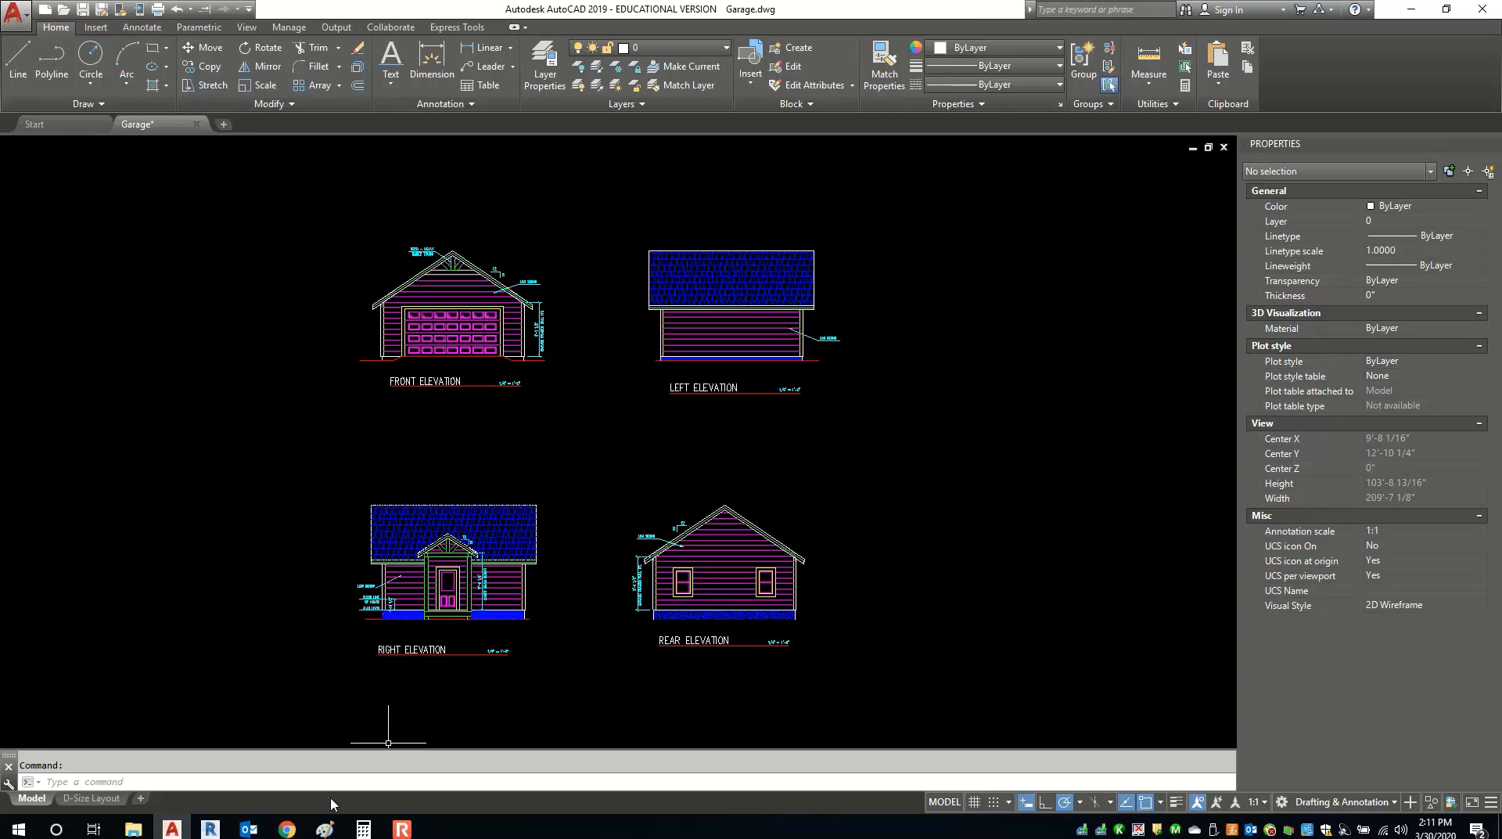
Bring the Moodle course page forward and scroll to the How to layout plans in CAD section.
{"action": "mouse_move", "coordinate": [287, 829]}
{"action": "left_click", "coordinate": [309, 771]}
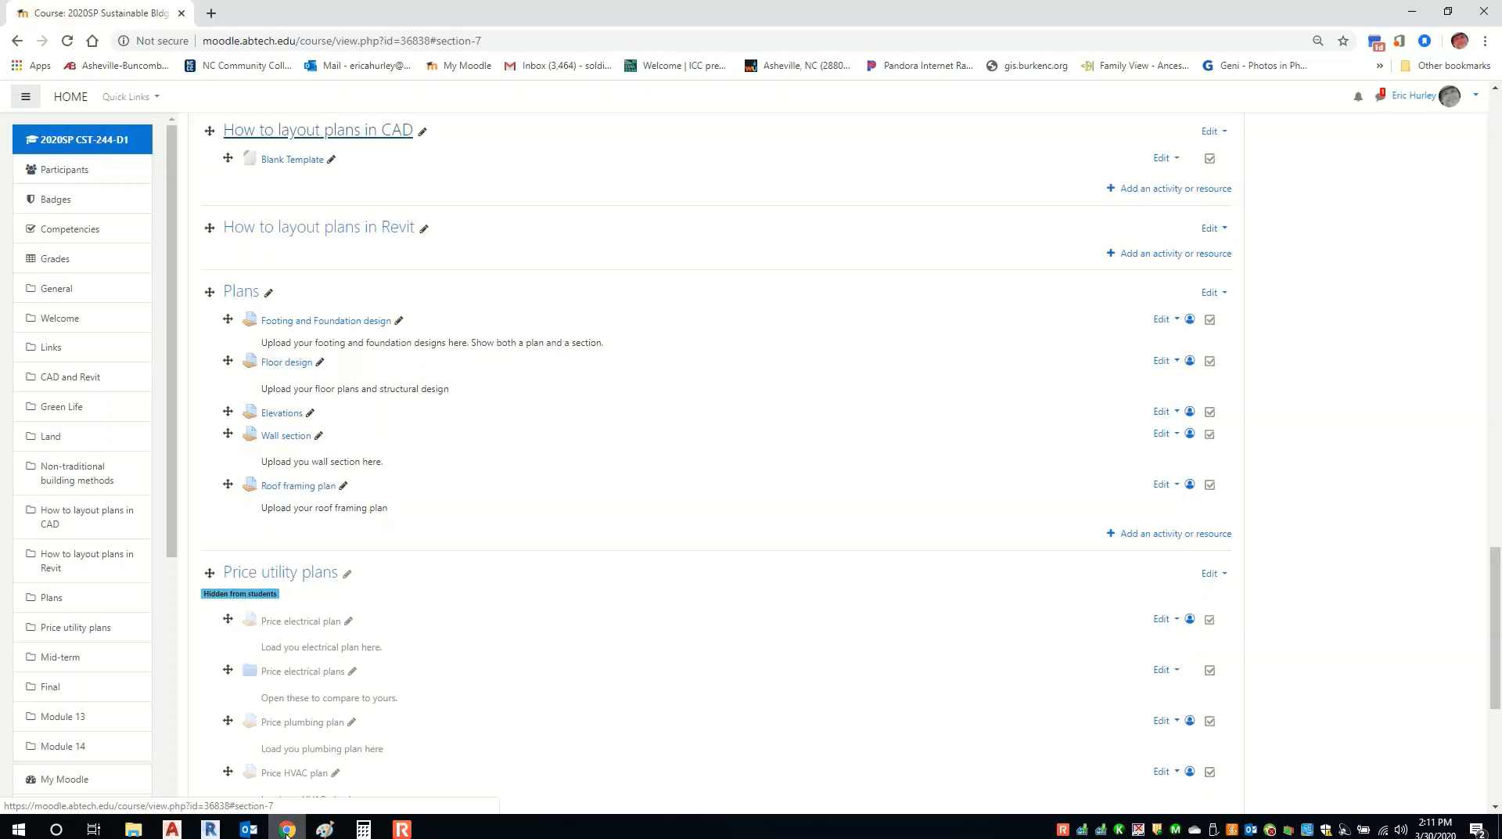
{"action": "scroll", "coordinate": [349, 573], "scroll_direction": "up", "scroll_amount": 2}
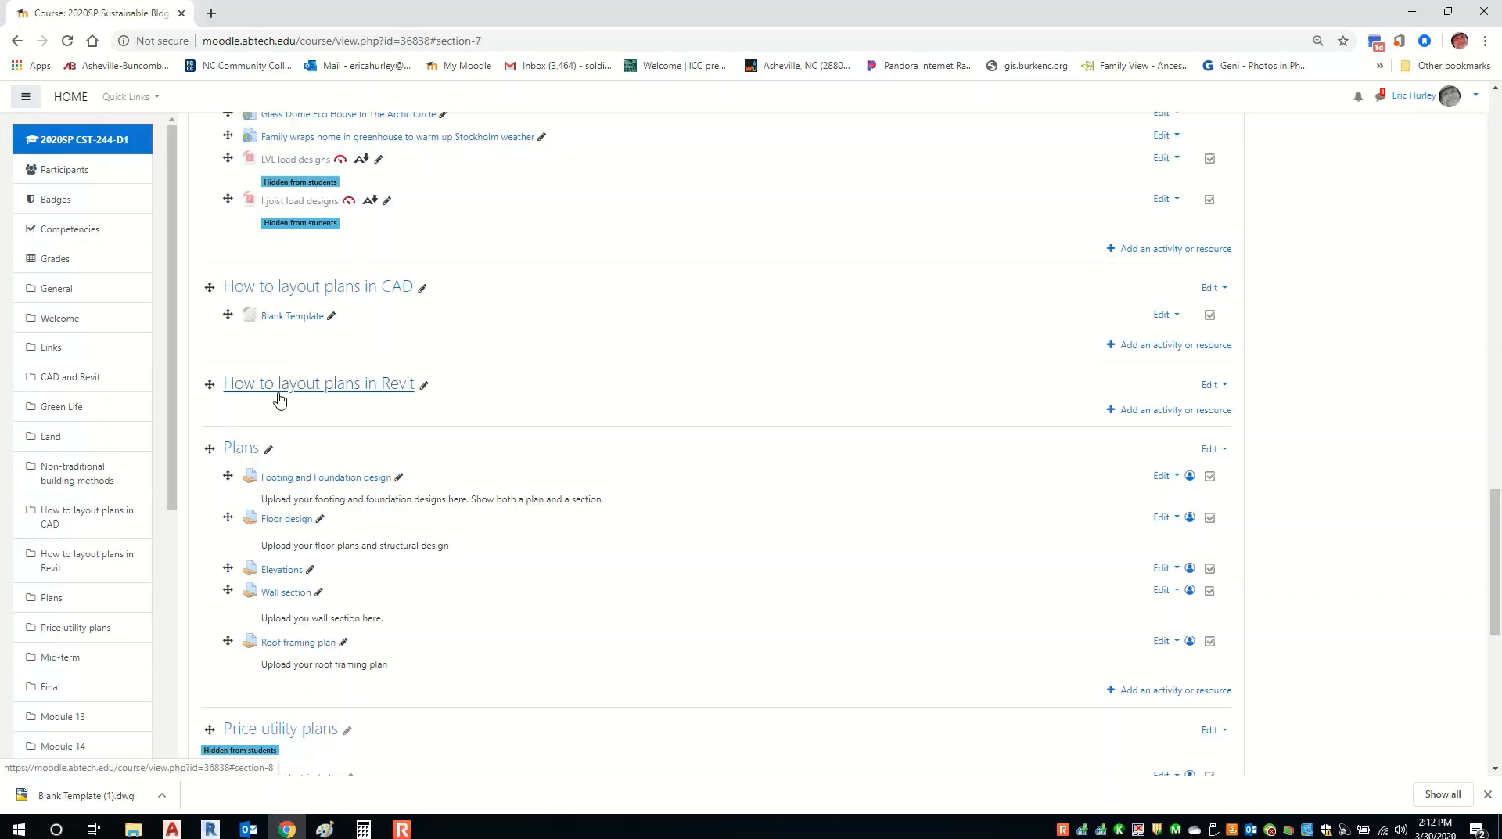
Open Blank Template (1).dwg and switch to its Layout sheet to inspect the title block.
{"action": "left_click", "coordinate": [91, 806]}
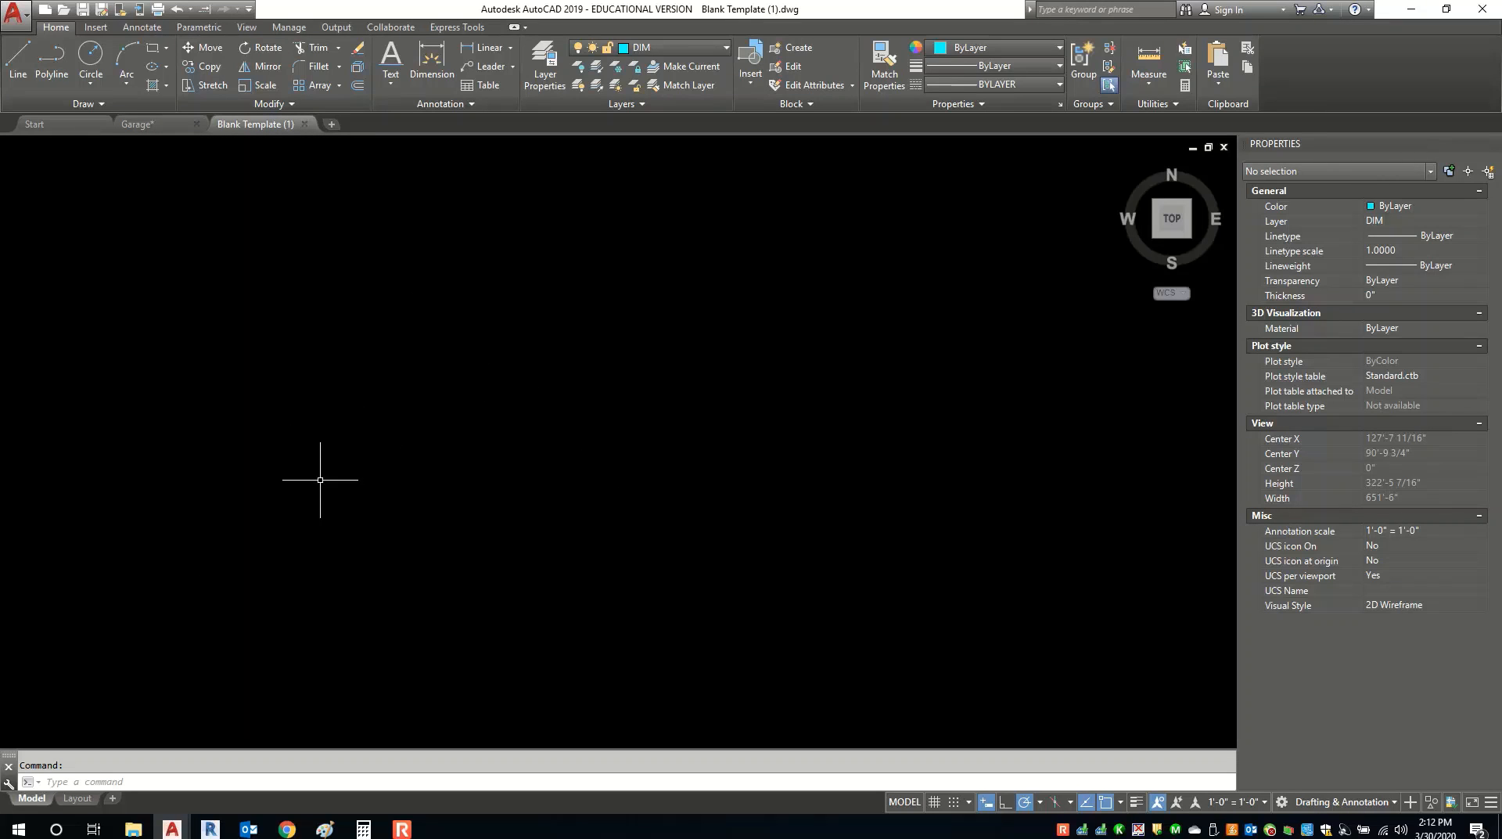
{"action": "left_click", "coordinate": [76, 798]}
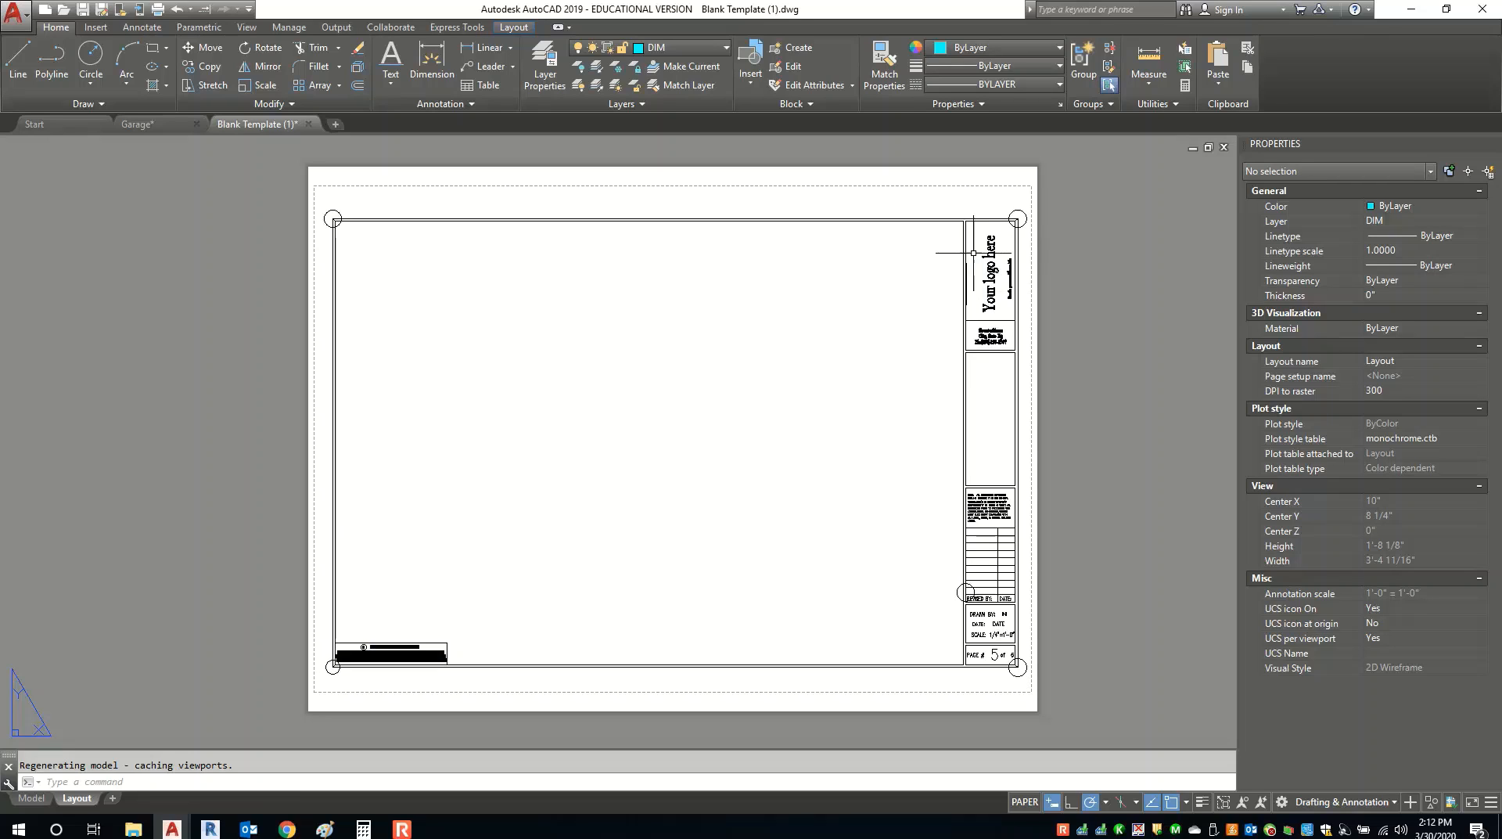
{"action": "scroll", "coordinate": [989, 295], "scroll_direction": "up", "scroll_amount": 5}
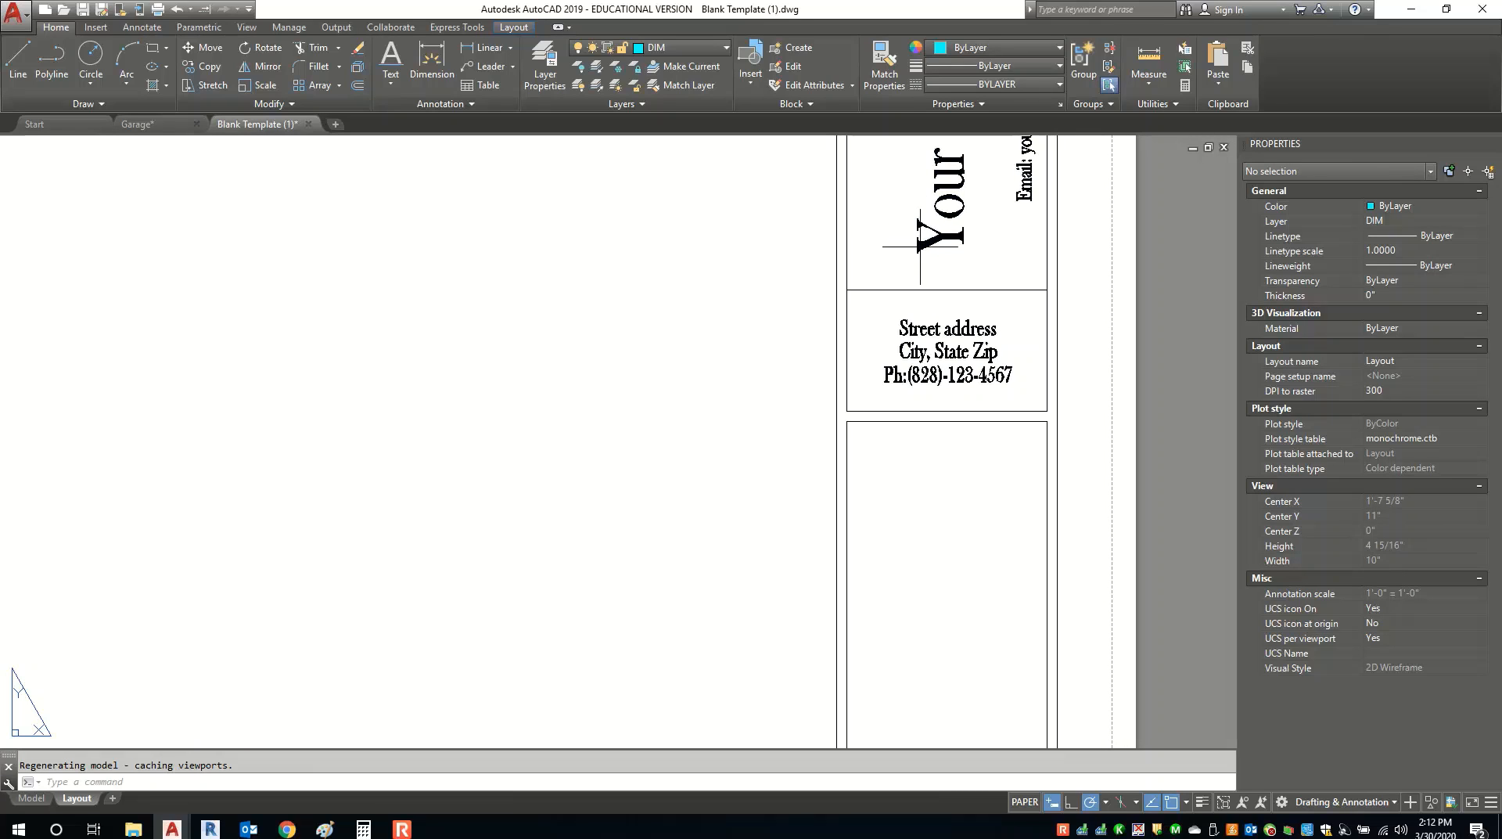
{"action": "scroll", "coordinate": [923, 234], "scroll_direction": "down", "scroll_amount": 6}
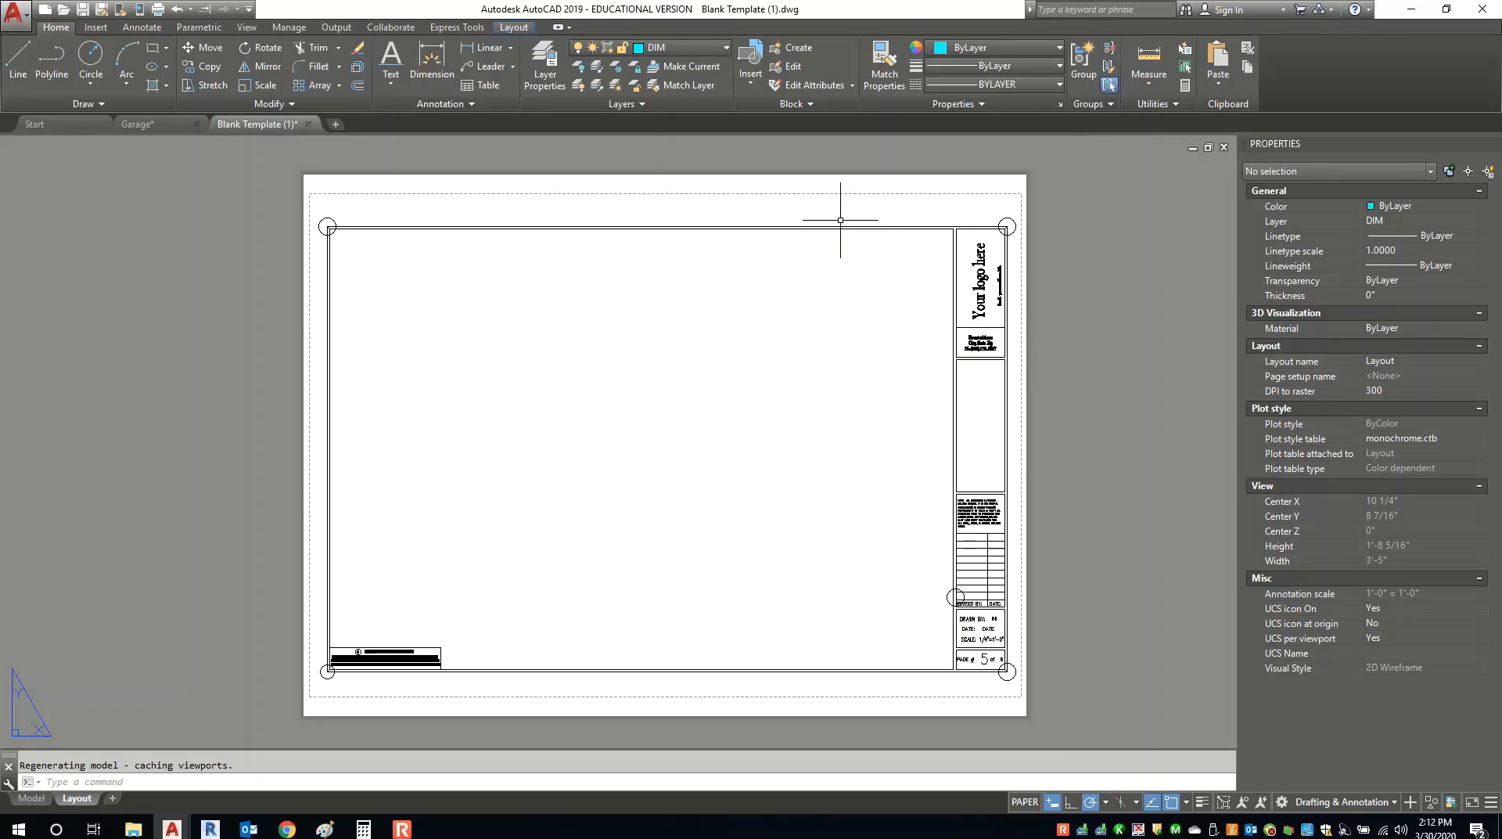
Dismiss the Insert block list, select the title block reference, and explode it.
{"action": "left_click", "coordinate": [749, 86]}
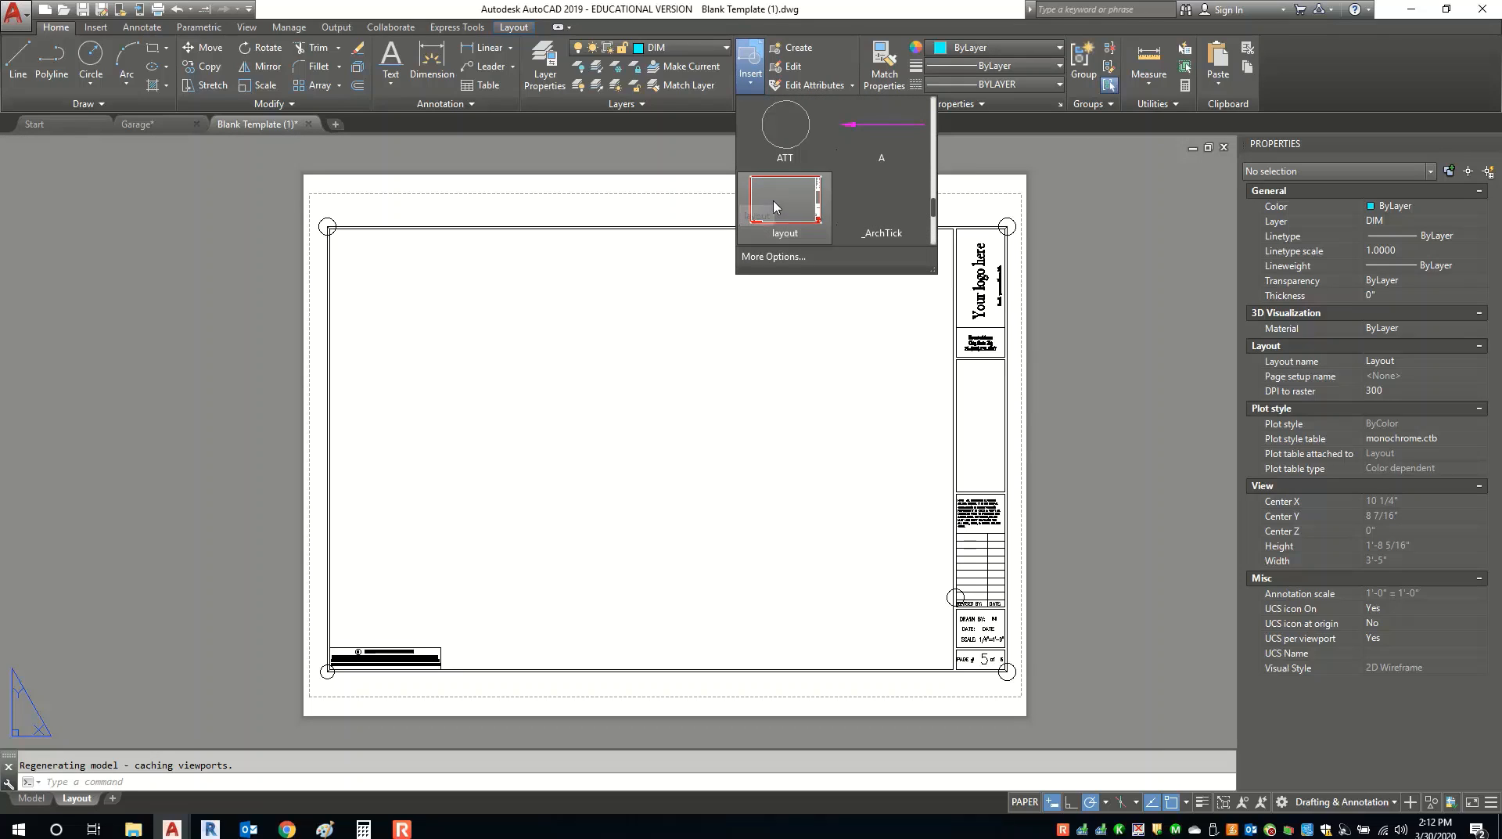
{"action": "left_click", "coordinate": [655, 191]}
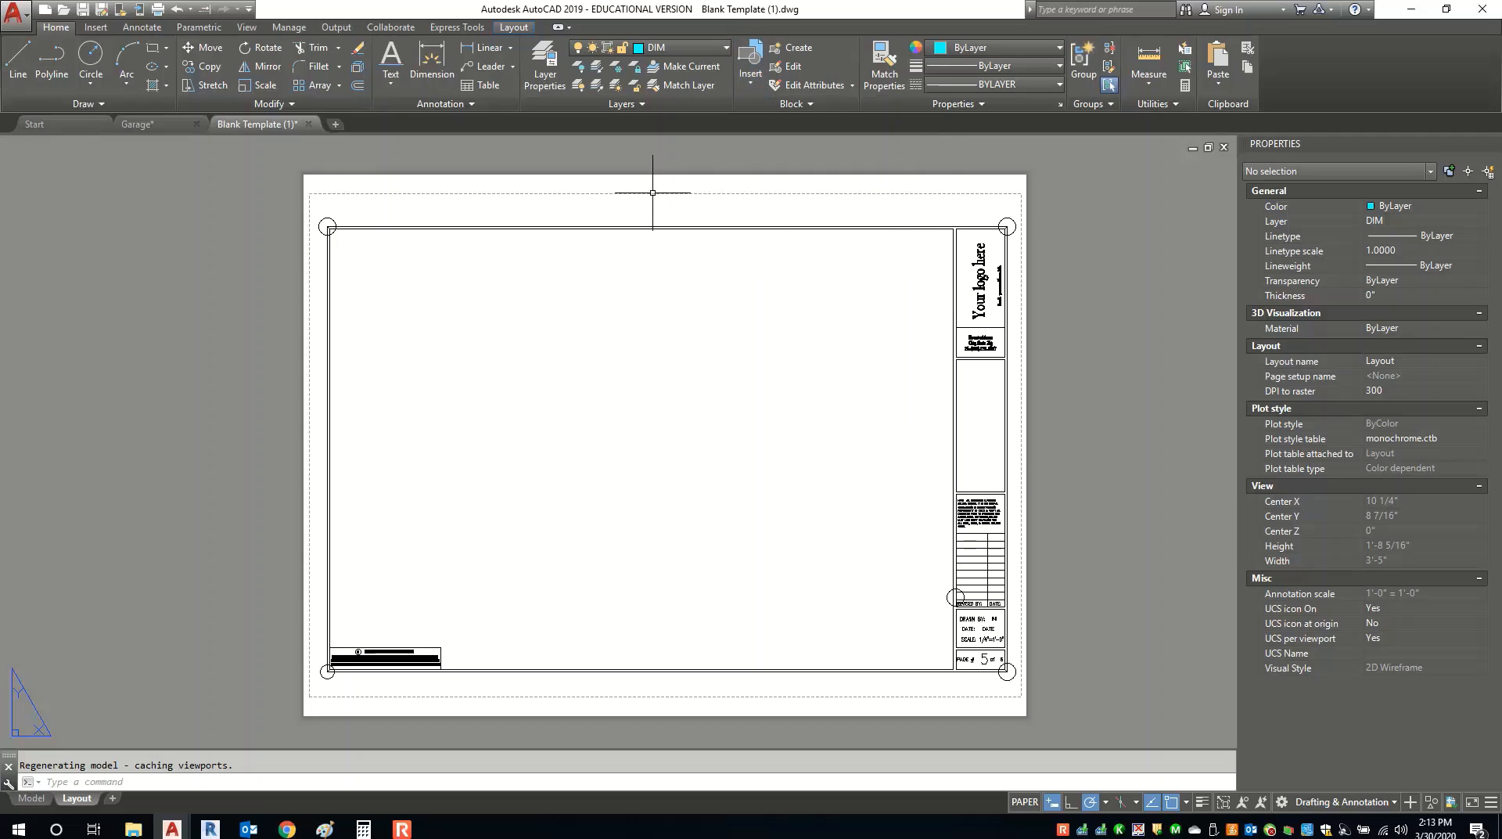
{"action": "key", "text": "Escape"}
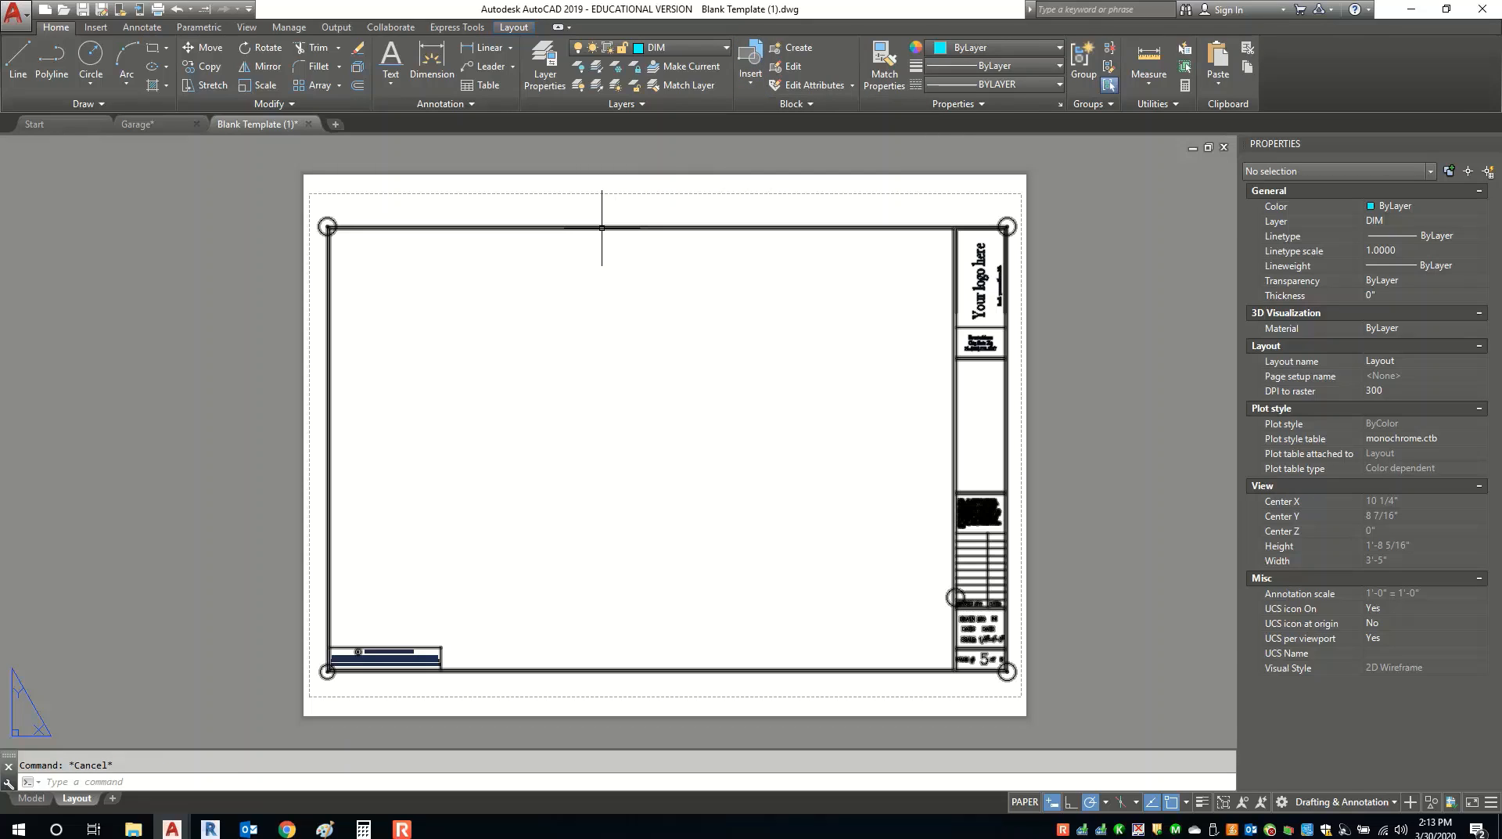
{"action": "left_click", "coordinate": [601, 227]}
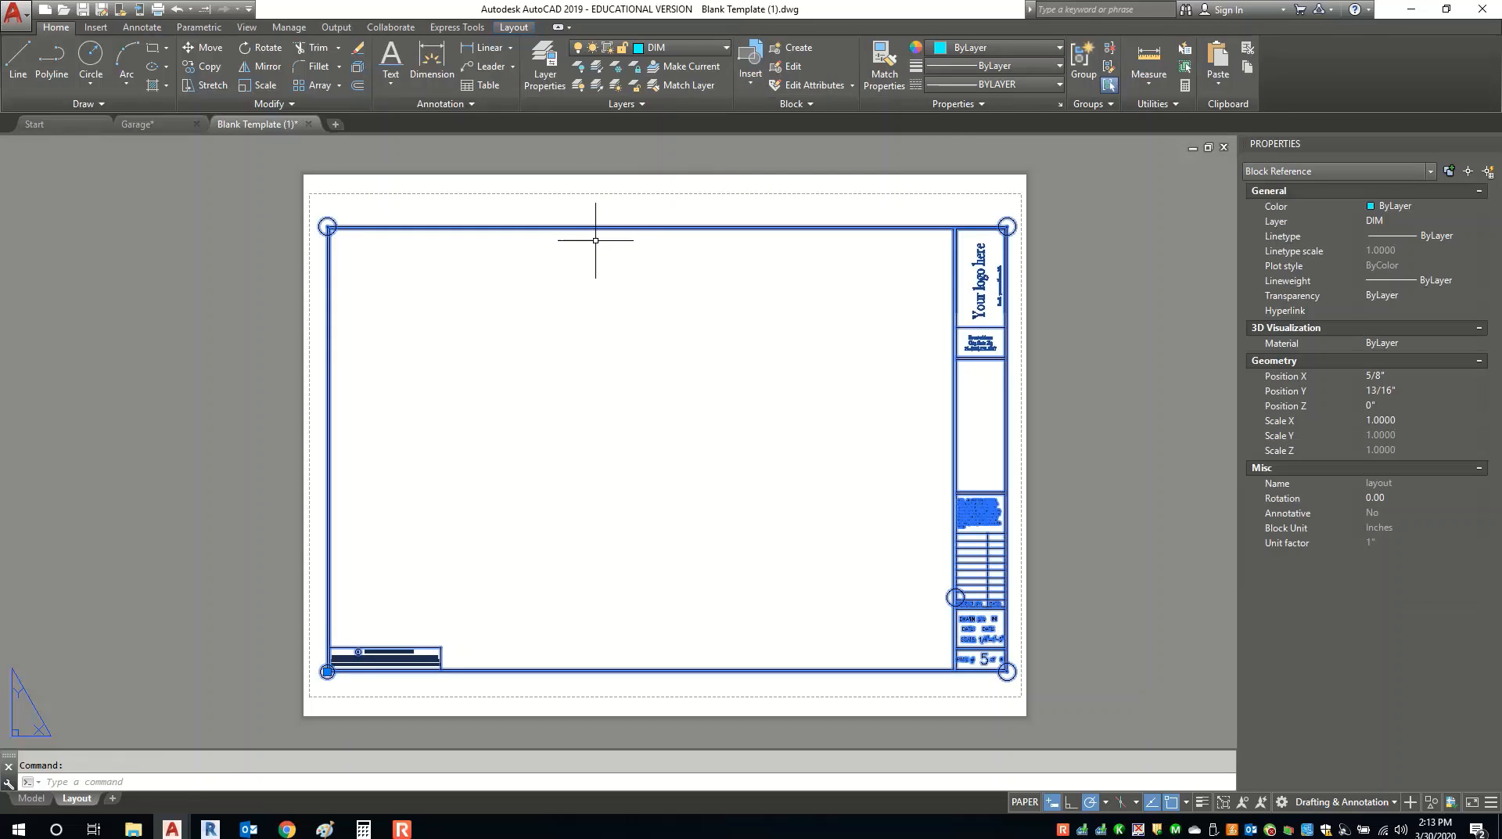
{"action": "left_click", "coordinate": [359, 70]}
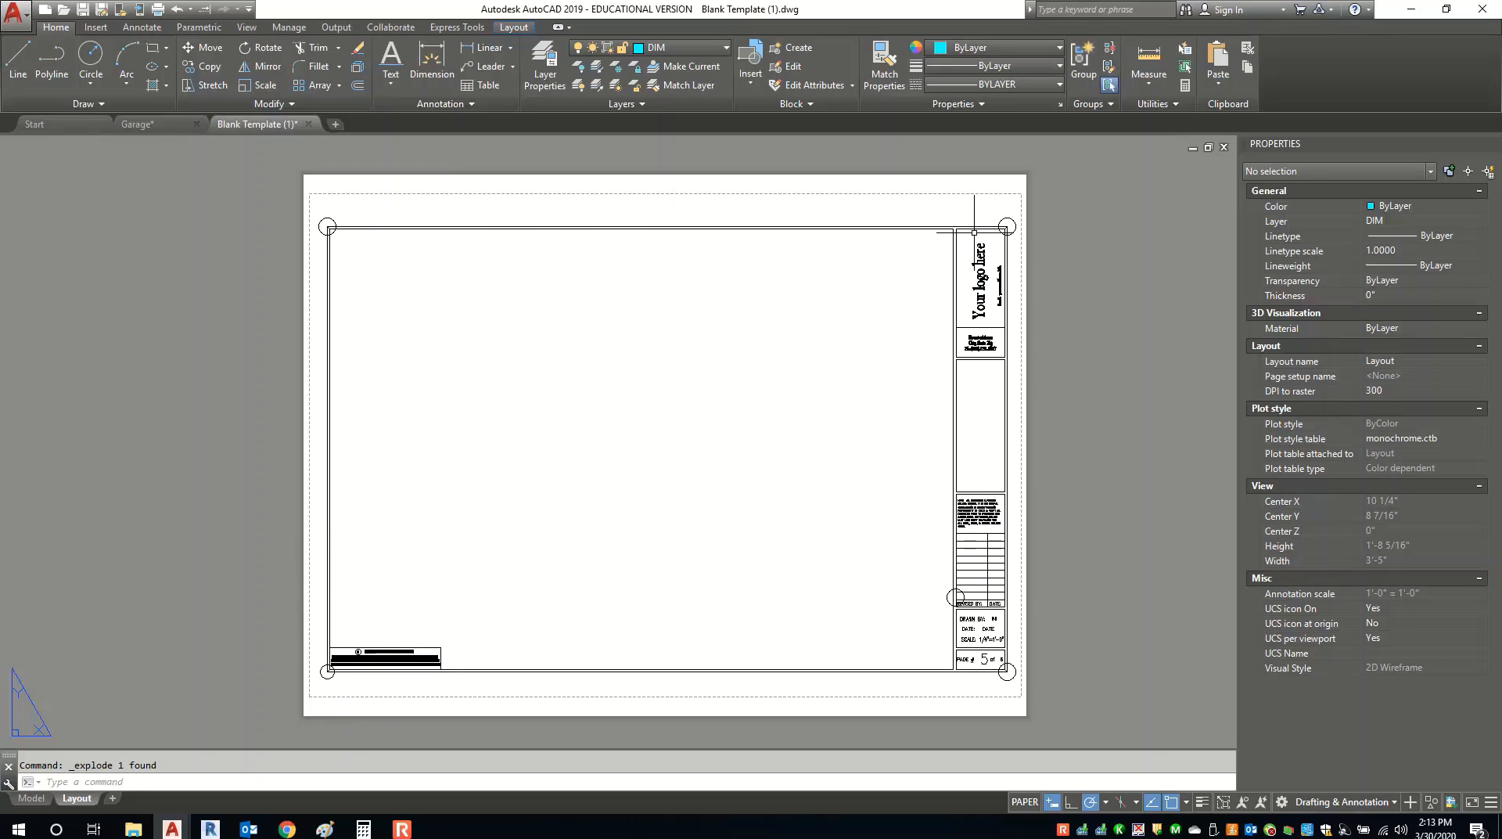
Replace 'Your company name' in the copyright note heading with the designer's company name.
{"action": "scroll", "coordinate": [325, 657], "scroll_direction": "up", "scroll_amount": 5}
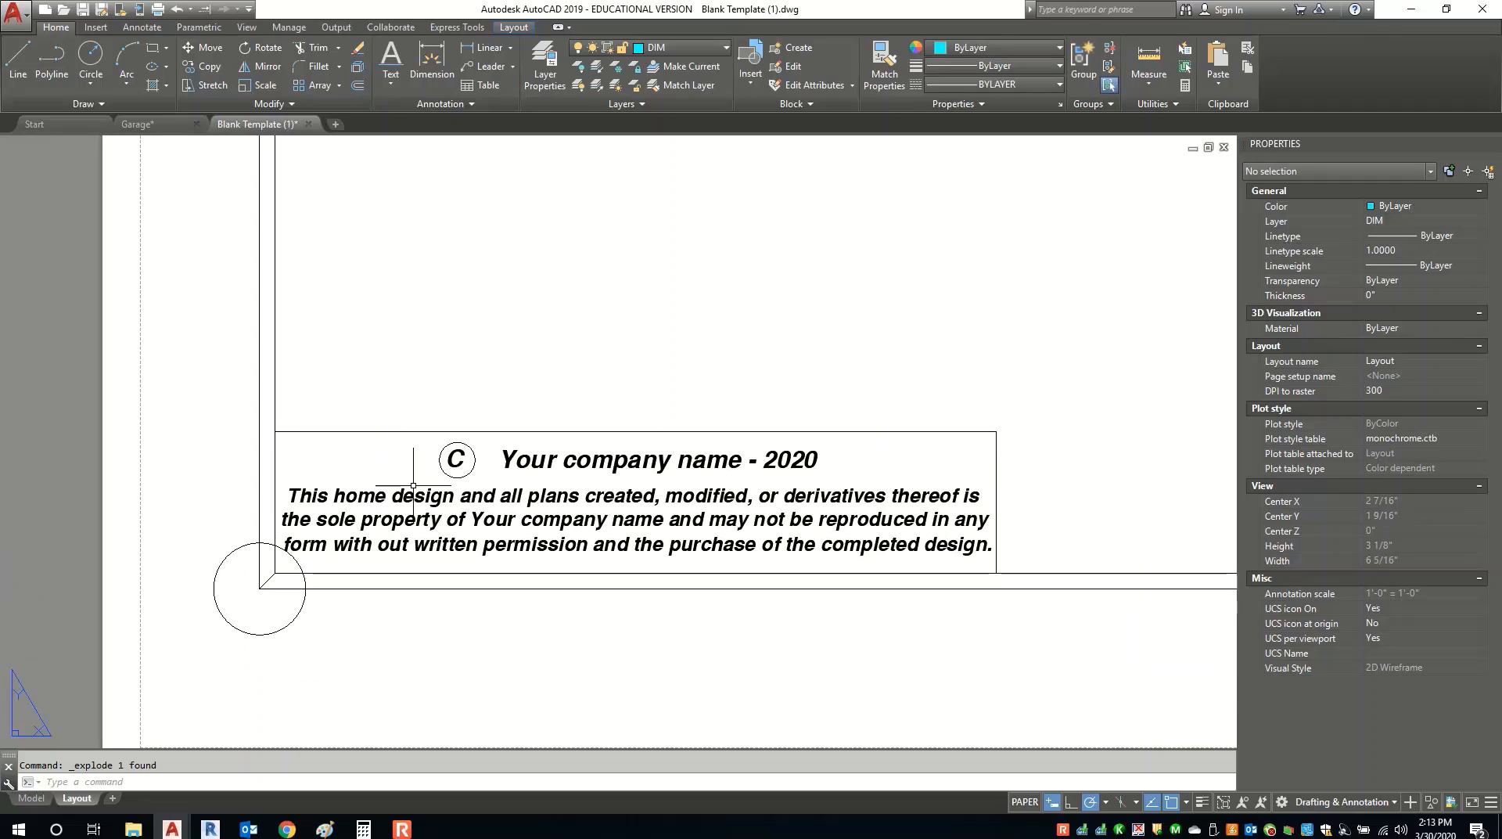
{"action": "scroll", "coordinate": [510, 489], "scroll_direction": "up", "scroll_amount": 2}
{"action": "middle_click_drag", "start_coordinate": [510, 493], "coordinate": [423, 470]}
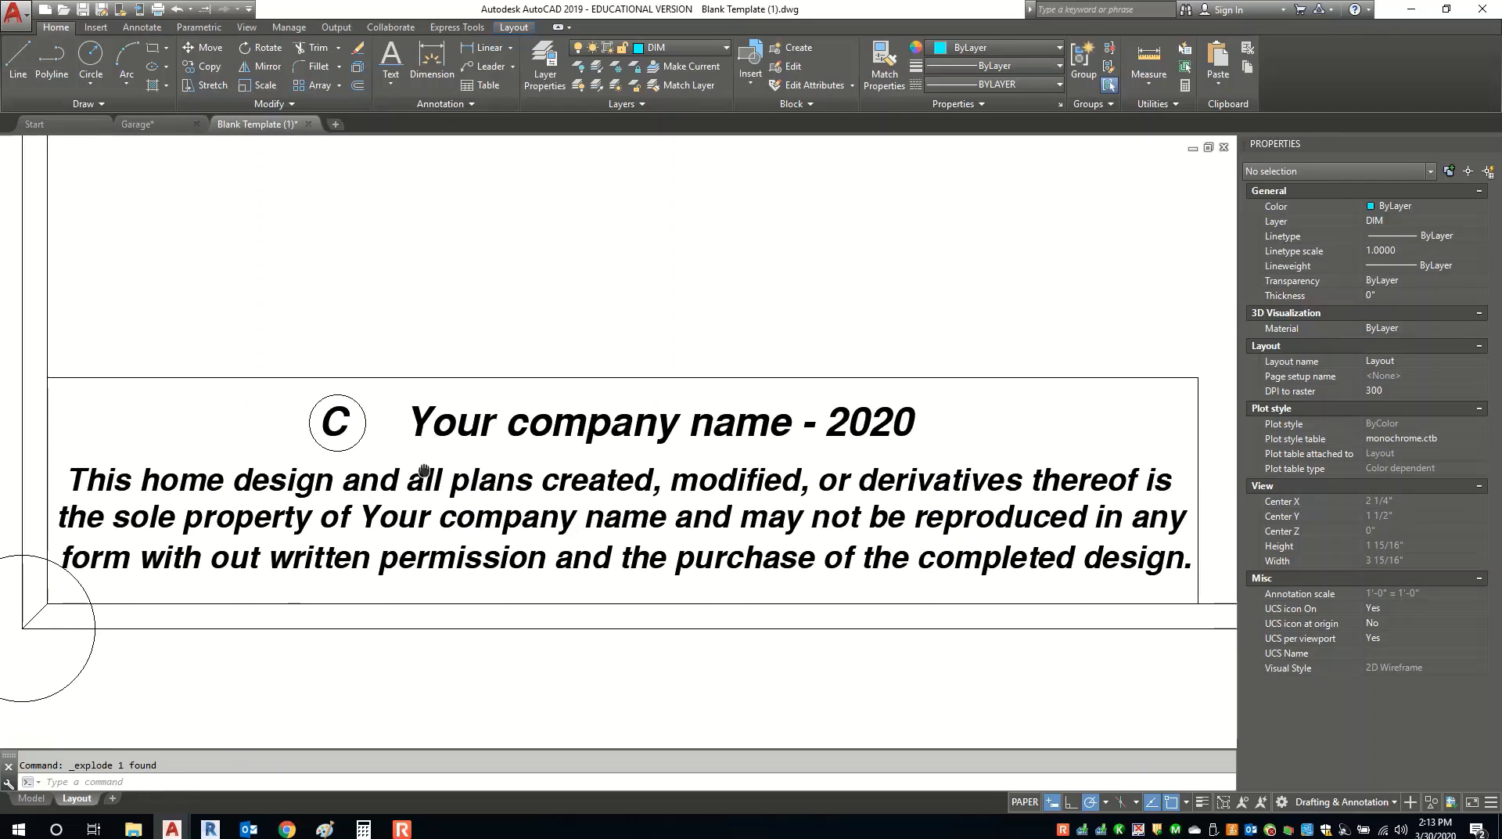
{"action": "left_click", "coordinate": [476, 420]}
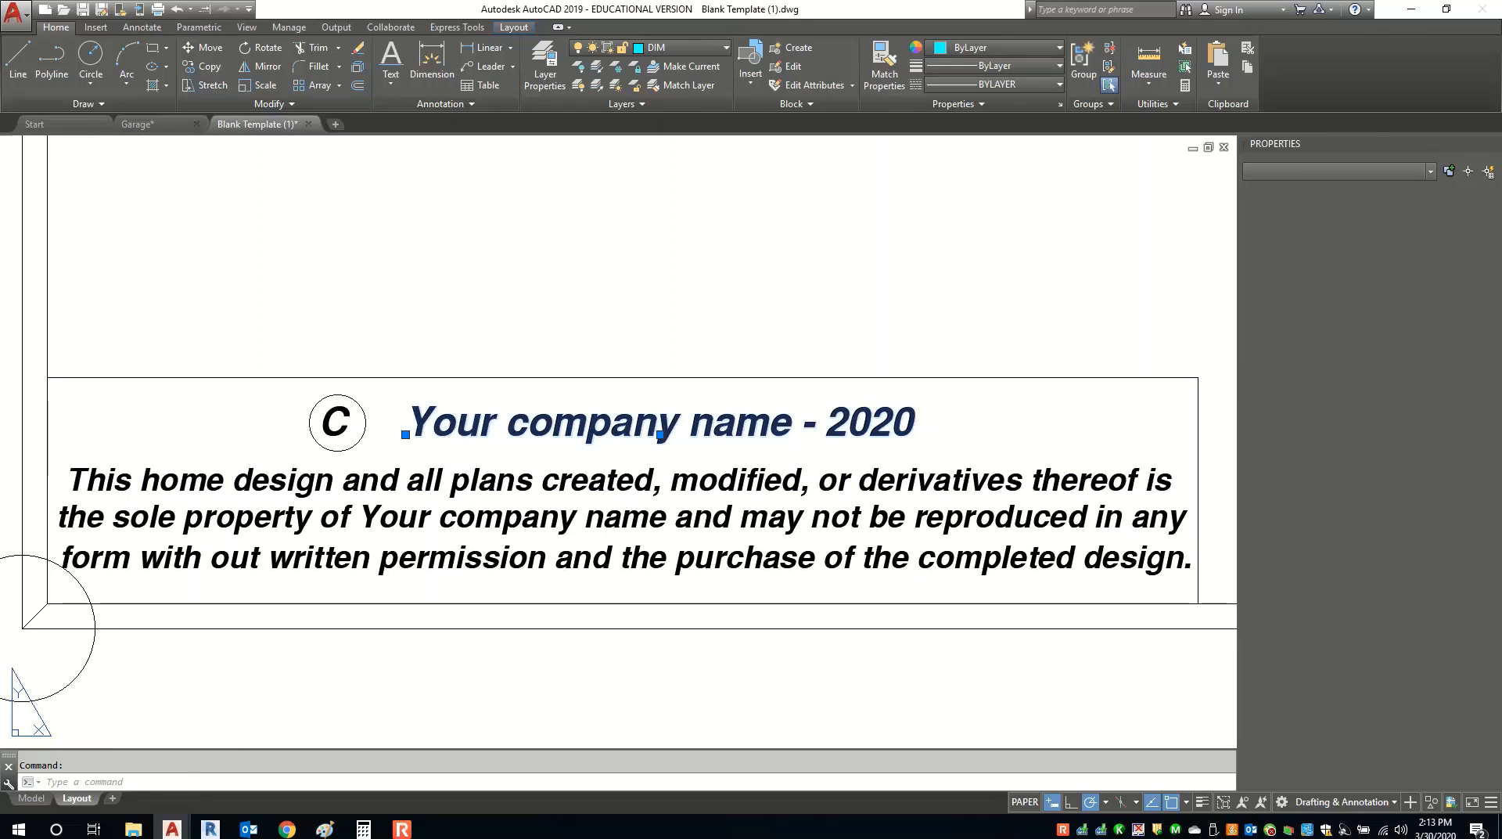
{"action": "double_click", "coordinate": [474, 435]}
{"action": "left_click", "coordinate": [679, 426]}
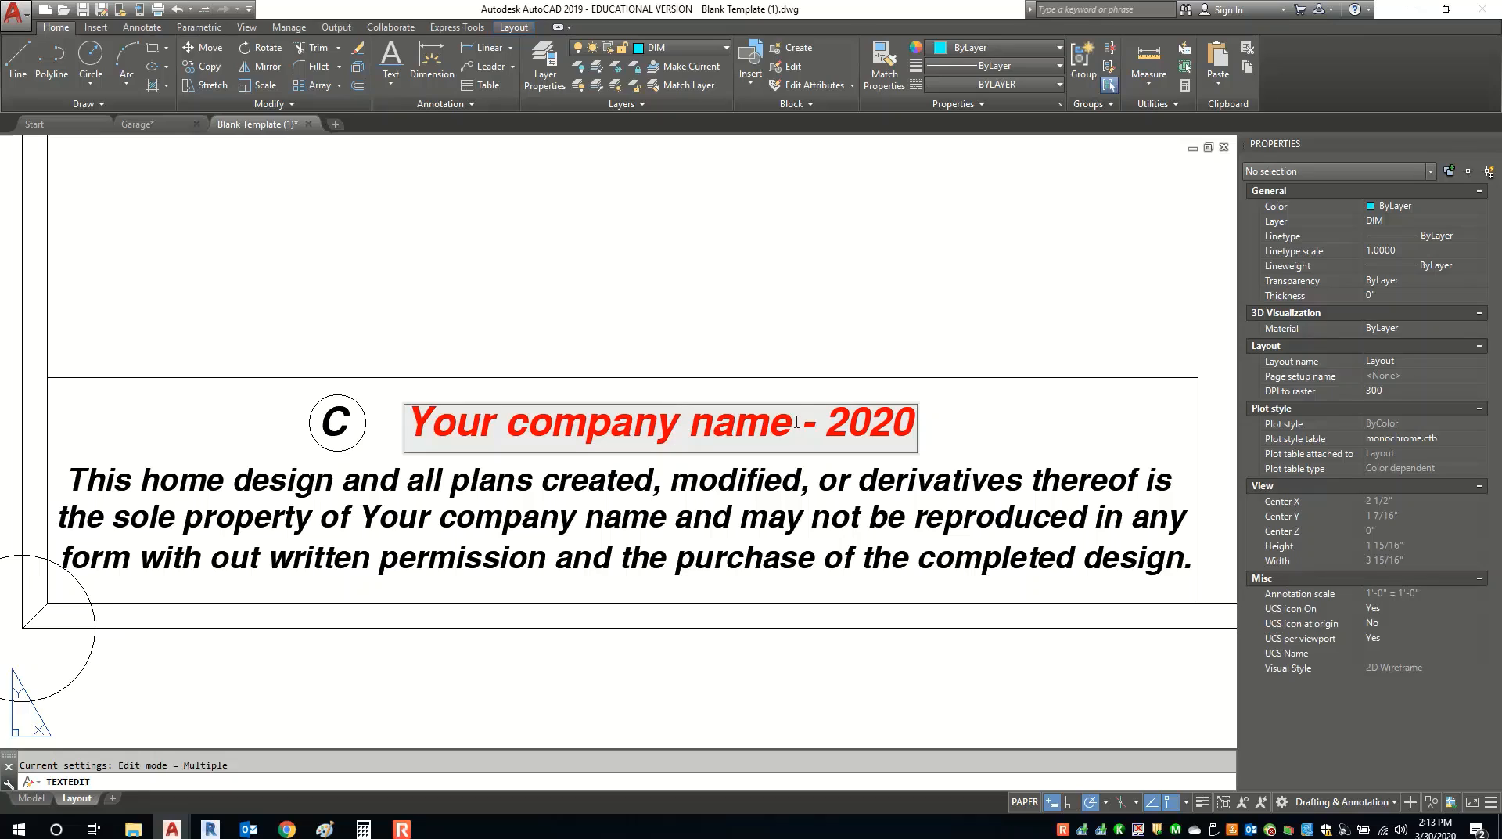
{"action": "left_click_drag", "start_coordinate": [796, 423], "coordinate": [415, 413]}
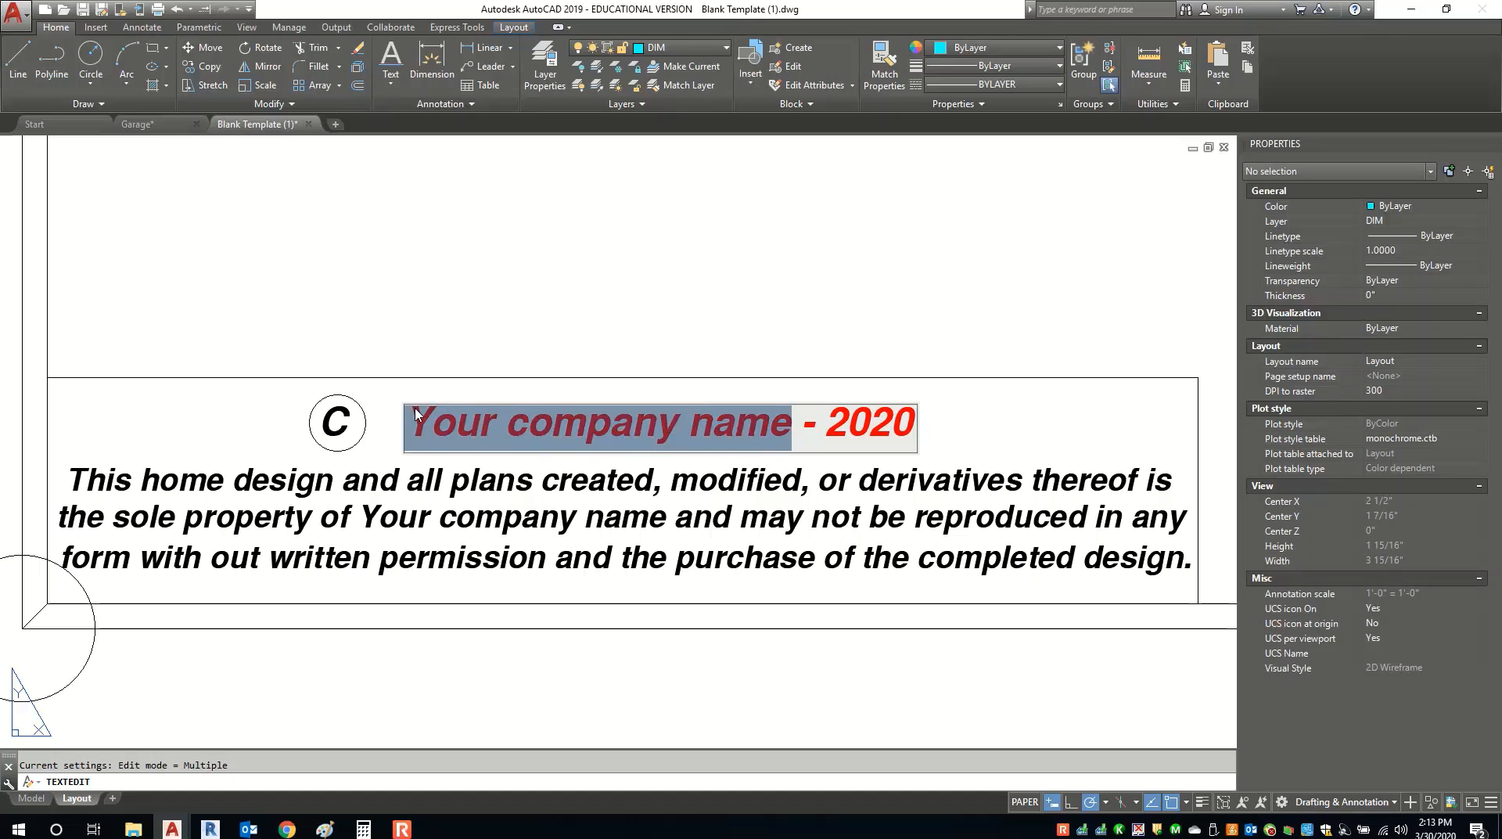
{"action": "type", "text": "Hurley"}
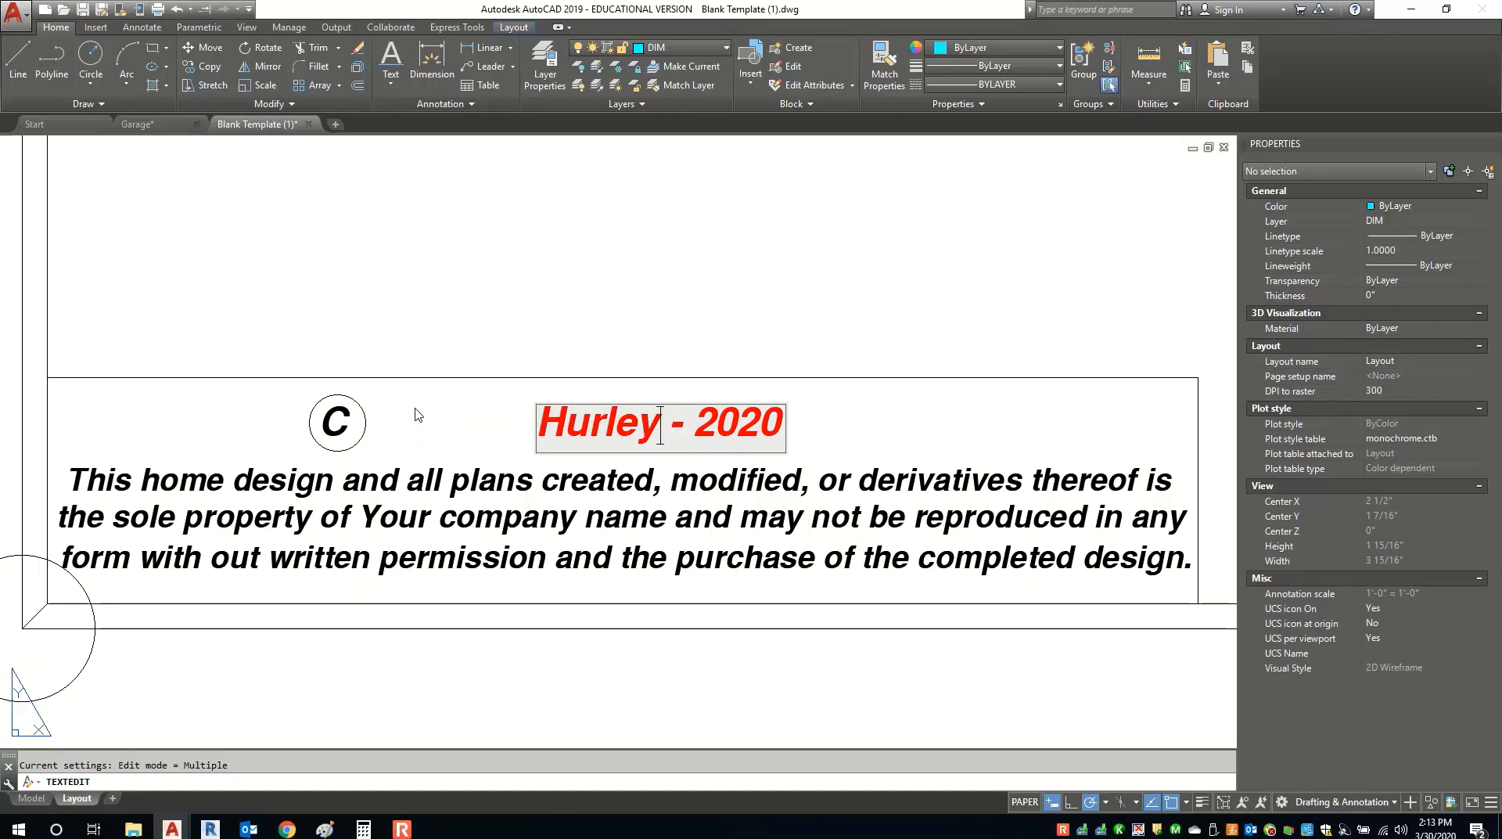
{"action": "type", "text": " & Co "}
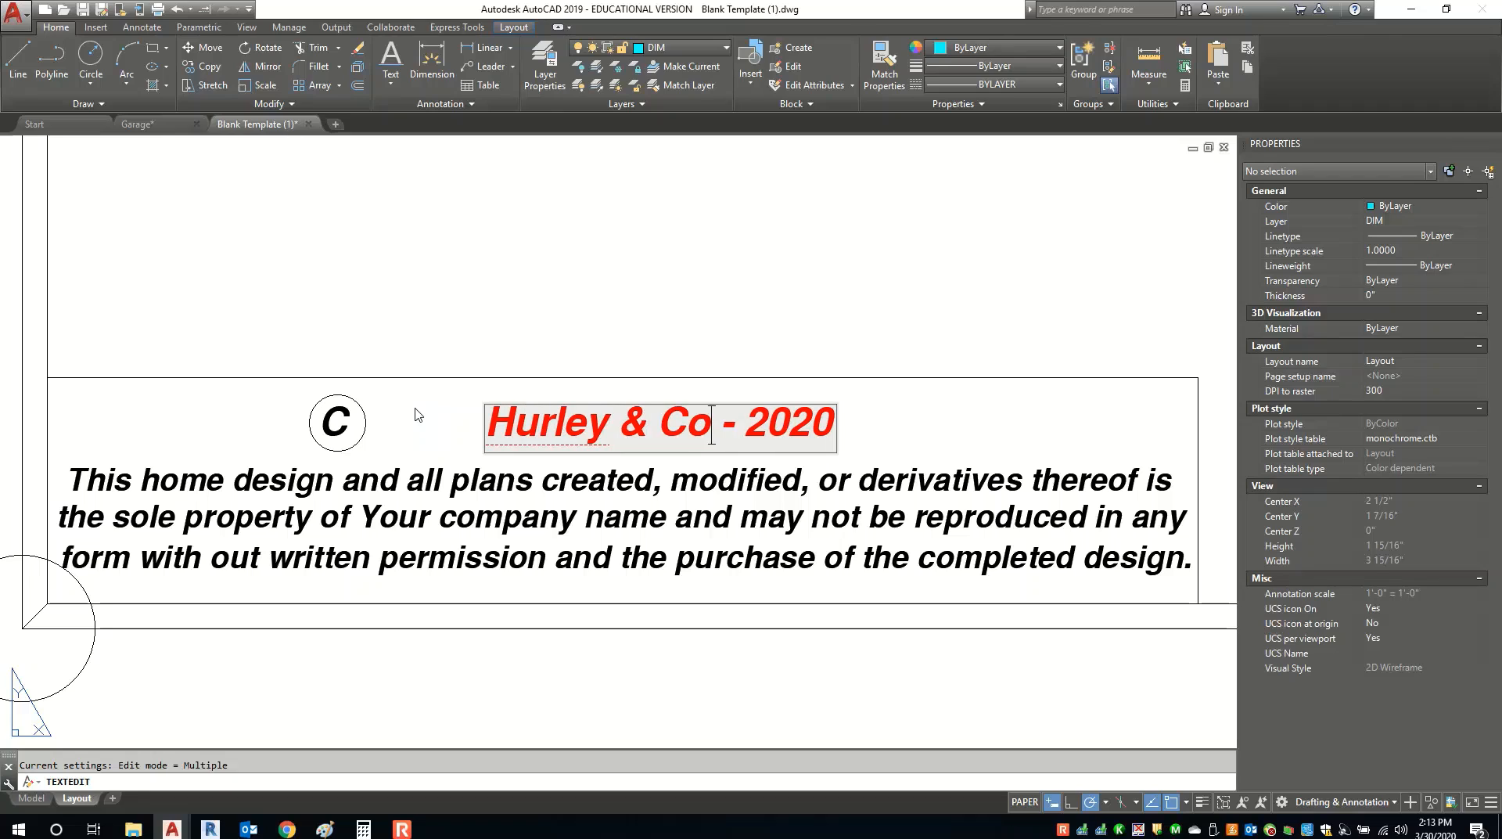
{"action": "type", "text": "mpany"}
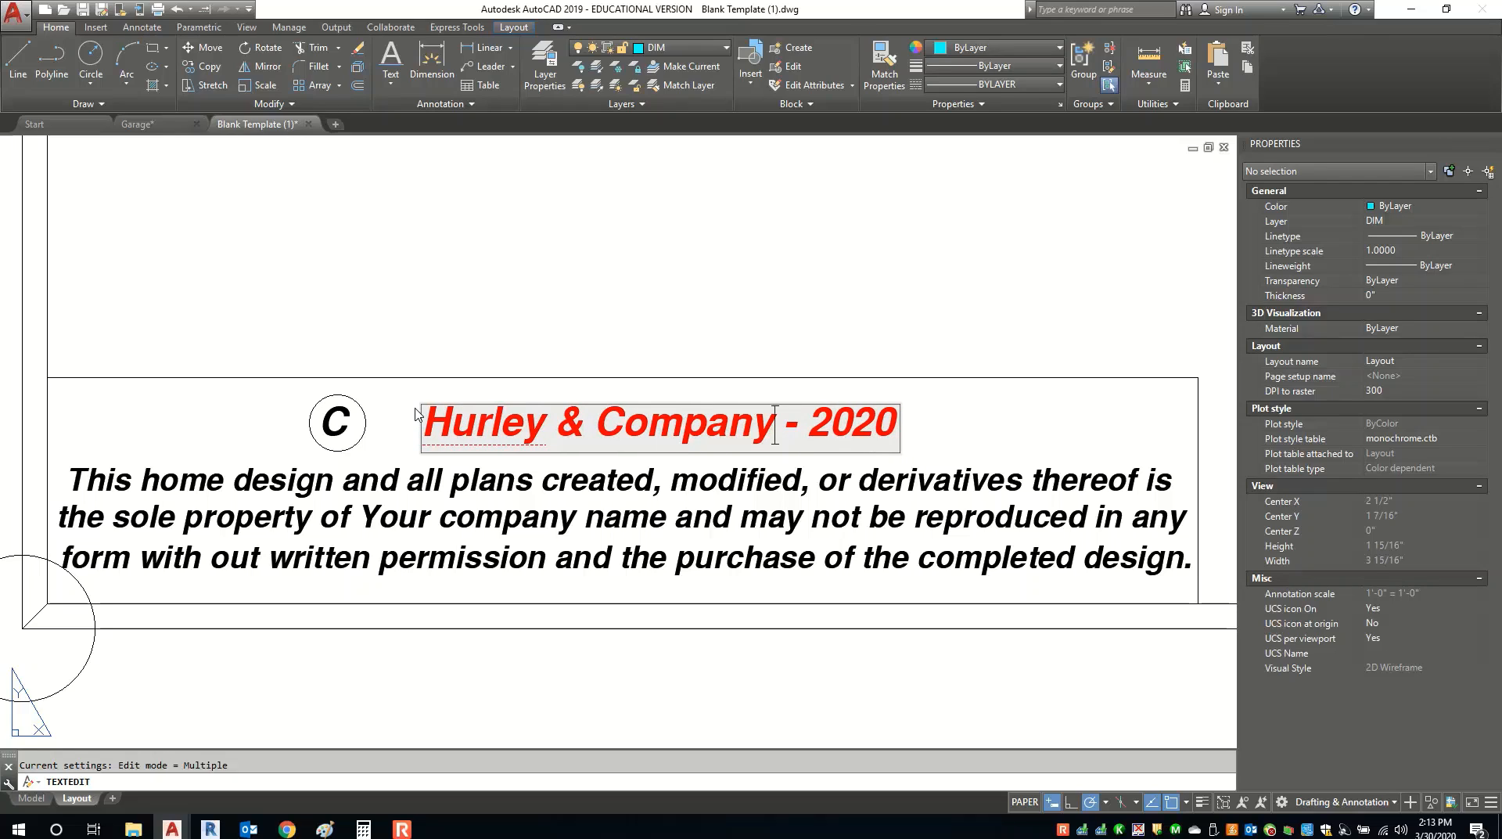
{"action": "left_click", "coordinate": [402, 586]}
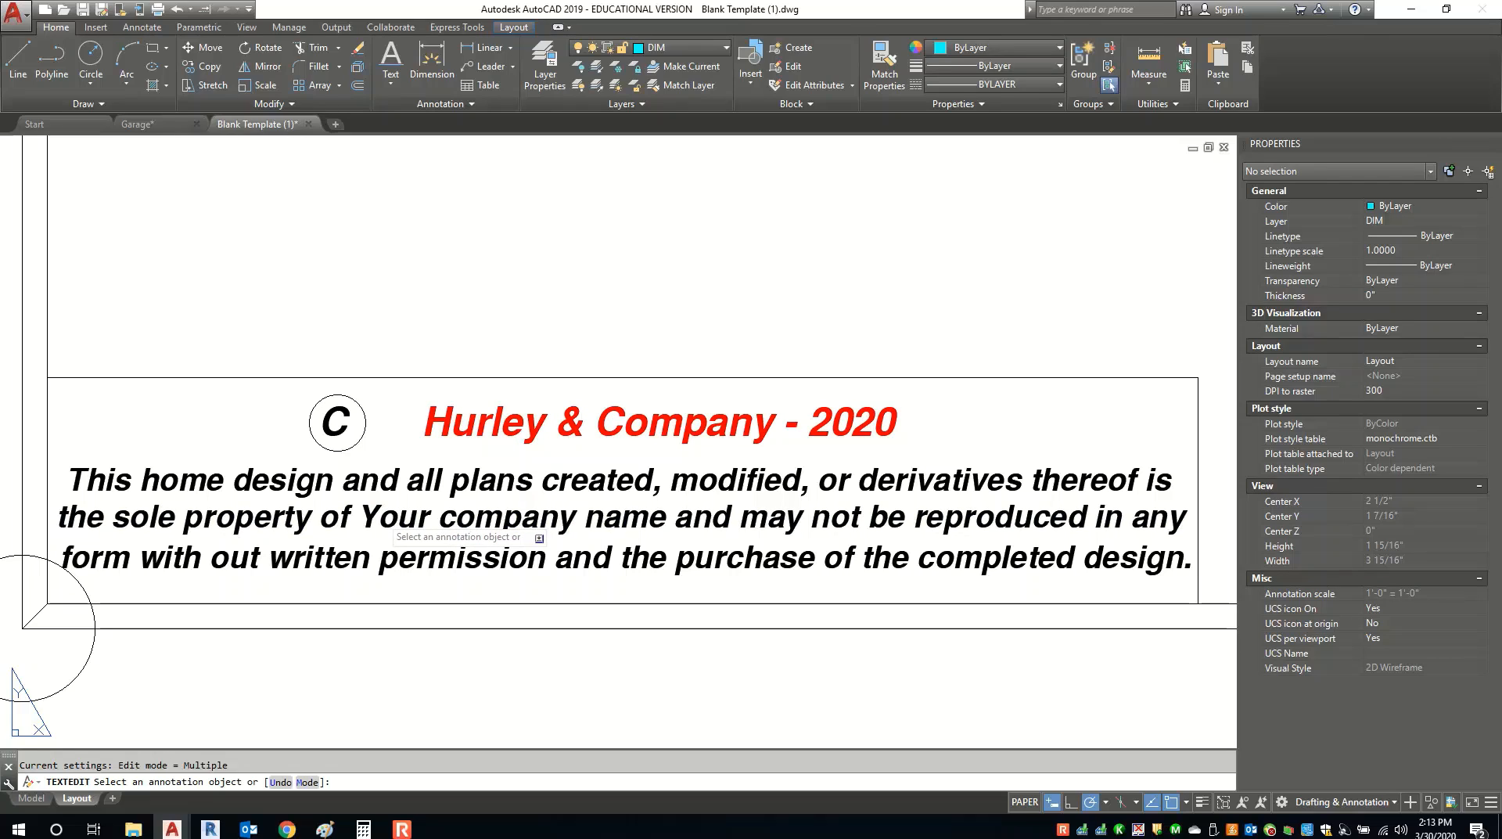
Replace the placeholder company wording in the note's second line with the company name.
{"action": "left_click", "coordinate": [382, 519]}
{"action": "left_click_drag", "start_coordinate": [359, 518], "coordinate": [560, 516]}
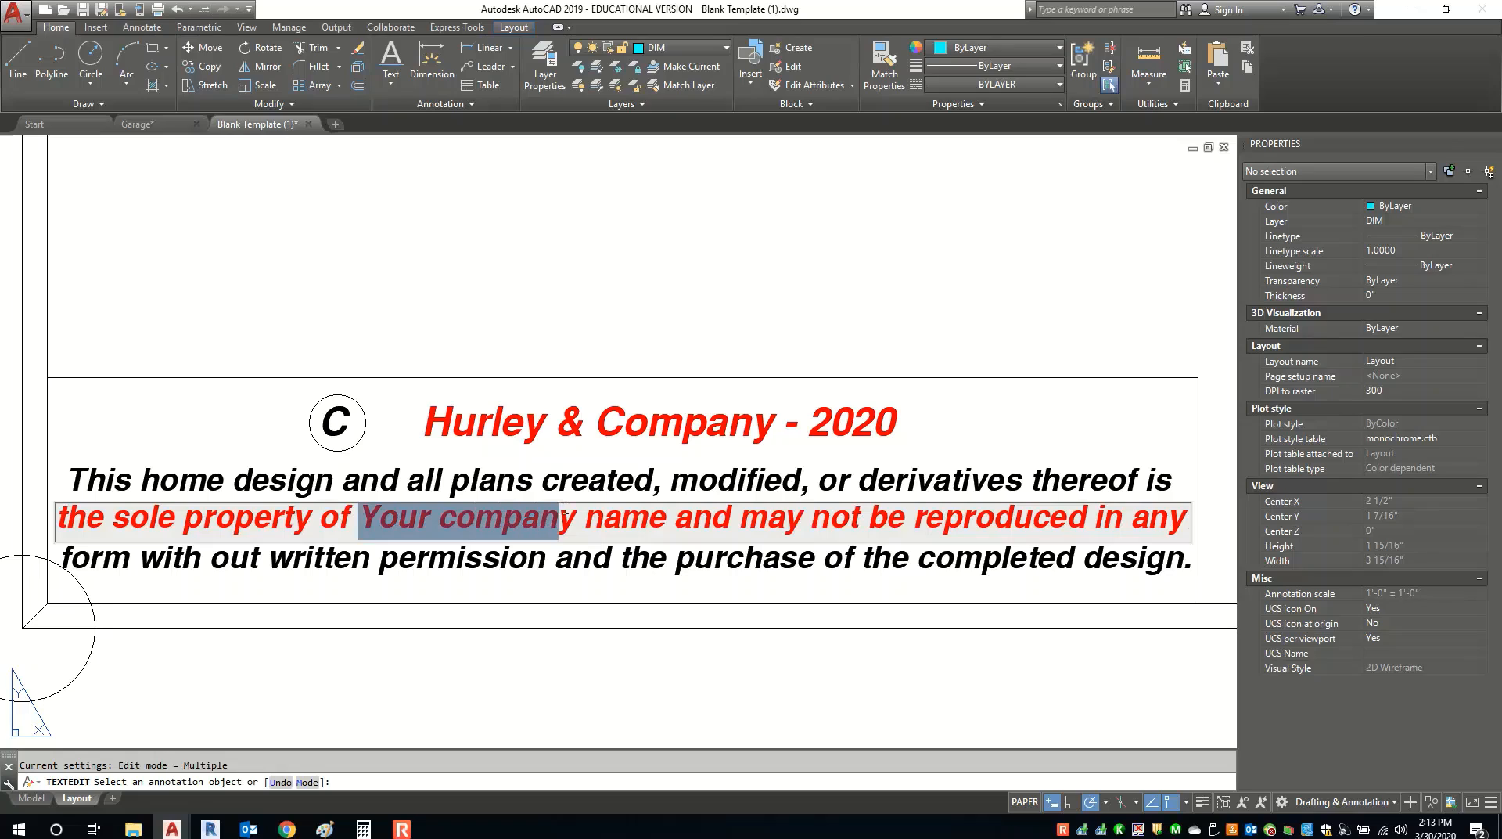
{"action": "type", "text": "Hurley"}
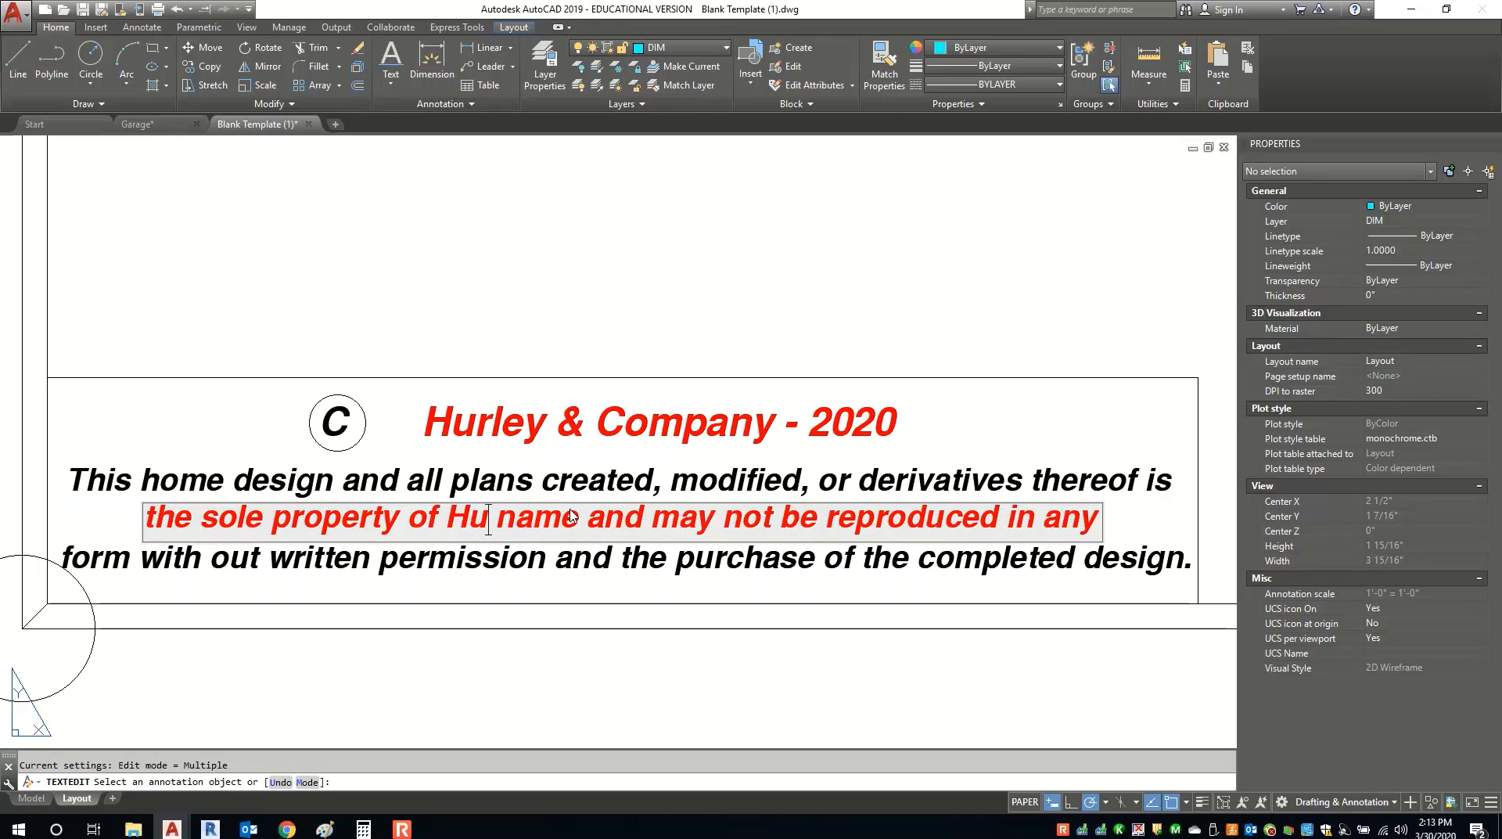
{"action": "type", "text": " & Co"}
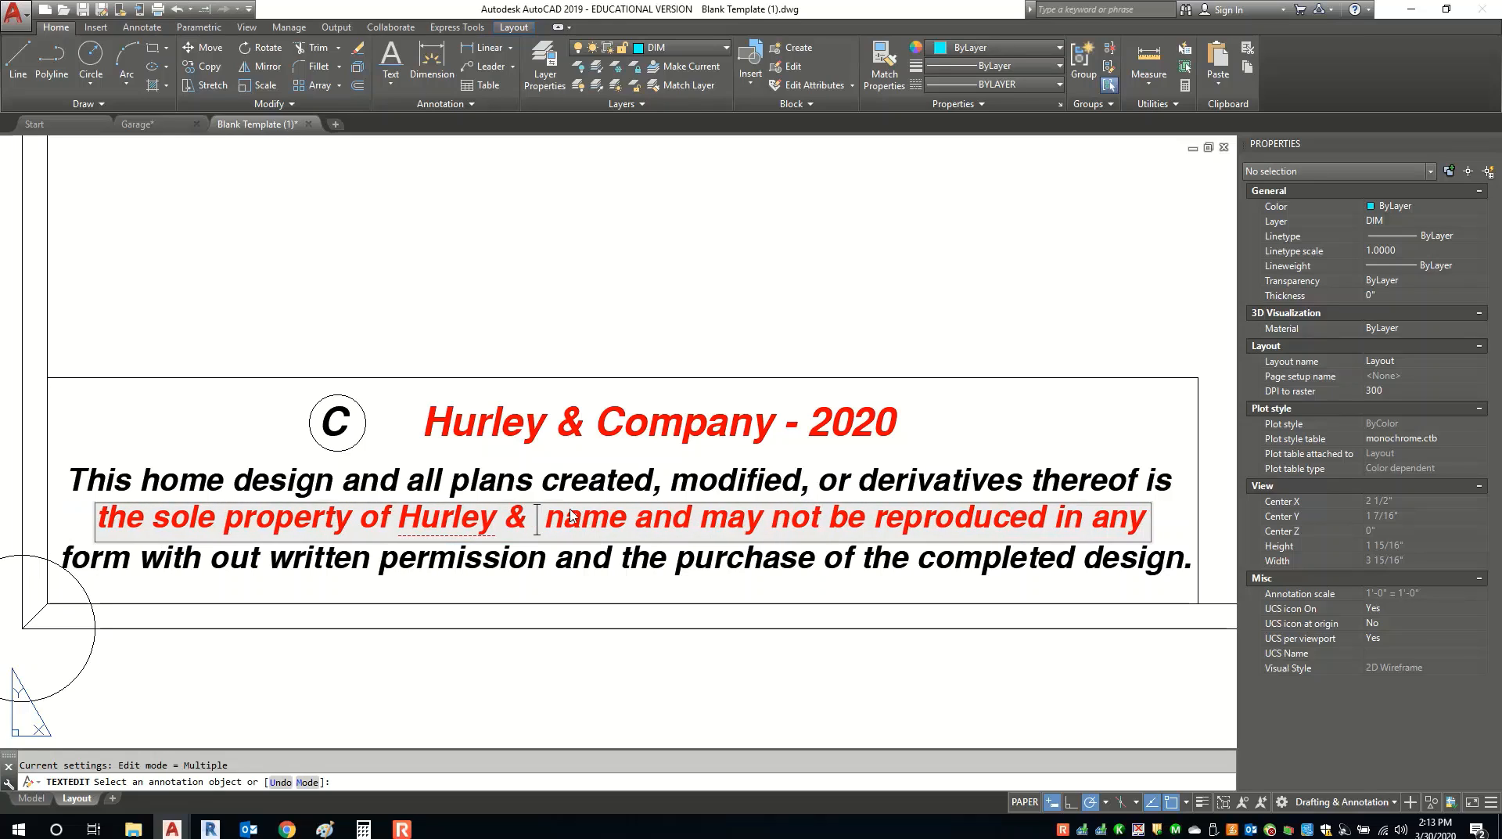
{"action": "type", "text": "mpany"}
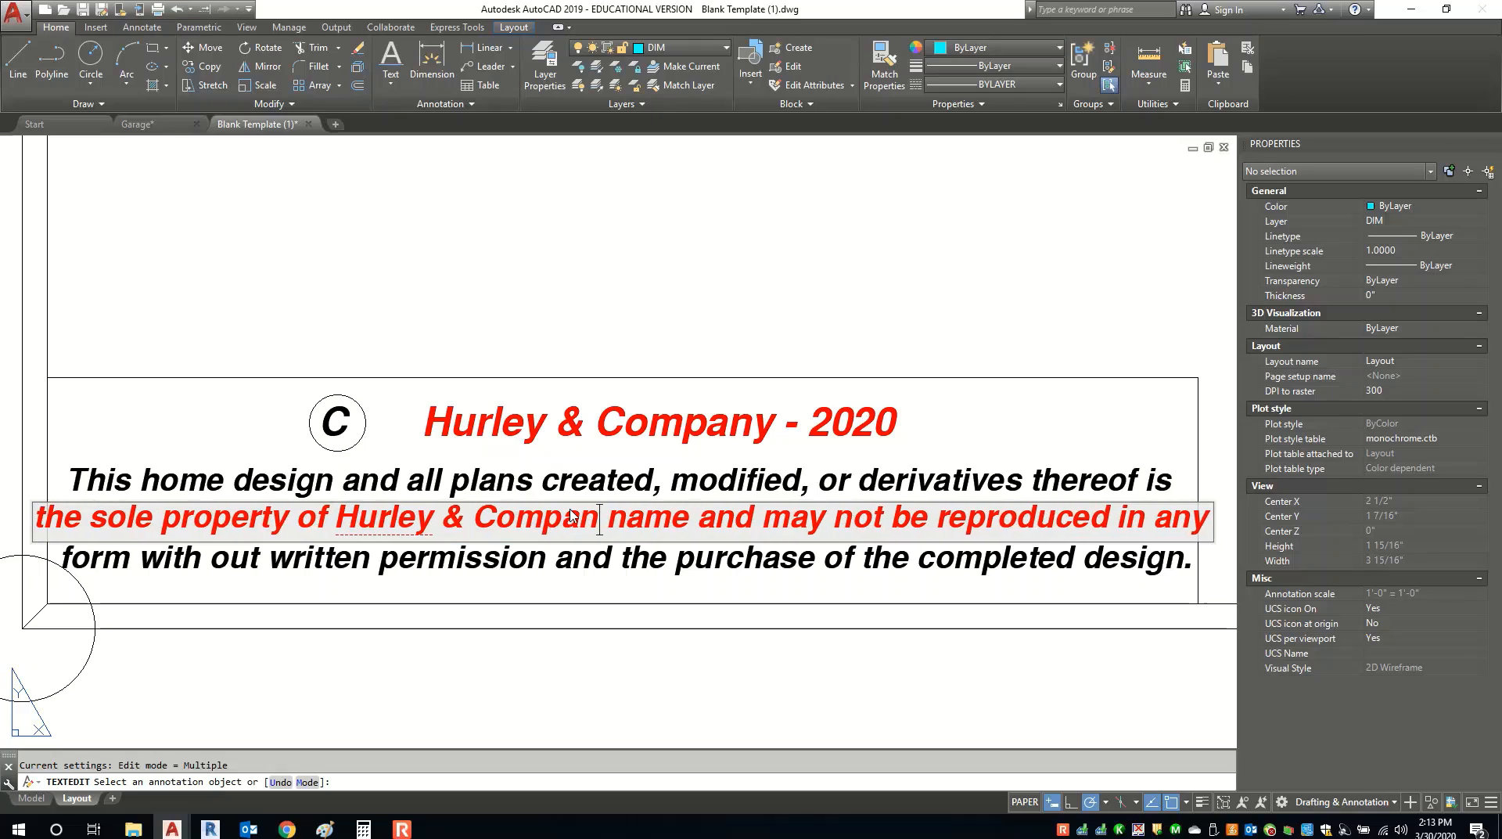
{"action": "key", "text": "Escape"}
{"action": "key", "text": "Escape"}
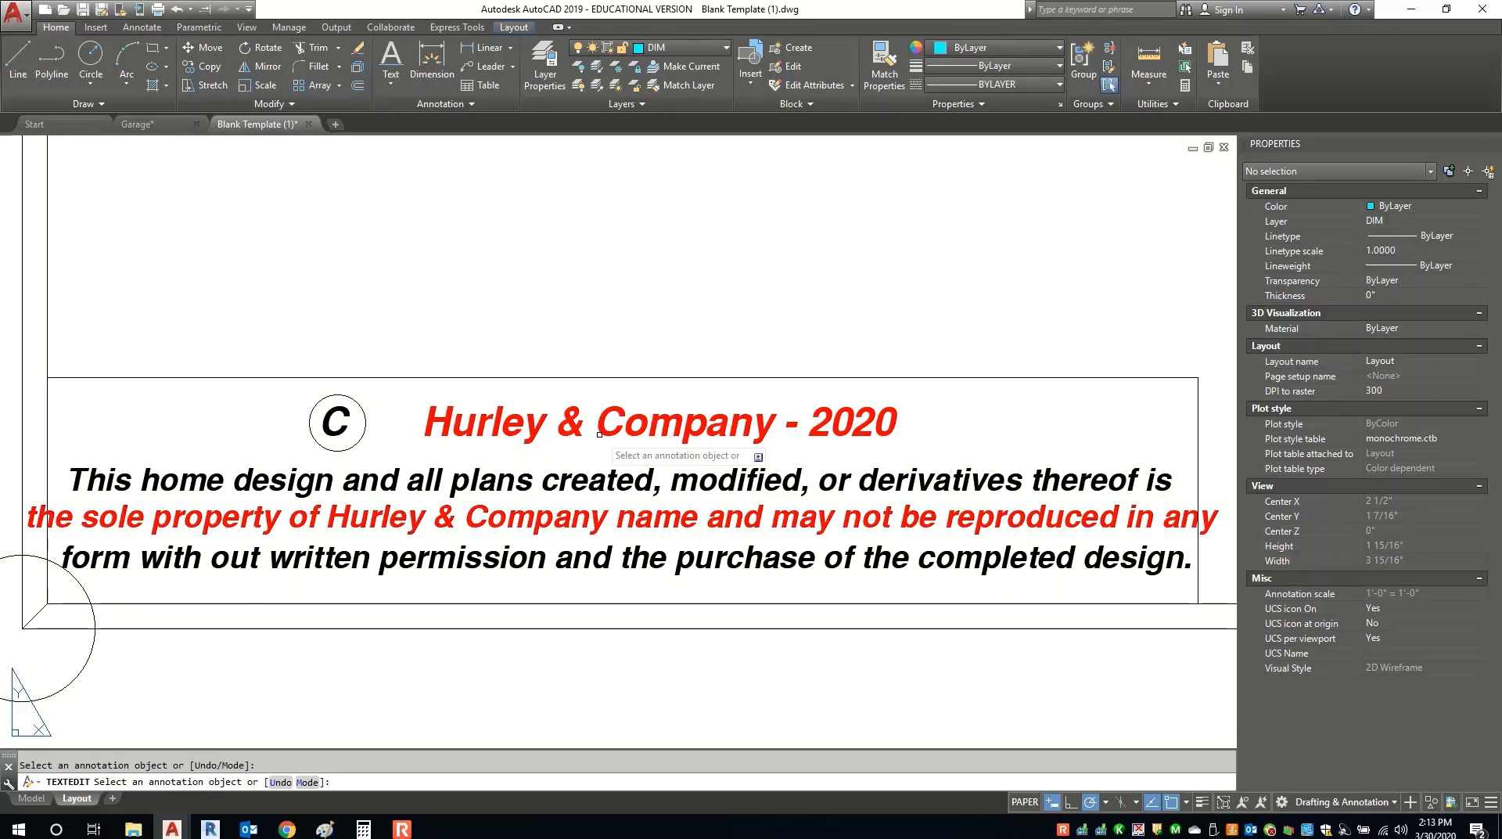
{"action": "scroll", "coordinate": [578, 505], "scroll_direction": "down", "scroll_amount": 2}
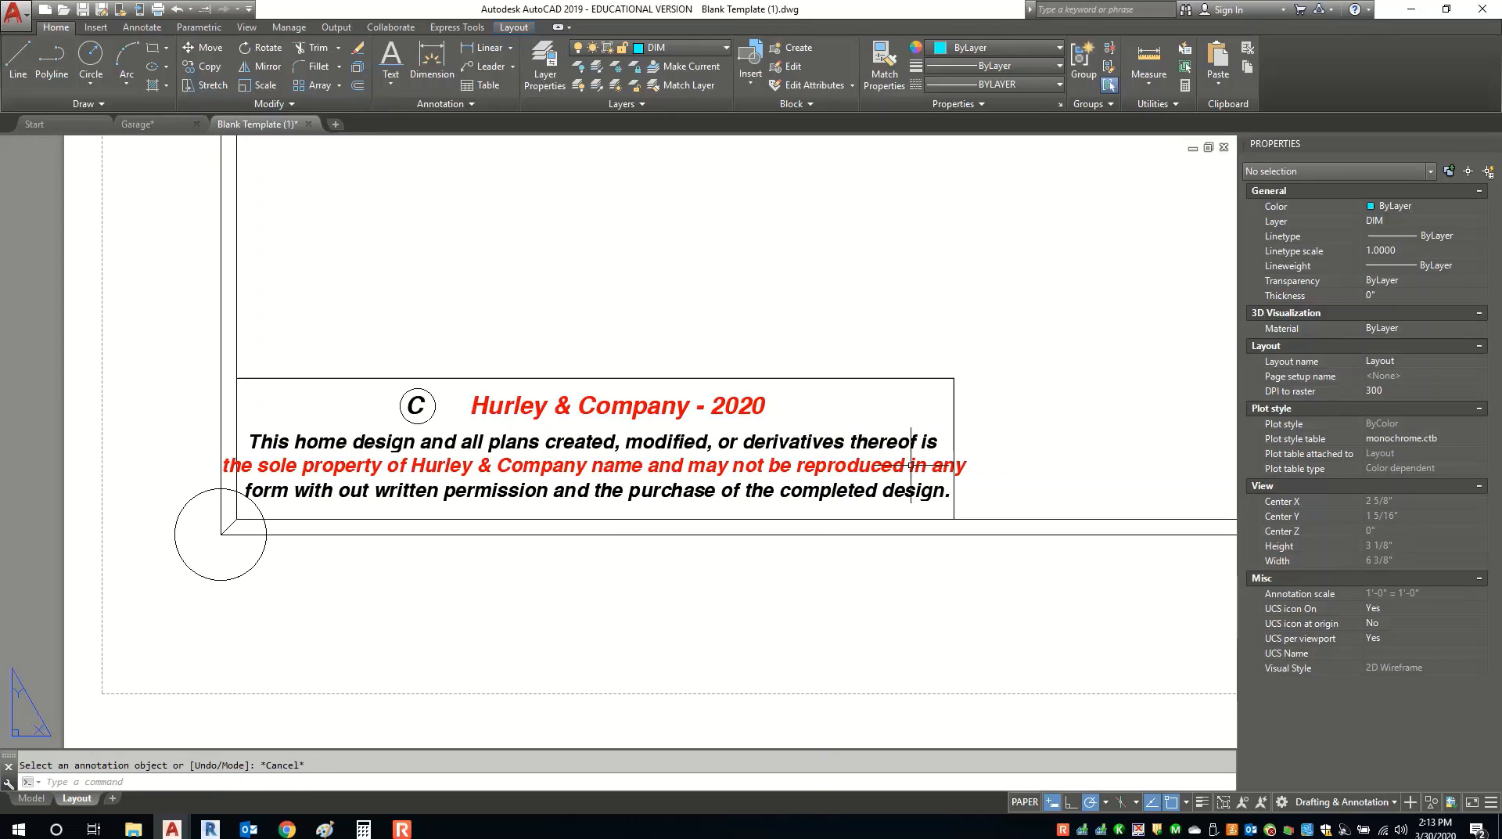
Widen the note box by moving its right edge out and extending the top line to meet it.
{"action": "left_click_drag", "start_coordinate": [993, 416], "coordinate": [954, 451]}
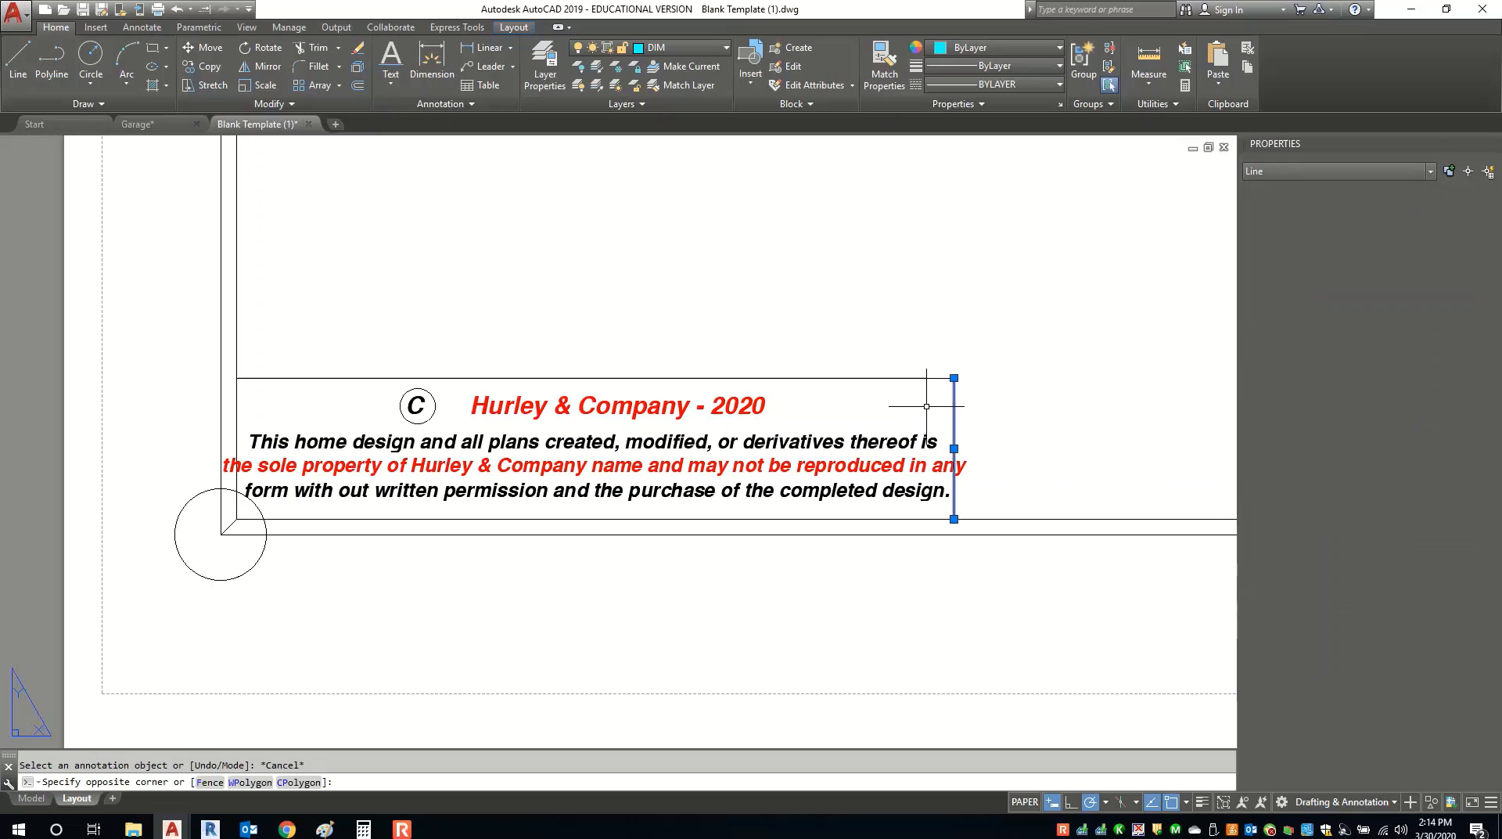
{"action": "left_click", "coordinate": [954, 448]}
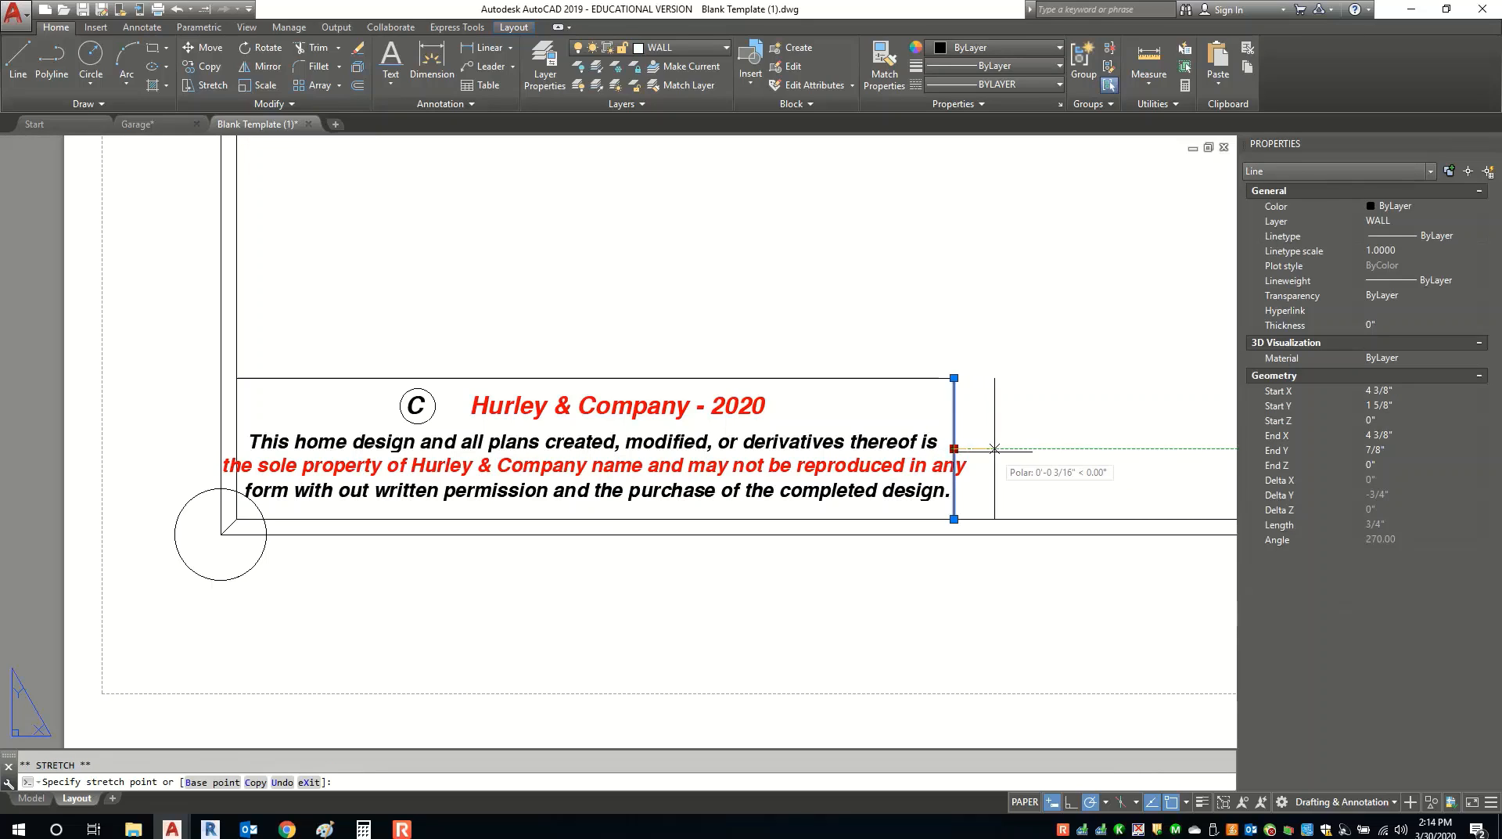
{"action": "left_click", "coordinate": [973, 447]}
{"action": "left_click", "coordinate": [951, 378]}
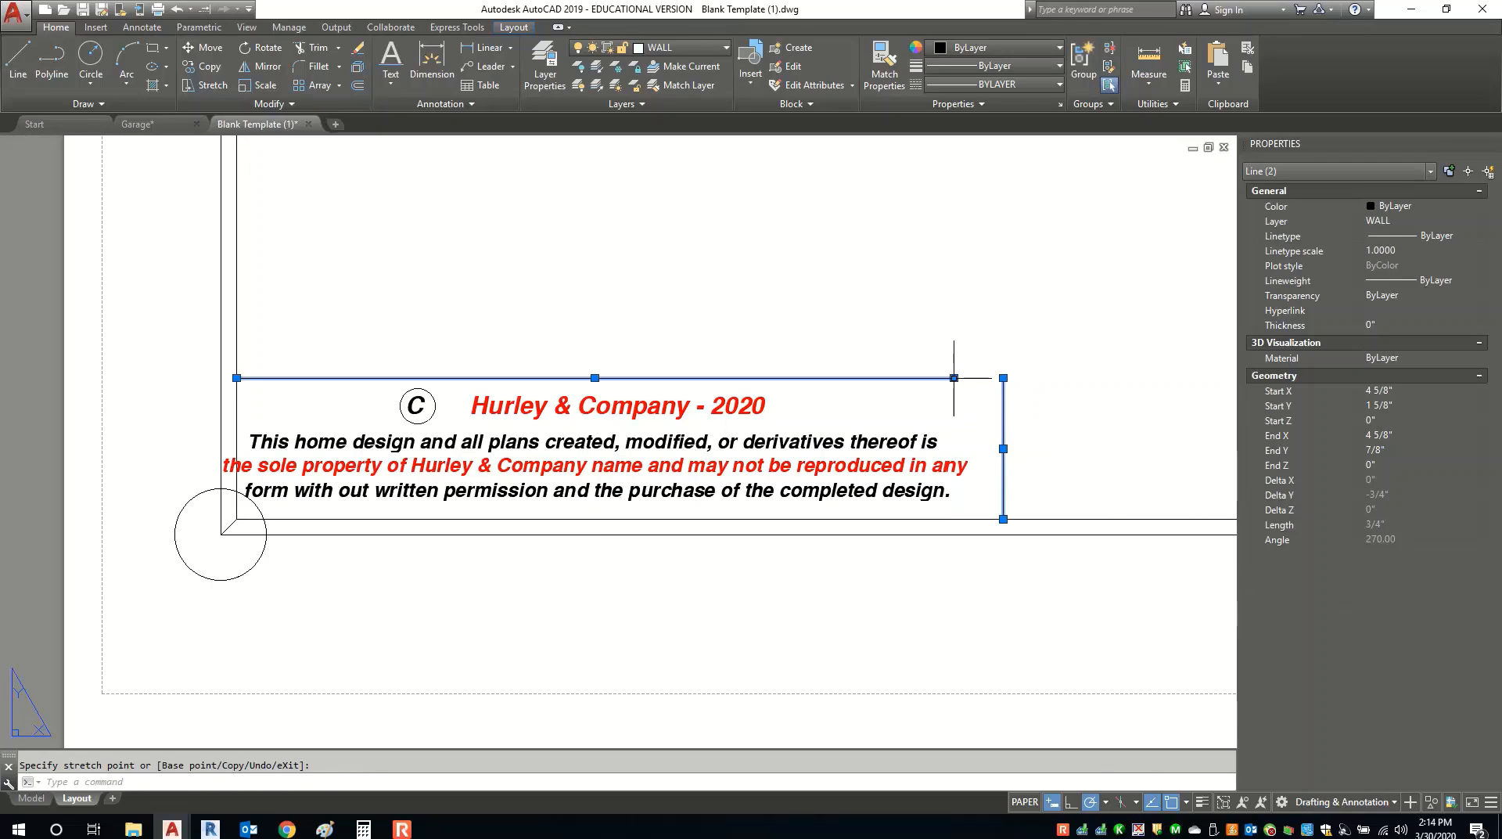
{"action": "left_click", "coordinate": [954, 377]}
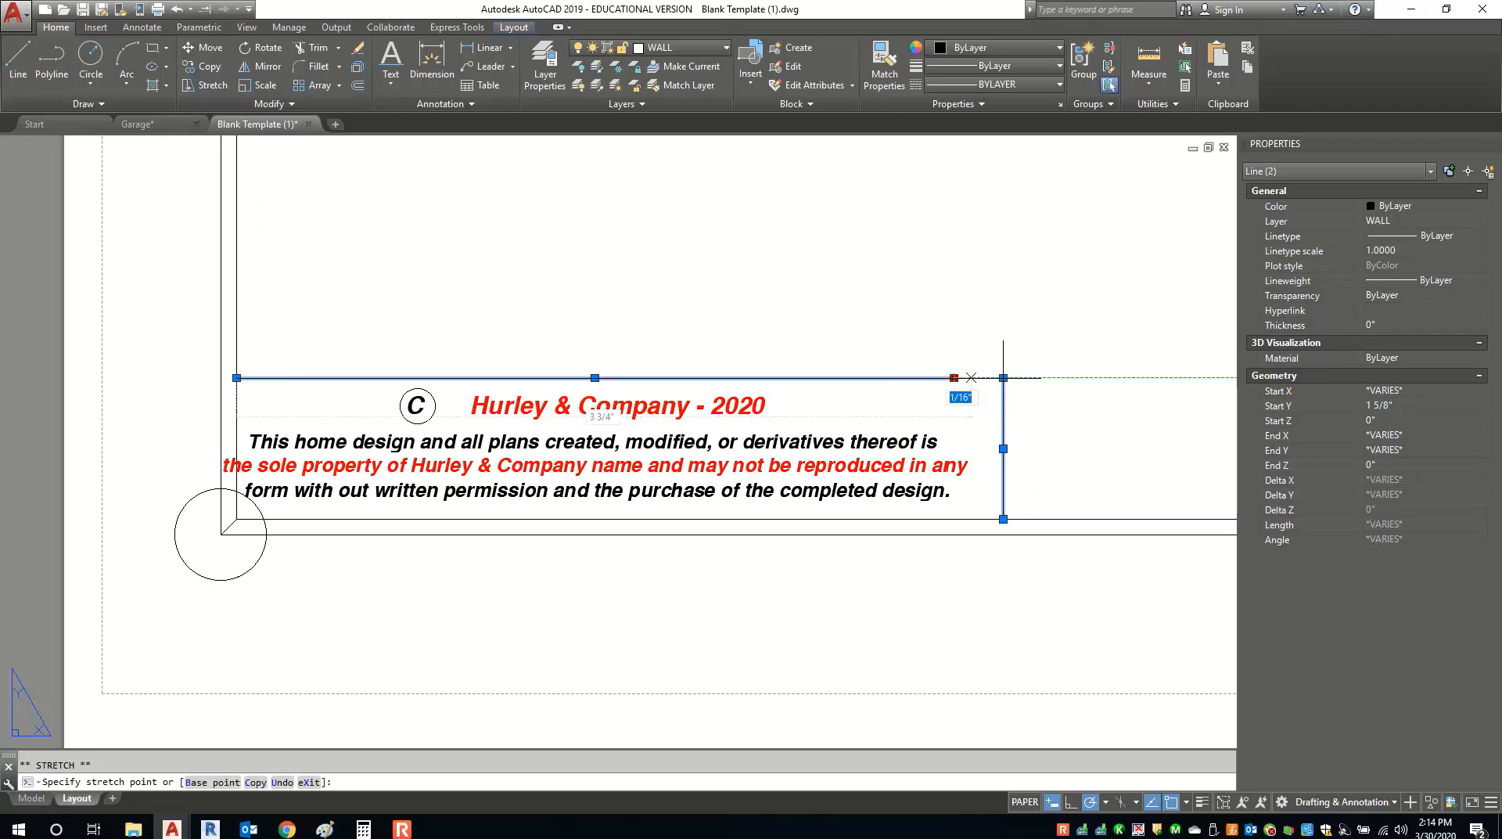
{"action": "left_click", "coordinate": [1002, 378]}
{"action": "key", "text": "Escape"}
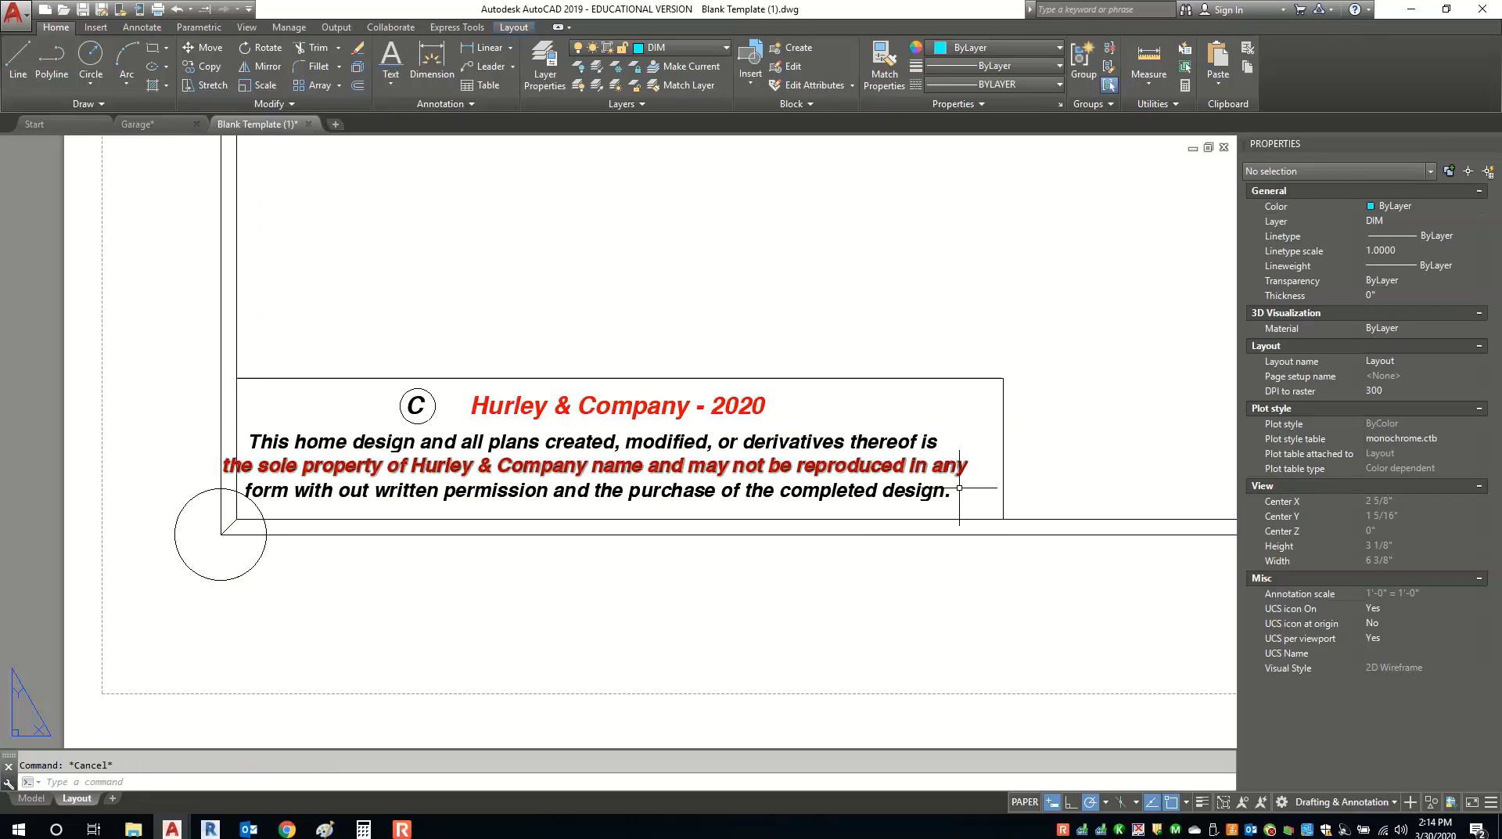
Move the six copyright text lines slightly right to centre them in the box.
{"action": "left_click", "coordinate": [948, 501]}
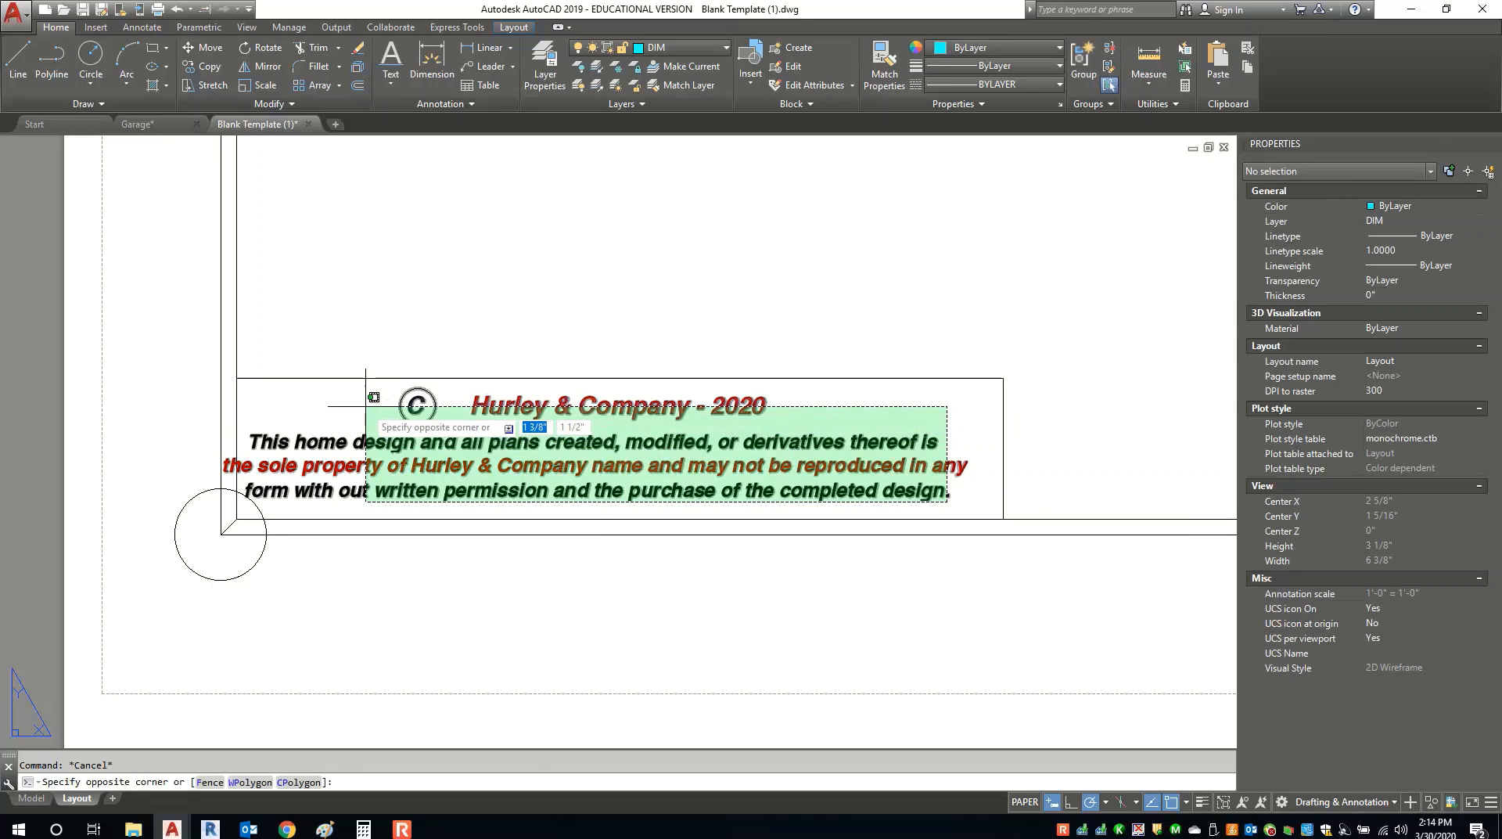
{"action": "left_click", "coordinate": [366, 368]}
{"action": "right_click", "coordinate": [367, 408]}
{"action": "left_click", "coordinate": [404, 518]}
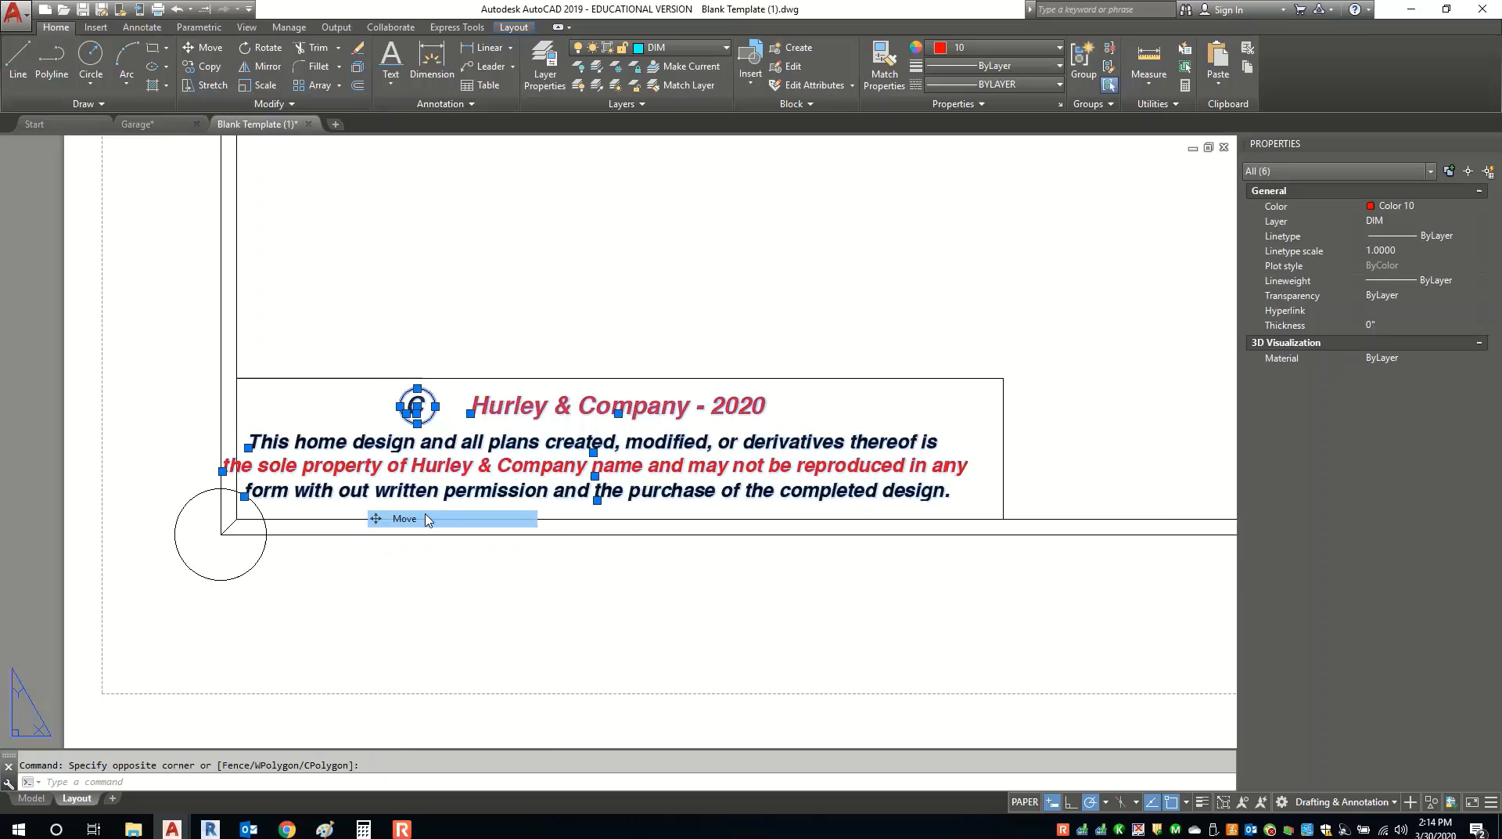
{"action": "left_click", "coordinate": [481, 603]}
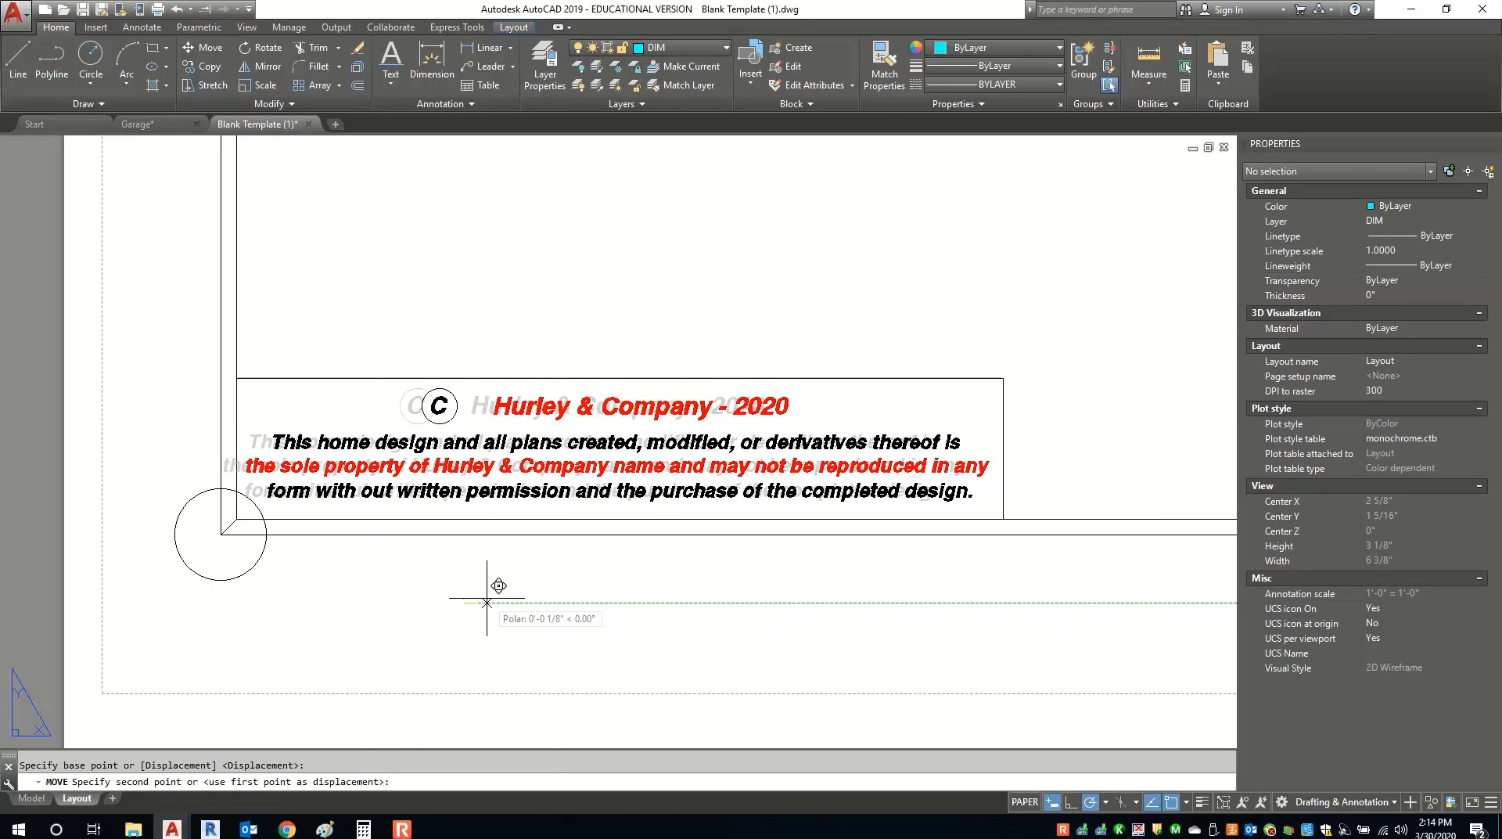
{"action": "left_click", "coordinate": [495, 619]}
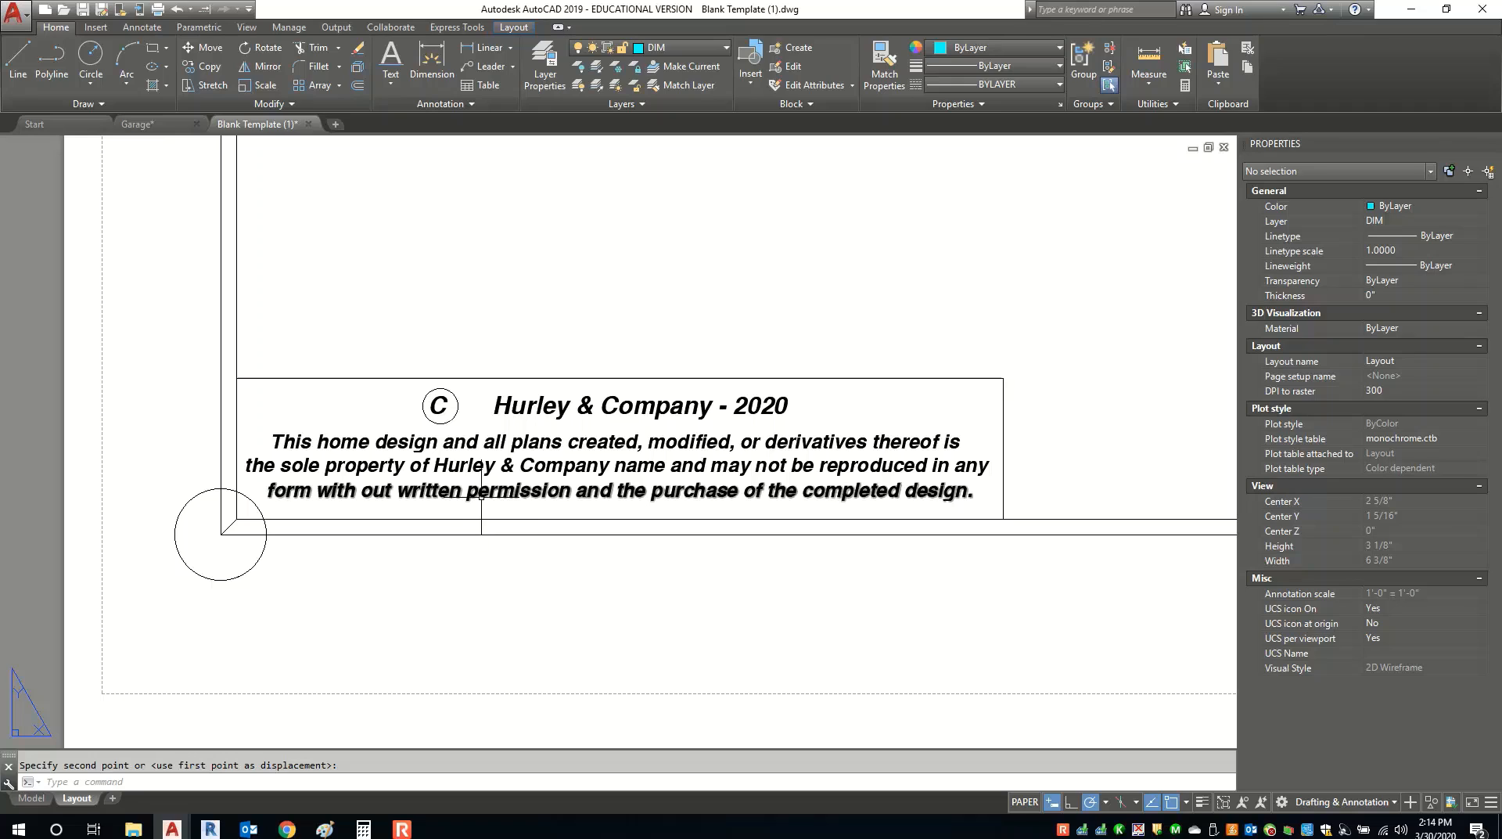
{"action": "scroll", "coordinate": [481, 495], "scroll_direction": "down", "scroll_amount": 7}
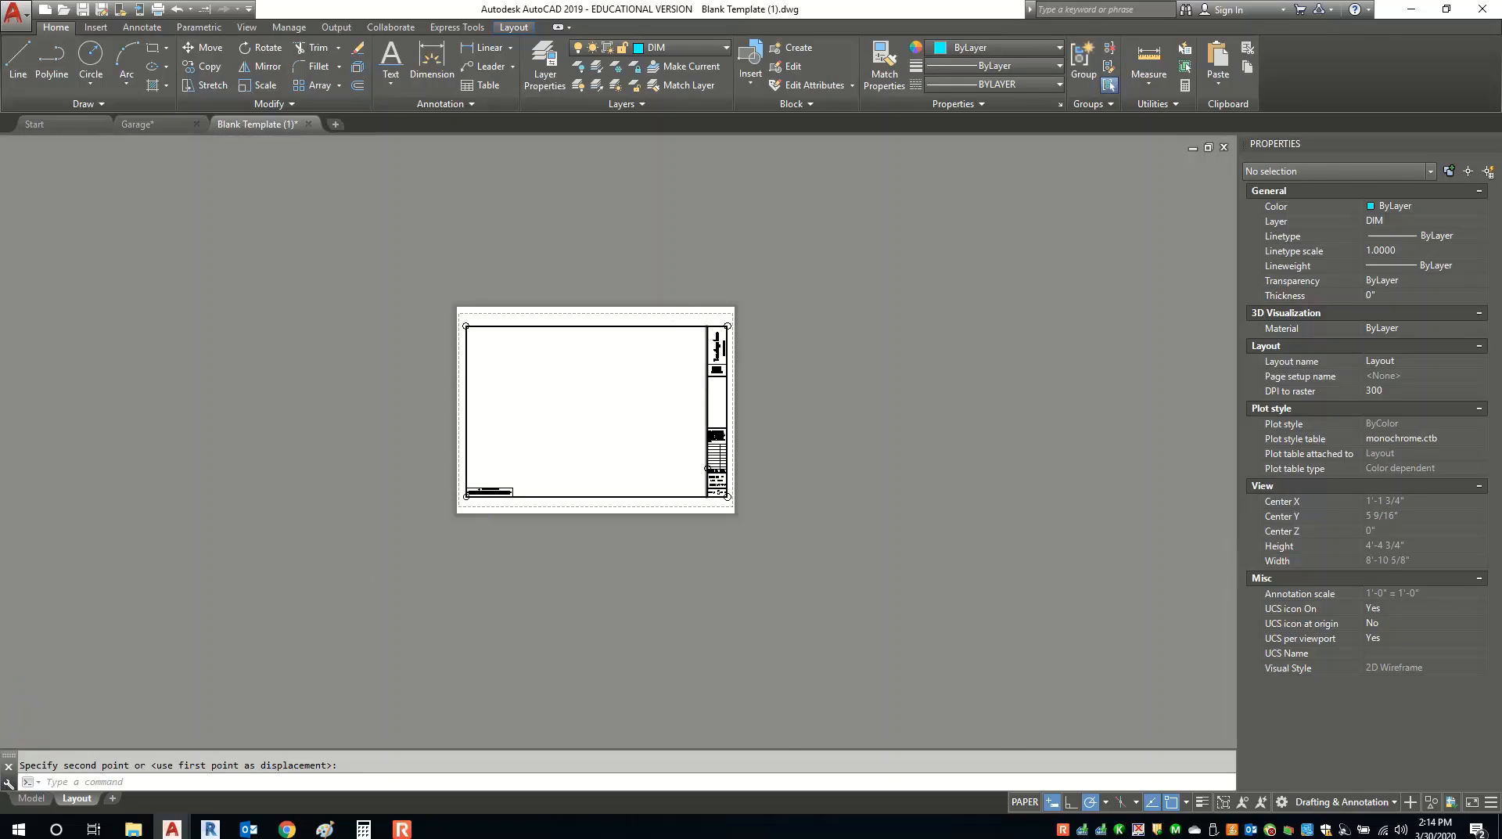
Delete the 'Your logo here' text from the title strip.
{"action": "scroll", "coordinate": [748, 346], "scroll_direction": "up", "scroll_amount": 10}
{"action": "scroll", "coordinate": [747, 347], "scroll_direction": "down", "scroll_amount": 3}
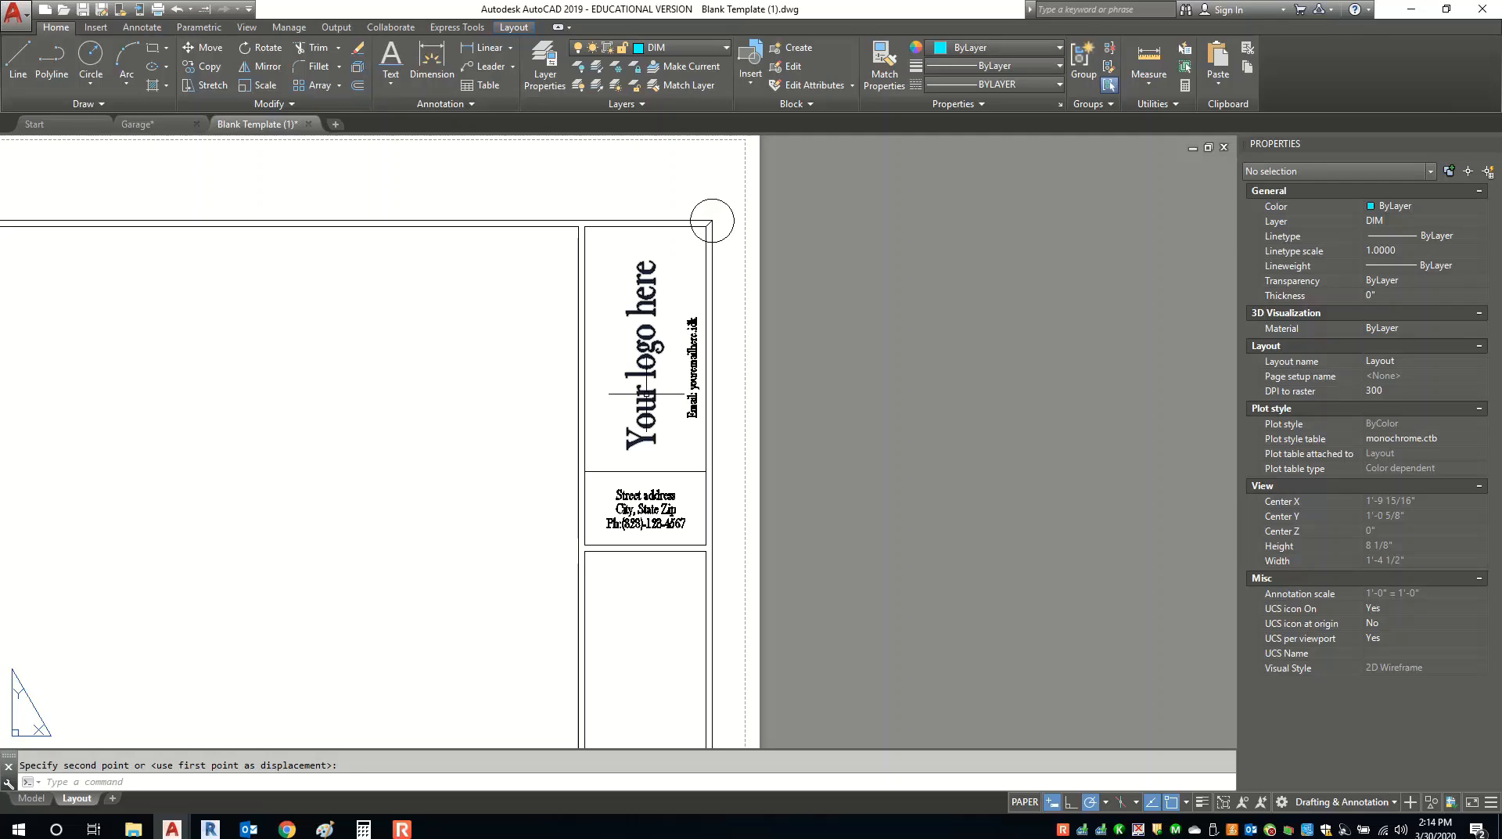
{"action": "left_click", "coordinate": [648, 392]}
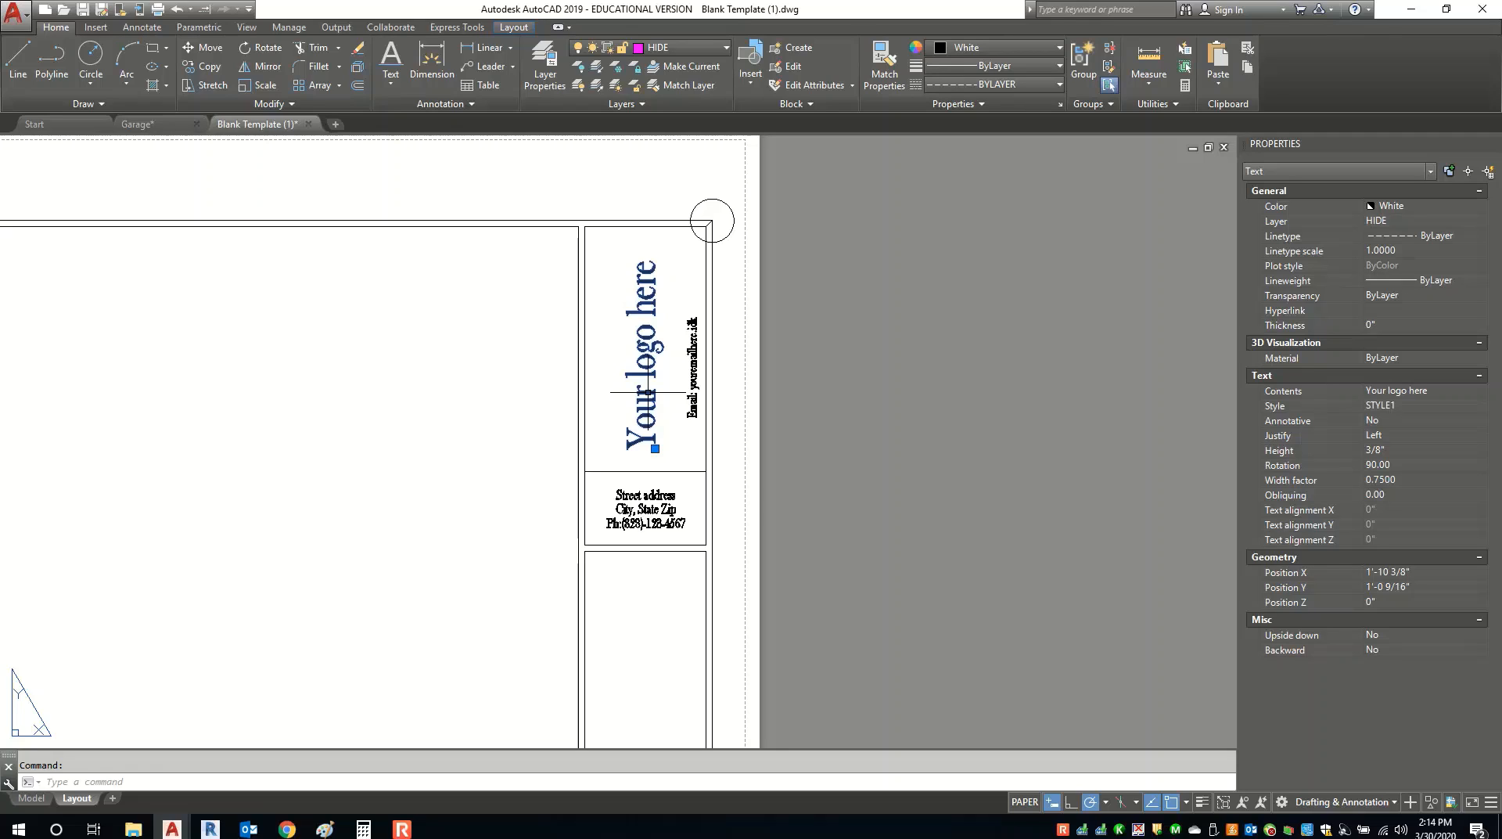
{"action": "key", "text": "Delete"}
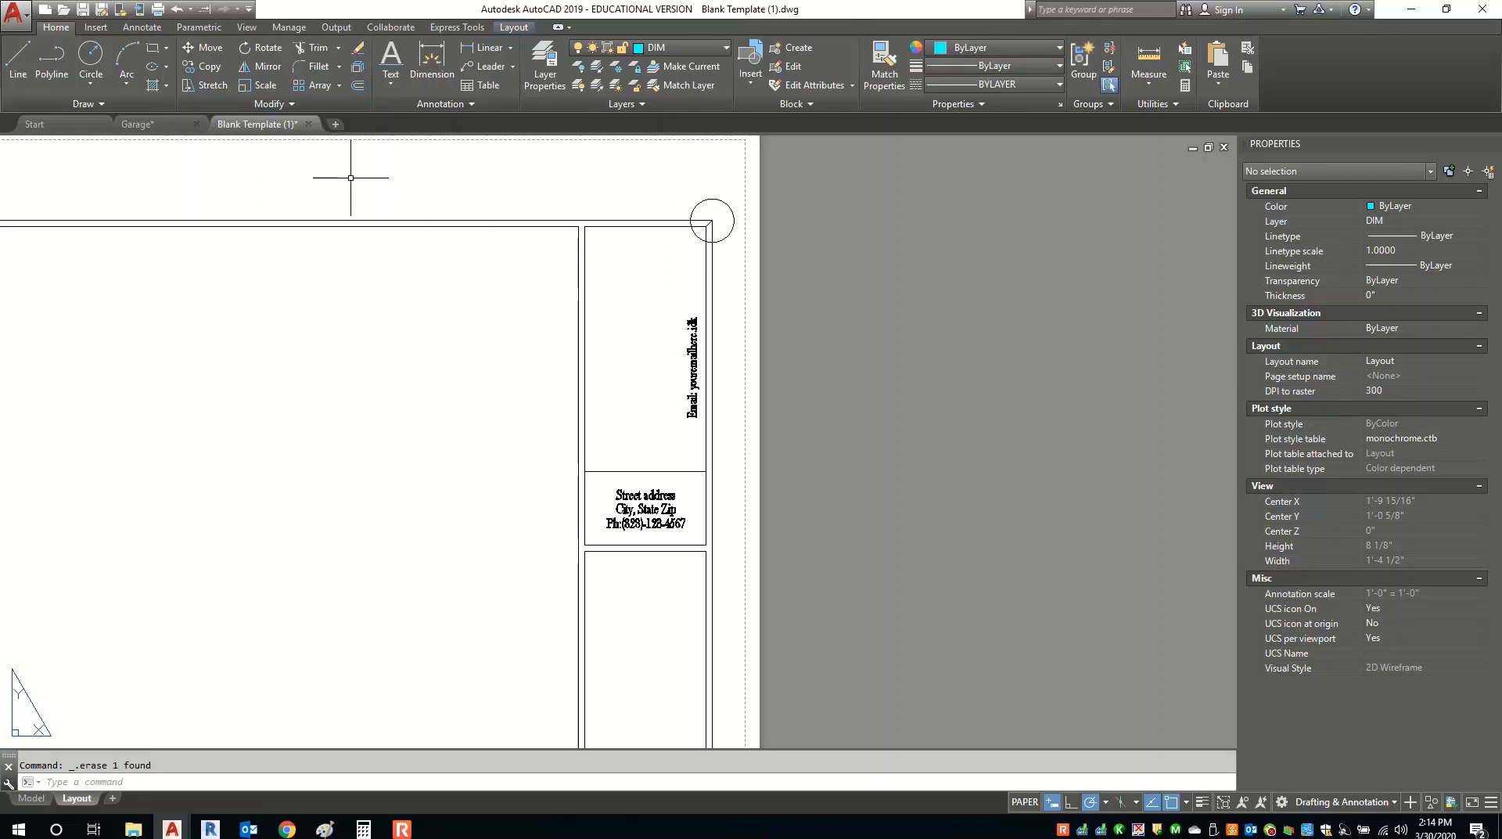
Attach trees.jpg at scale 1 left of the title strip and select it.
{"action": "left_click", "coordinate": [95, 28]}
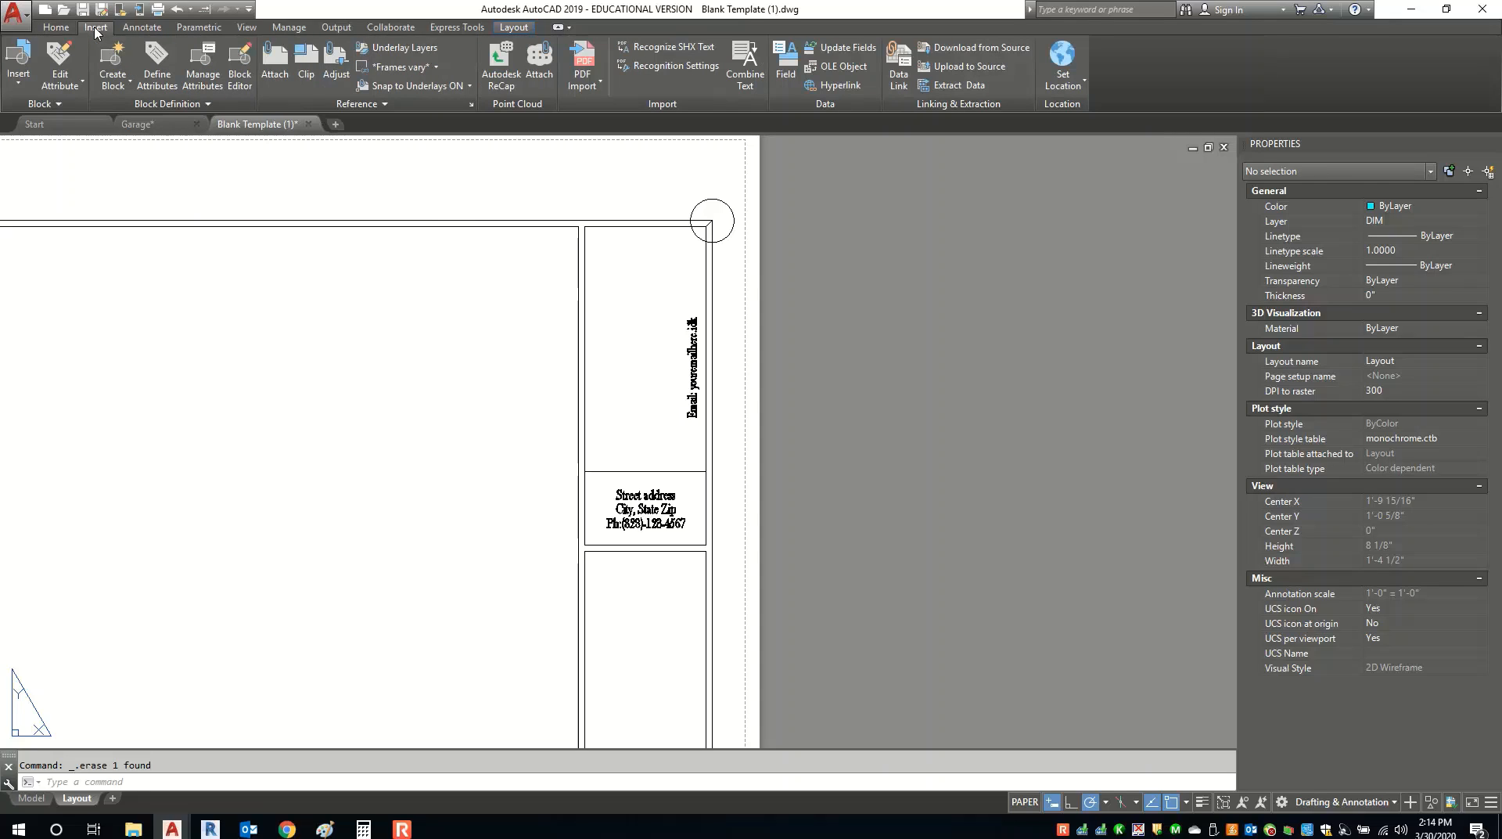
{"action": "left_click", "coordinate": [274, 66]}
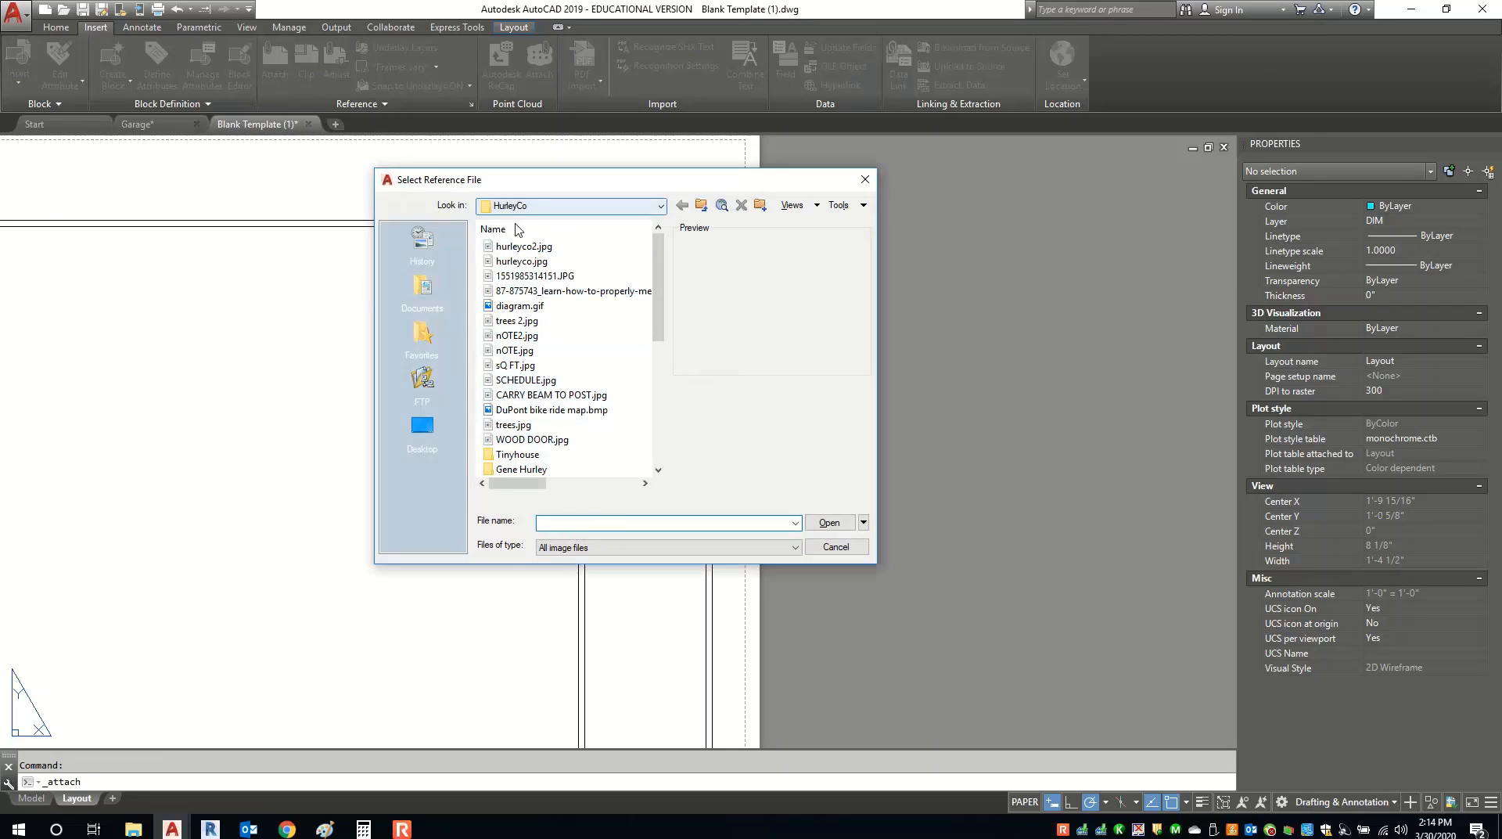
{"action": "left_click", "coordinate": [510, 426]}
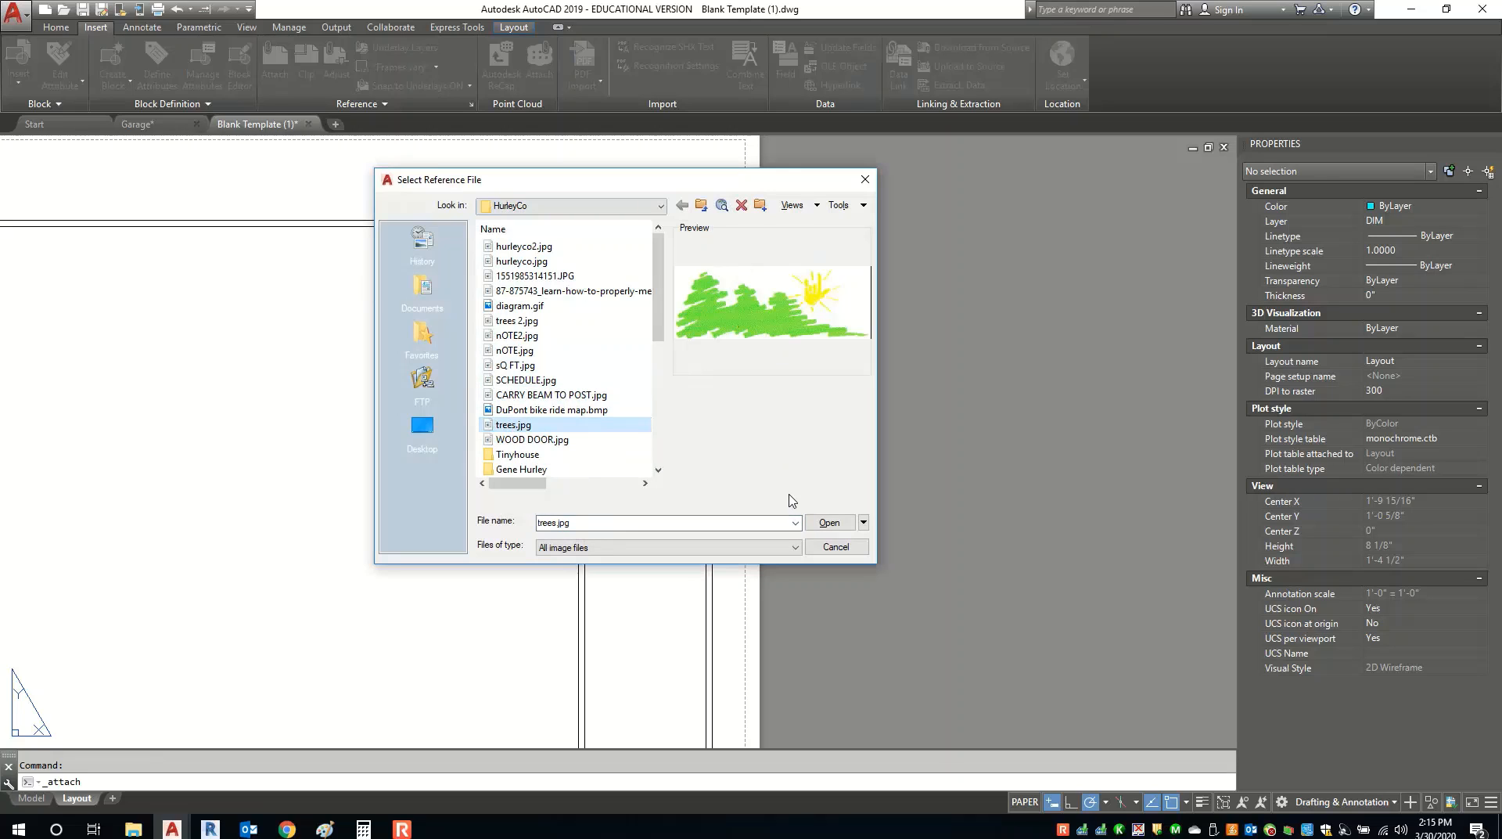
{"action": "left_click", "coordinate": [850, 520]}
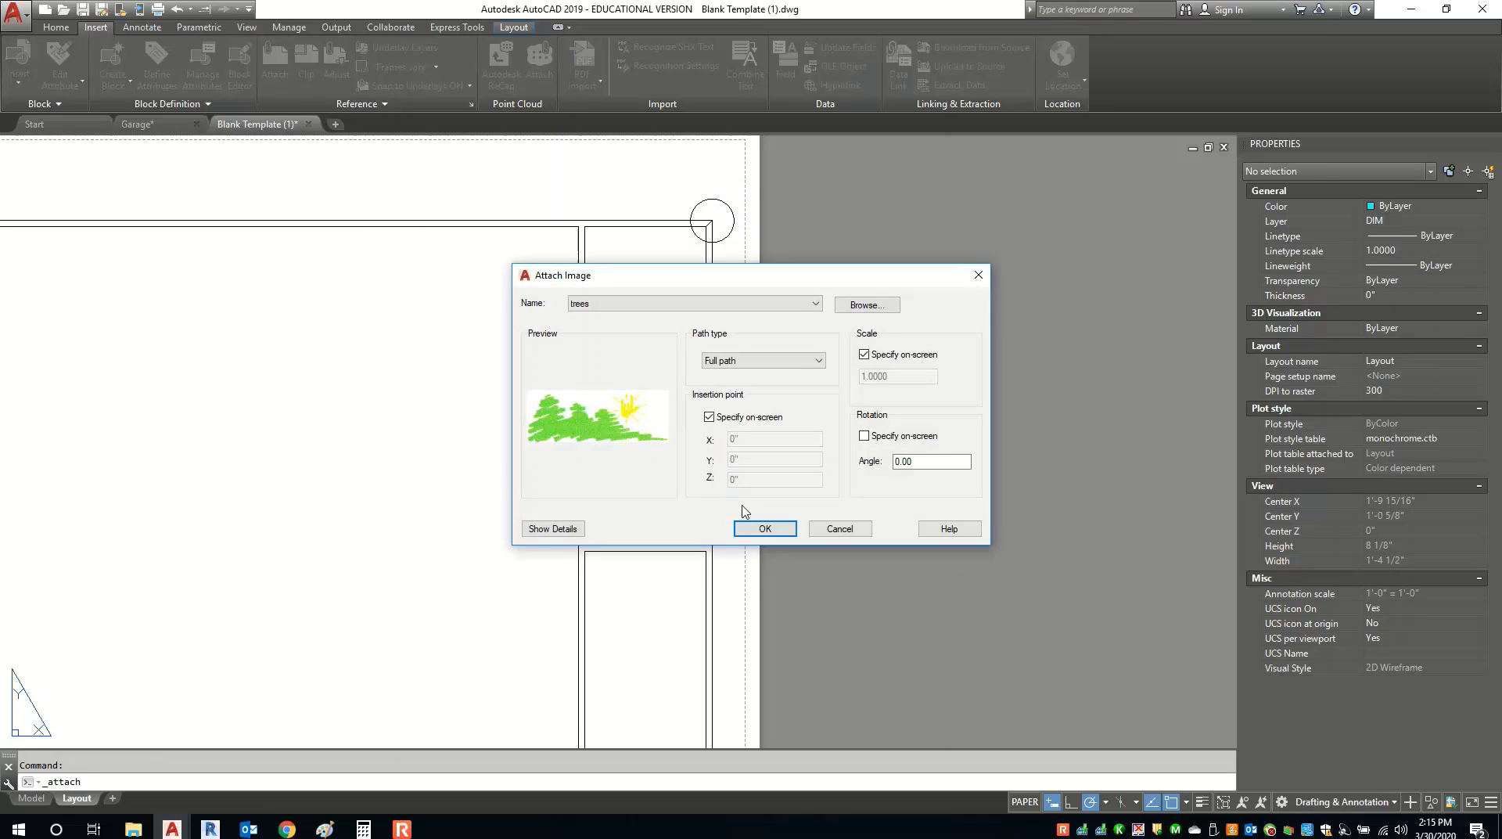
{"action": "left_click", "coordinate": [758, 531]}
{"action": "left_click", "coordinate": [171, 431]}
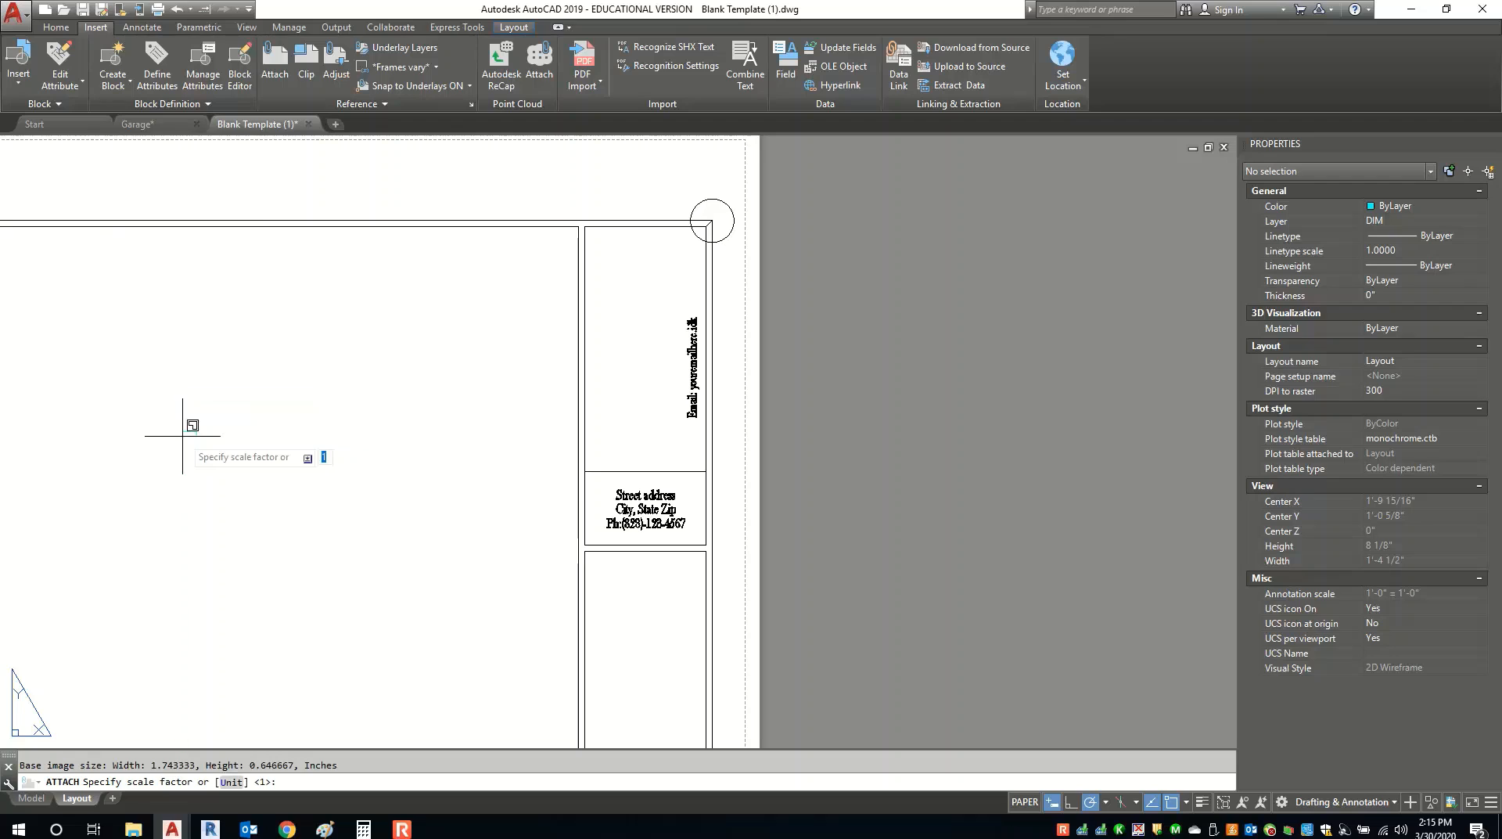
{"action": "key", "text": "Return"}
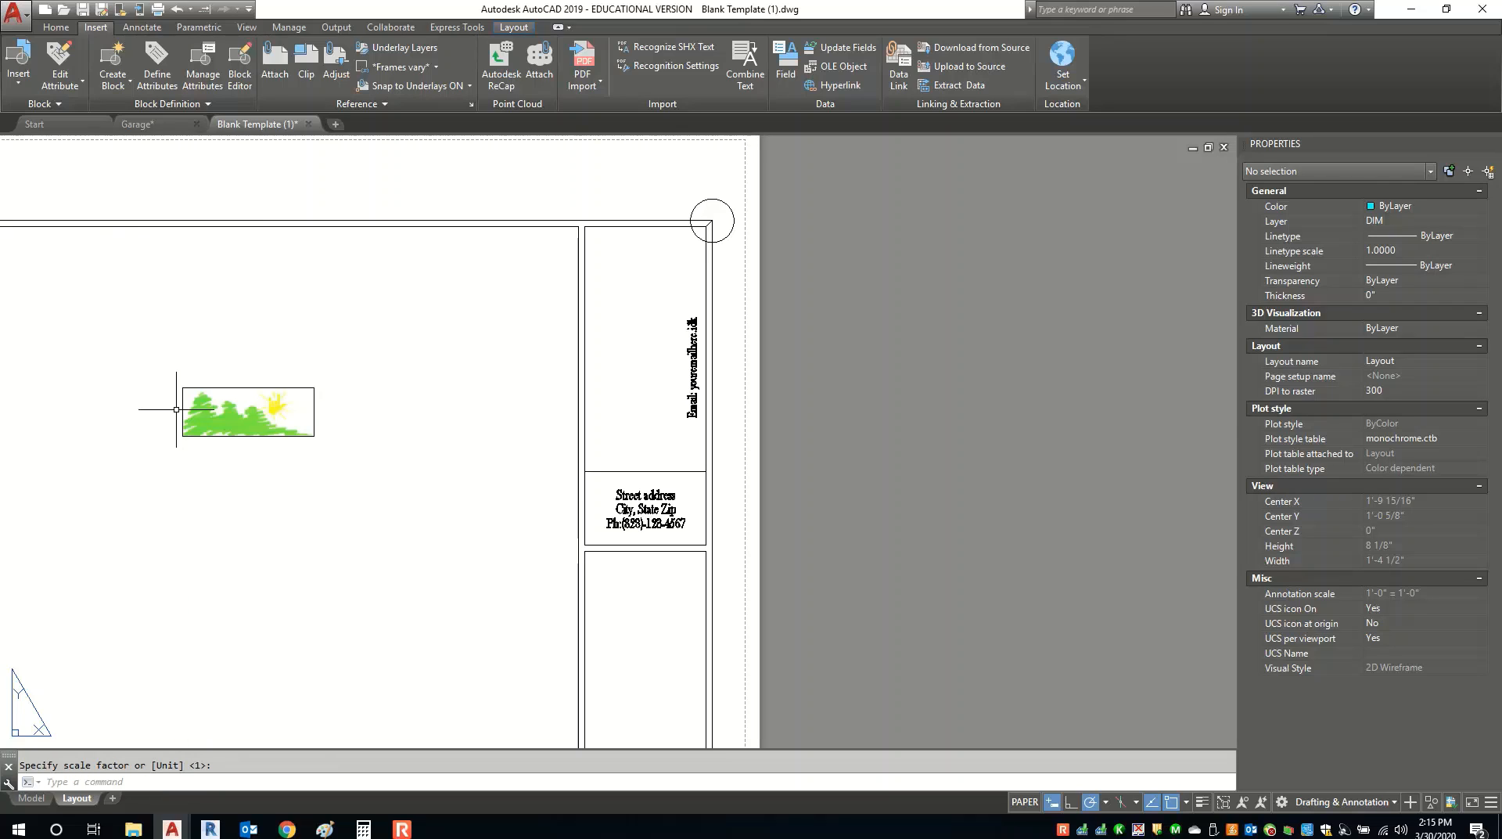
{"action": "scroll", "coordinate": [148, 407], "scroll_direction": "up", "scroll_amount": 3}
{"action": "scroll", "coordinate": [239, 428], "scroll_direction": "down", "scroll_amount": 3}
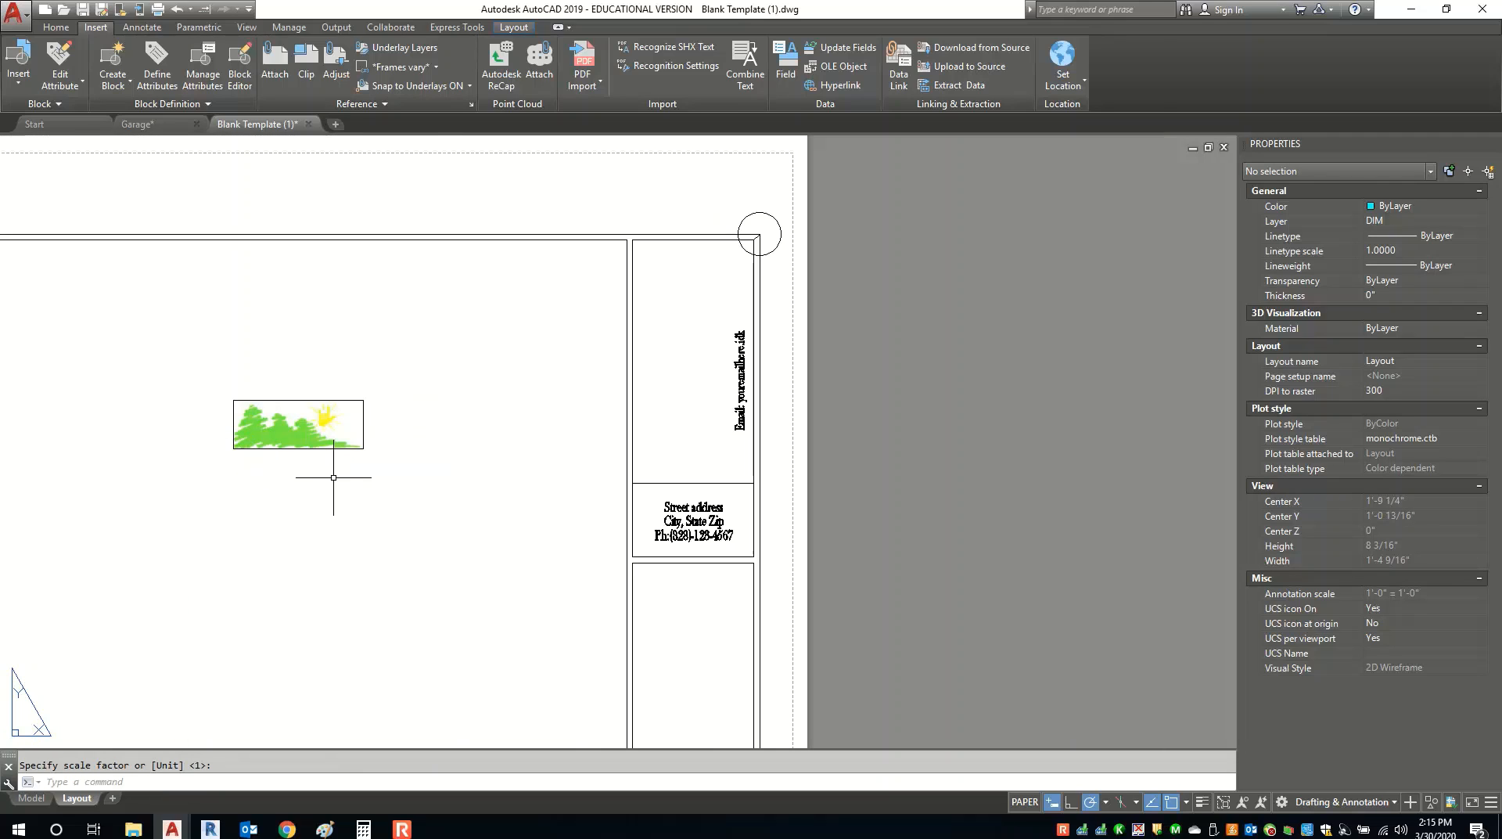
{"action": "left_click", "coordinate": [333, 477]}
{"action": "left_click", "coordinate": [326, 343]}
Rotate the trees image 90° upright about its lower-left corner.
{"action": "right_click", "coordinate": [273, 389]}
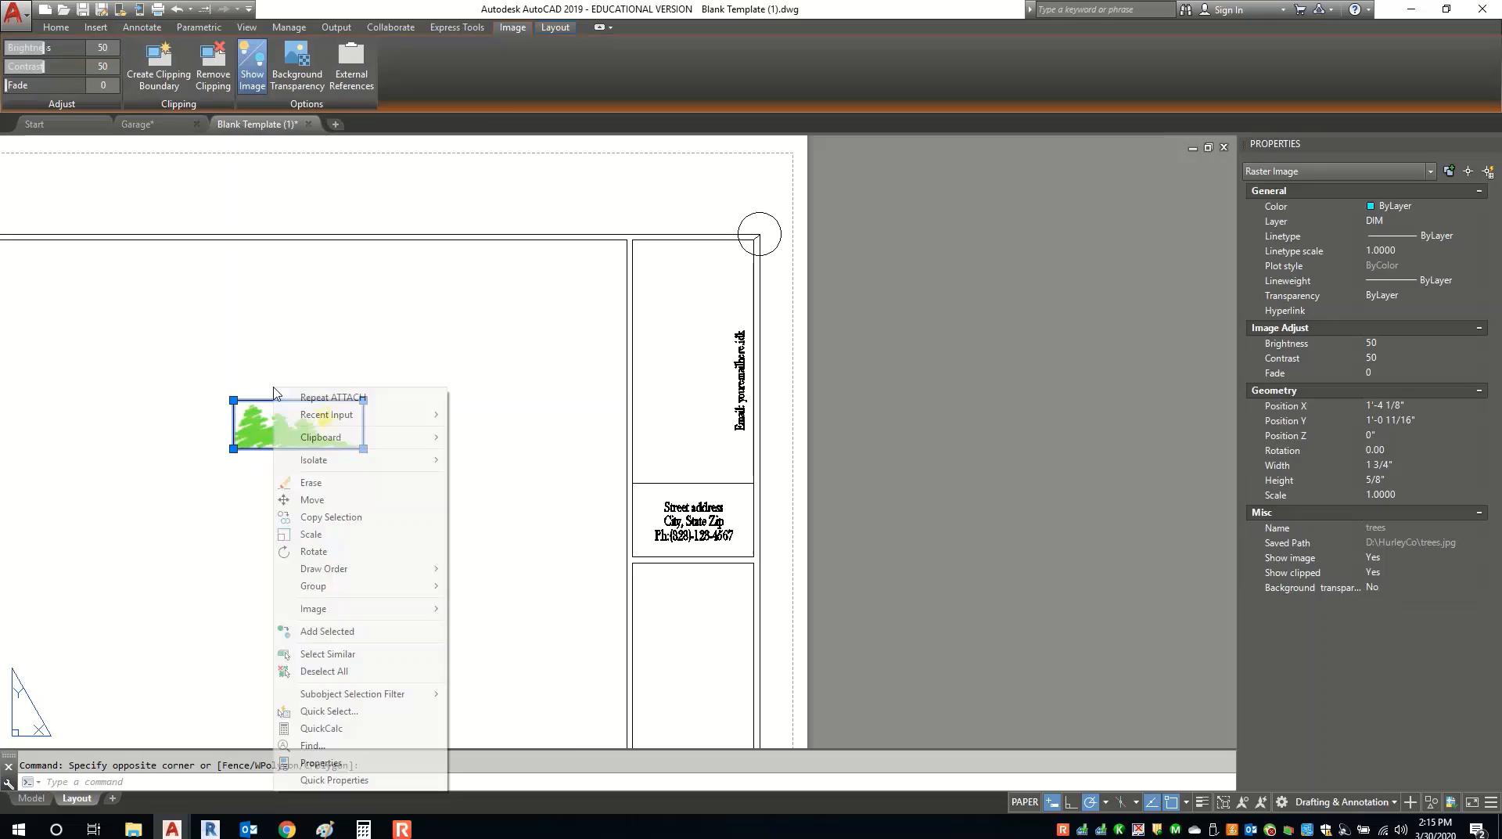
{"action": "left_click", "coordinate": [313, 551]}
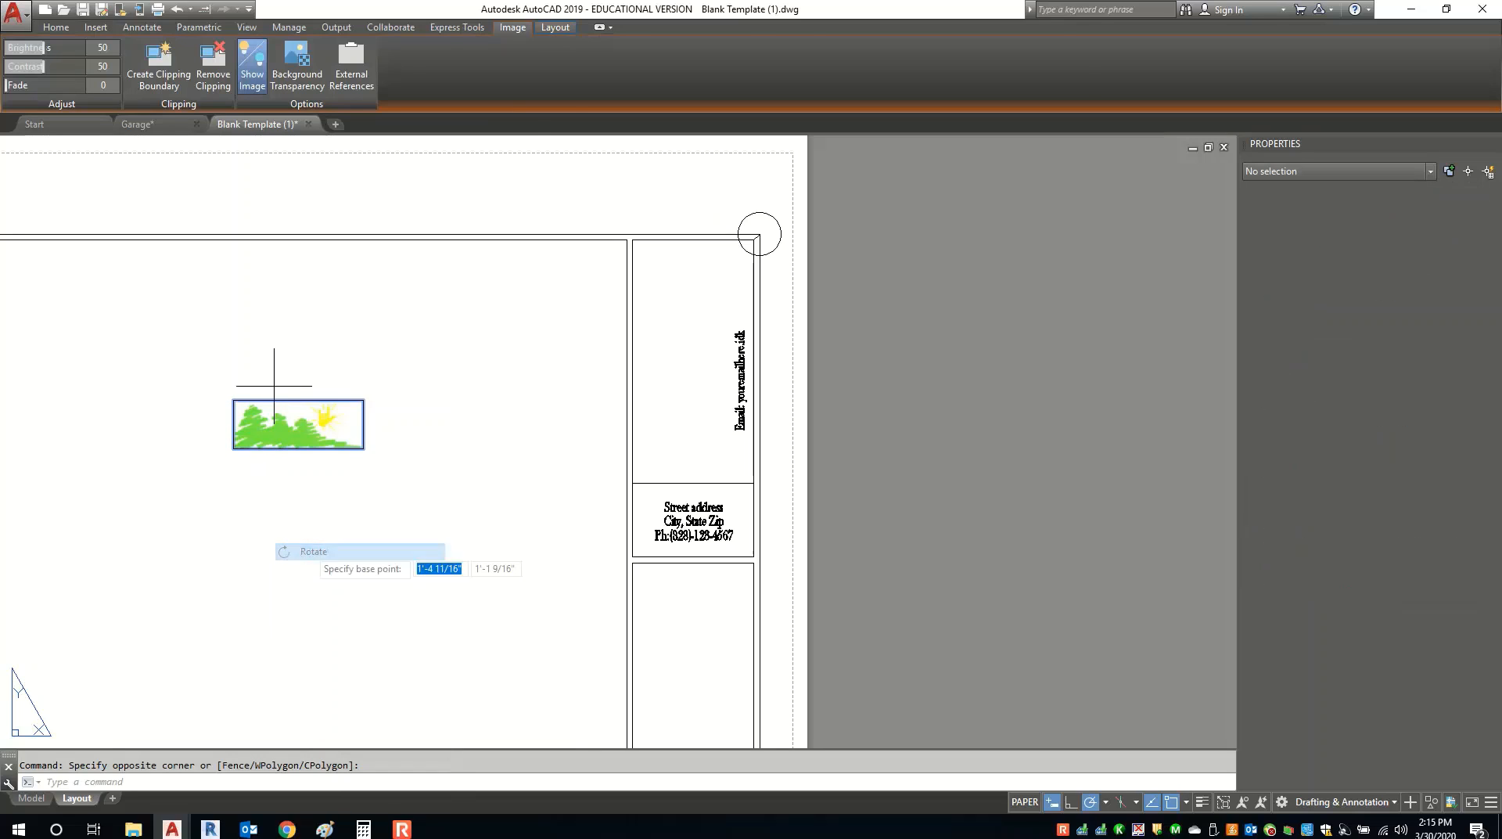
{"action": "left_click", "coordinate": [233, 448]}
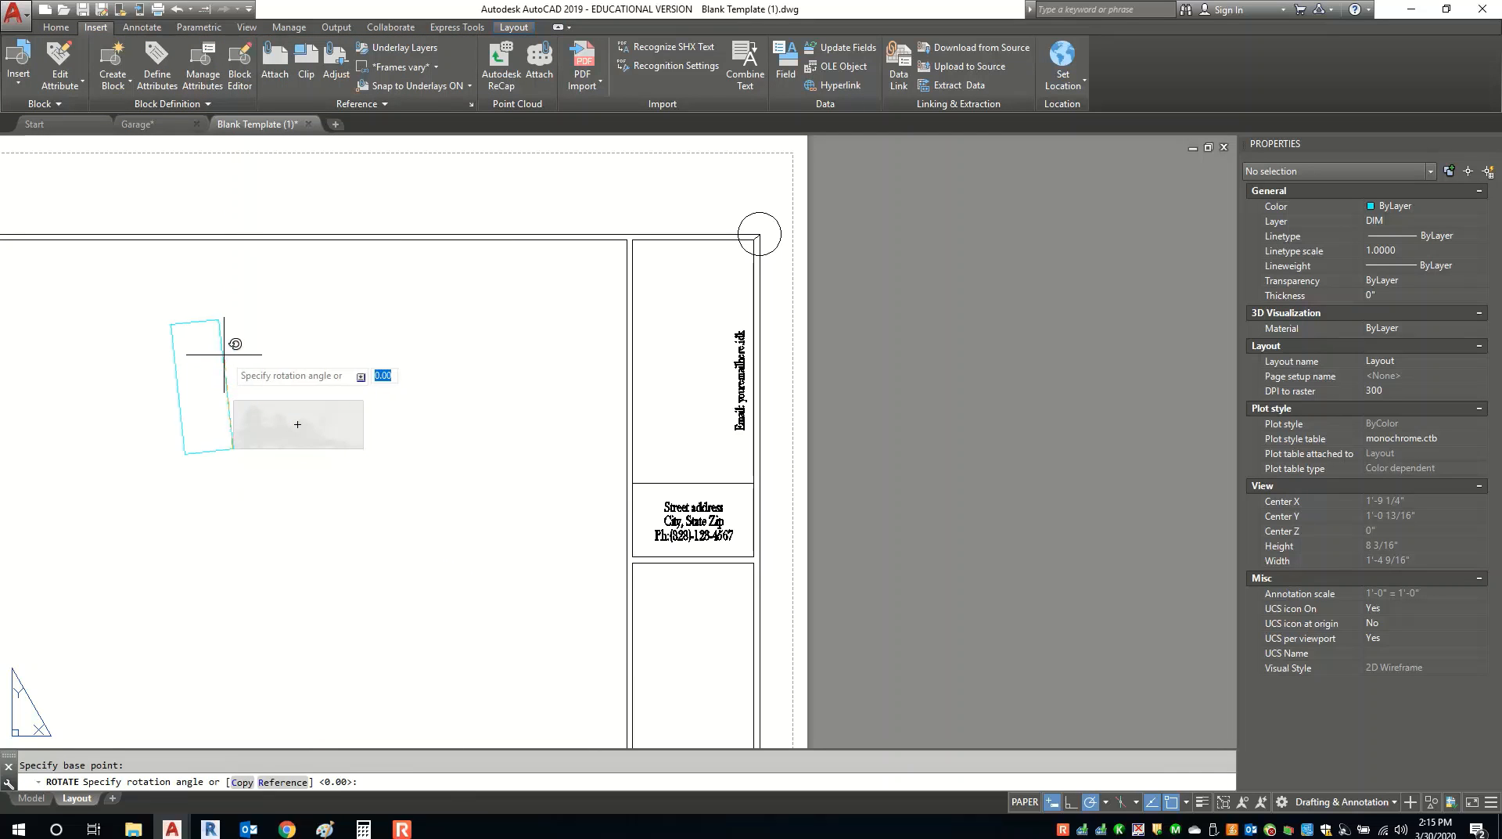
{"action": "left_click", "coordinate": [228, 285]}
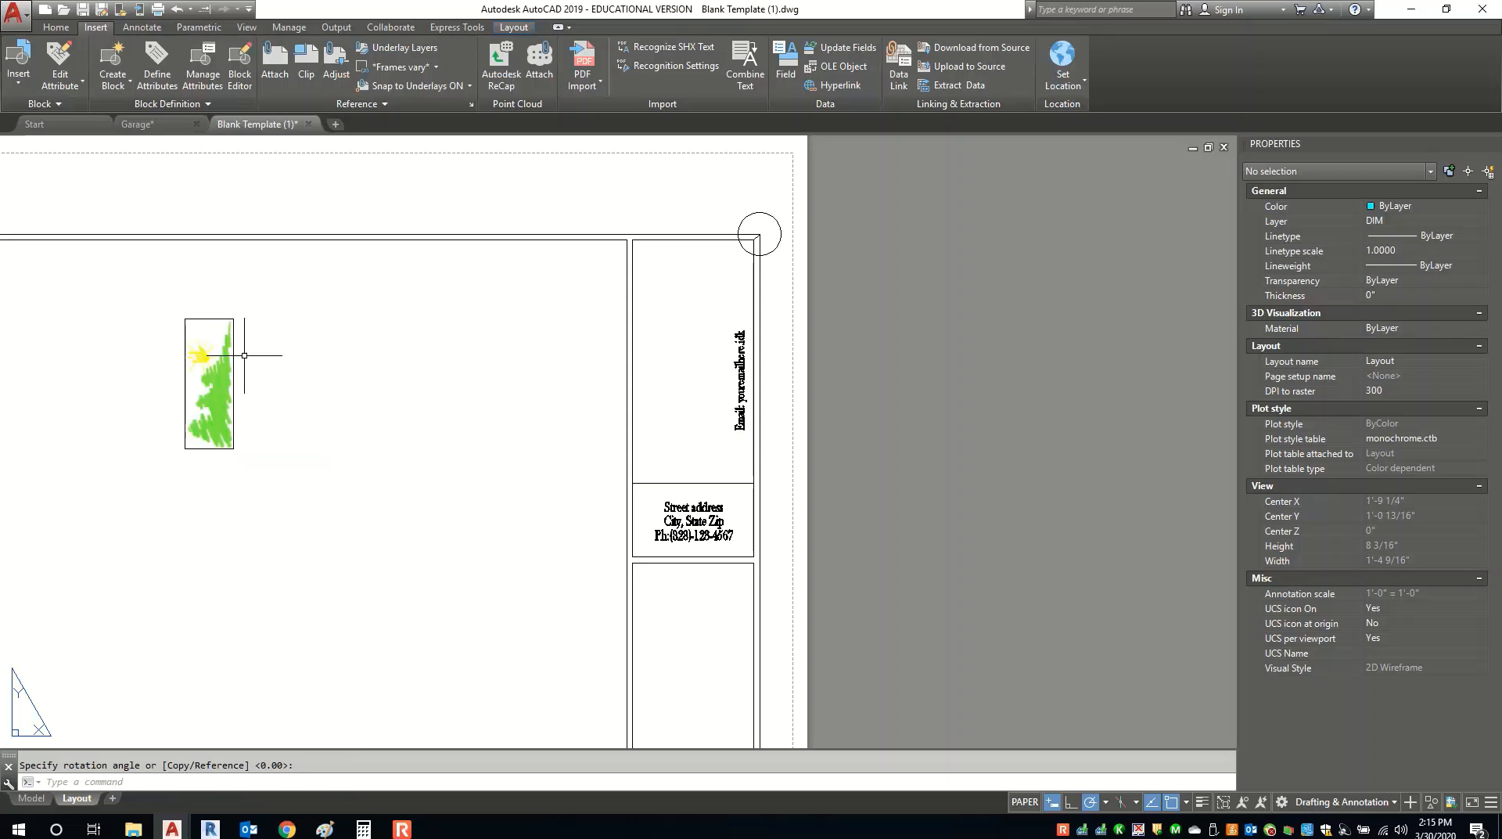
Move the trees image into the empty logo panel above the address block.
{"action": "left_click", "coordinate": [256, 425]}
{"action": "left_click", "coordinate": [208, 416]}
{"action": "right_click", "coordinate": [216, 395]}
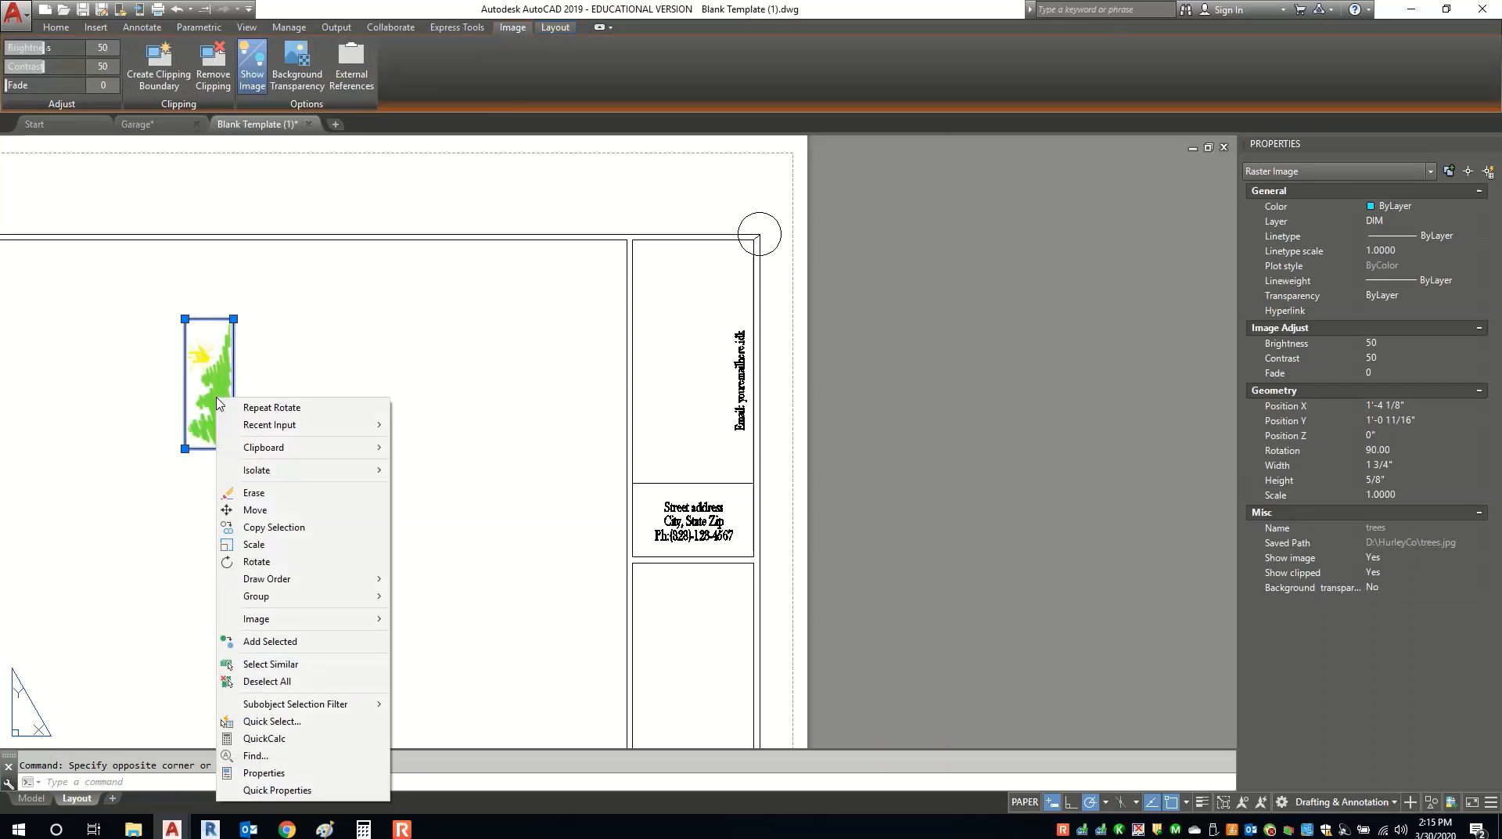
{"action": "left_click", "coordinate": [234, 514]}
{"action": "left_click", "coordinate": [186, 448]}
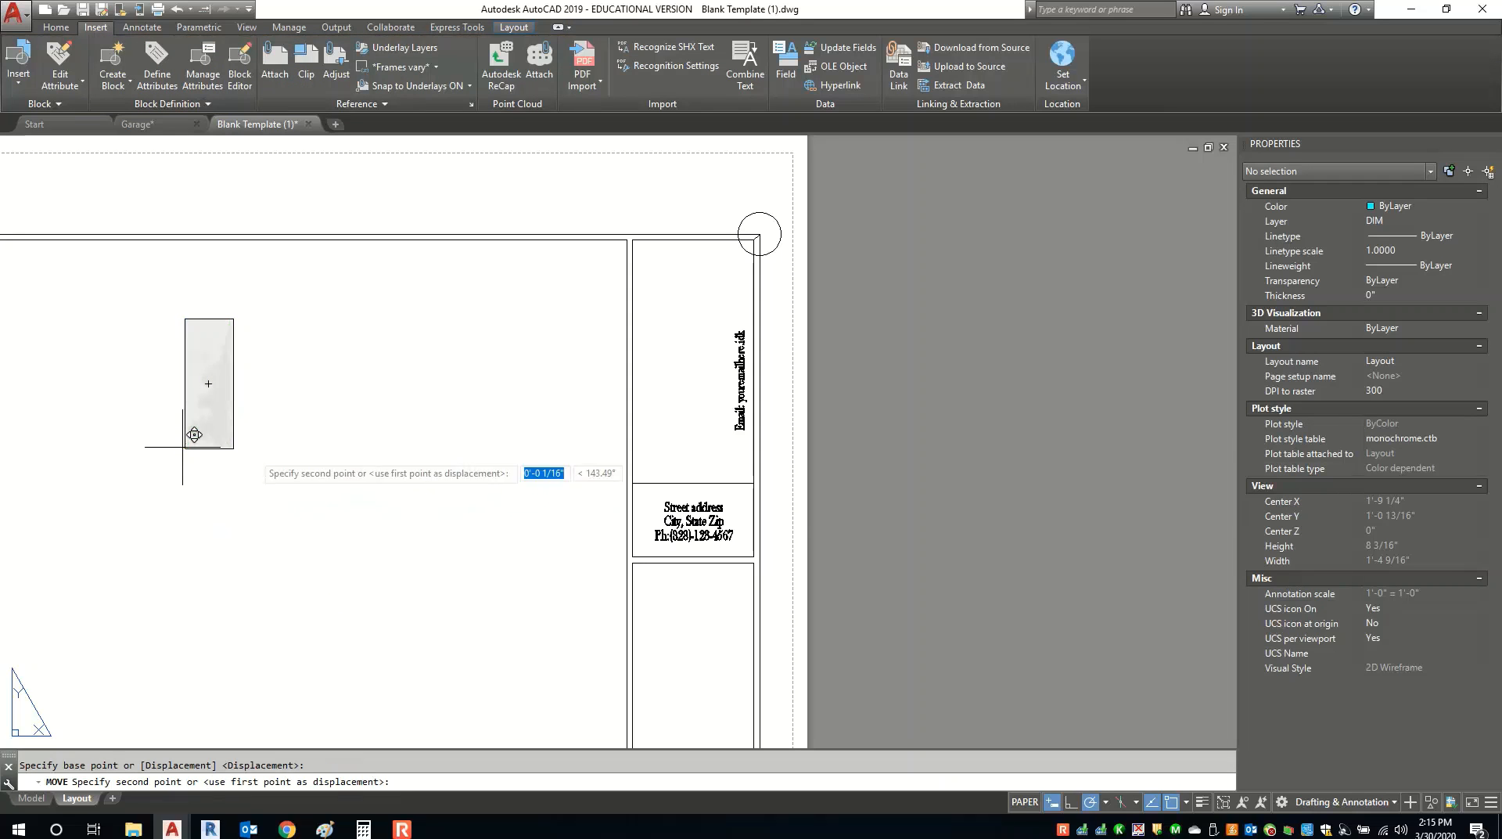
{"action": "left_click", "coordinate": [633, 482]}
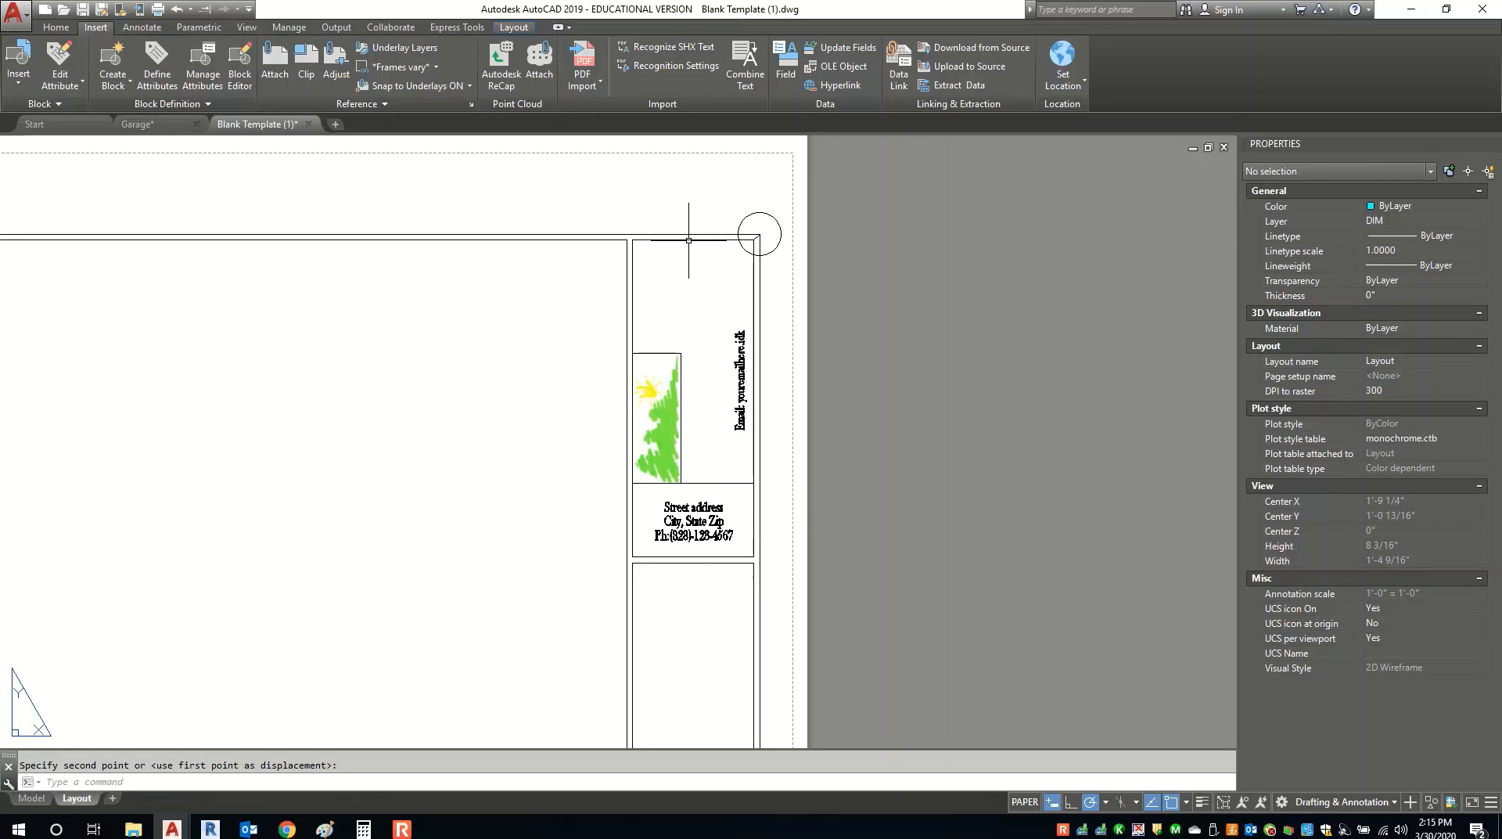
{"action": "left_click", "coordinate": [665, 360]}
{"action": "left_click", "coordinate": [642, 349]}
Scale the trees image by reference from its lower-left corner up to the panel's top border.
{"action": "right_click", "coordinate": [641, 348]}
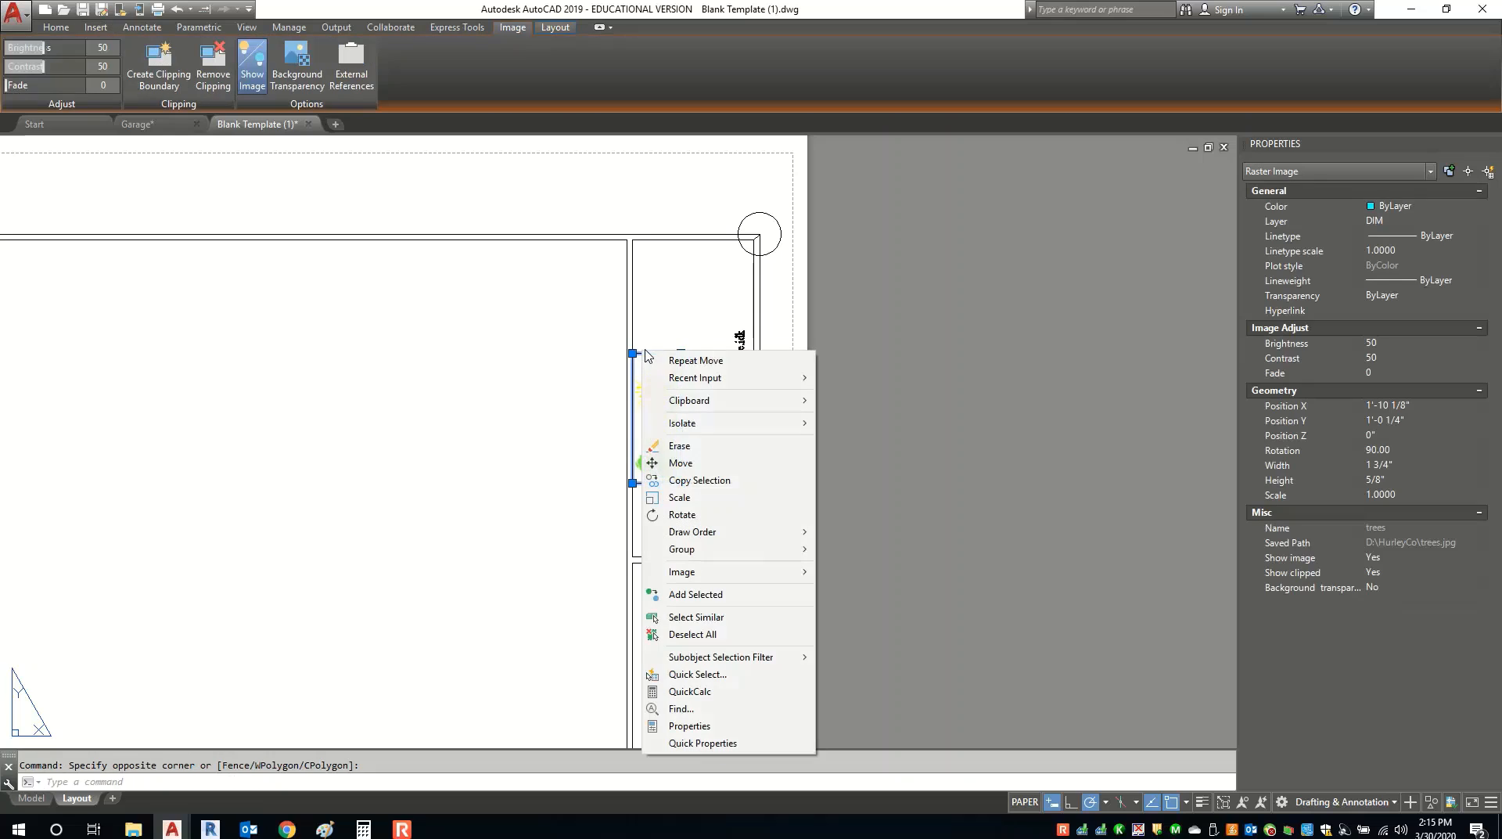
{"action": "left_click", "coordinate": [679, 500]}
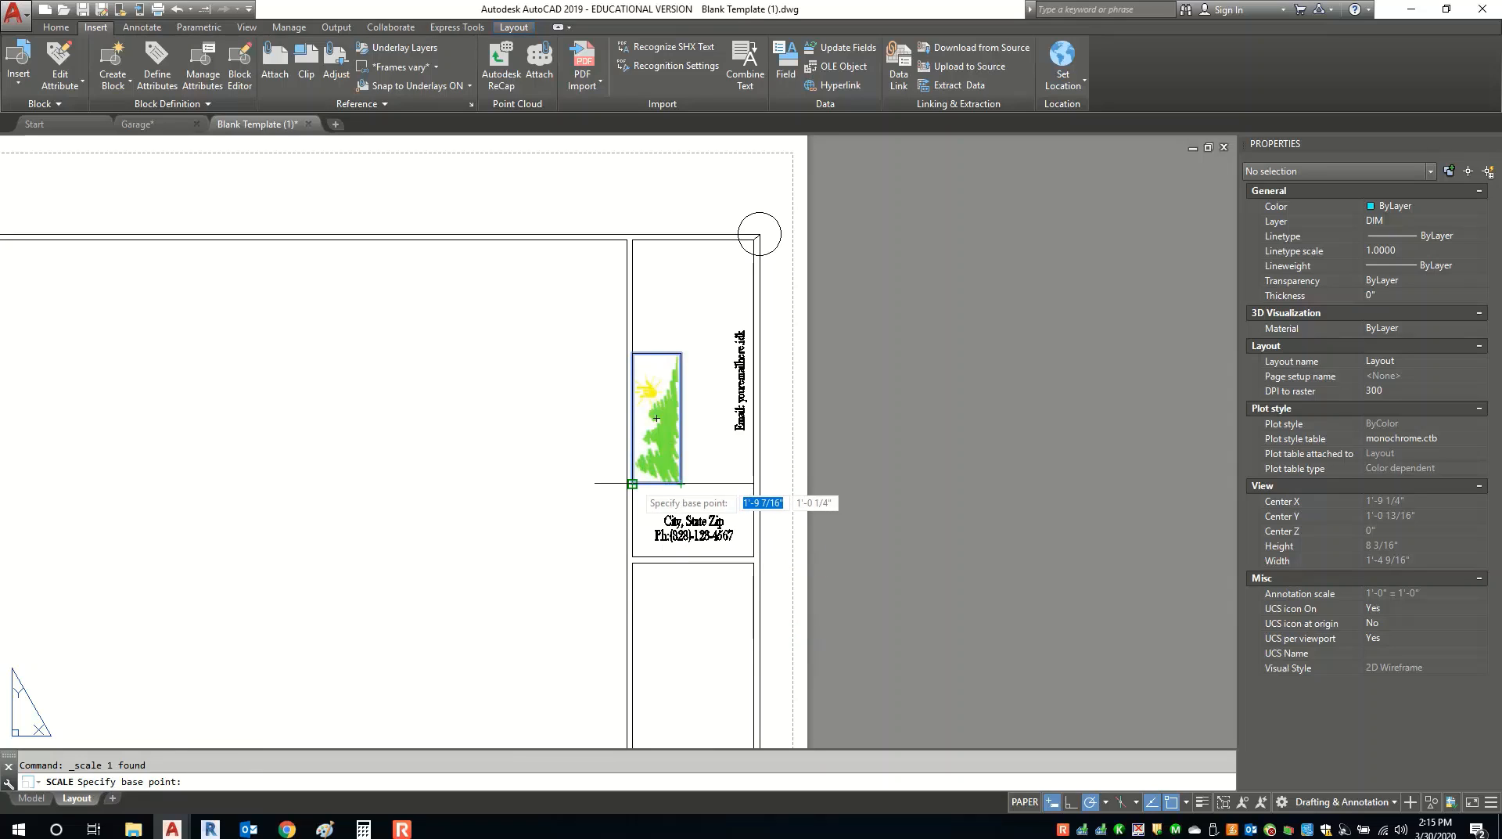
{"action": "left_click", "coordinate": [632, 483]}
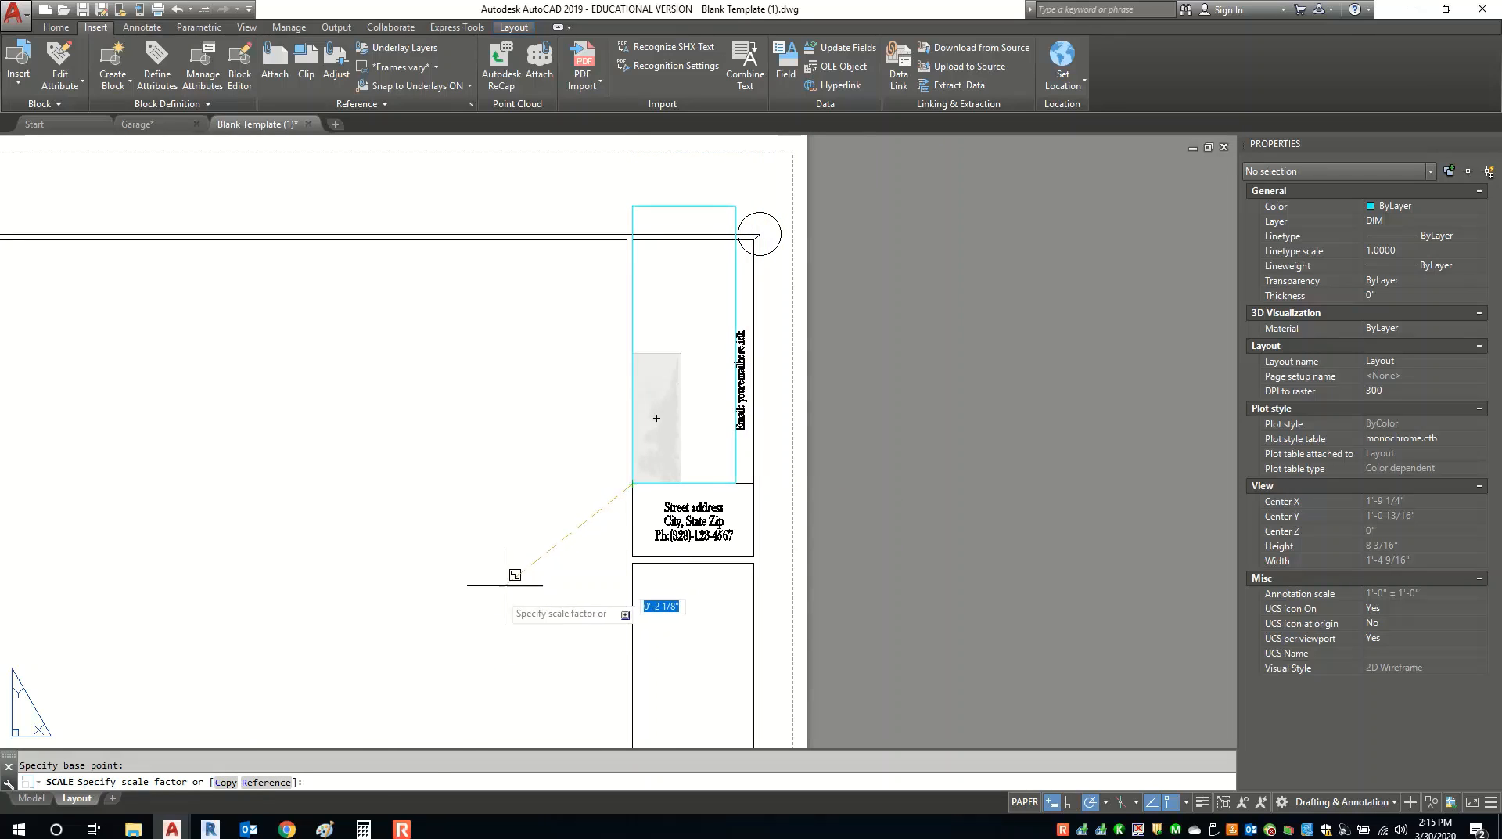
{"action": "left_click", "coordinate": [248, 784]}
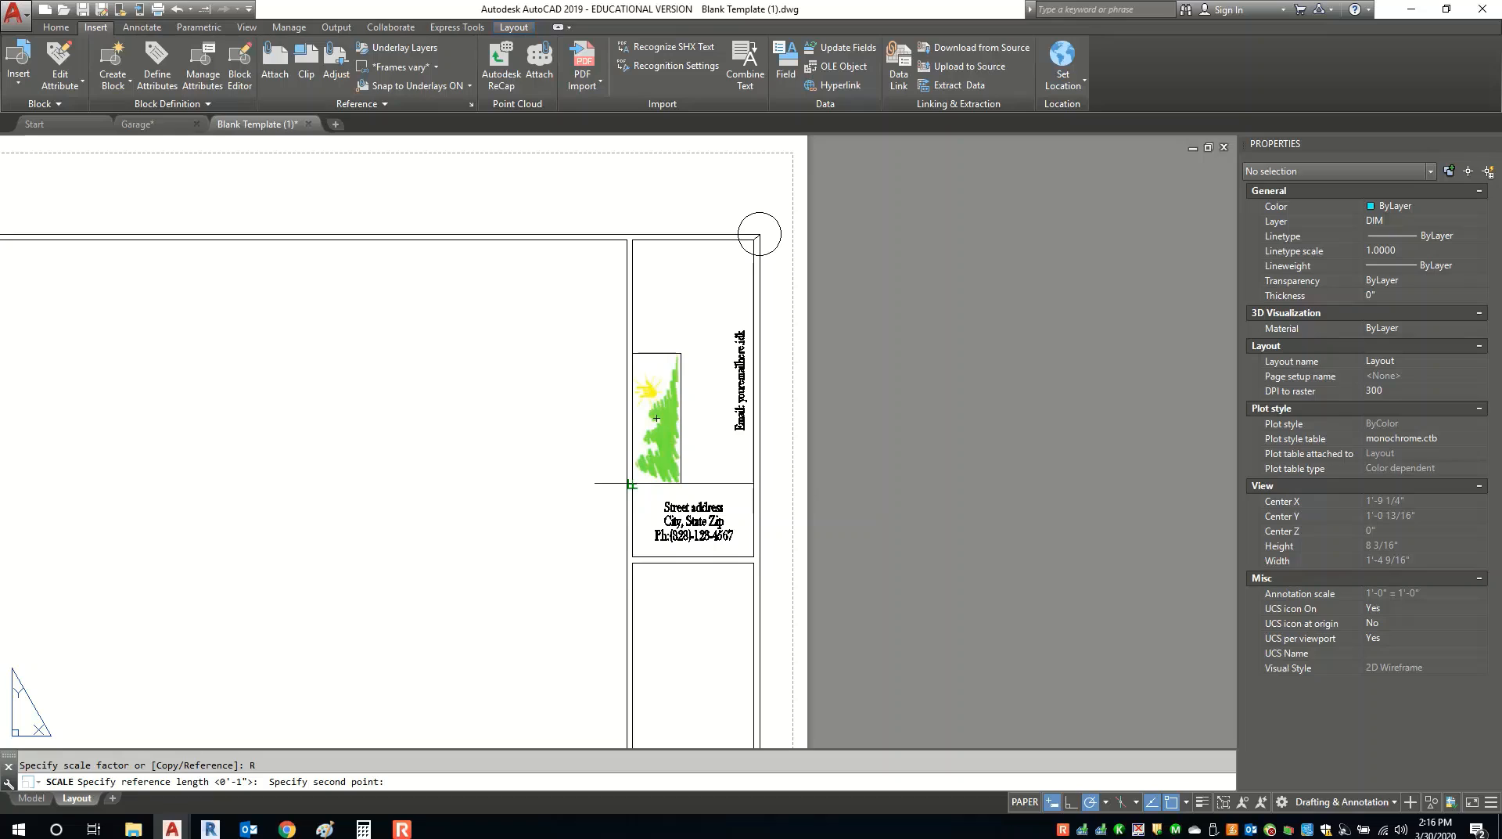
{"action": "left_click", "coordinate": [631, 483]}
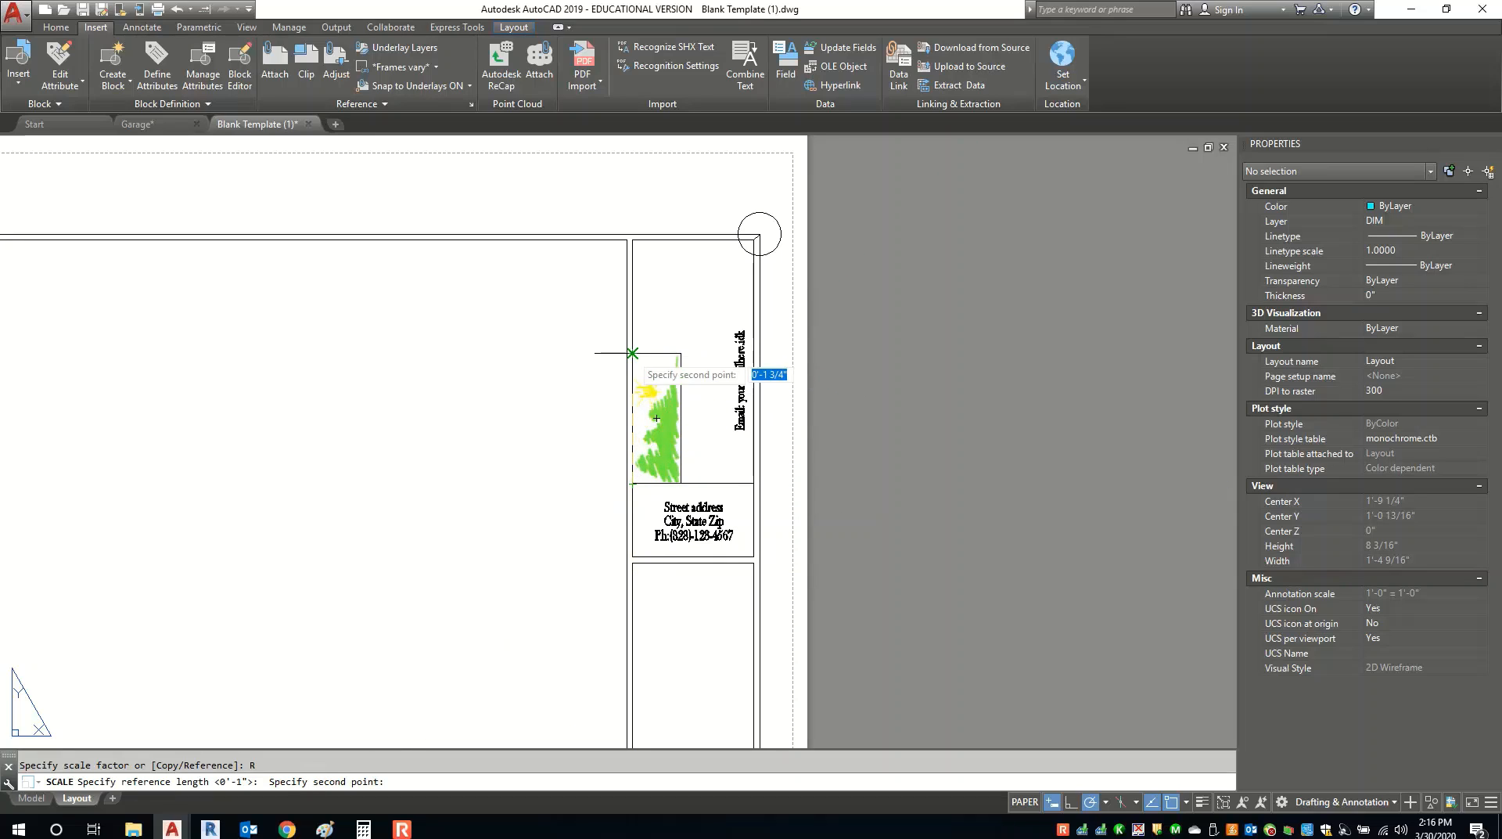
{"action": "left_click", "coordinate": [632, 353]}
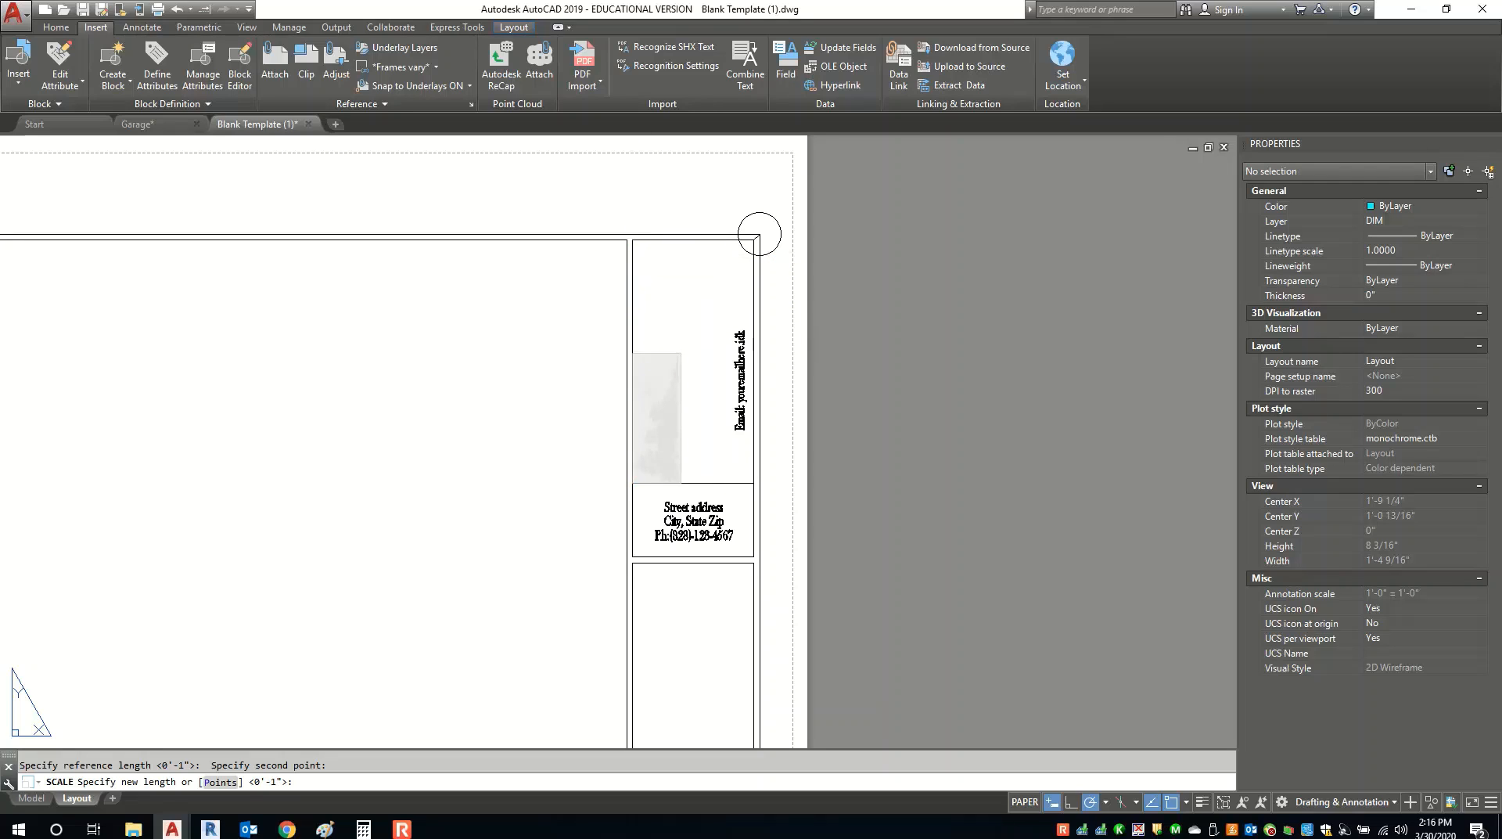
{"action": "left_click", "coordinate": [632, 240]}
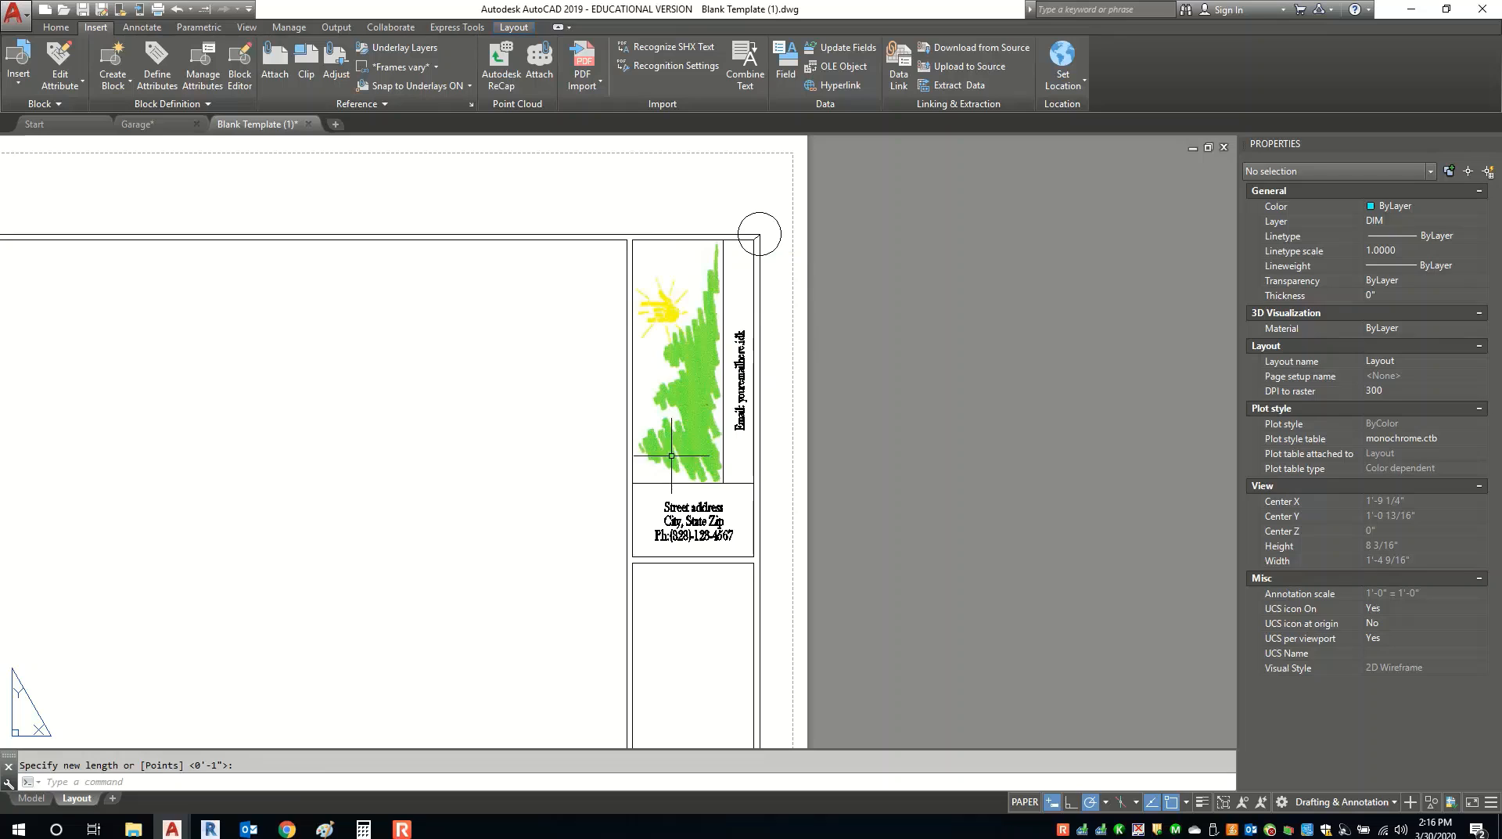
Replace the placeholder on the vertical Email line with the designer's e-mail address.
{"action": "scroll", "coordinate": [761, 393], "scroll_direction": "up", "scroll_amount": 4}
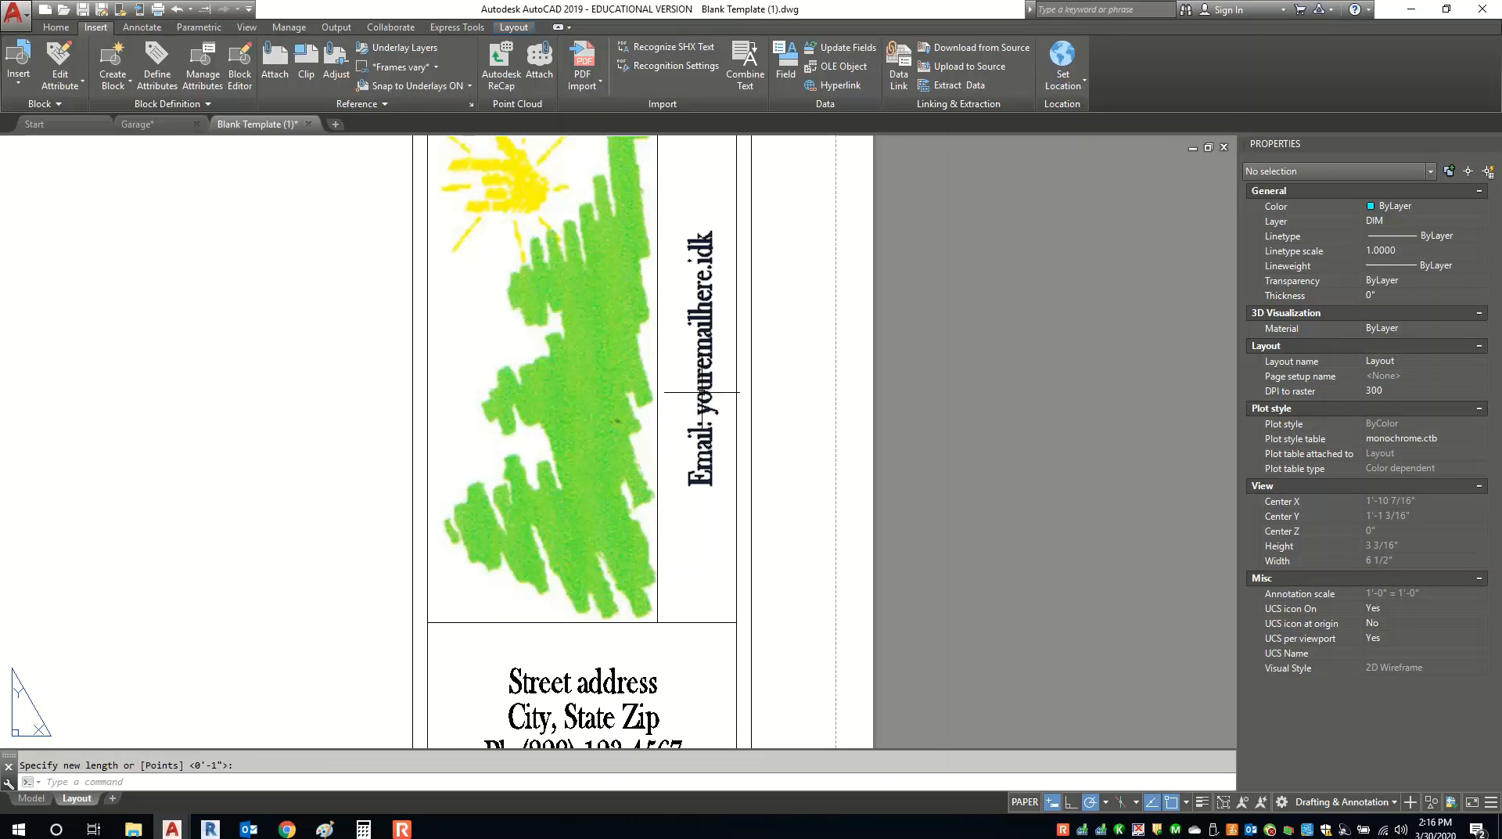
{"action": "double_click", "coordinate": [703, 392]}
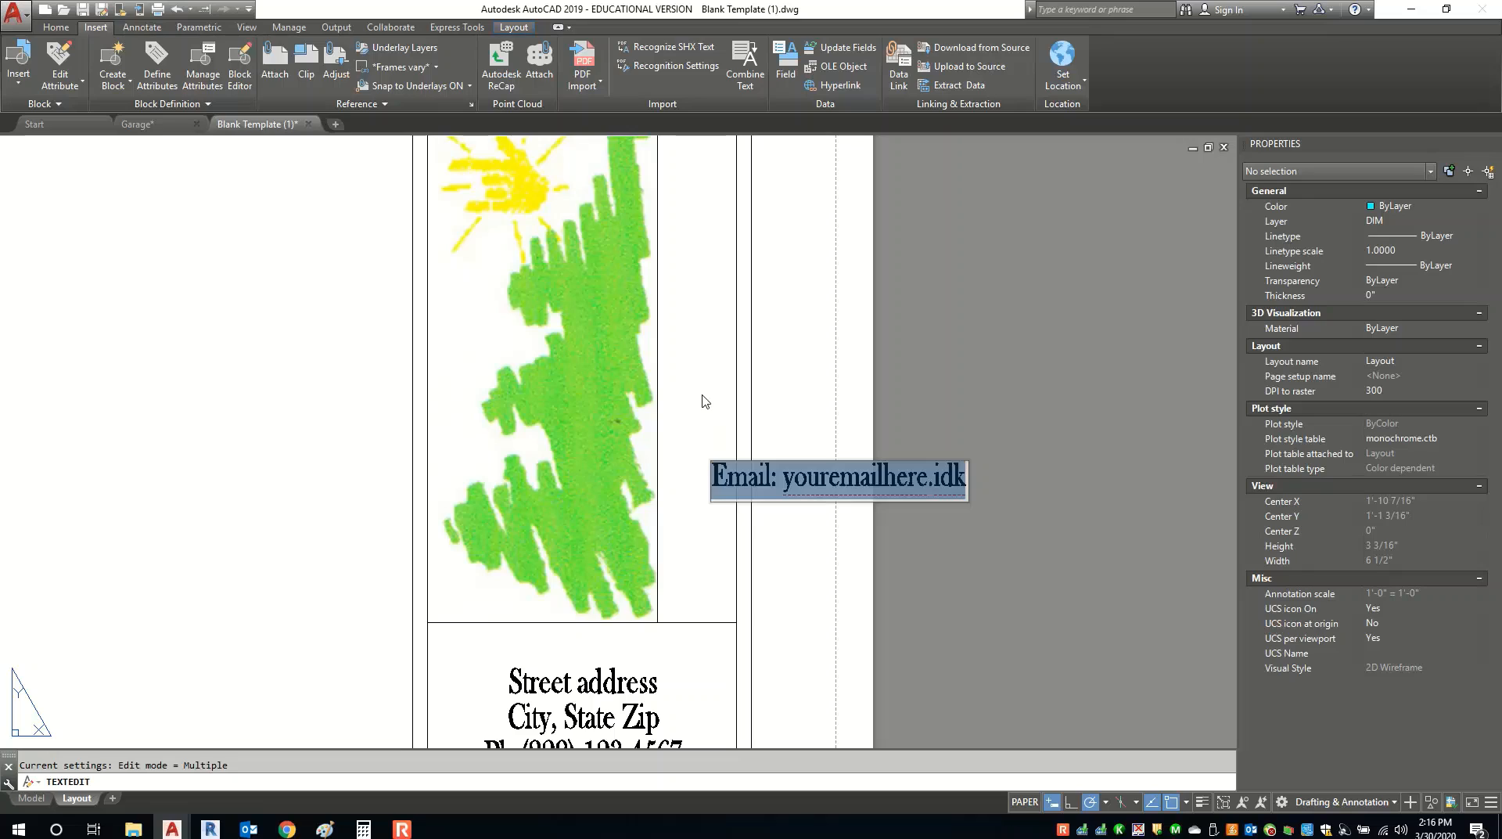
{"action": "key", "text": "End"}
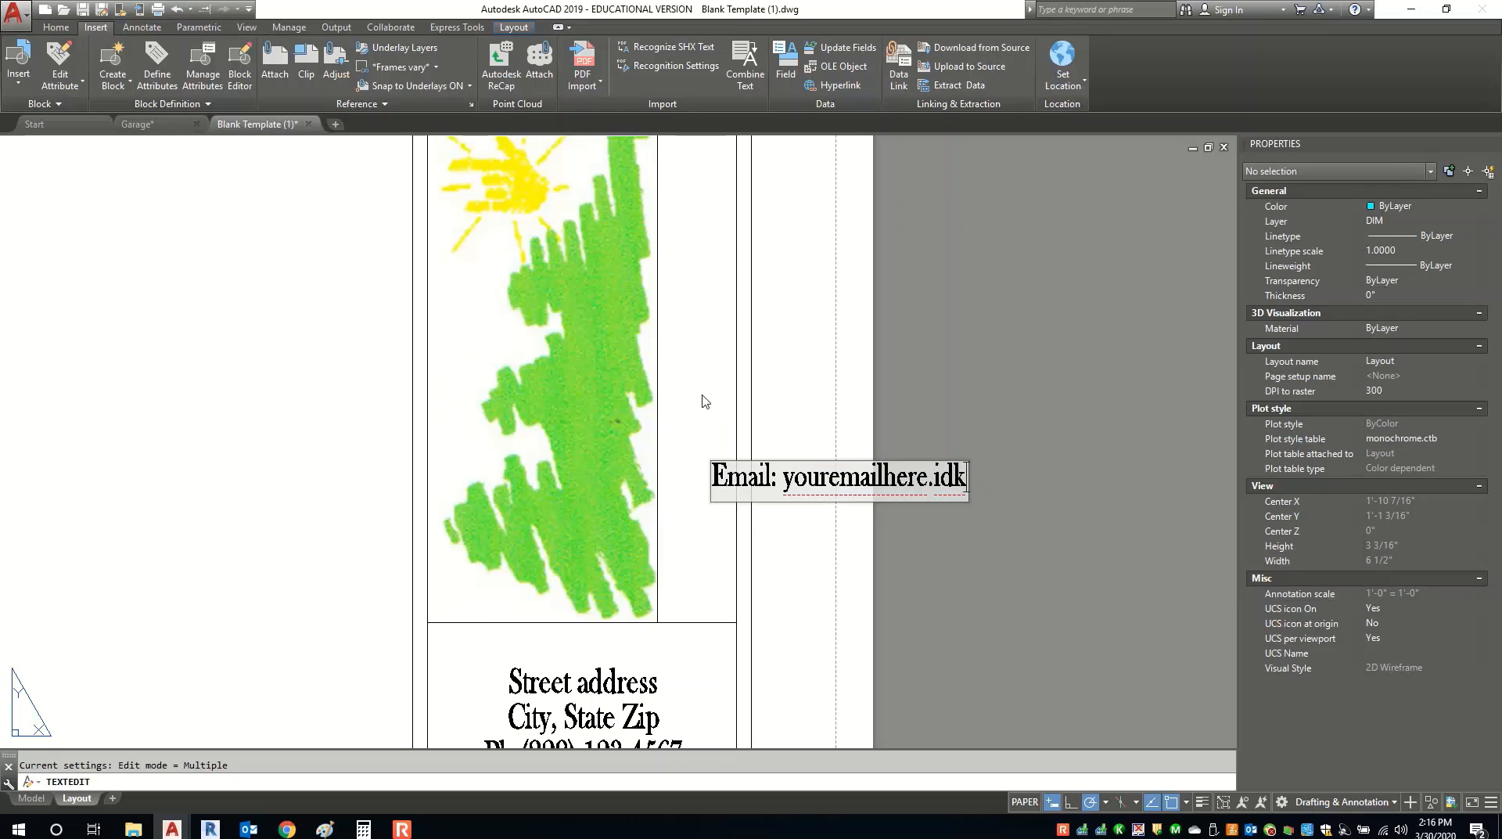
{"action": "key", "text": "BackSpace"}
{"action": "key", "text": "BackSpace"}
{"action": "key", "text": "BackSpace"}
{"action": "key", "text": "BackSpace"}
{"action": "key", "text": "BackSpace"}
{"action": "key", "text": "BackSpace"}
{"action": "key", "text": "BackSpace"}
{"action": "key", "text": "BackSpace"}
{"action": "key", "text": "BackSpace"}
{"action": "key", "text": "BackSpace"}
{"action": "key", "text": "BackSpace"}
{"action": "key", "text": "BackSpace"}
{"action": "key", "text": "BackSpace"}
{"action": "key", "text": "BackSpace"}
{"action": "key", "text": "BackSpace"}
{"action": "key", "text": "BackSpace"}
{"action": "key", "text": "BackSpace"}
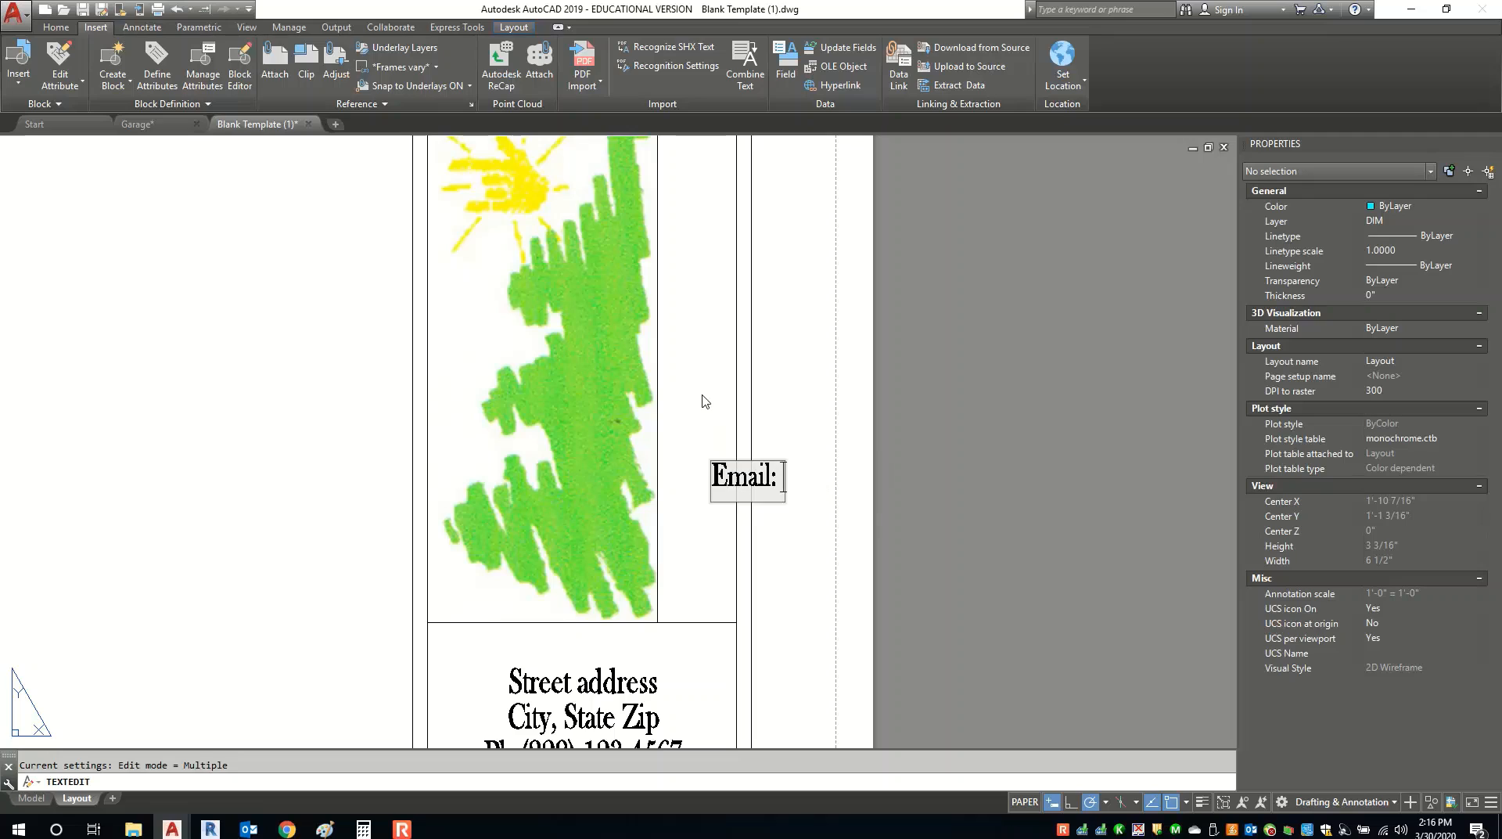
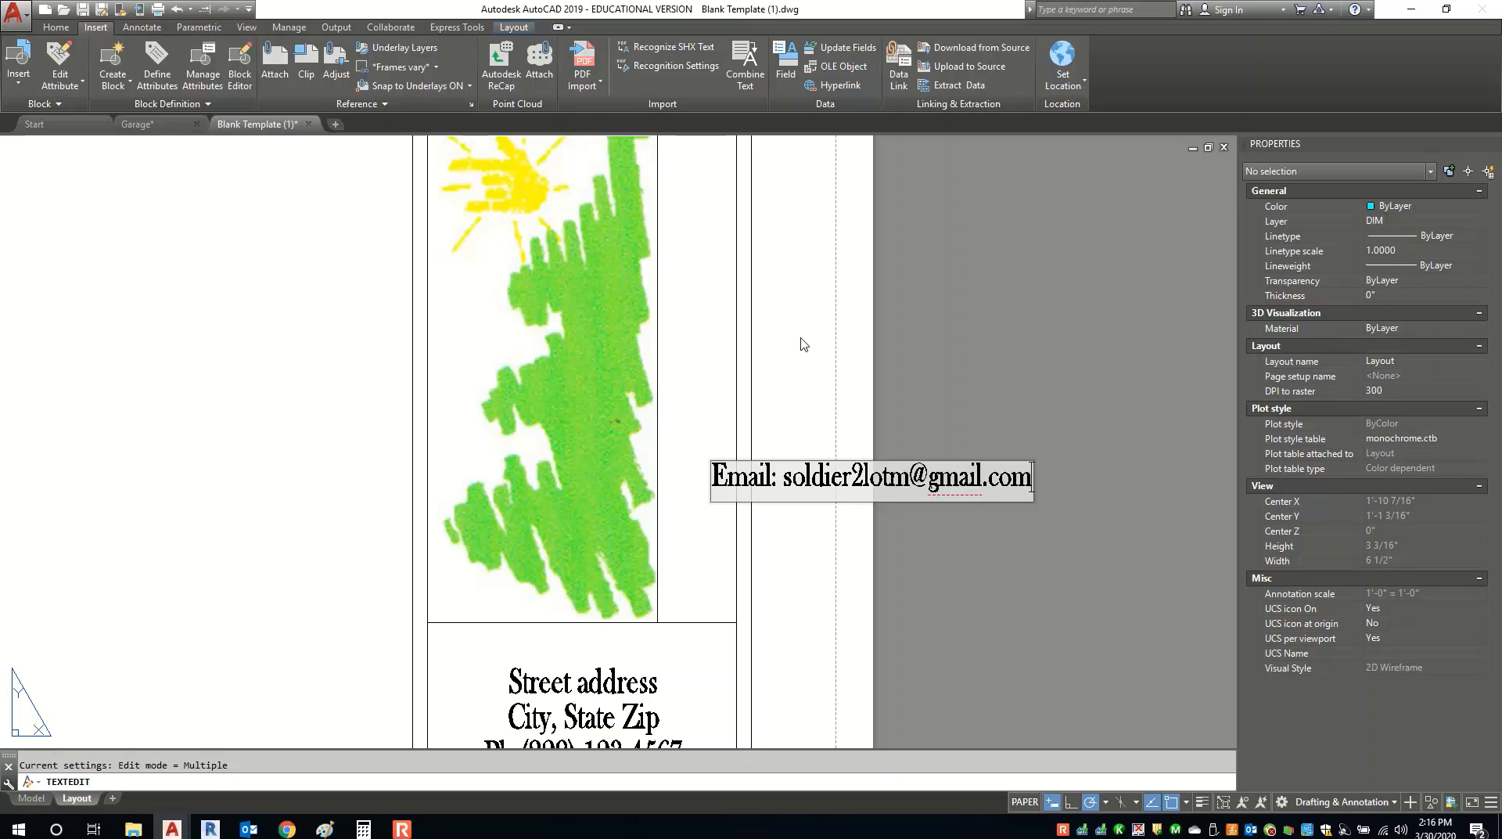
{"action": "left_click", "coordinate": [800, 344]}
{"action": "key", "text": "Escape"}
Replace the Street address placeholder with the designer's street address.
{"action": "middle_click_drag", "start_coordinate": [717, 449], "coordinate": [653, 556]}
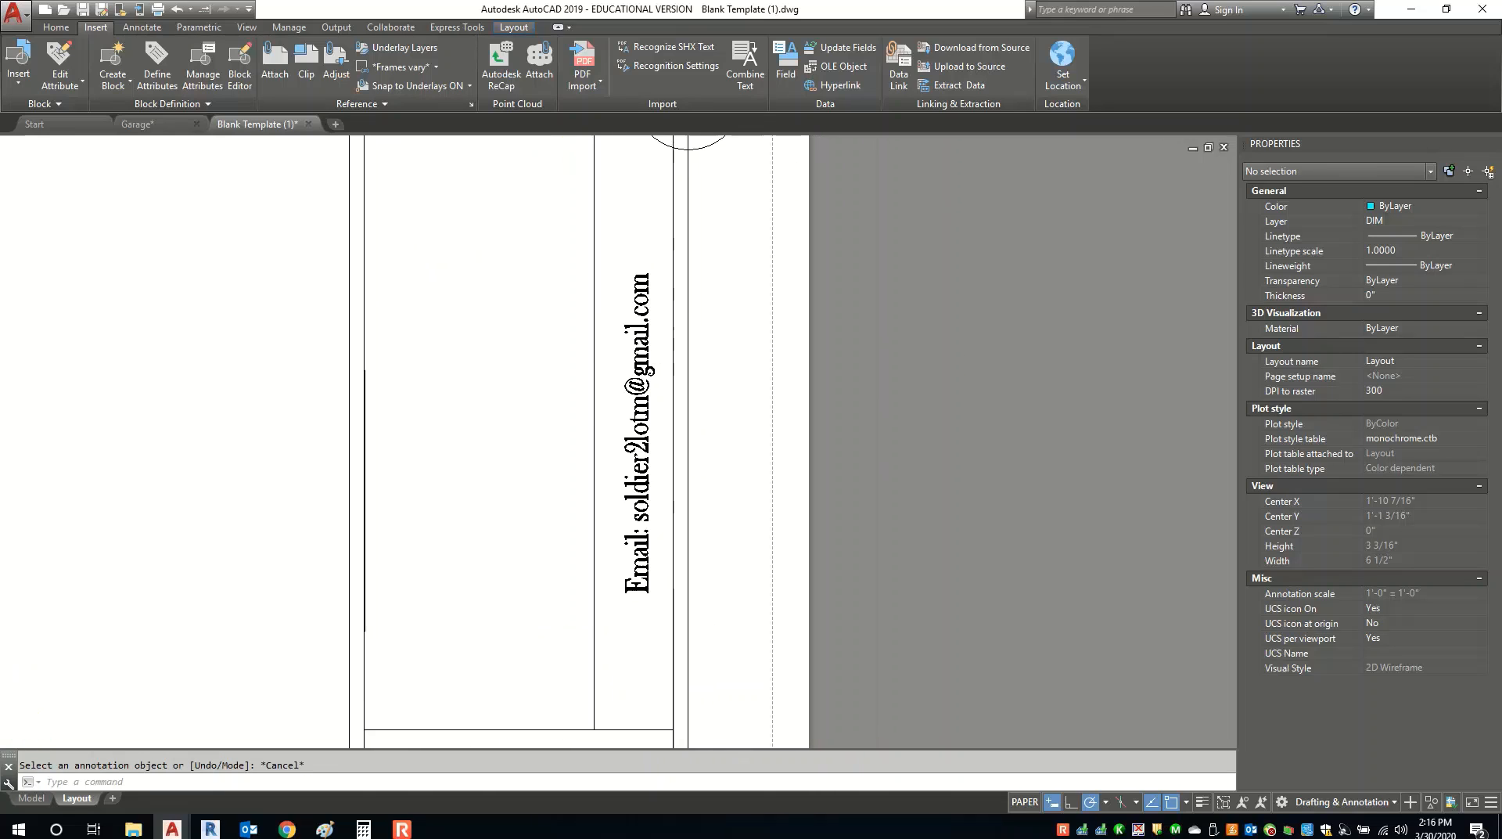
{"action": "scroll", "coordinate": [704, 243], "scroll_direction": "down", "scroll_amount": 2}
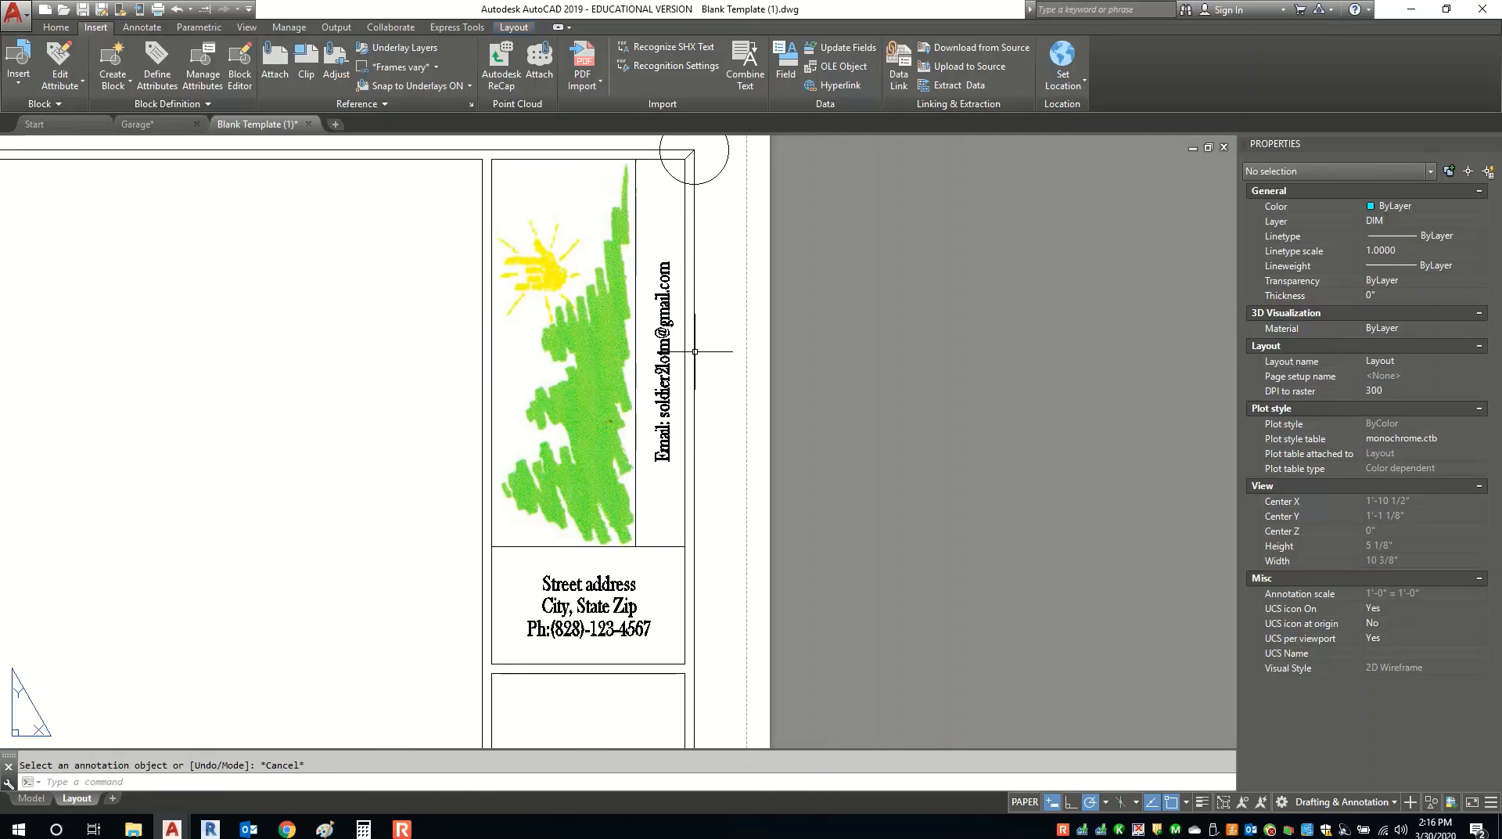
{"action": "scroll", "coordinate": [547, 657], "scroll_direction": "up", "scroll_amount": 3}
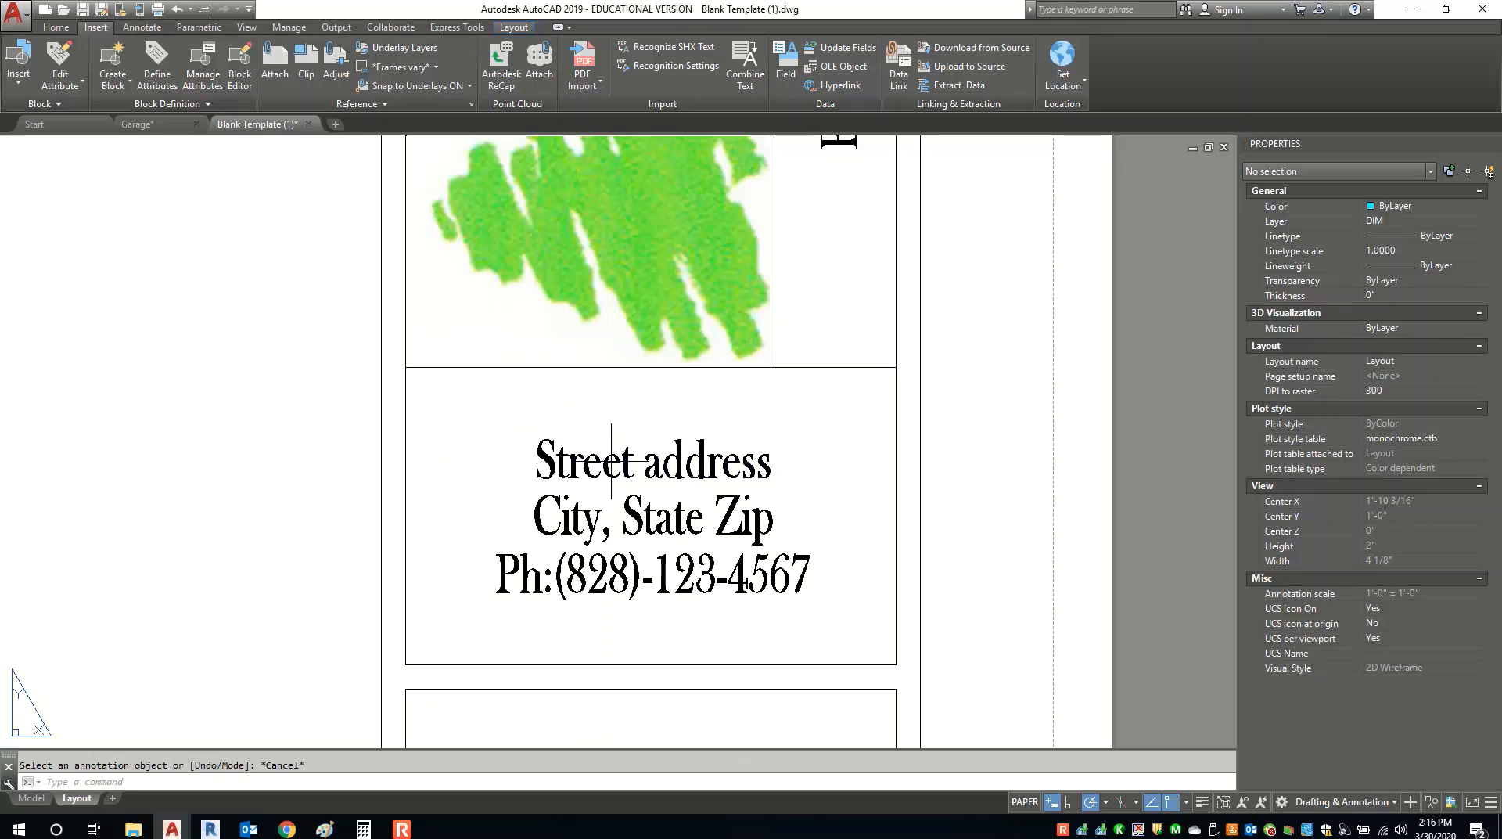
{"action": "left_click", "coordinate": [607, 459]}
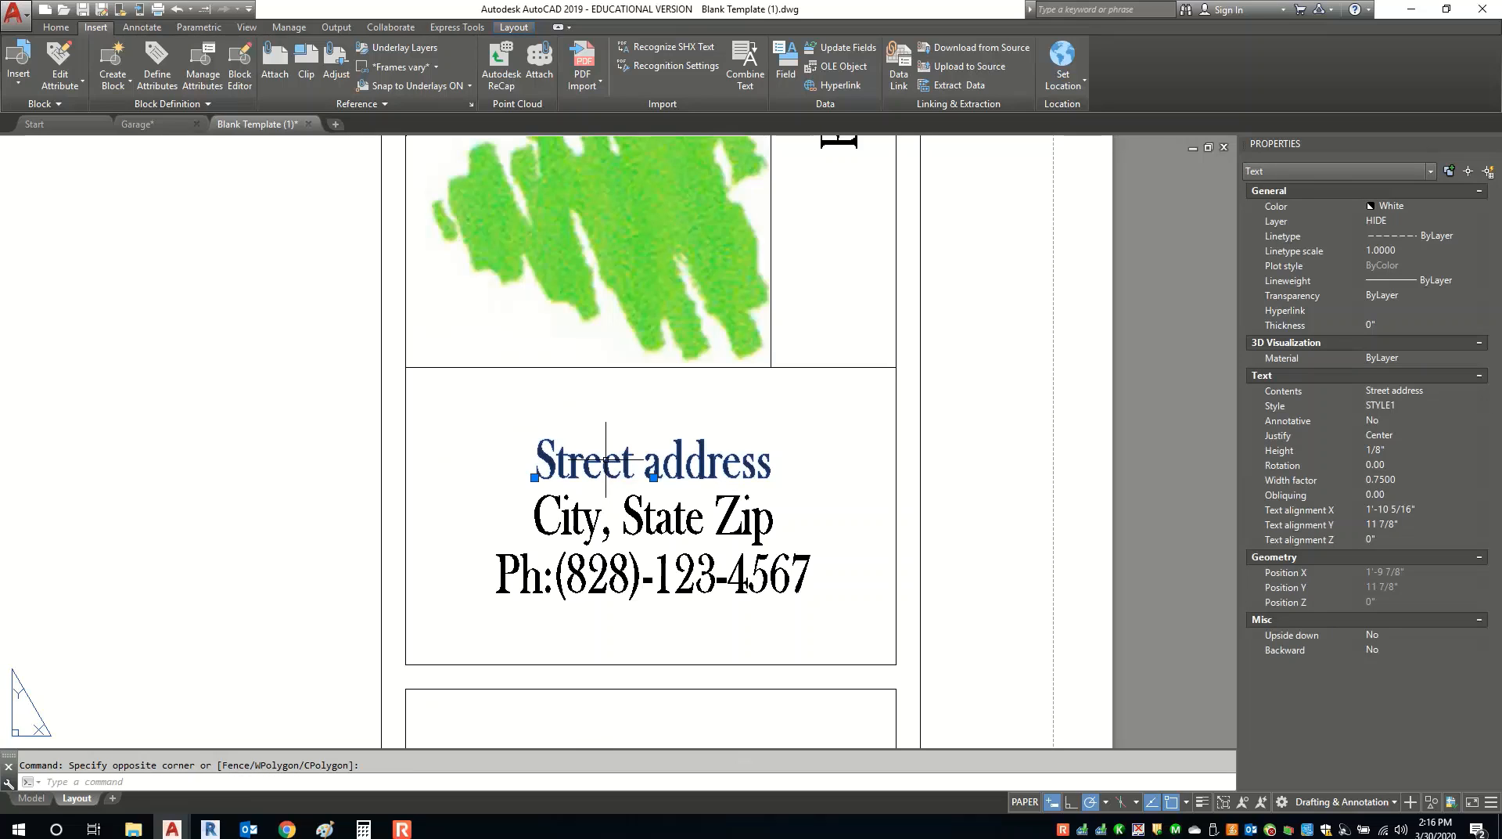
{"action": "double_click", "coordinate": [603, 461]}
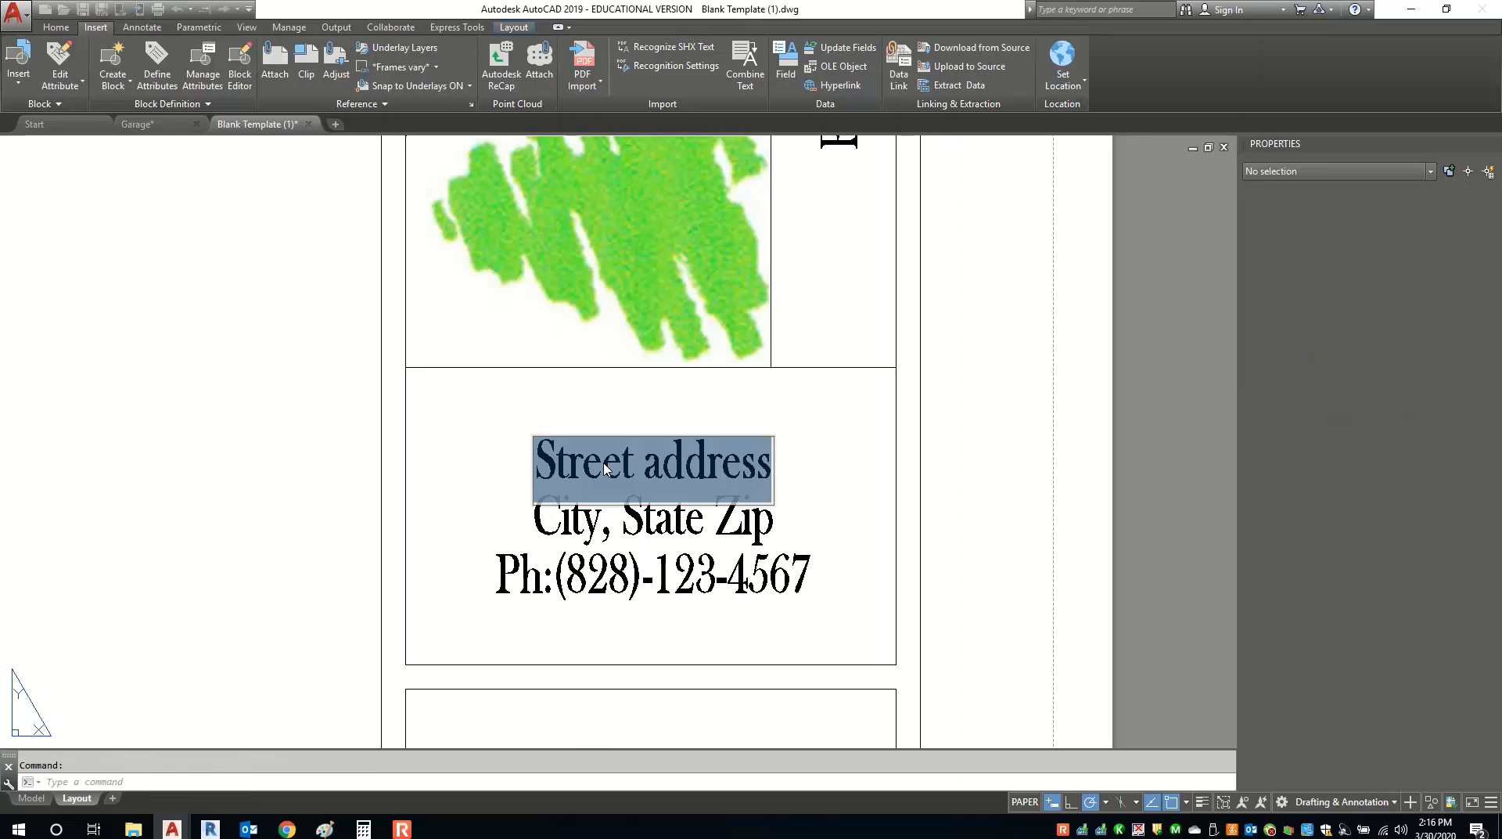
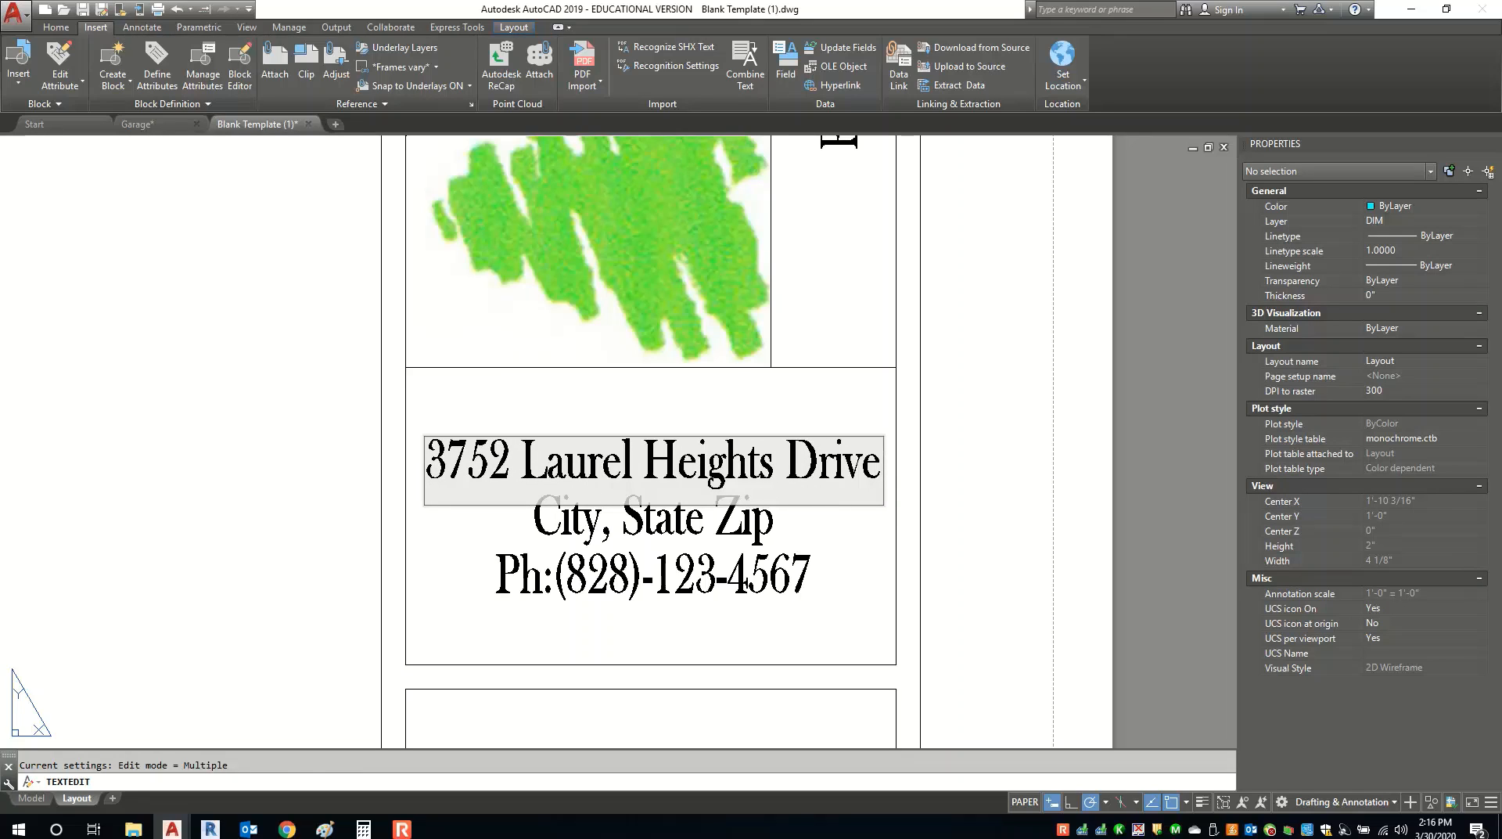
{"action": "key", "text": "Return"}
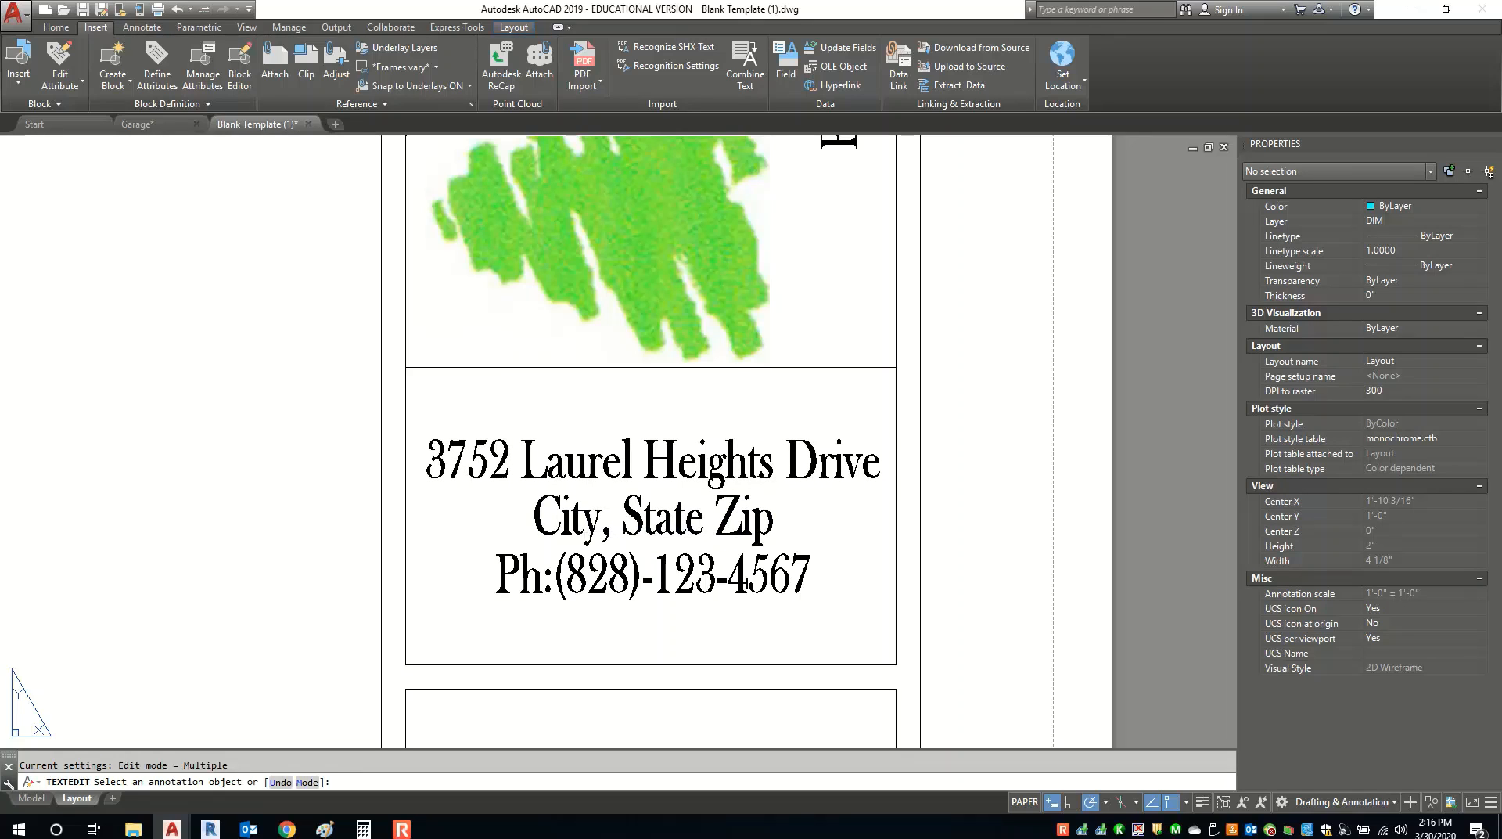
Replace the City, State Zip line with the designer's city, state and ZIP code.
{"action": "left_click", "coordinate": [578, 527]}
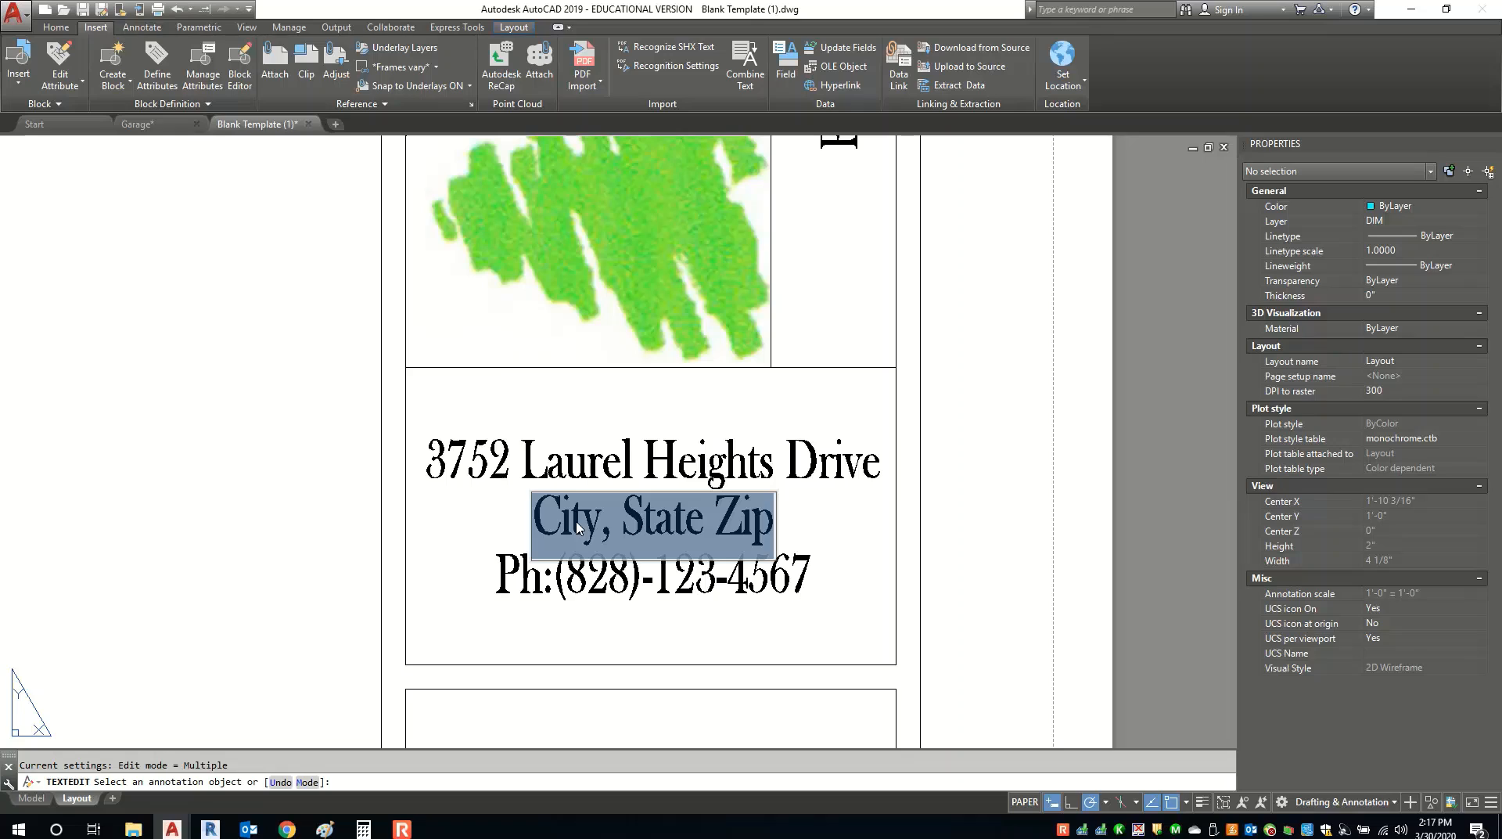
{"action": "type", "text": "Morgant"}
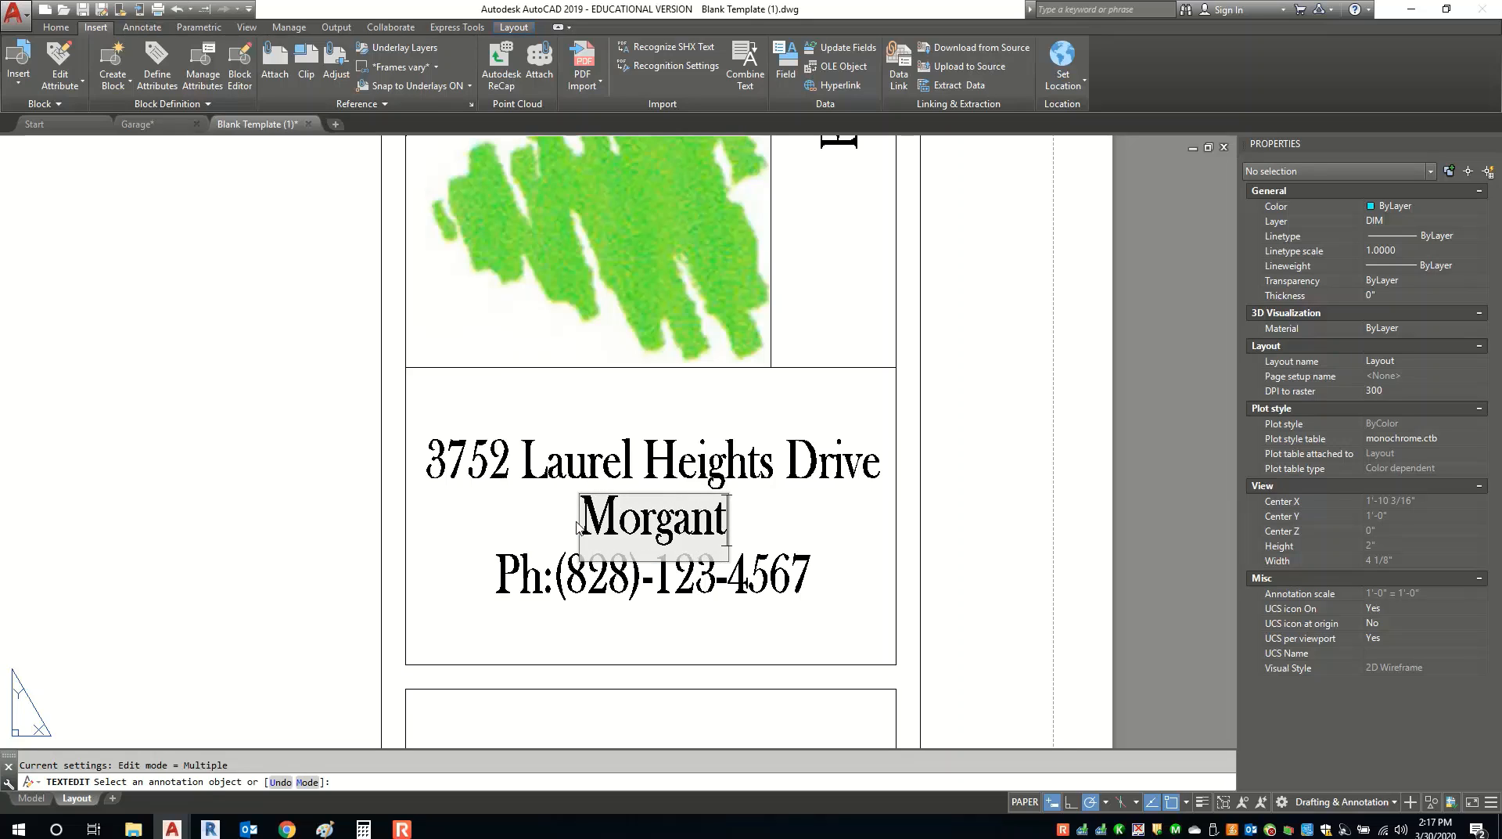
{"action": "type", "text": "on, NXC"}
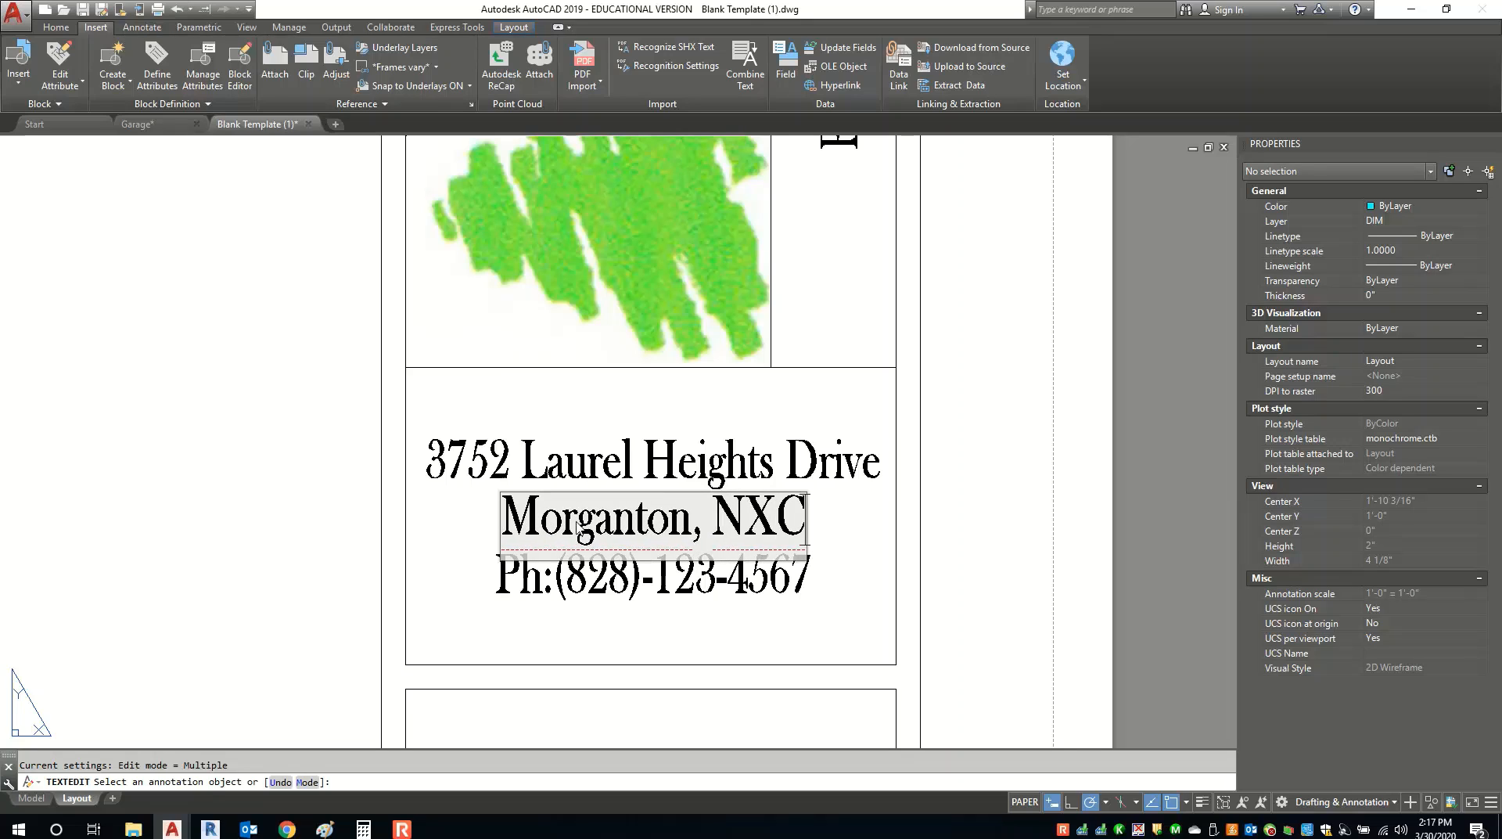
{"action": "key", "text": "BackSpace"}
{"action": "key", "text": "BackSpace"}
{"action": "type", "text": "C 28655"}
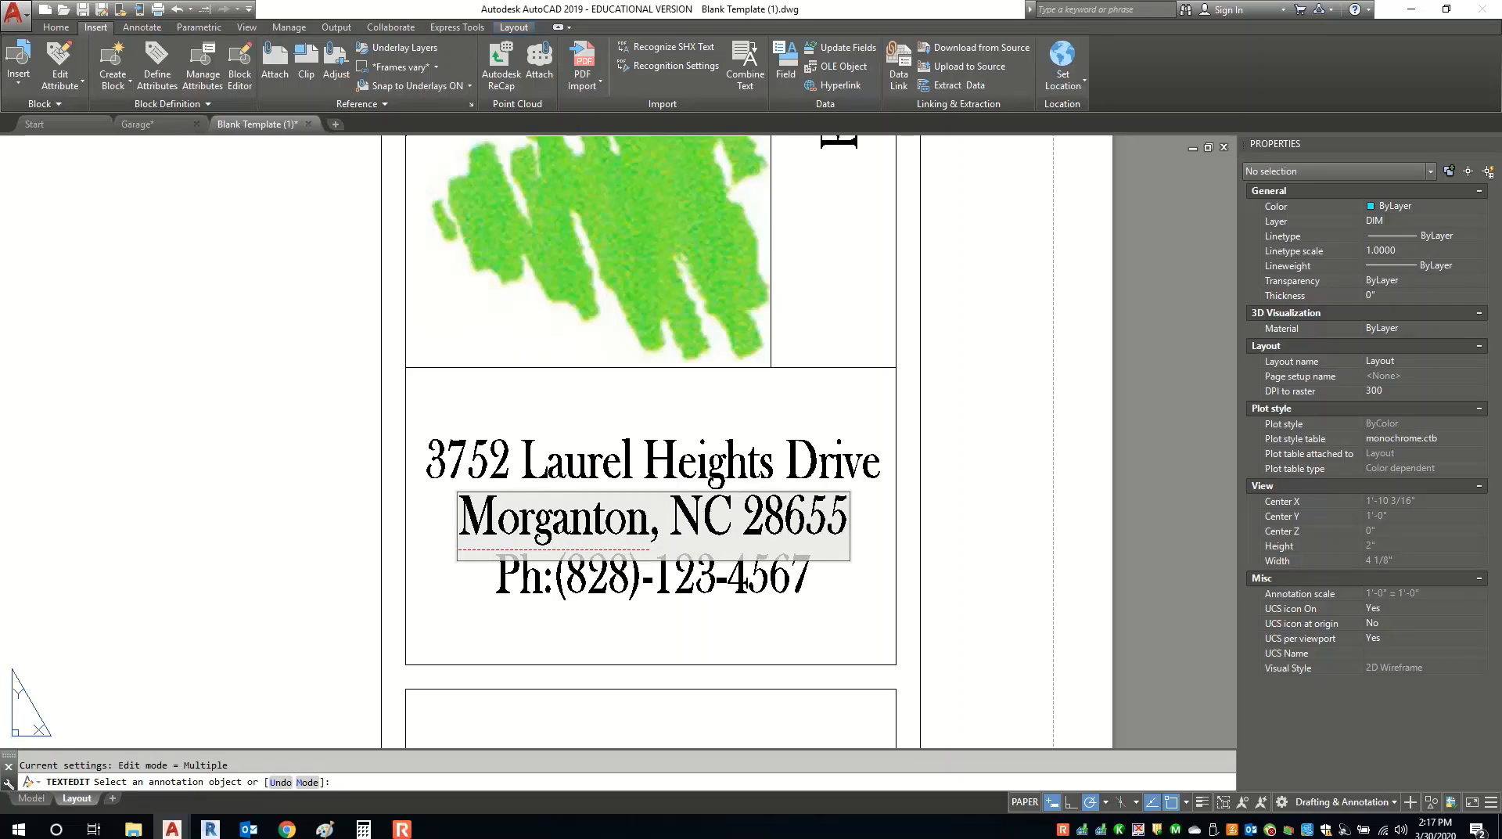
{"action": "left_click", "coordinate": [848, 607]}
Replace the 123-4567 placeholder digits with the designer's phone number.
{"action": "left_click", "coordinate": [674, 582]}
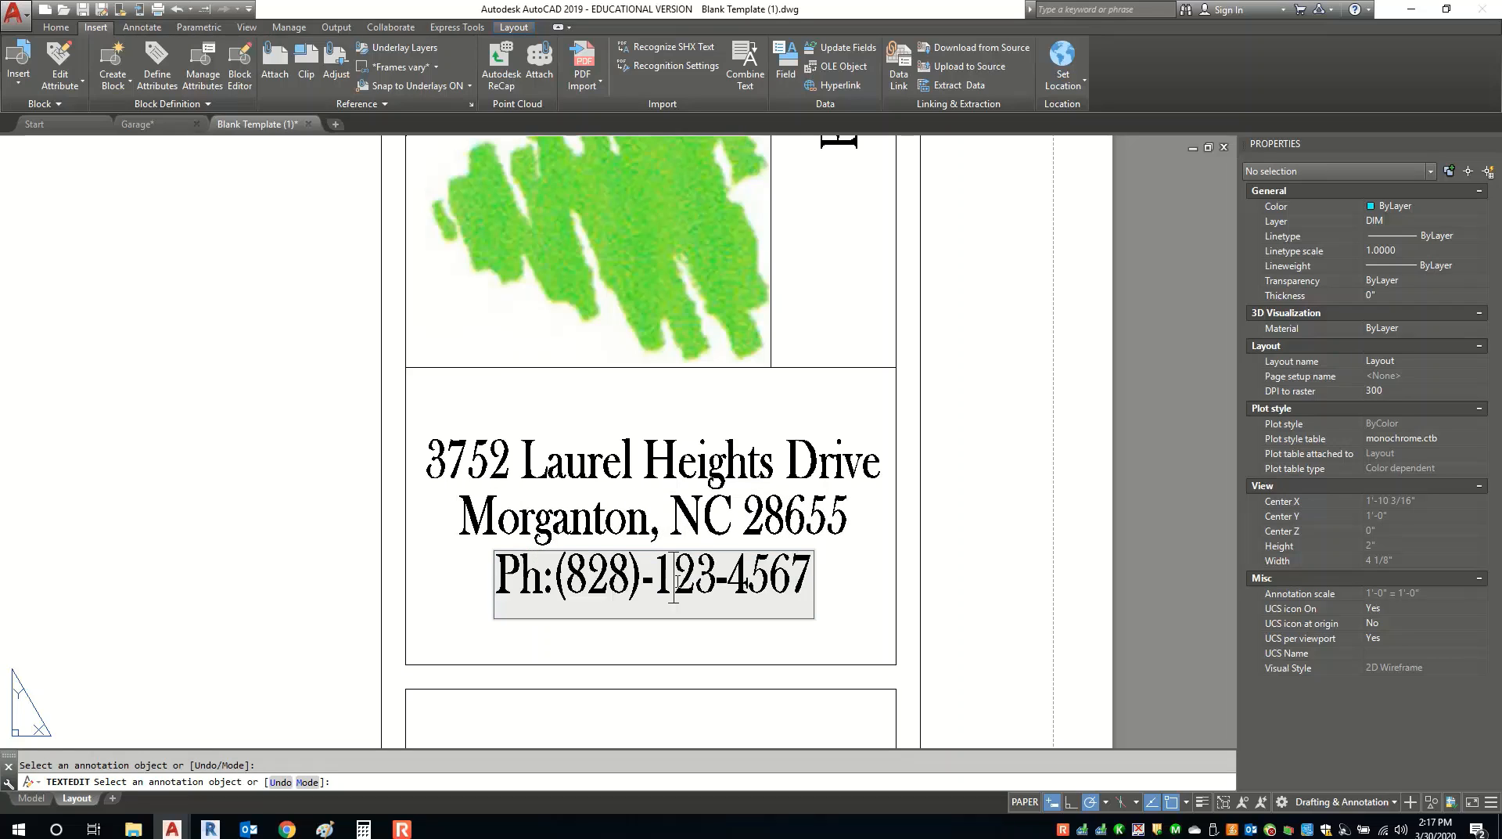
{"action": "left_click_drag", "start_coordinate": [653, 582], "coordinate": [806, 593]}
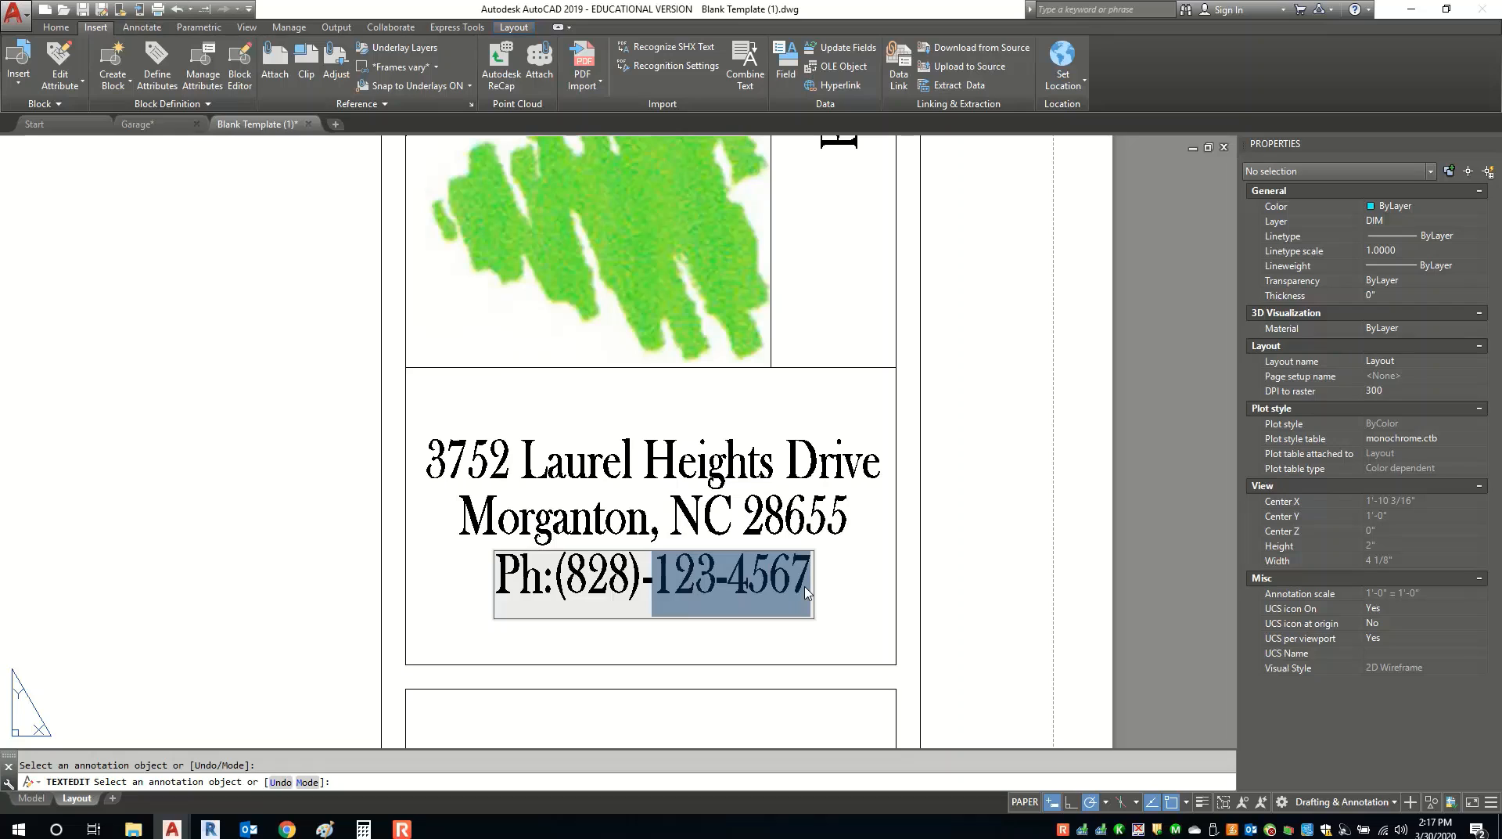
{"action": "type", "text": "446"}
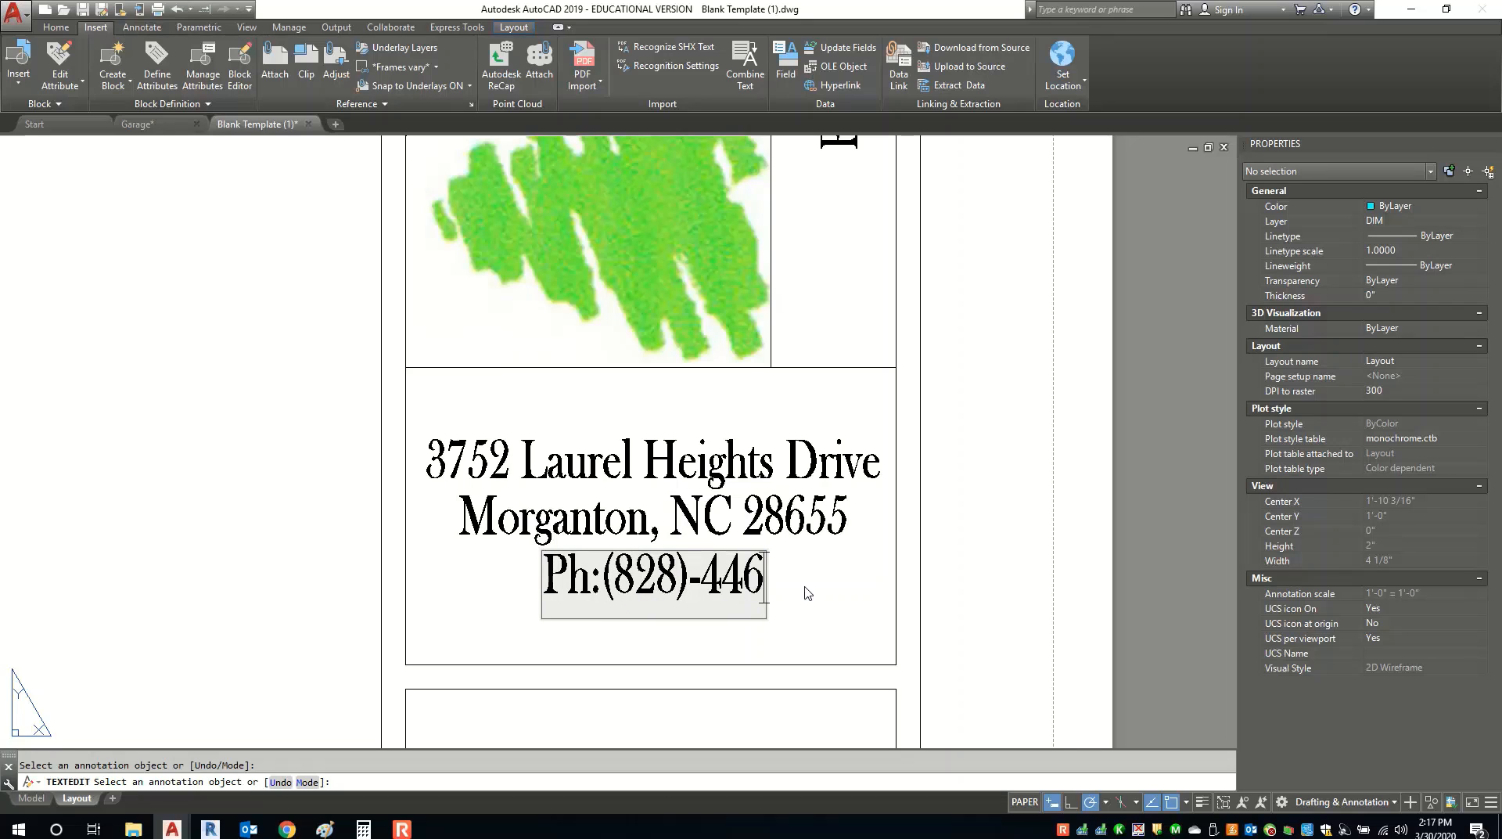
{"action": "type", "text": "-7474"}
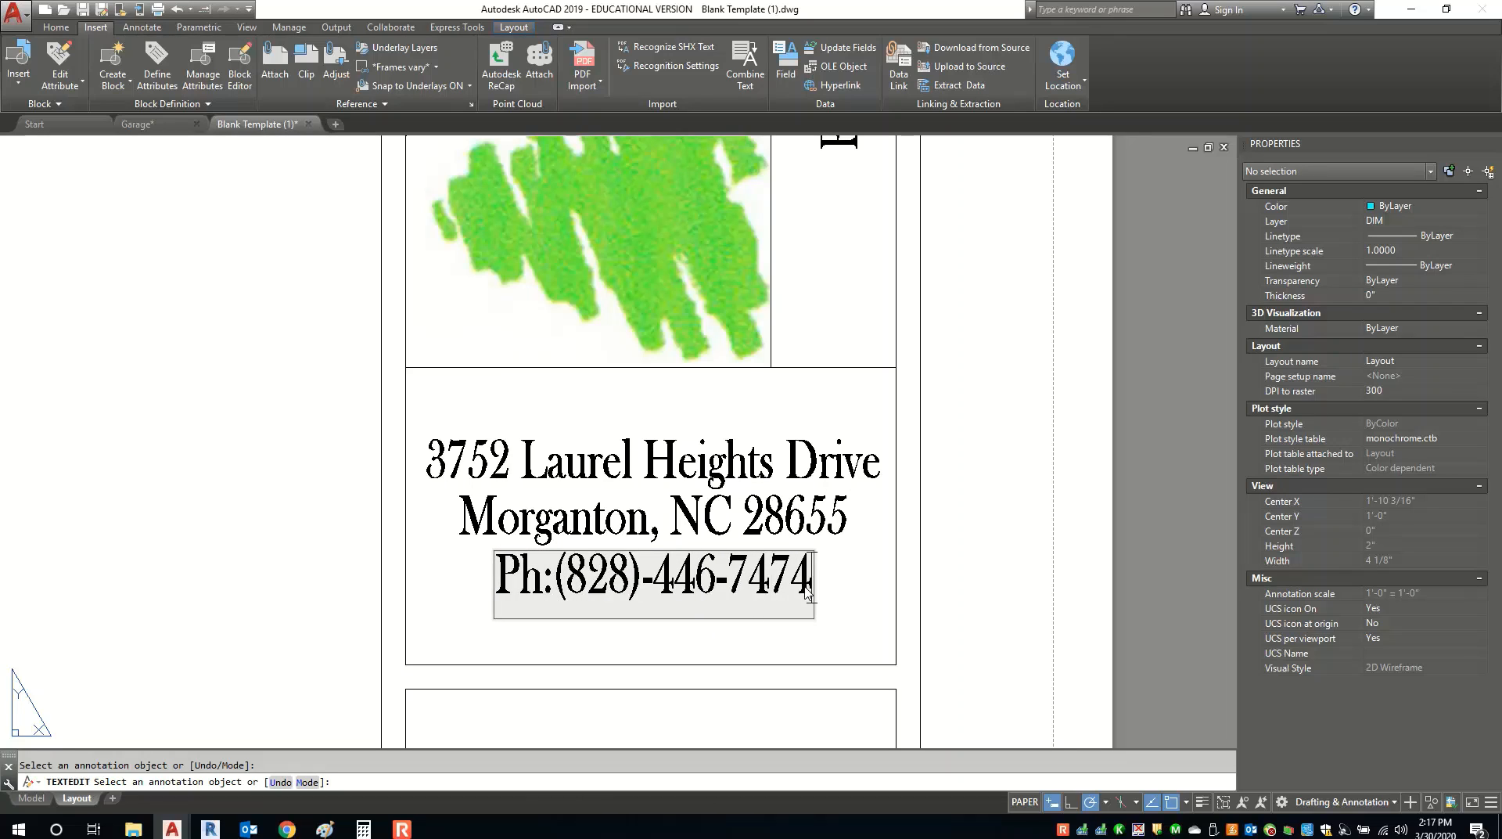
{"action": "left_click", "coordinate": [825, 477]}
{"action": "scroll", "coordinate": [745, 354], "scroll_direction": "down", "scroll_amount": 8}
Start a Single Line text from the Home tab's Text tools.
{"action": "key", "text": "Escape"}
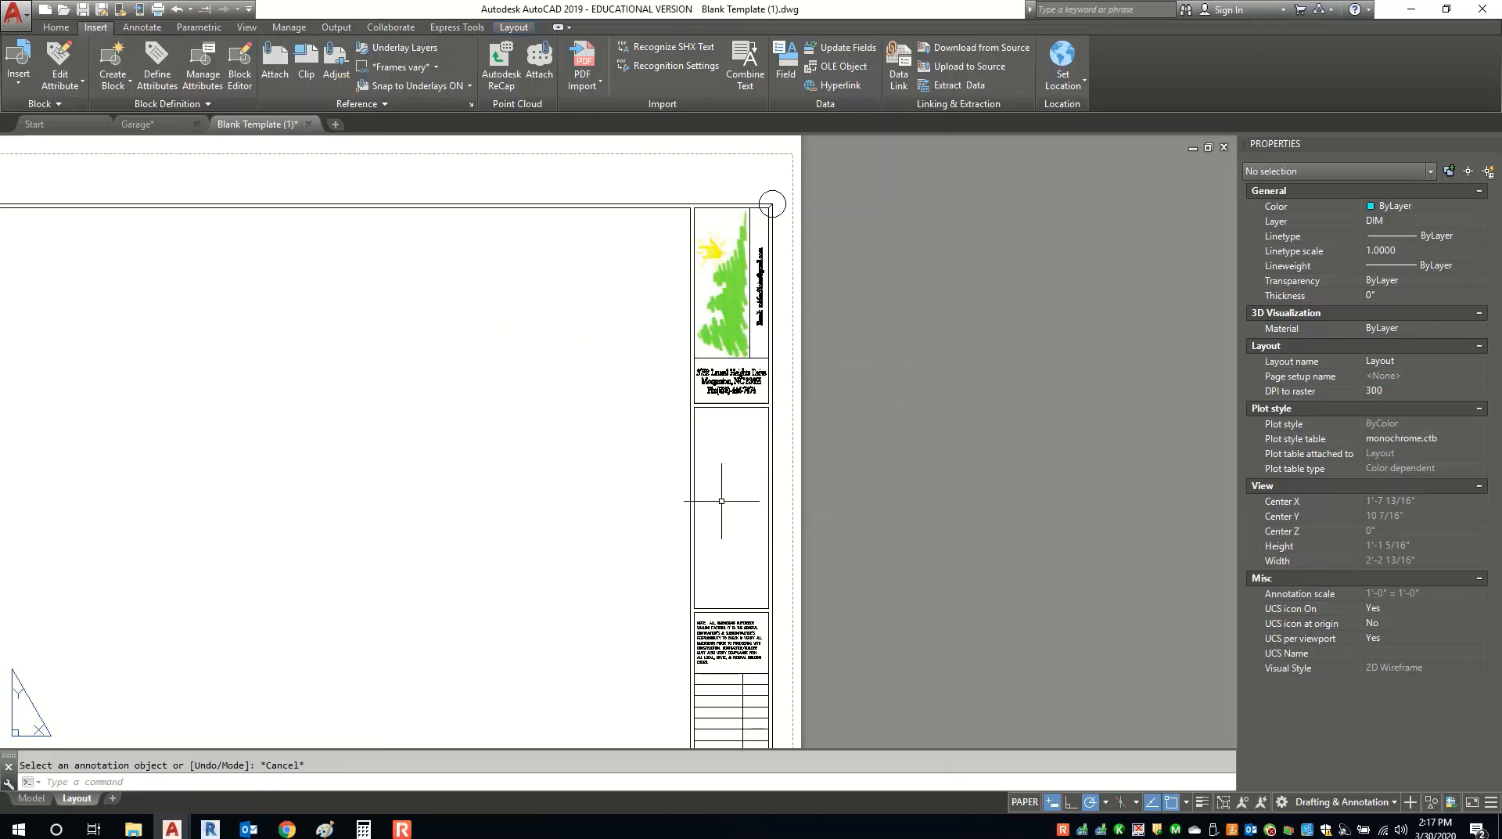
{"action": "scroll", "coordinate": [725, 327], "scroll_direction": "up", "scroll_amount": 5}
{"action": "scroll", "coordinate": [743, 375], "scroll_direction": "down", "scroll_amount": 2}
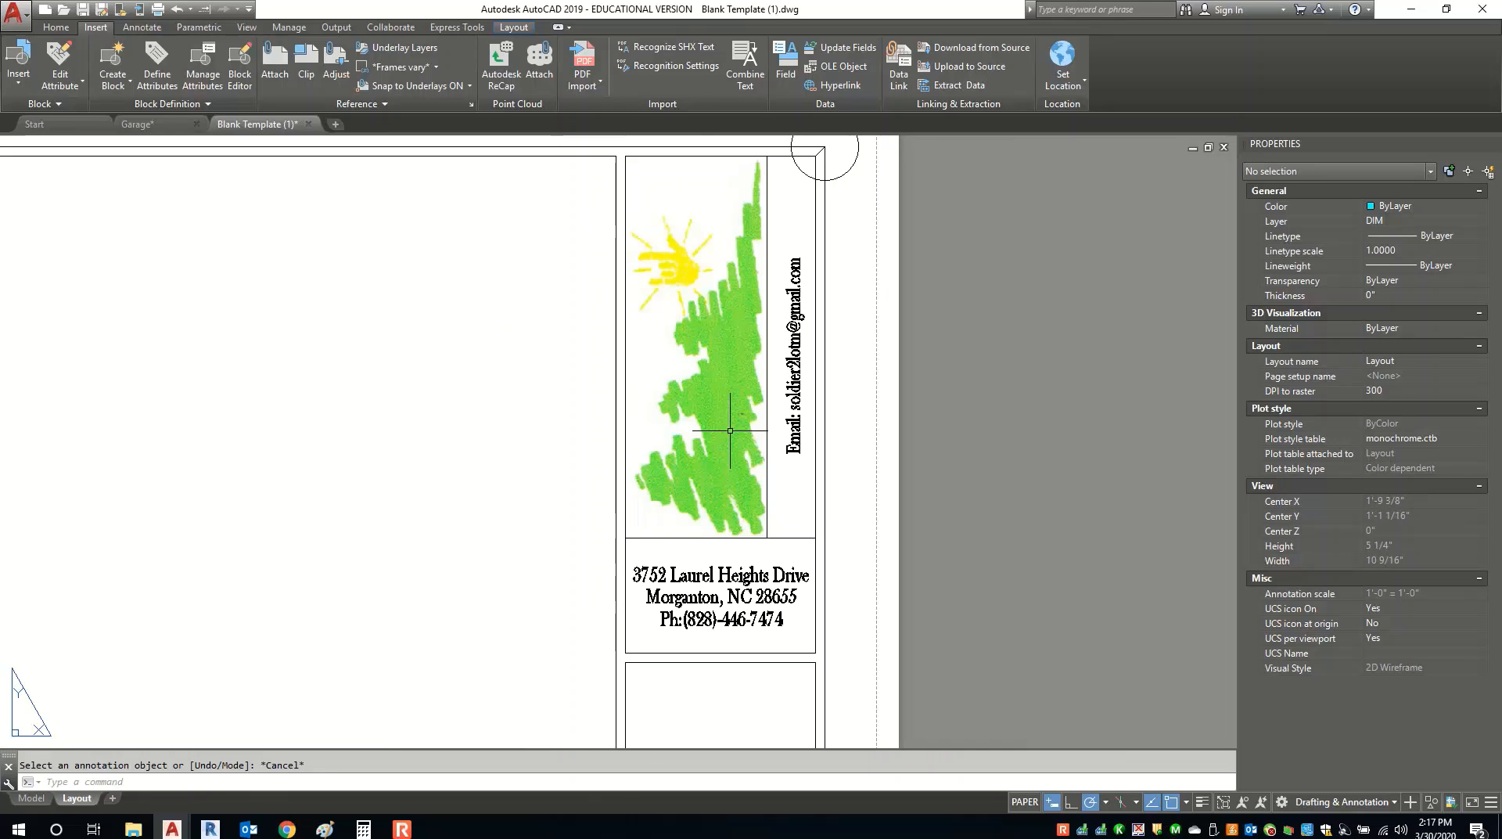
{"action": "scroll", "coordinate": [714, 317], "scroll_direction": "down", "scroll_amount": 6}
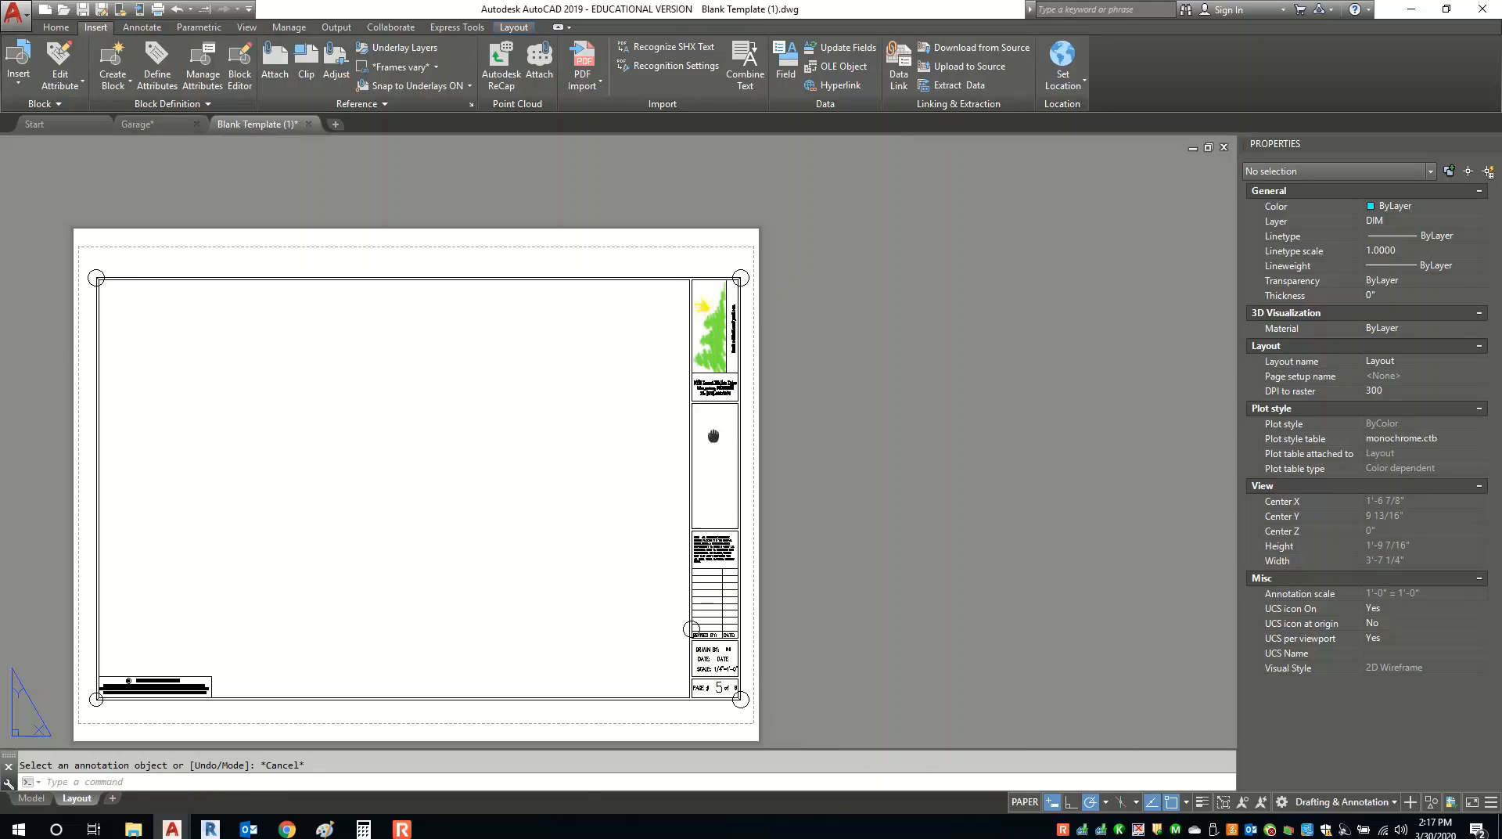
{"action": "middle_click_drag", "start_coordinate": [713, 435], "coordinate": [688, 300]}
{"action": "scroll", "coordinate": [691, 383], "scroll_direction": "up", "scroll_amount": 5}
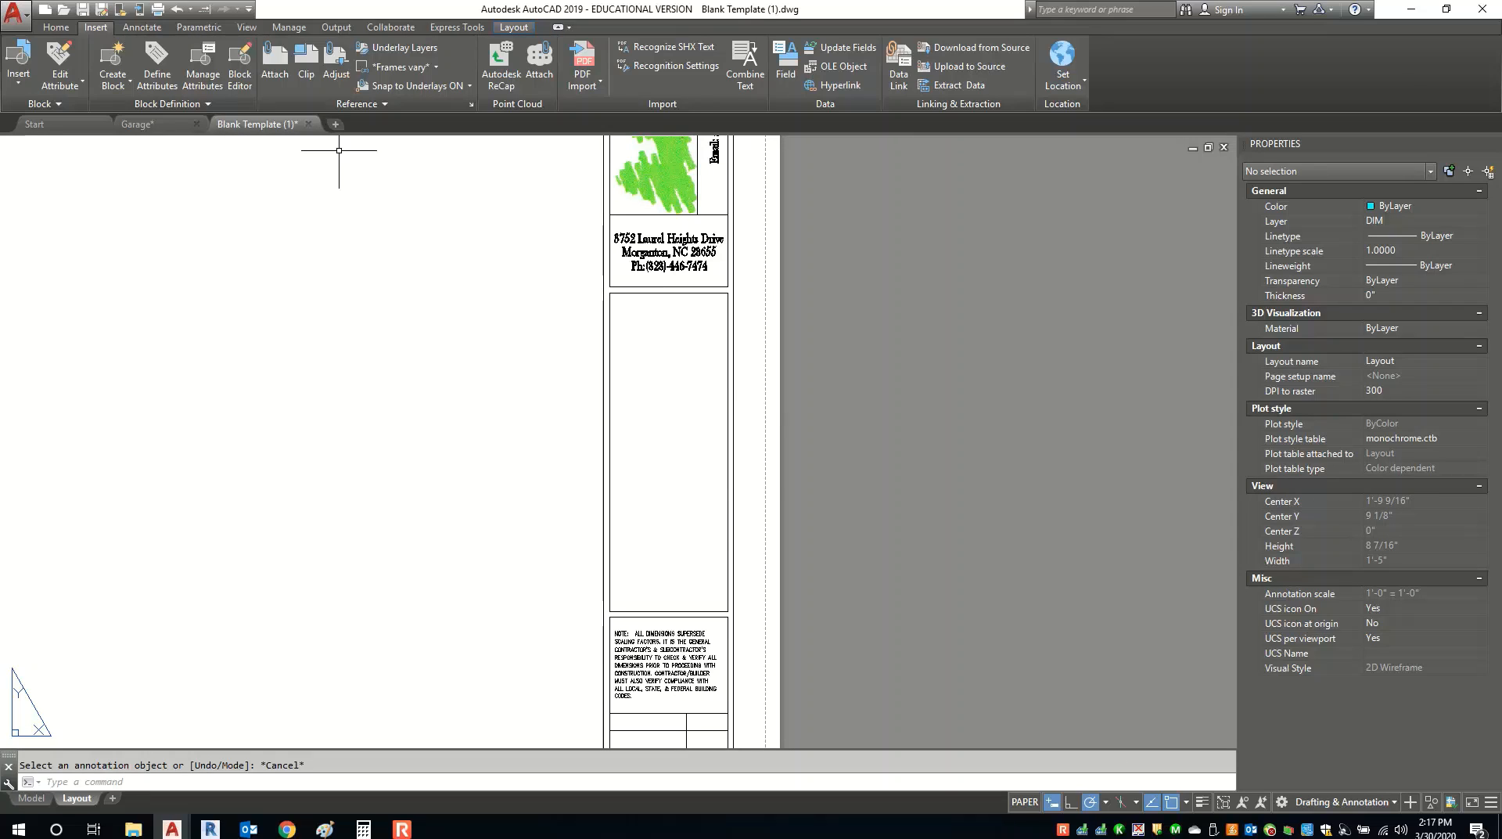
{"action": "left_click", "coordinate": [56, 27]}
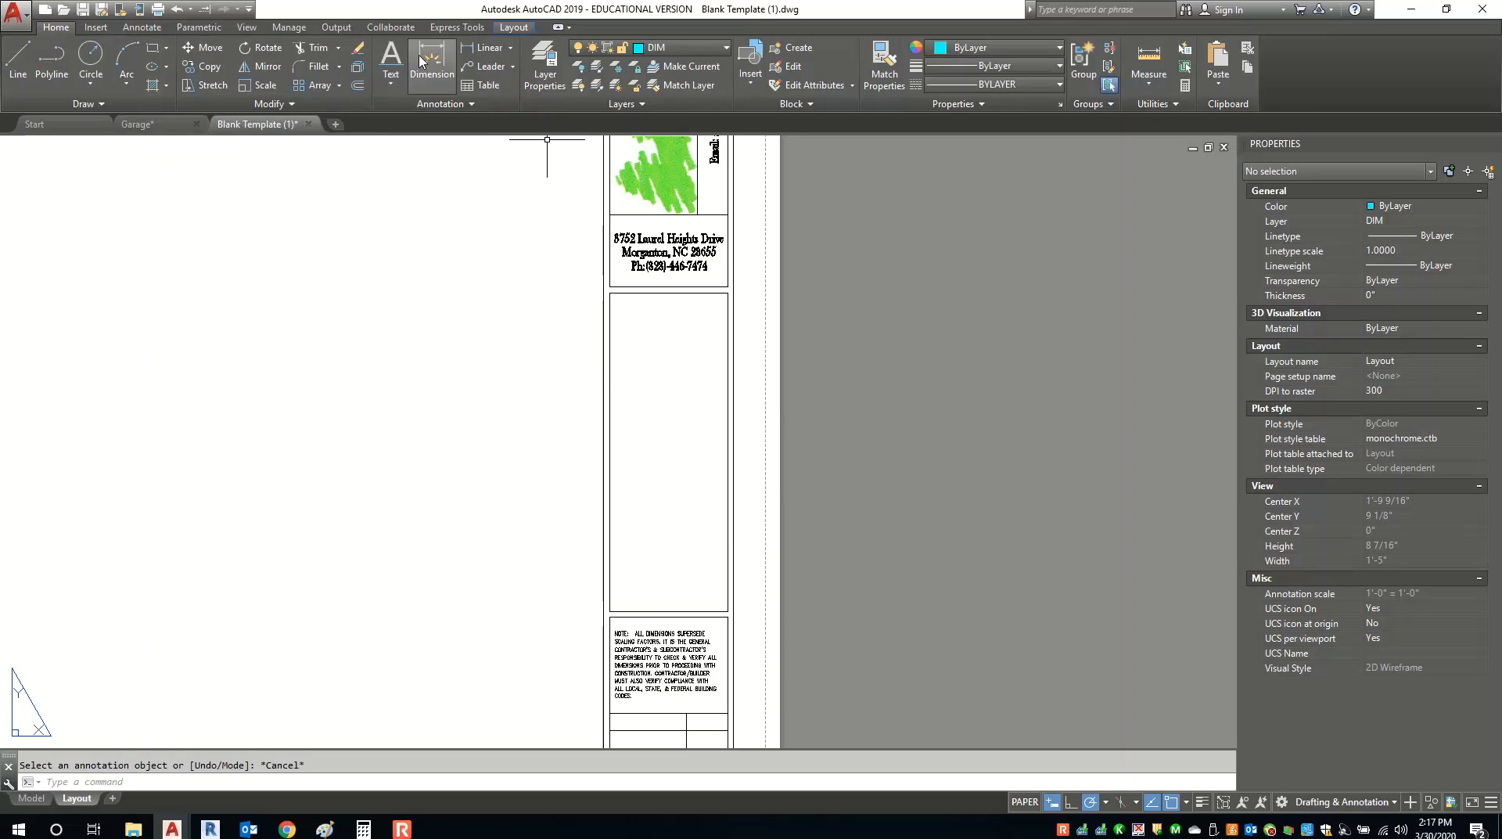
{"action": "left_click", "coordinate": [391, 54]}
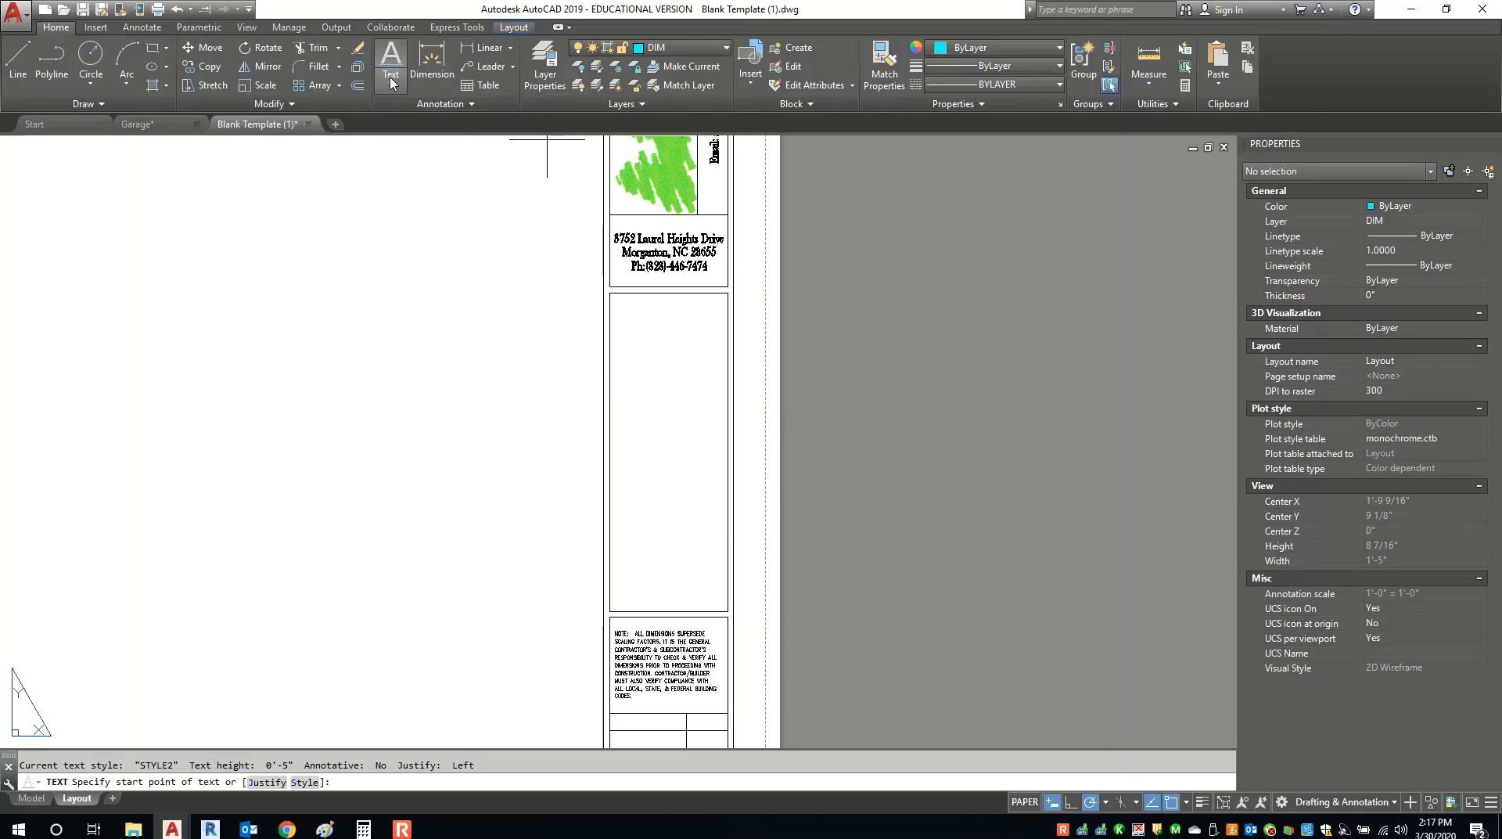
{"action": "left_click", "coordinate": [393, 82]}
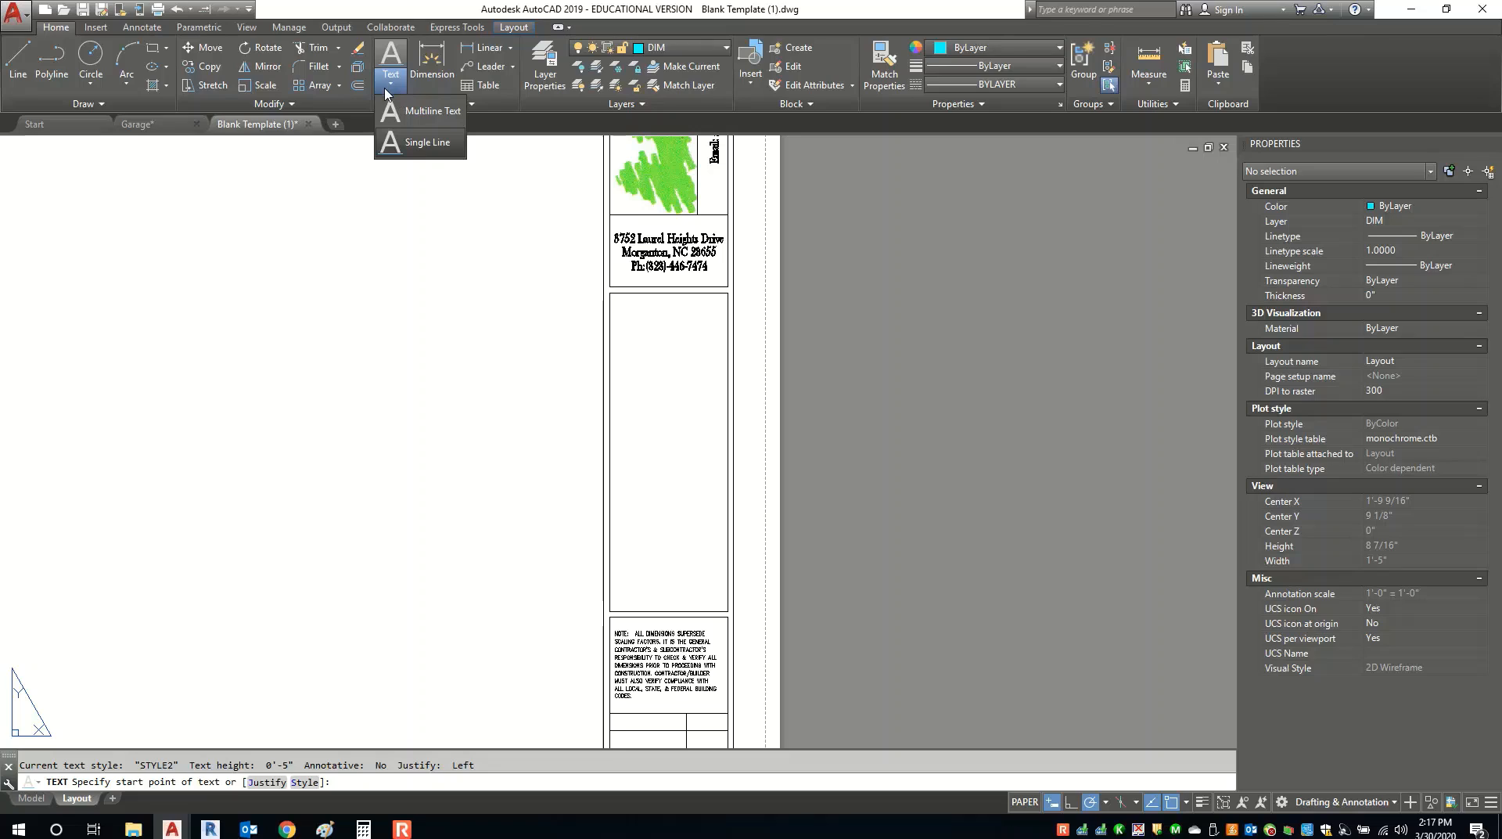
{"action": "left_click", "coordinate": [395, 143]}
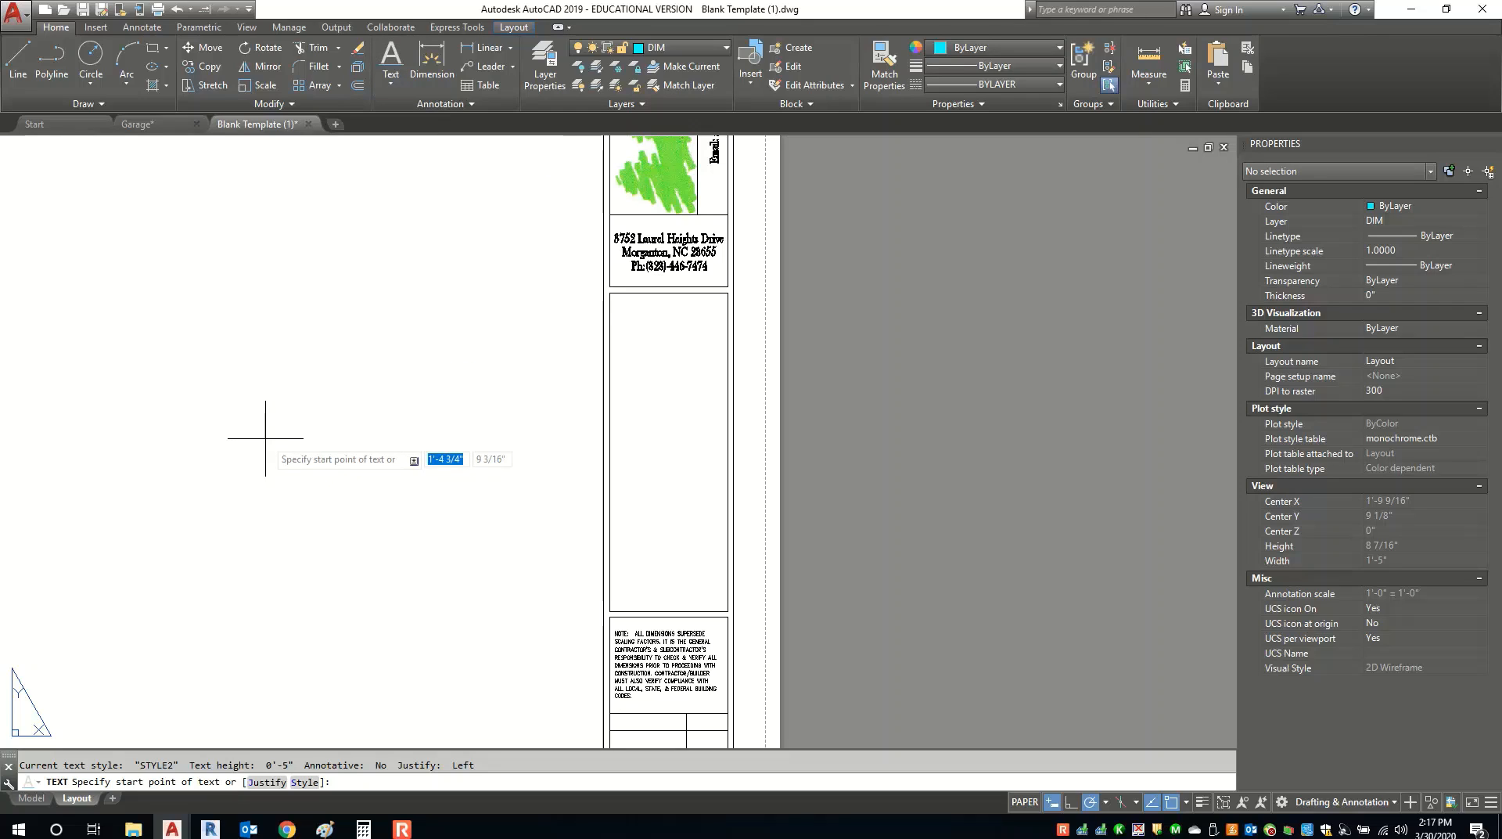
Use center justification, place the text's centre point on the sheet, and rotate it 90°.
{"action": "left_click", "coordinate": [264, 781]}
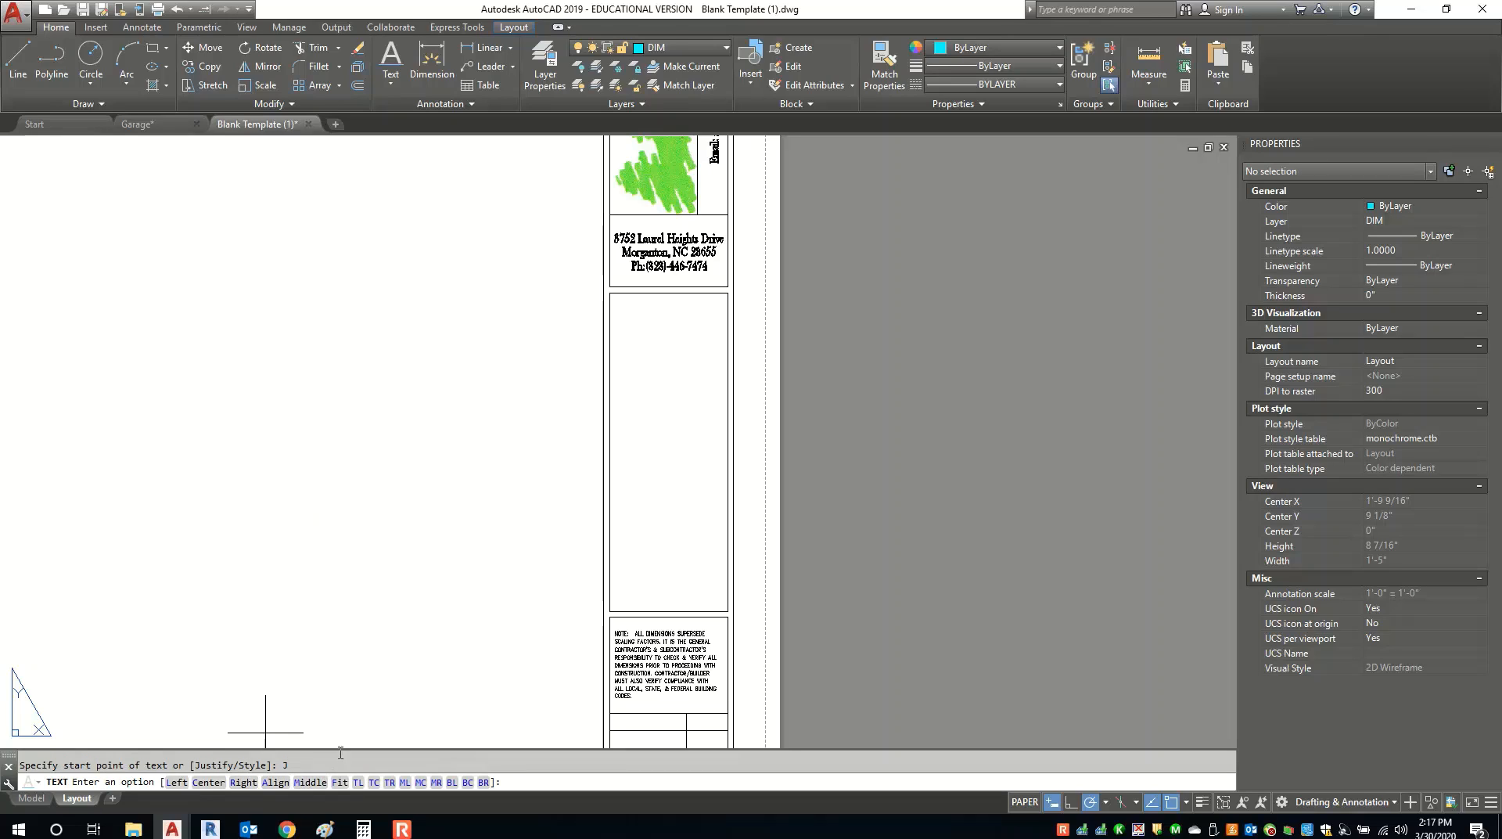
{"action": "left_click", "coordinate": [207, 781]}
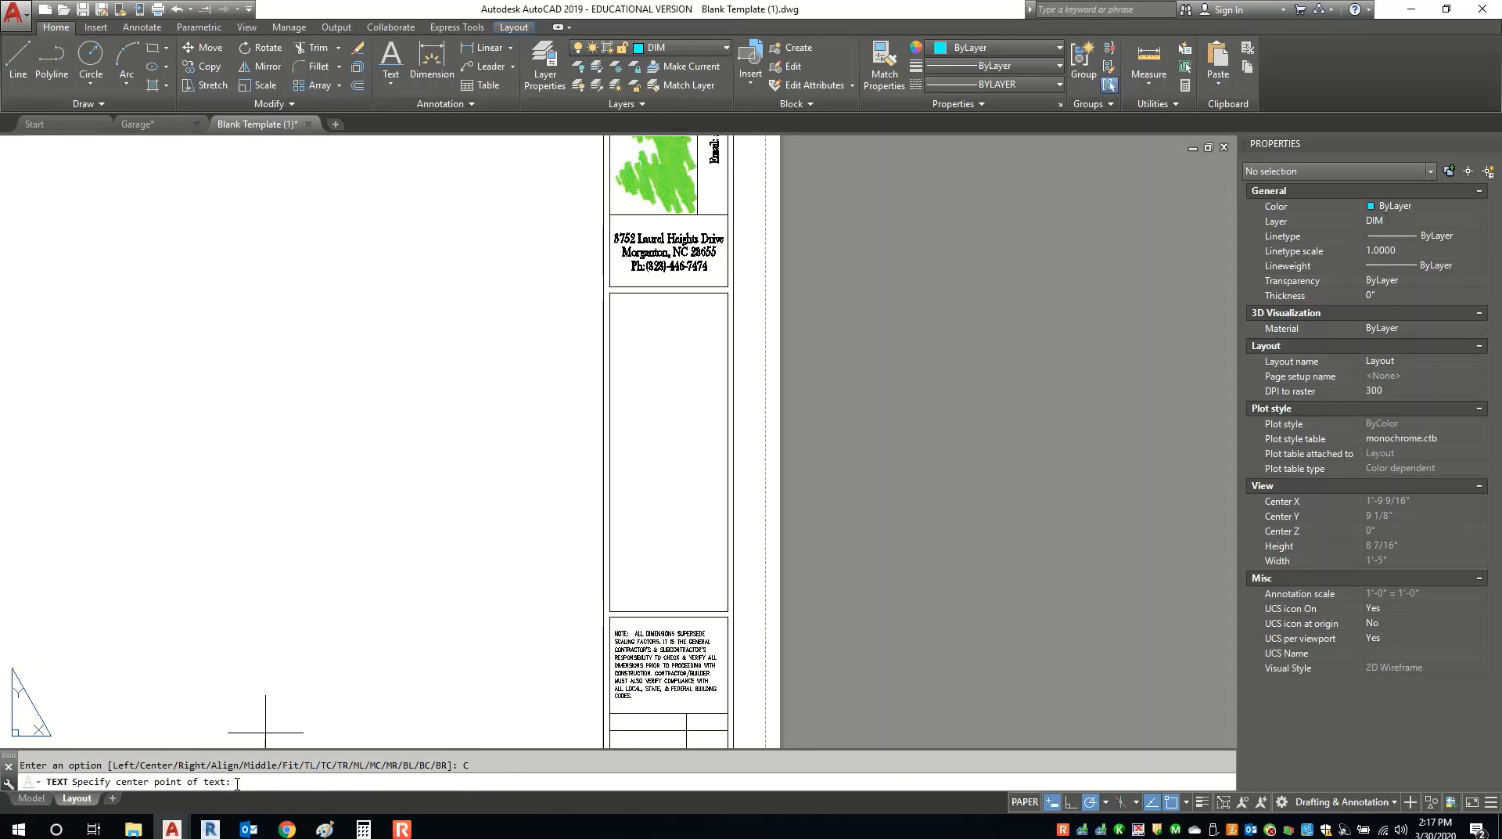
{"action": "left_click", "coordinate": [258, 430]}
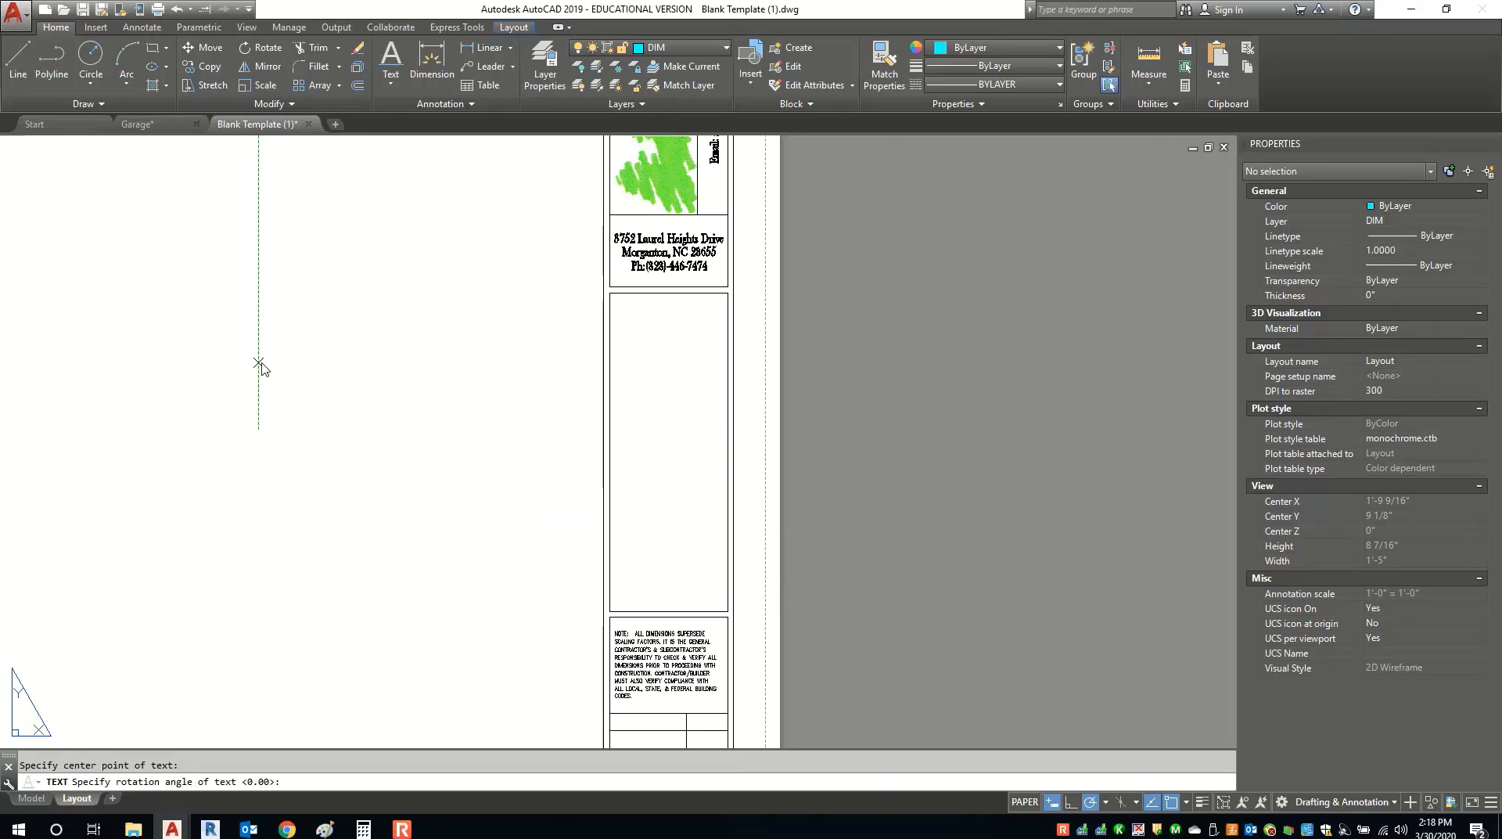
{"action": "left_click", "coordinate": [259, 366]}
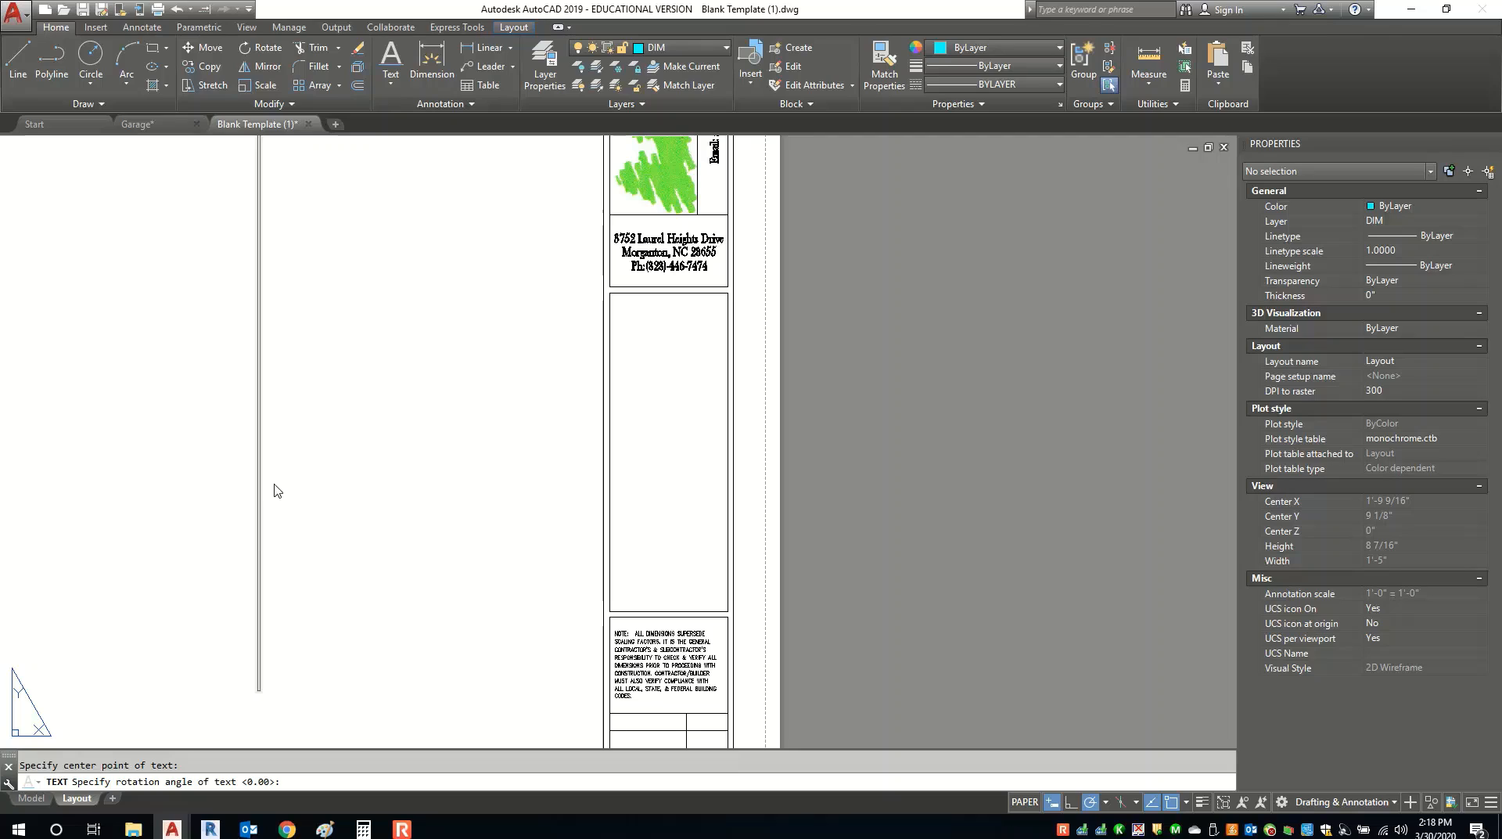
{"action": "scroll", "coordinate": [293, 447], "scroll_direction": "down", "scroll_amount": 6}
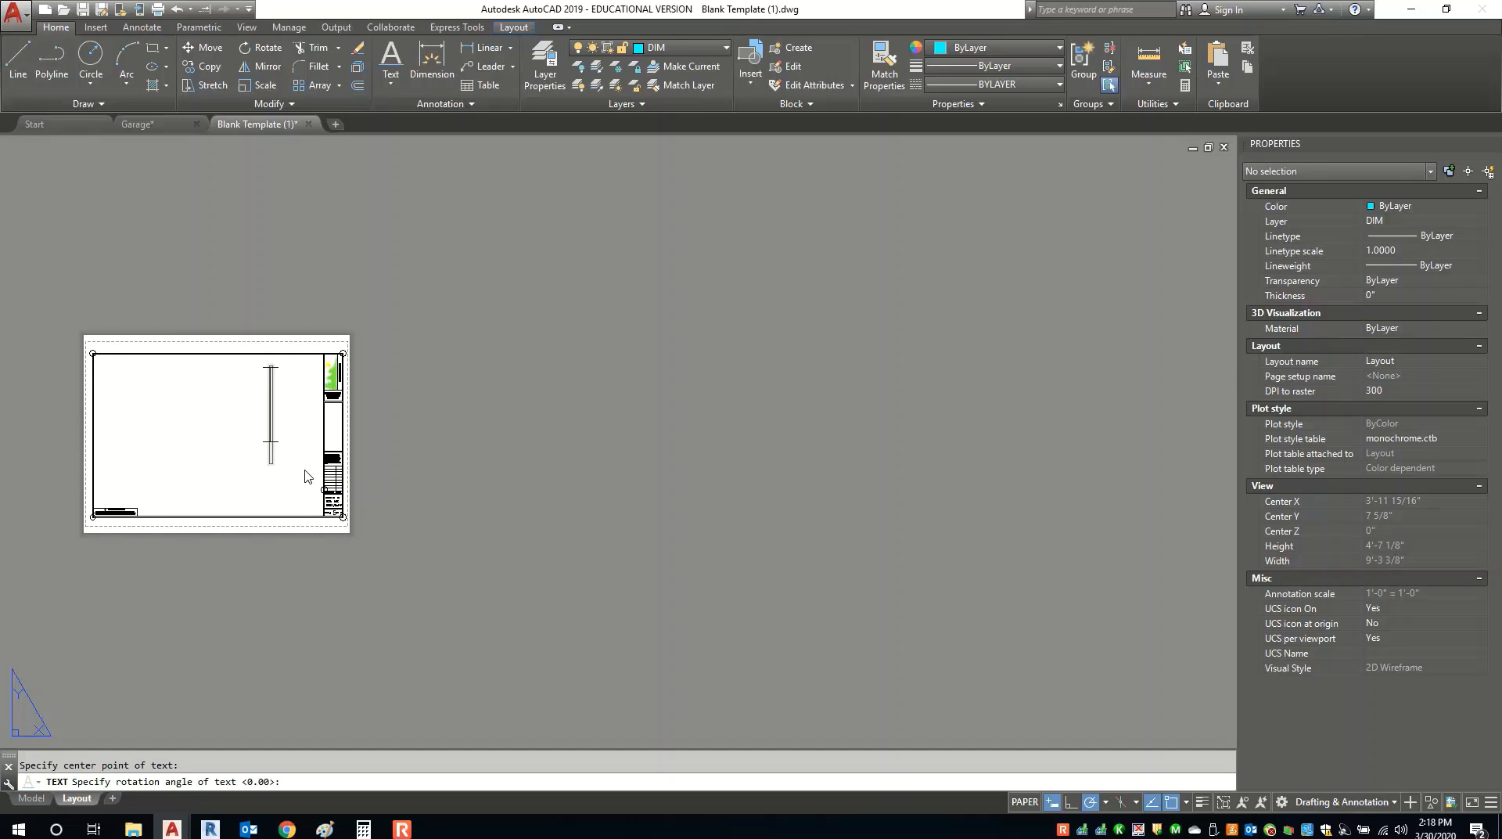
Enter 'A NEW GARAGE FOR:' as the vertical text, then select it.
{"action": "type", "text": "A NEW"}
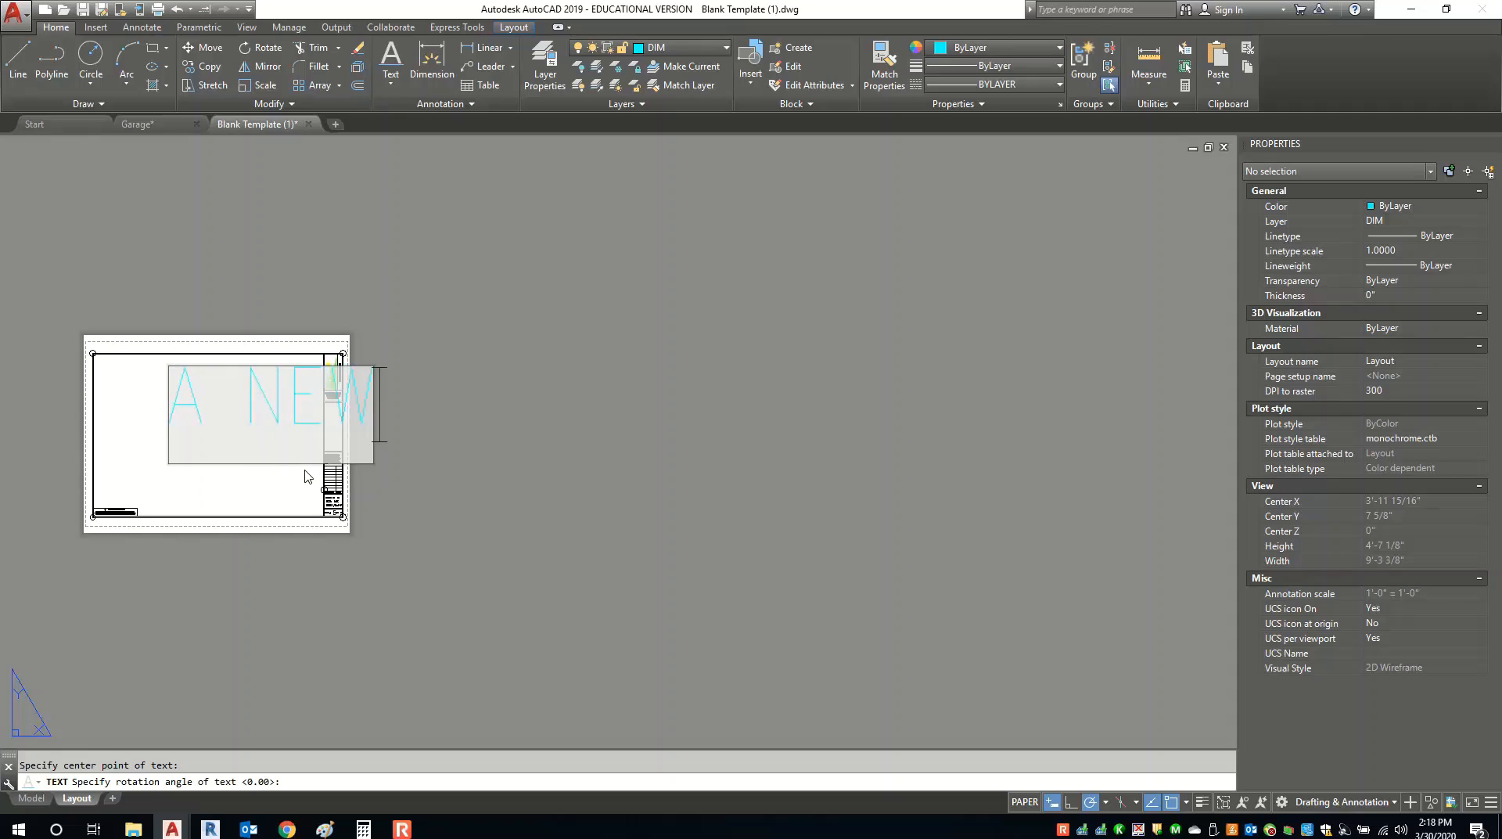
{"action": "type", "text": " HO"}
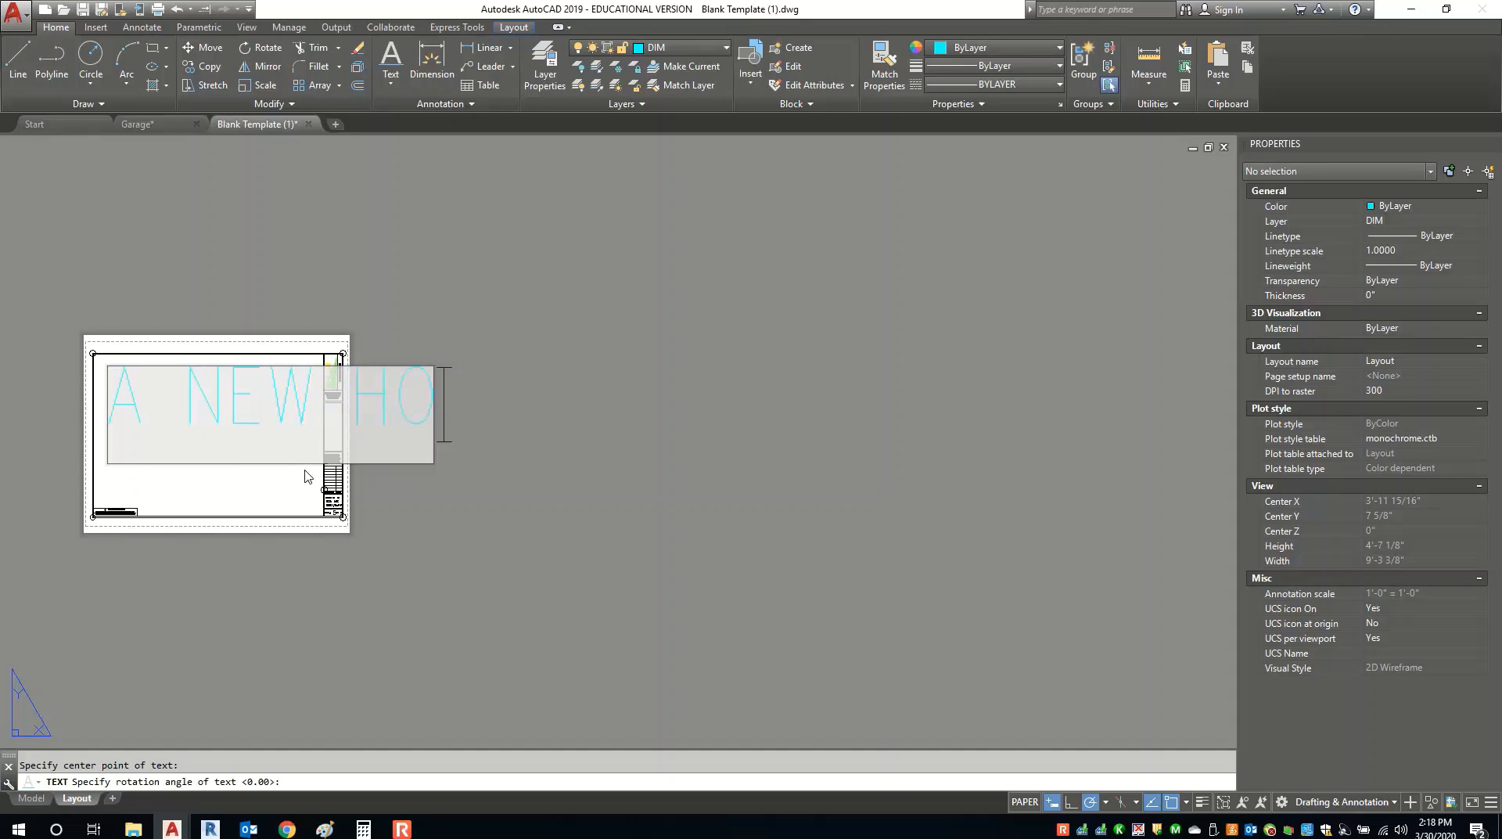
{"action": "key", "text": "BackSpace"}
{"action": "key", "text": "BackSpace"}
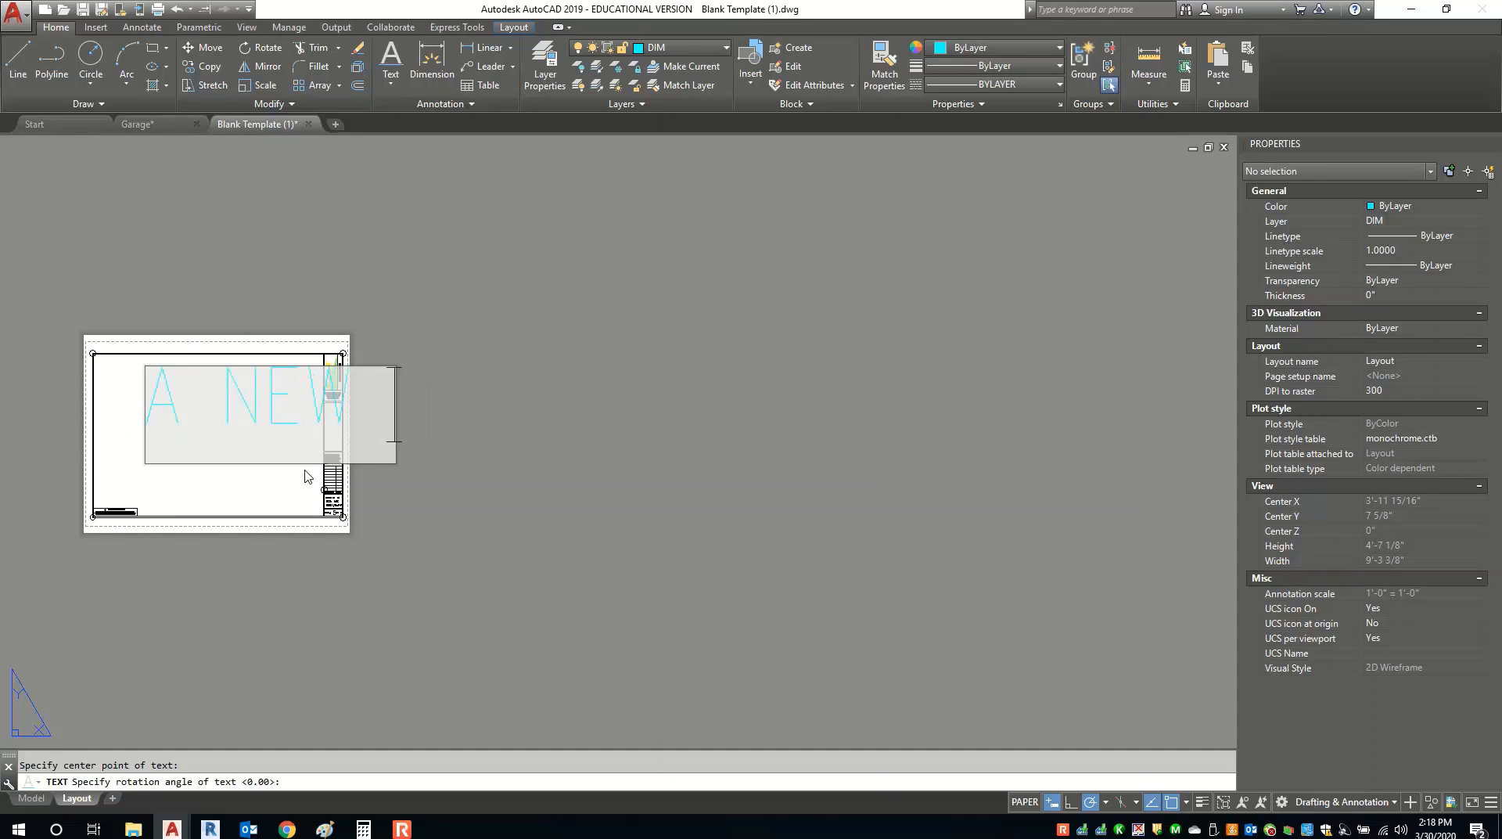
{"action": "type", "text": "GARAGE"}
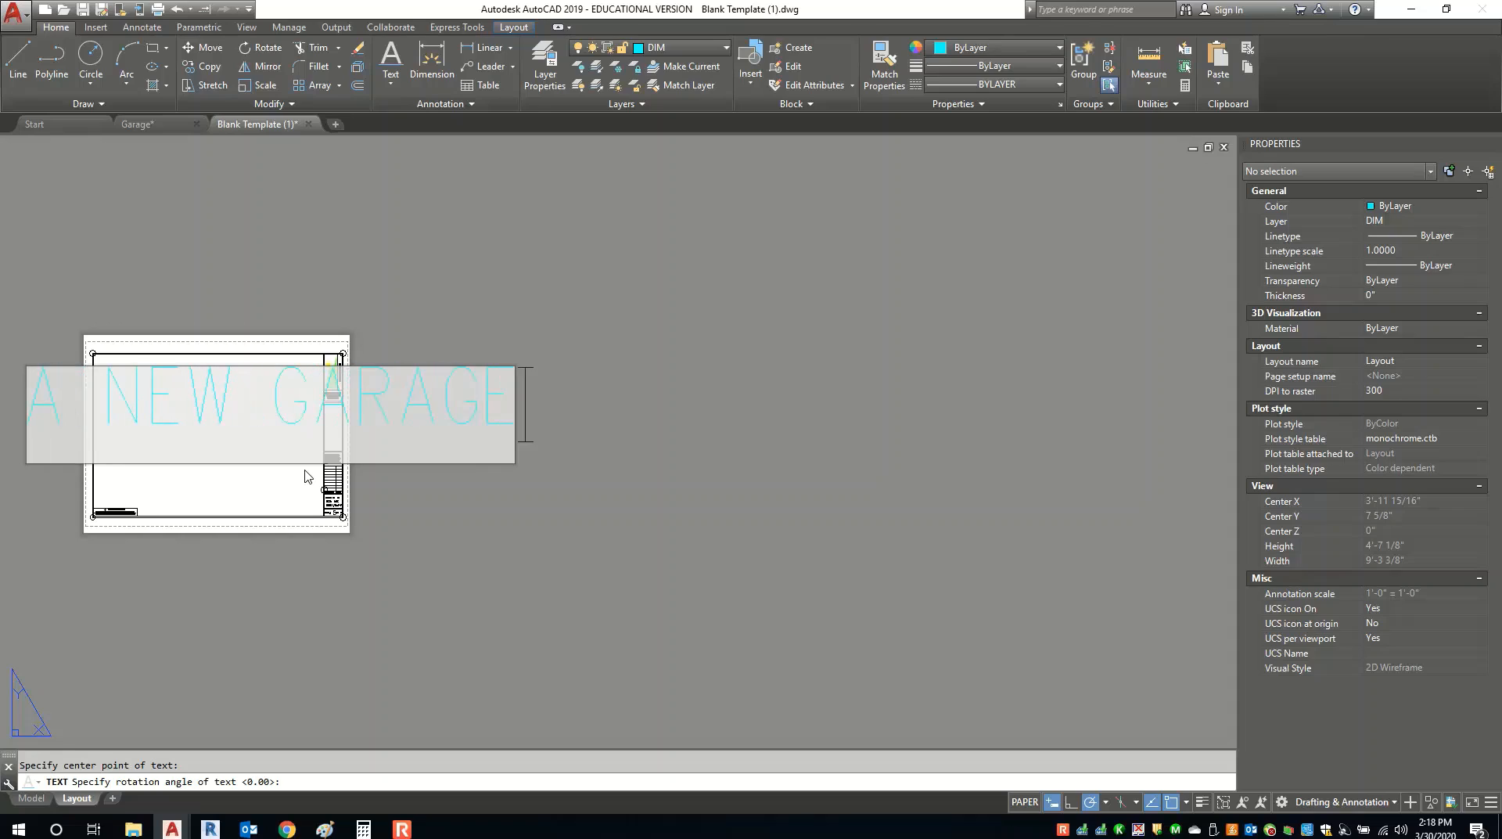
{"action": "type", "text": " FOR"}
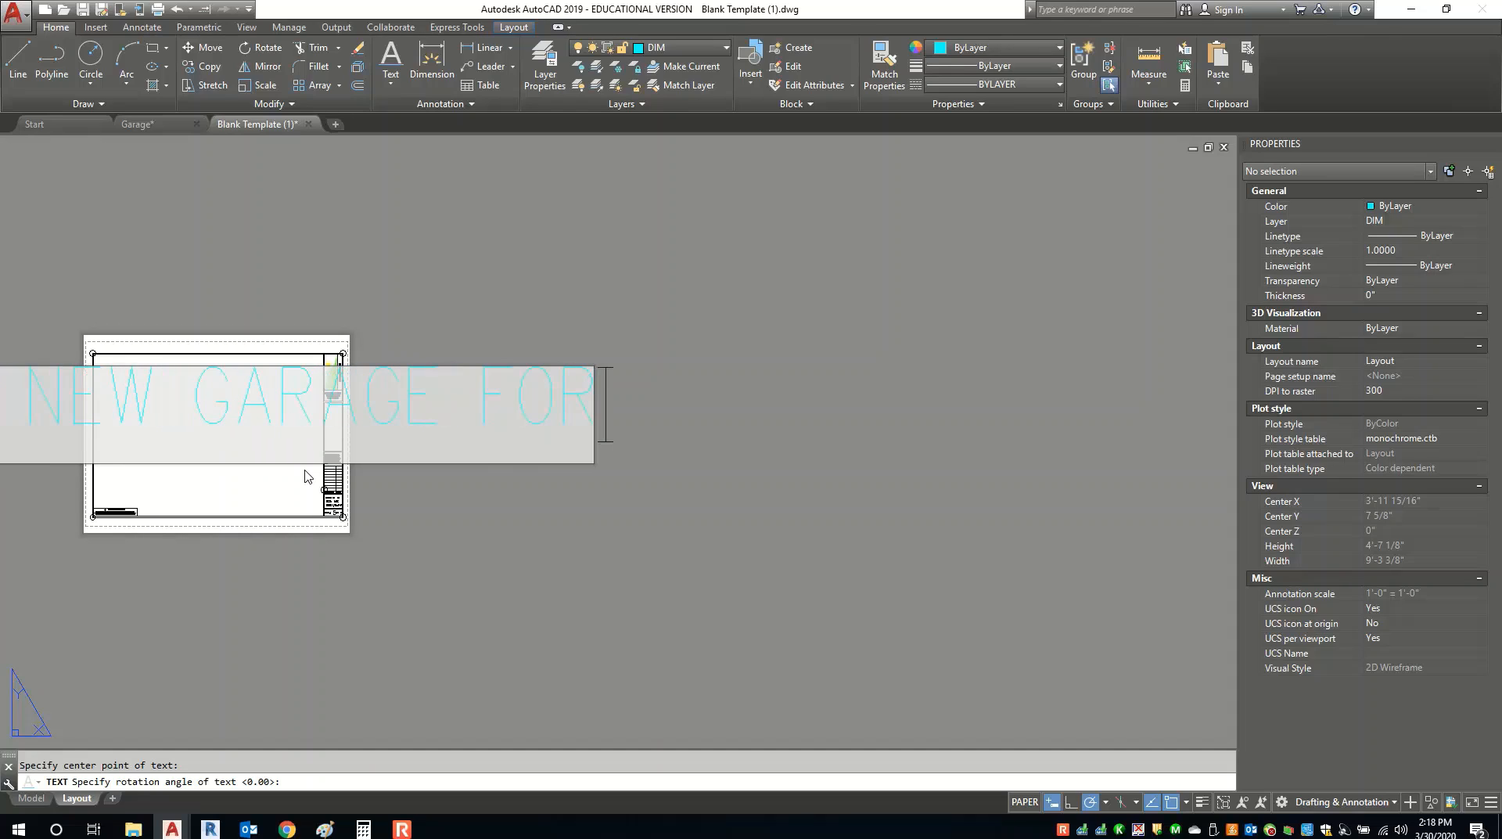
{"action": "type", "text": ":"}
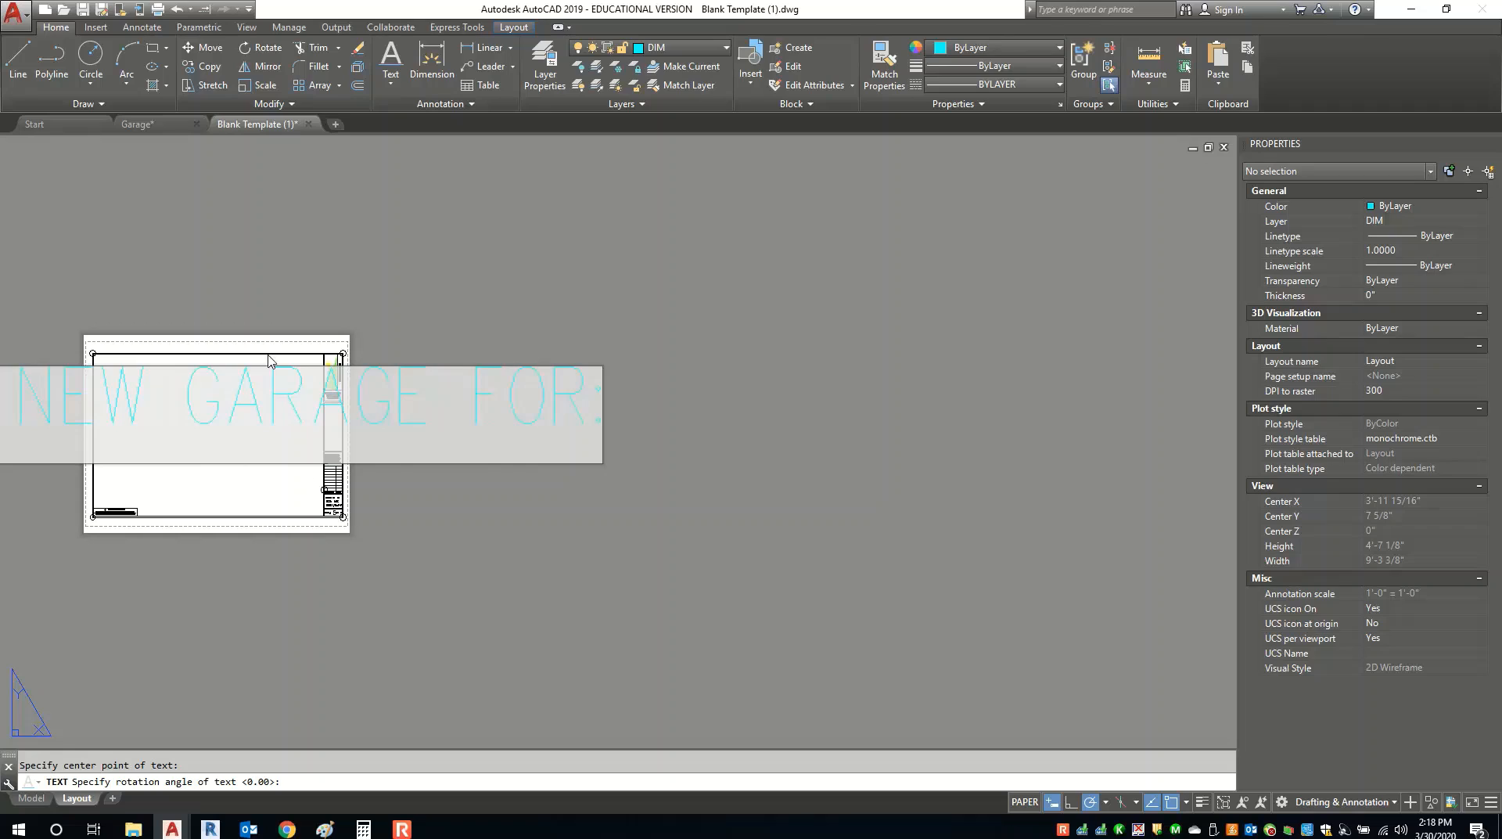
{"action": "left_click", "coordinate": [380, 238]}
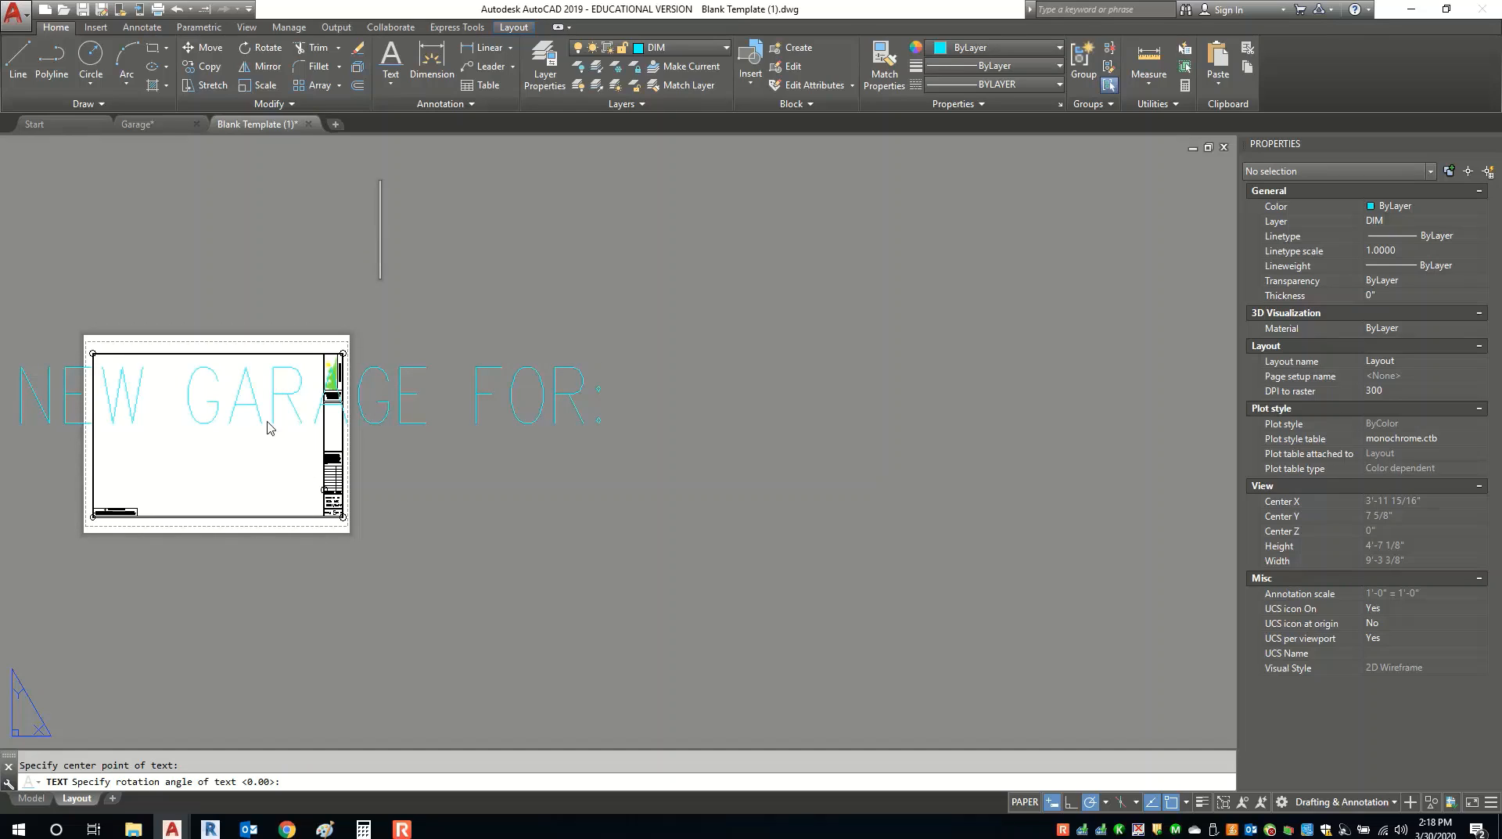
{"action": "key", "text": "Escape"}
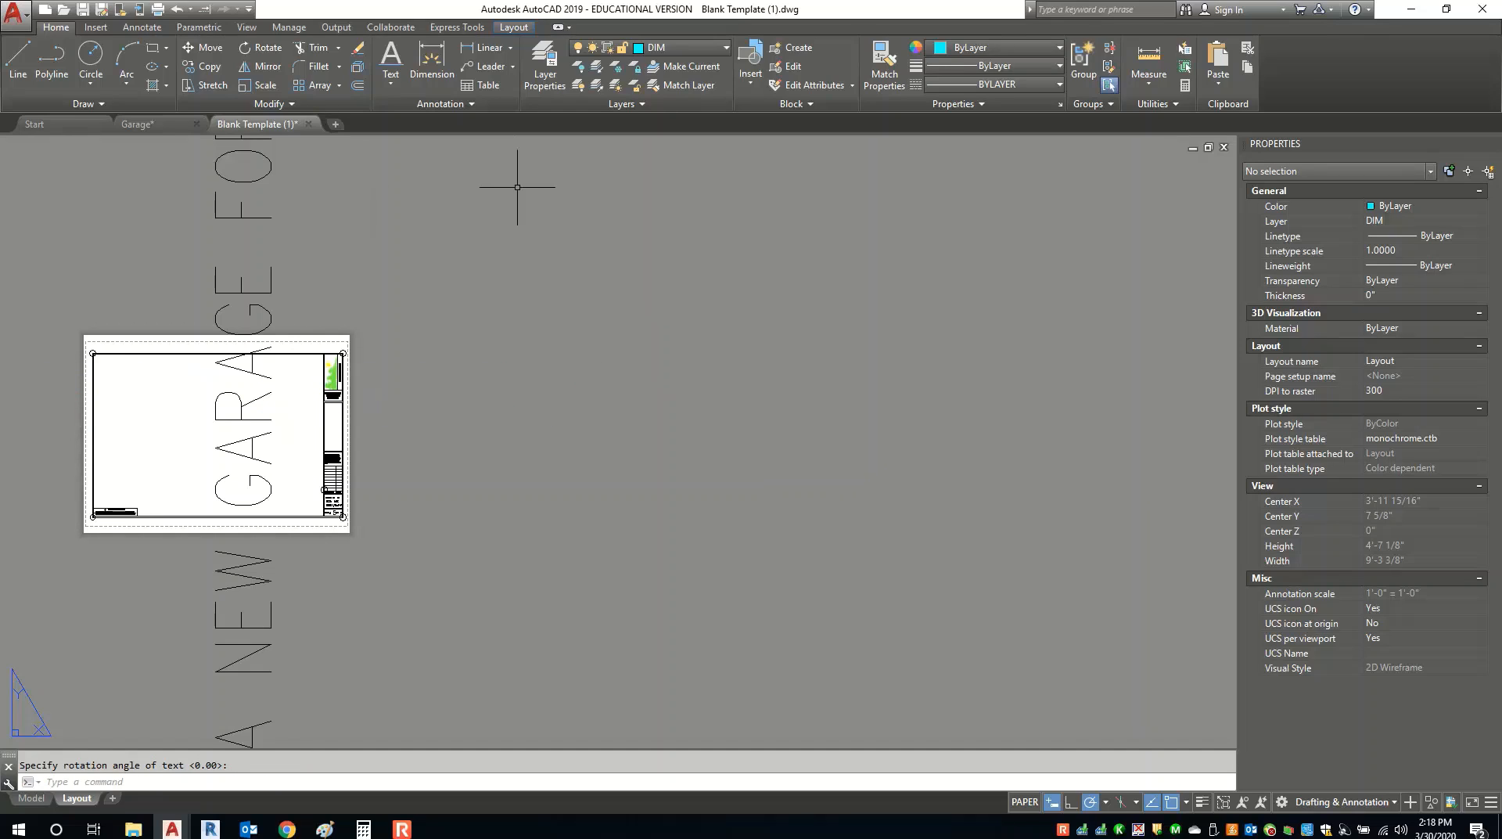
{"action": "scroll", "coordinate": [198, 466], "scroll_direction": "down", "scroll_amount": 3}
{"action": "middle_click_drag", "start_coordinate": [202, 466], "coordinate": [289, 466]}
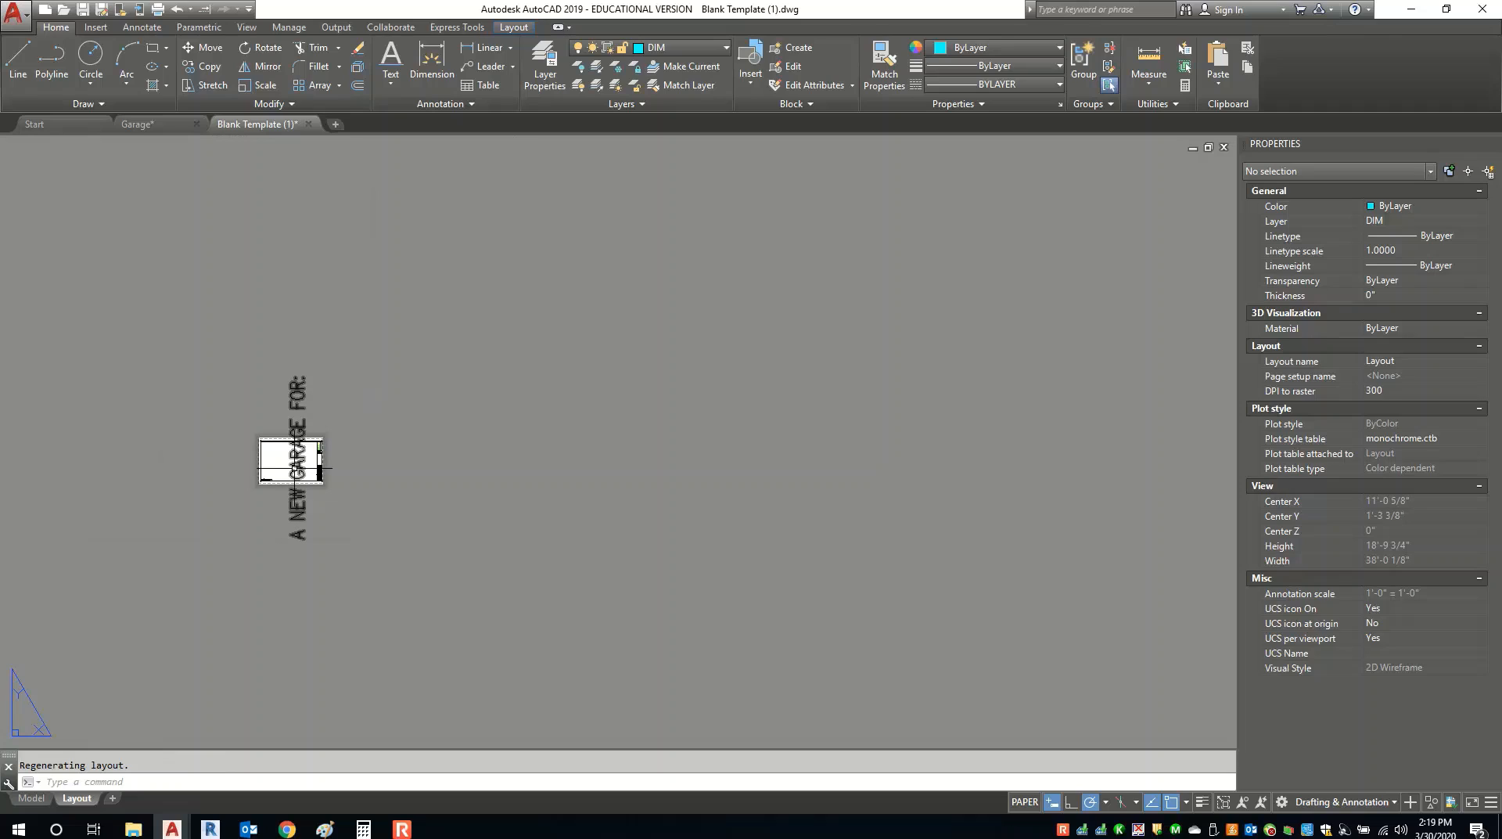
{"action": "left_click", "coordinate": [298, 462]}
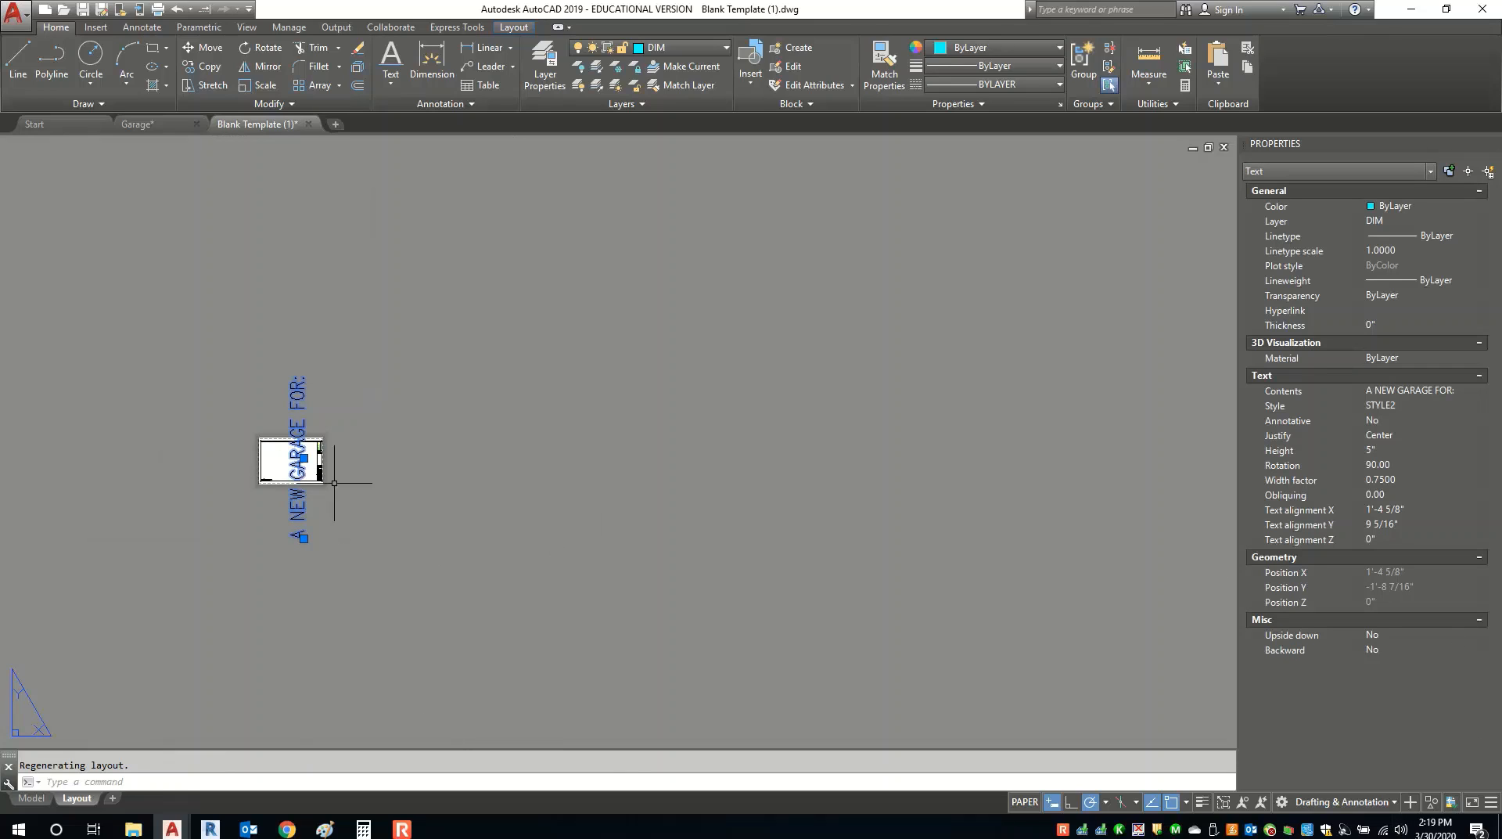
Set the A NEW GARAGE FOR: text height to 1/8" in Properties.
{"action": "scroll", "coordinate": [319, 438], "scroll_direction": "up", "scroll_amount": 4}
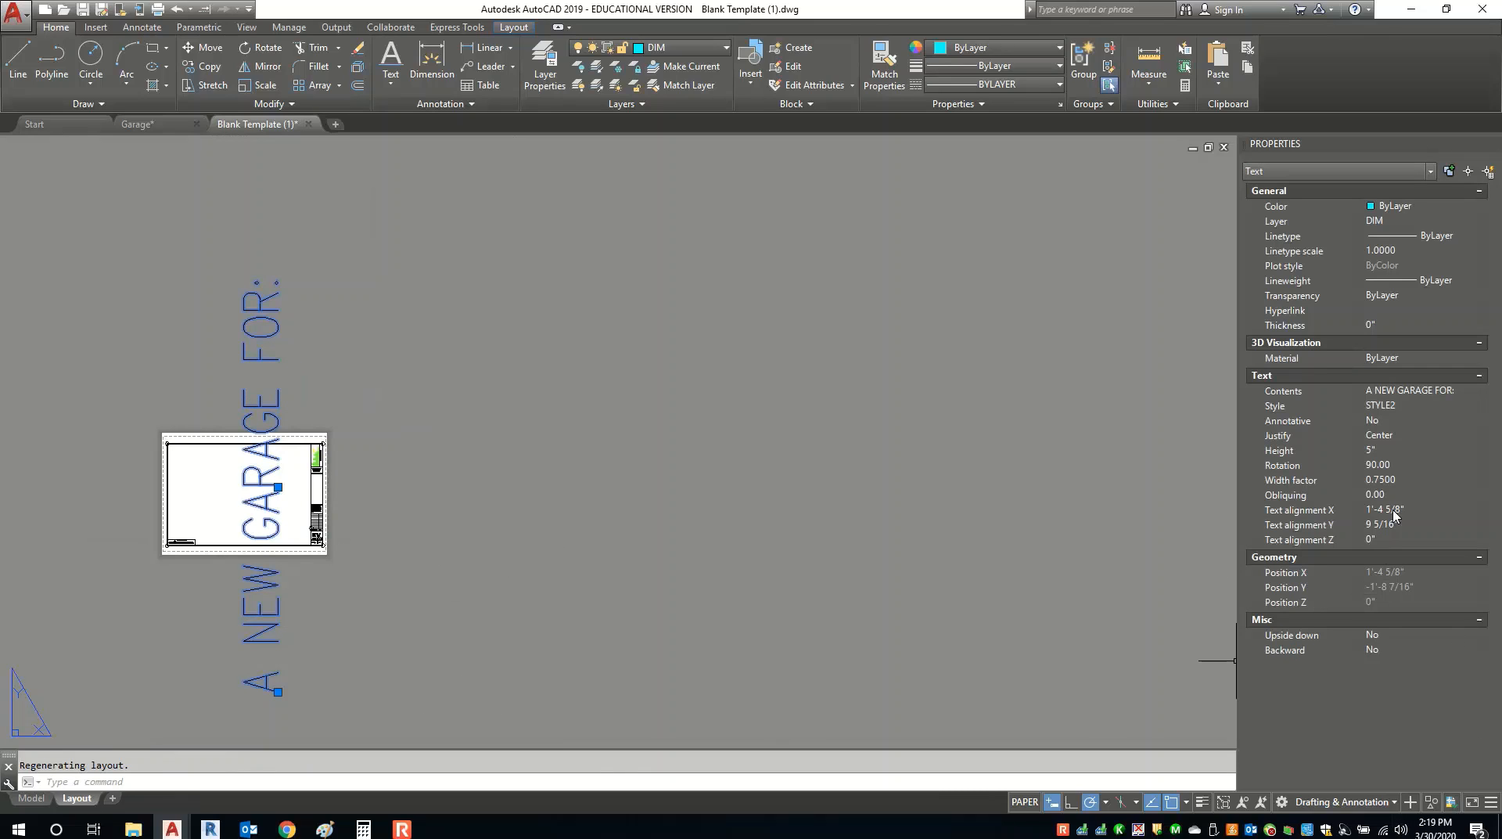
{"action": "left_click", "coordinate": [1398, 450]}
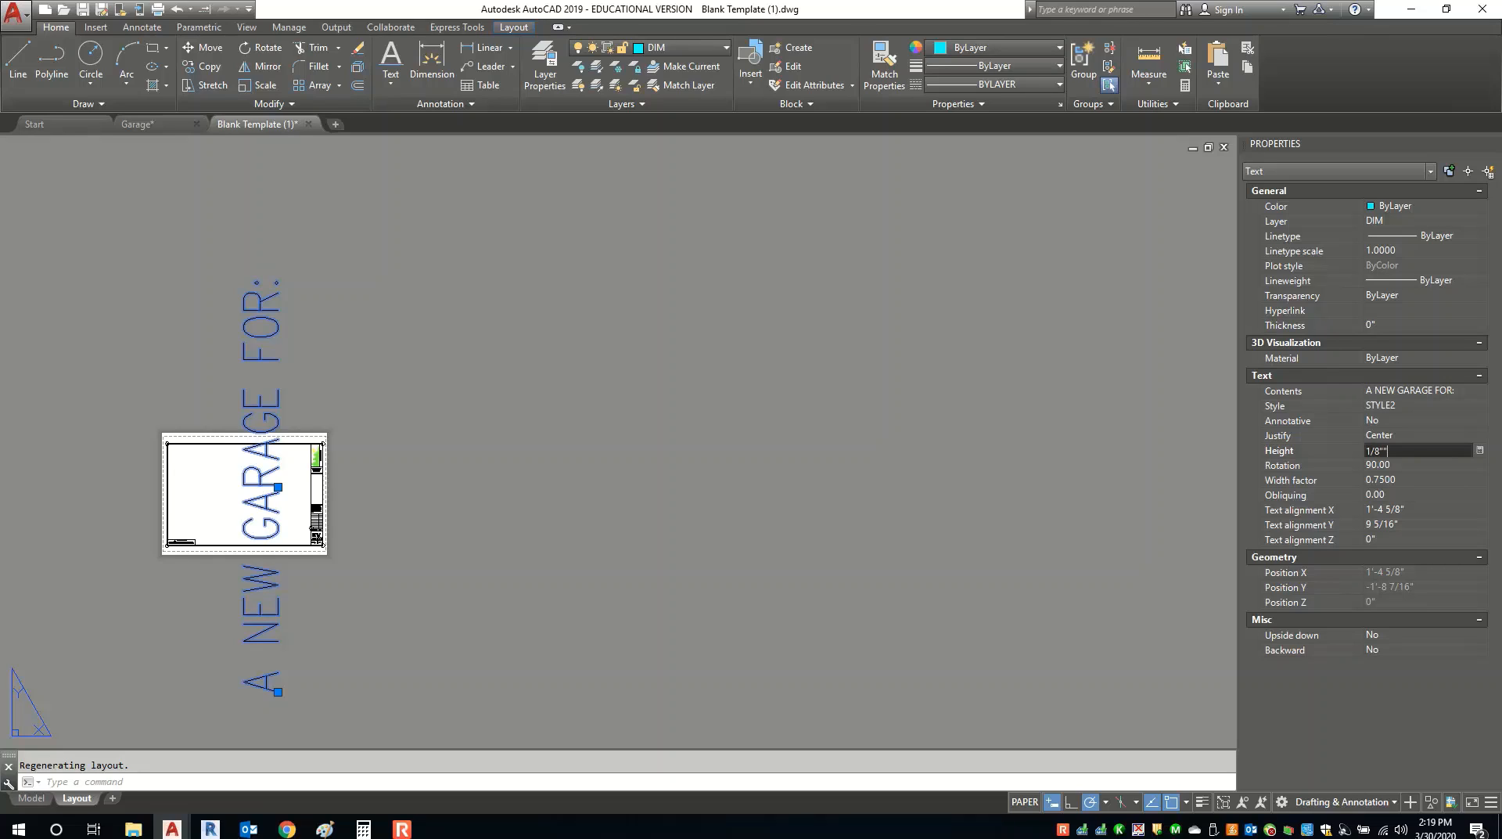
{"action": "key", "text": "Return"}
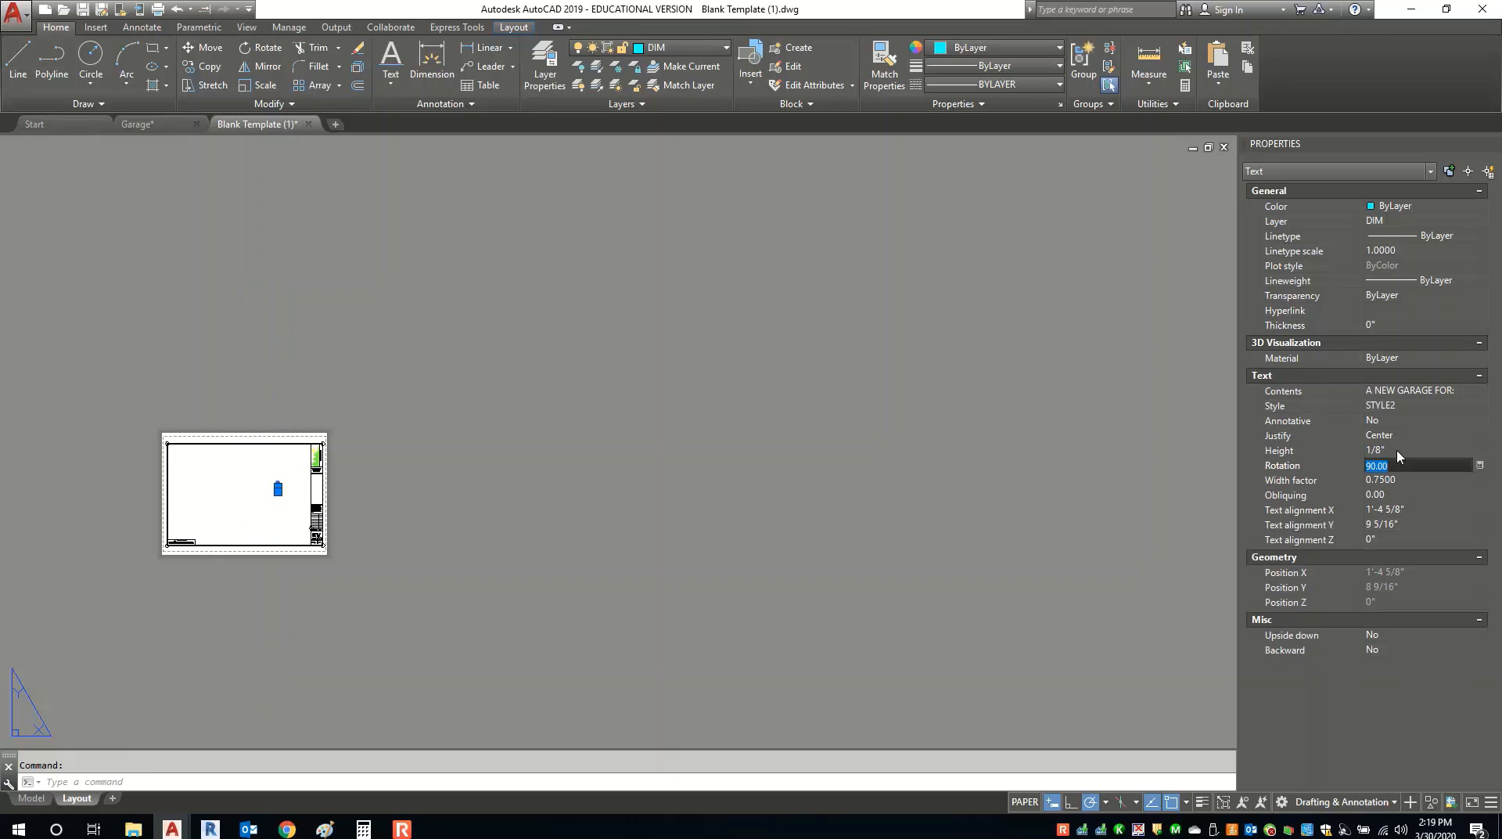
Move the text into the title block's empty middle box below the address.
{"action": "scroll", "coordinate": [267, 491], "scroll_direction": "up", "scroll_amount": 4}
{"action": "scroll", "coordinate": [269, 492], "scroll_direction": "up", "scroll_amount": 4}
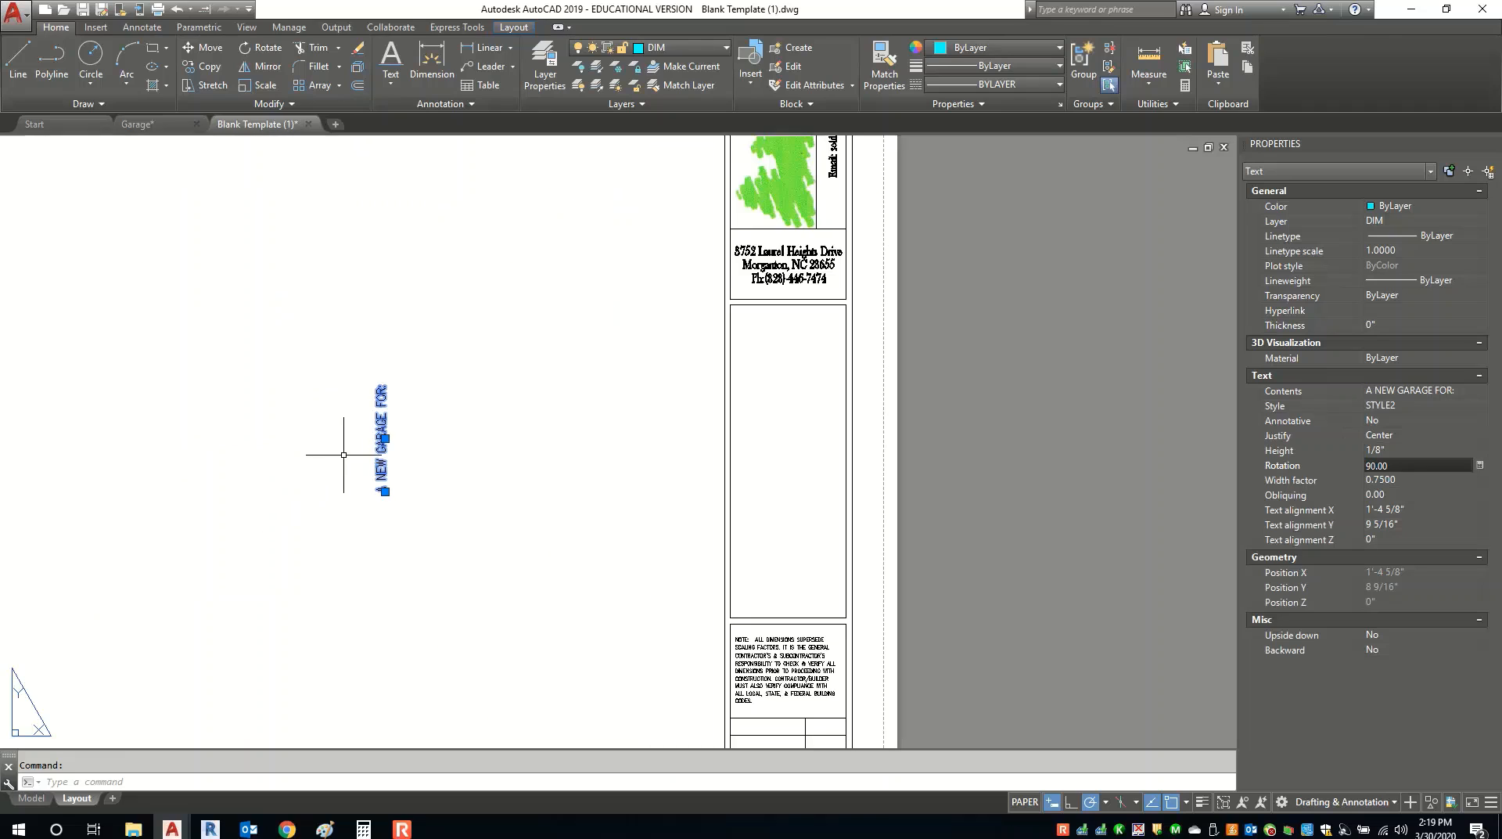
{"action": "left_click", "coordinate": [385, 439]}
{"action": "scroll", "coordinate": [764, 459], "scroll_direction": "up", "scroll_amount": 2}
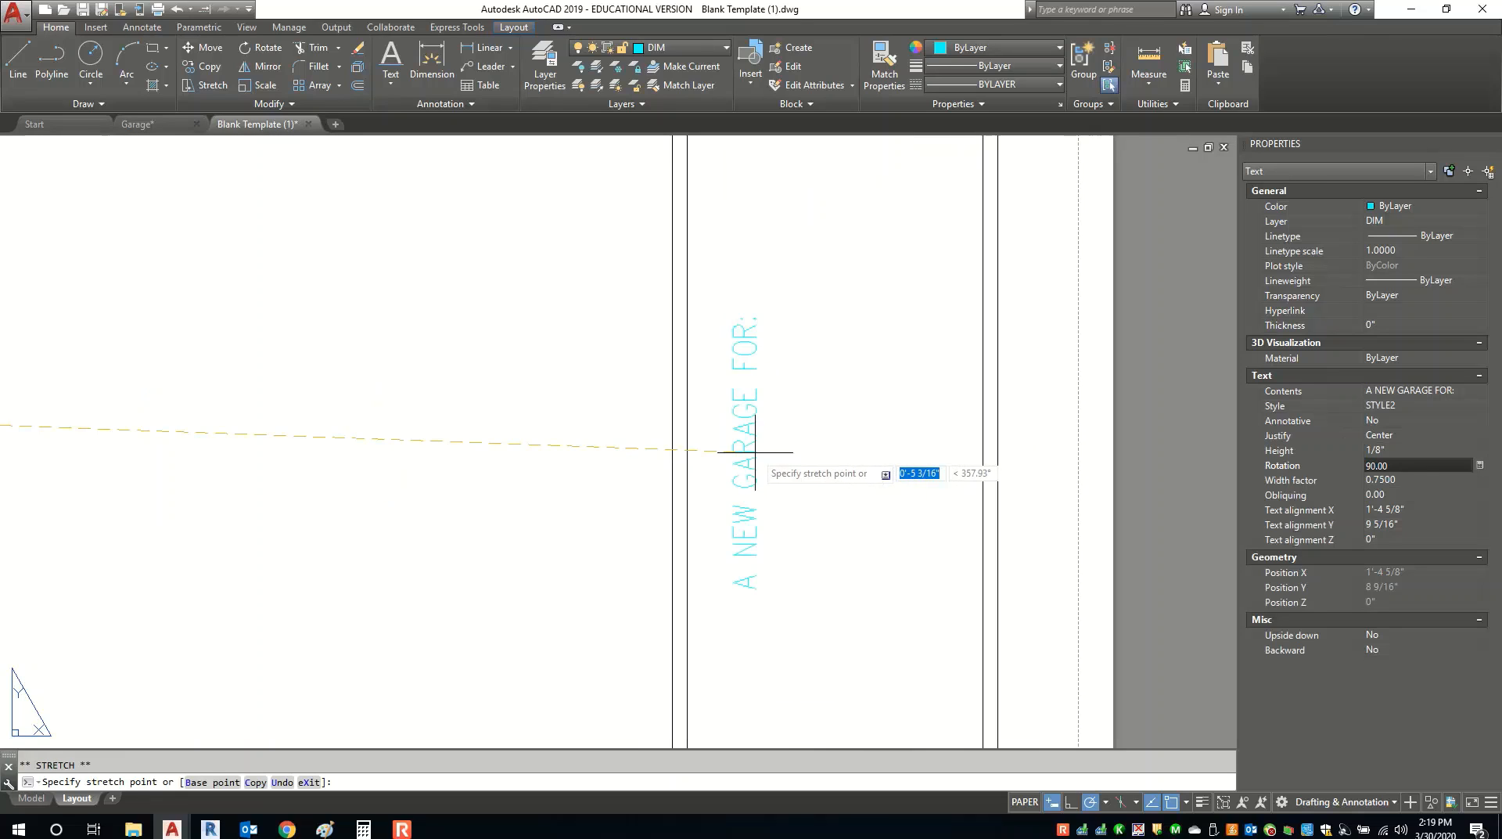
{"action": "left_click", "coordinate": [722, 492]}
{"action": "middle_click_drag", "start_coordinate": [753, 563], "coordinate": [467, 435]}
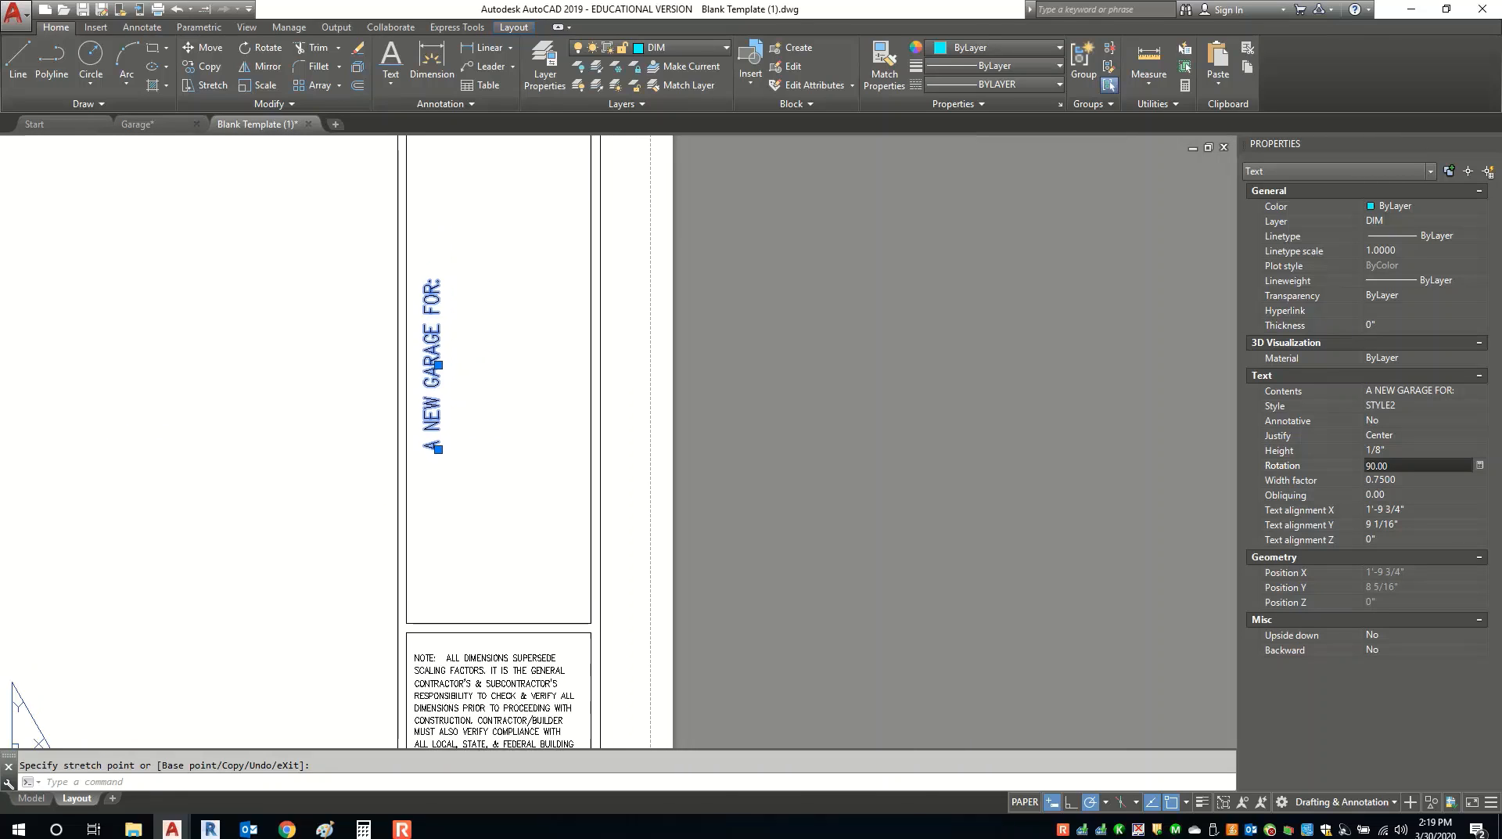
{"action": "scroll", "coordinate": [462, 433], "scroll_direction": "down", "scroll_amount": 2}
{"action": "key", "text": "Escape"}
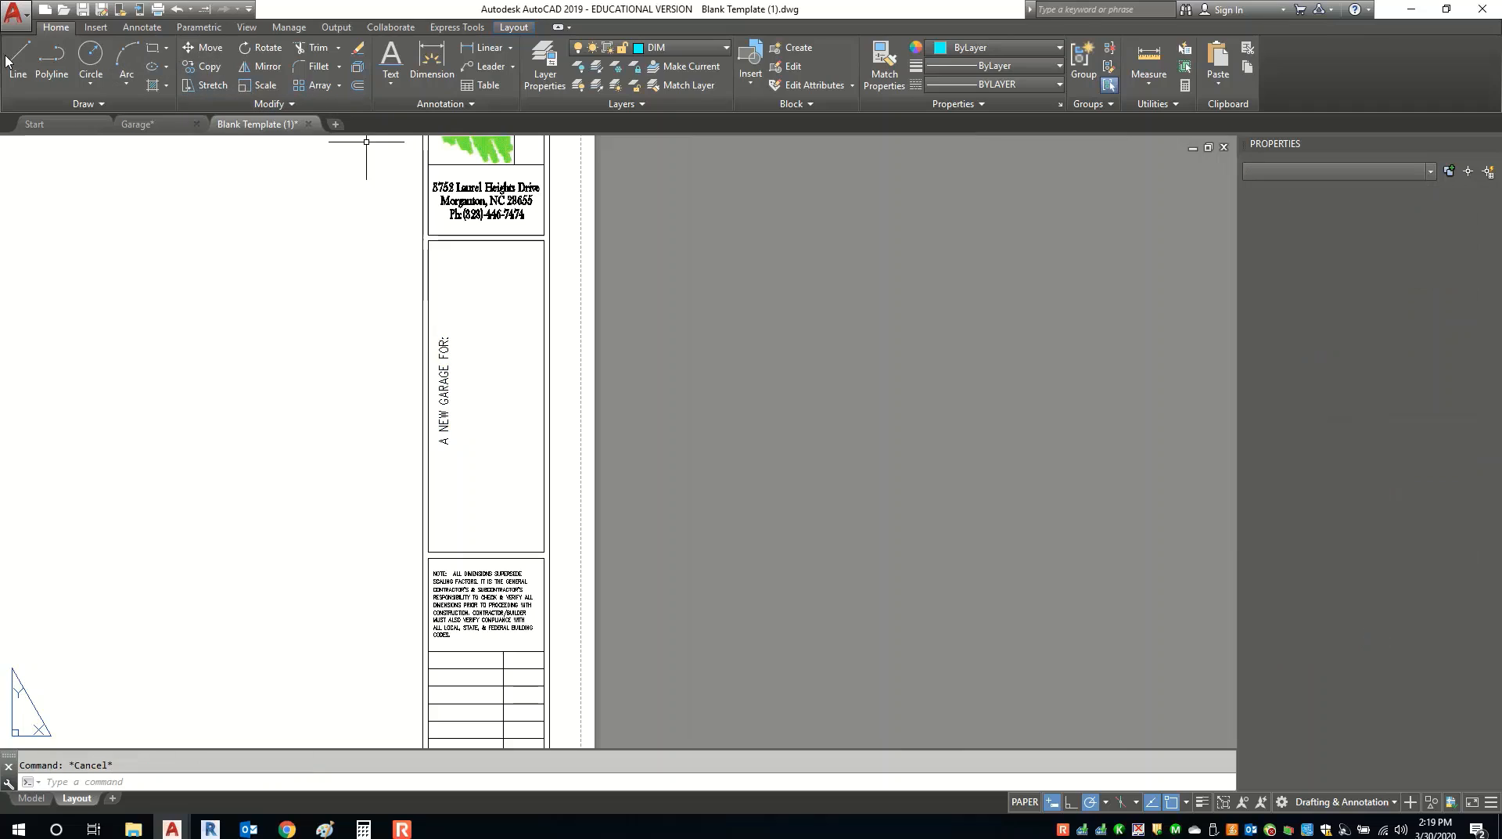
{"action": "left_click", "coordinate": [17, 61]}
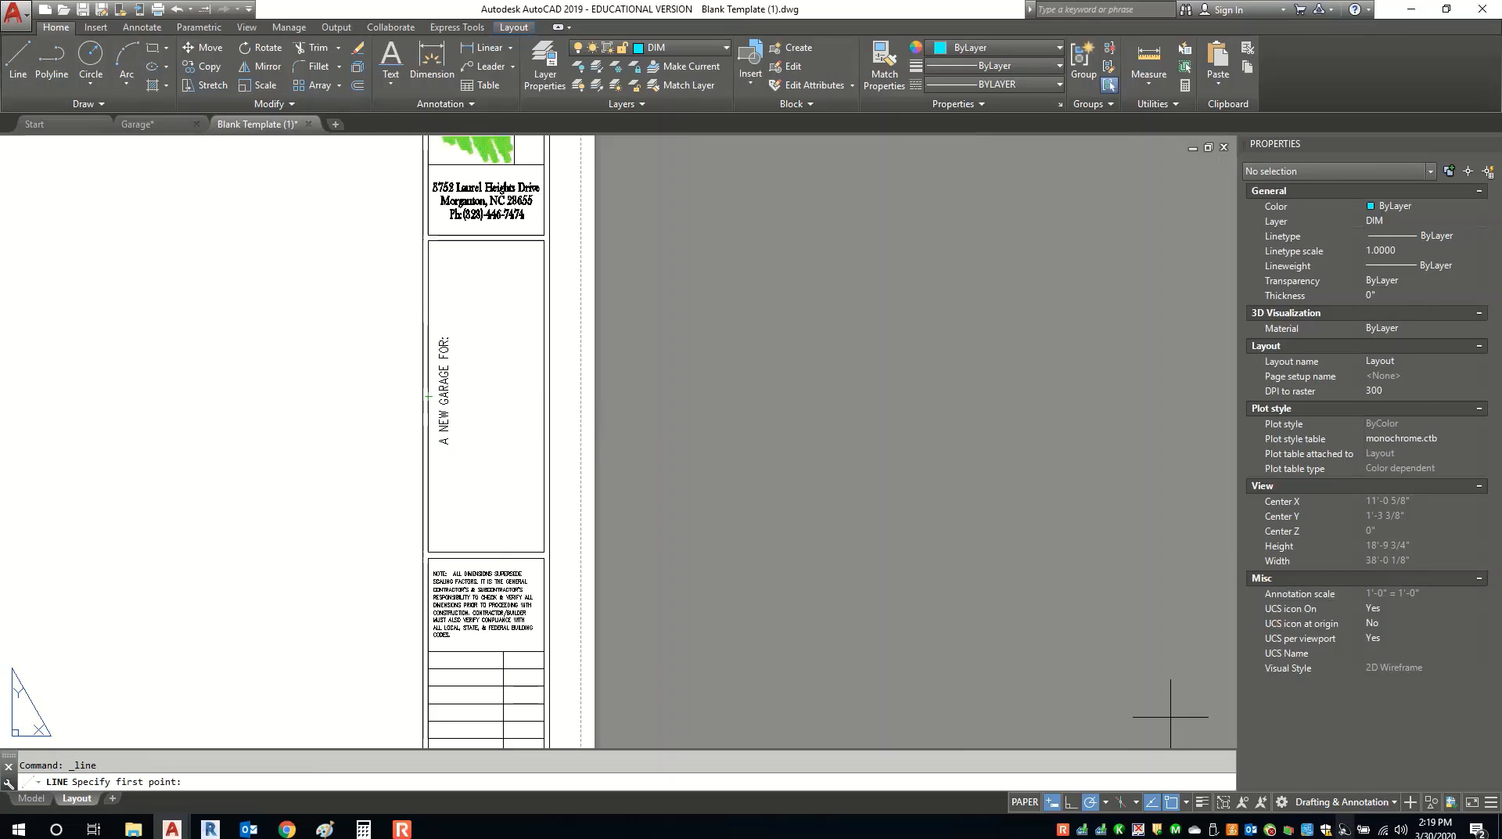
{"action": "left_click", "coordinate": [1186, 802]}
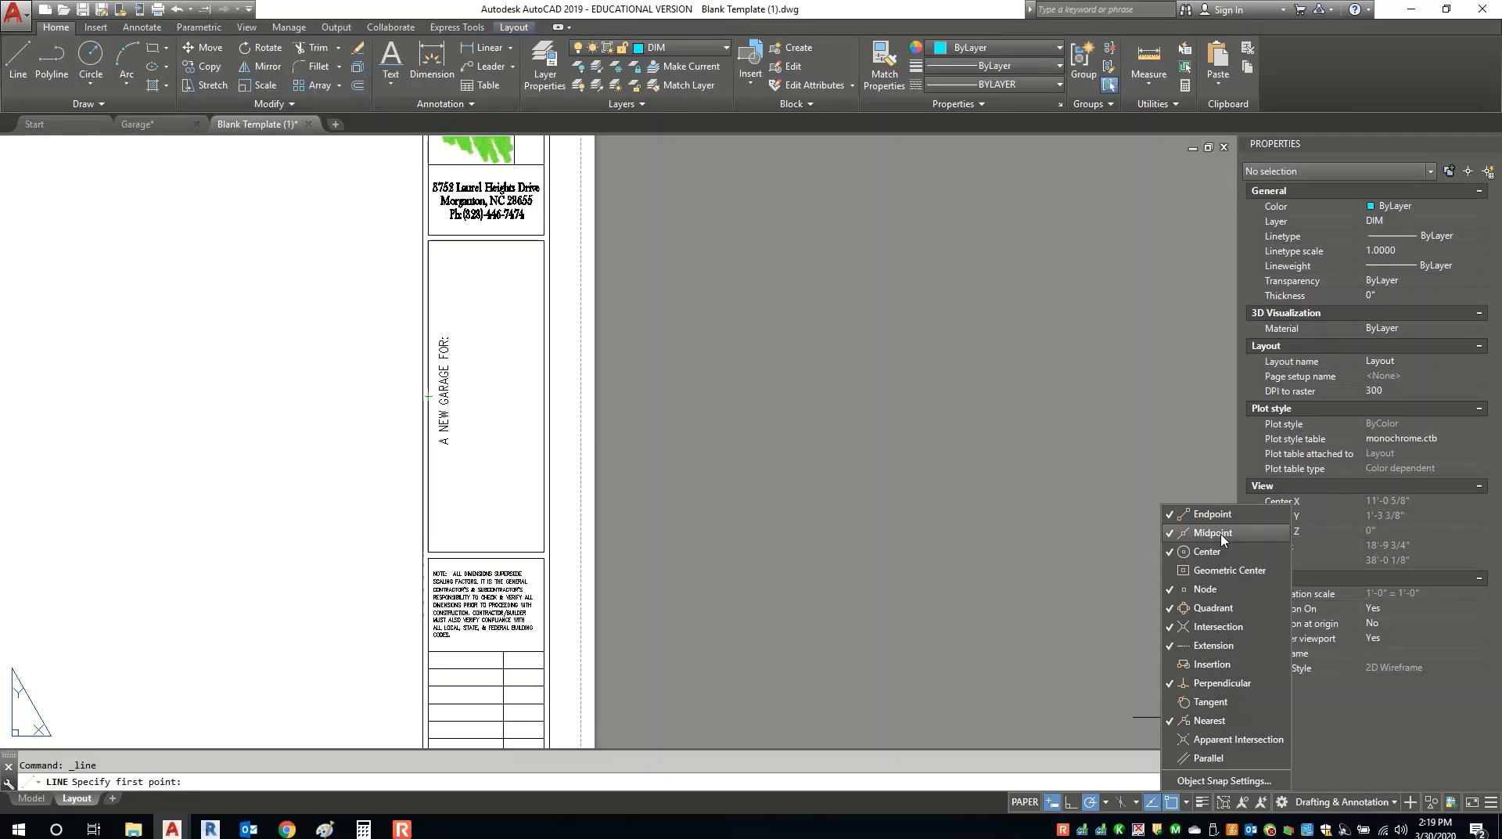
{"action": "key", "text": "Escape"}
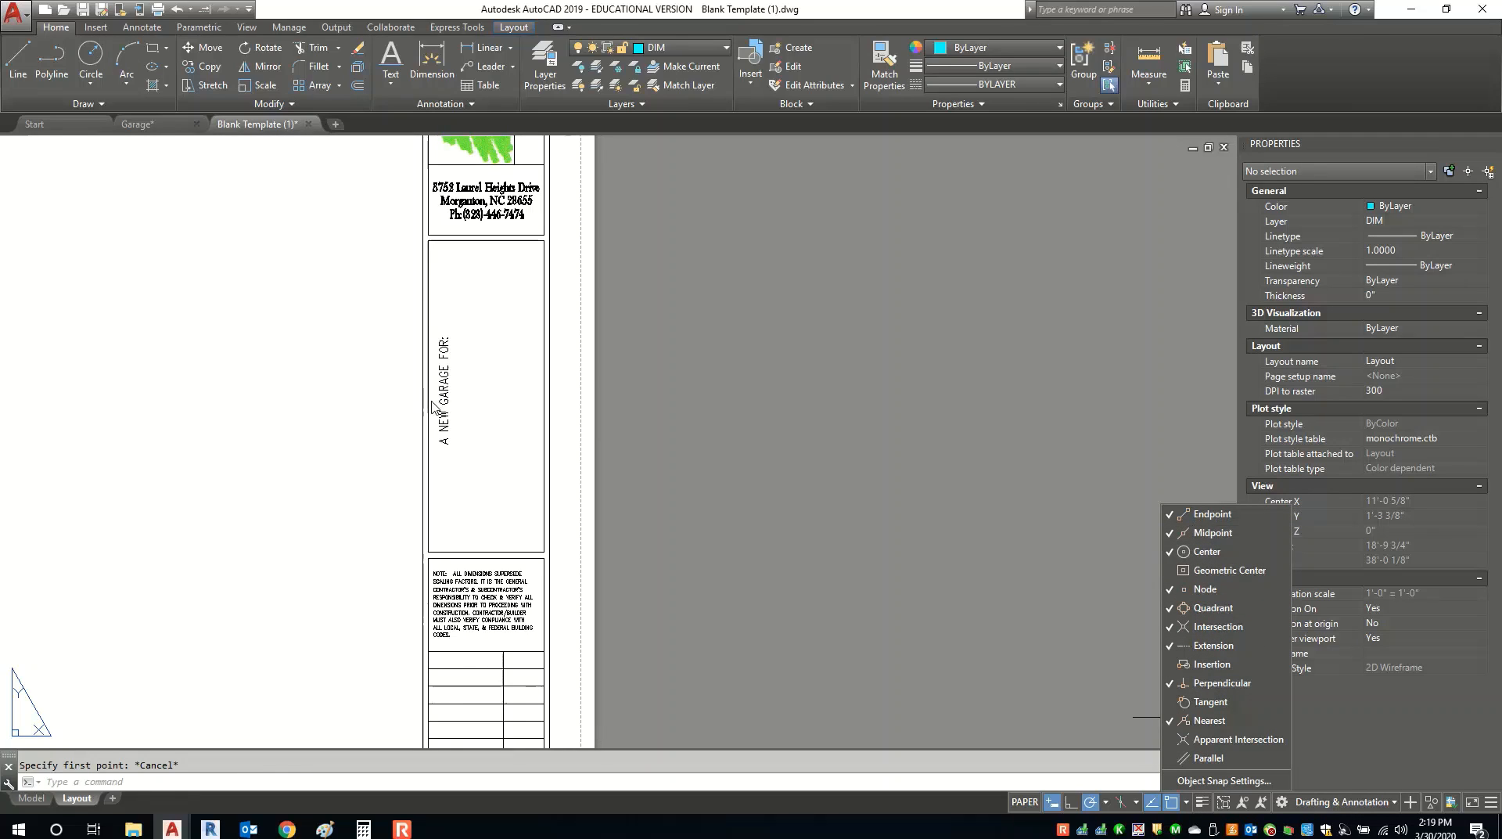
{"action": "left_click", "coordinate": [28, 64]}
{"action": "left_click", "coordinate": [428, 397]}
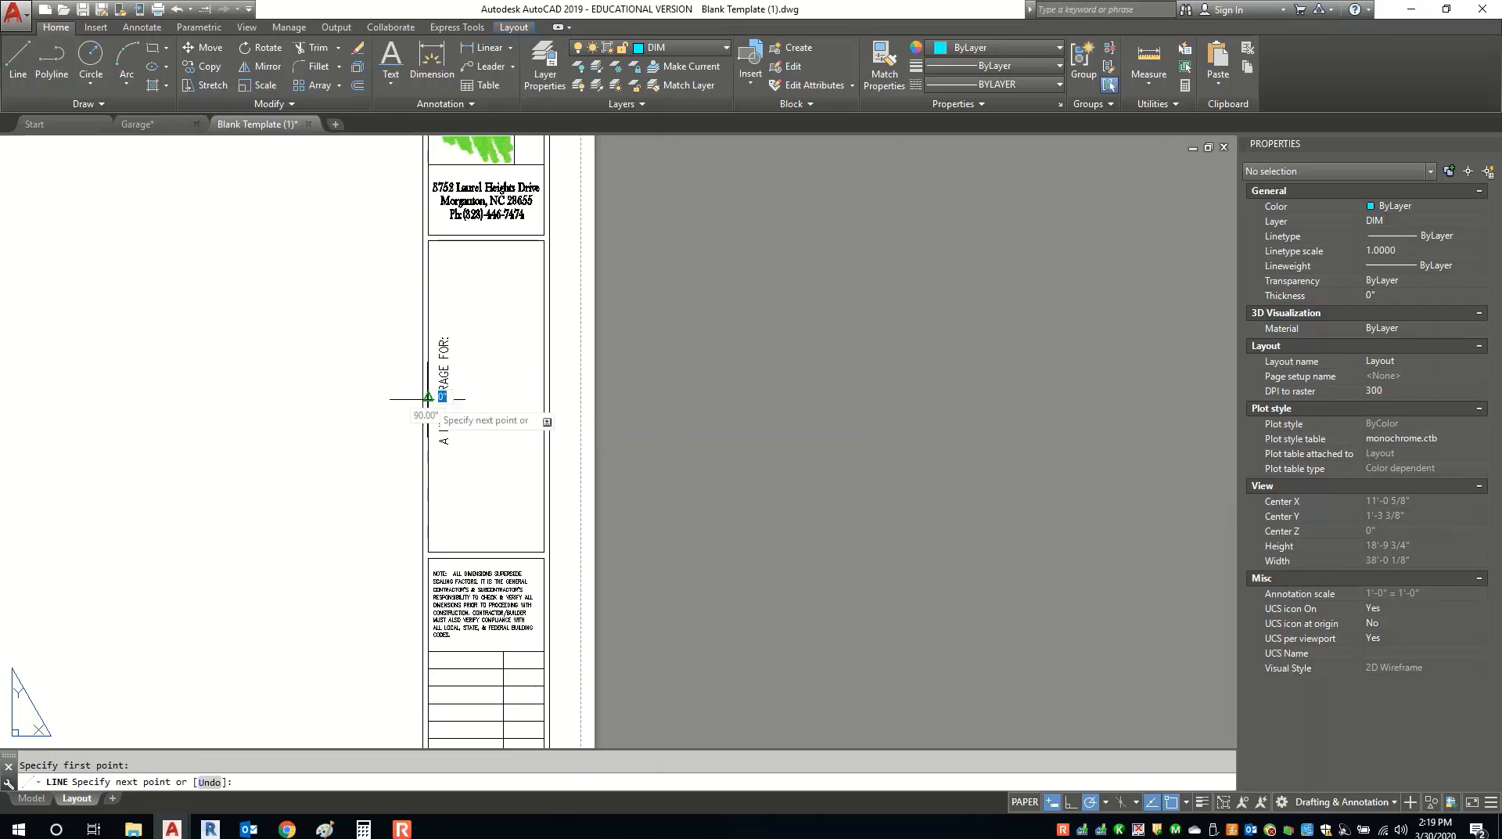
{"action": "left_click", "coordinate": [543, 396]}
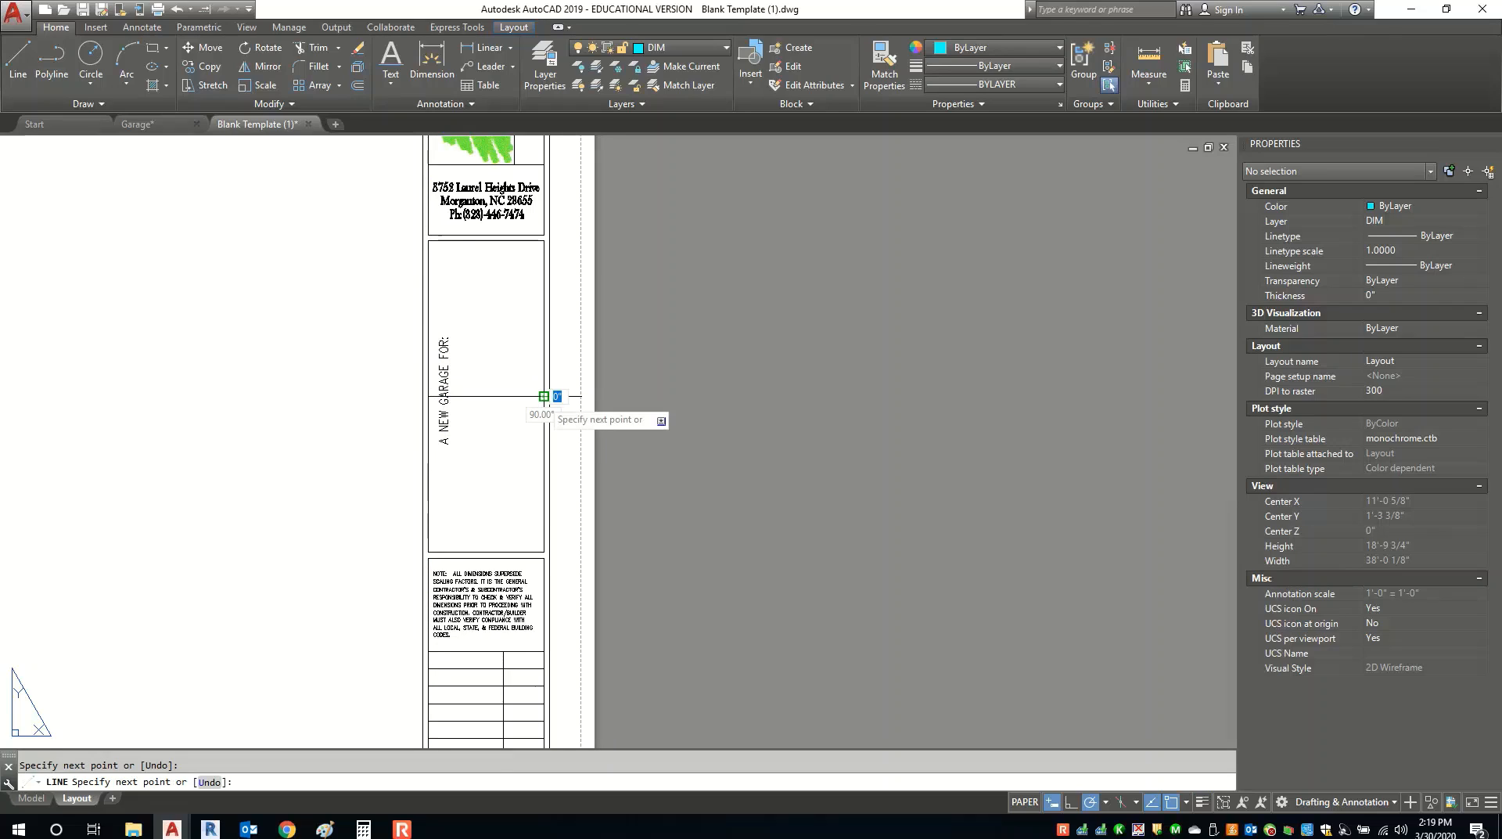
{"action": "key", "text": "Return"}
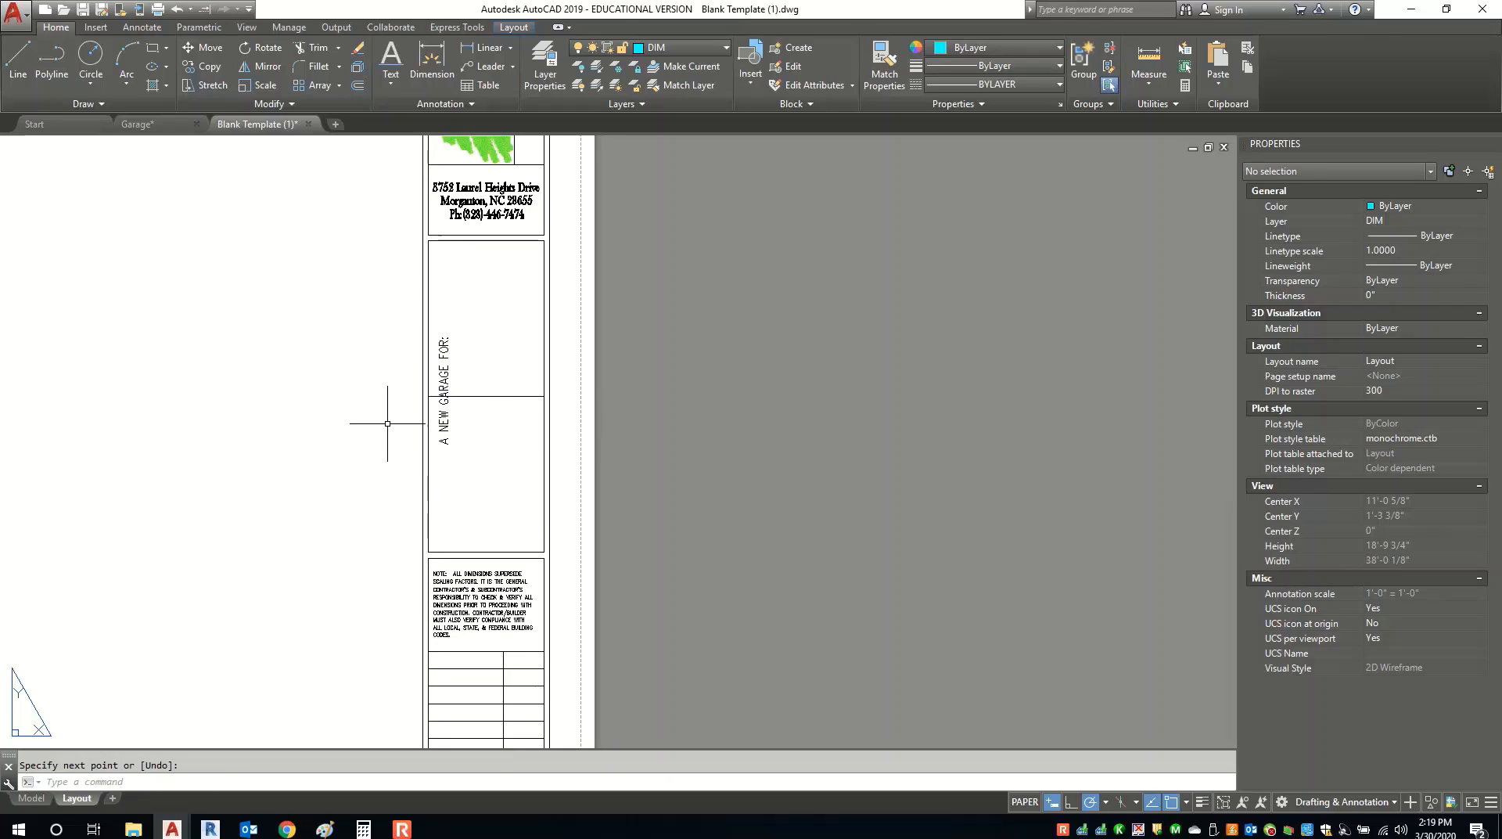
{"action": "left_click", "coordinate": [443, 407]}
{"action": "scroll", "coordinate": [444, 399], "scroll_direction": "up", "scroll_amount": 5}
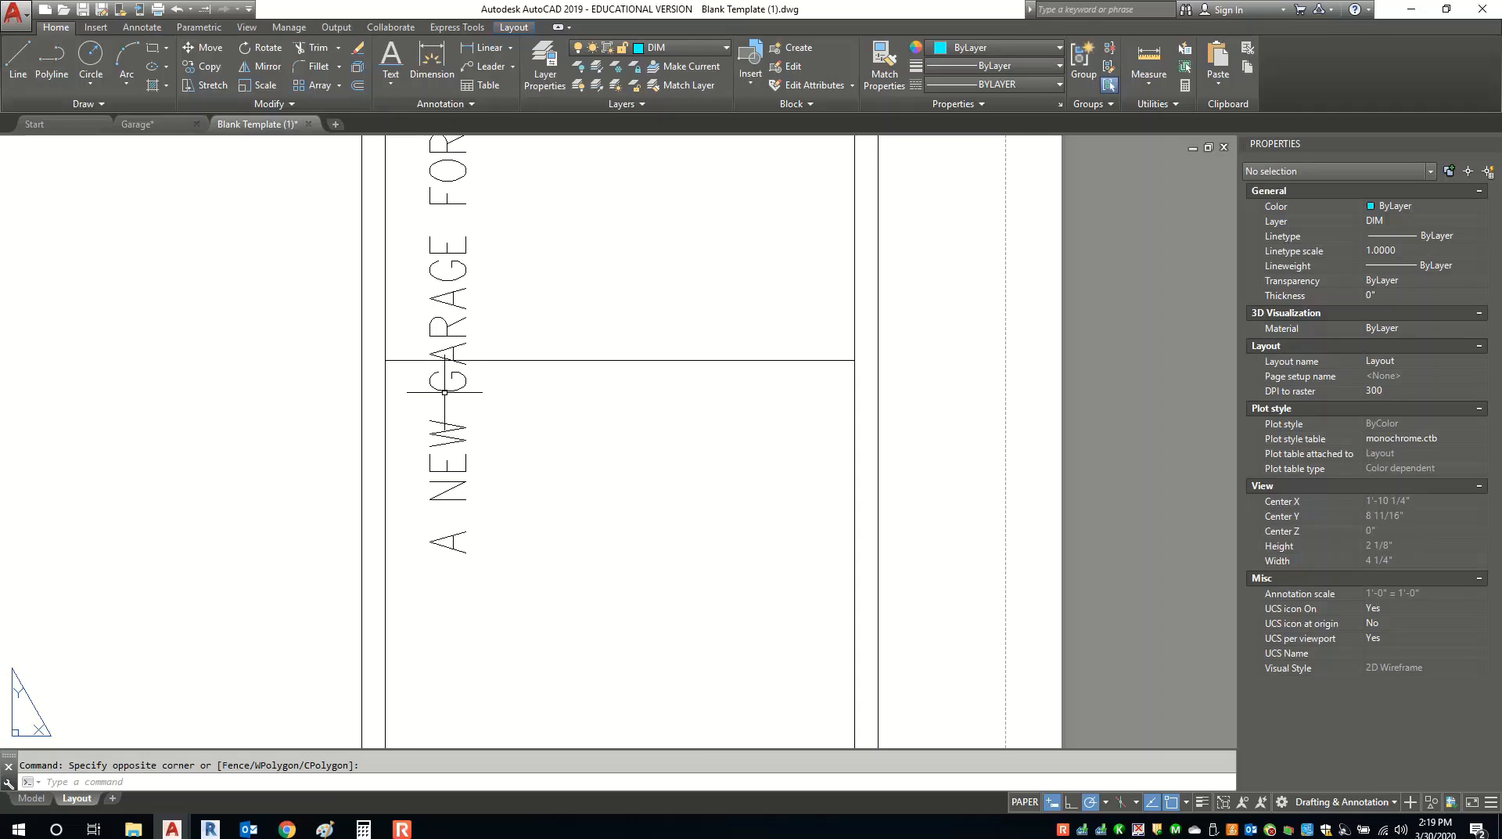
{"action": "left_click", "coordinate": [460, 332]}
{"action": "left_click", "coordinate": [466, 337]}
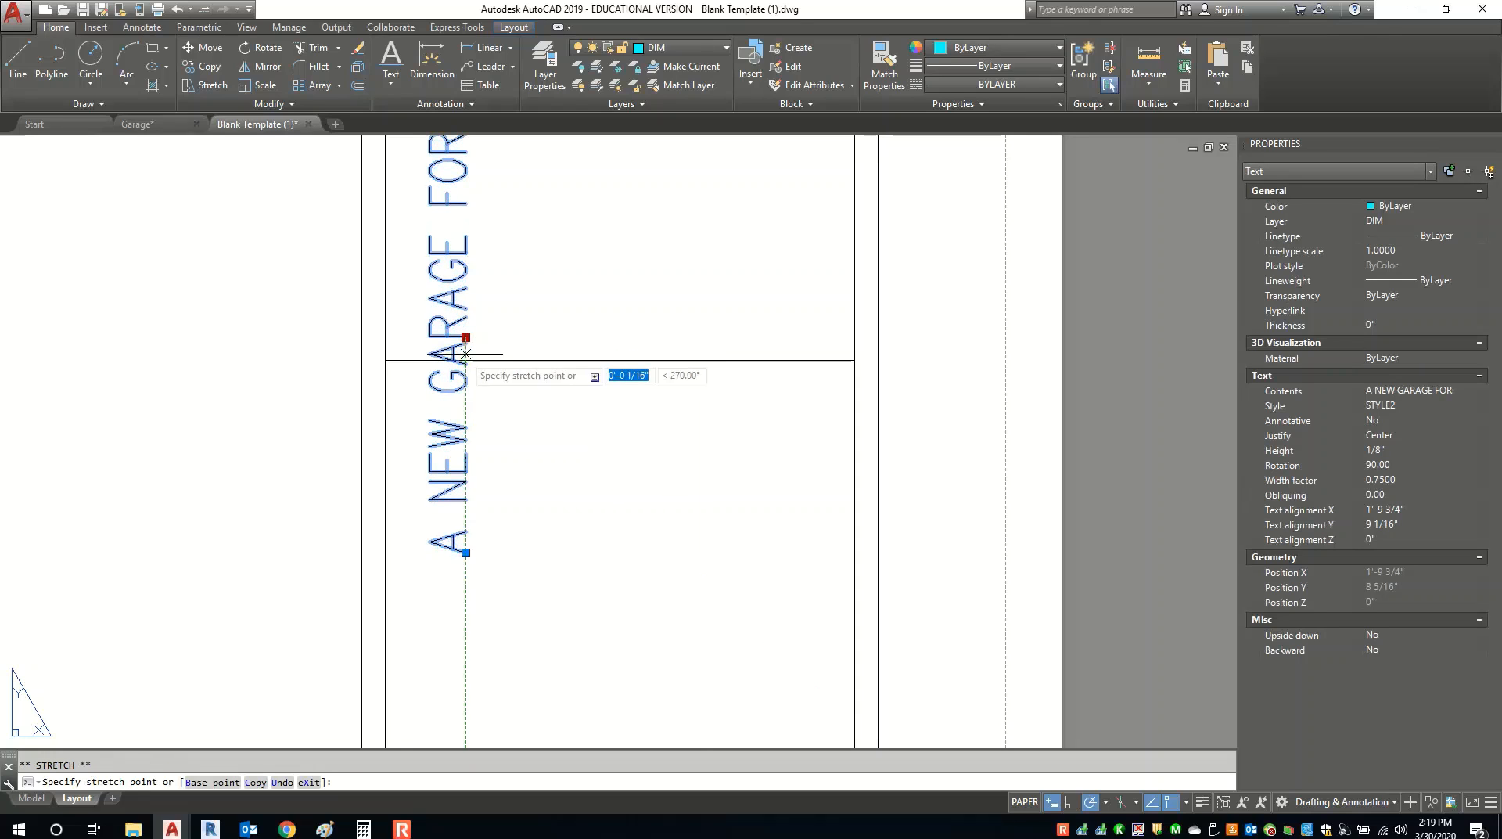
{"action": "key", "text": "Escape"}
{"action": "key", "text": "Escape"}
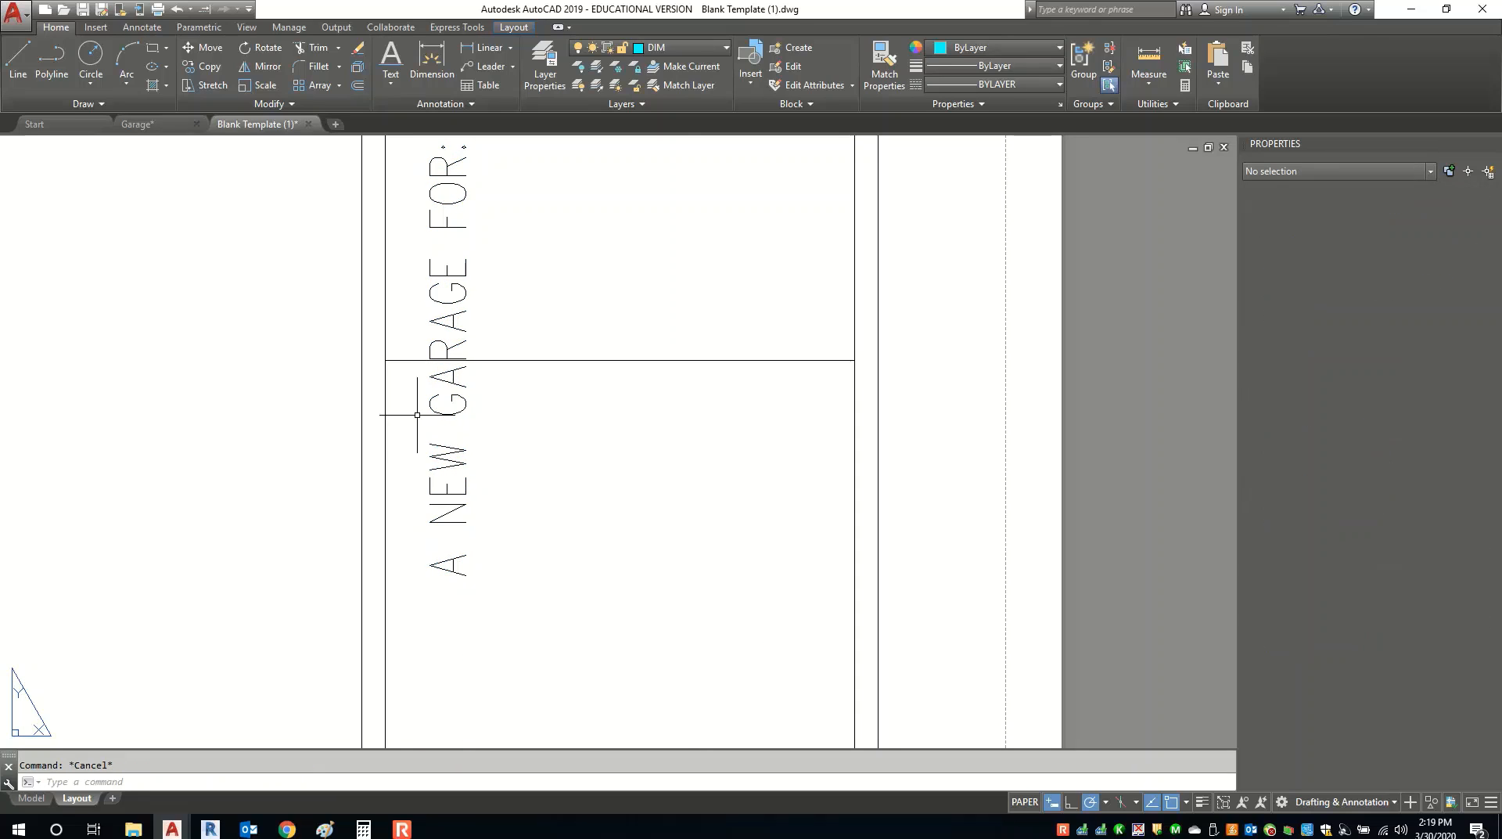
{"action": "scroll", "coordinate": [417, 414], "scroll_direction": "down", "scroll_amount": 4}
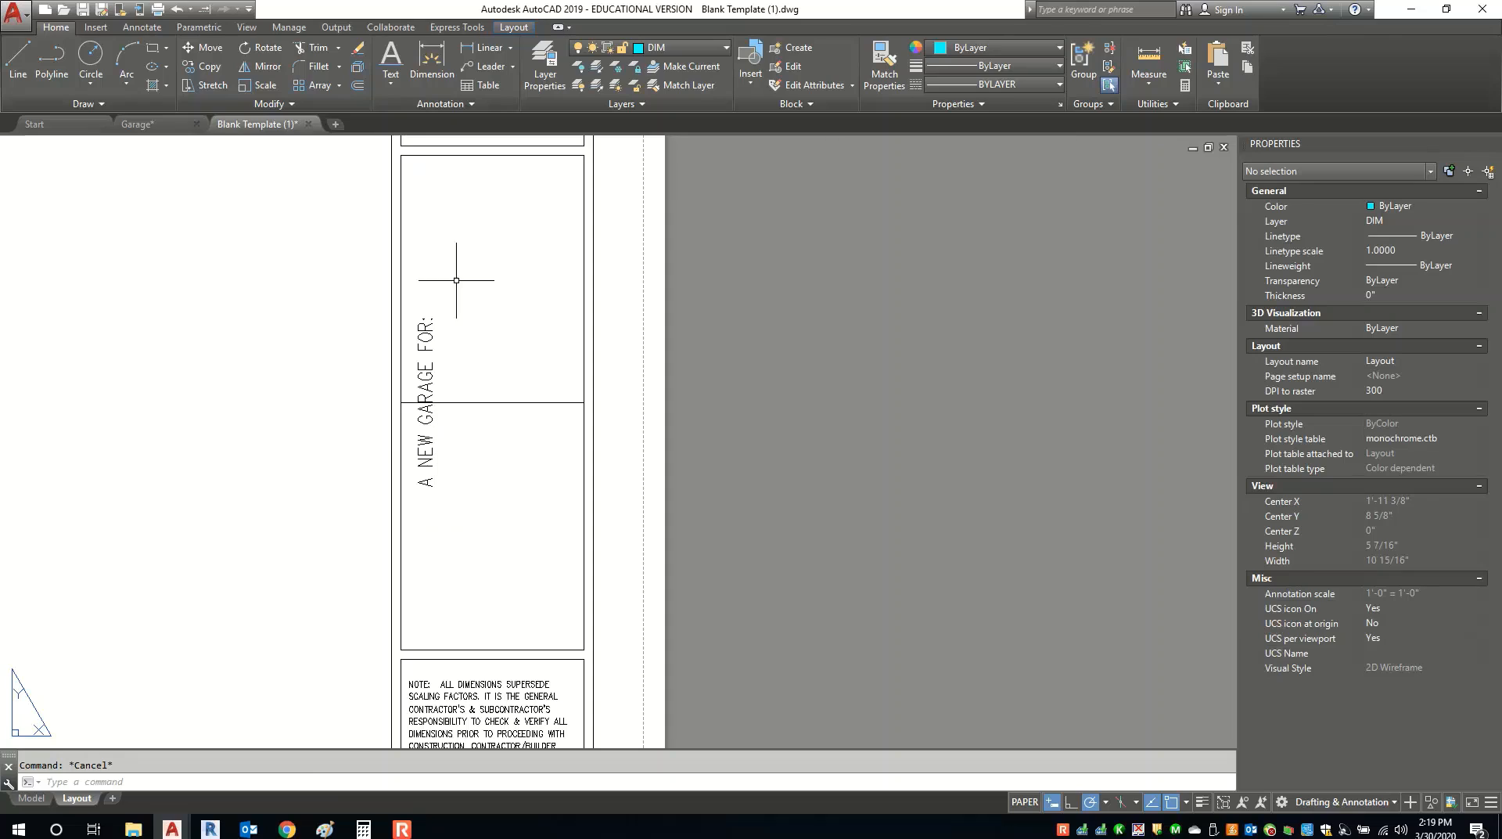
Begin a new single-line text centred left of the title block at 90° rotation.
{"action": "left_click", "coordinate": [390, 59]}
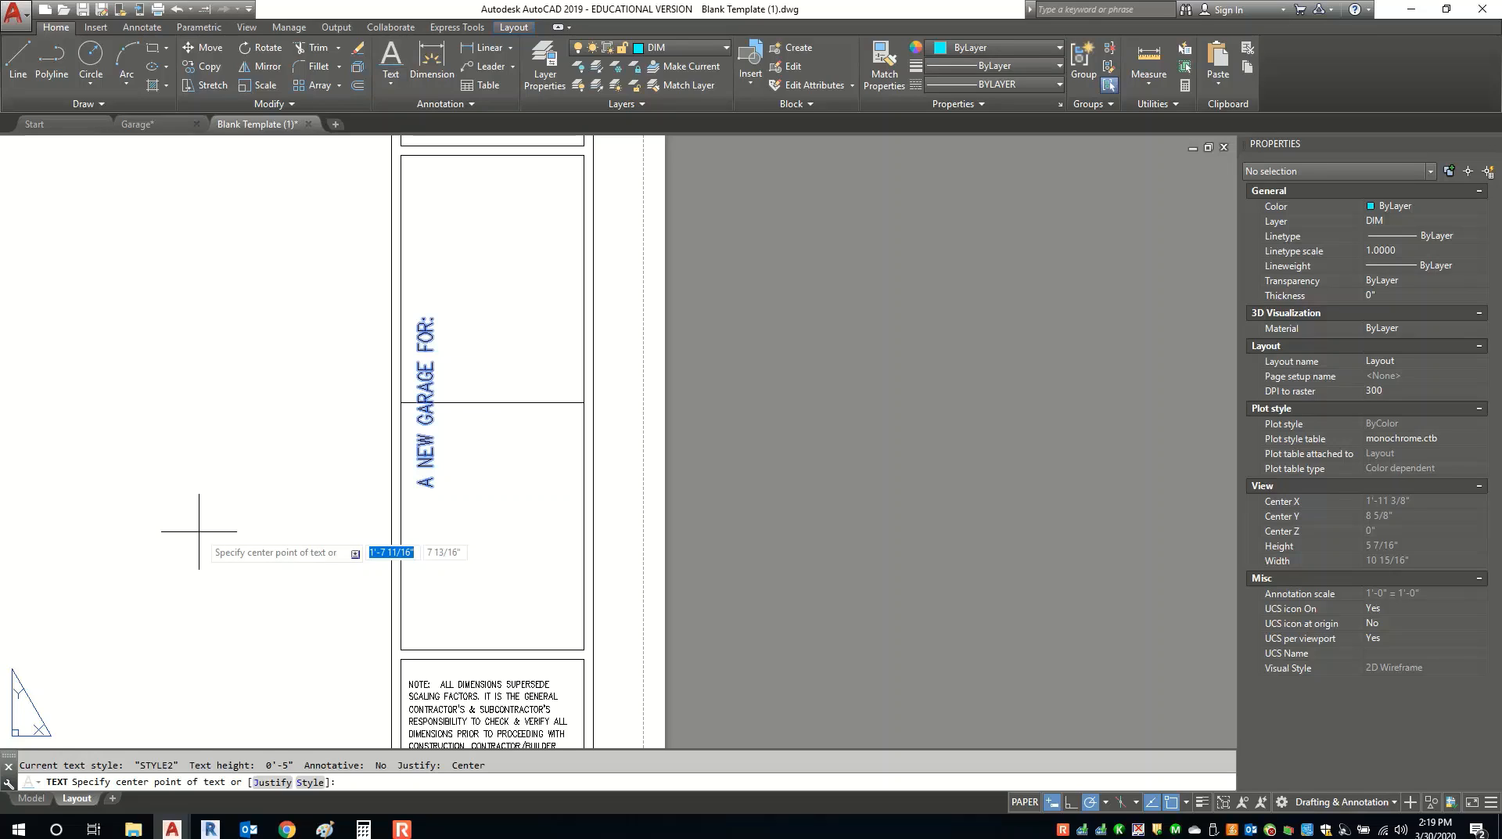
{"action": "left_click", "coordinate": [199, 531]}
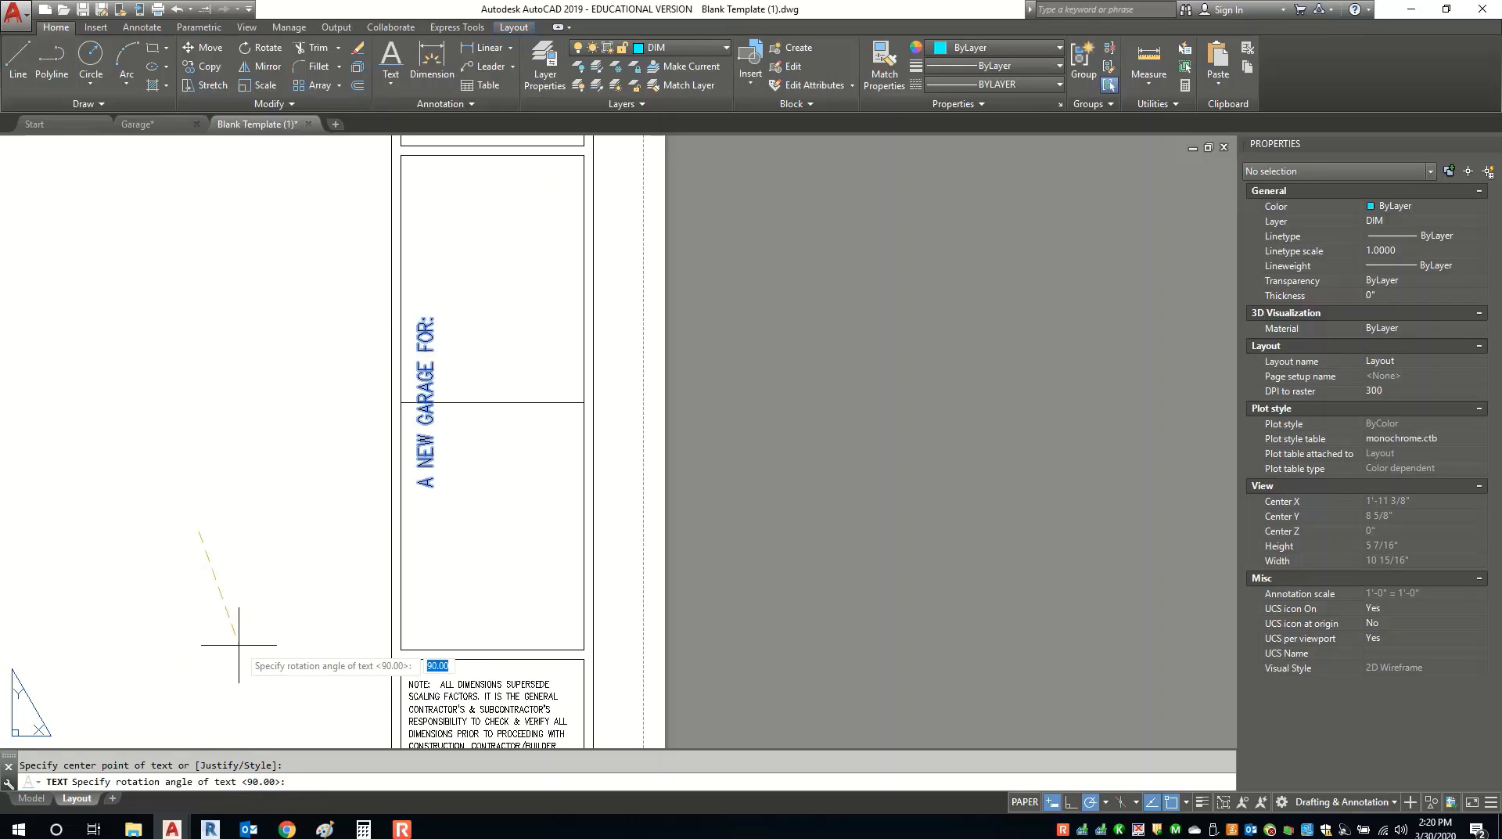
{"action": "key", "text": "Return"}
{"action": "scroll", "coordinate": [253, 683], "scroll_direction": "down", "scroll_amount": 1}
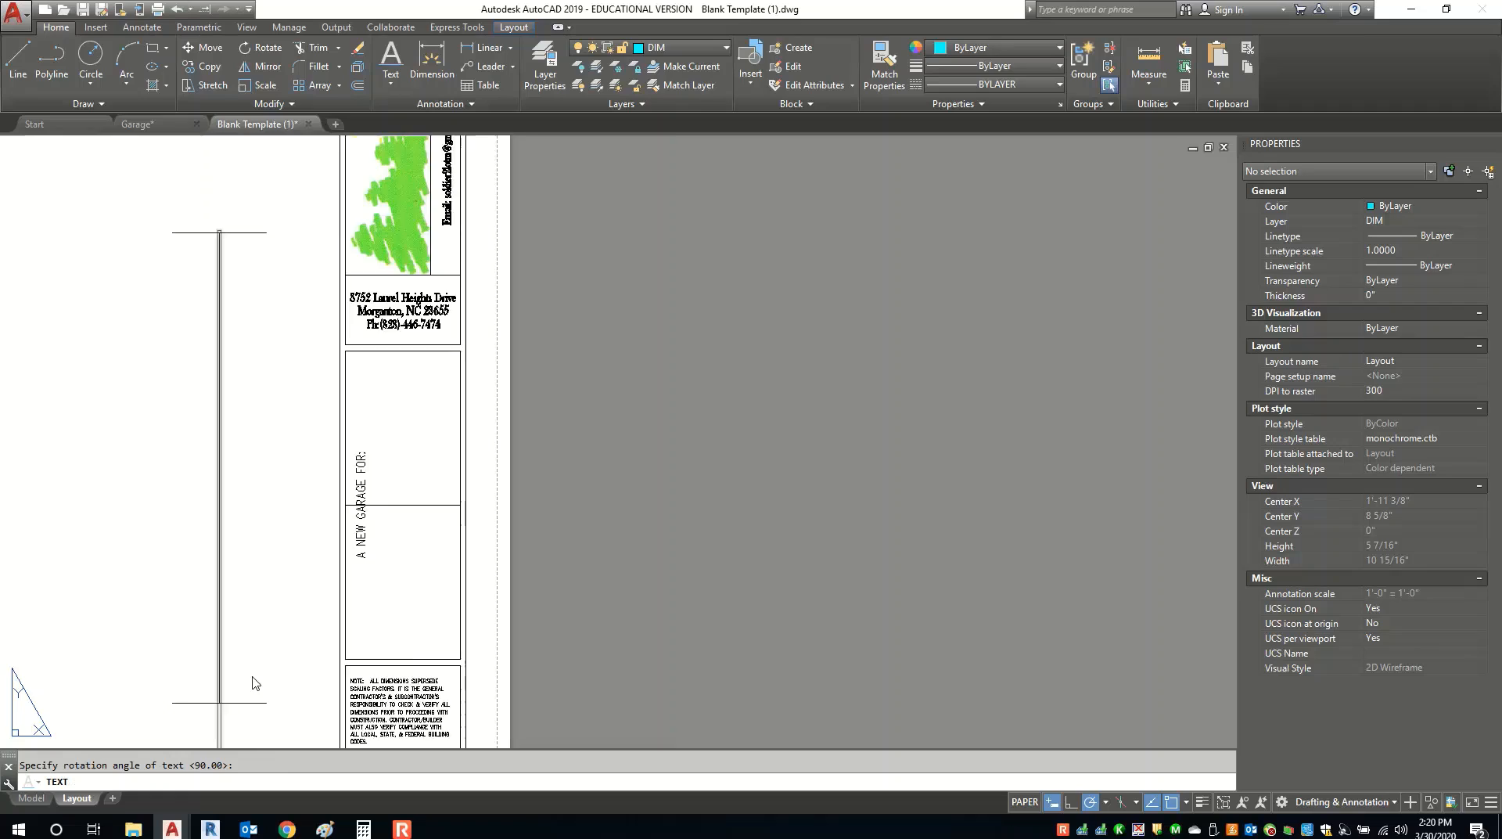
{"action": "scroll", "coordinate": [255, 681], "scroll_direction": "down", "scroll_amount": 4}
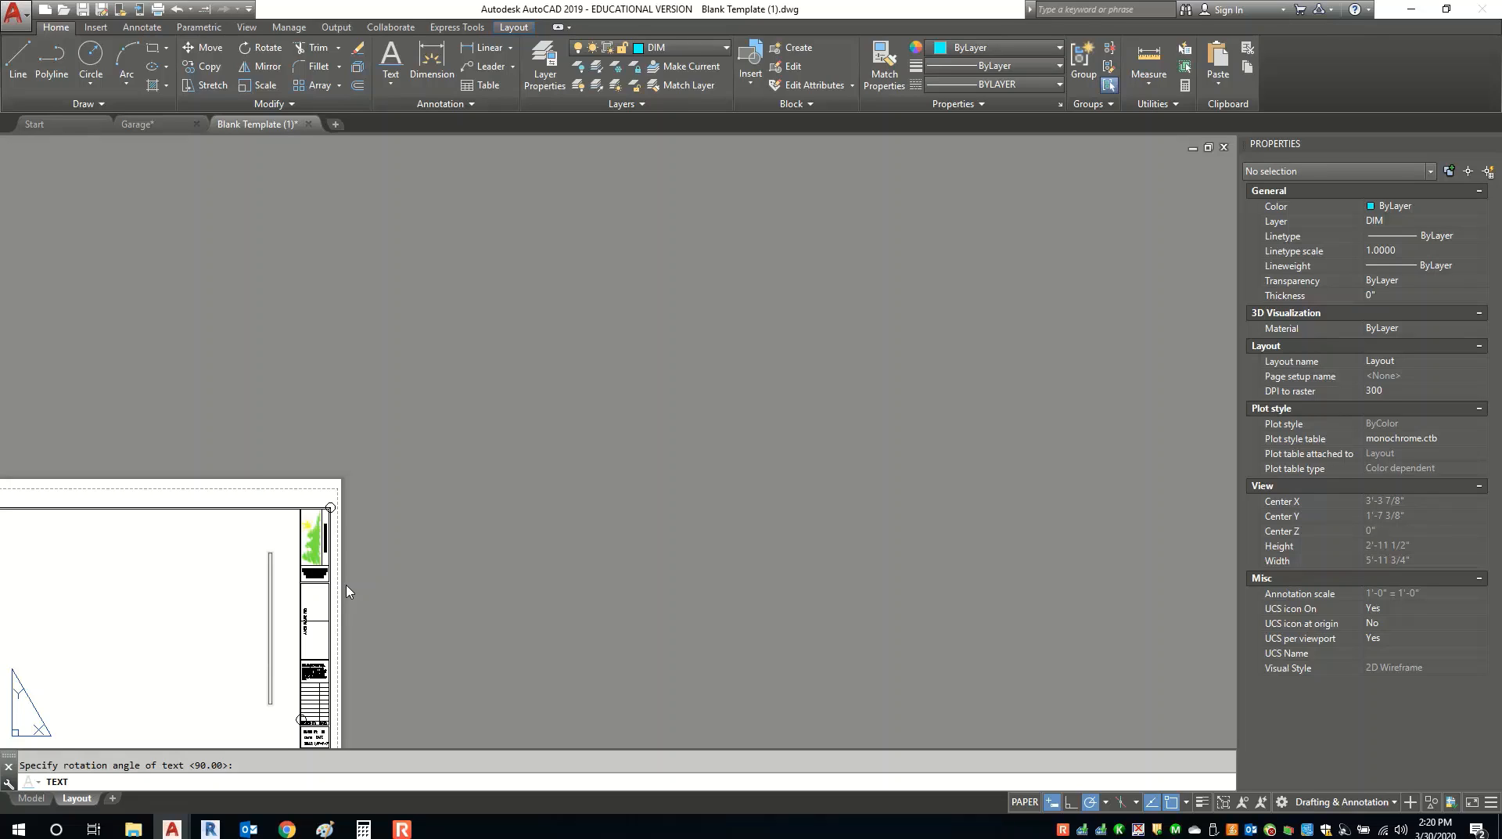
Type the client's full name as the vertical text line, then select it.
{"action": "key", "text": "Return"}
{"action": "type", "text": "fR"}
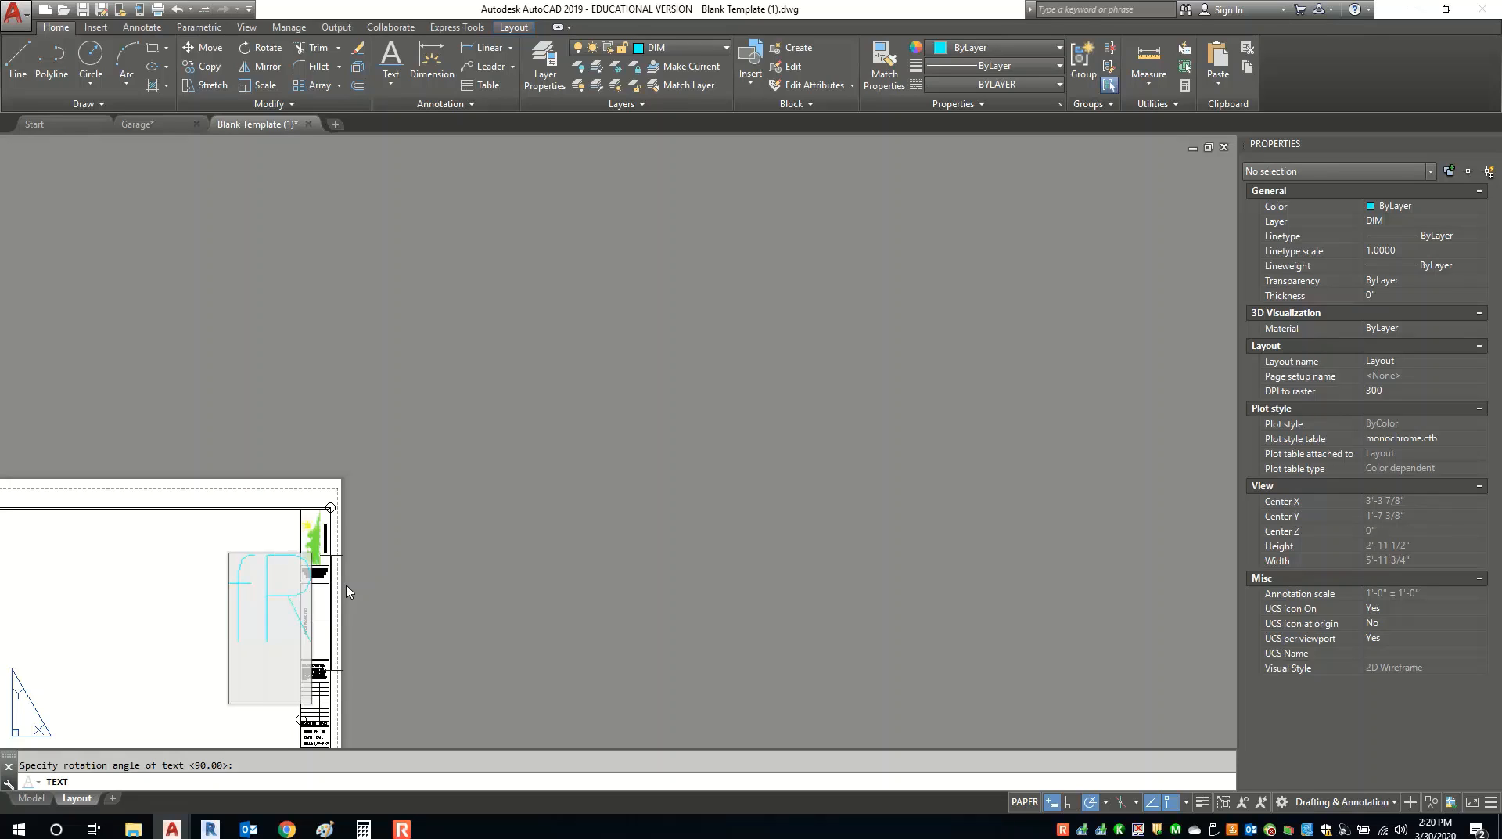
{"action": "type", "text": "ED"}
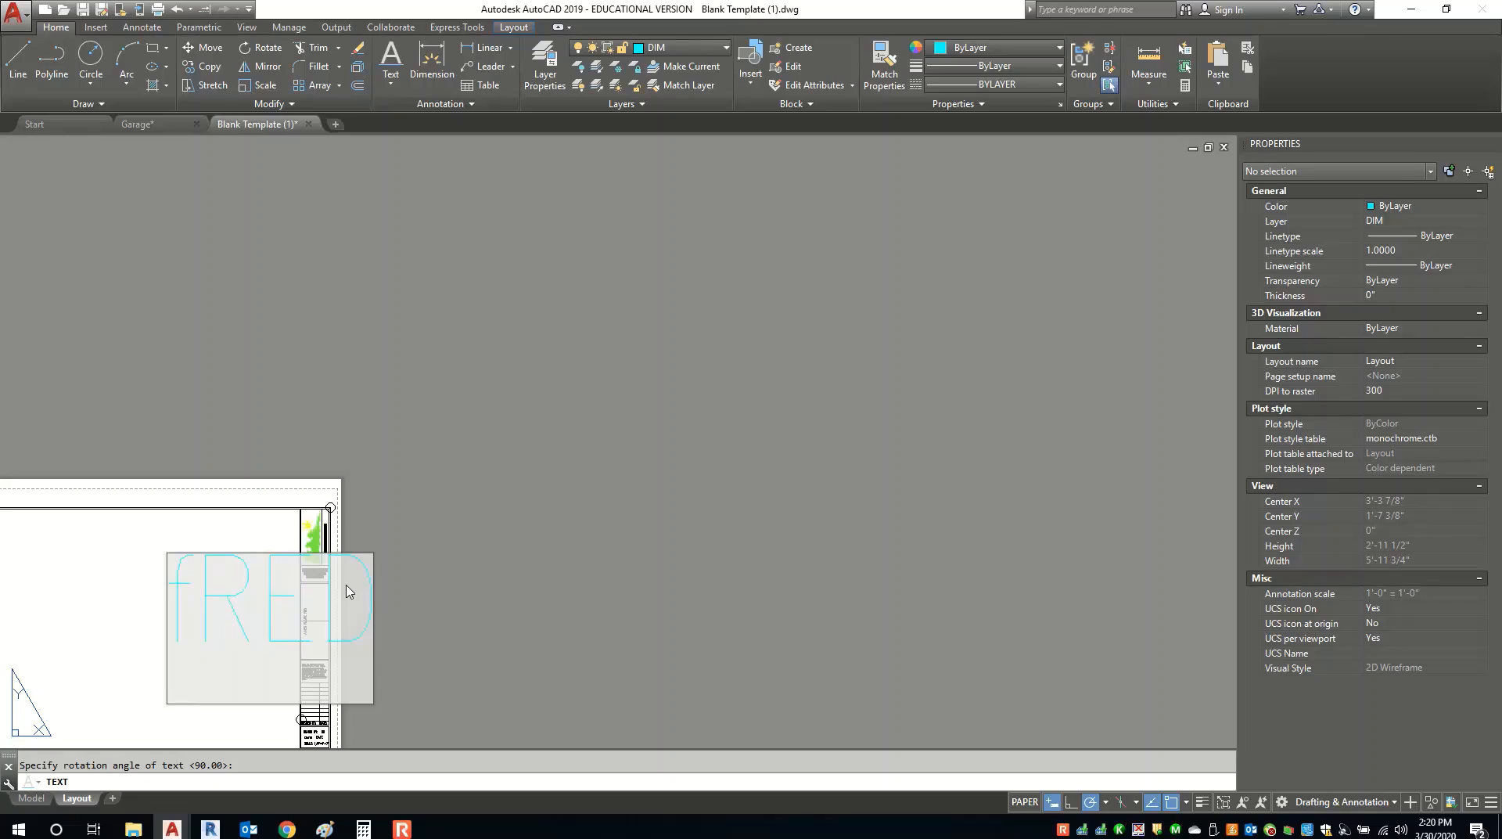
{"action": "key", "text": "BackSpace"}
{"action": "key", "text": "BackSpace"}
{"action": "key", "text": "BackSpace"}
{"action": "key", "text": "BackSpace"}
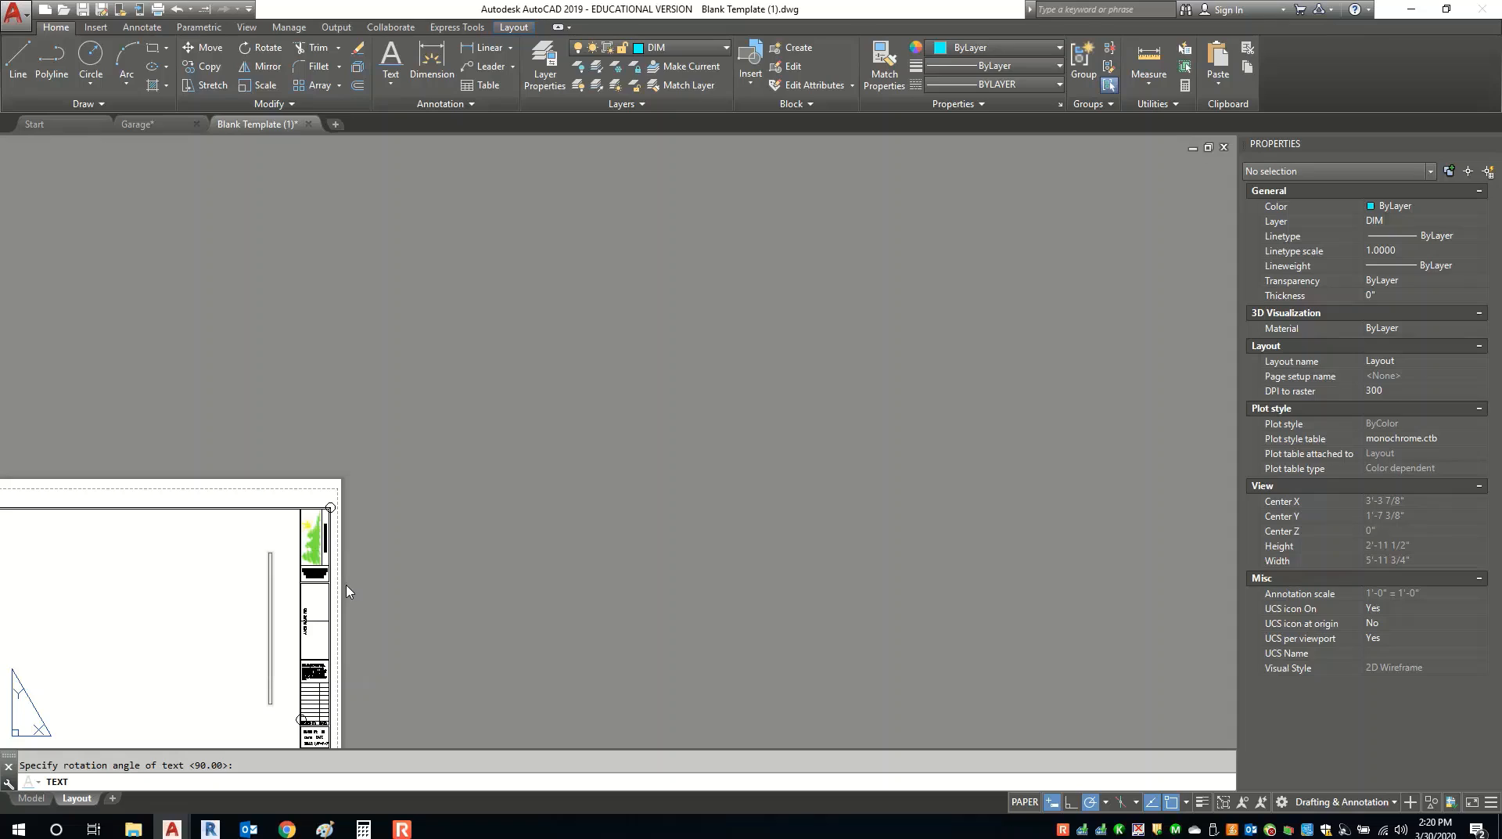
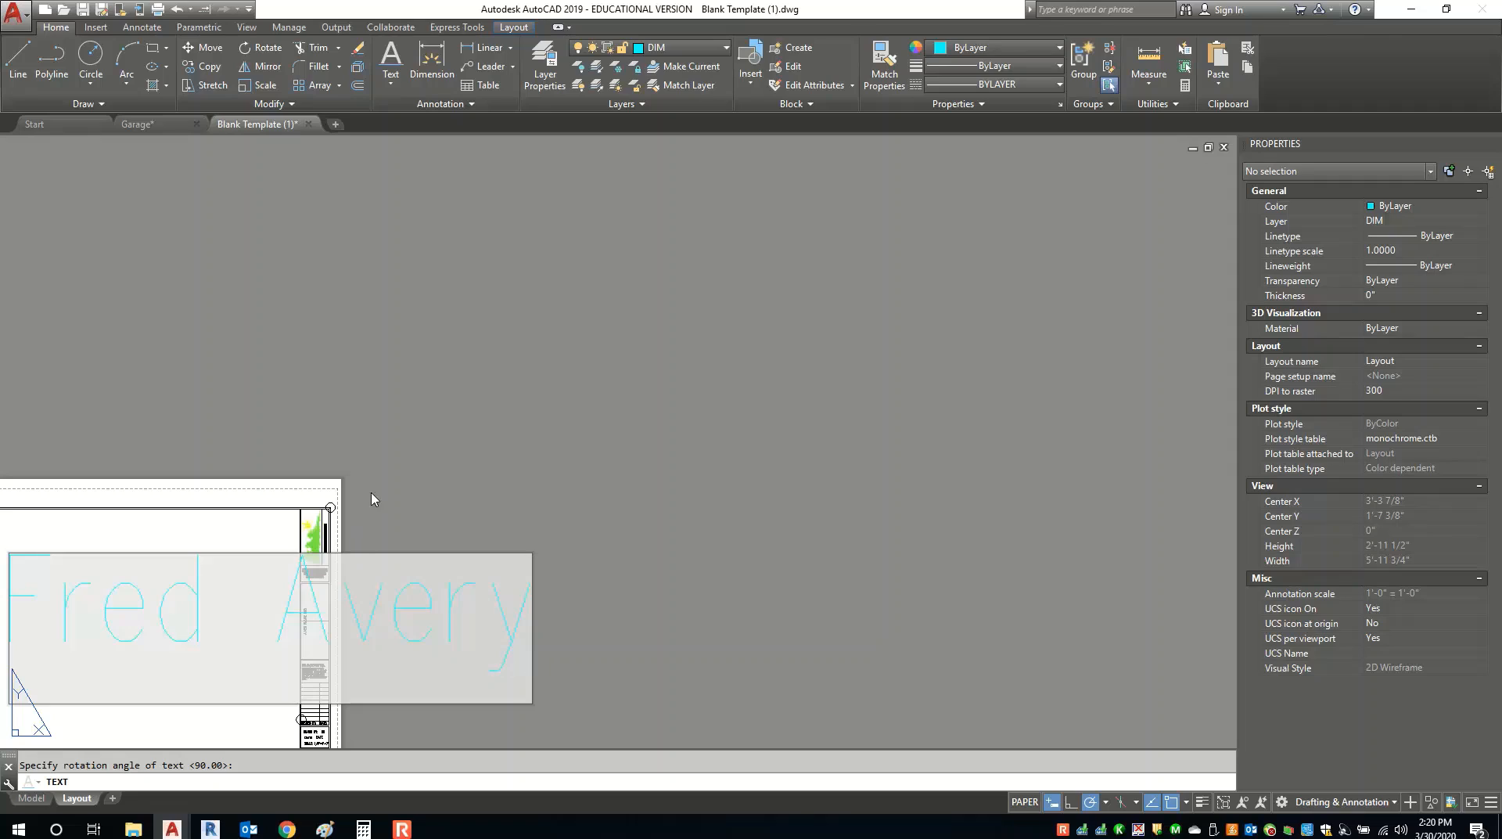
{"action": "left_click", "coordinate": [392, 443]}
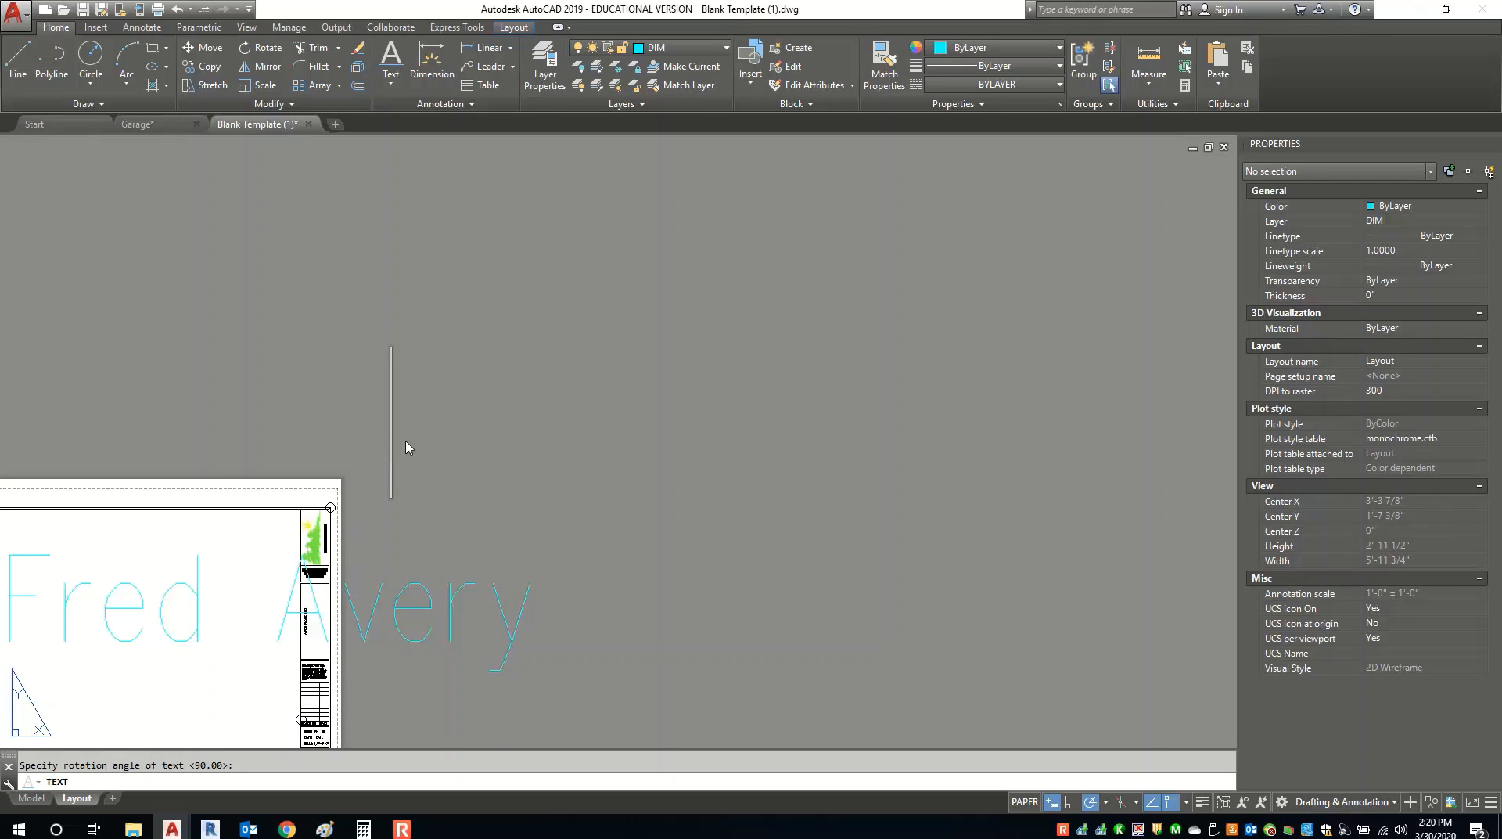
{"action": "key", "text": "Return"}
{"action": "scroll", "coordinate": [319, 352], "scroll_direction": "down", "scroll_amount": 4}
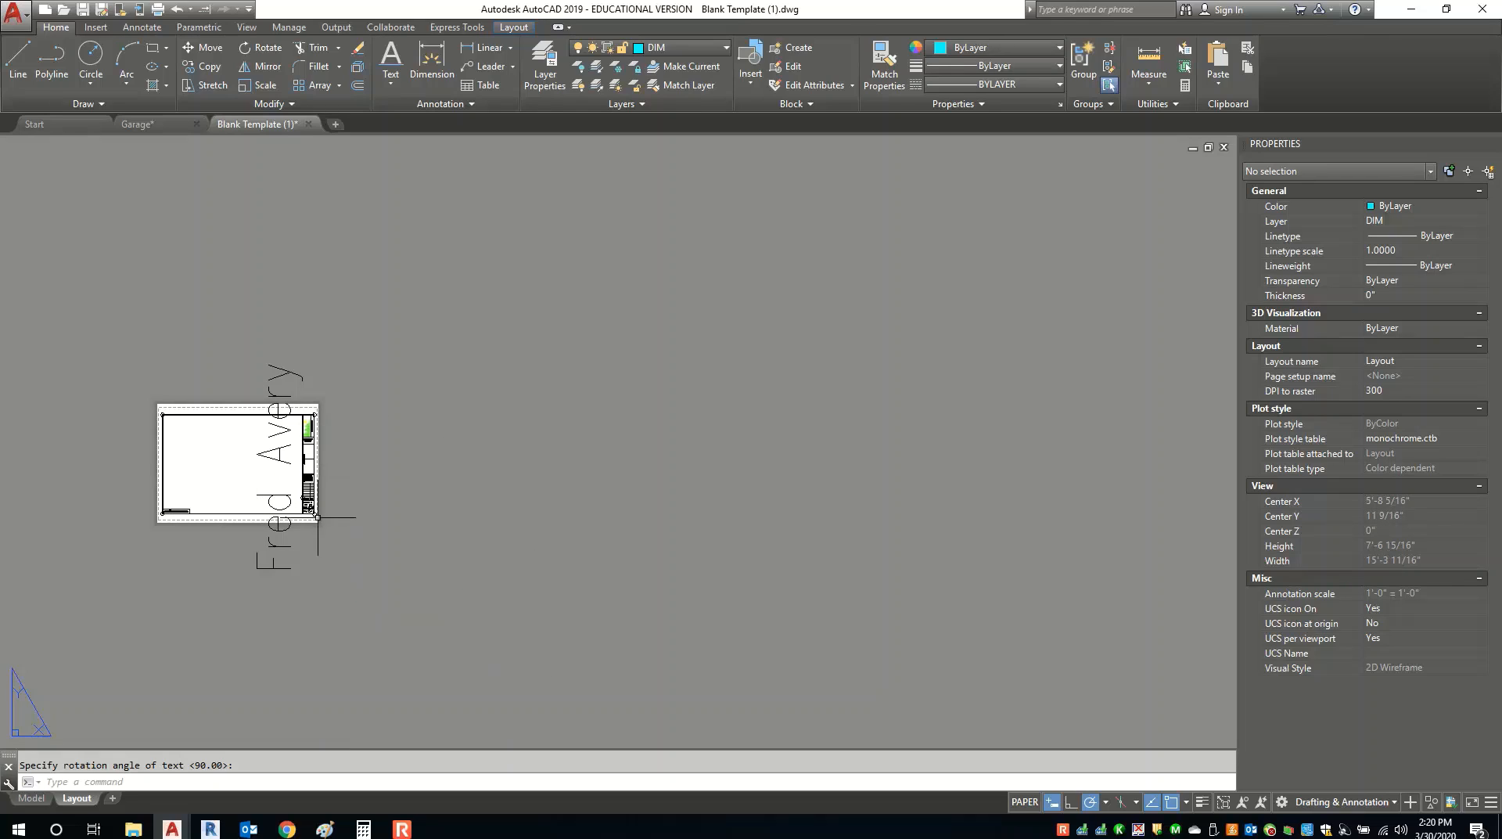
{"action": "left_click", "coordinate": [272, 497]}
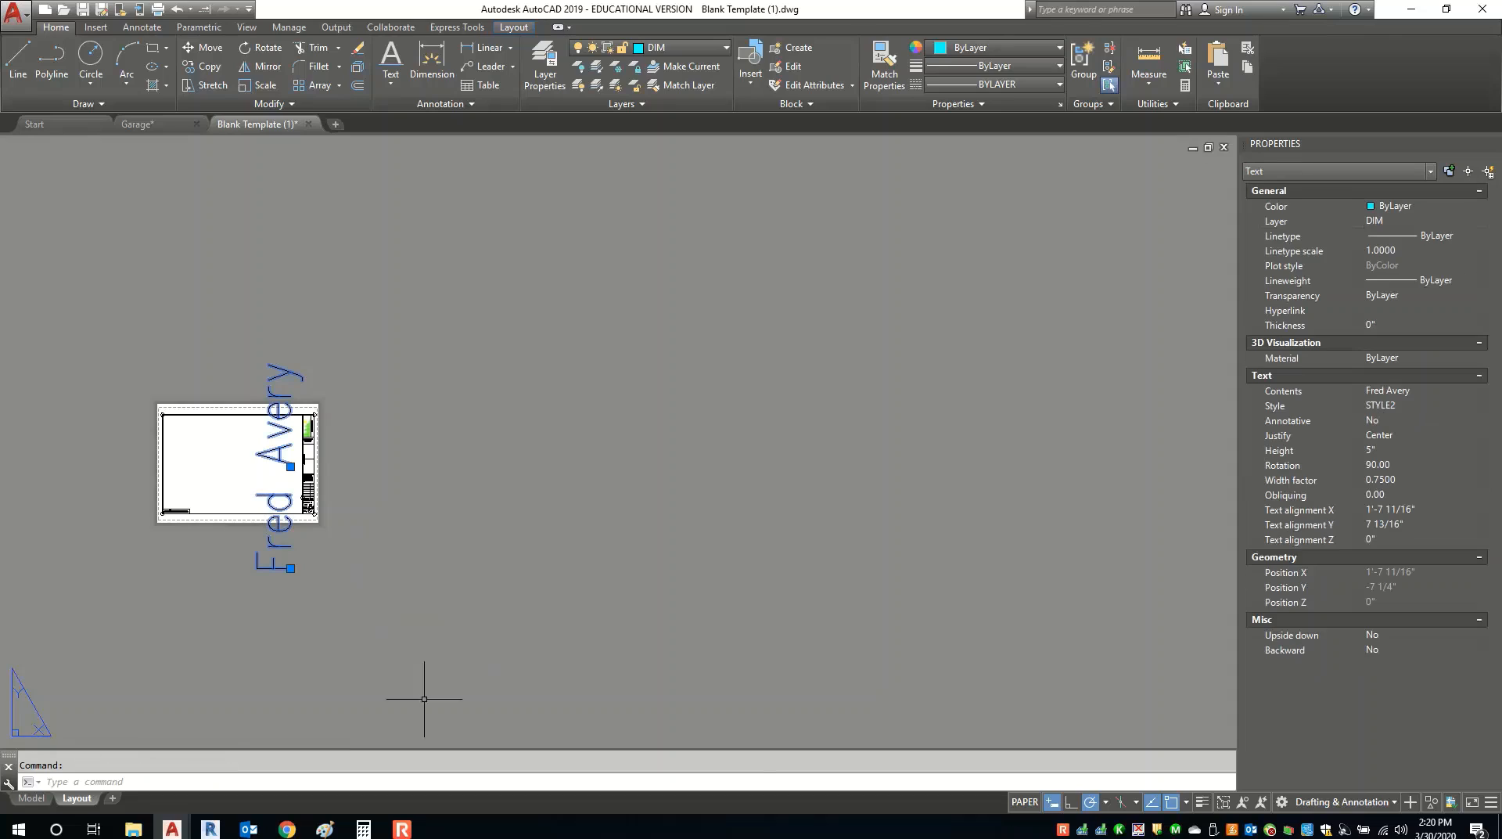
Give the client's name a 1" height and move it onto the title block column.
{"action": "left_click", "coordinate": [1398, 452]}
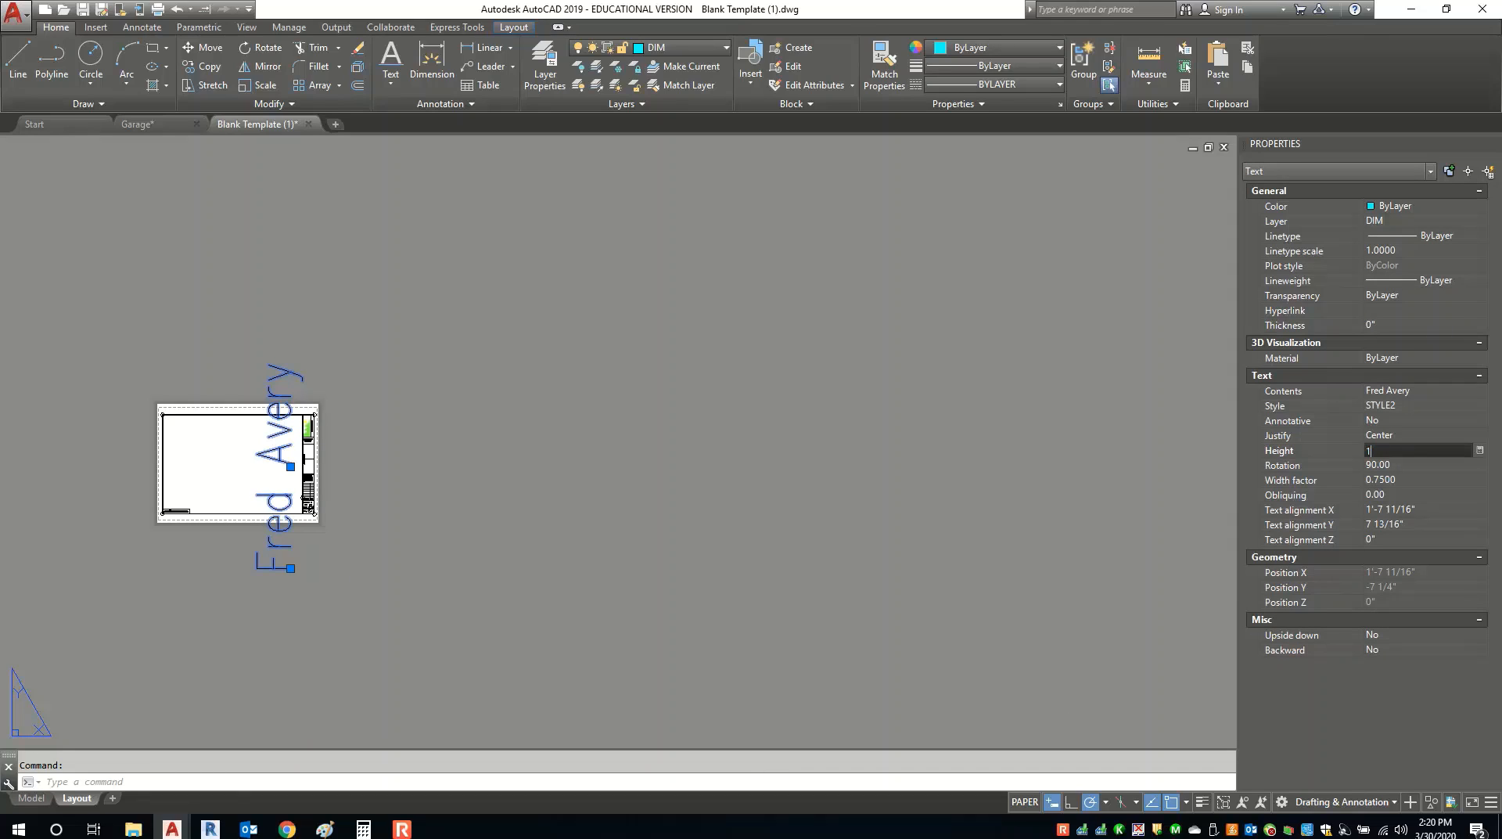
{"action": "type", "text": "1\""}
{"action": "key", "text": "Tab"}
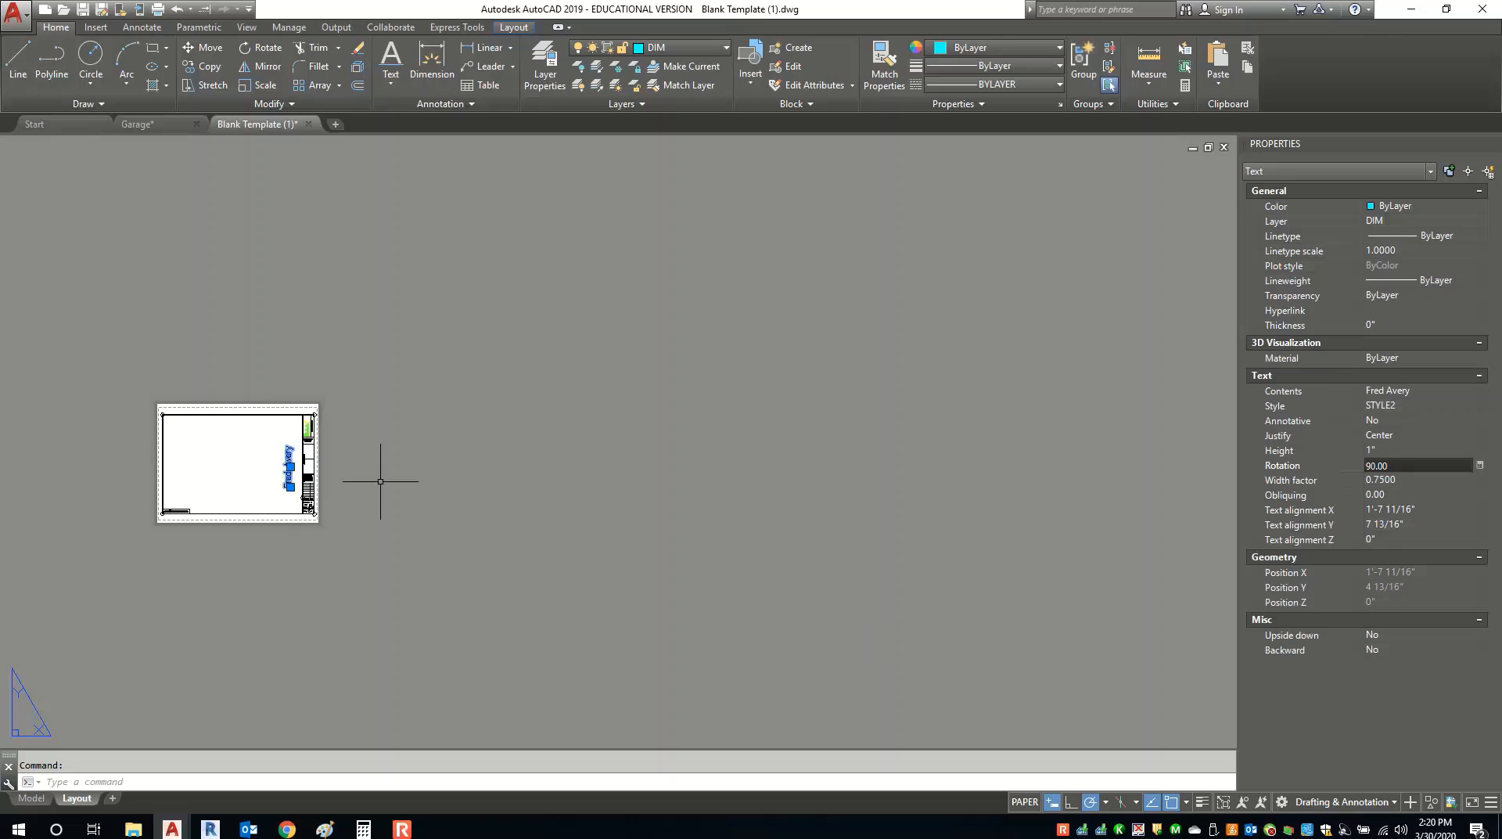
{"action": "scroll", "coordinate": [212, 458], "scroll_direction": "up", "scroll_amount": 1}
{"action": "scroll", "coordinate": [258, 452], "scroll_direction": "up", "scroll_amount": 2}
{"action": "left_click", "coordinate": [462, 501]}
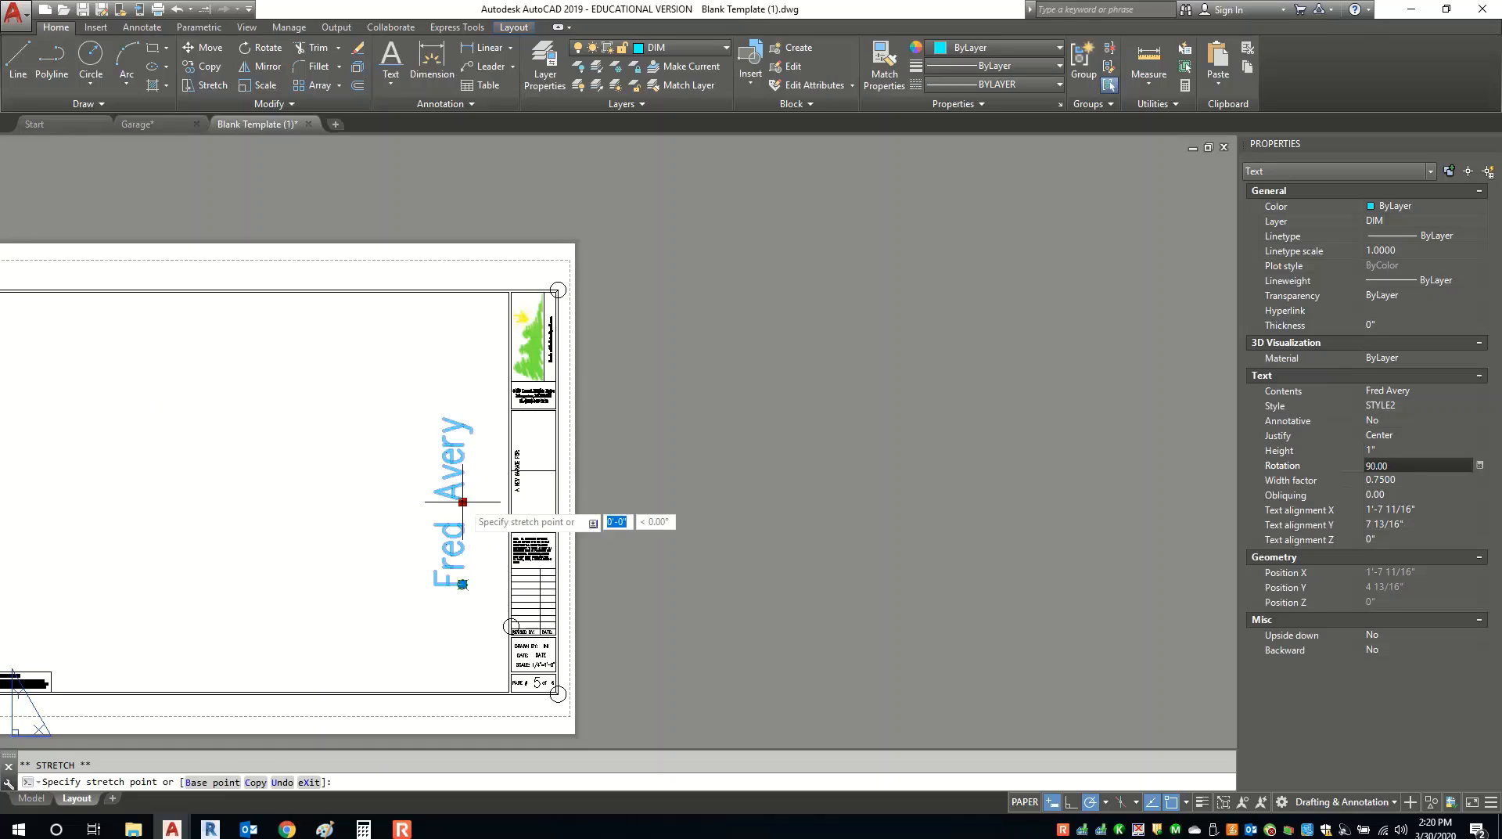
{"action": "left_click", "coordinate": [541, 470]}
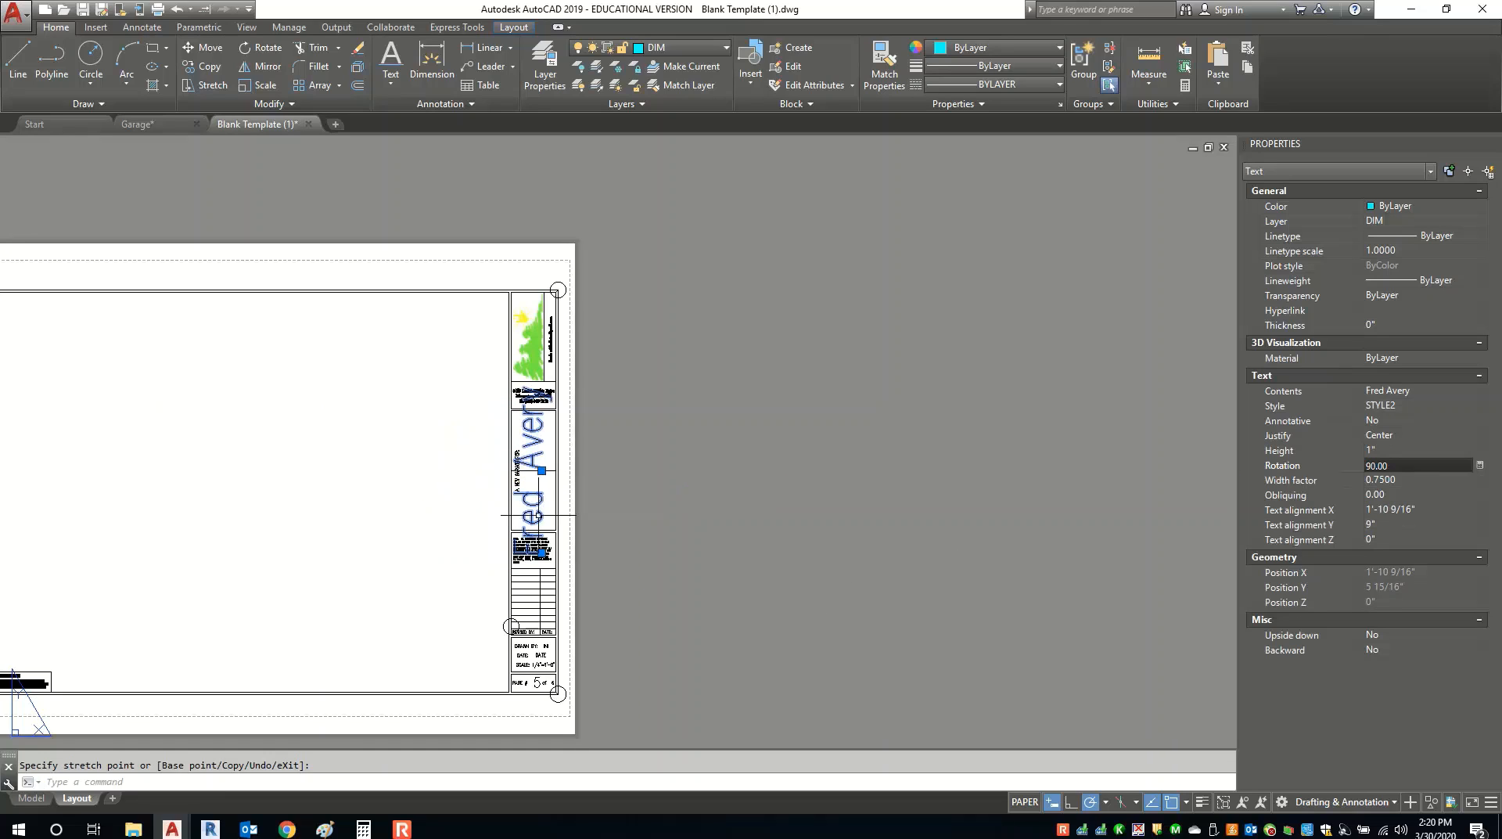
Try 3/4" and 1/2" heights for the name, settling on 5/8".
{"action": "left_click", "coordinate": [1404, 451]}
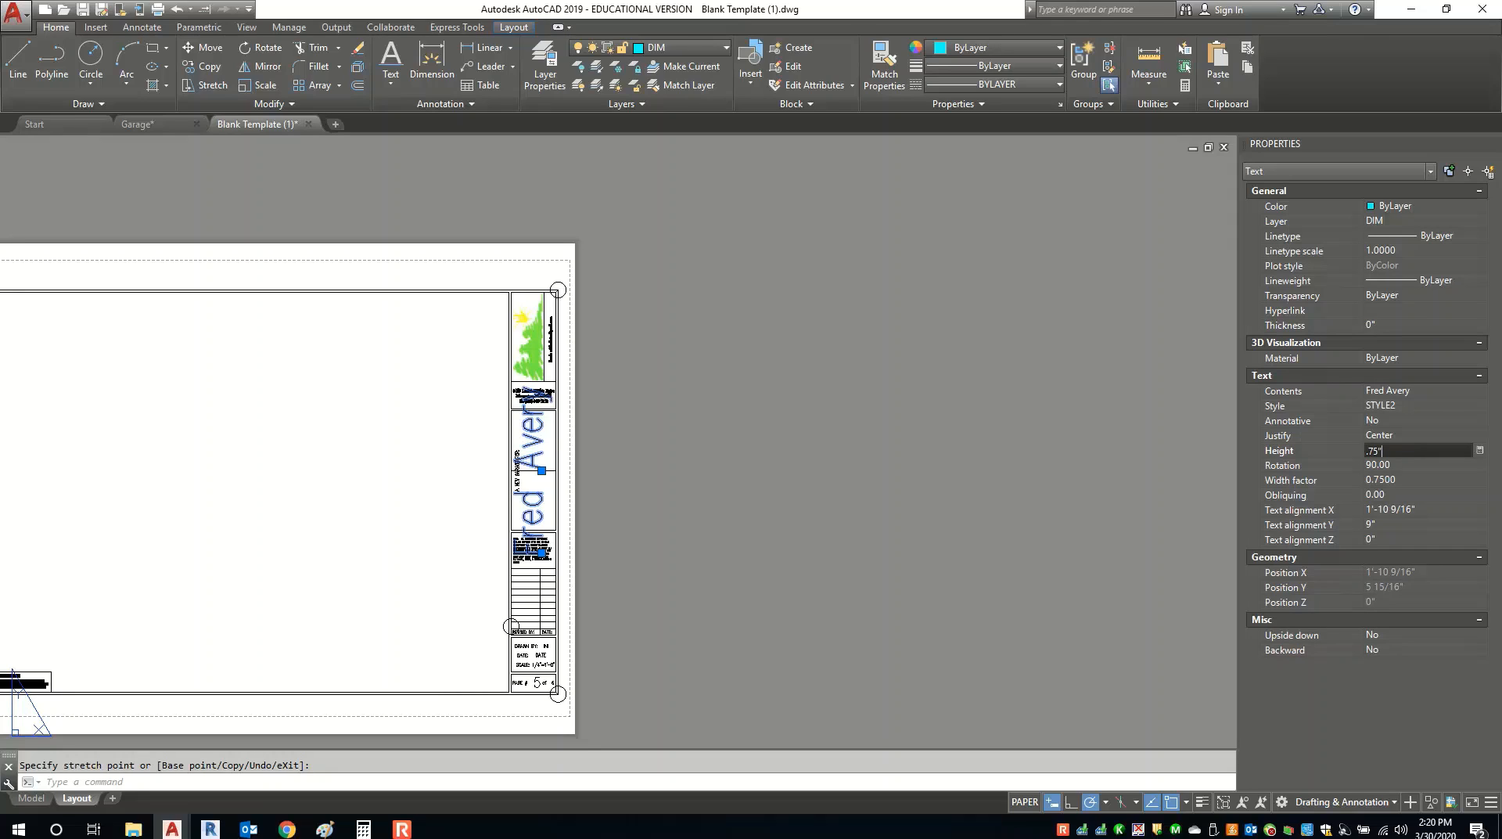
{"action": "type", "text": ".75\""}
{"action": "key", "text": "Return"}
{"action": "scroll", "coordinate": [890, 445], "scroll_direction": "up", "scroll_amount": 2}
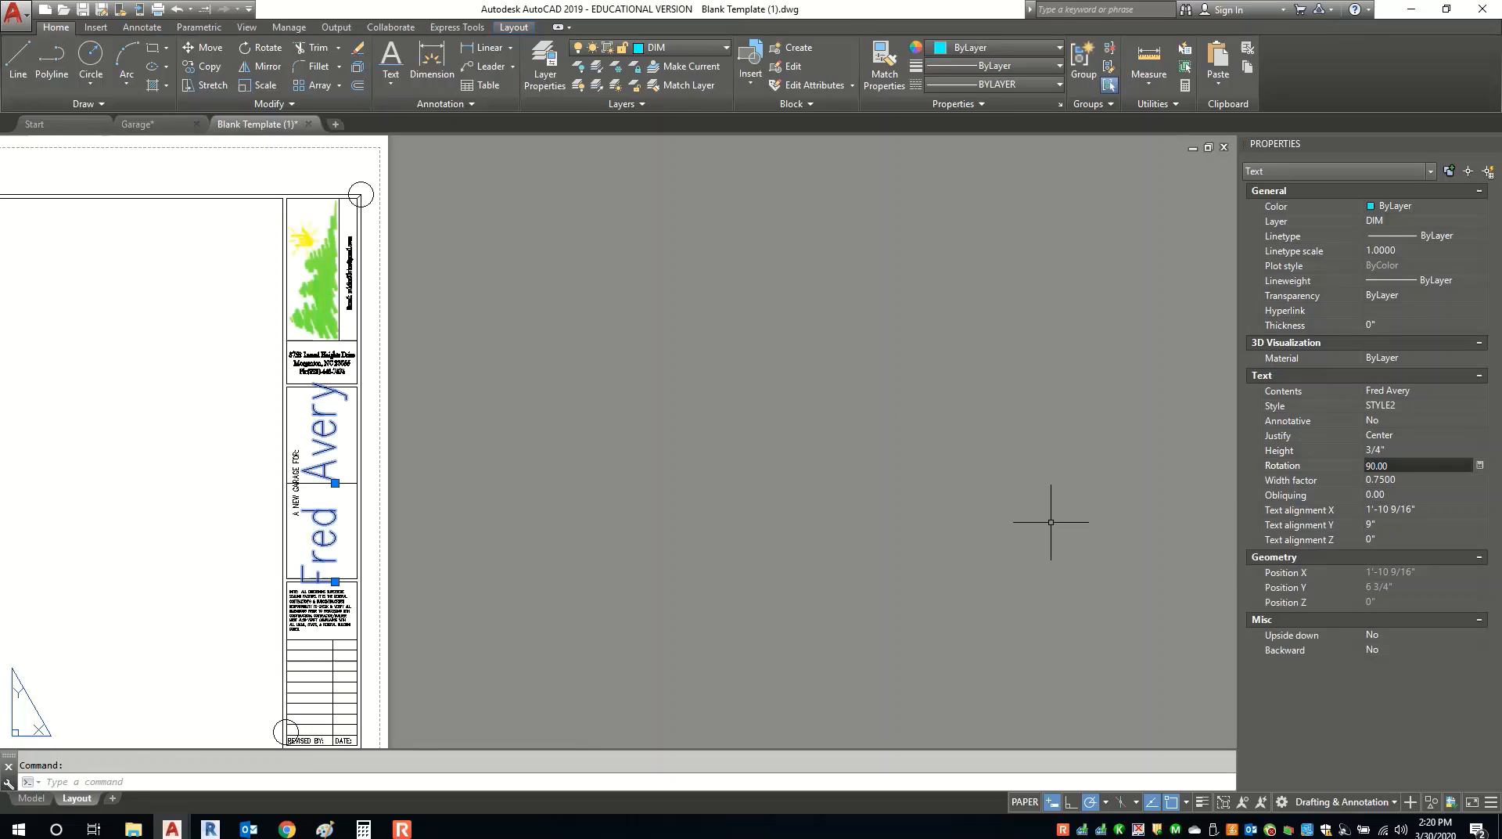
{"action": "left_click", "coordinate": [1419, 450]}
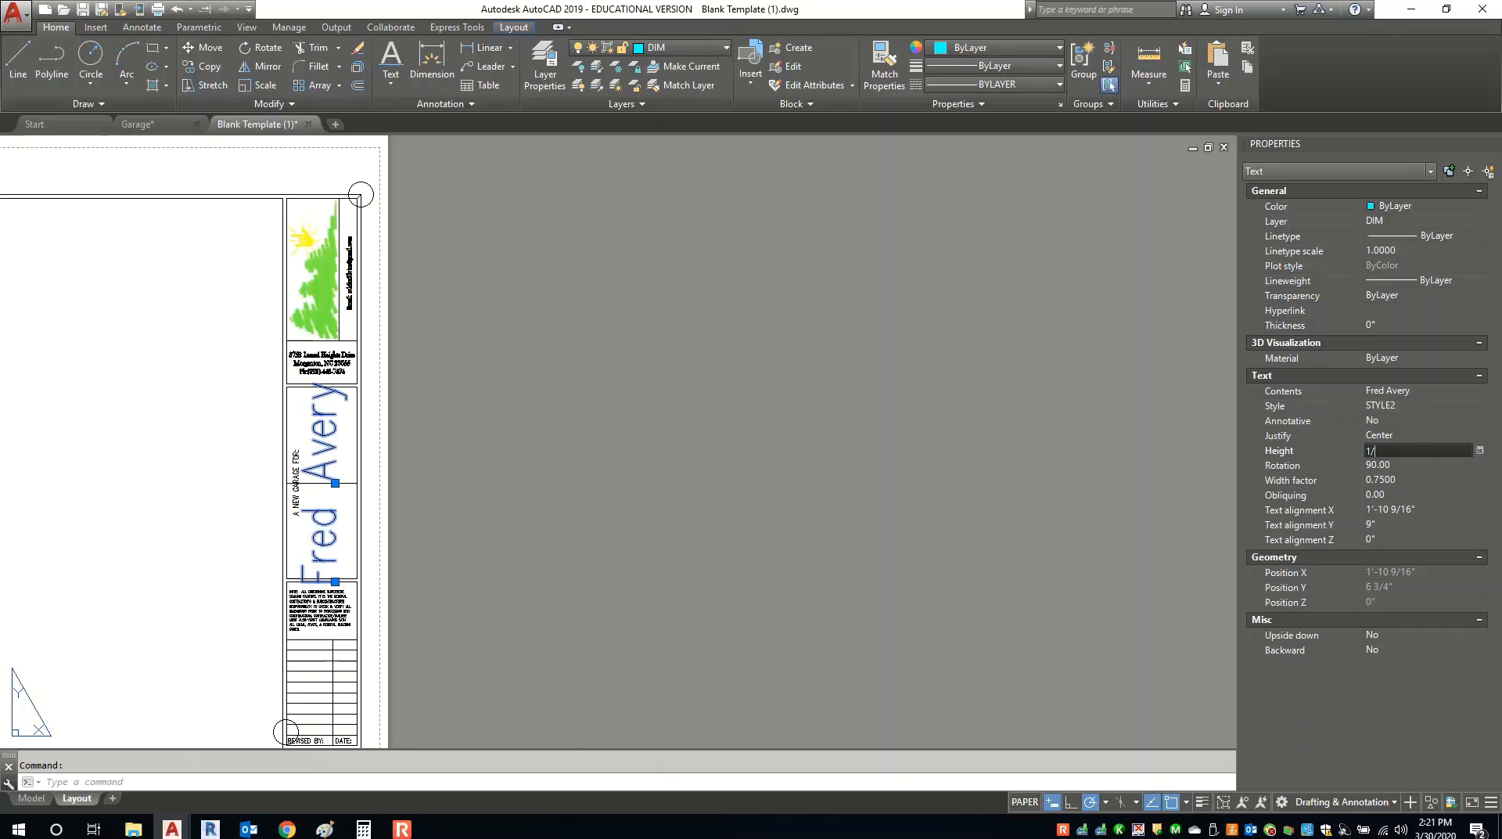
{"action": "key", "text": "Return"}
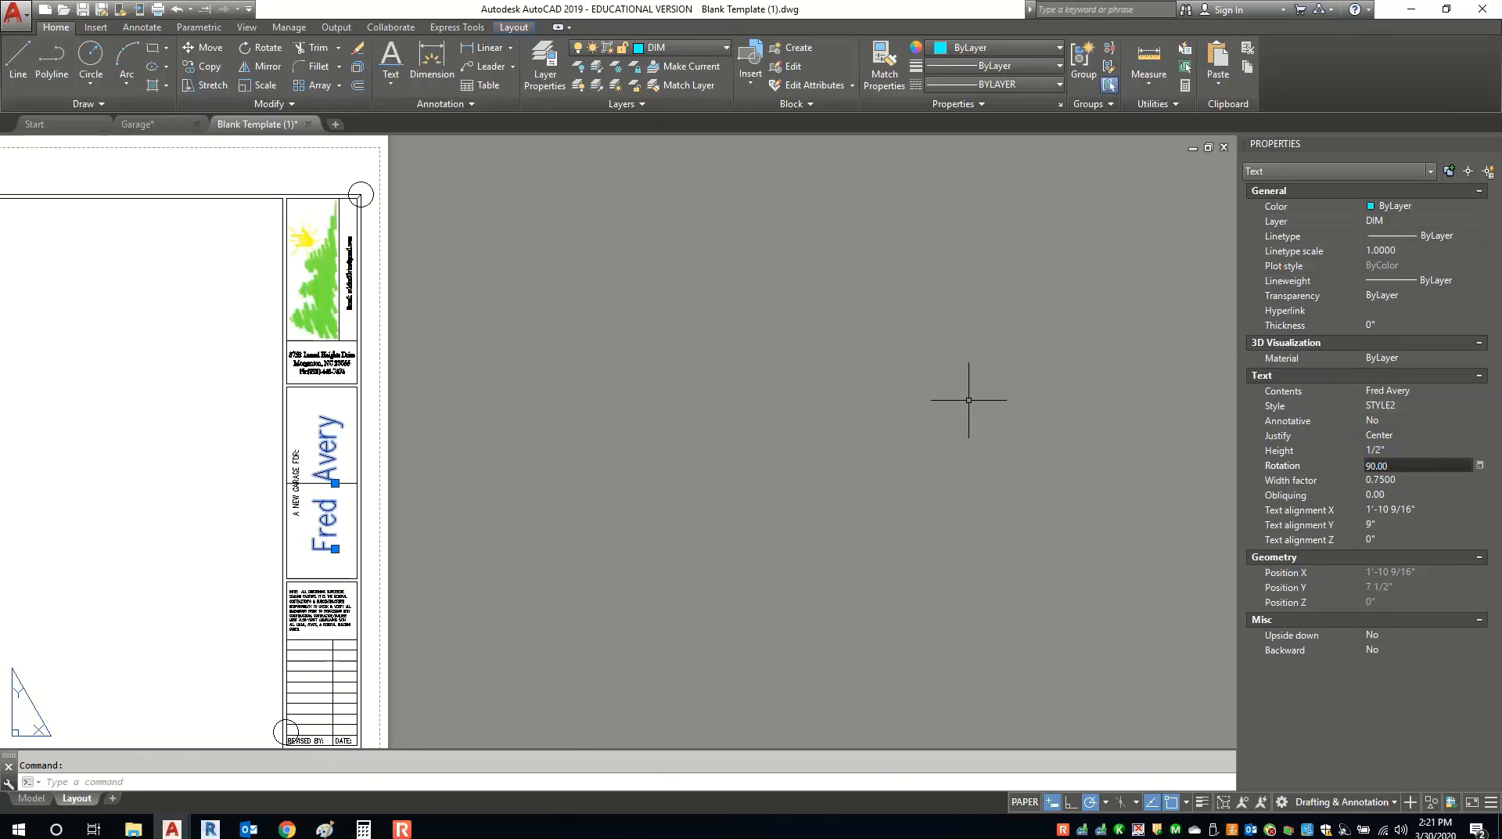
{"action": "left_click", "coordinate": [1430, 452]}
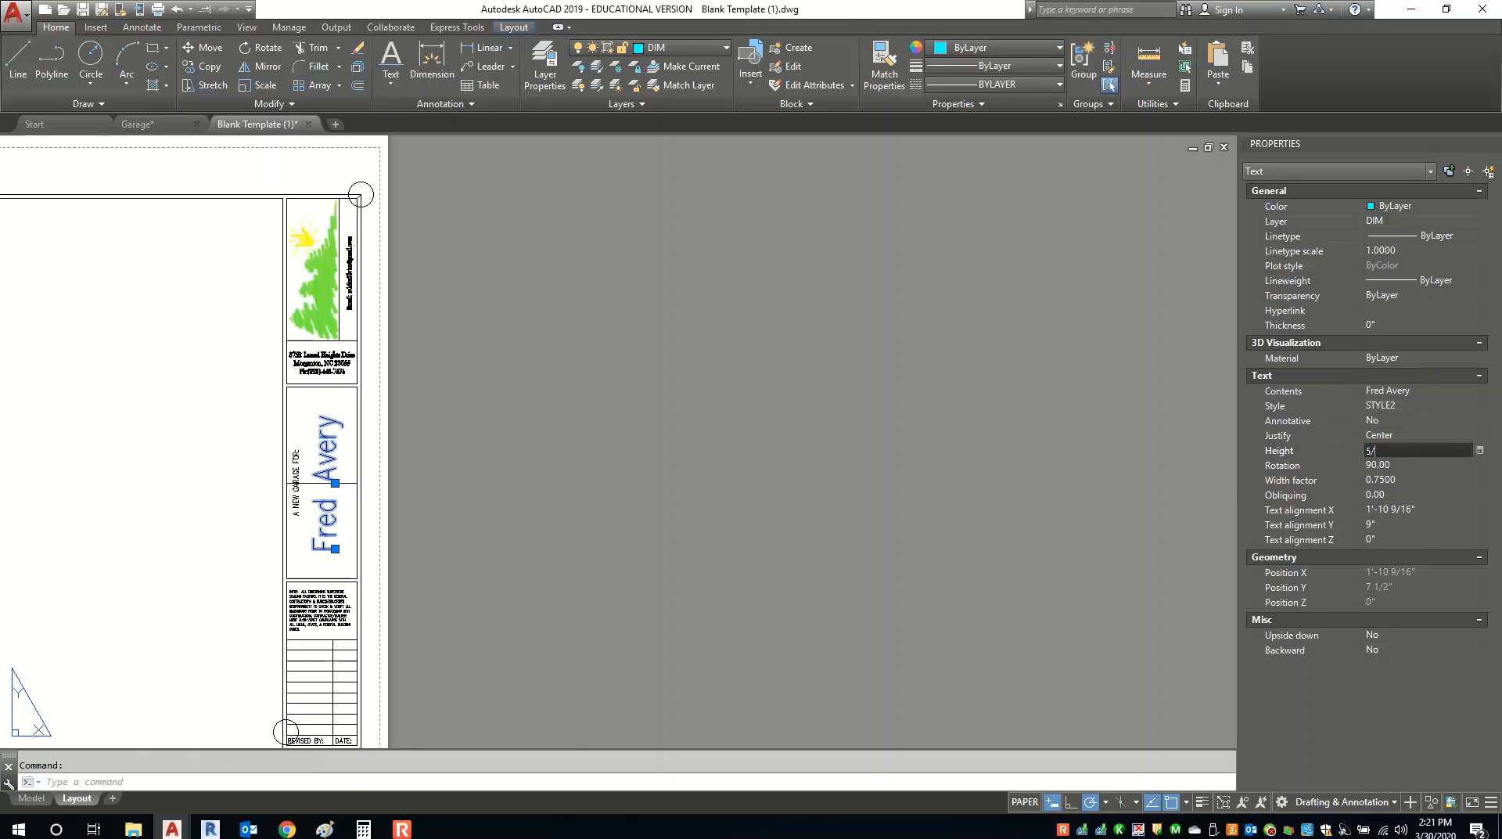
{"action": "key", "text": "Return"}
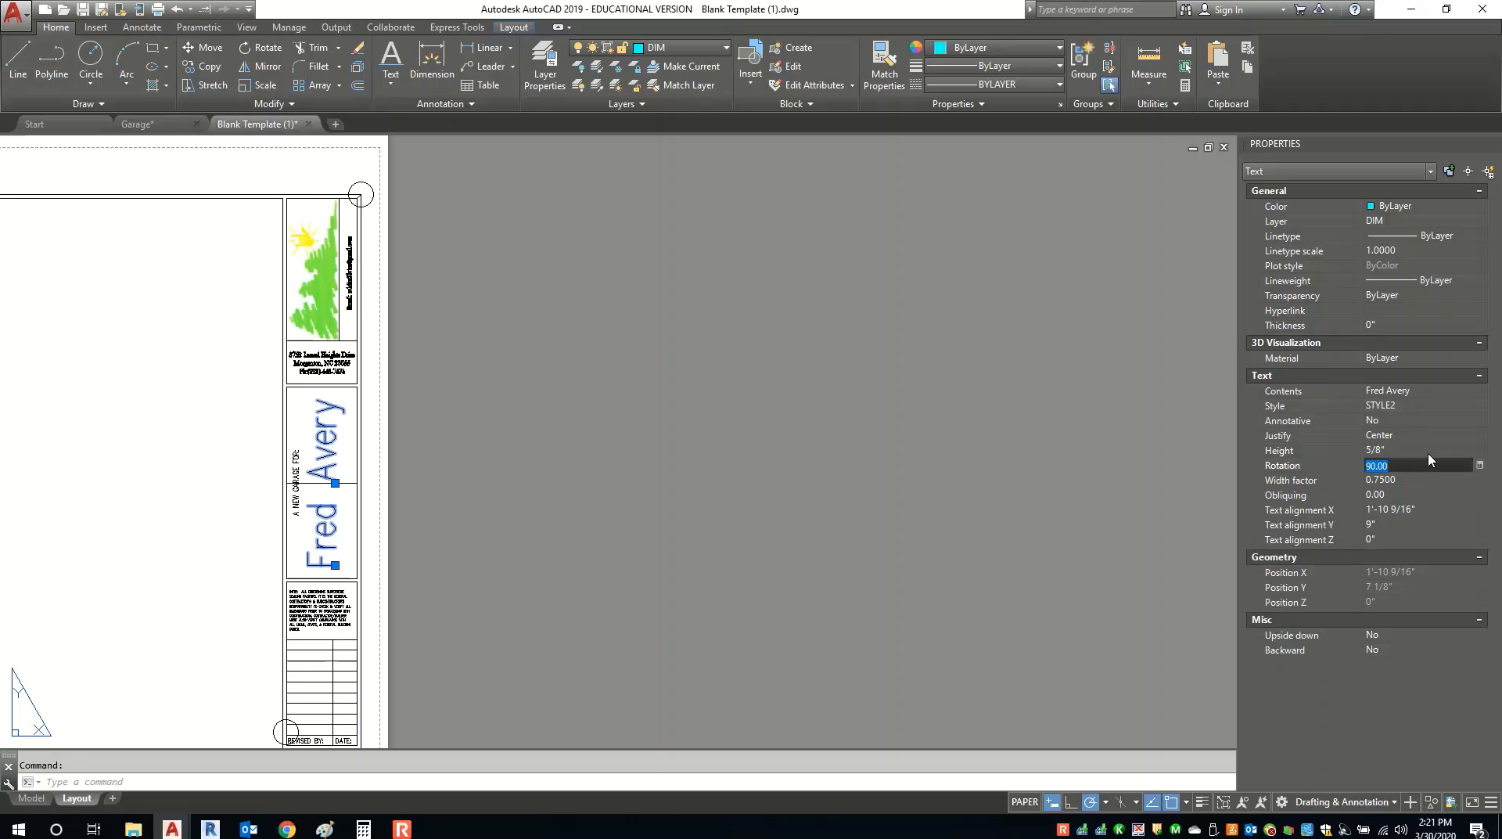
{"action": "scroll", "coordinate": [261, 519], "scroll_direction": "up", "scroll_amount": 2}
{"action": "scroll", "coordinate": [263, 518], "scroll_direction": "up", "scroll_amount": 2}
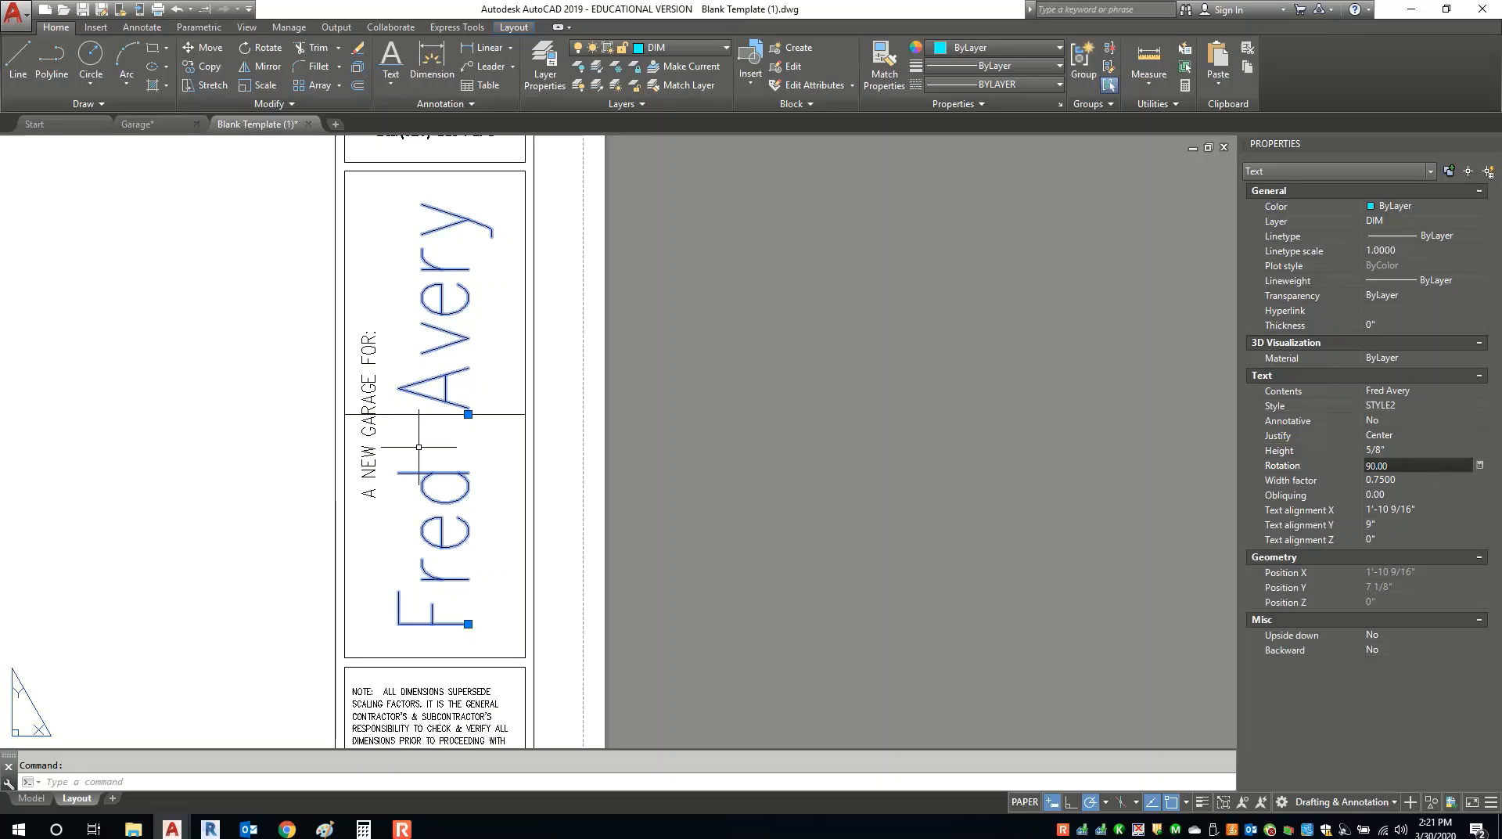
{"action": "left_click", "coordinate": [467, 413]}
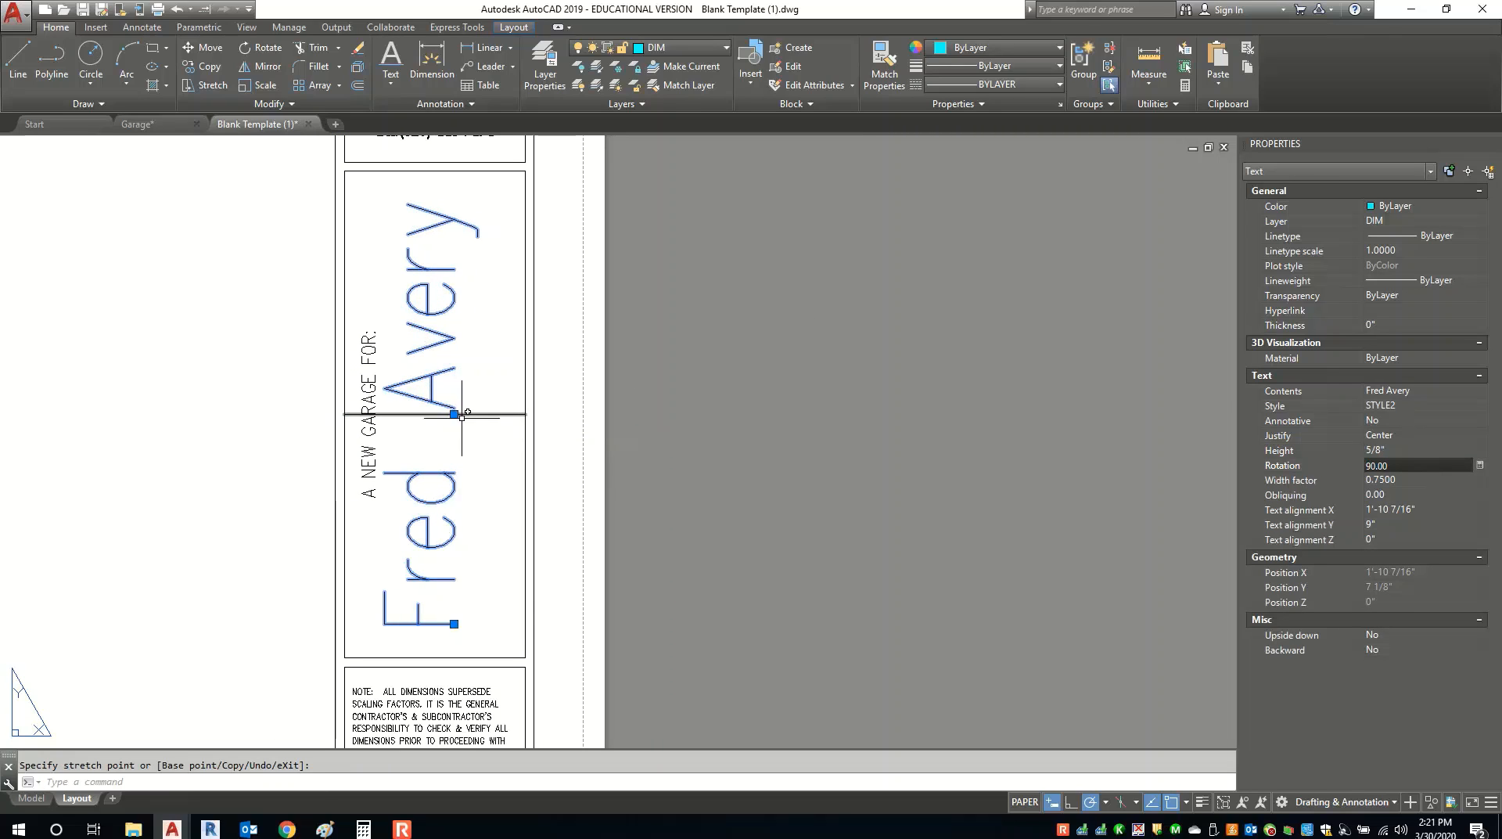
{"action": "key", "text": "Escape"}
{"action": "key", "text": "Escape"}
{"action": "scroll", "coordinate": [482, 472], "scroll_direction": "down", "scroll_amount": 2}
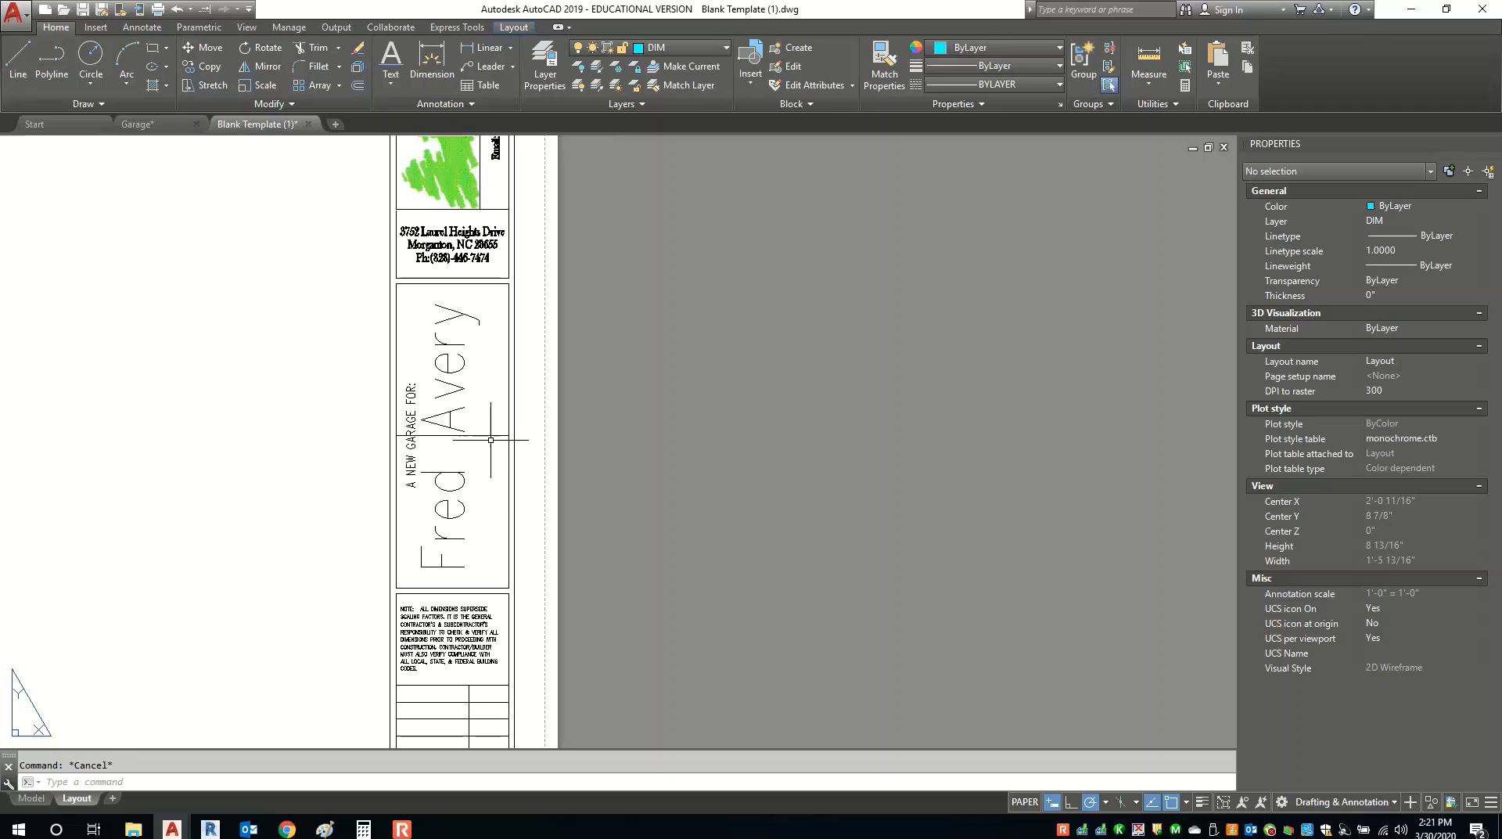
Copy the A NEW GARAGE FOR: caption into the column beside the client's name.
{"action": "left_click", "coordinate": [410, 442]}
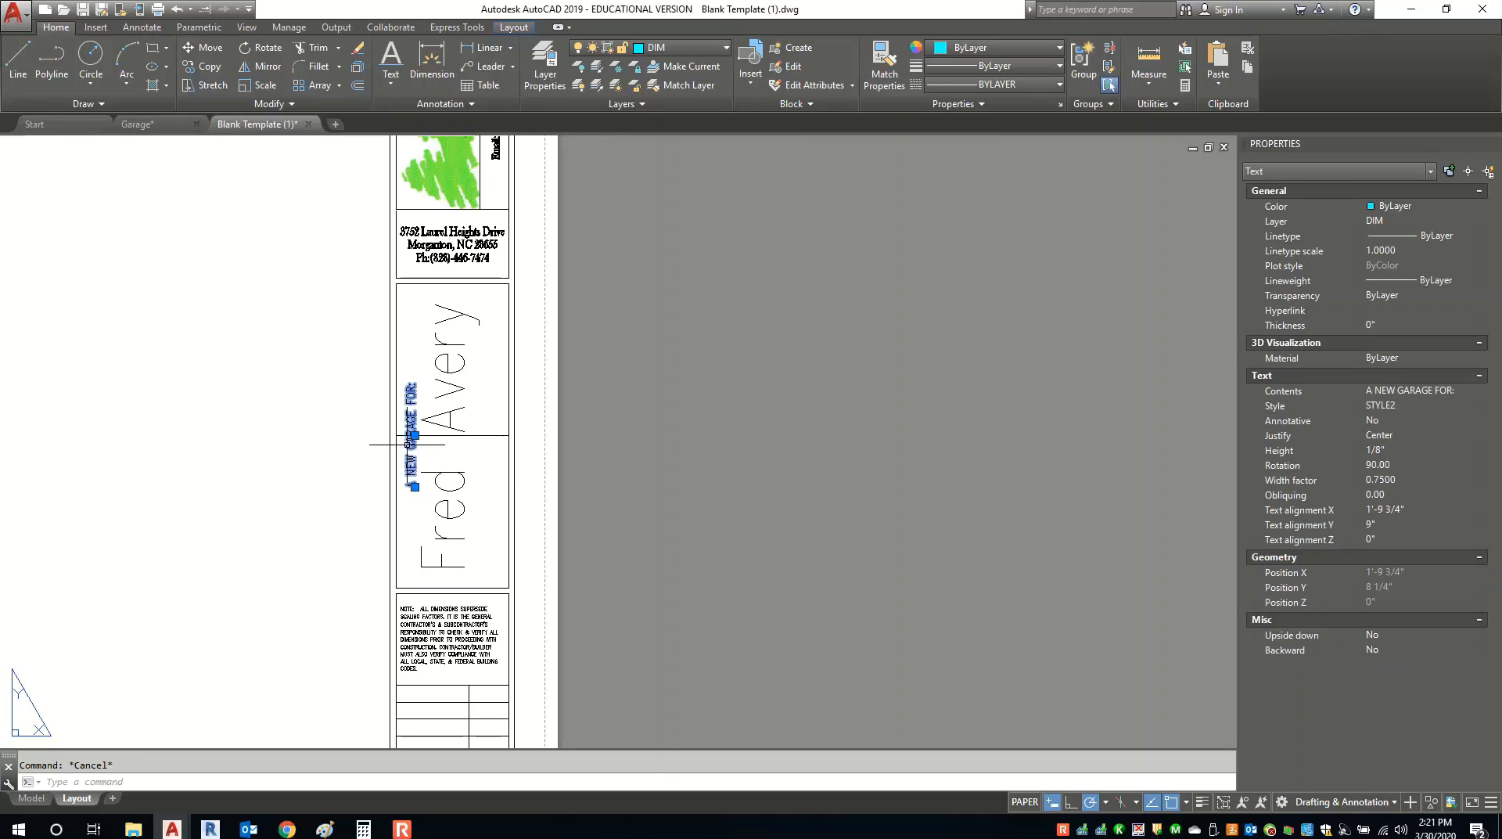
{"action": "right_click", "coordinate": [408, 452]}
{"action": "key", "text": "Escape"}
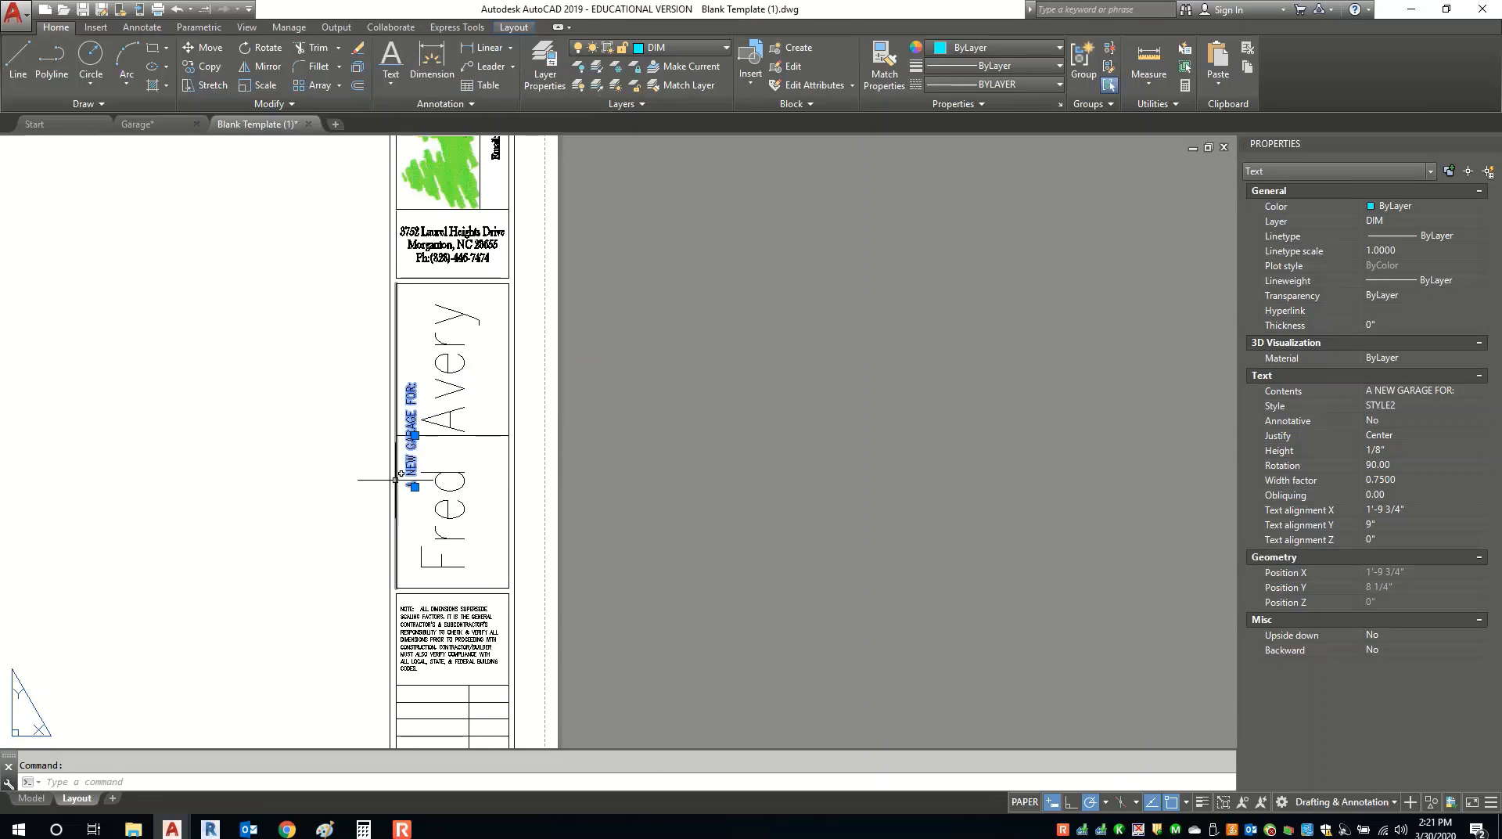
{"action": "right_click", "coordinate": [413, 470]}
{"action": "left_click", "coordinate": [557, 217]}
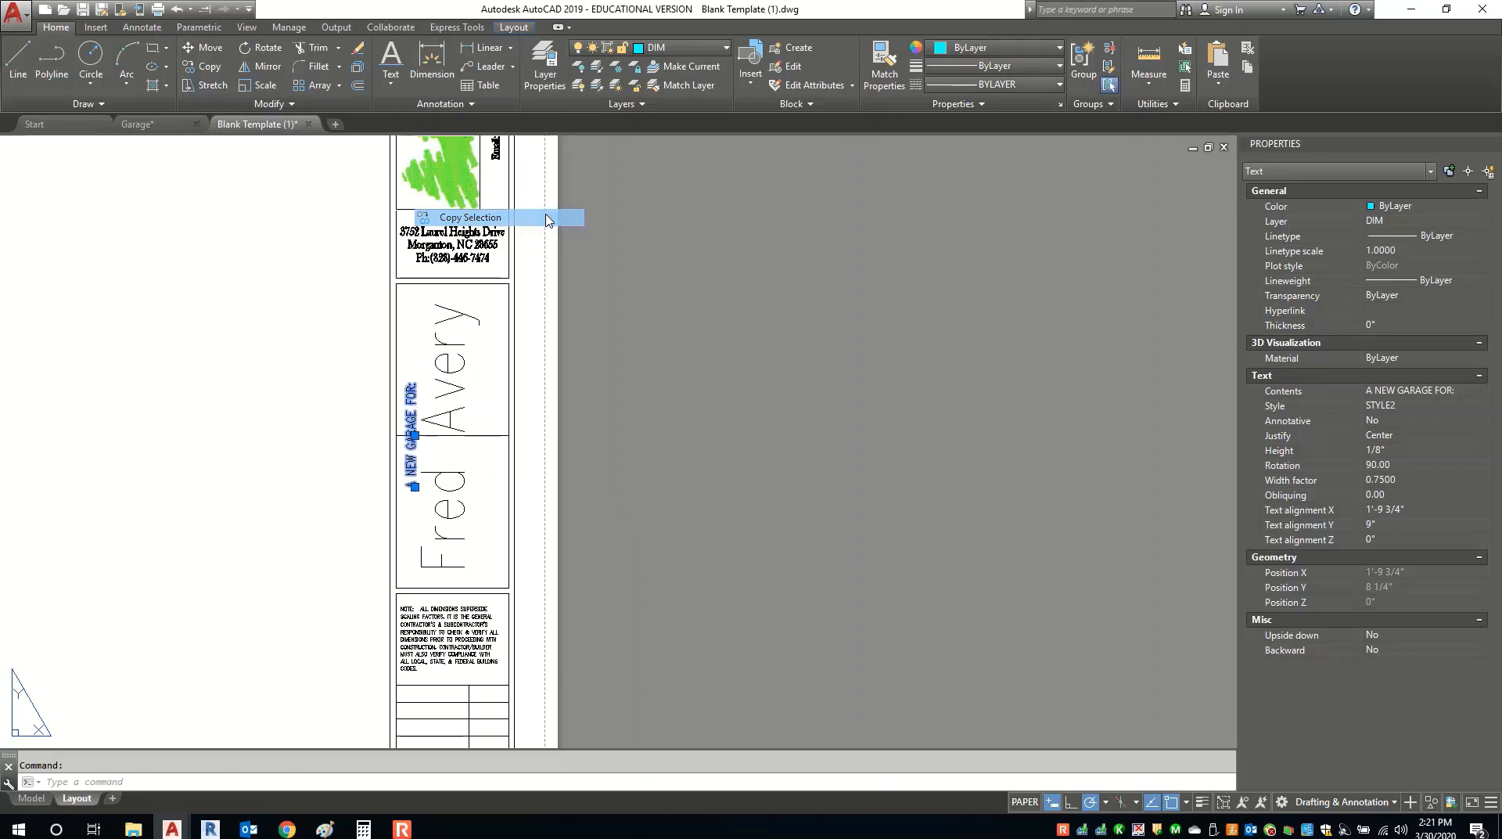
{"action": "left_click", "coordinate": [419, 434]}
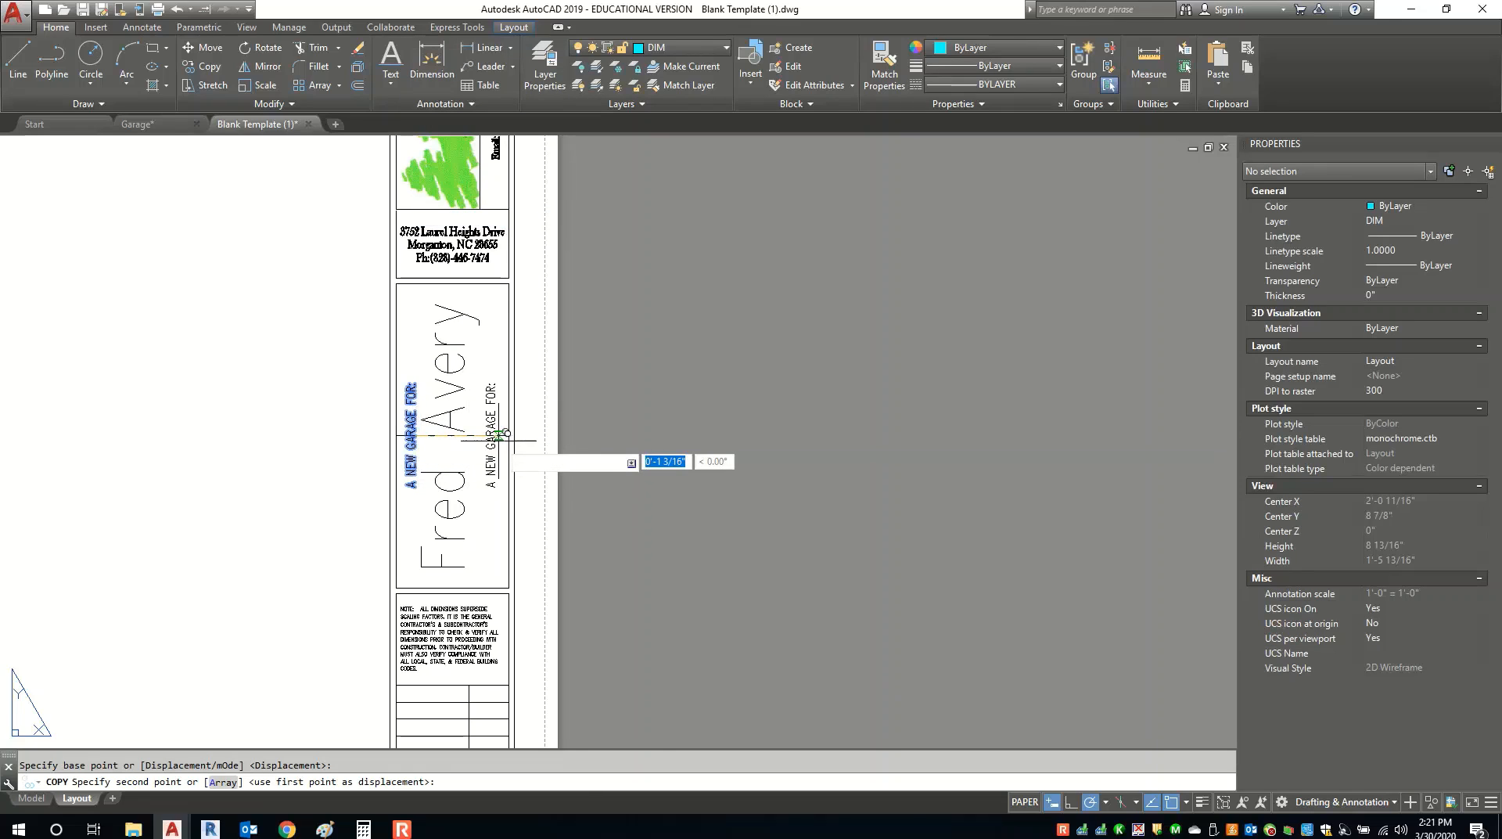
{"action": "scroll", "coordinate": [501, 431], "scroll_direction": "up", "scroll_amount": 4}
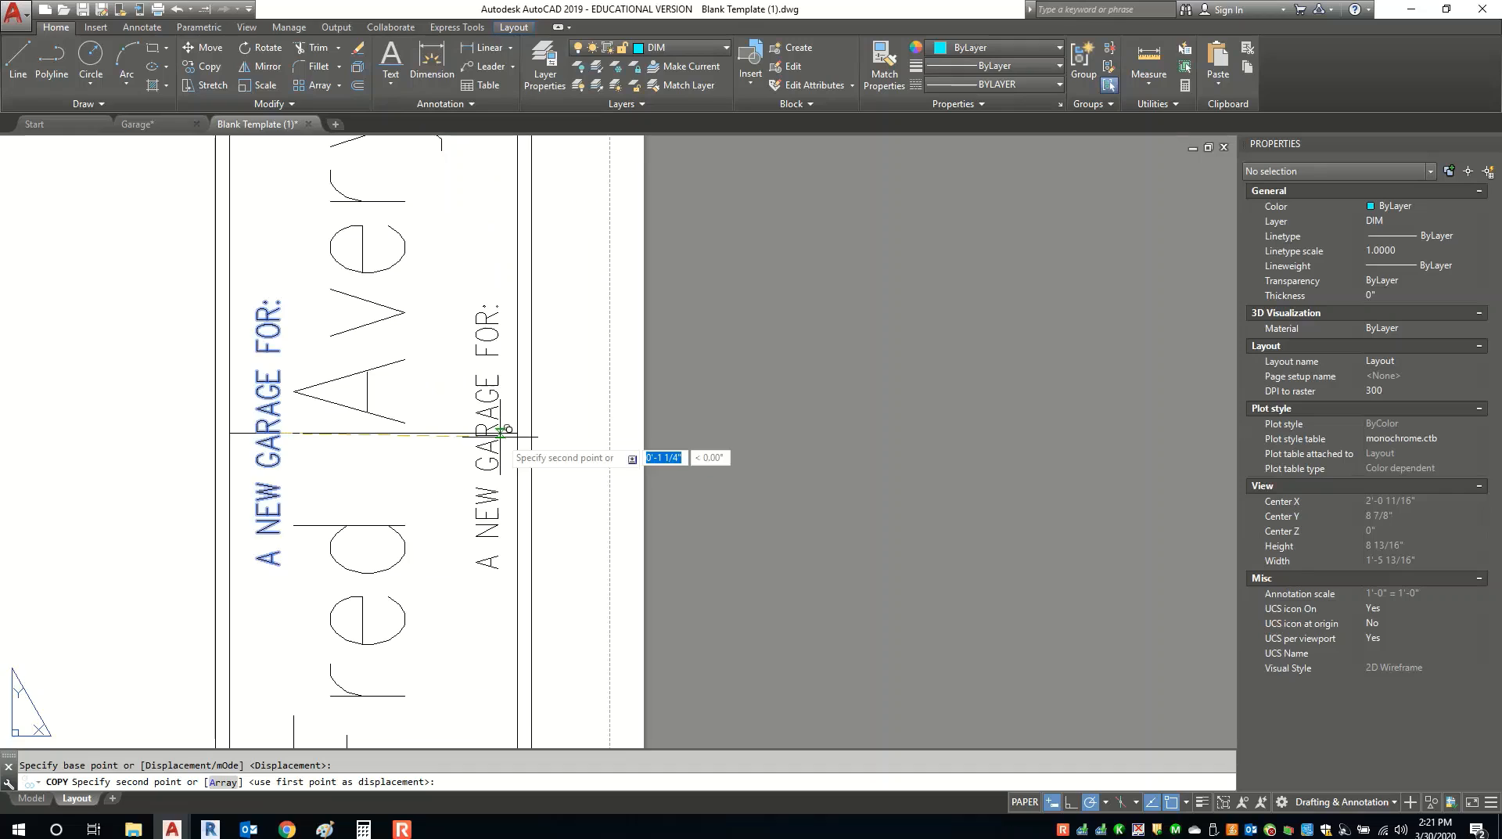
{"action": "left_click", "coordinate": [505, 434]}
{"action": "key", "text": "Return"}
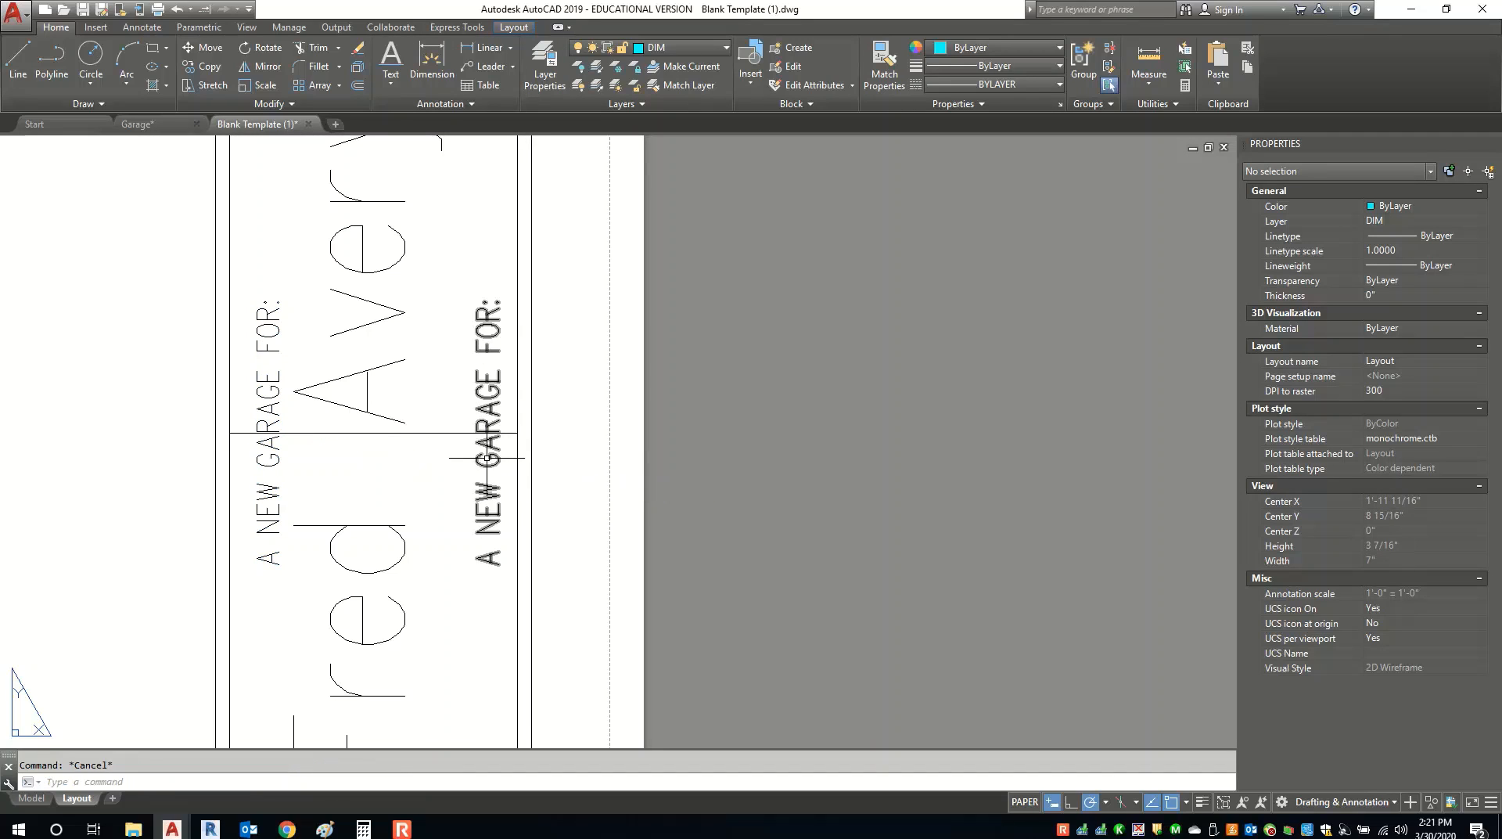
{"action": "left_click", "coordinate": [486, 435]}
Reword the copy to 'Lake View Development, Nebo, NC', correcting the spelling of Development.
{"action": "double_click", "coordinate": [489, 442]}
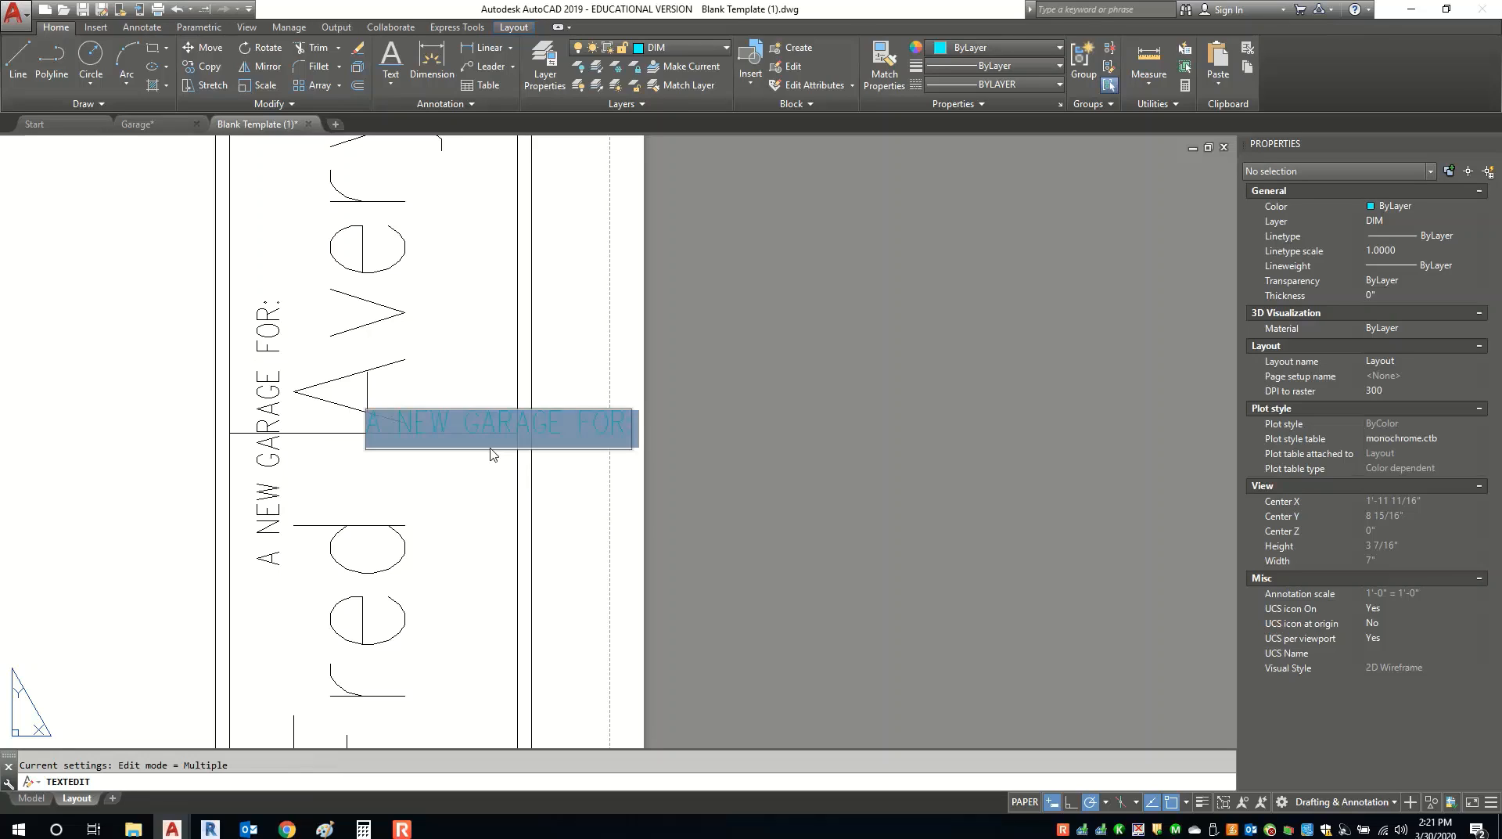
{"action": "type", "text": "Lake"}
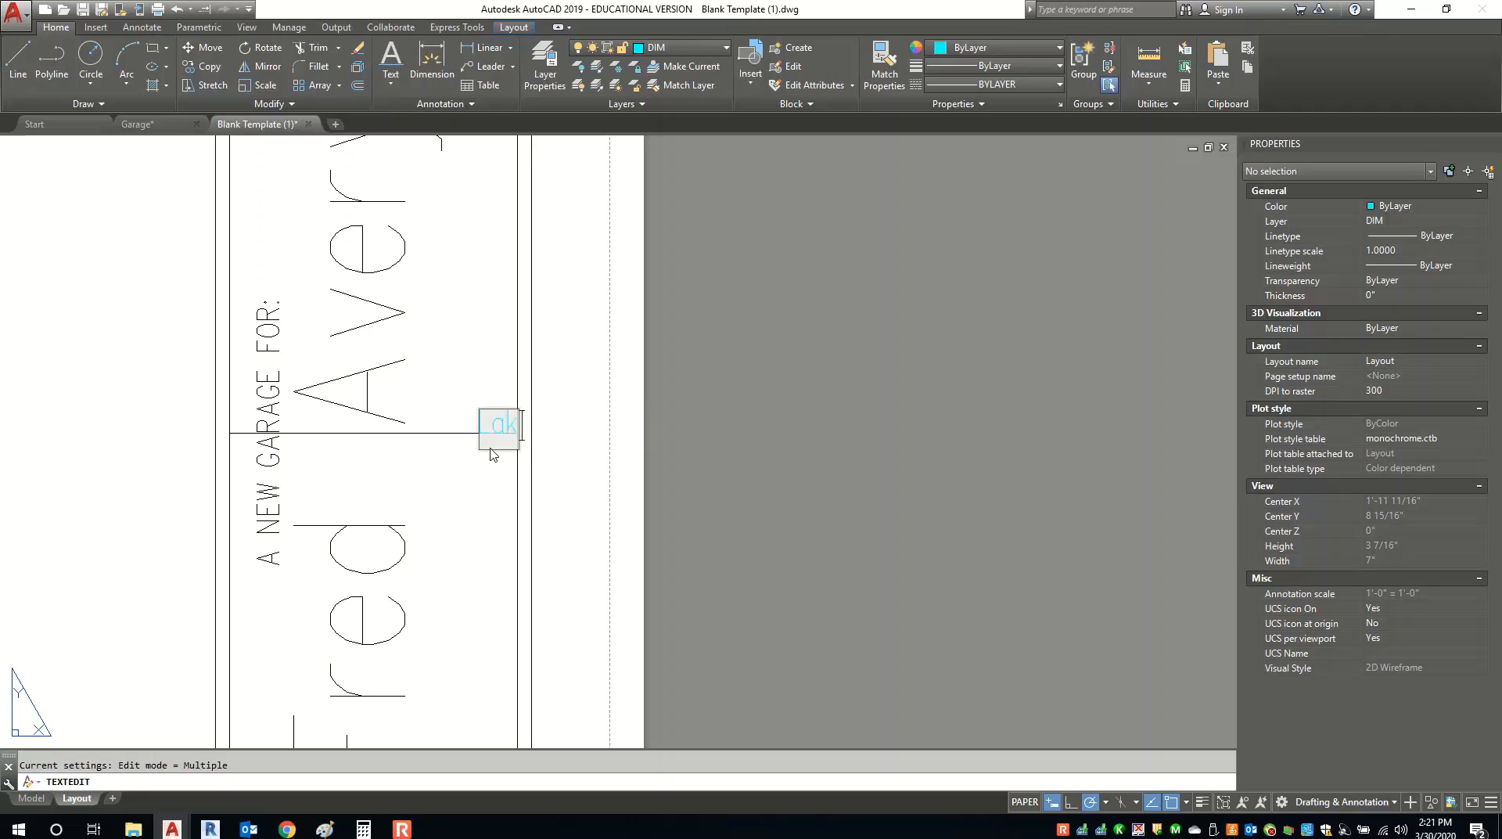
{"action": "type", "text": " View"}
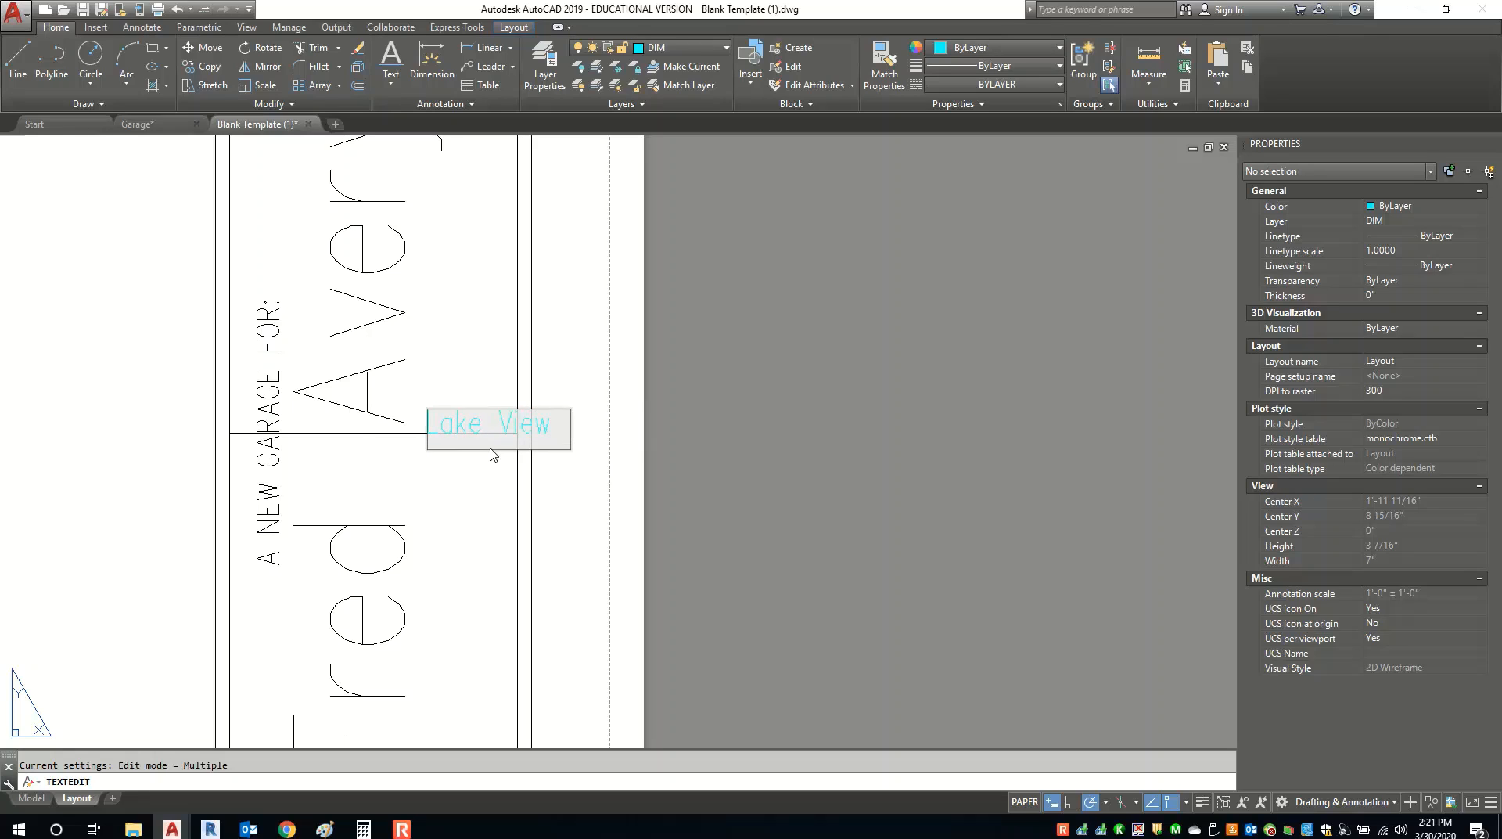
{"action": "type", "text": " De"}
{"action": "type", "text": "lo"}
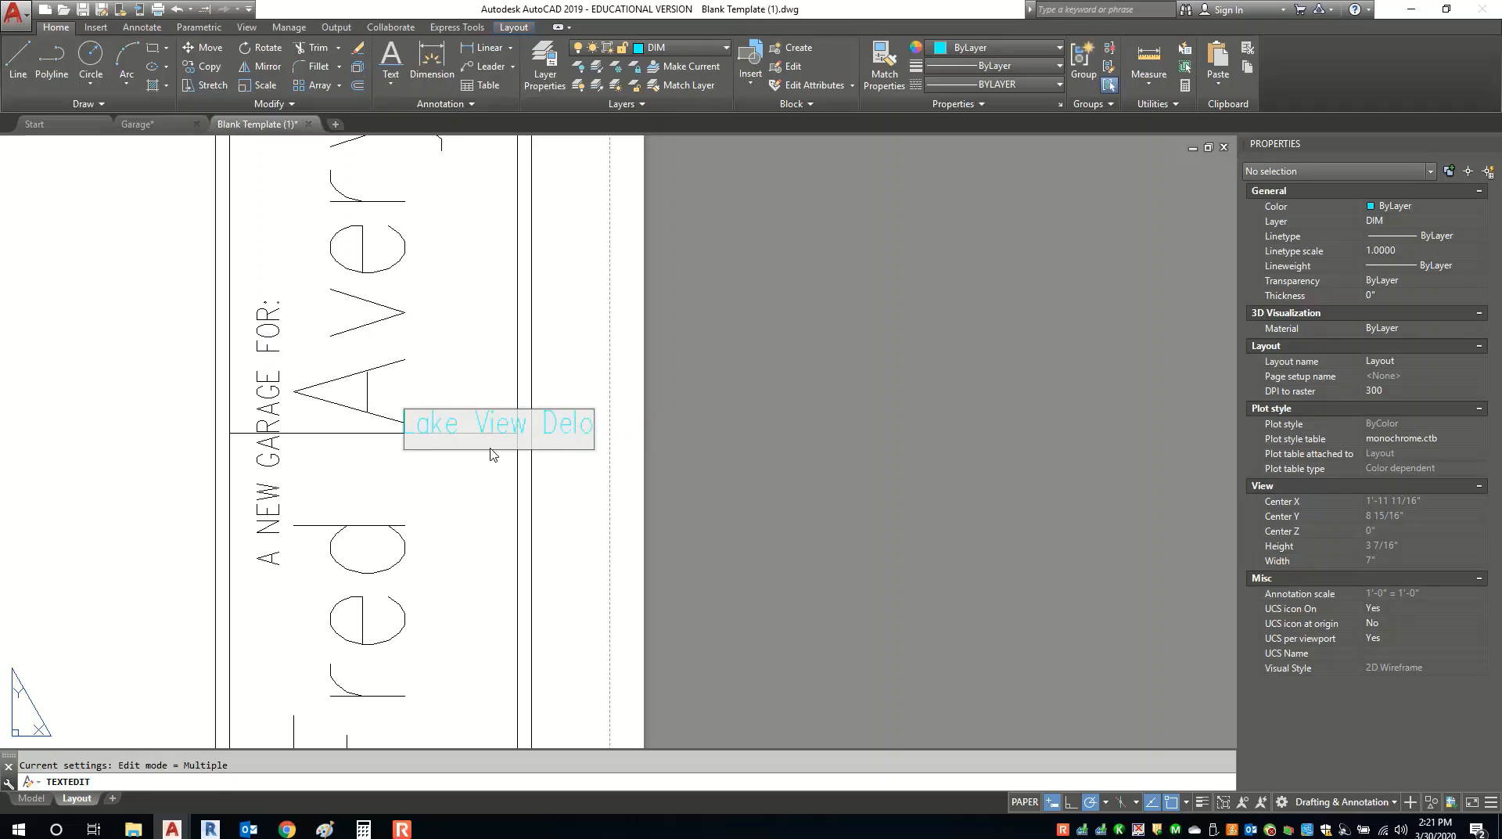
{"action": "key", "text": "BackSpace"}
{"action": "key", "text": "BackSpace"}
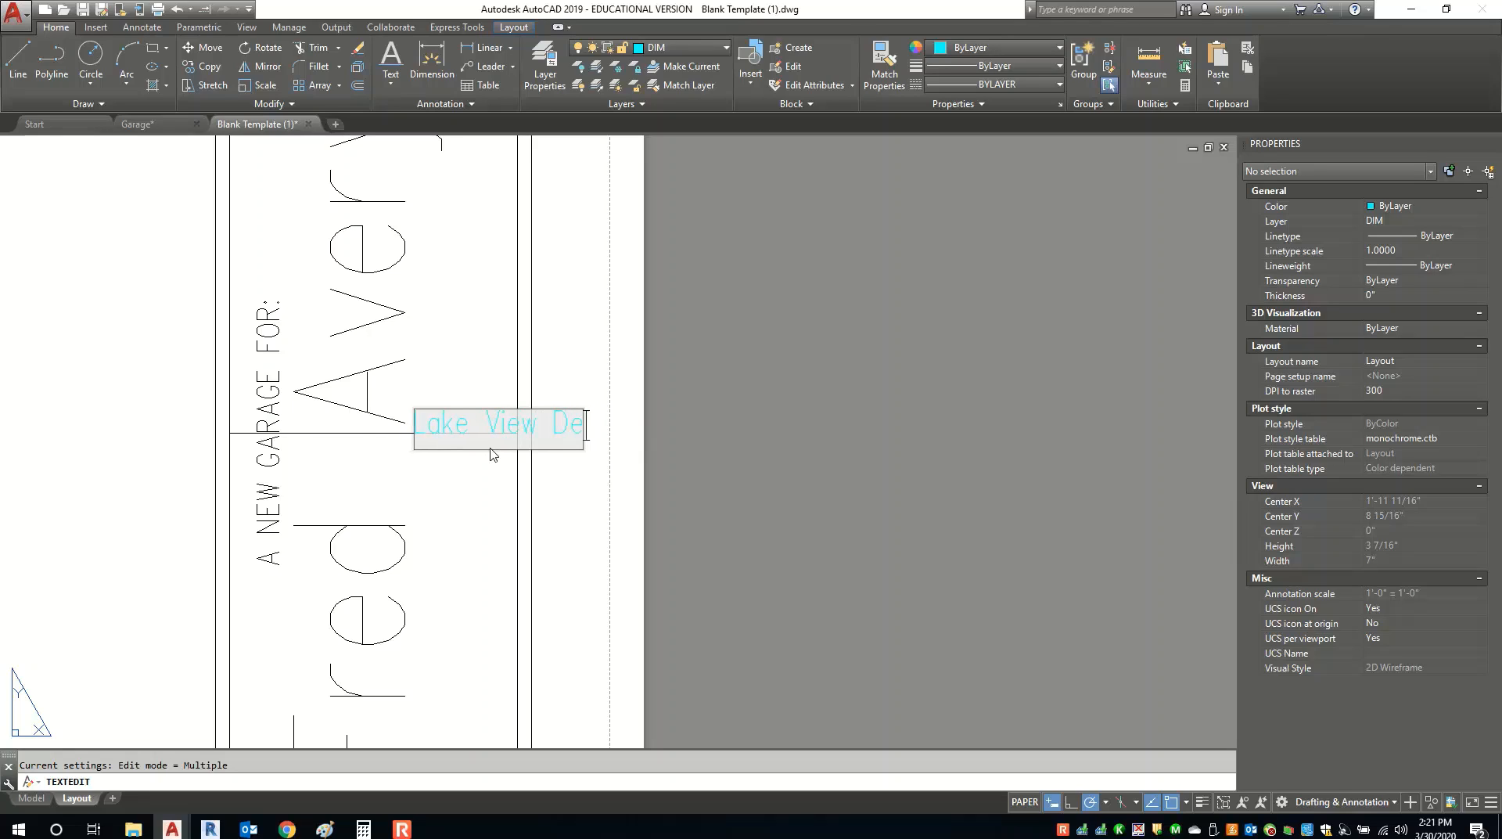
{"action": "type", "text": "ve"}
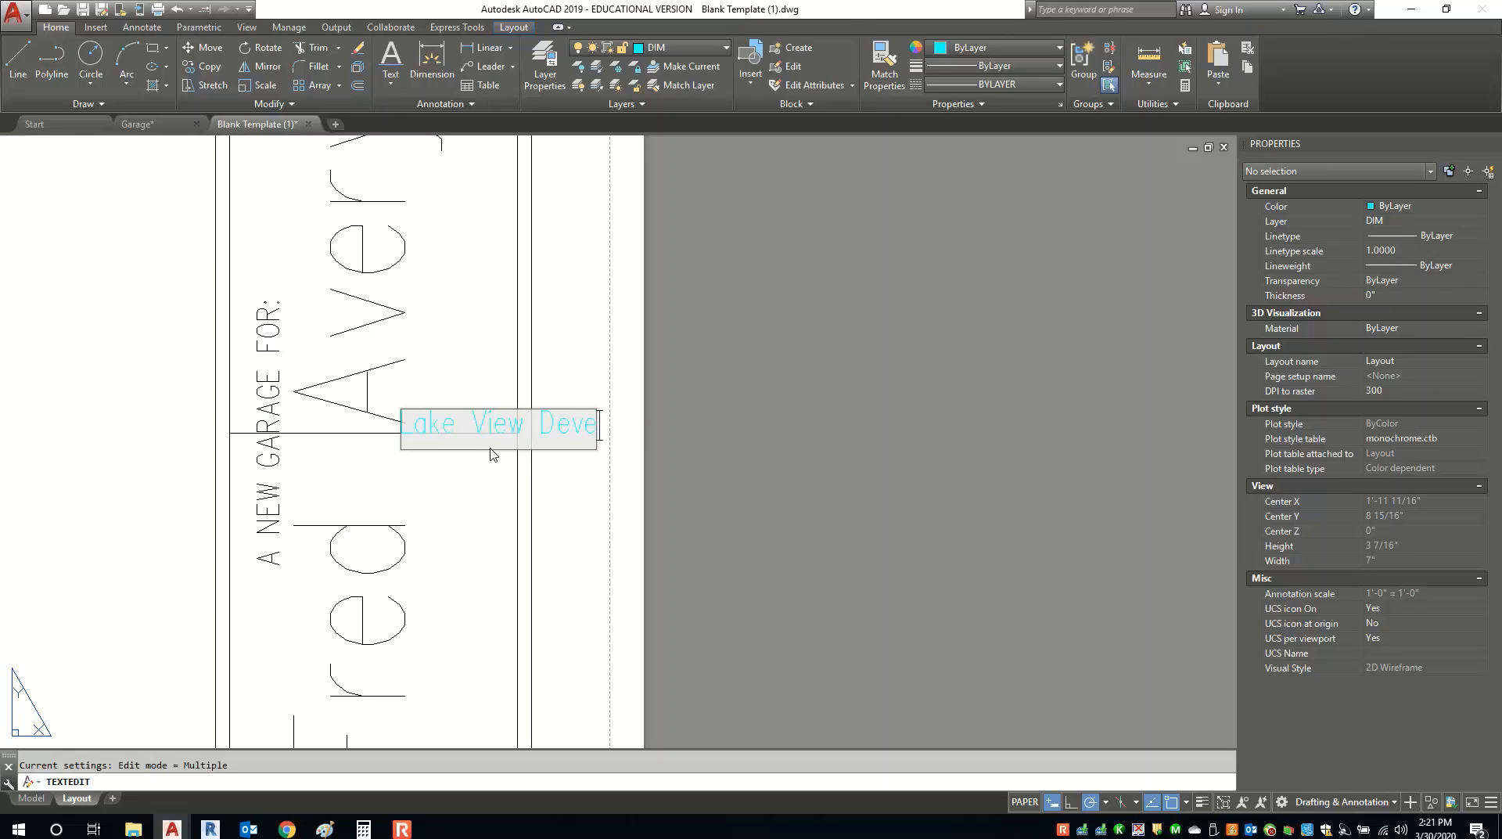
{"action": "type", "text": "olpmen"}
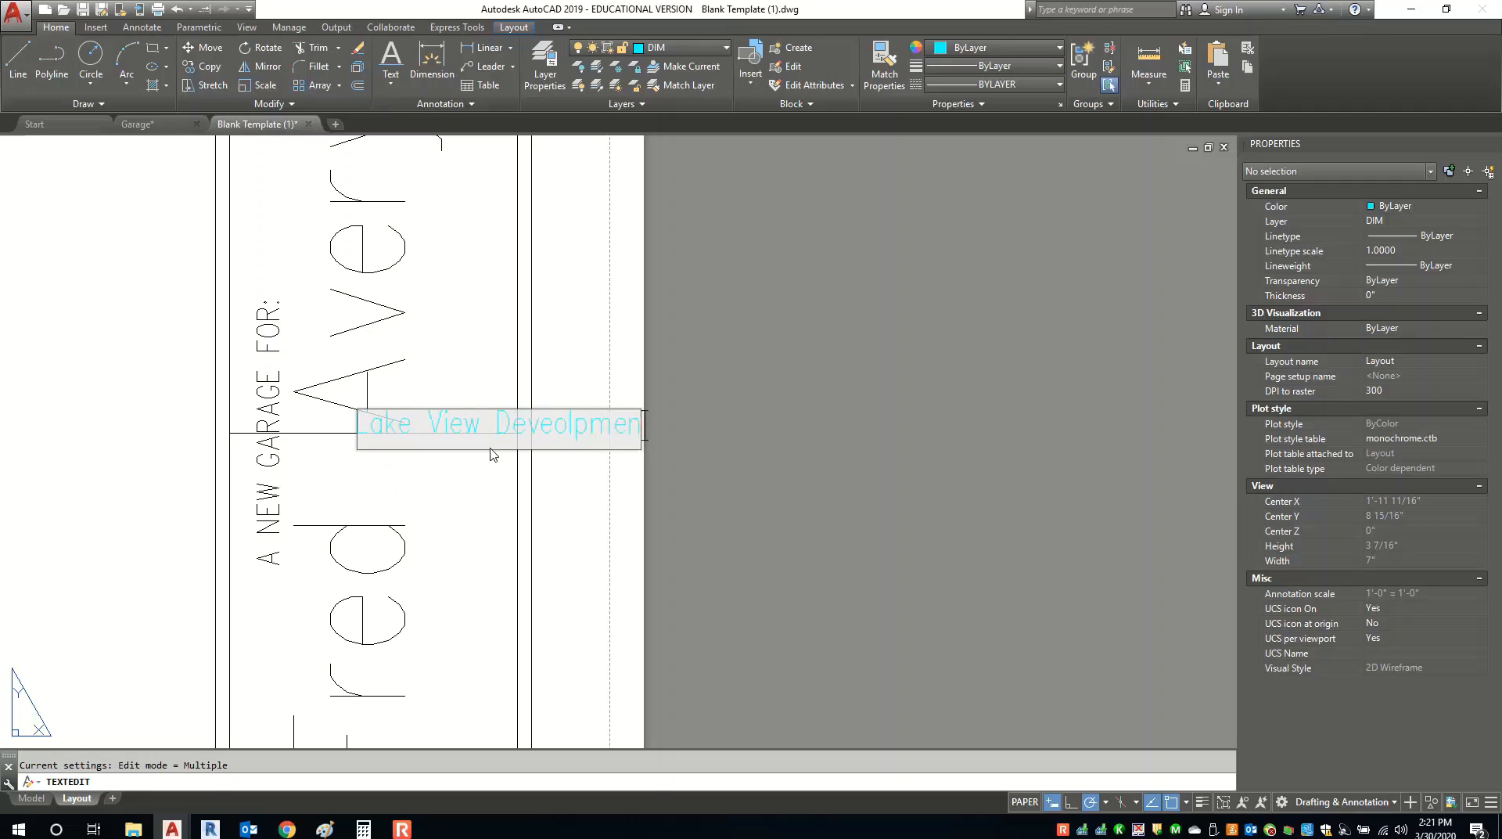
{"action": "type", "text": "t, "}
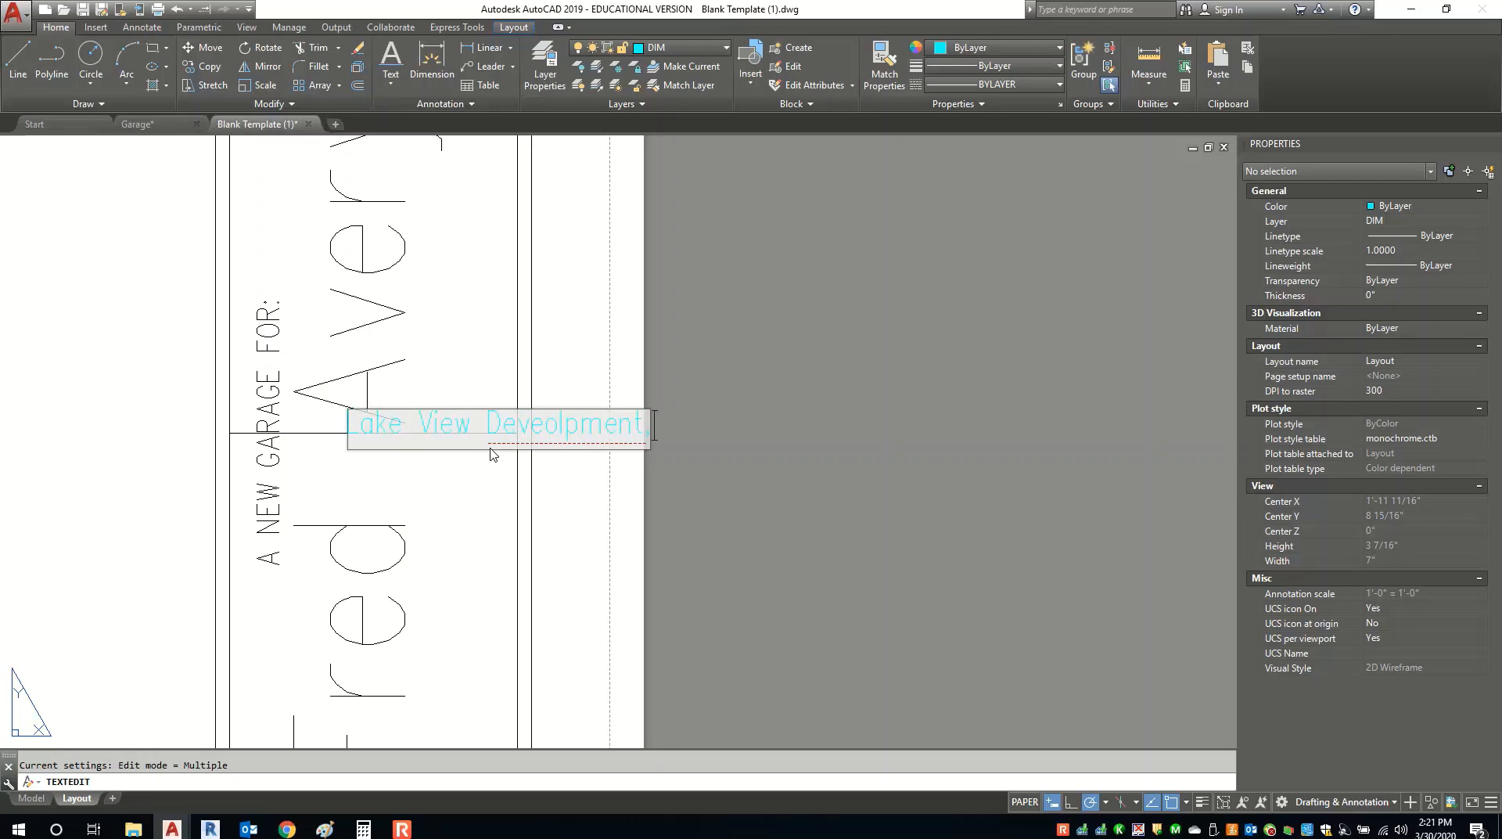
{"action": "type", "text": "Nebo, NC"}
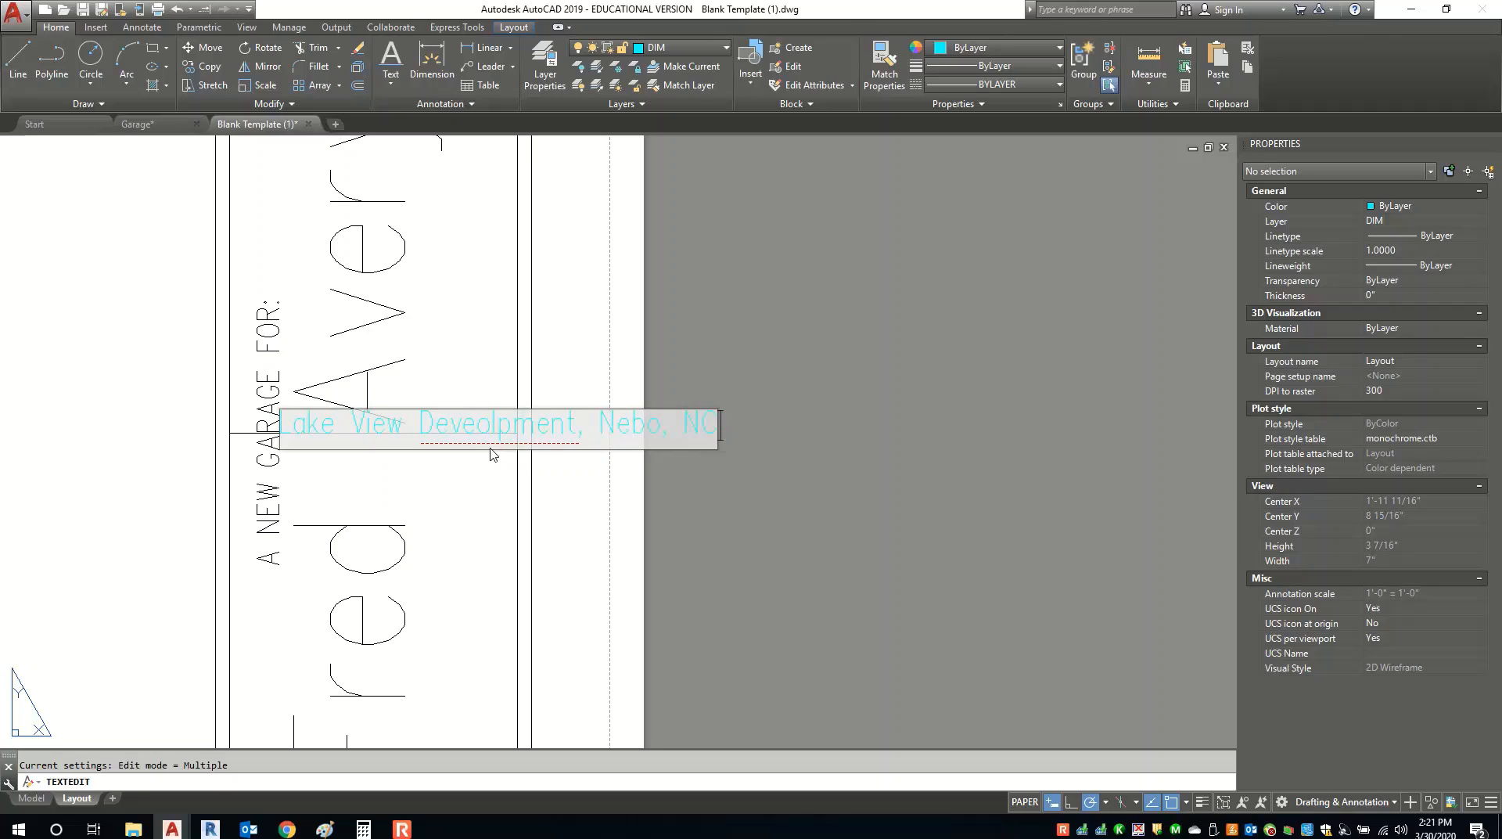
{"action": "right_click", "coordinate": [461, 430]}
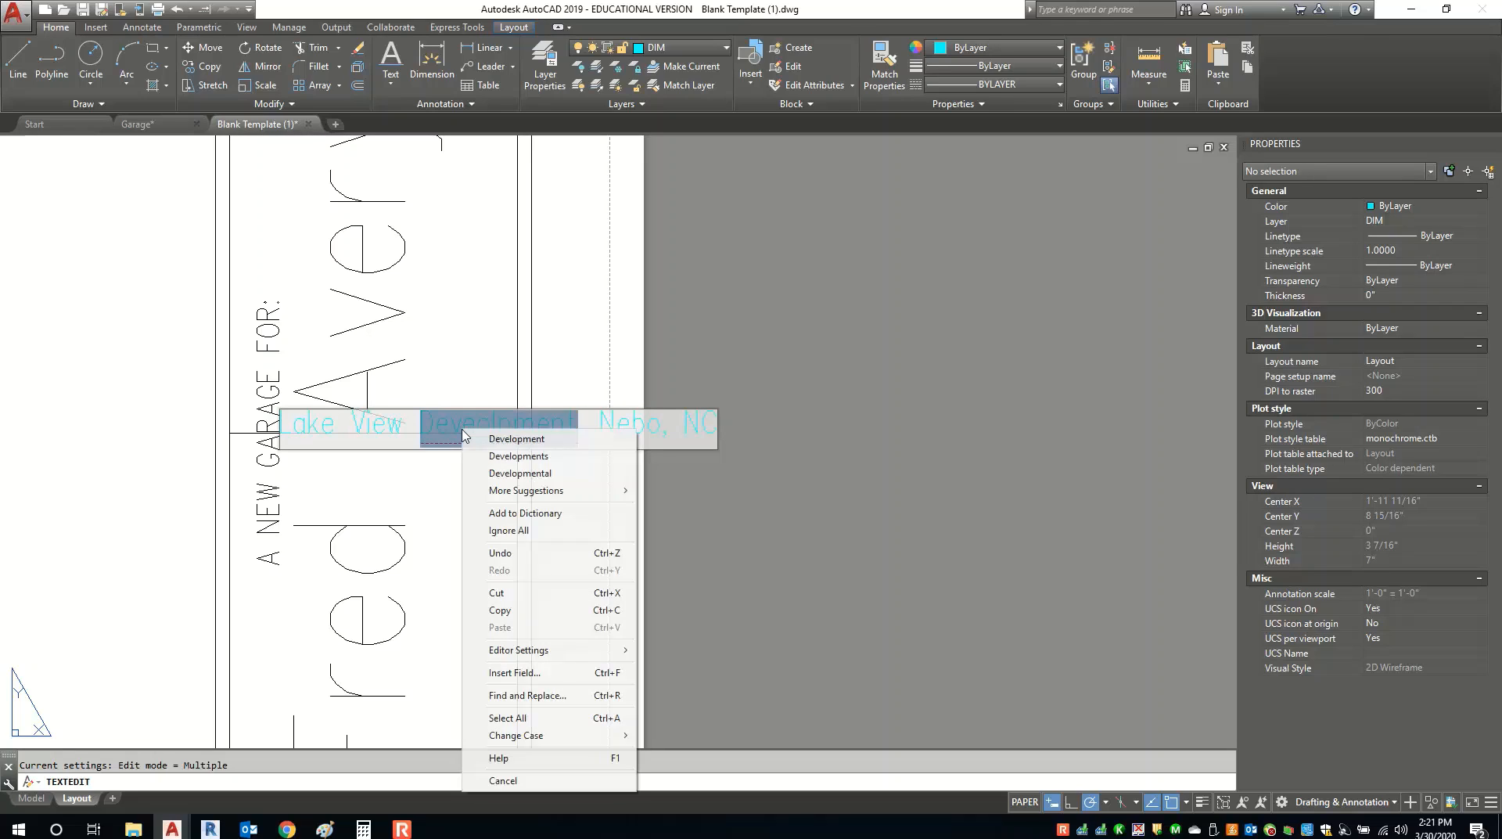
{"action": "left_click", "coordinate": [501, 438]}
{"action": "left_click", "coordinate": [646, 614]}
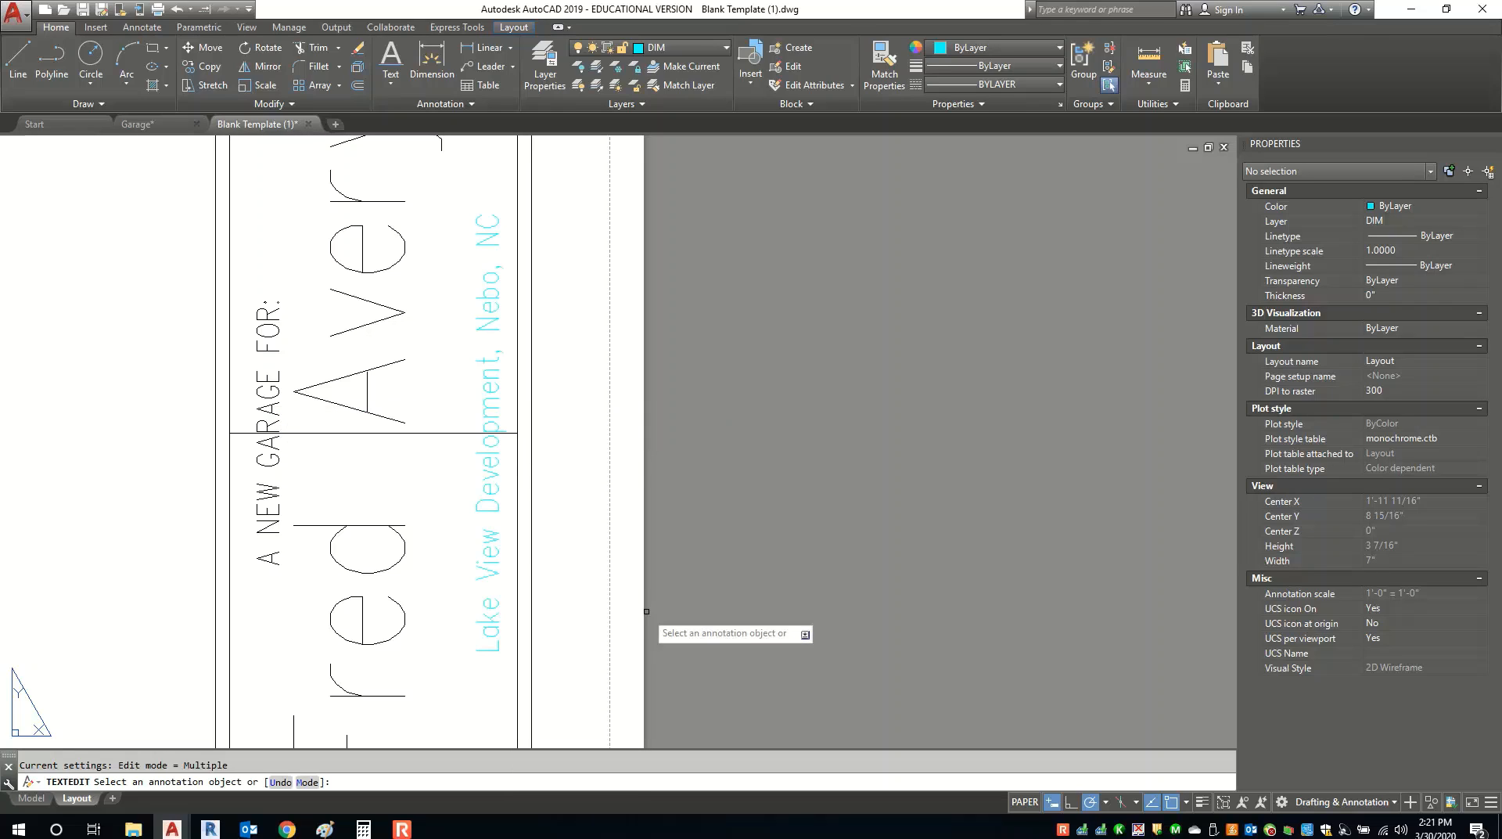
{"action": "key", "text": "Escape"}
{"action": "key", "text": "Escape"}
{"action": "scroll", "coordinate": [595, 592], "scroll_direction": "down", "scroll_amount": 2}
{"action": "scroll", "coordinate": [545, 508], "scroll_direction": "up", "scroll_amount": 4}
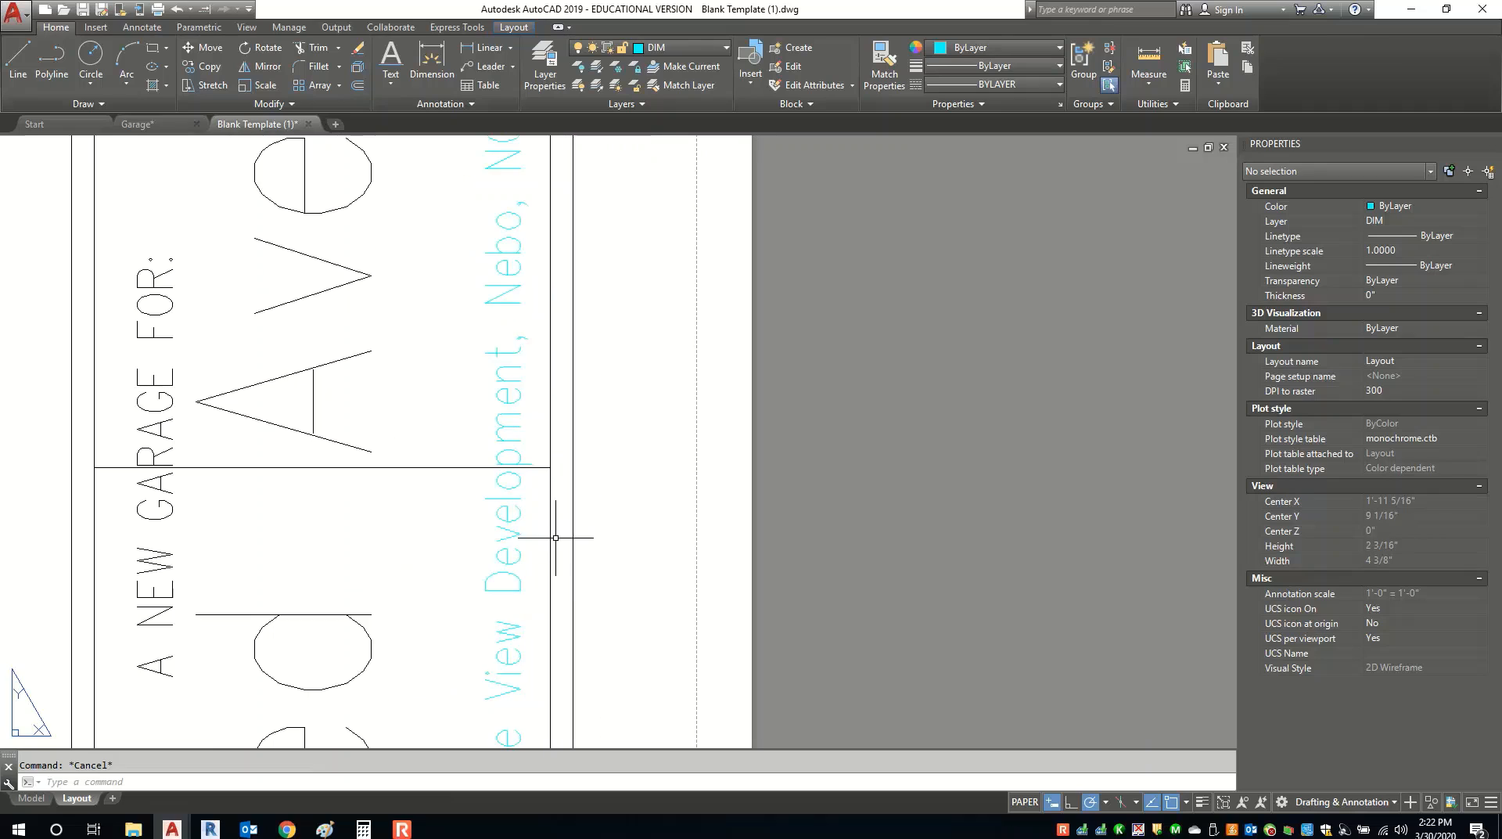
Delete the horizontal line crossing the name box.
{"action": "left_click", "coordinate": [471, 467]}
{"action": "key", "text": "Delete"}
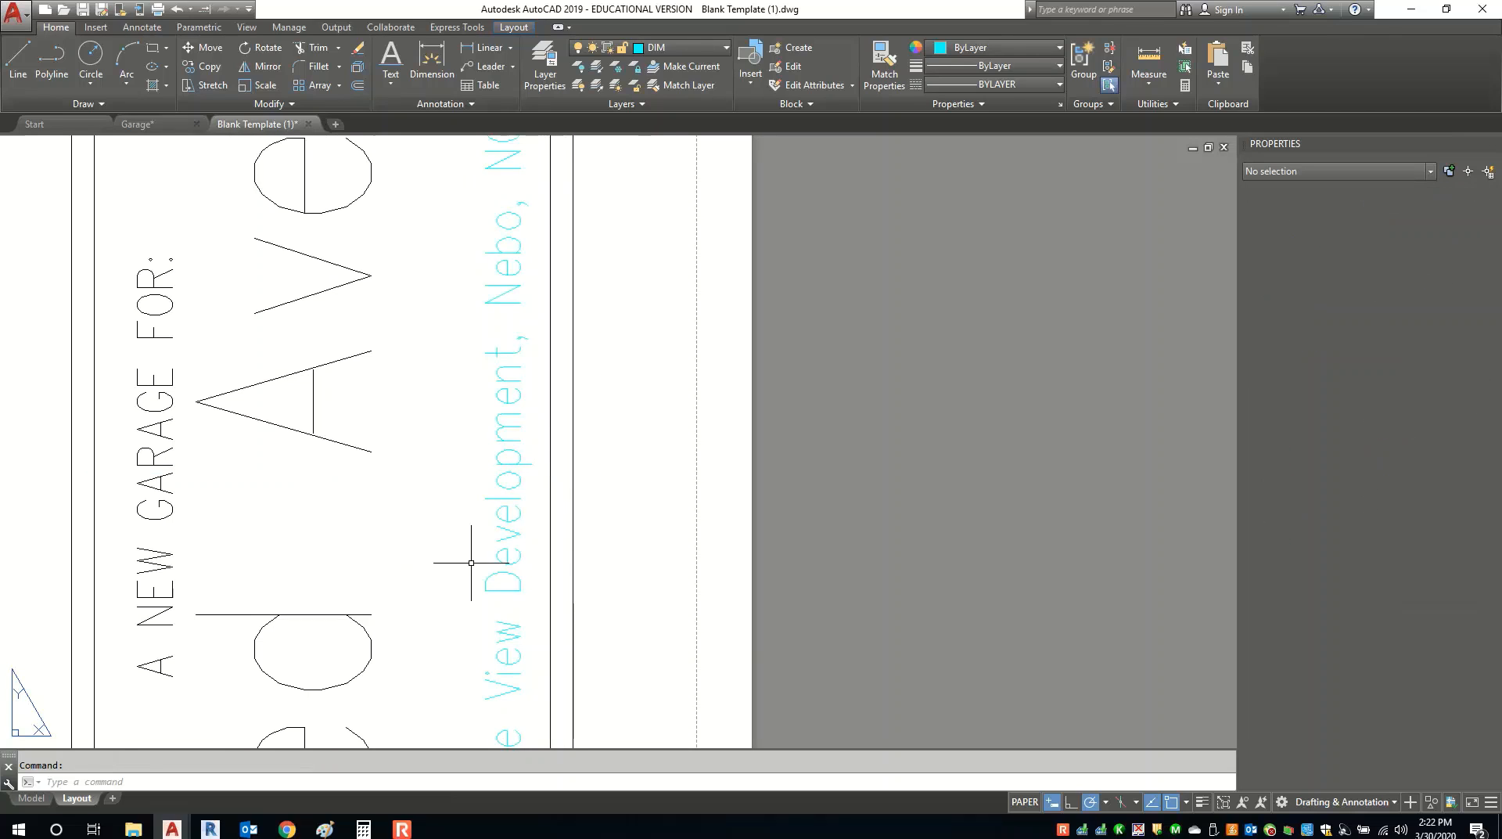
{"action": "scroll", "coordinate": [470, 547], "scroll_direction": "down", "scroll_amount": 2}
{"action": "left_click", "coordinate": [492, 552]}
{"action": "scroll", "coordinate": [508, 543], "scroll_direction": "down", "scroll_amount": 3}
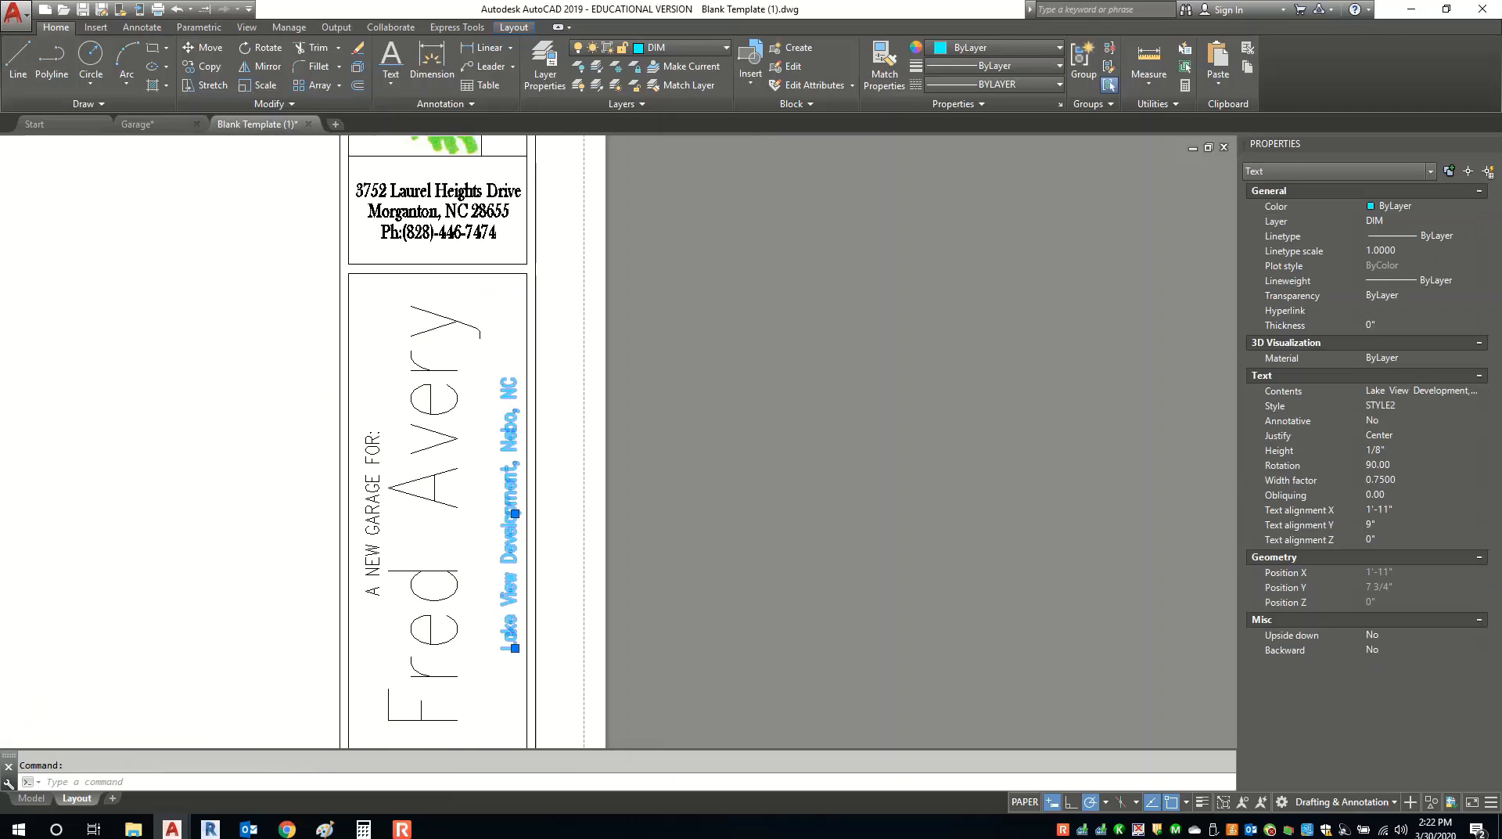
{"action": "key", "text": "Escape"}
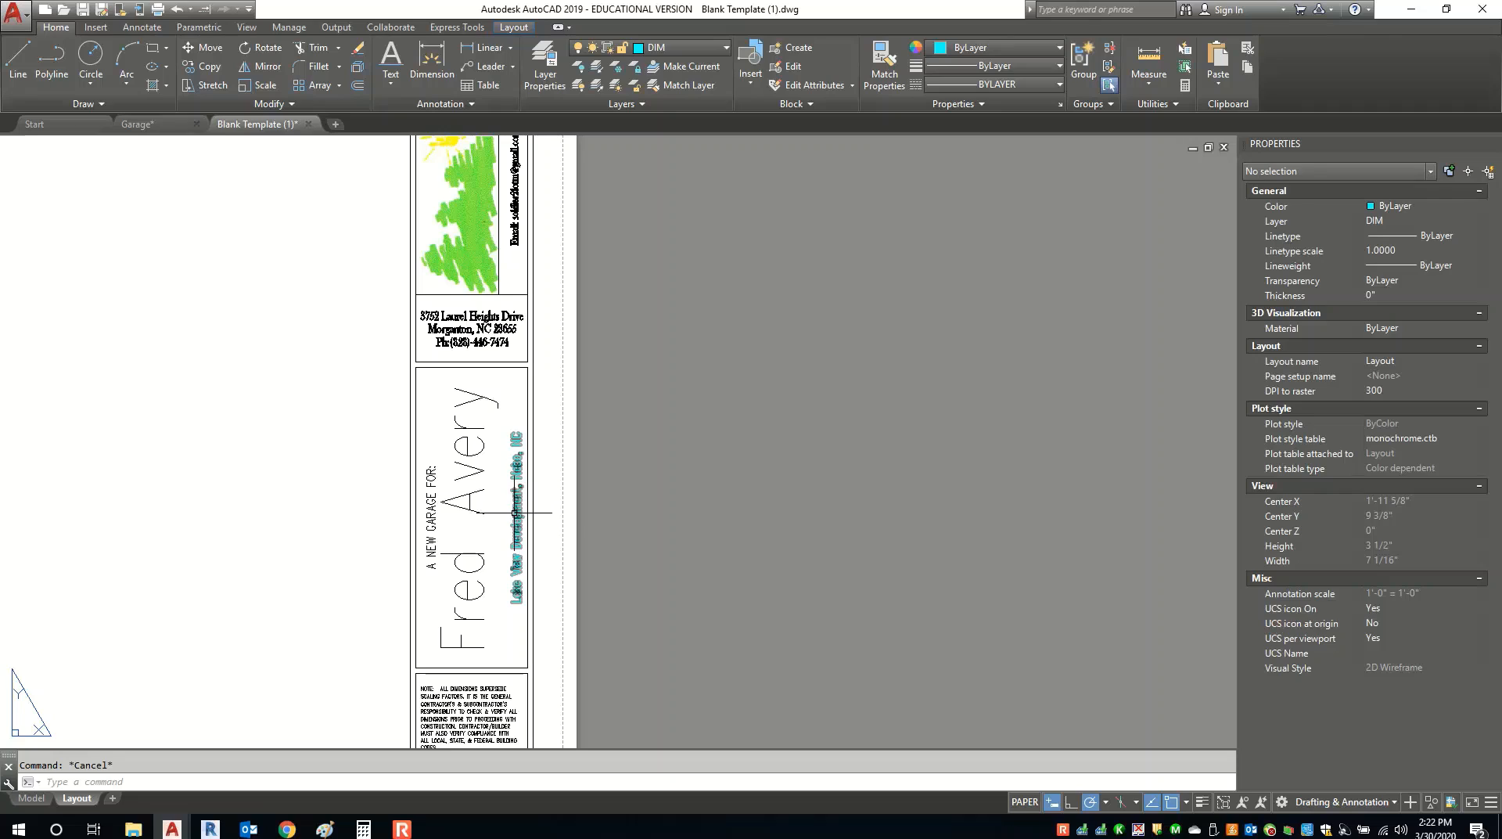
Move the Lake View Development, Nebo, NC text onto layer 1.
{"action": "left_click", "coordinate": [517, 532]}
{"action": "left_click", "coordinate": [701, 53]}
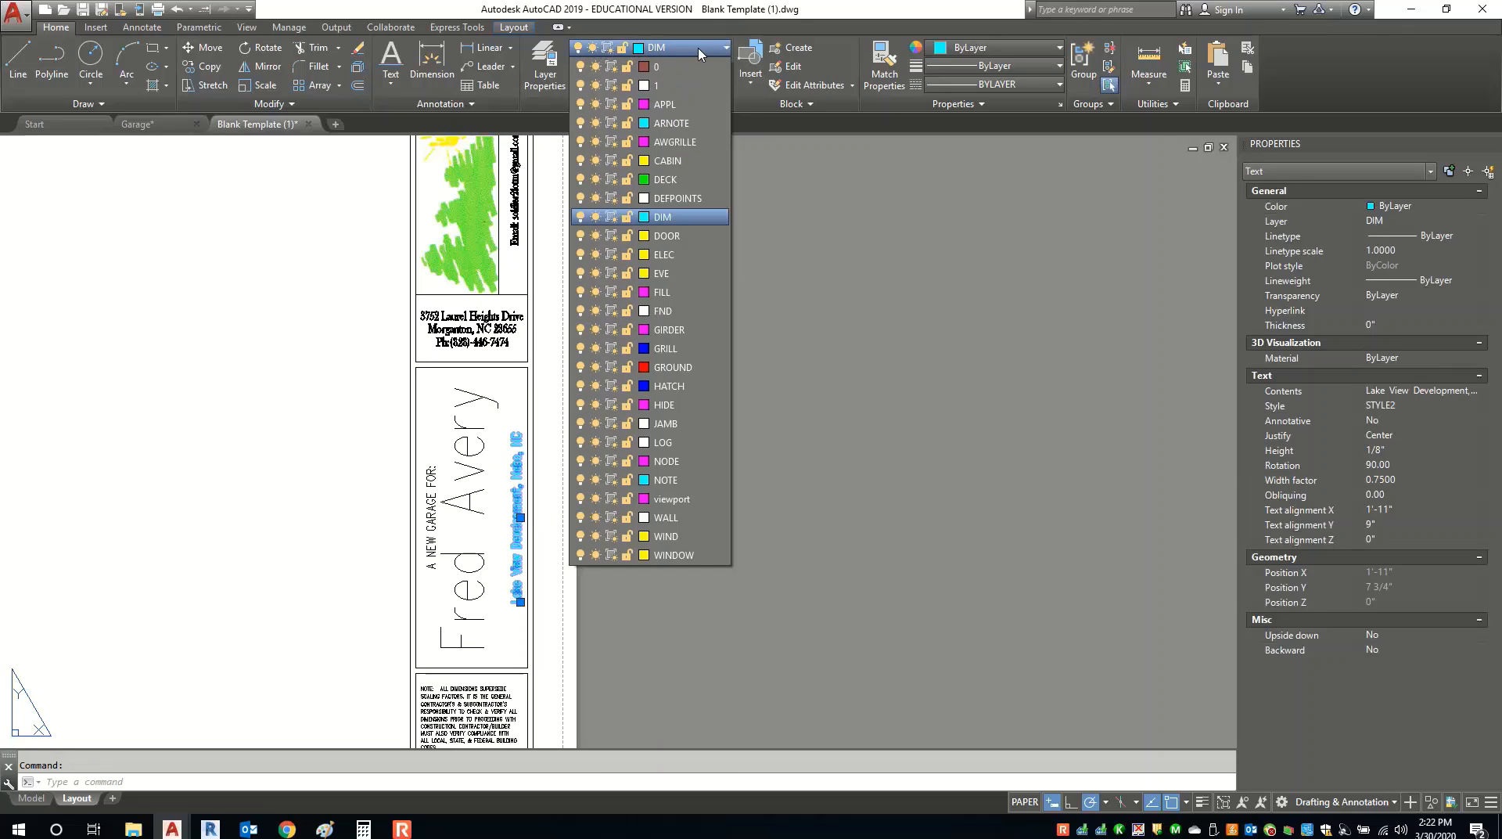
{"action": "left_click", "coordinate": [665, 94]}
{"action": "key", "text": "Escape"}
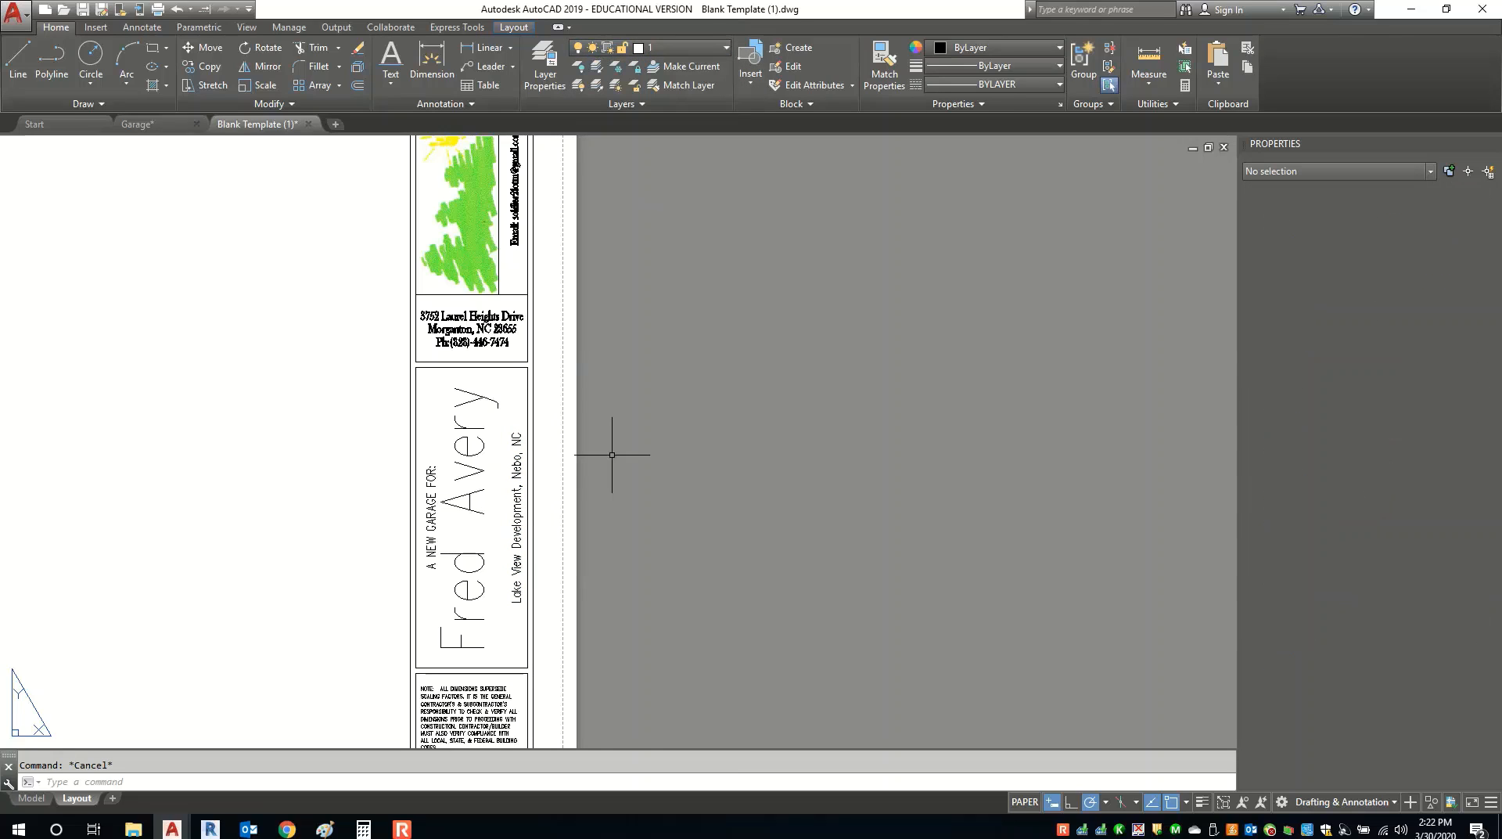
{"action": "scroll", "coordinate": [625, 449], "scroll_direction": "down", "scroll_amount": 3}
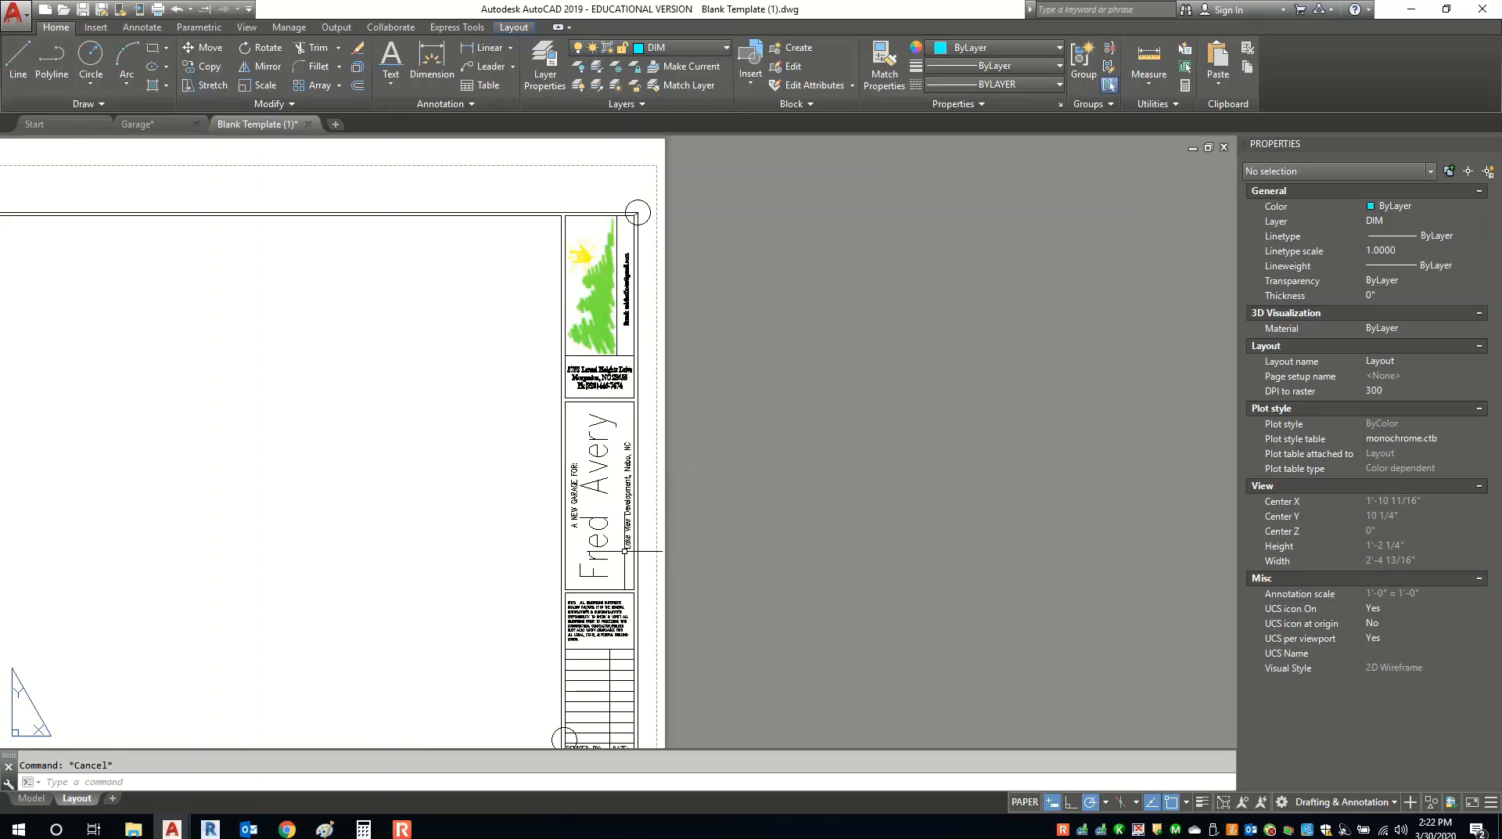
{"action": "scroll", "coordinate": [611, 556], "scroll_direction": "up", "scroll_amount": 4}
{"action": "scroll", "coordinate": [612, 556], "scroll_direction": "down", "scroll_amount": 3}
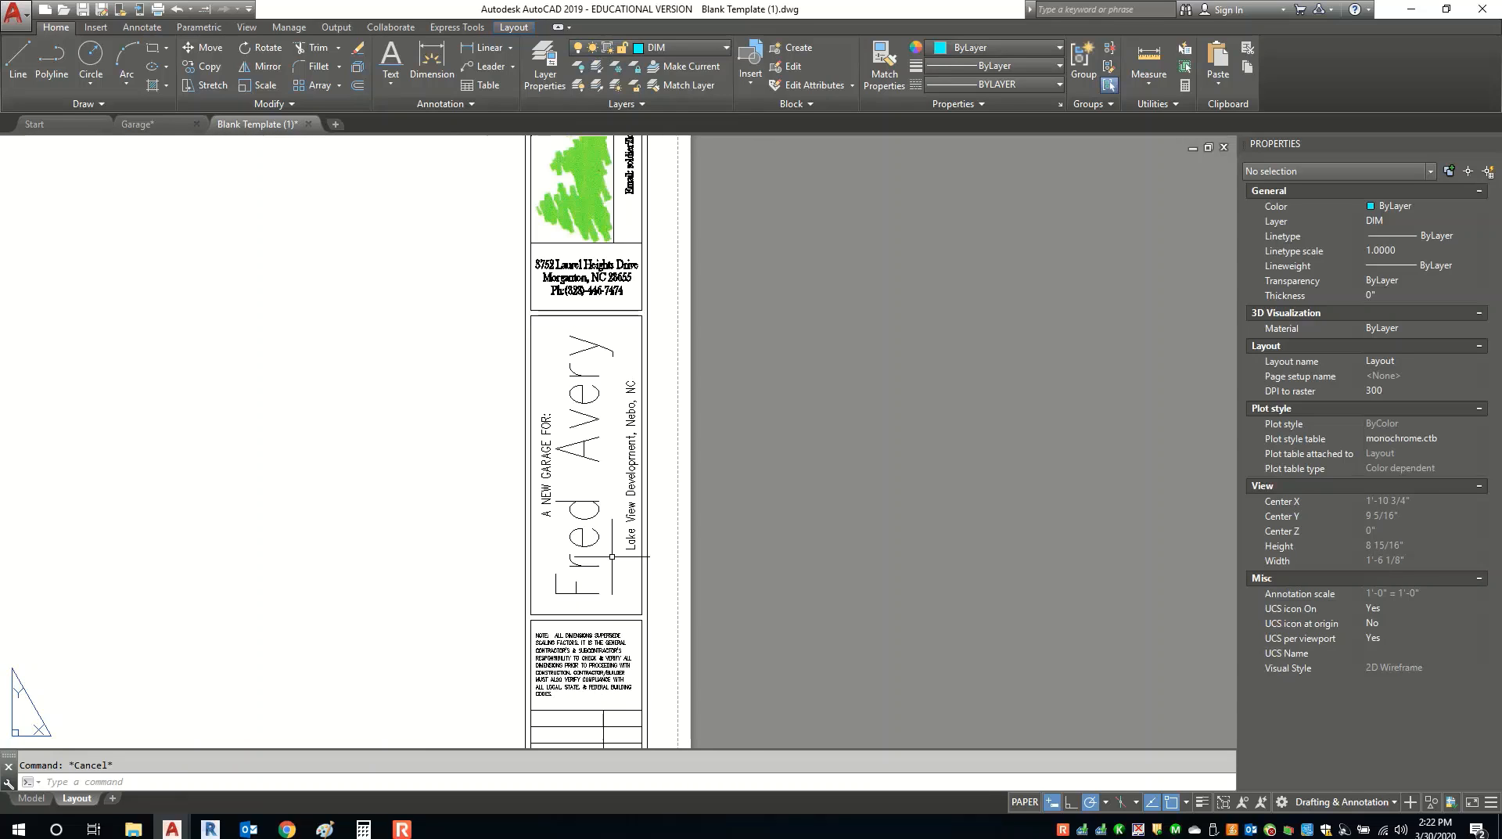
{"action": "scroll", "coordinate": [578, 681], "scroll_direction": "up", "scroll_amount": 4}
{"action": "scroll", "coordinate": [605, 571], "scroll_direction": "down", "scroll_amount": 1}
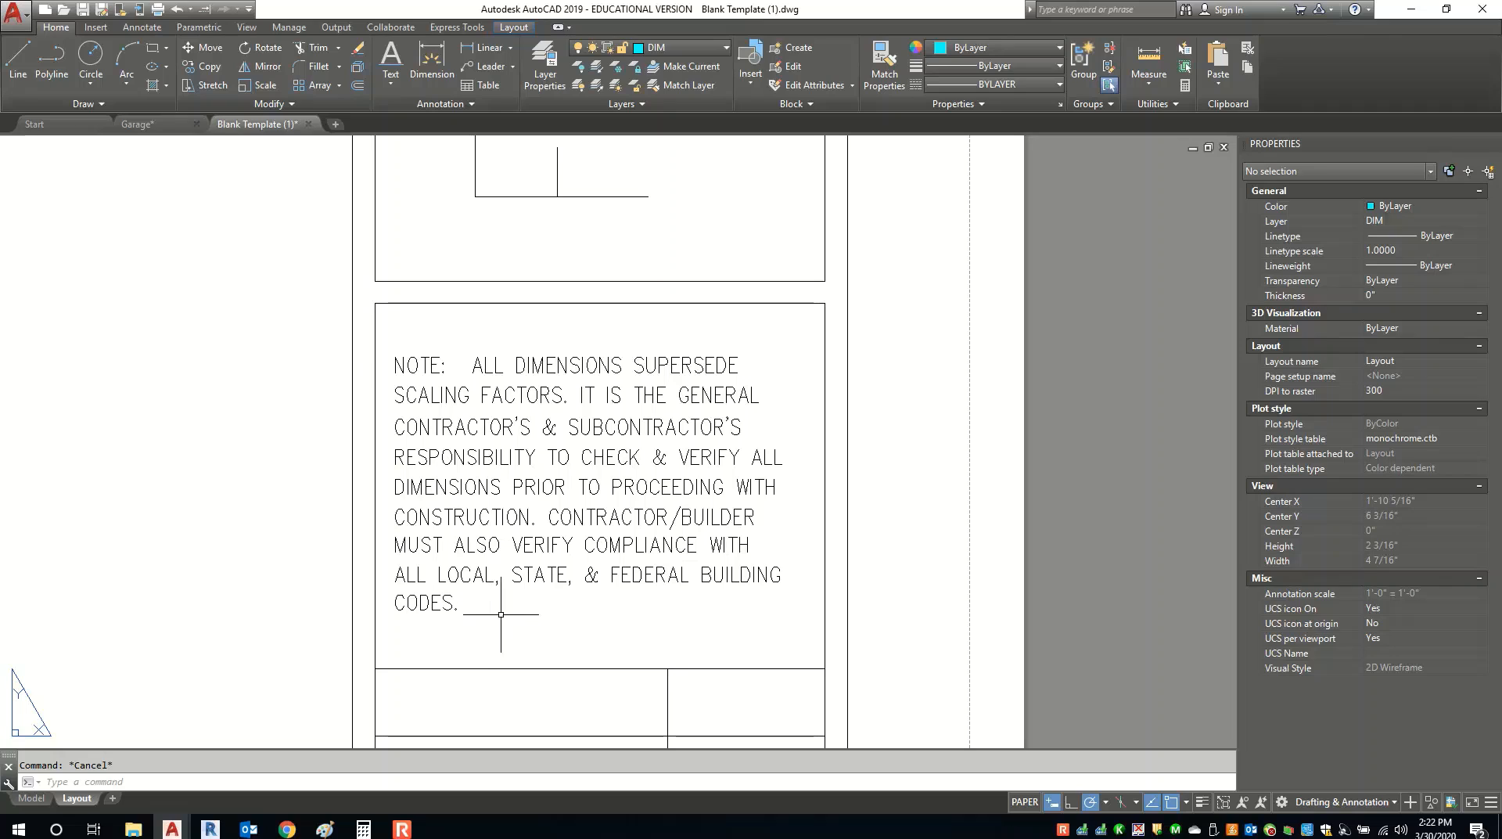
{"action": "scroll", "coordinate": [557, 432], "scroll_direction": "down", "scroll_amount": 2}
{"action": "scroll", "coordinate": [553, 539], "scroll_direction": "down", "scroll_amount": 5}
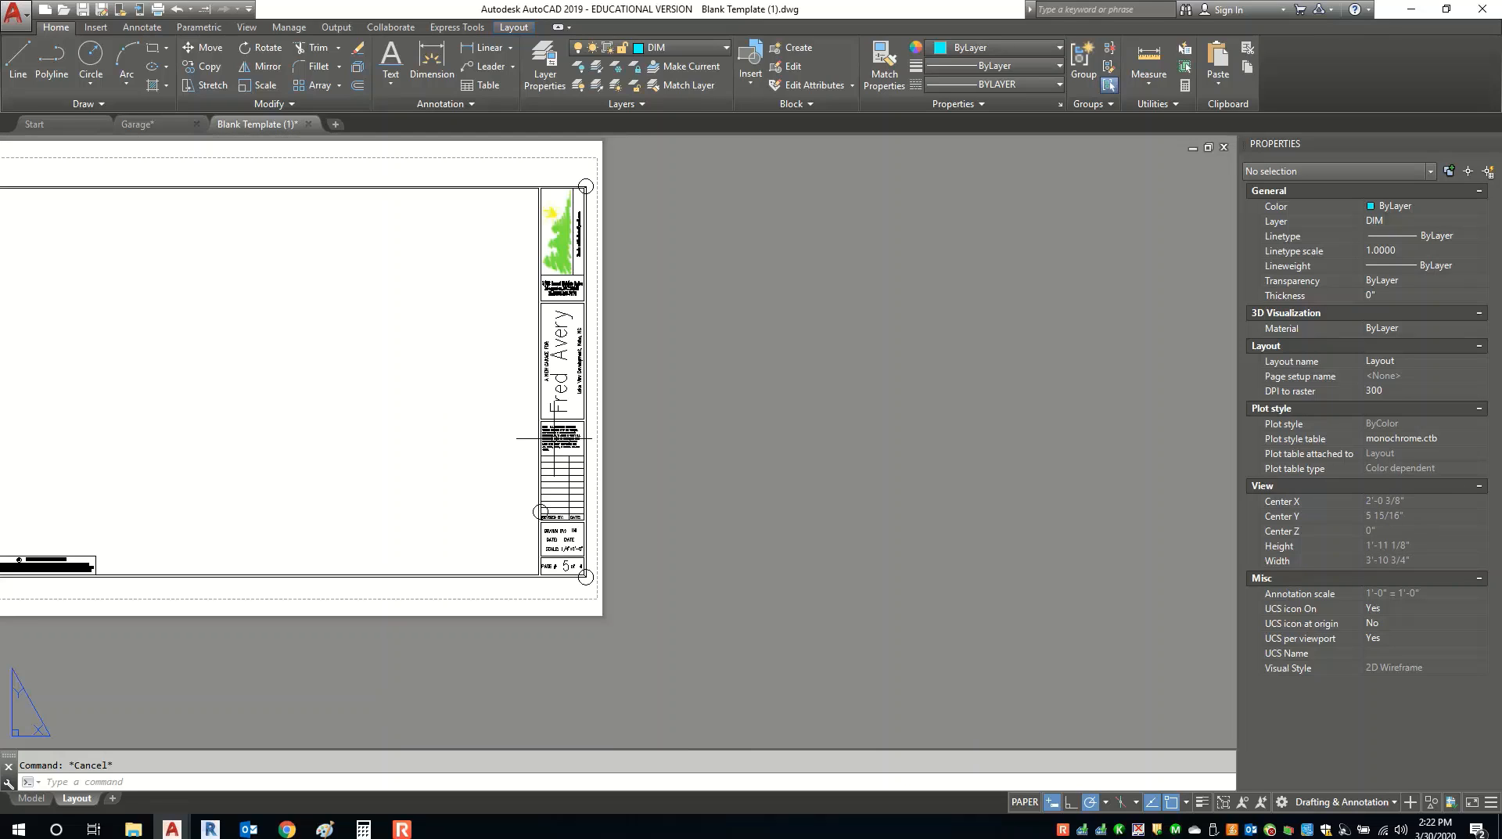
{"action": "scroll", "coordinate": [553, 540], "scroll_direction": "up", "scroll_amount": 4}
{"action": "middle_click_drag", "start_coordinate": [553, 540], "coordinate": [544, 570]}
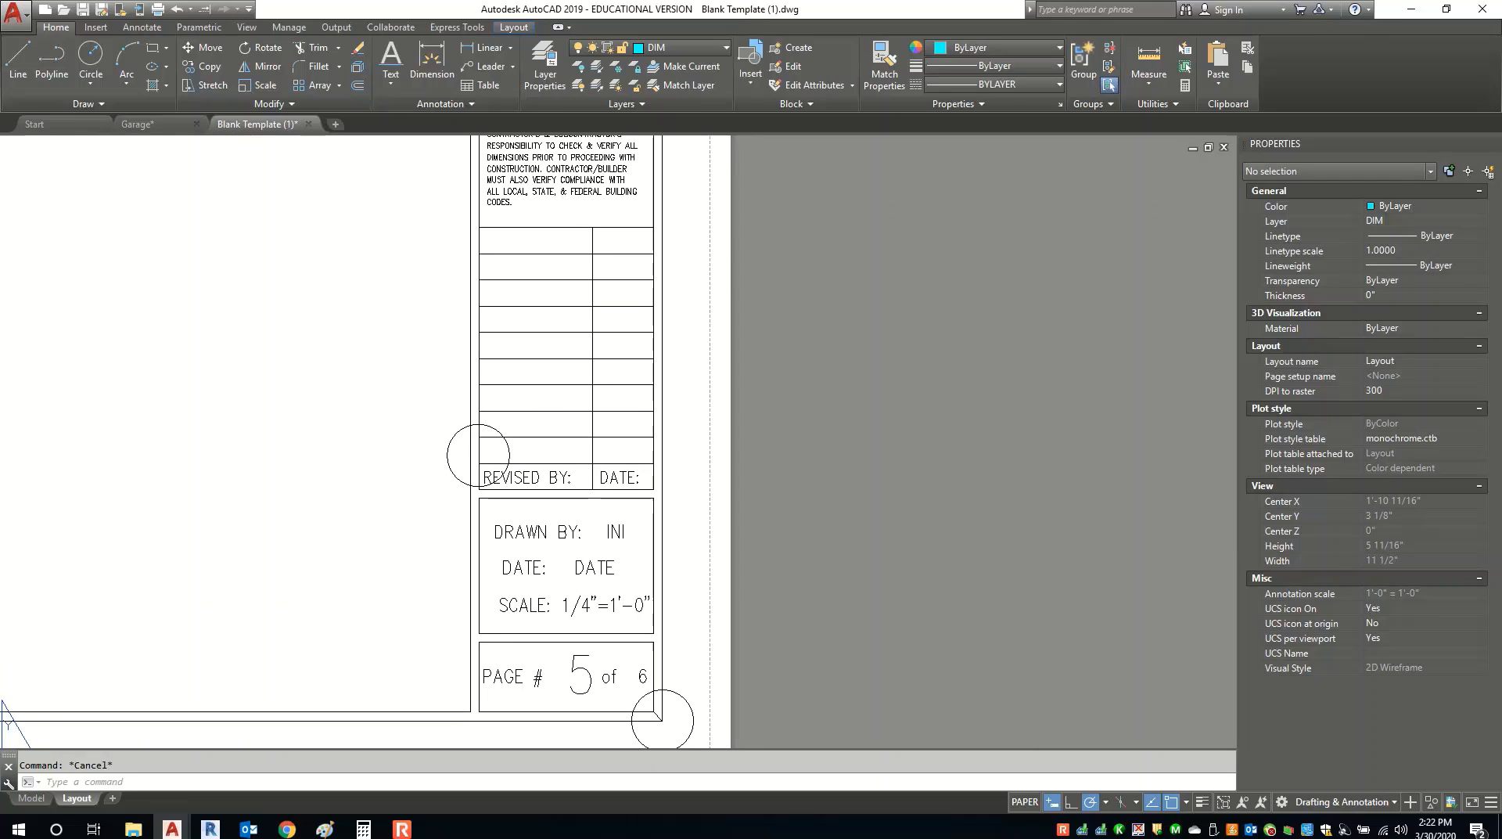
Enter the drafter's initials, date 3/30/20 and page 1 of 6 in the title block, then zoom out.
{"action": "double_click", "coordinate": [610, 533]}
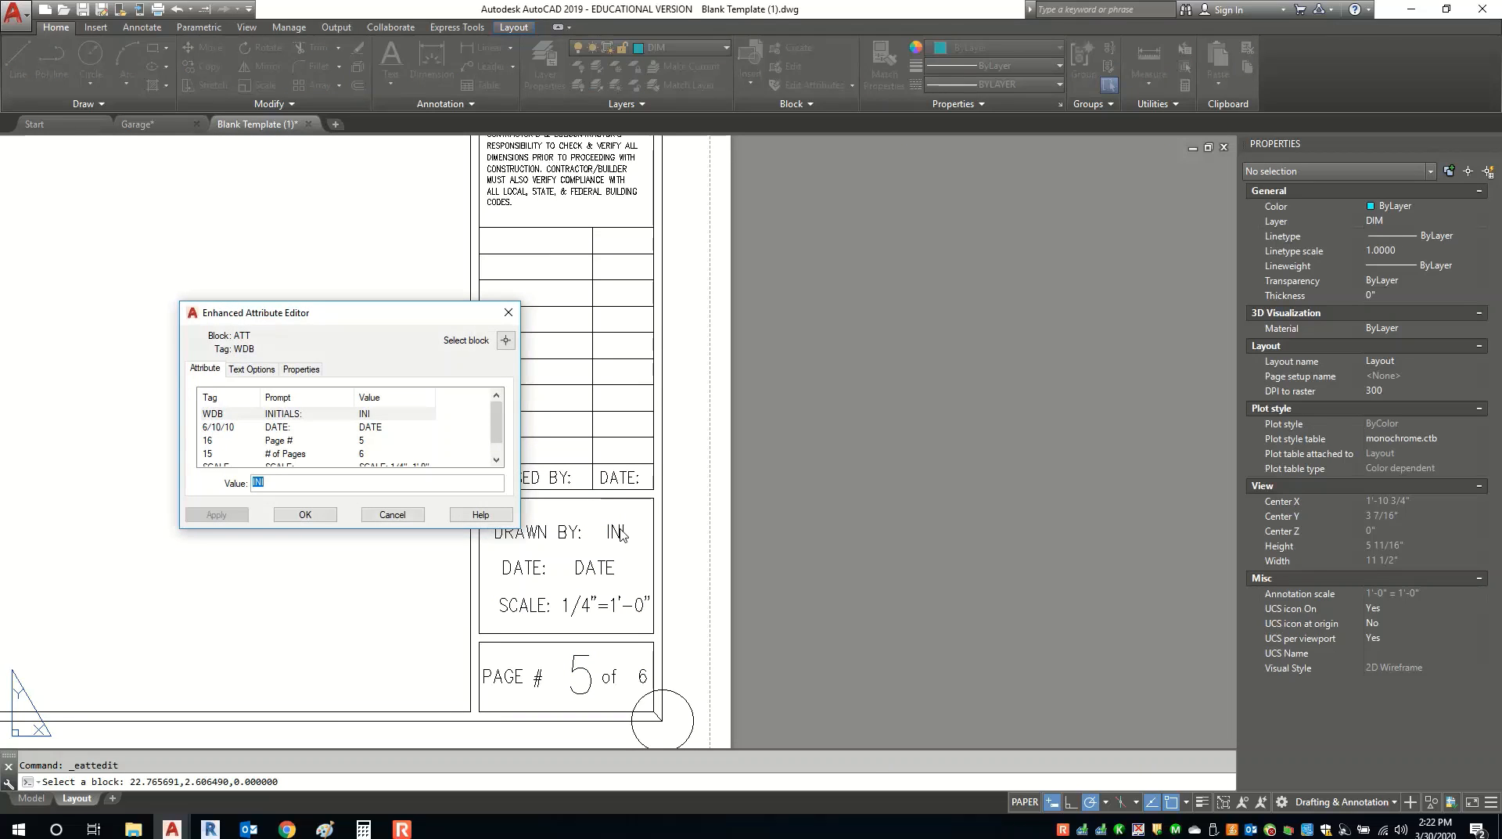
{"action": "type", "text": "EAH"}
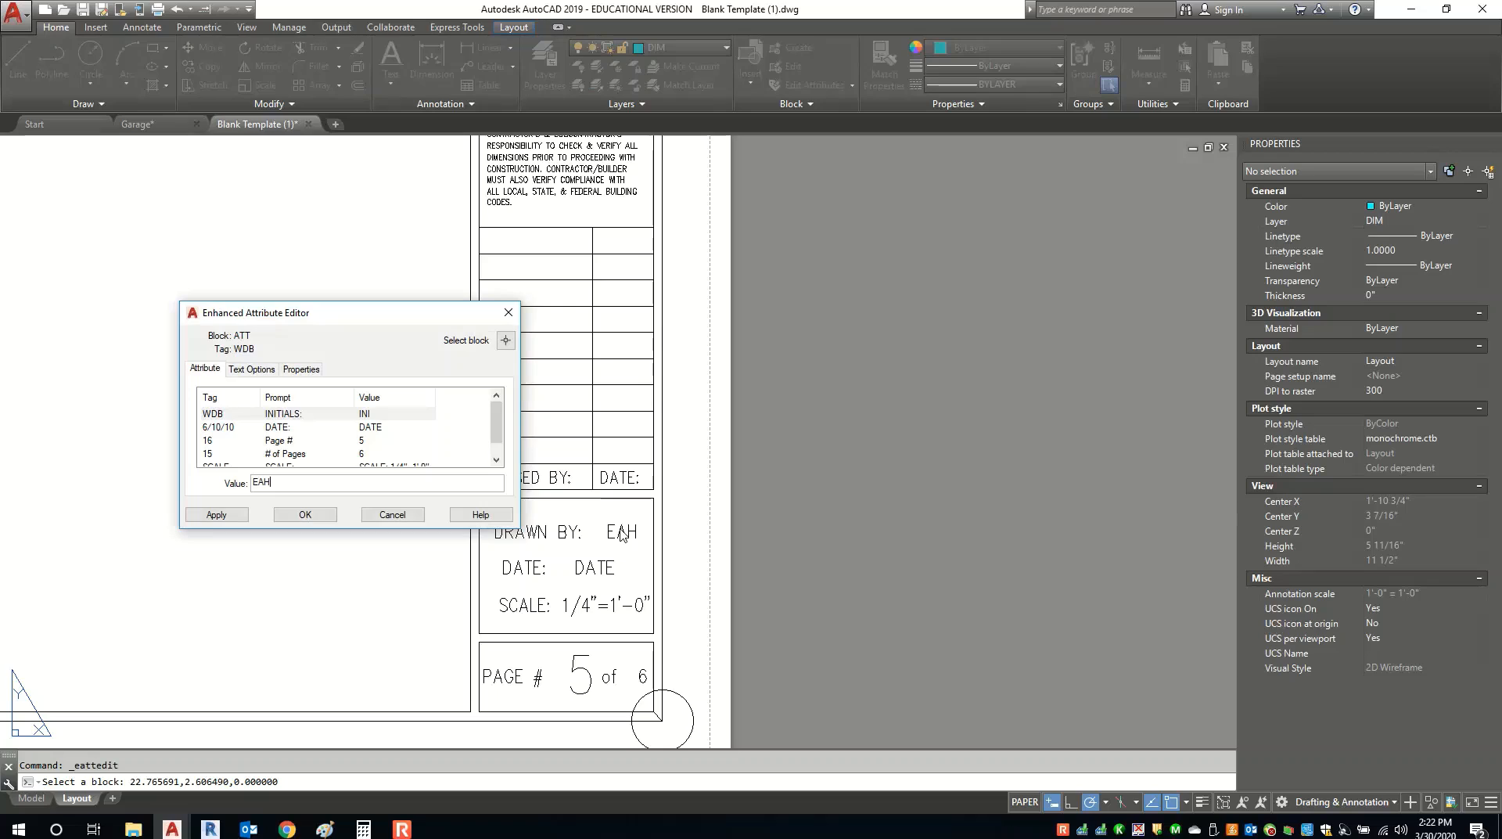
{"action": "key", "text": "Return"}
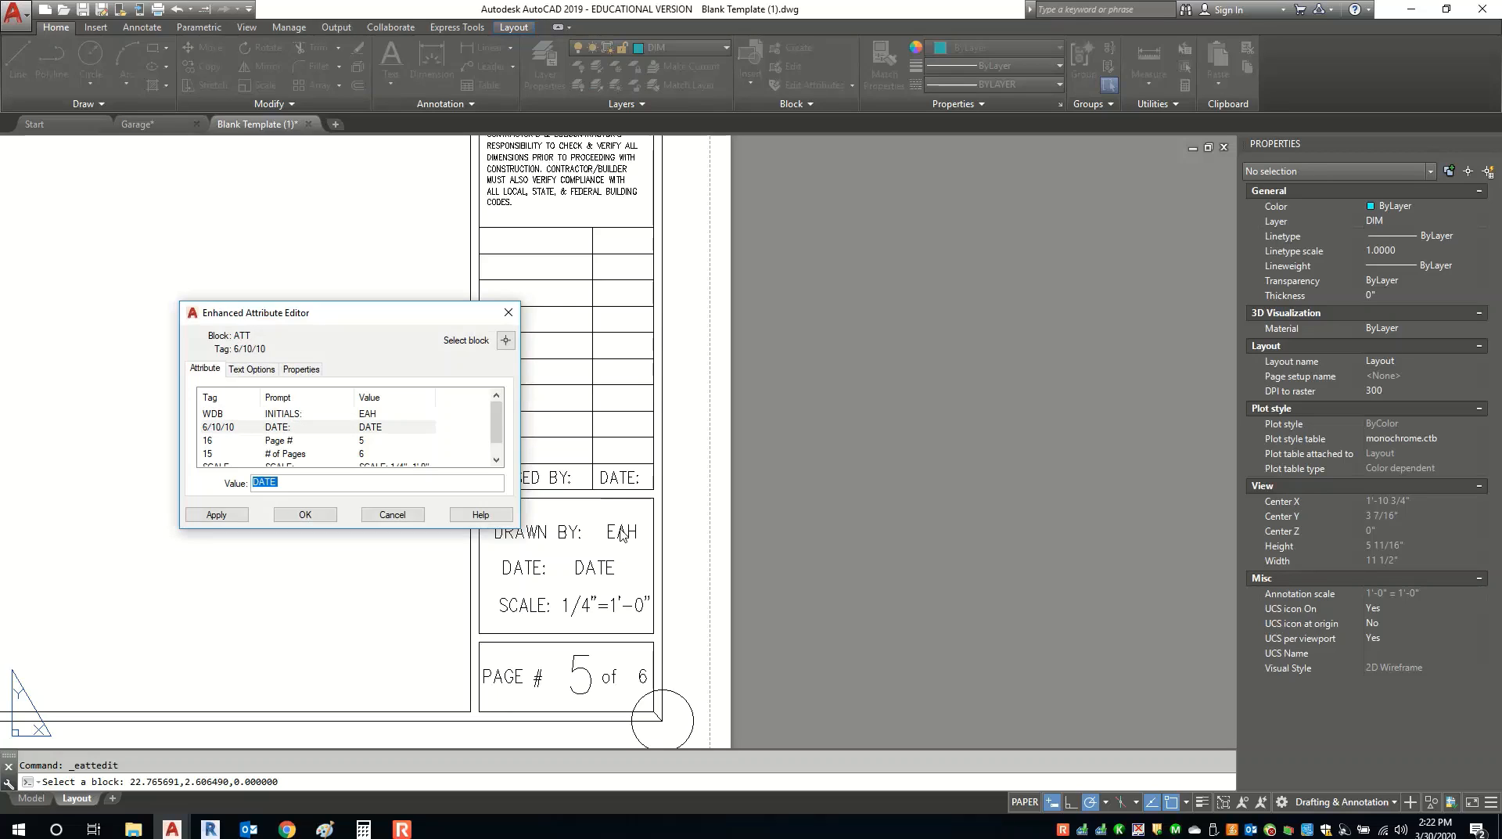
{"action": "type", "text": "3/30/20"}
{"action": "key", "text": "Return"}
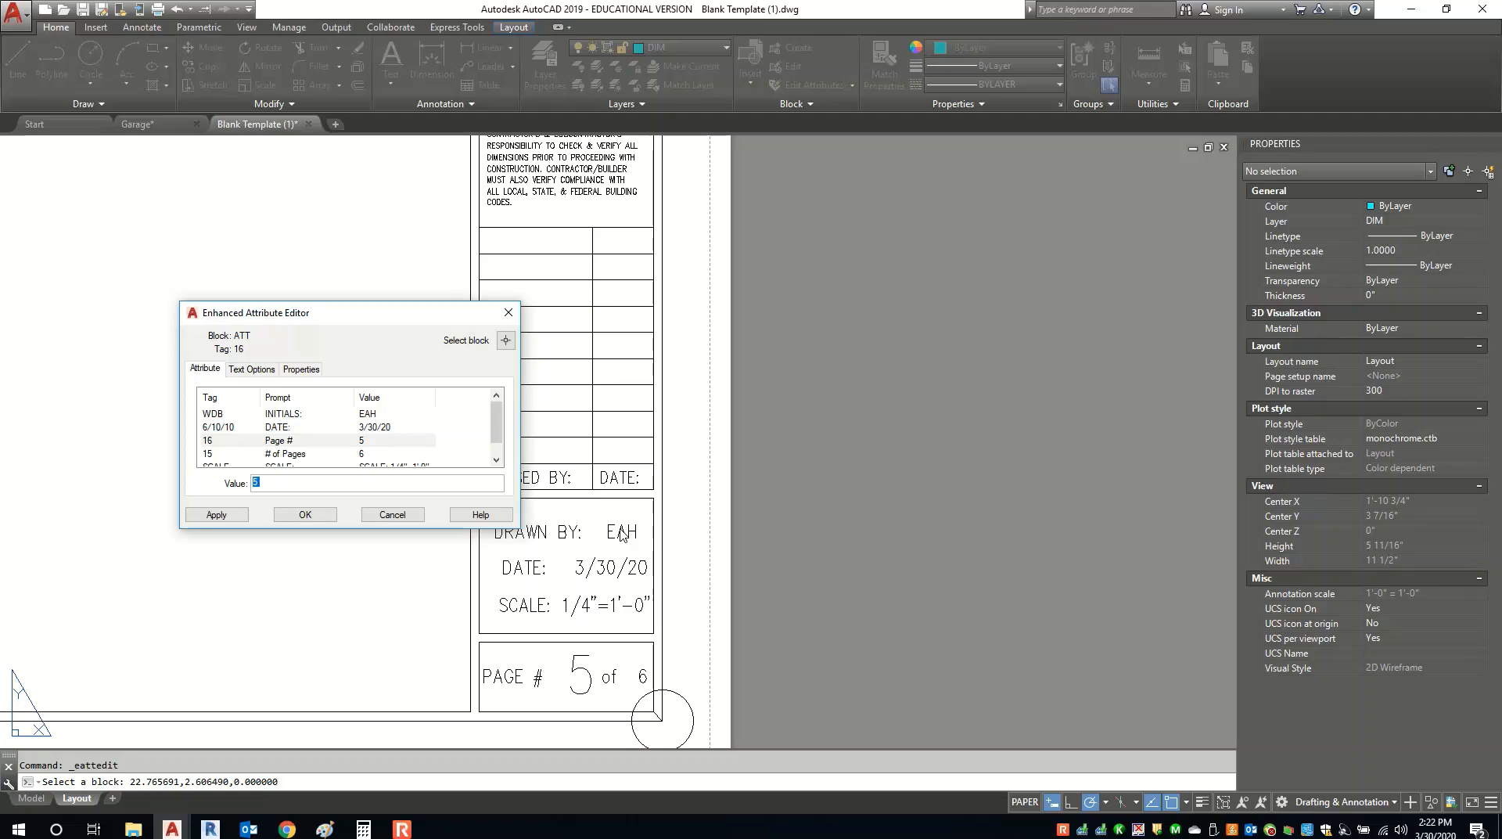
{"action": "type", "text": "1"}
{"action": "key", "text": "Return"}
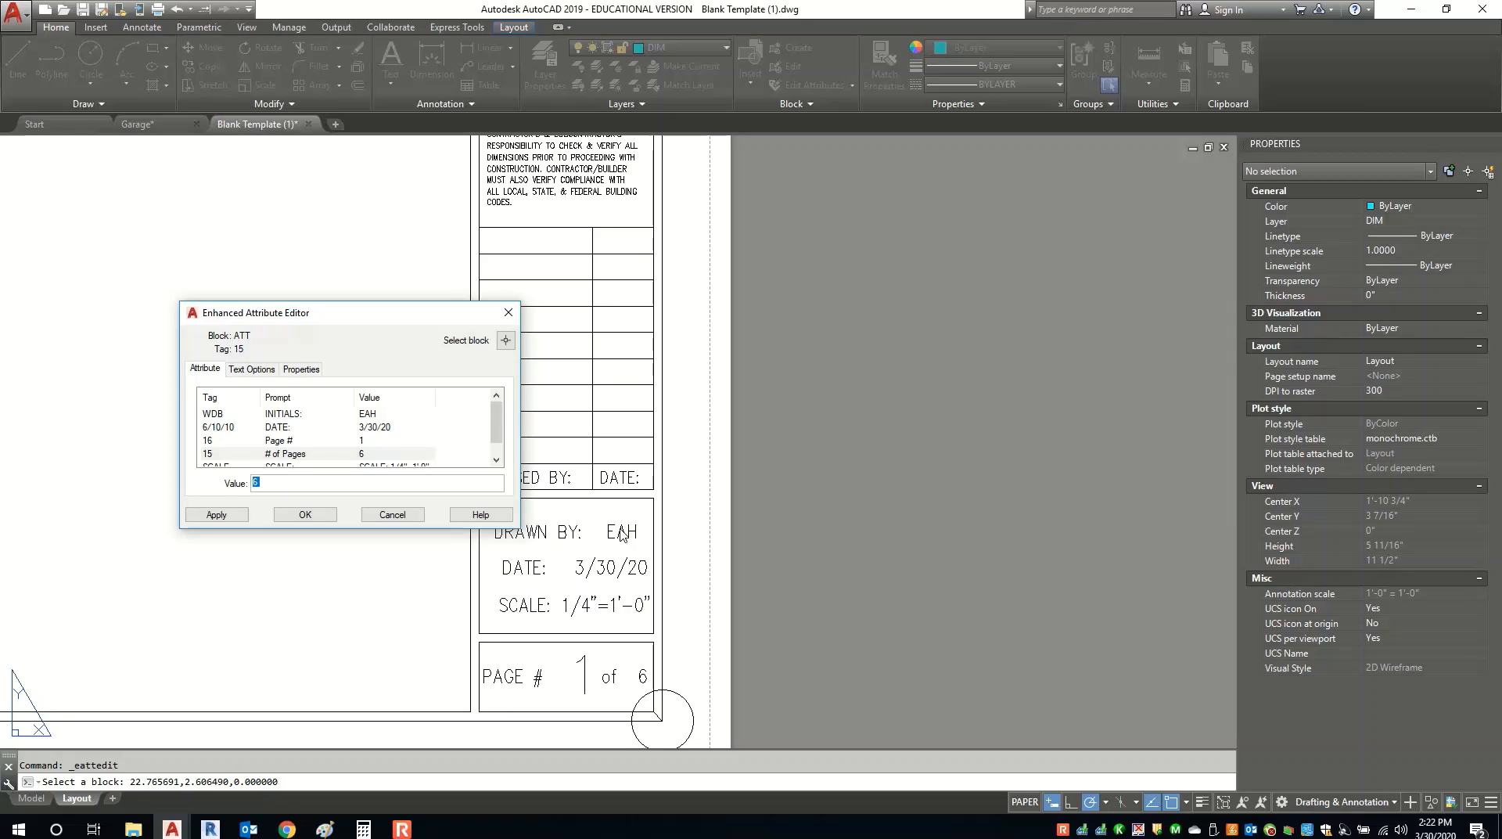
{"action": "key", "text": "Return"}
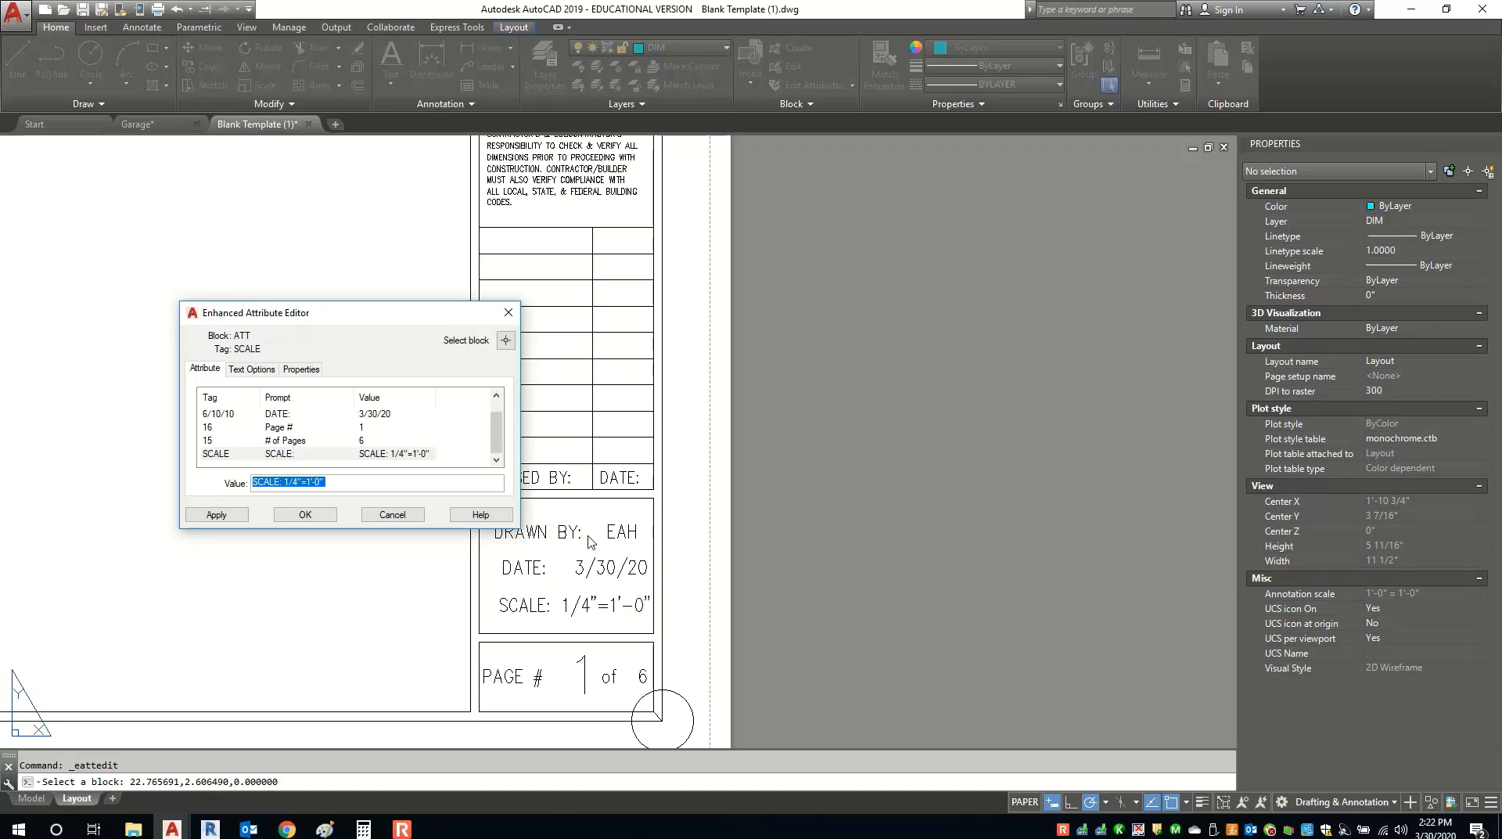
{"action": "left_click", "coordinate": [305, 514]}
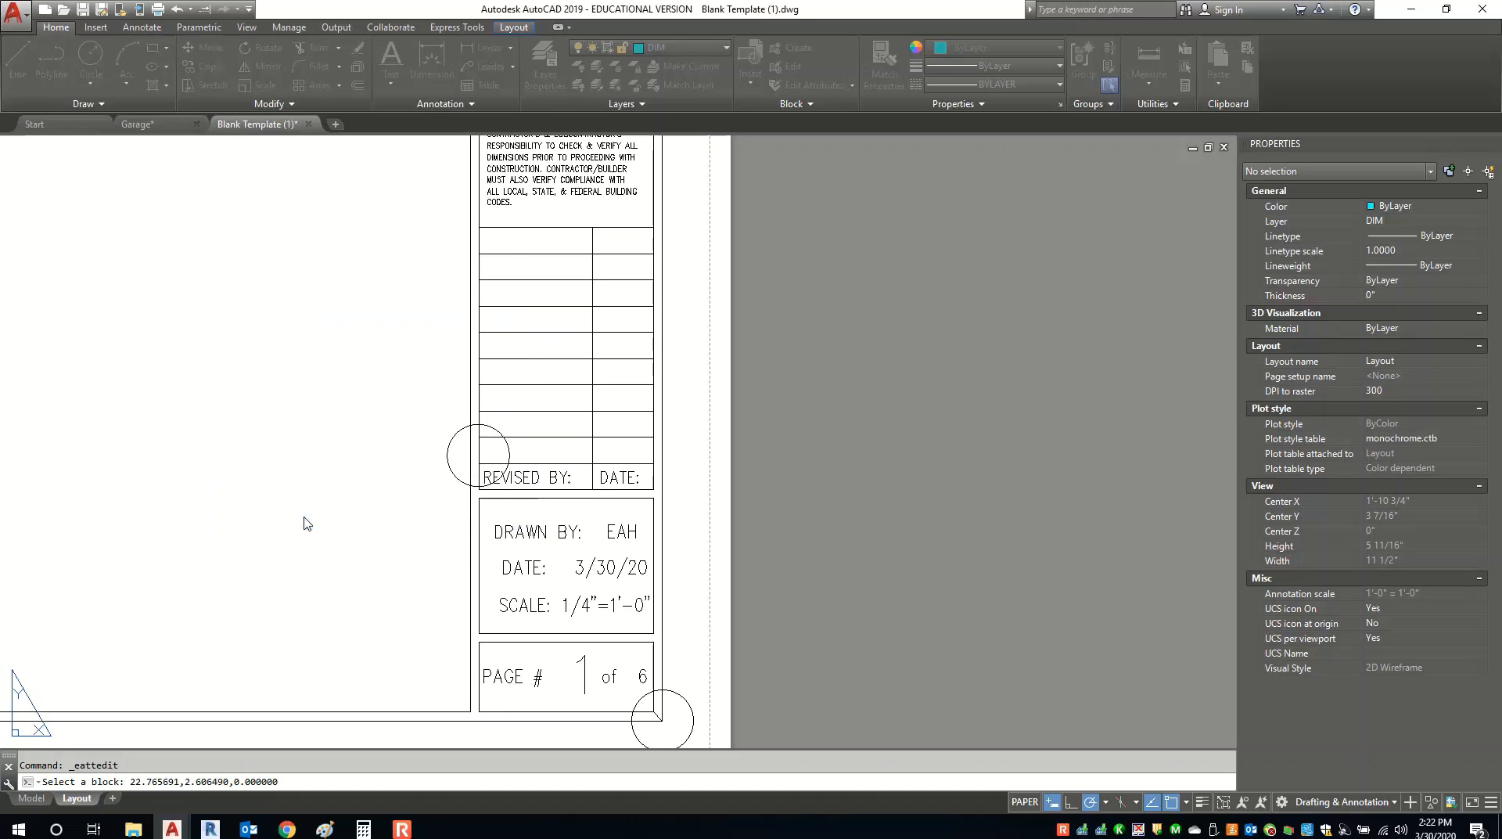
{"action": "scroll", "coordinate": [822, 477], "scroll_direction": "down", "scroll_amount": 4}
{"action": "scroll", "coordinate": [858, 493], "scroll_direction": "down", "scroll_amount": 3}
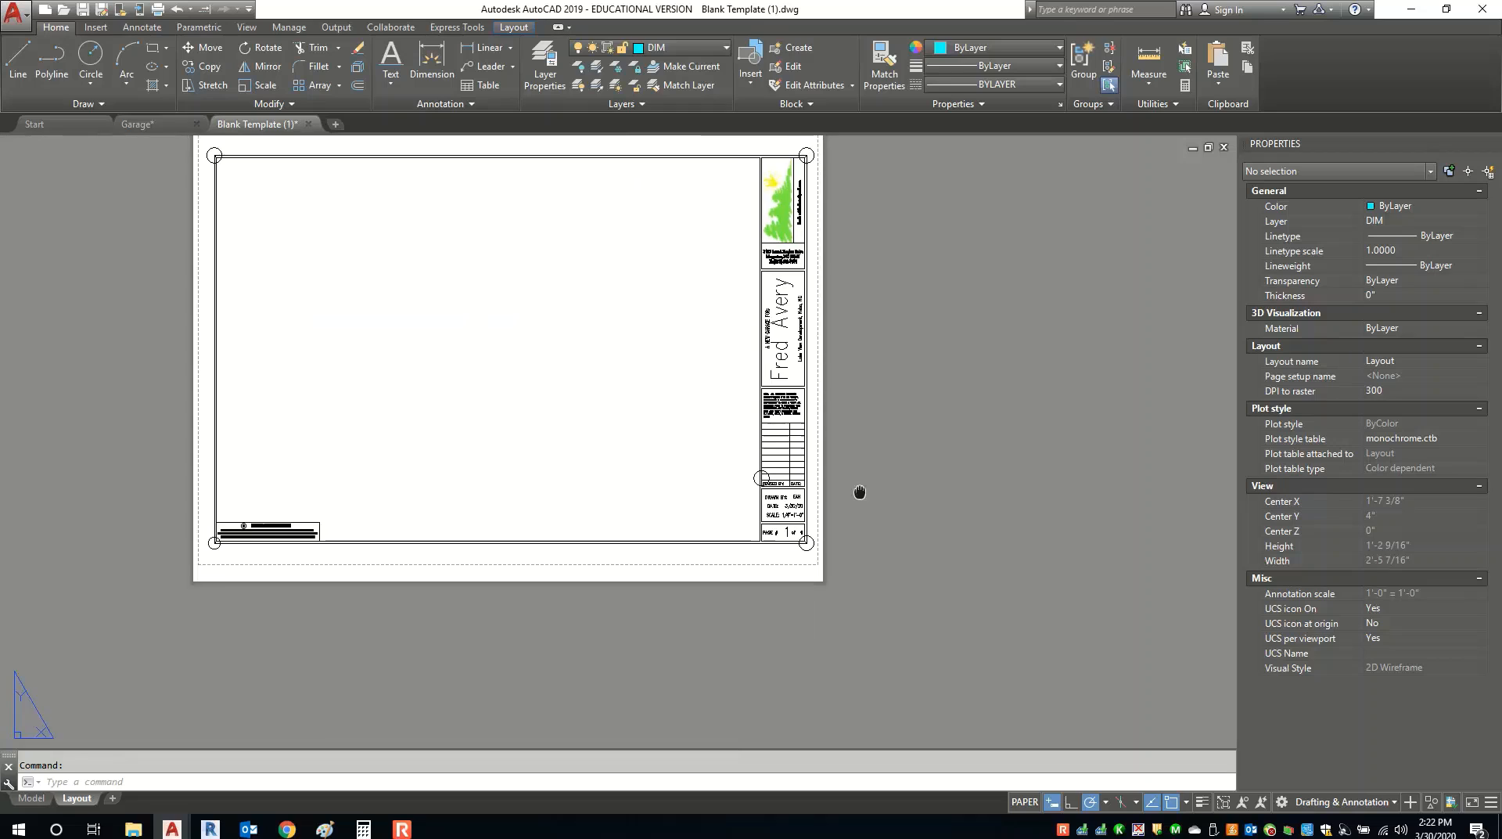
{"action": "scroll", "coordinate": [344, 563], "scroll_direction": "up", "scroll_amount": 7}
{"action": "scroll", "coordinate": [319, 553], "scroll_direction": "down", "scroll_amount": 6}
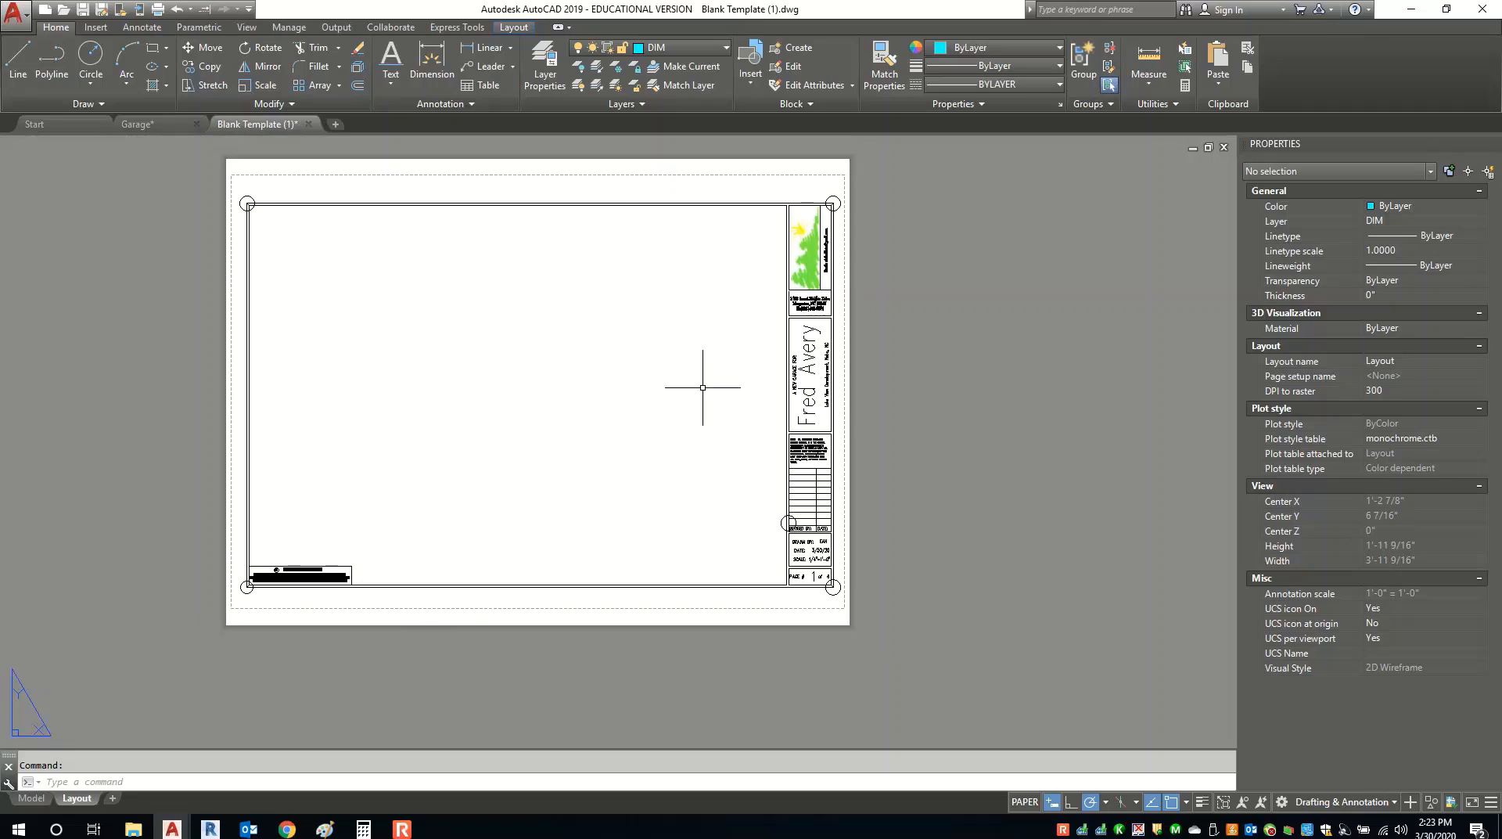
Window-select all 85 sheet objects and start a block definition named Layout.
{"action": "left_click", "coordinate": [190, 615]}
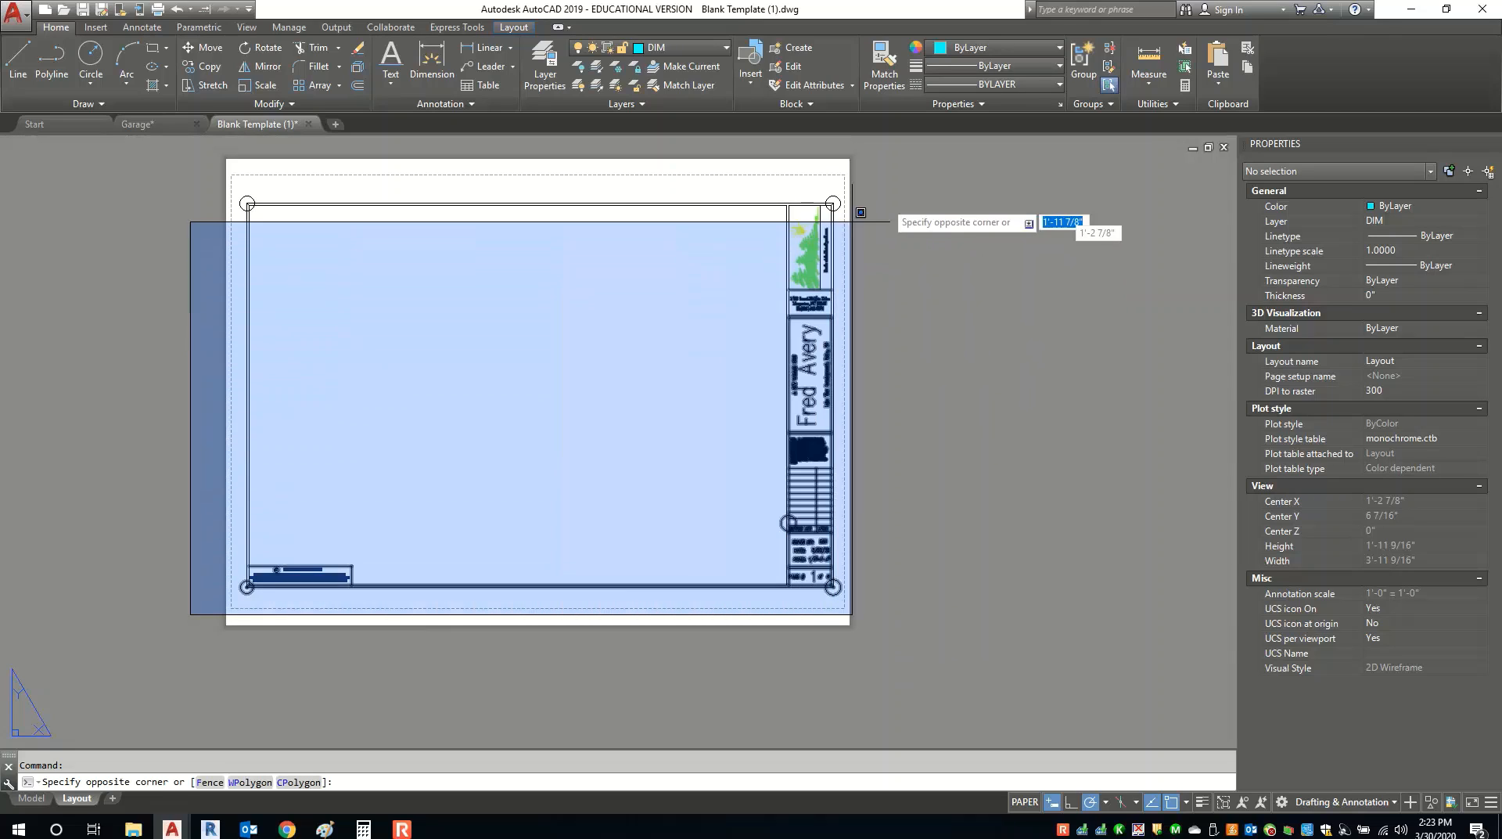
{"action": "left_click", "coordinate": [877, 182]}
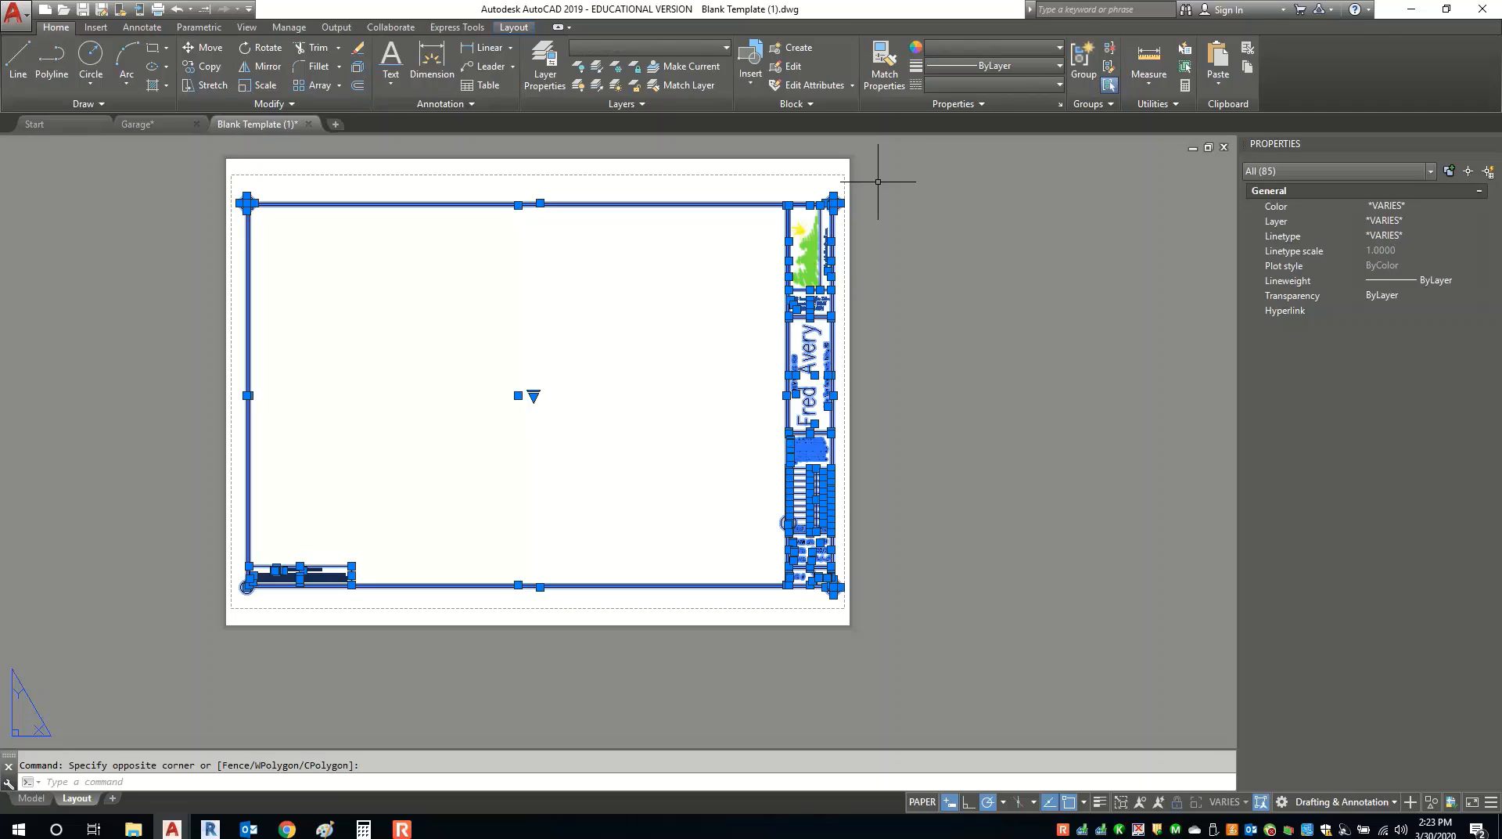
{"action": "left_click", "coordinate": [793, 50]}
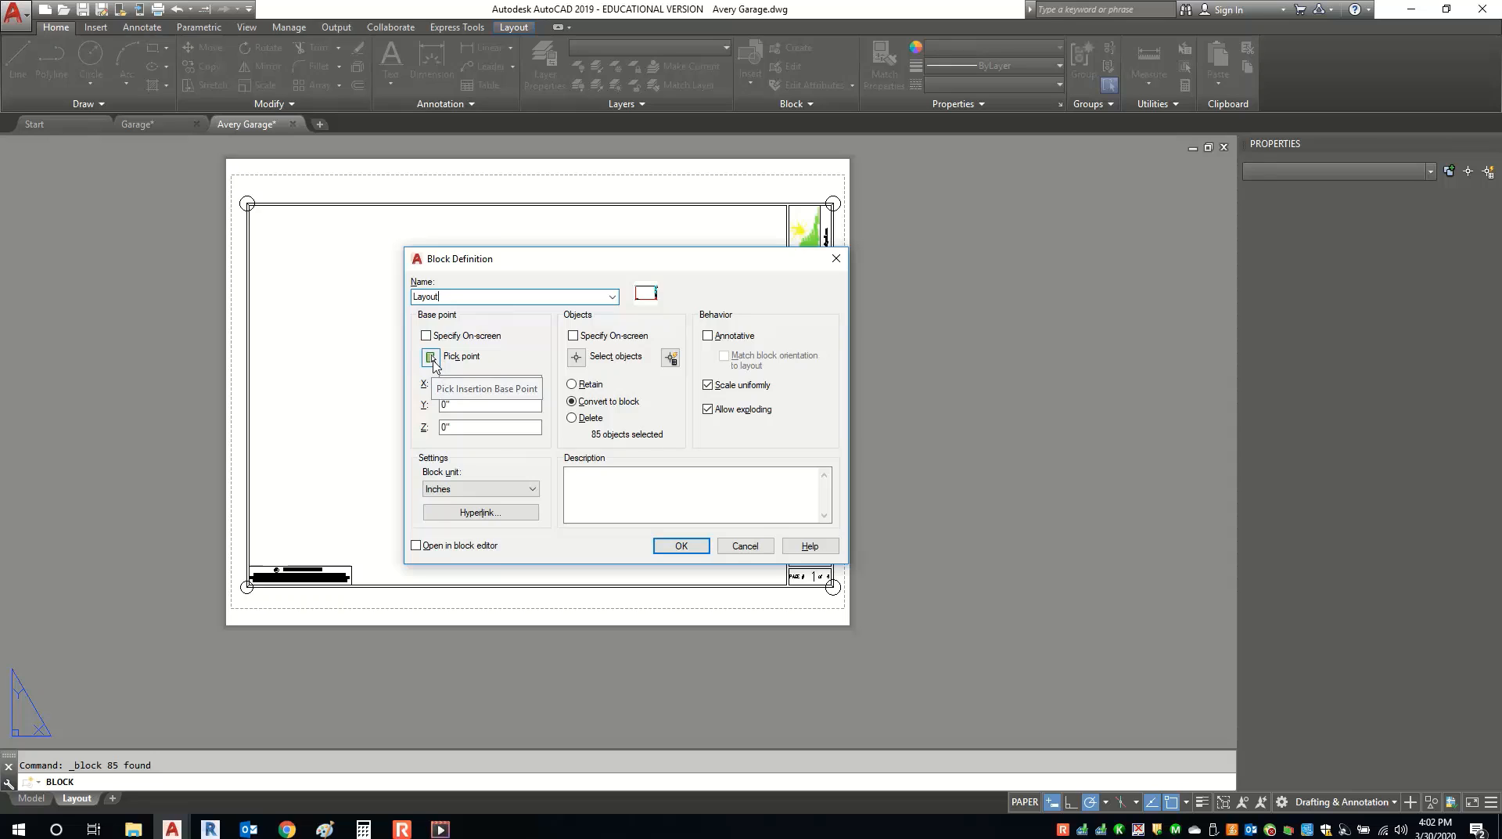
Redefine the Layout block with its base point at the border's bottom-left corner.
{"action": "left_click", "coordinate": [431, 357]}
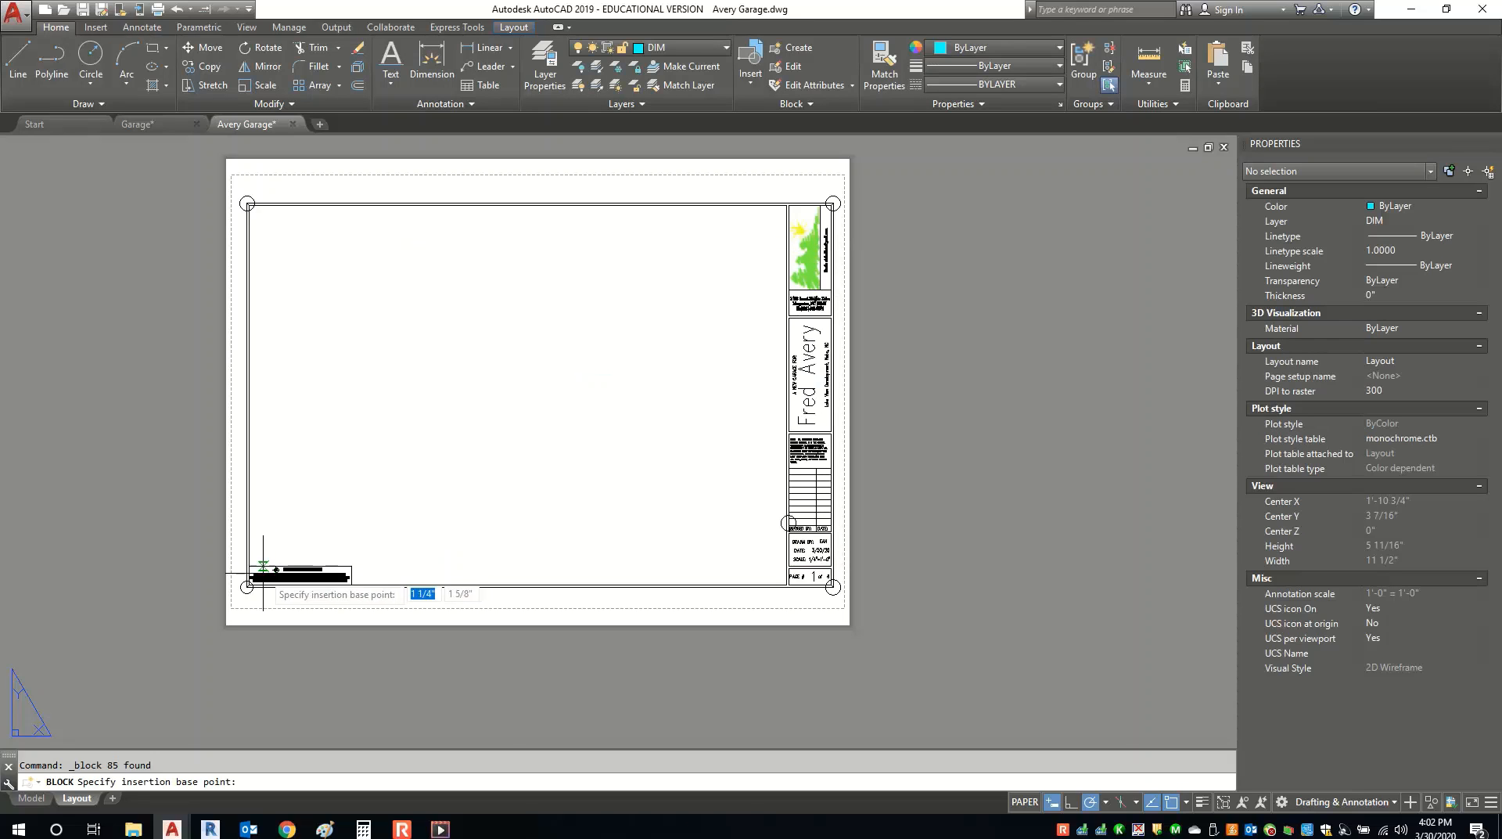
{"action": "scroll", "coordinate": [252, 586], "scroll_direction": "up", "scroll_amount": 8}
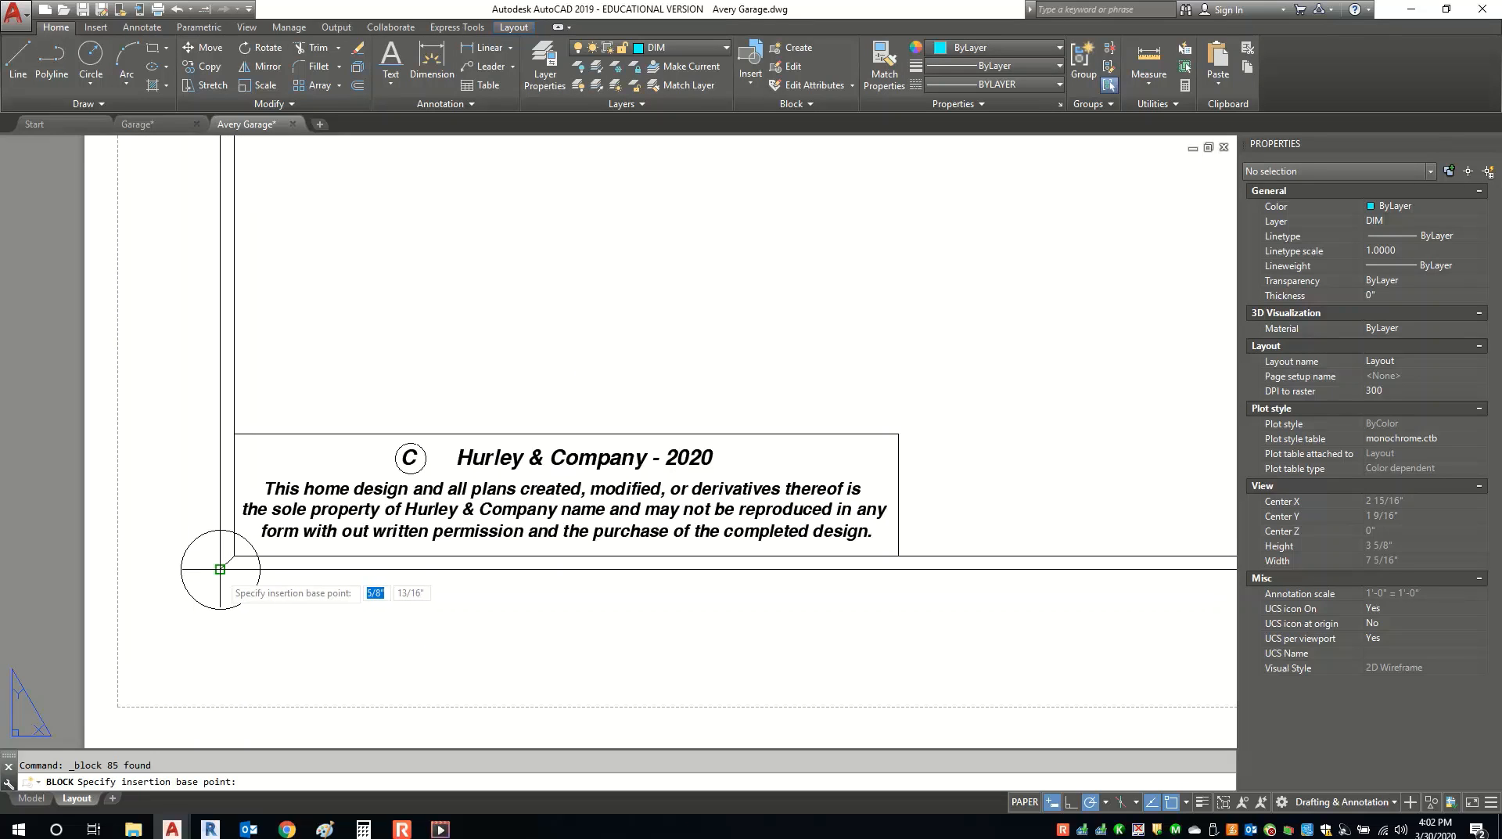
{"action": "left_click", "coordinate": [220, 568]}
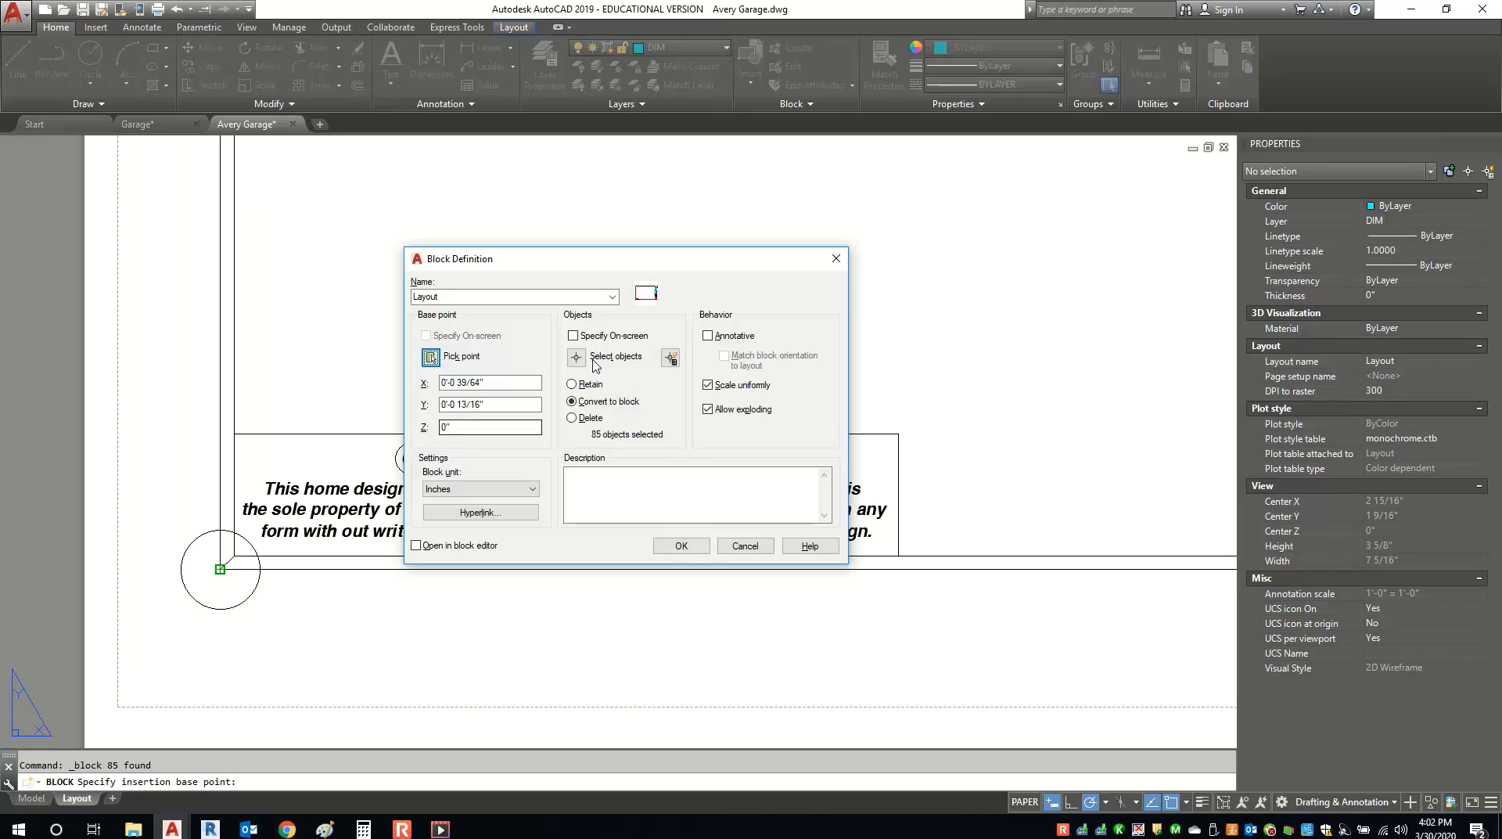
{"action": "left_click", "coordinate": [677, 546]}
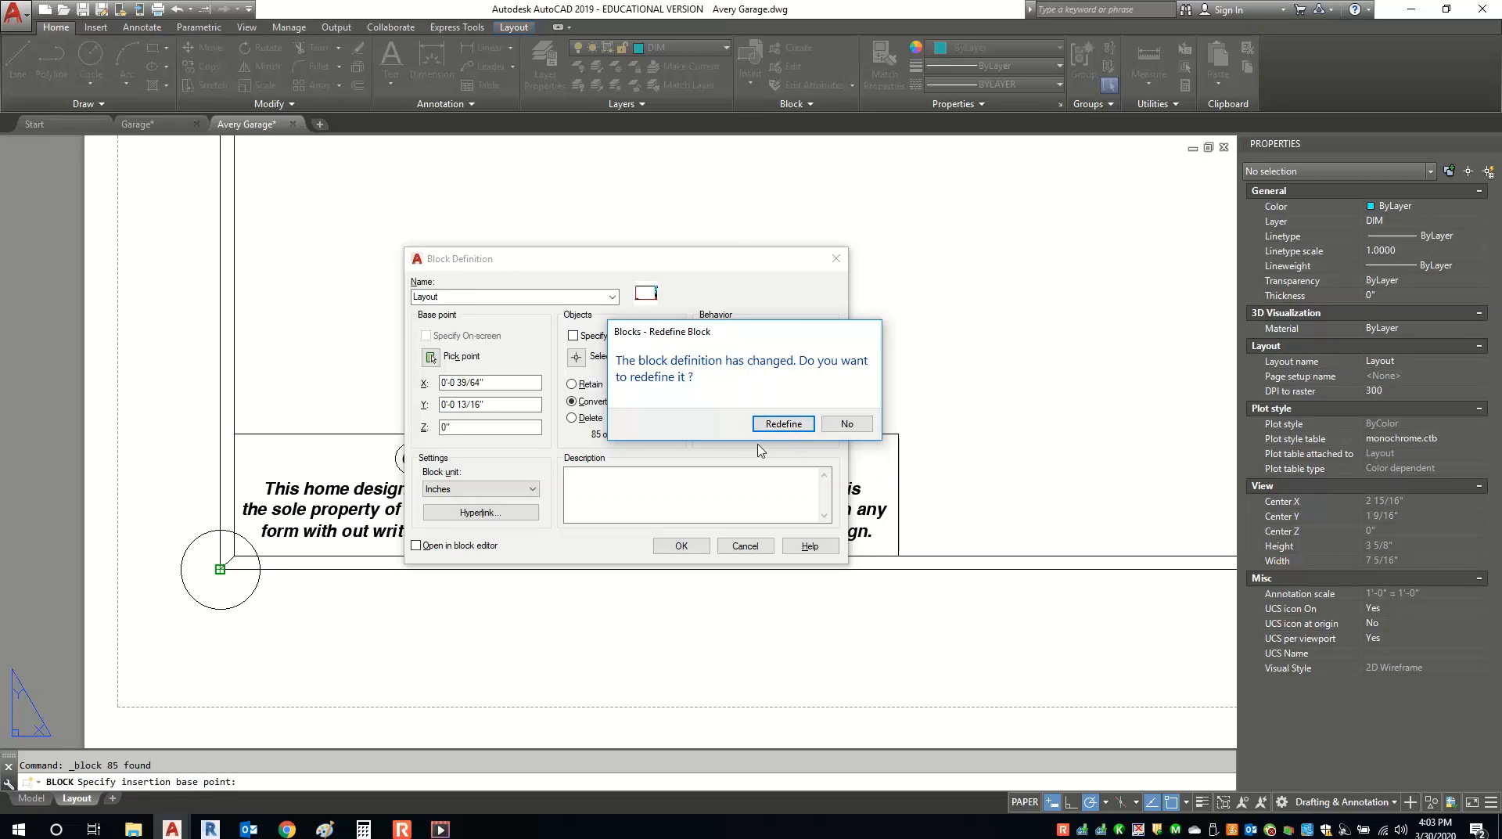
{"action": "left_click", "coordinate": [797, 433]}
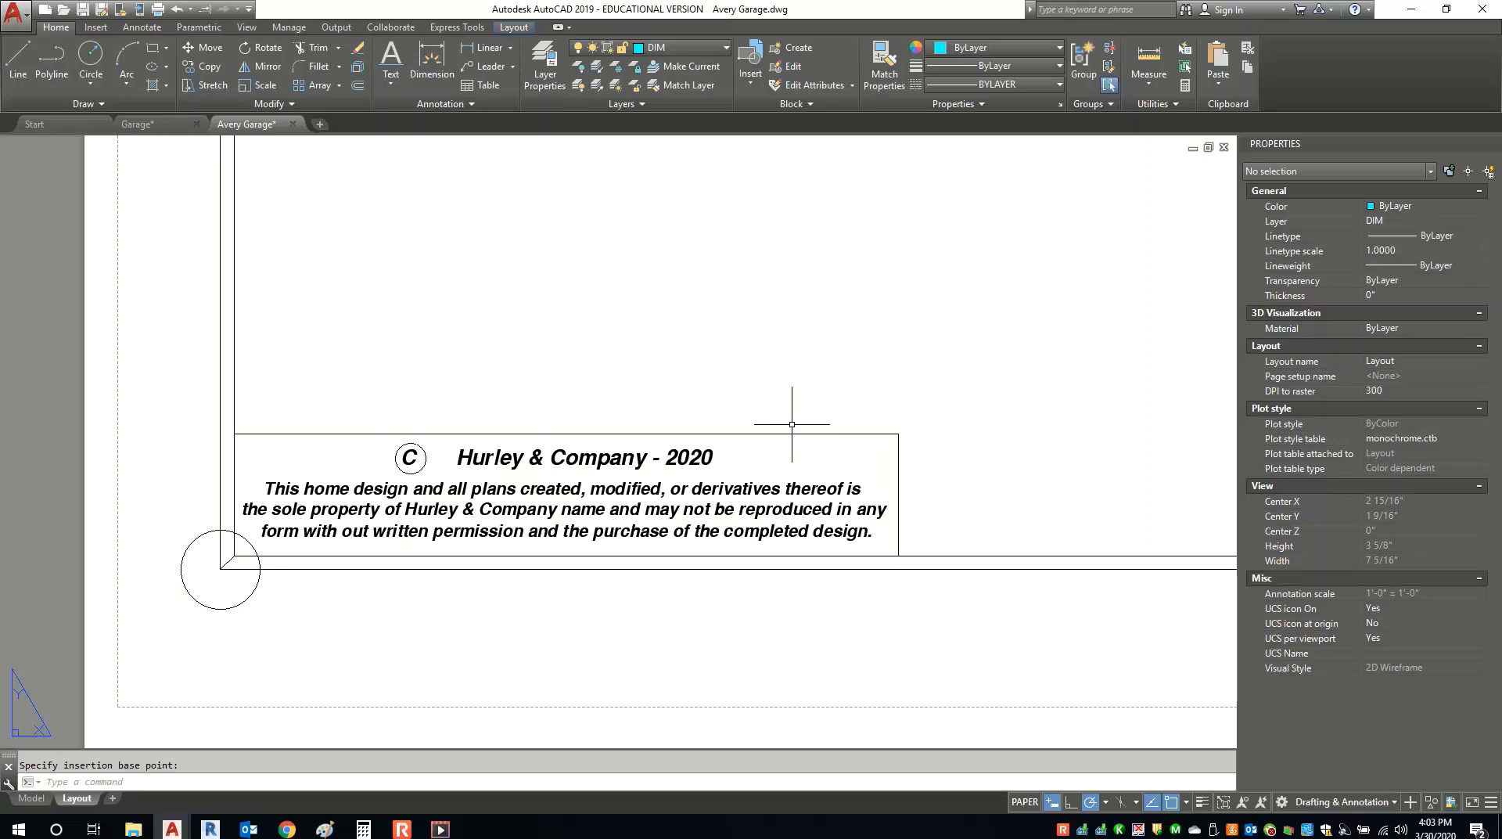
{"action": "scroll", "coordinate": [606, 406], "scroll_direction": "down", "scroll_amount": 6}
Confirm the title block is a single Block Reference, then begin Save As for Avery Garage.dwg.
{"action": "scroll", "coordinate": [563, 438], "scroll_direction": "up", "scroll_amount": 4}
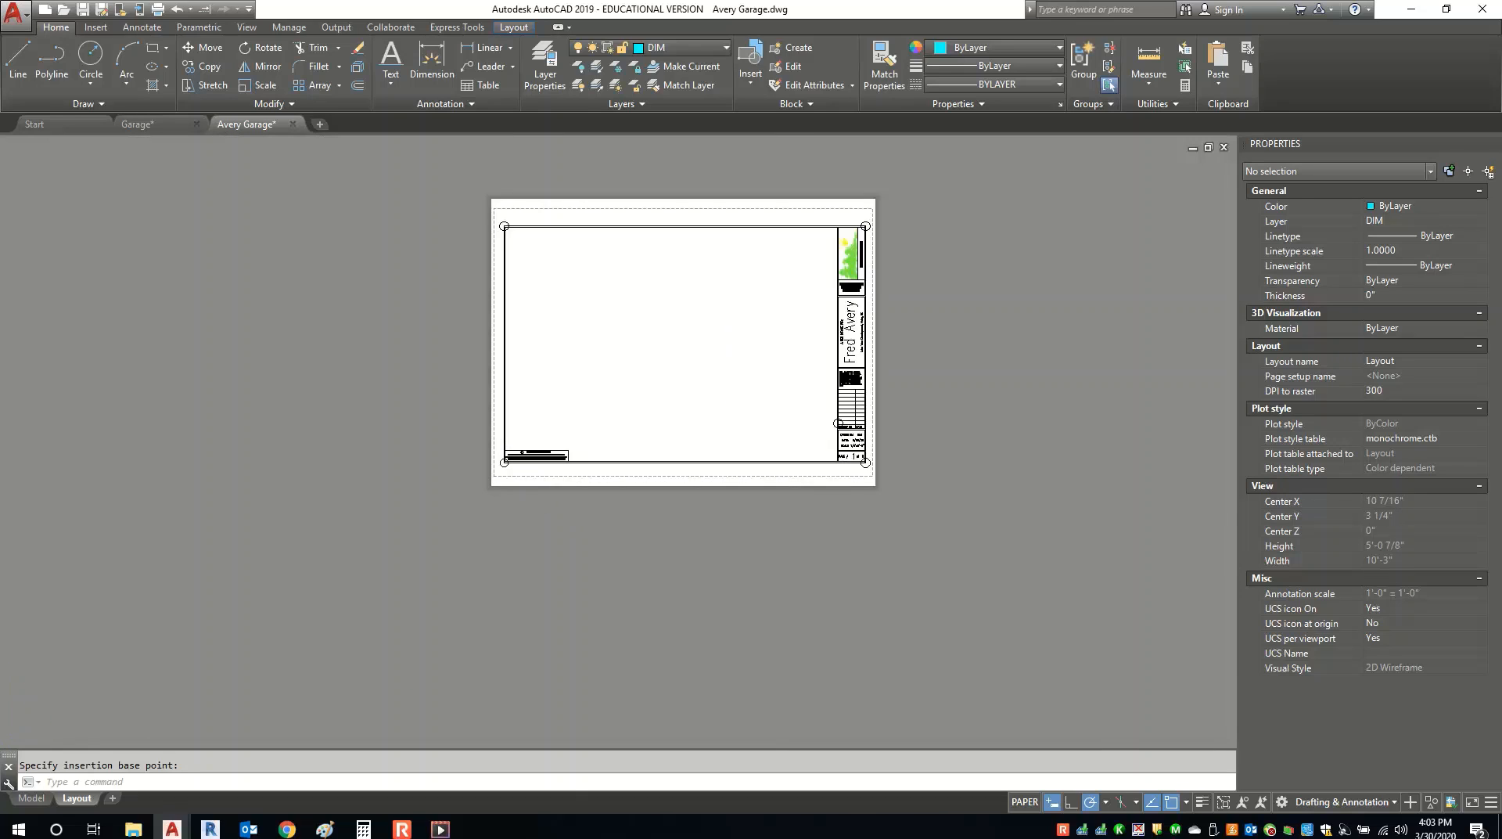
{"action": "left_click", "coordinate": [539, 434]}
{"action": "scroll", "coordinate": [617, 483], "scroll_direction": "down", "scroll_amount": 6}
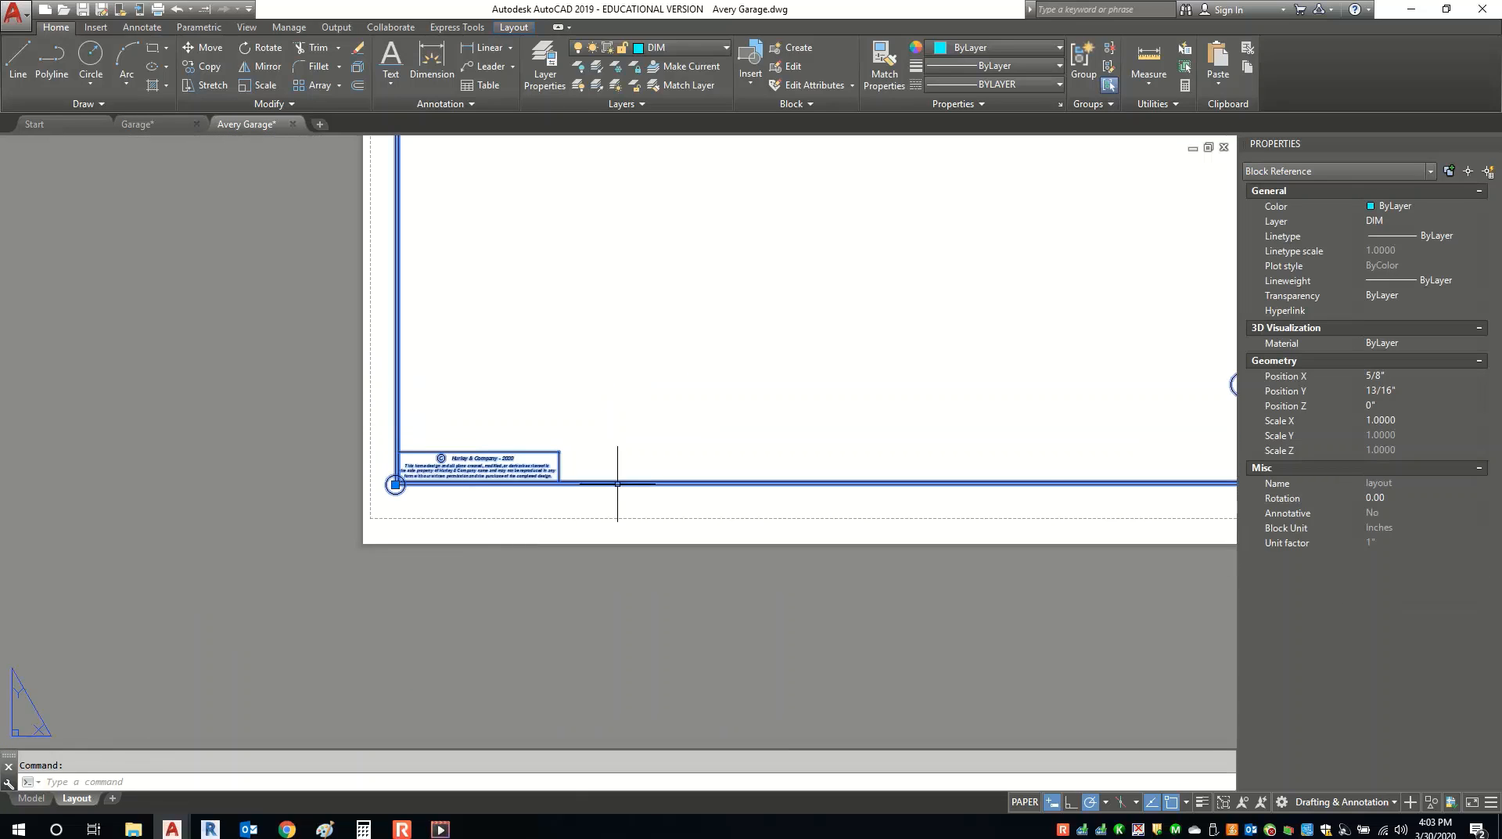
{"action": "scroll", "coordinate": [865, 423], "scroll_direction": "up", "scroll_amount": 4}
{"action": "scroll", "coordinate": [767, 419], "scroll_direction": "down", "scroll_amount": 3}
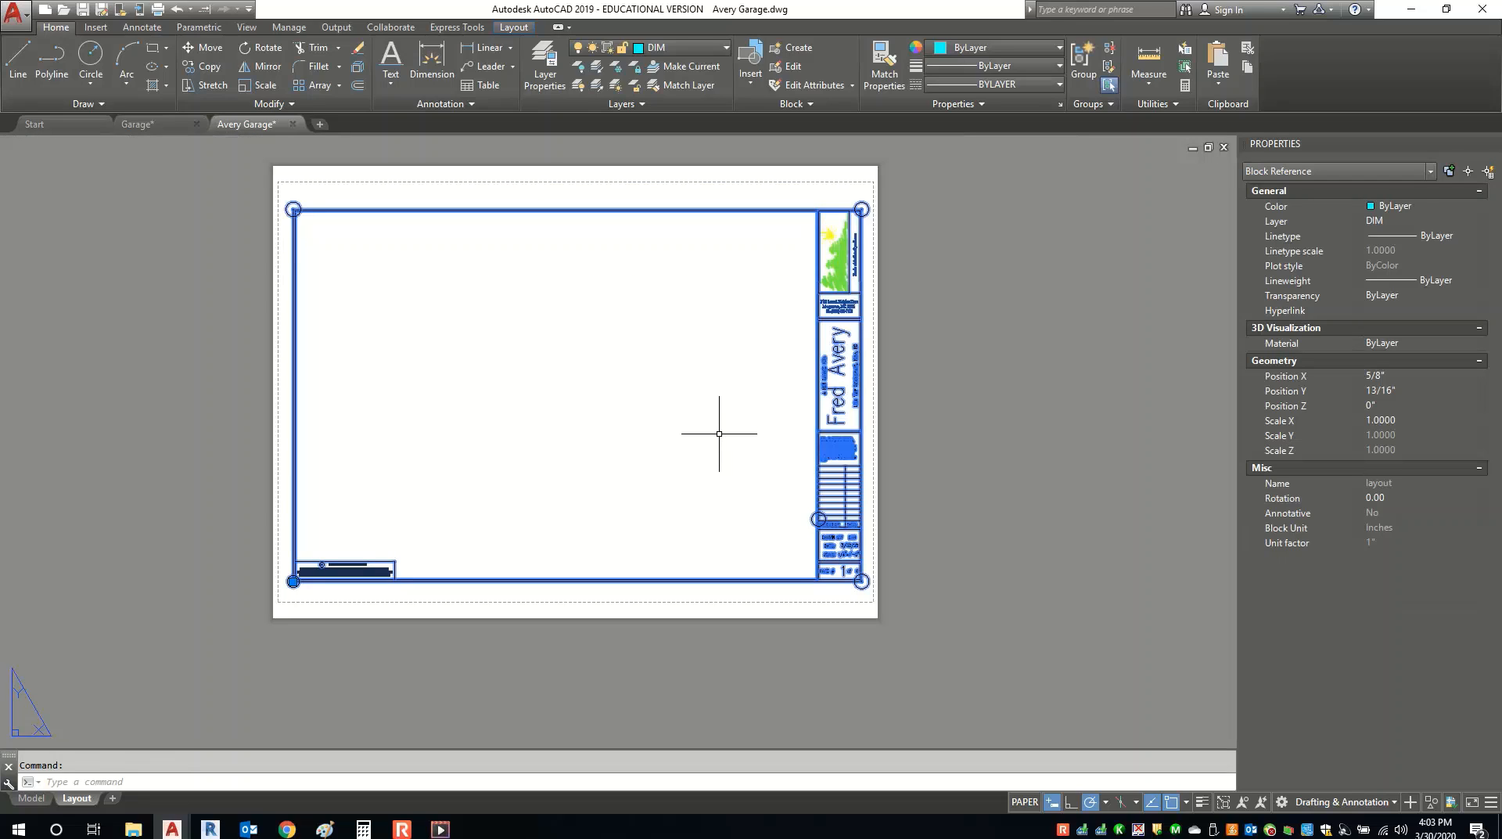
{"action": "key", "text": "Escape"}
{"action": "middle_click_drag", "start_coordinate": [633, 501], "coordinate": [664, 529]}
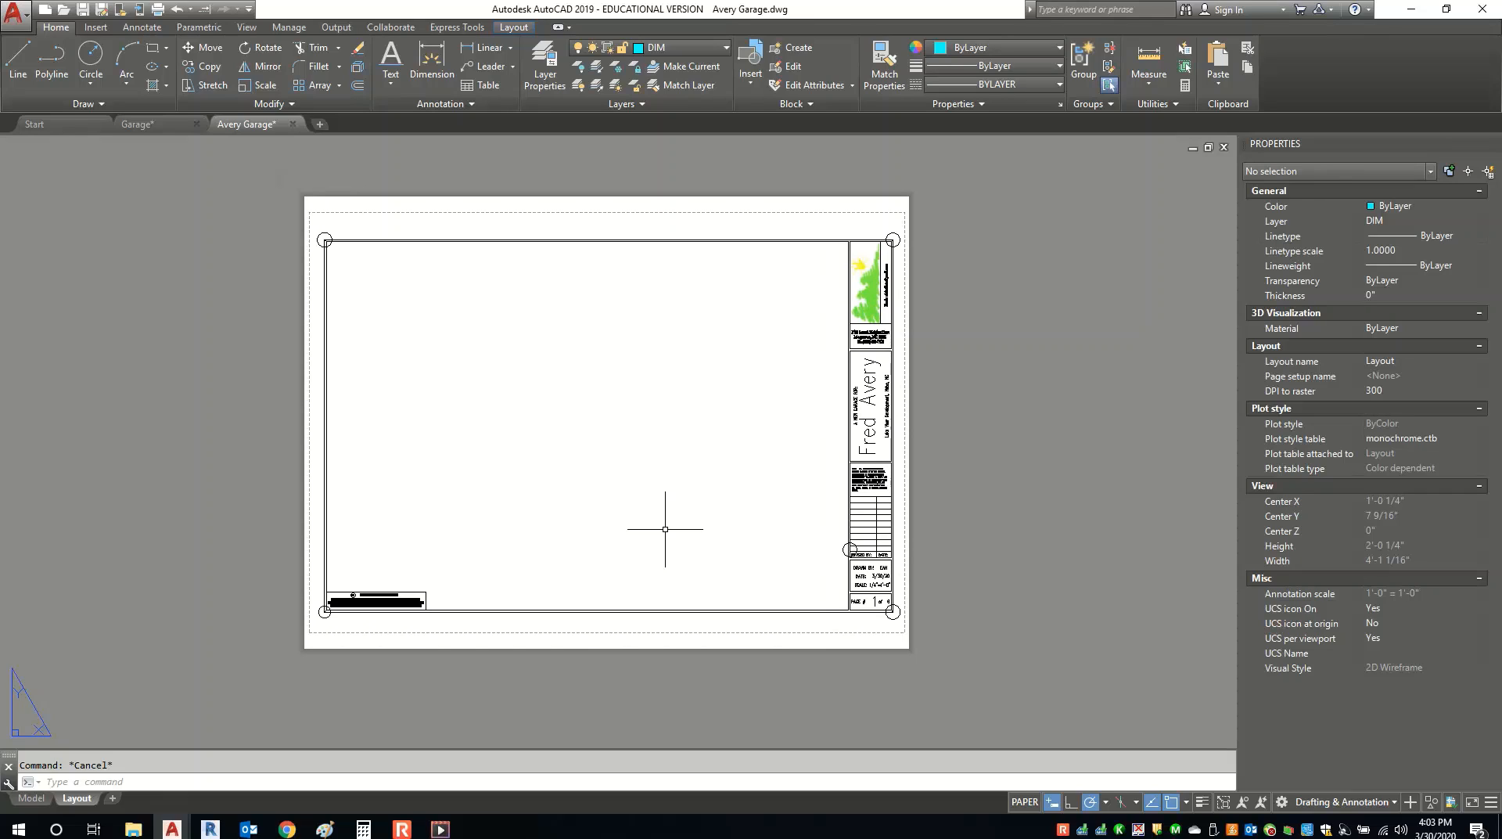
{"action": "left_click", "coordinate": [98, 15]}
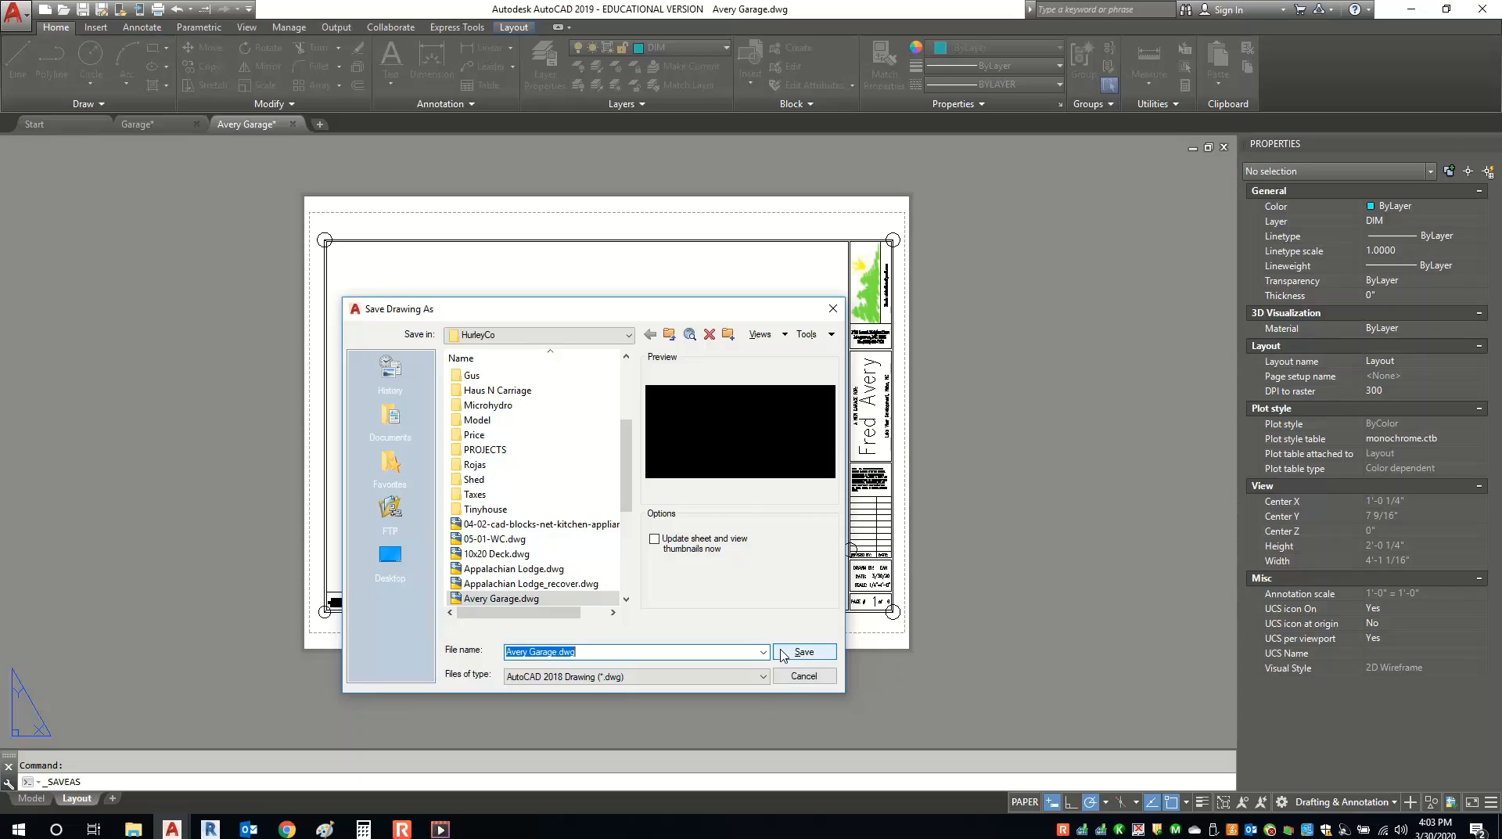
Save a copy as Blank layout.dwg, then overwrite Avery Garage.dwg in the HurleyCo folder.
{"action": "type", "text": "Blank layout"}
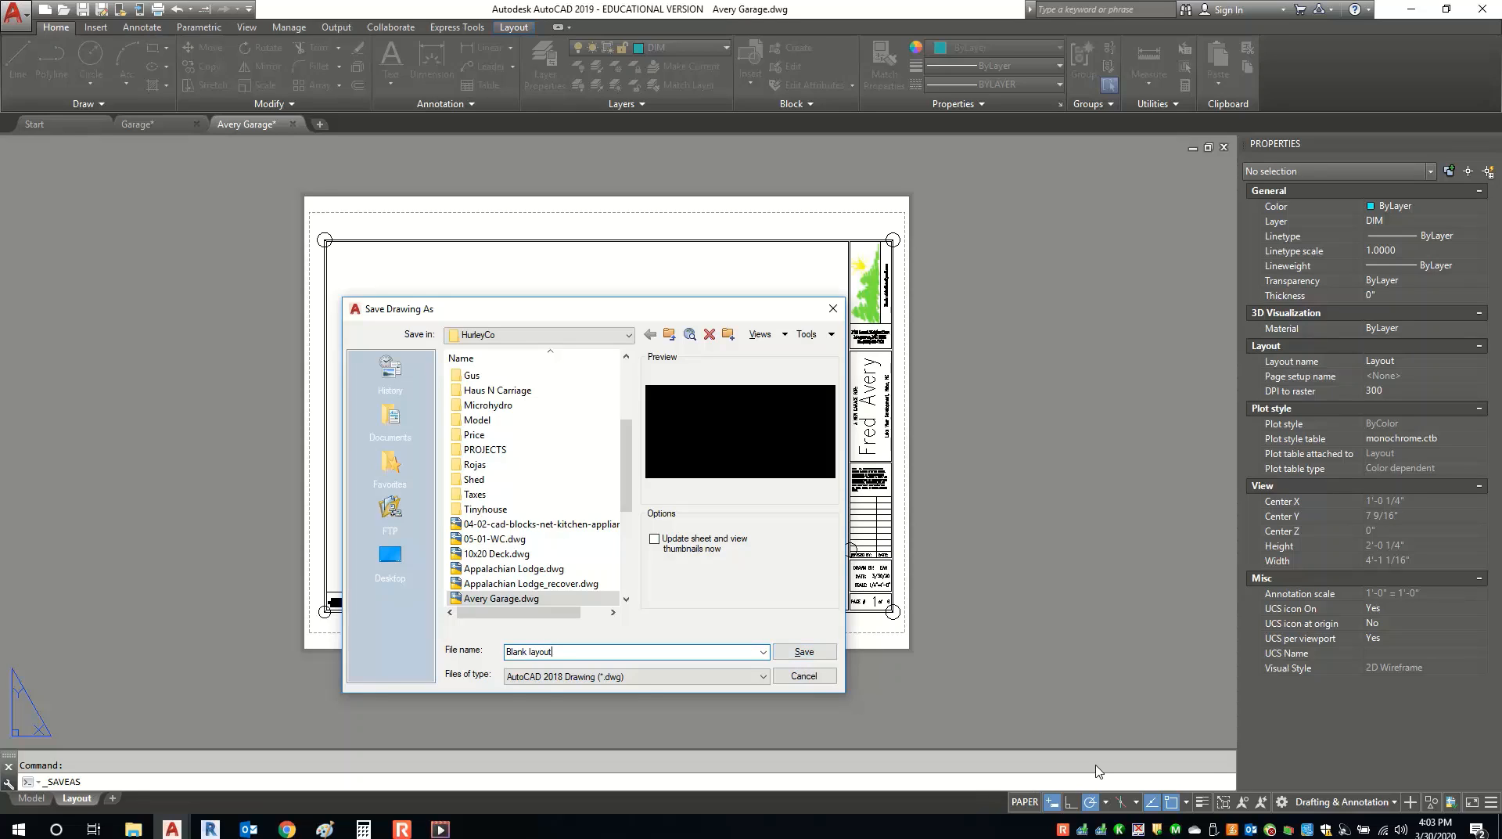
{"action": "left_click", "coordinate": [804, 652]}
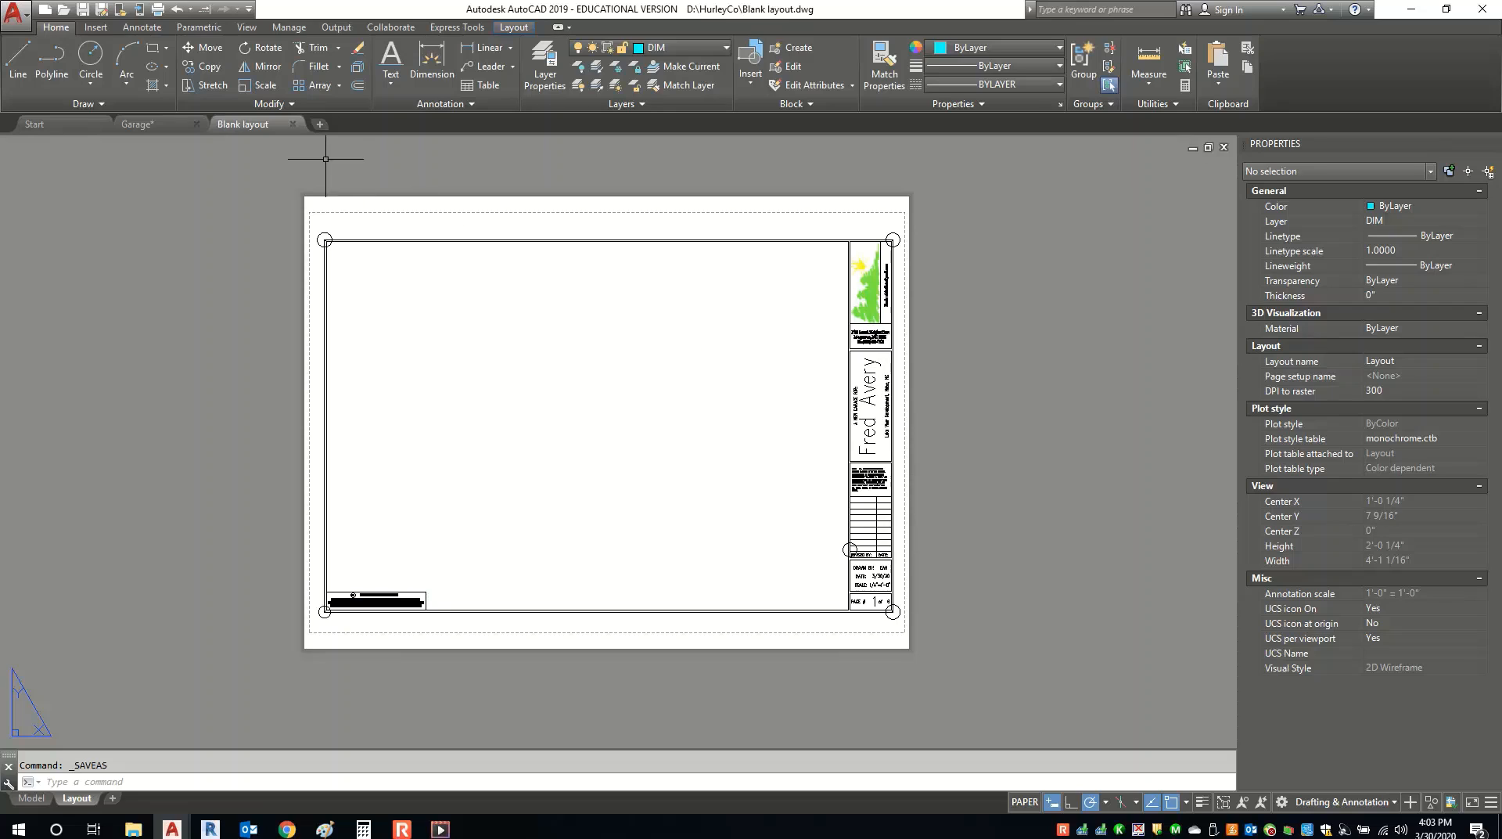
{"action": "left_click", "coordinate": [100, 8]}
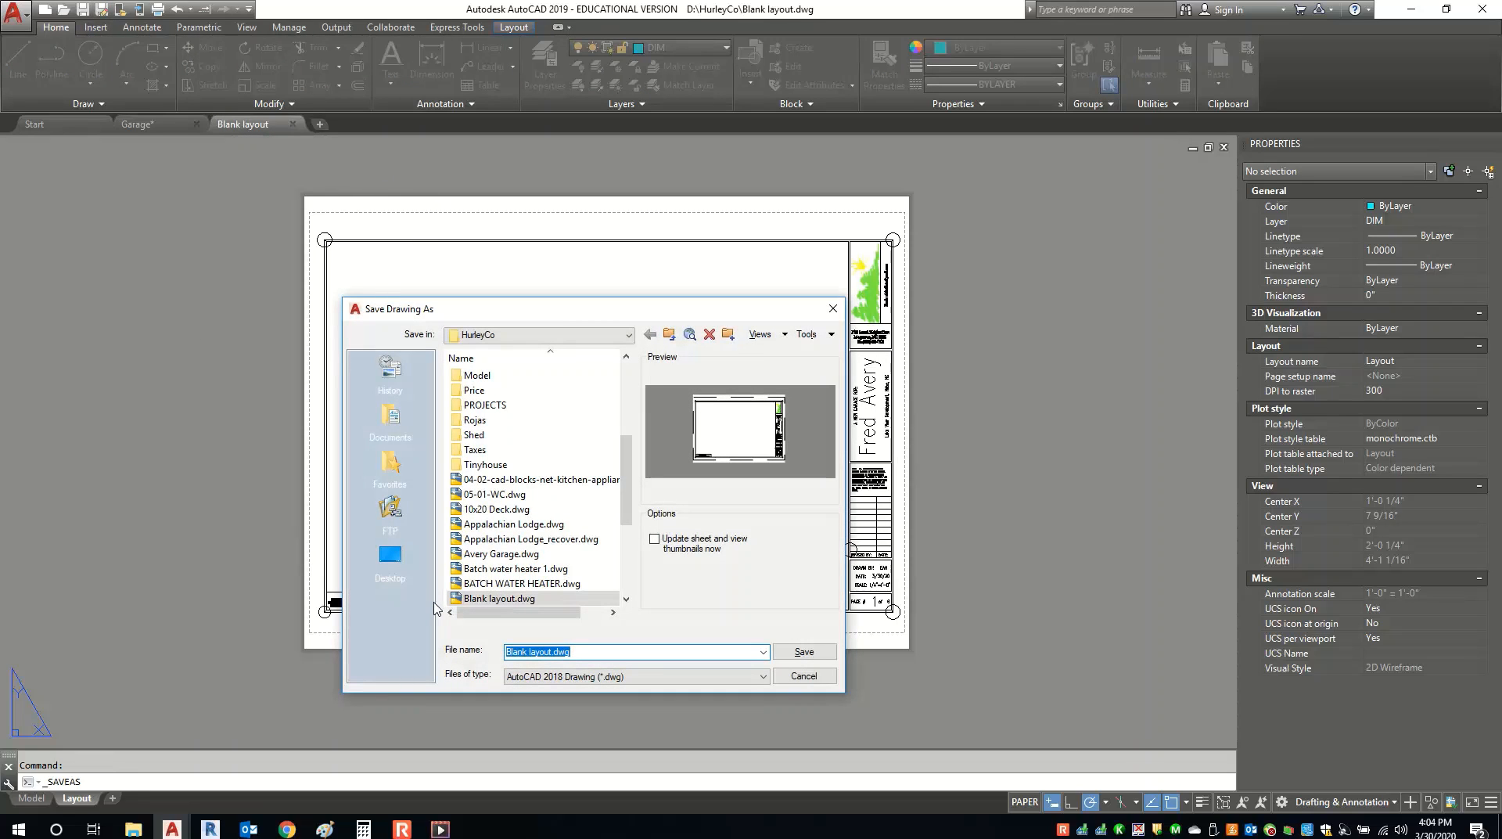
{"action": "type", "text": "Avery garage"}
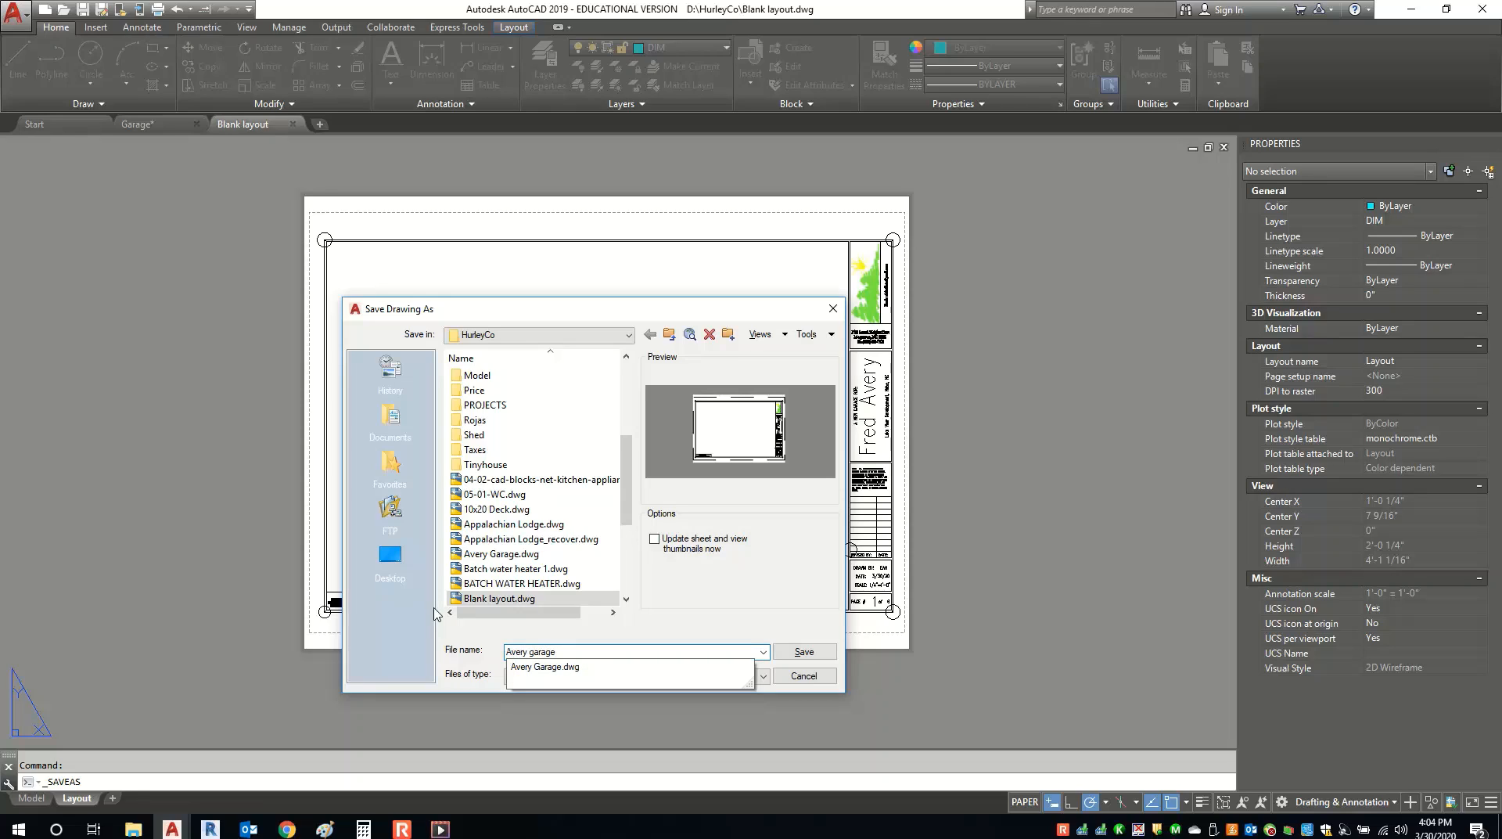
{"action": "left_click", "coordinate": [721, 667]}
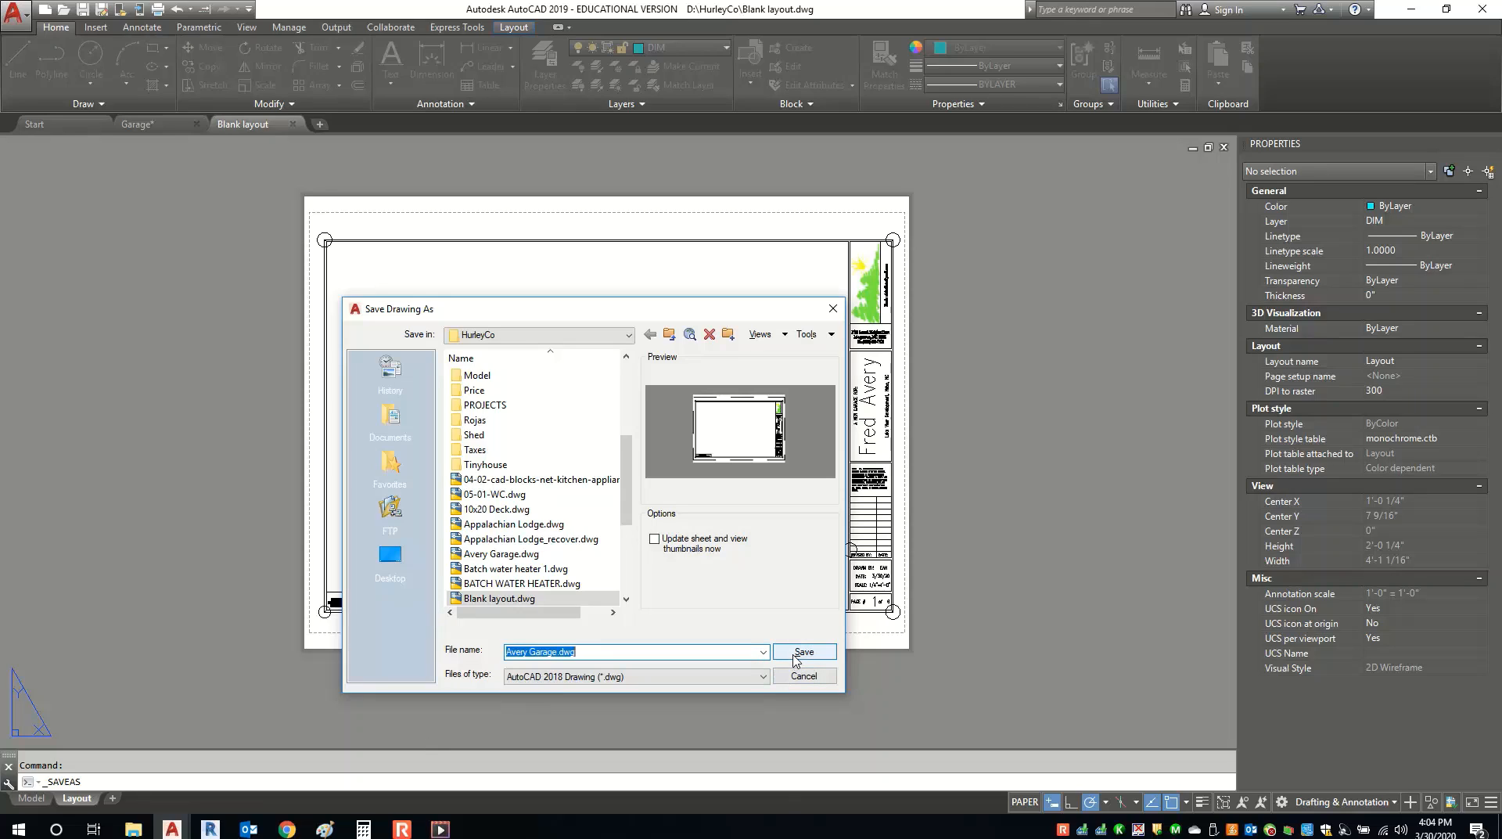
{"action": "left_click", "coordinate": [795, 659]}
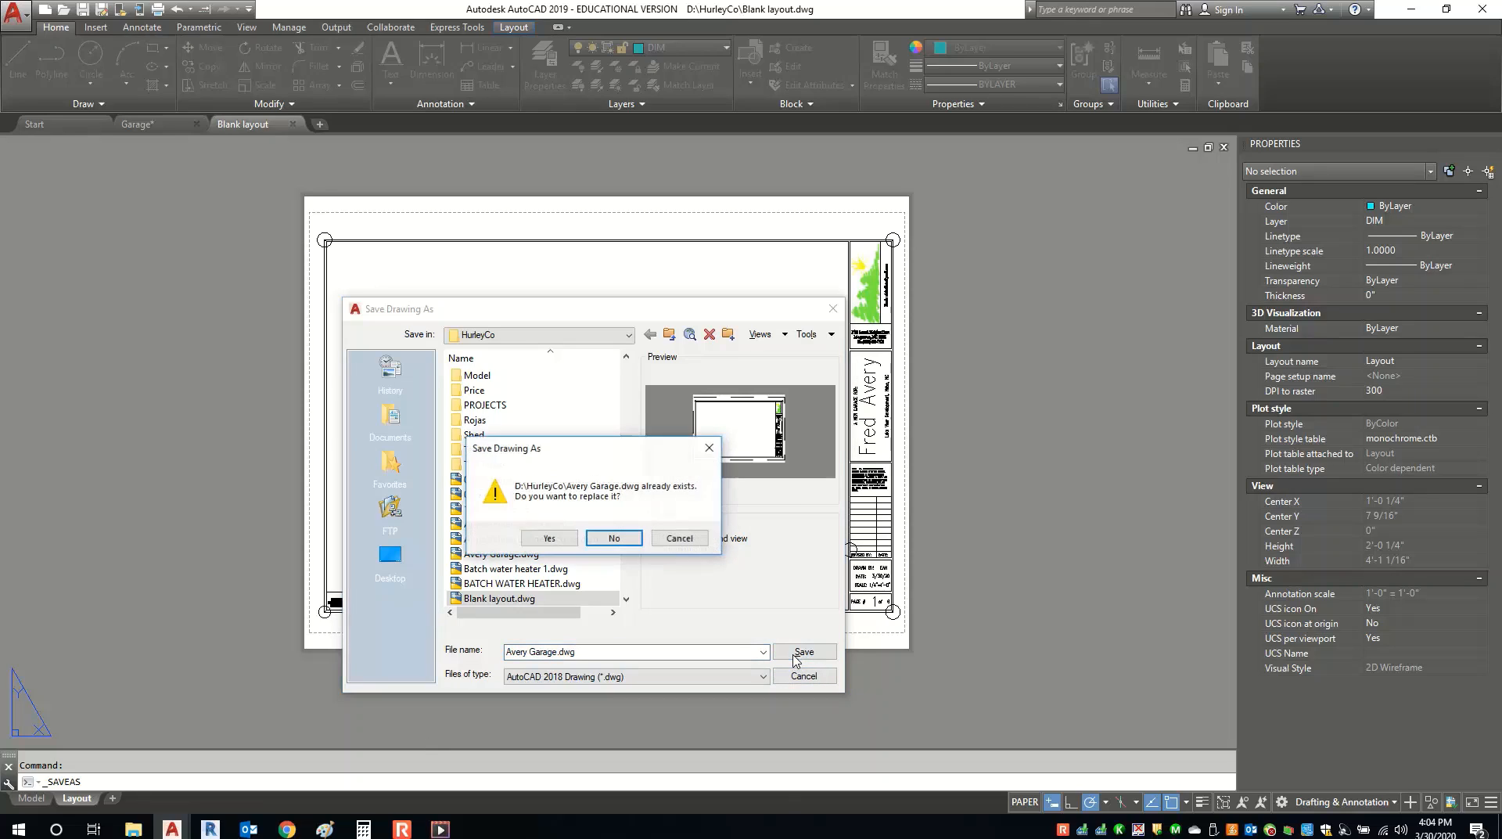
{"action": "left_click", "coordinate": [549, 539]}
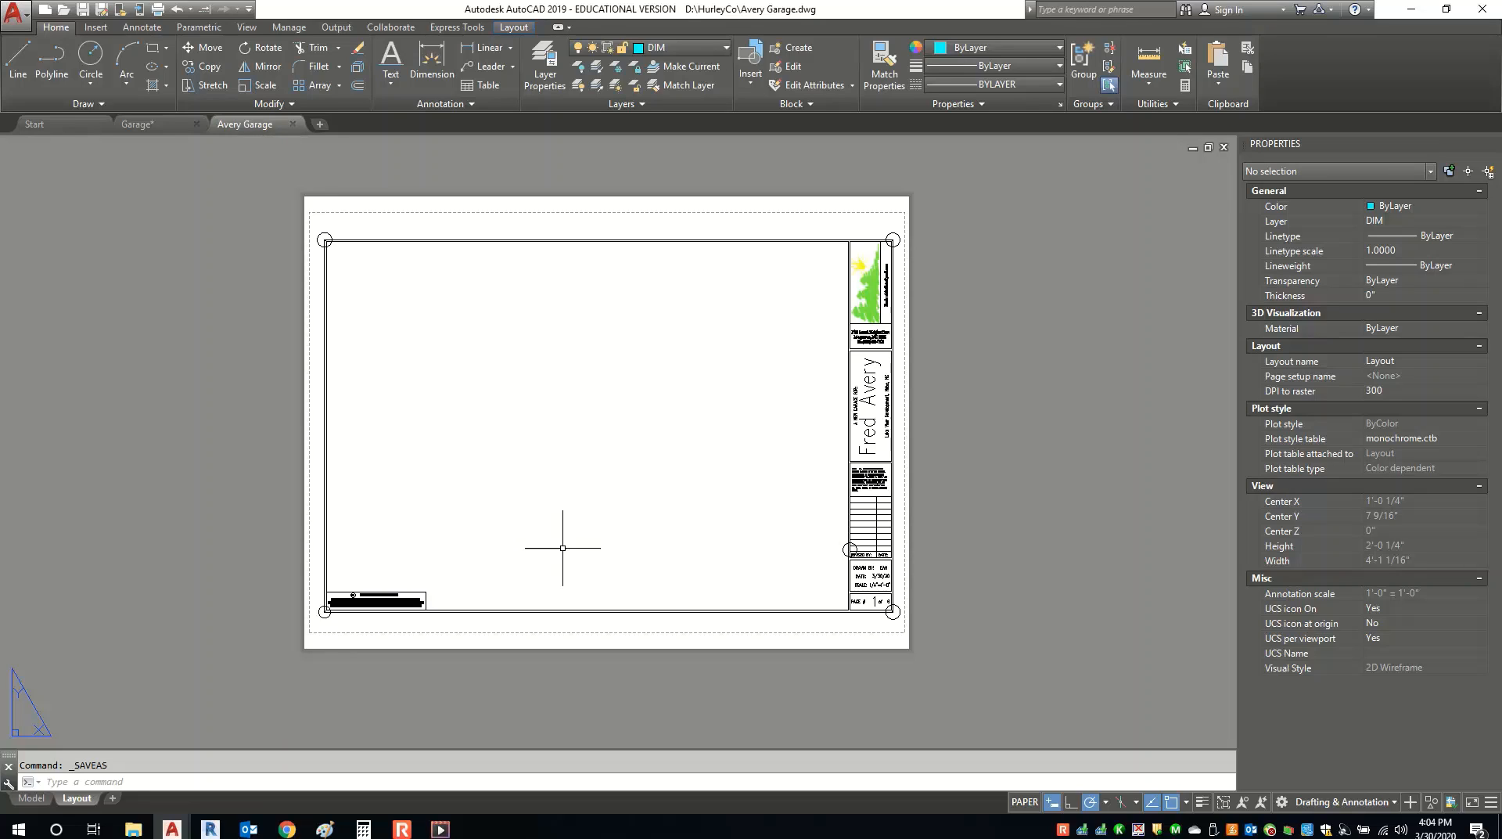
Toggle Model and back to the layout, then list the Rectangular, Polygonal and Object viewport shapes.
{"action": "left_click", "coordinate": [1017, 806]}
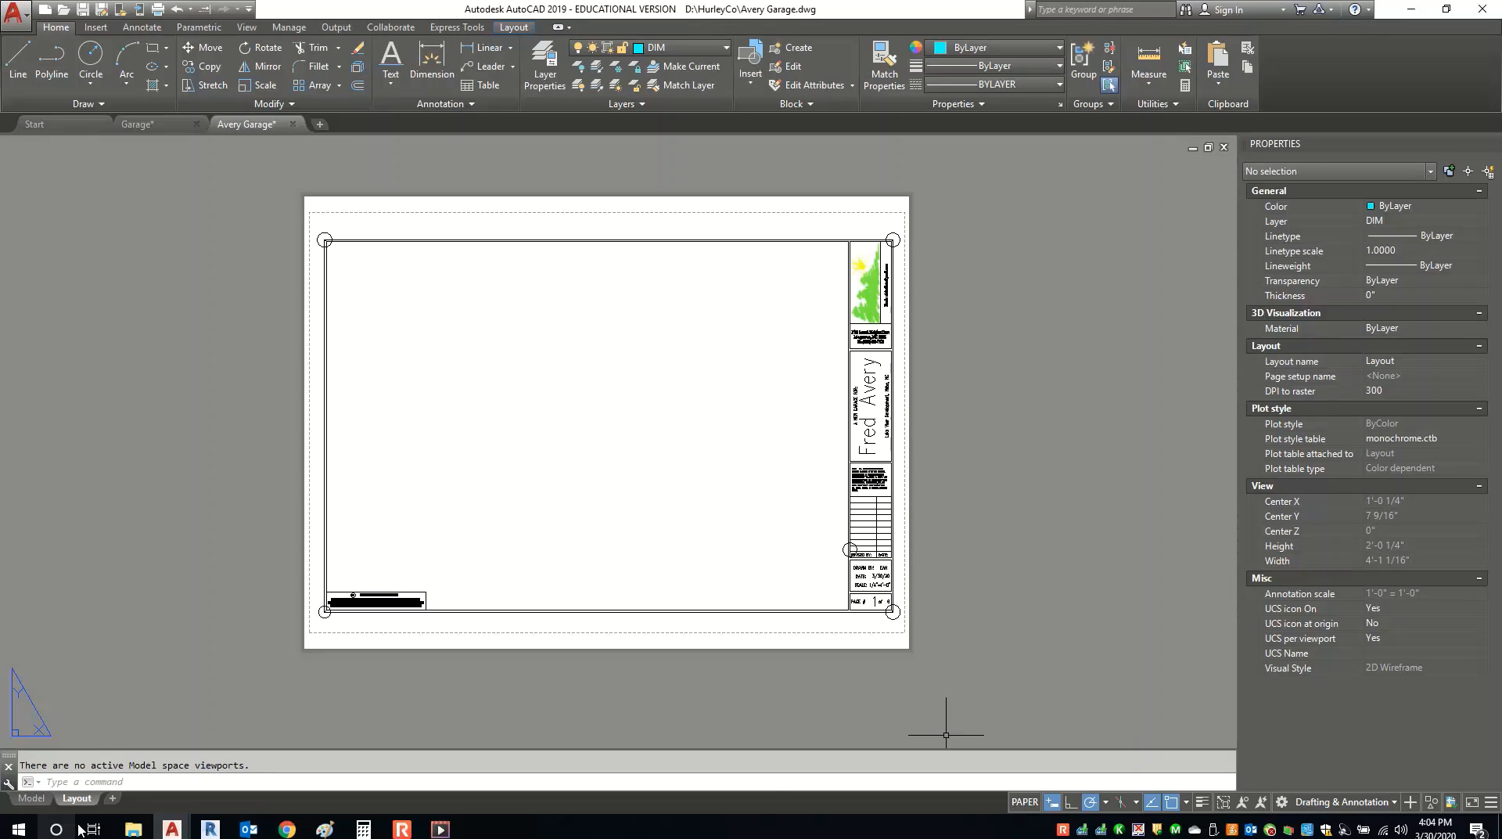
{"action": "left_click", "coordinate": [36, 799]}
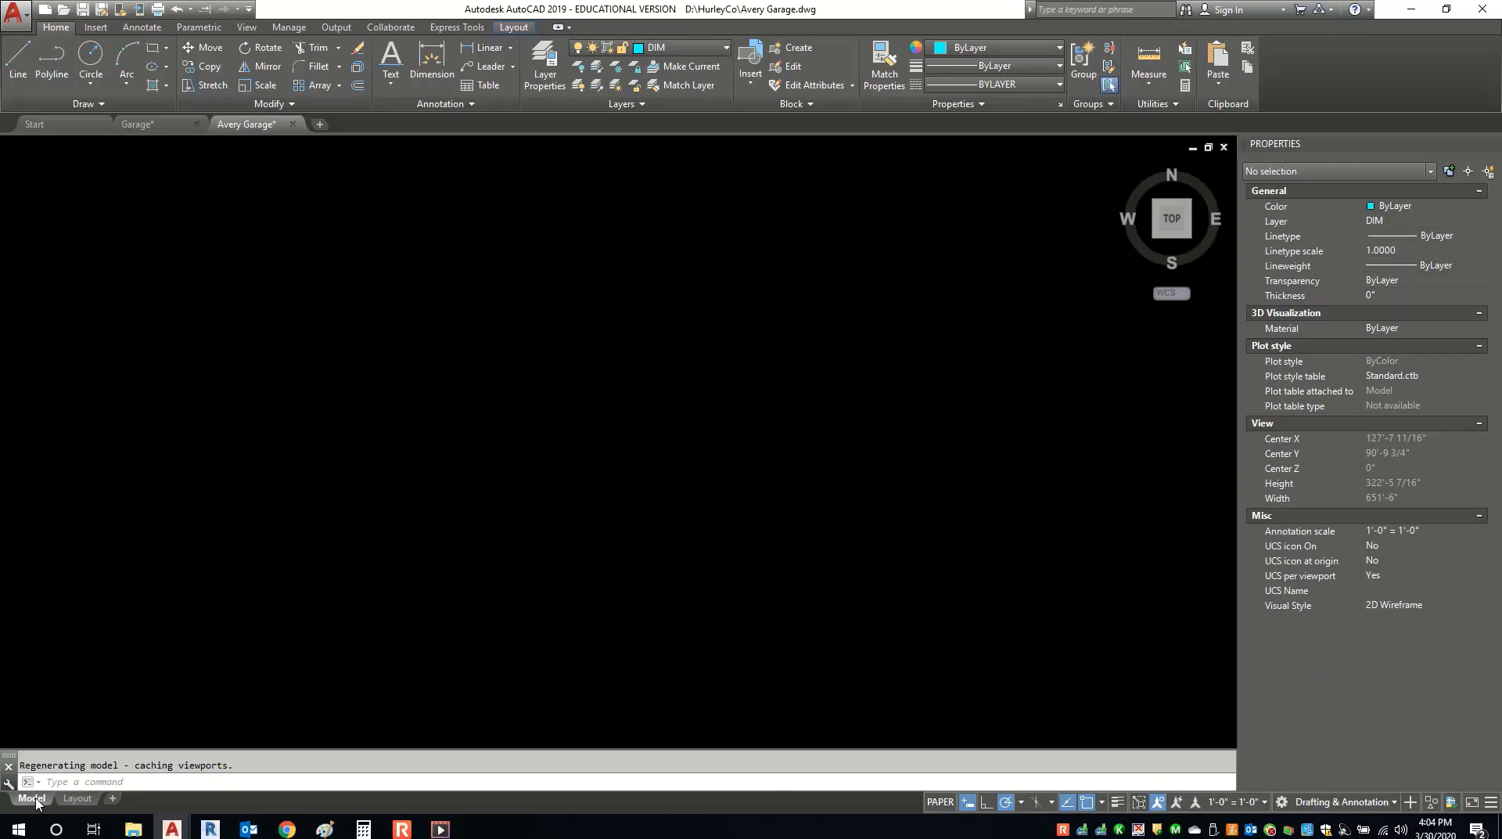
{"action": "left_click", "coordinate": [77, 798]}
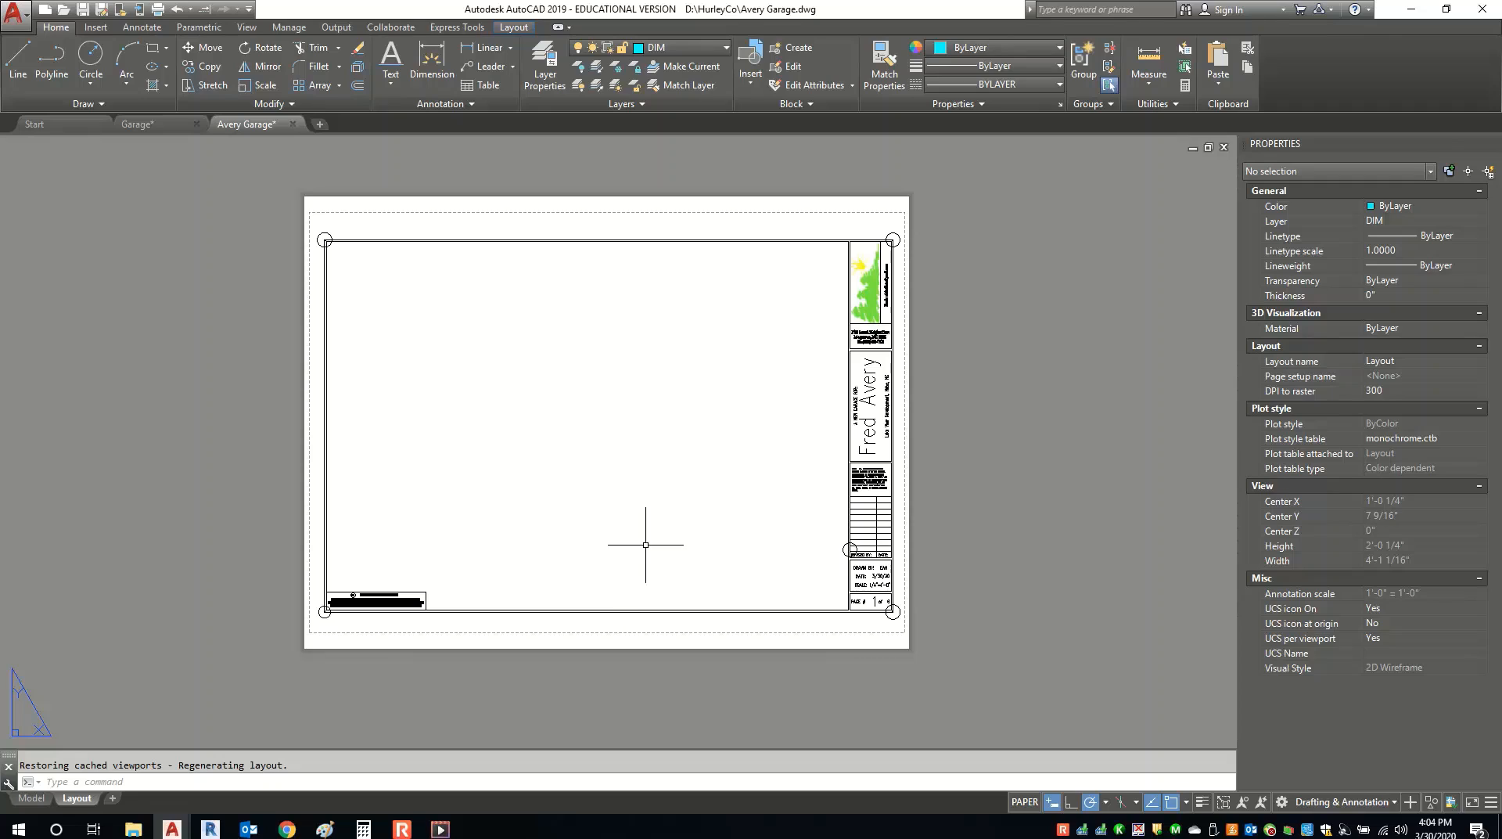
{"action": "left_click", "coordinate": [514, 27]}
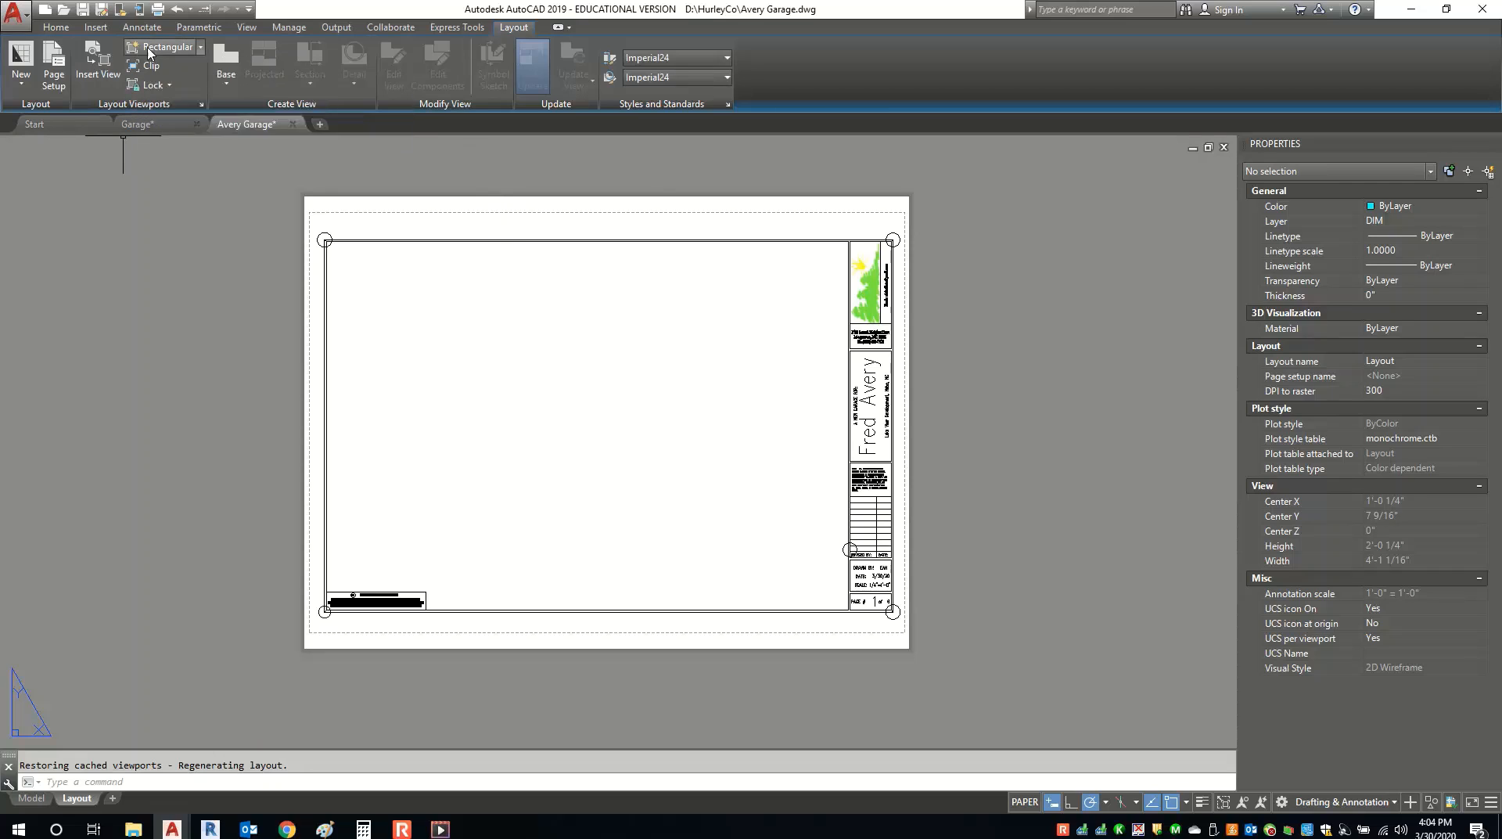
{"action": "left_click", "coordinate": [200, 50]}
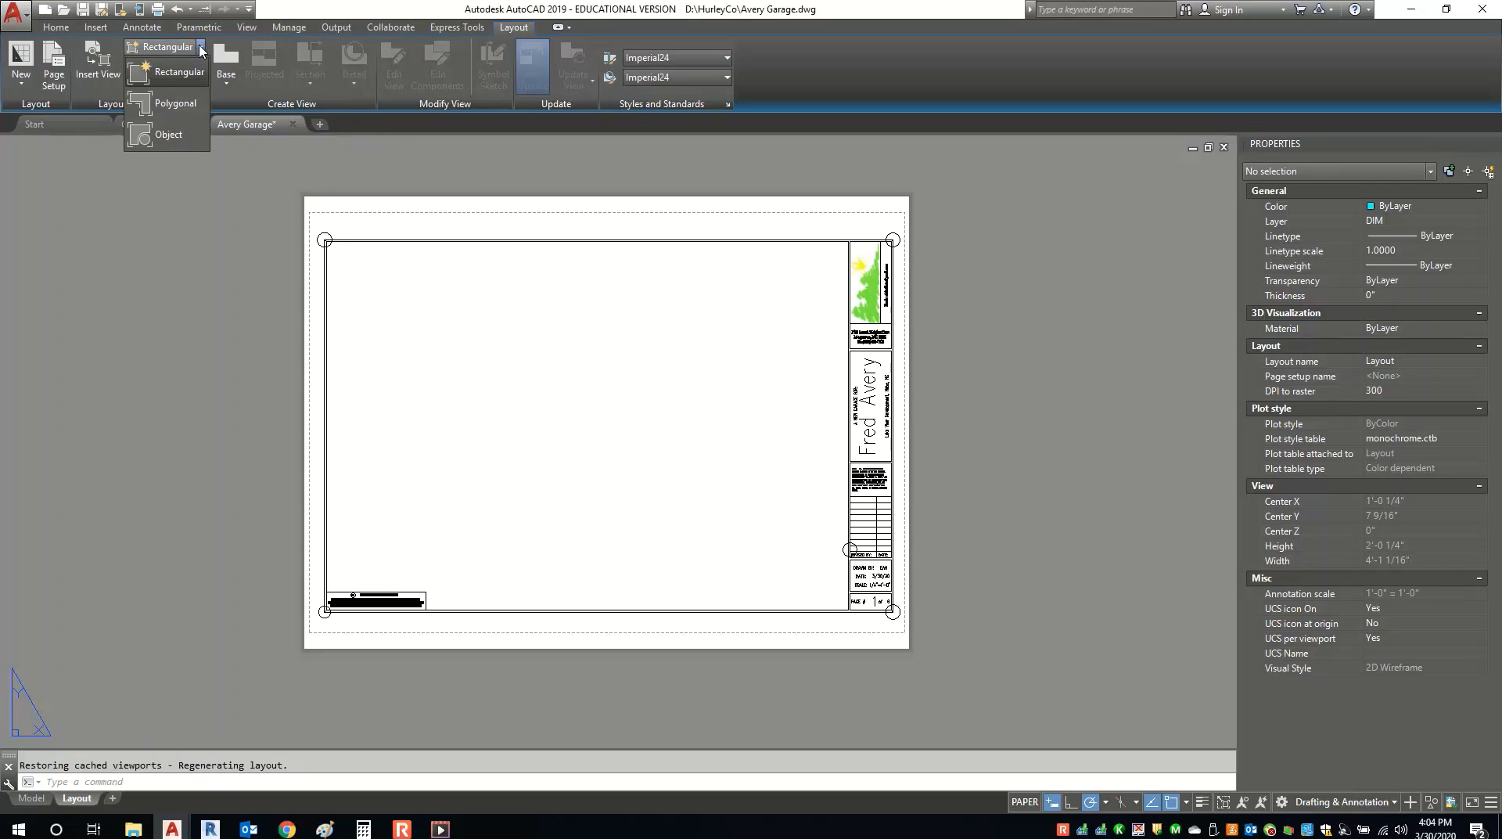
Start a polygonal viewport at the border's top-left corner and run it along the title-block corners.
{"action": "left_click", "coordinate": [159, 104]}
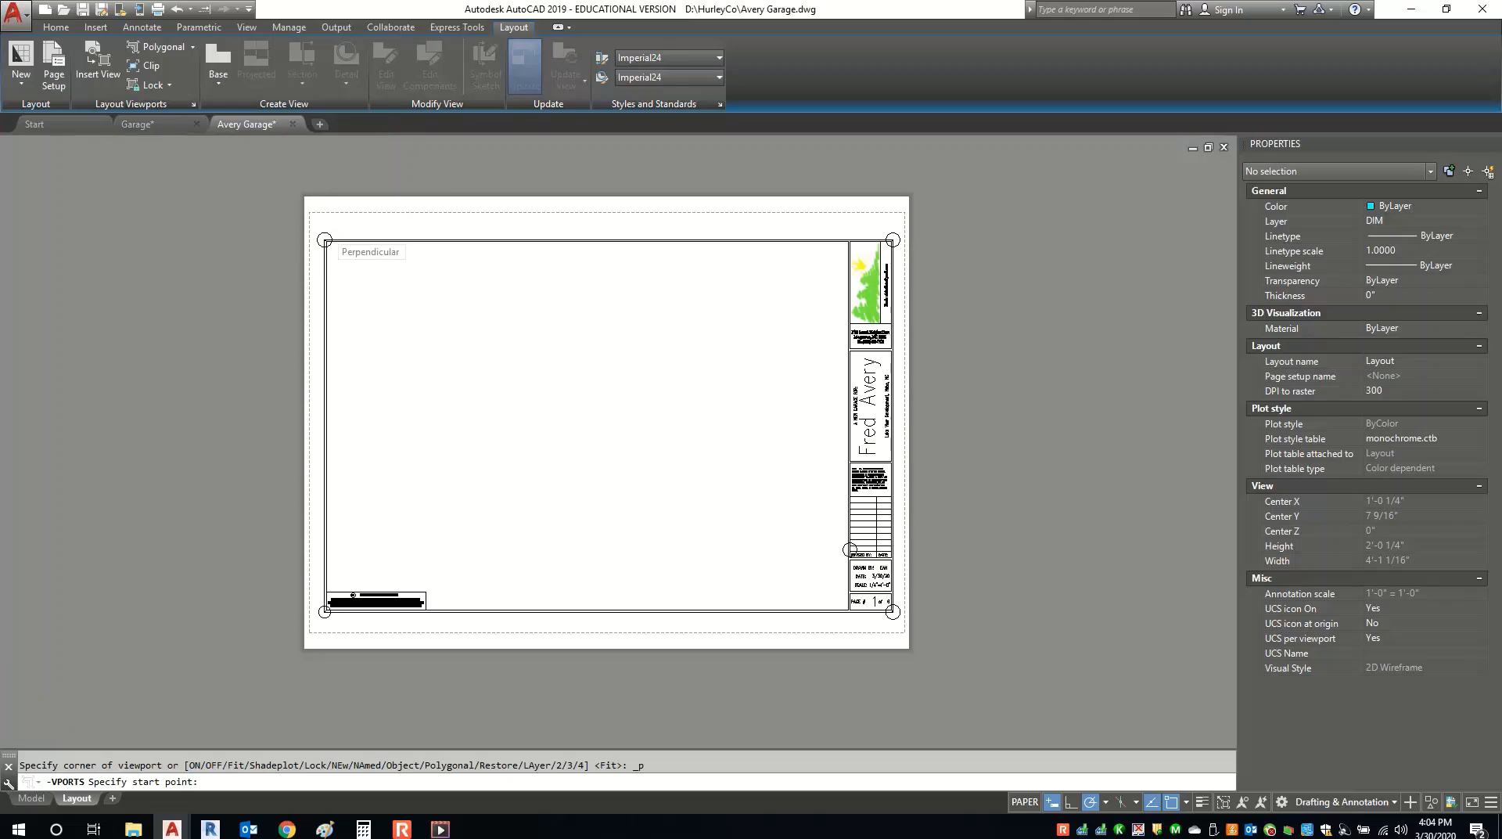
{"action": "scroll", "coordinate": [324, 234], "scroll_direction": "up", "scroll_amount": 10}
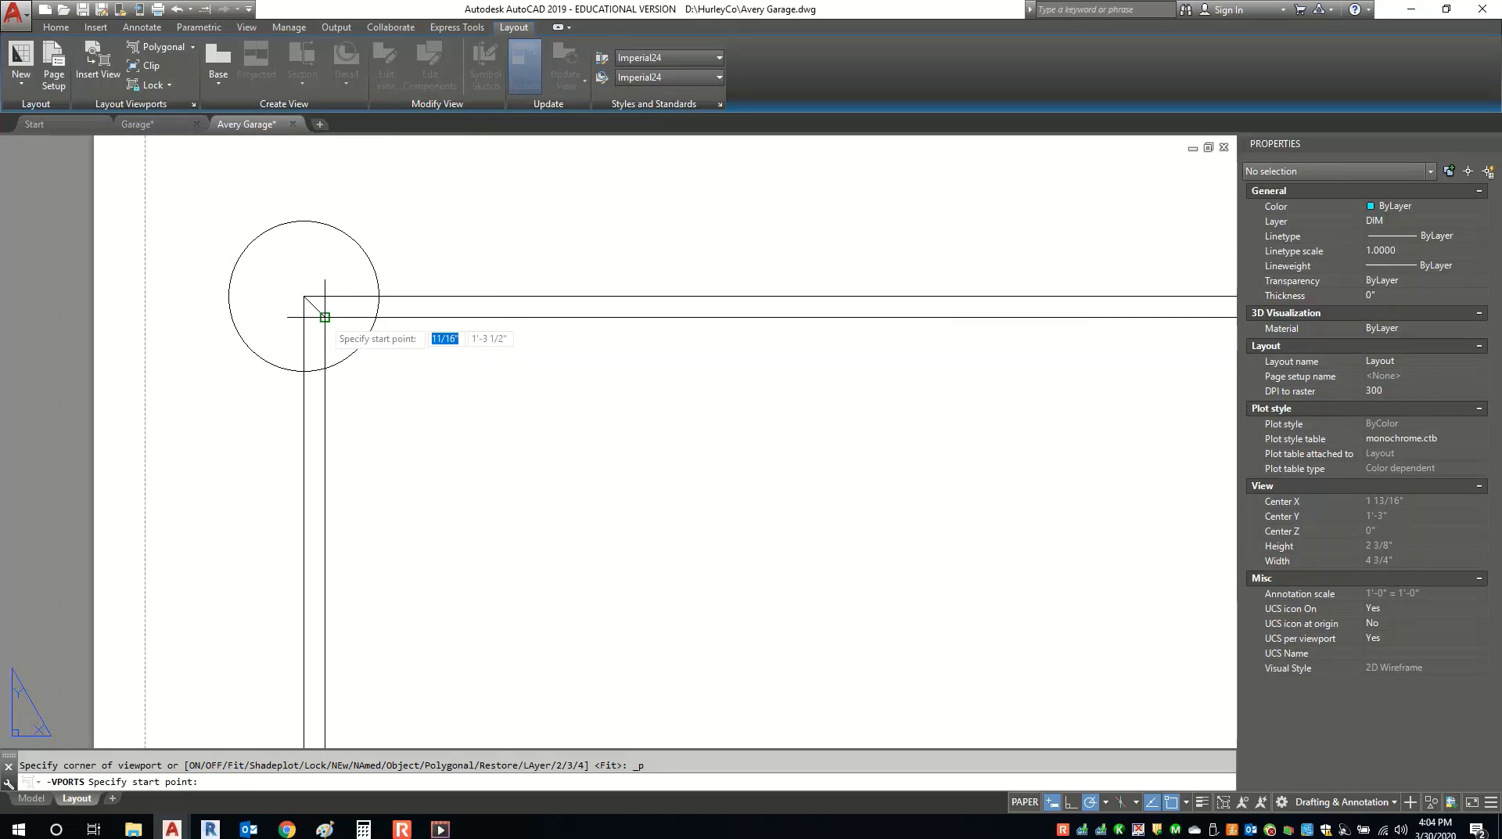
{"action": "left_click", "coordinate": [324, 316]}
{"action": "scroll", "coordinate": [309, 324], "scroll_direction": "down", "scroll_amount": 10}
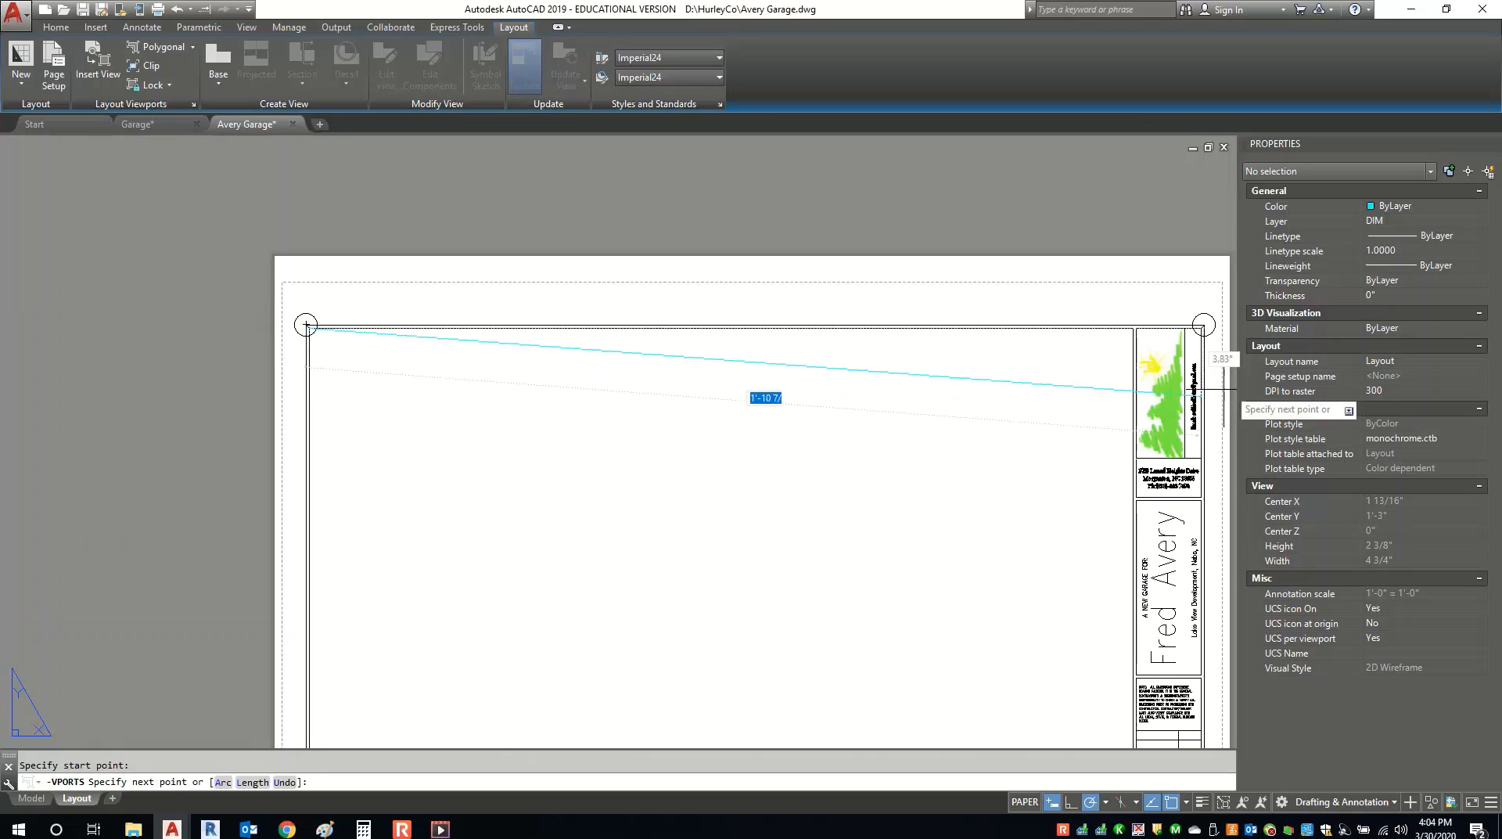
{"action": "scroll", "coordinate": [1193, 344], "scroll_direction": "up", "scroll_amount": 6}
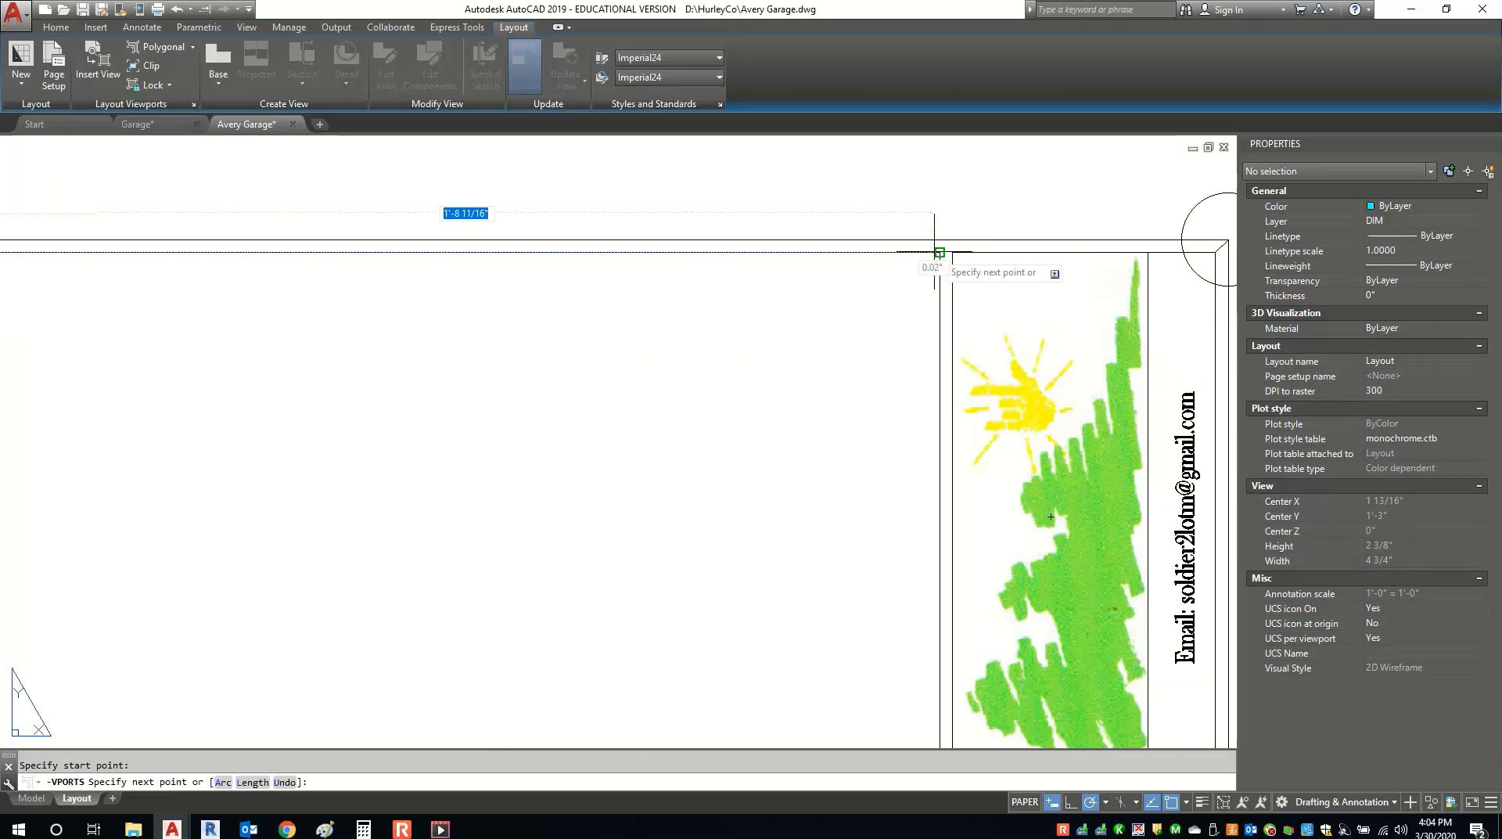
{"action": "left_click", "coordinate": [924, 252]}
{"action": "scroll", "coordinate": [939, 250], "scroll_direction": "down", "scroll_amount": 8}
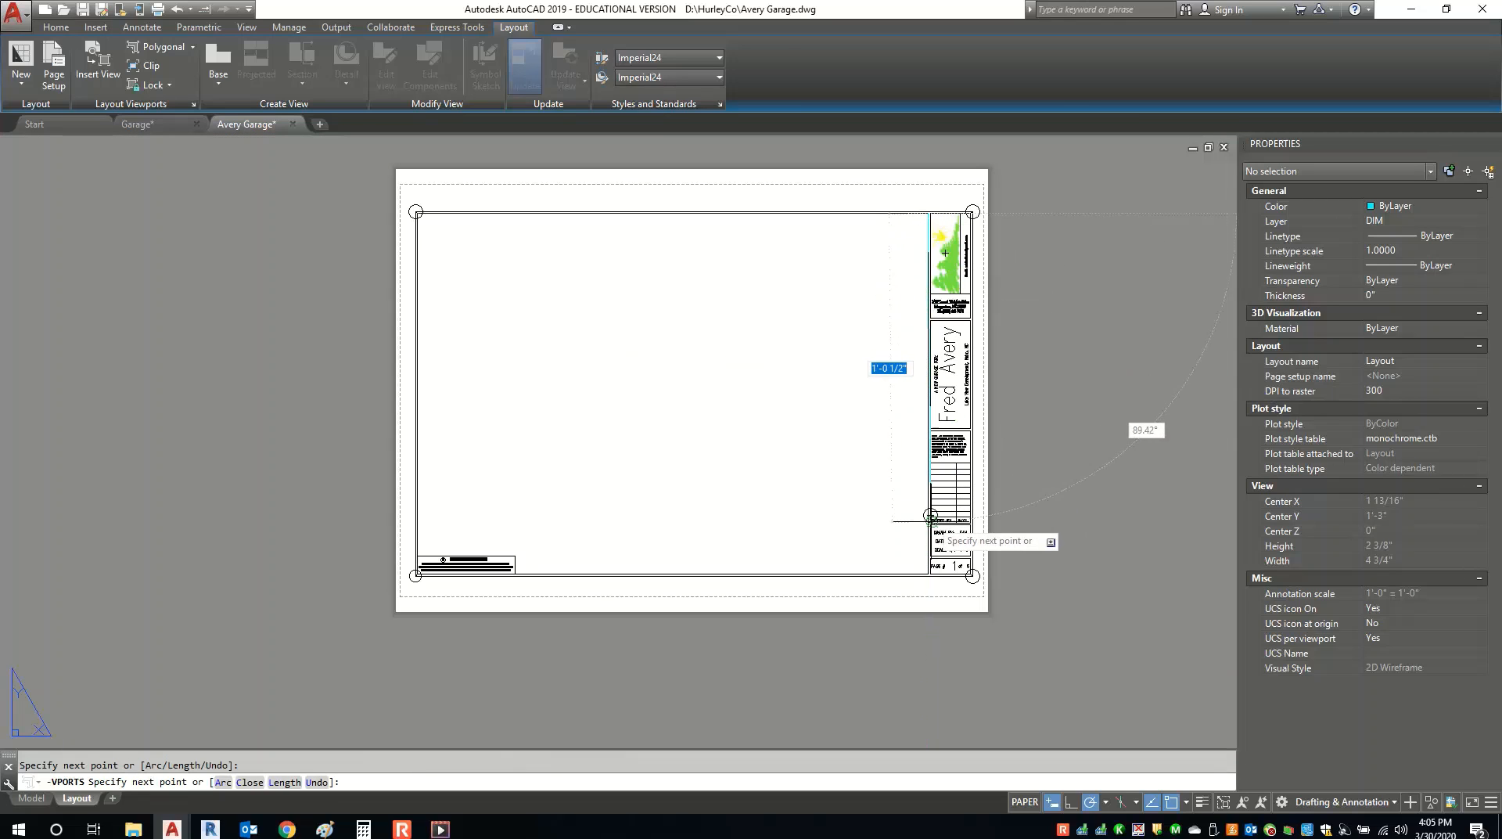
{"action": "scroll", "coordinate": [931, 559], "scroll_direction": "up", "scroll_amount": 6}
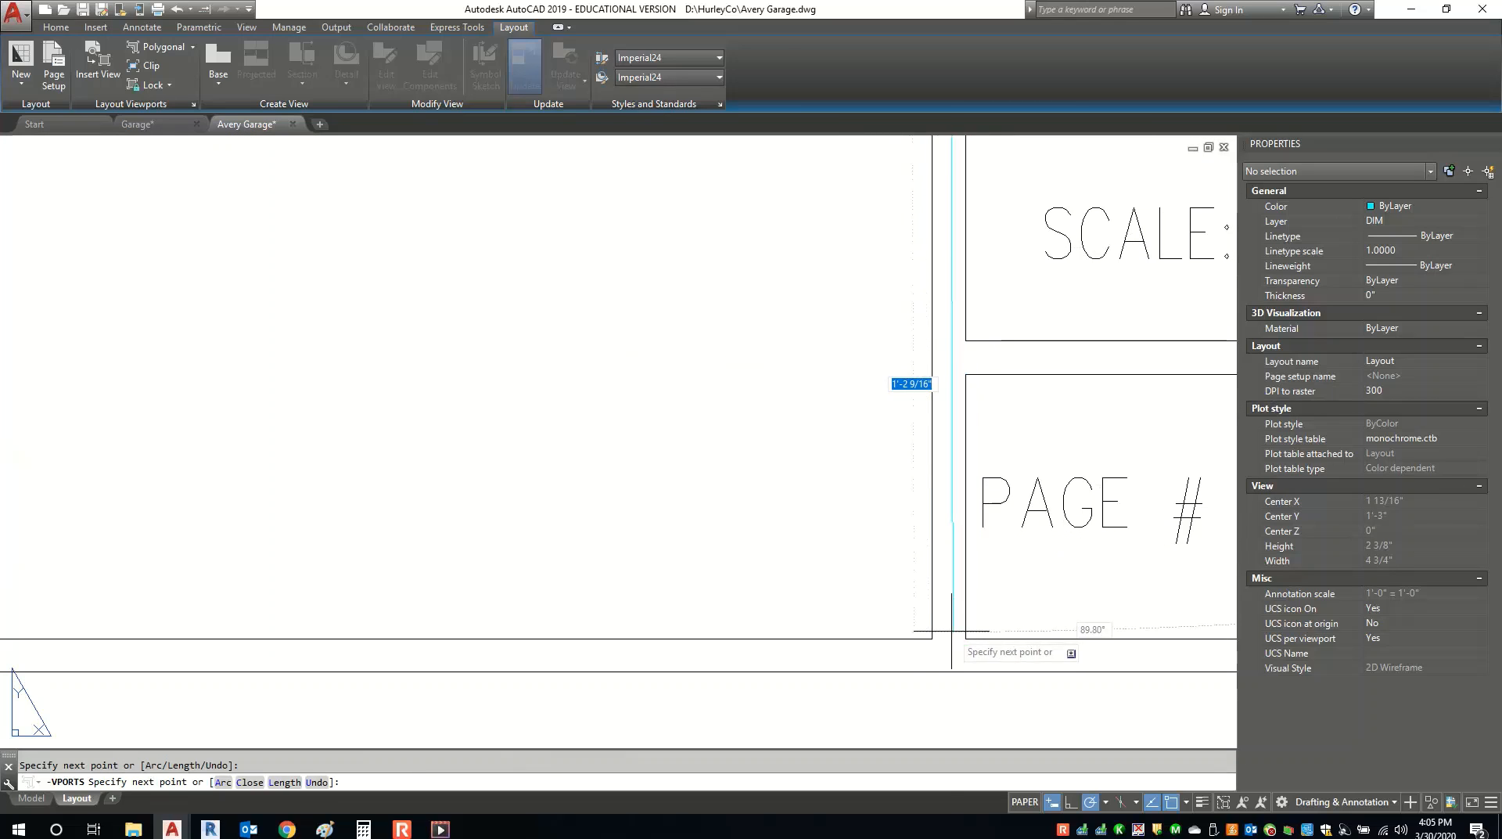
{"action": "left_click", "coordinate": [932, 639]}
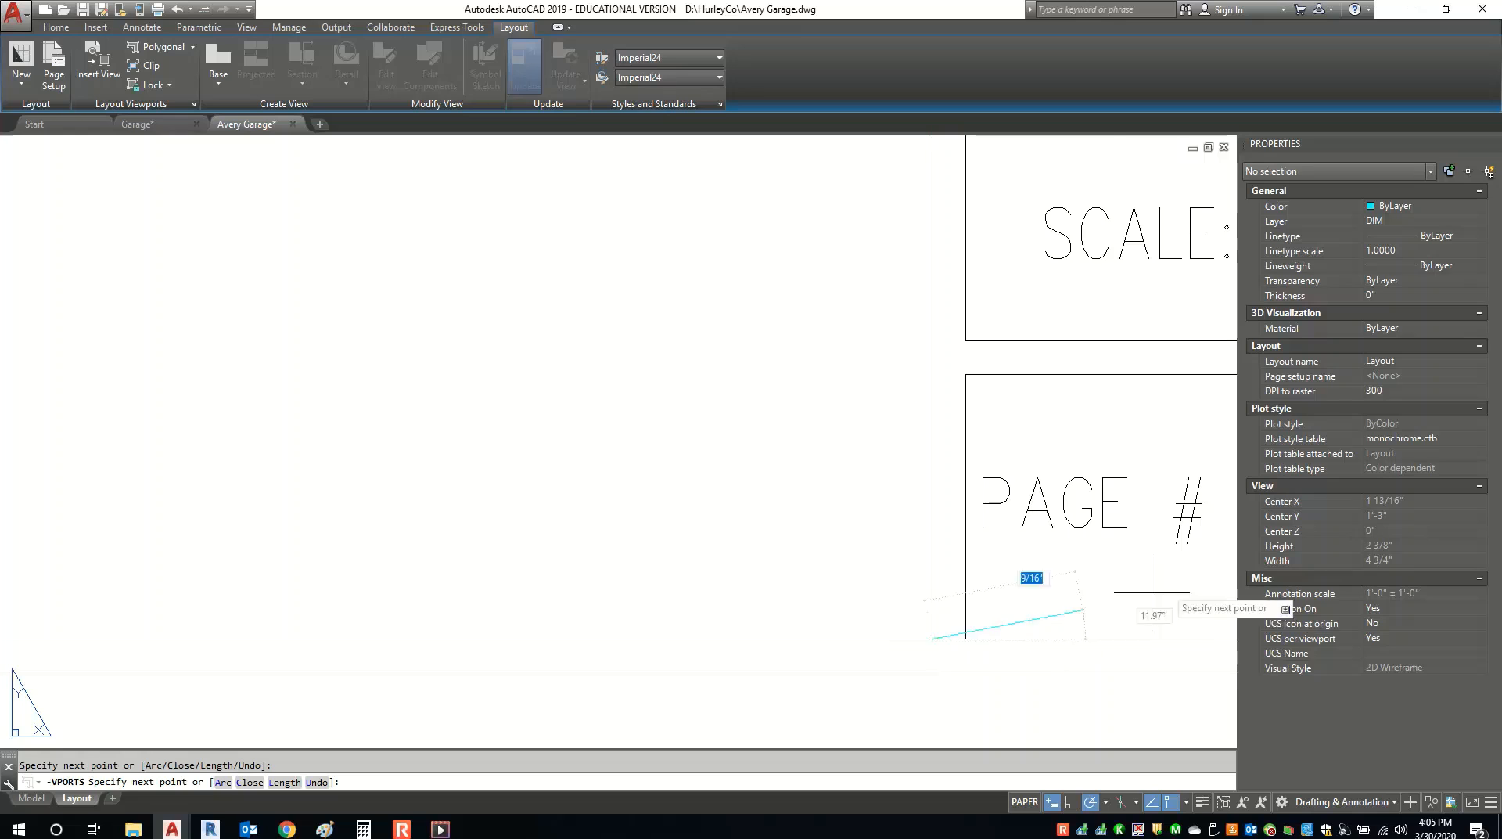
{"action": "scroll", "coordinate": [1156, 547], "scroll_direction": "down", "scroll_amount": 5}
{"action": "scroll", "coordinate": [579, 571], "scroll_direction": "up", "scroll_amount": 5}
{"action": "scroll", "coordinate": [538, 574], "scroll_direction": "up", "scroll_amount": 3}
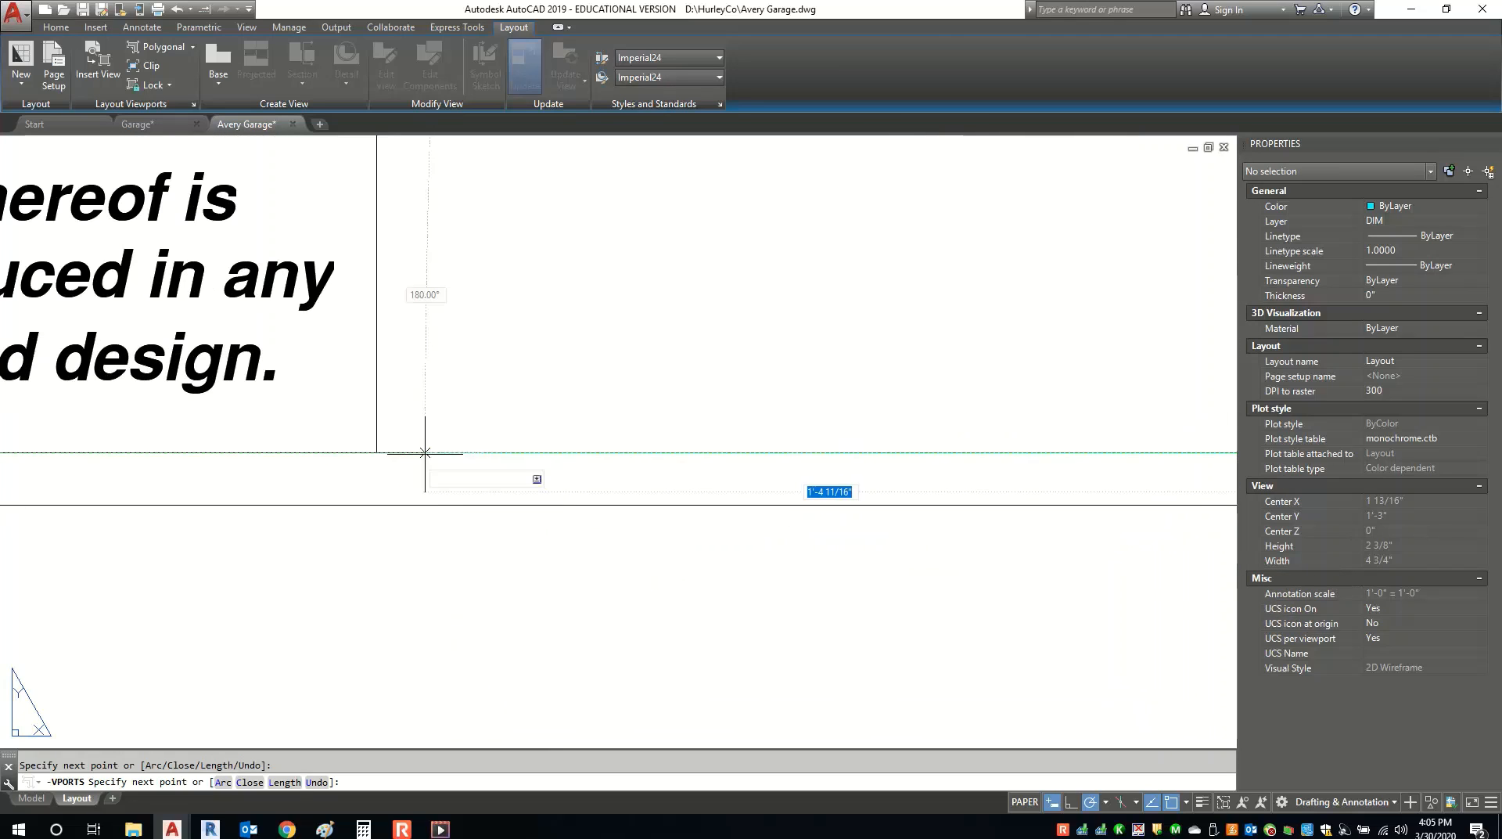
{"action": "scroll", "coordinate": [378, 476], "scroll_direction": "down", "scroll_amount": 5}
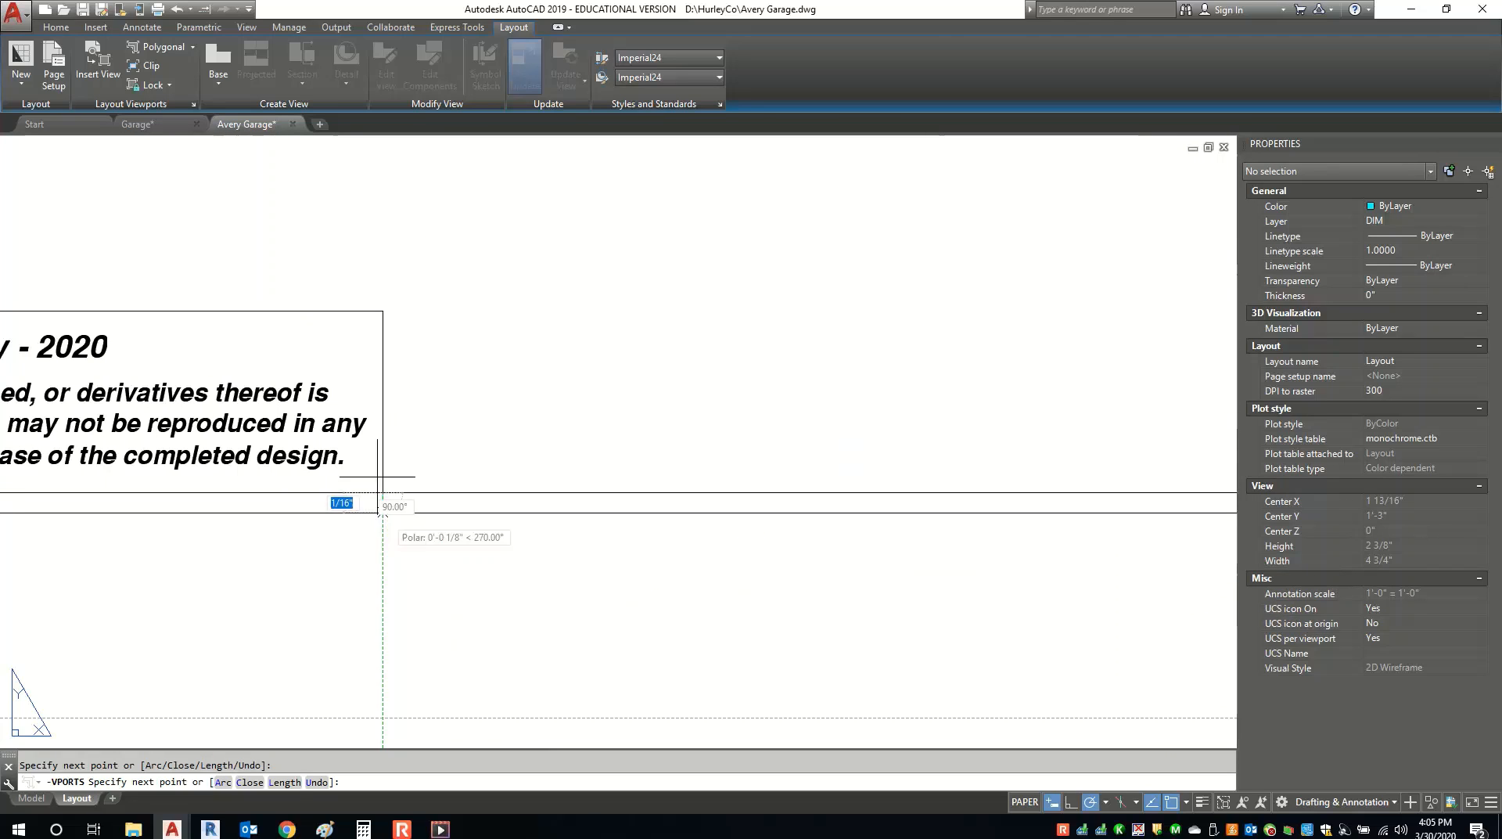
Notch the viewport boundary around the disclaimer box corners and close it.
{"action": "left_click", "coordinate": [382, 311]}
{"action": "scroll", "coordinate": [353, 306], "scroll_direction": "down", "scroll_amount": 5}
{"action": "scroll", "coordinate": [353, 305], "scroll_direction": "up", "scroll_amount": 8}
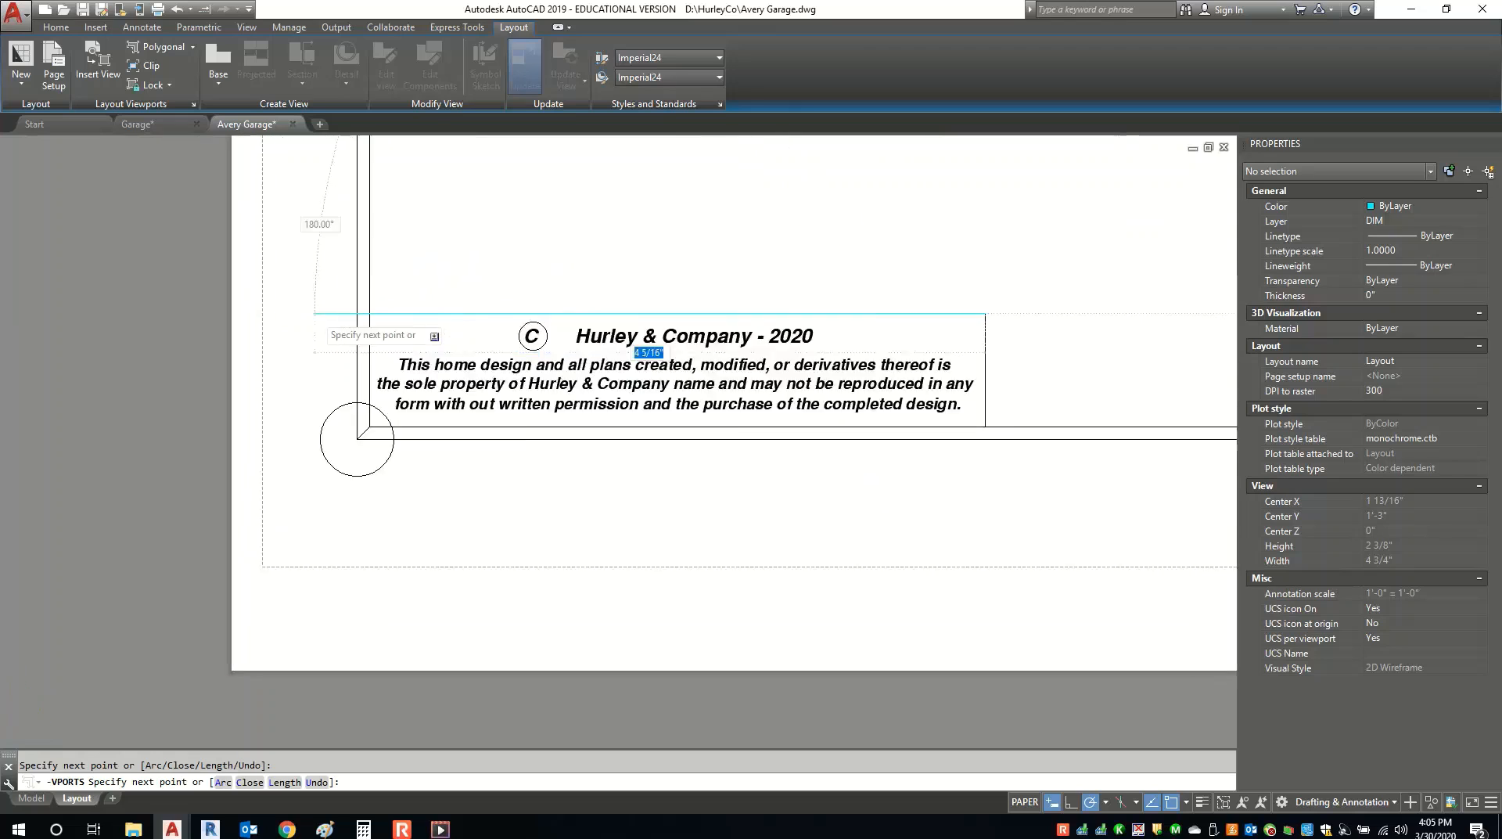
{"action": "left_click", "coordinate": [452, 312]}
{"action": "scroll", "coordinate": [446, 532], "scroll_direction": "down", "scroll_amount": 5}
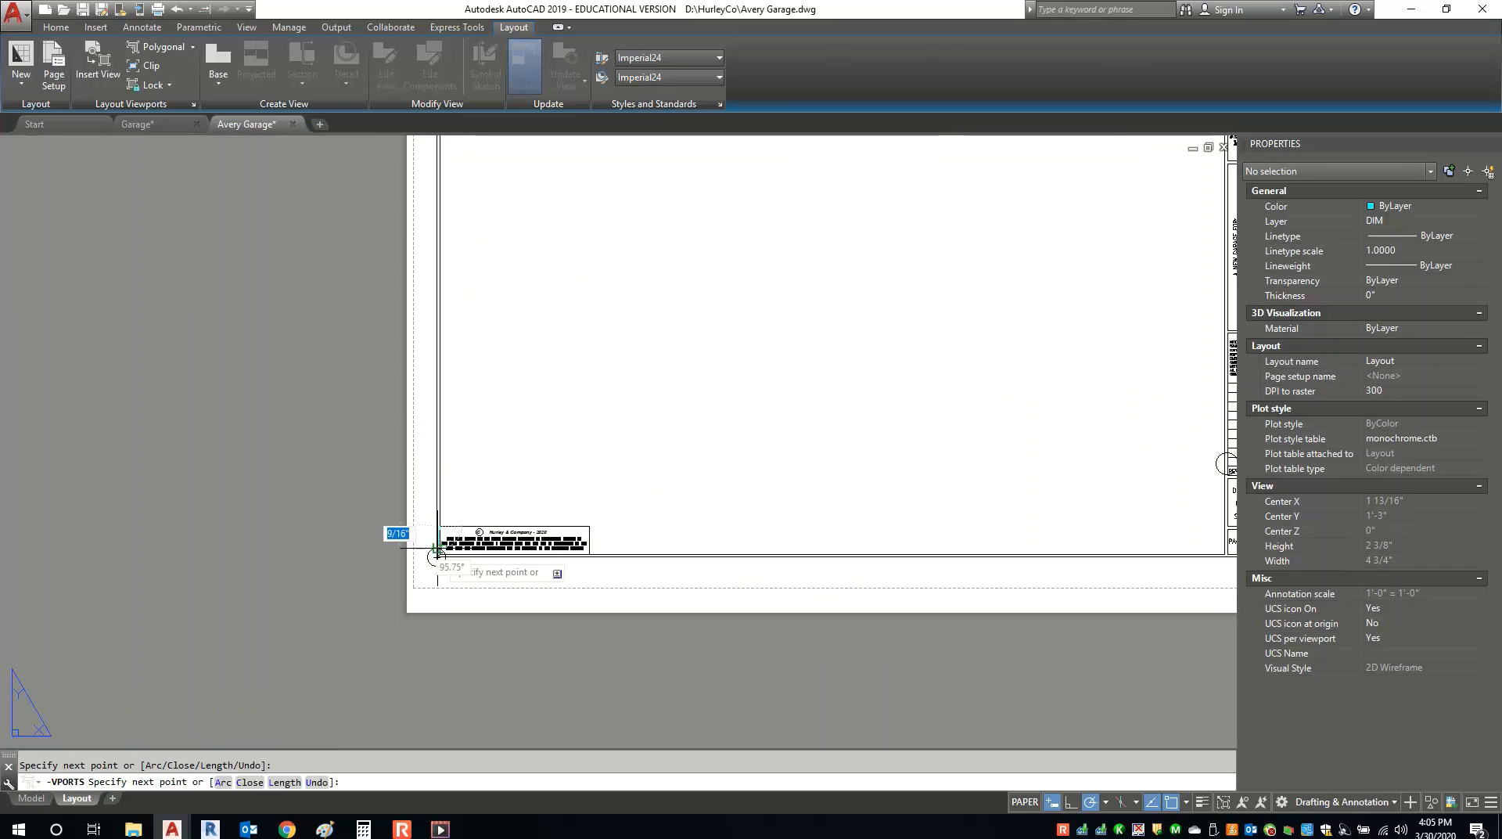
{"action": "scroll", "coordinate": [470, 375], "scroll_direction": "up", "scroll_amount": 6}
{"action": "scroll", "coordinate": [431, 253], "scroll_direction": "up", "scroll_amount": 5}
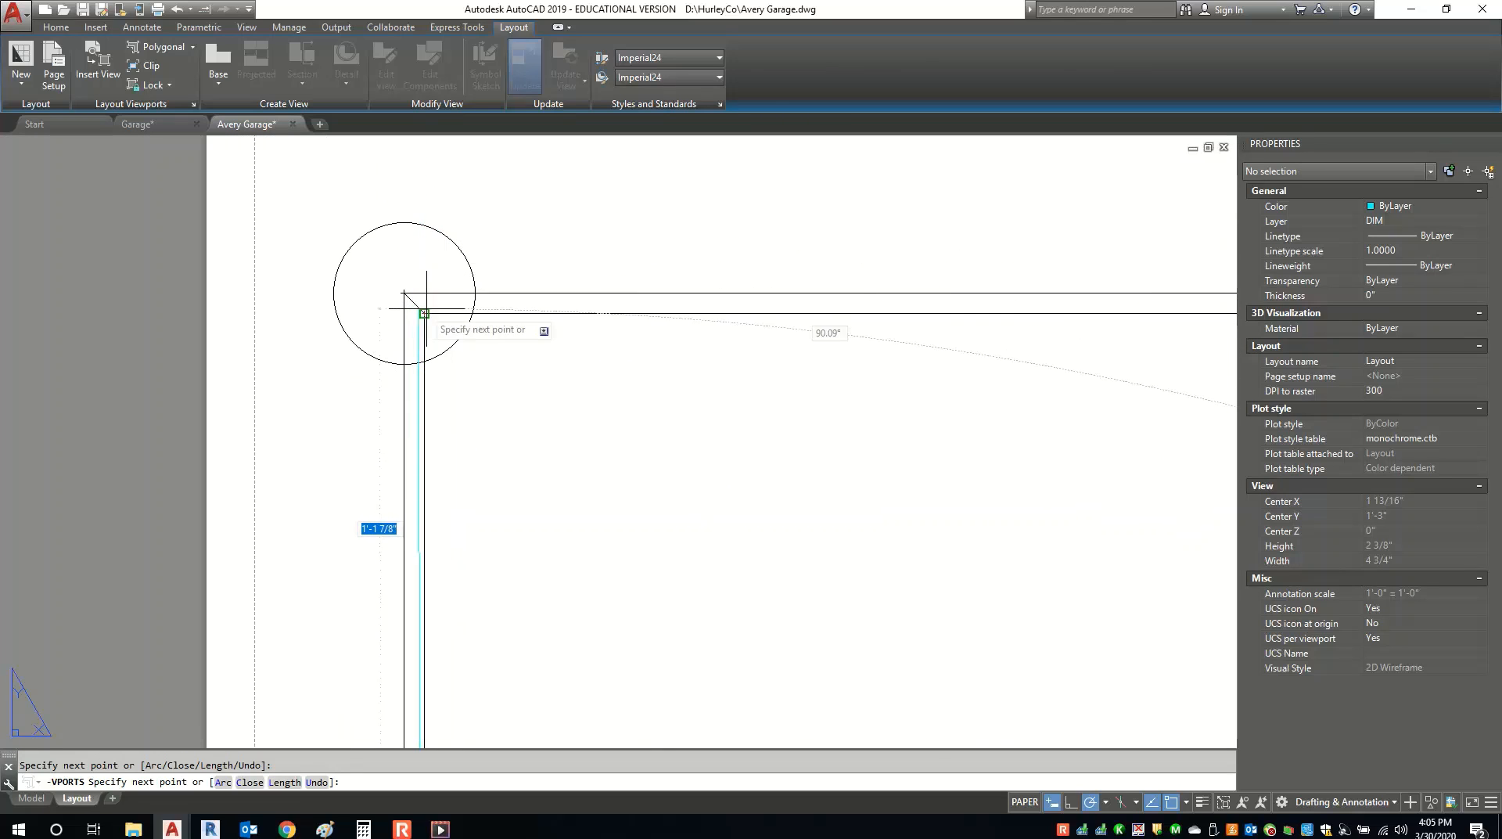
{"action": "left_click", "coordinate": [424, 313]}
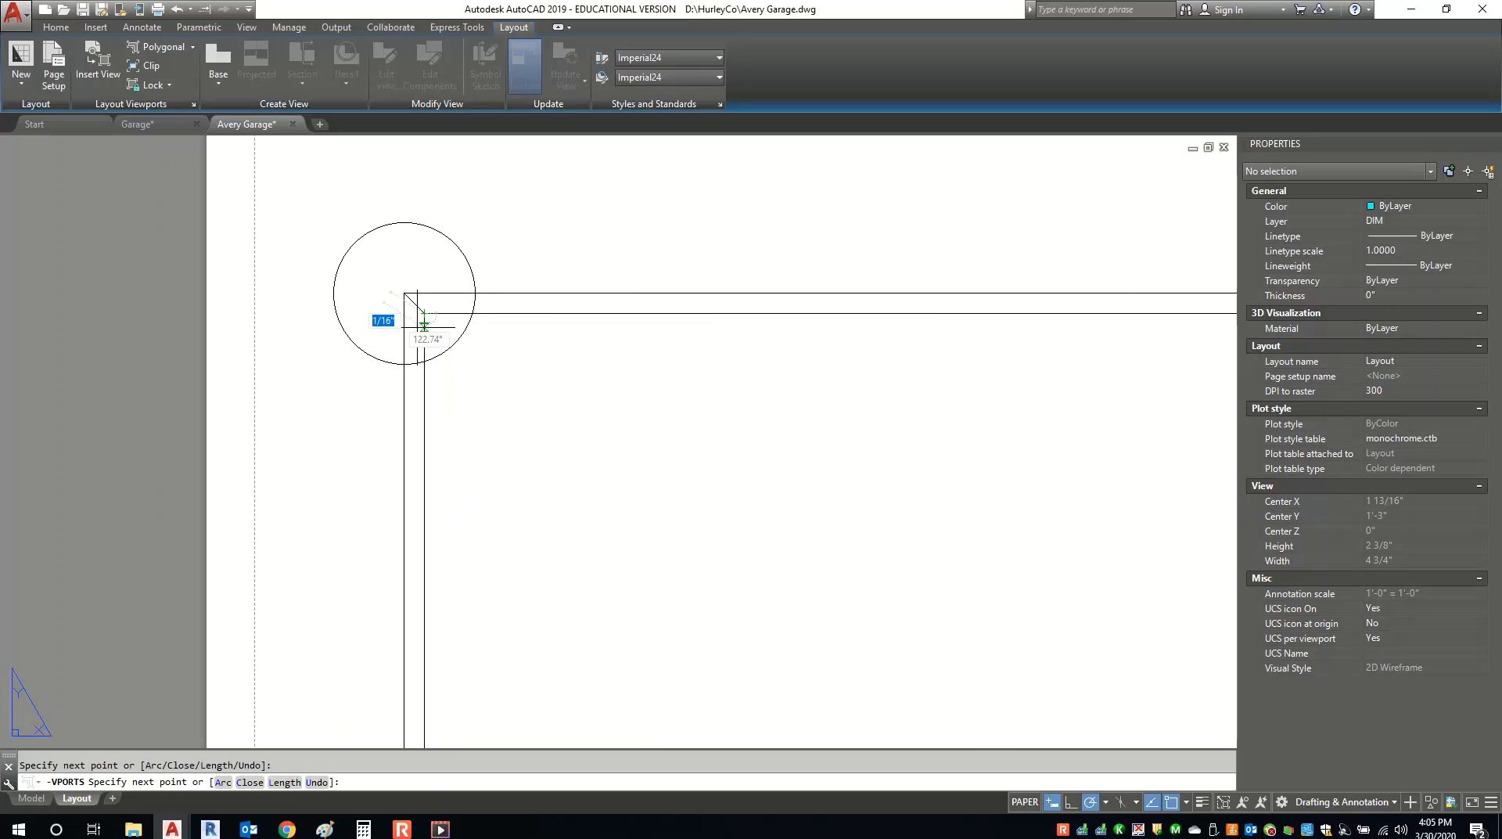
{"action": "left_click", "coordinate": [250, 786]}
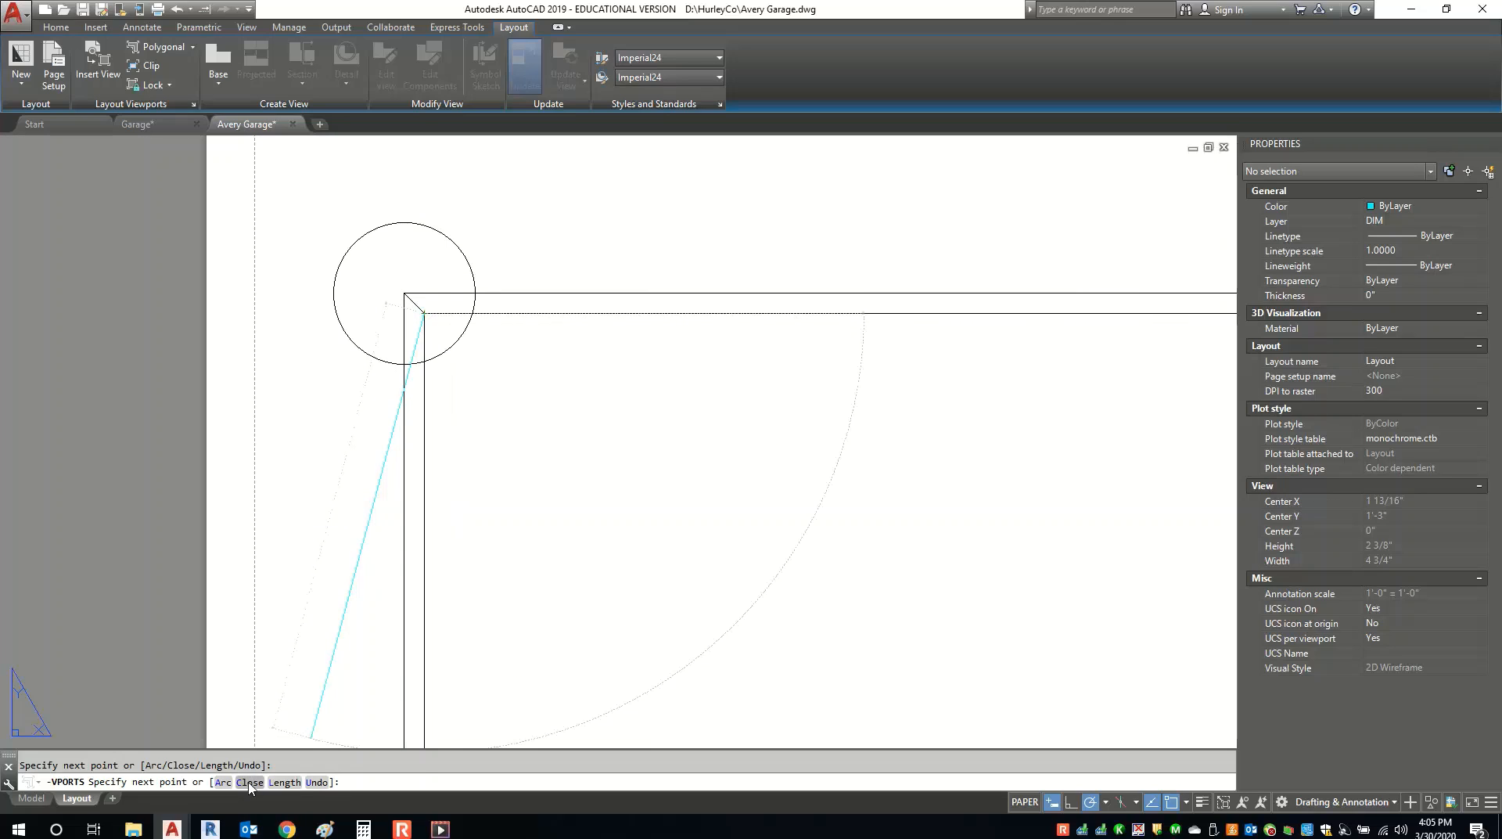
Check the new viewport's properties, recentre the sheet, and switch to the Garage drawing.
{"action": "scroll", "coordinate": [400, 613], "scroll_direction": "down", "scroll_amount": 8}
{"action": "middle_click_drag", "start_coordinate": [401, 613], "coordinate": [446, 445]}
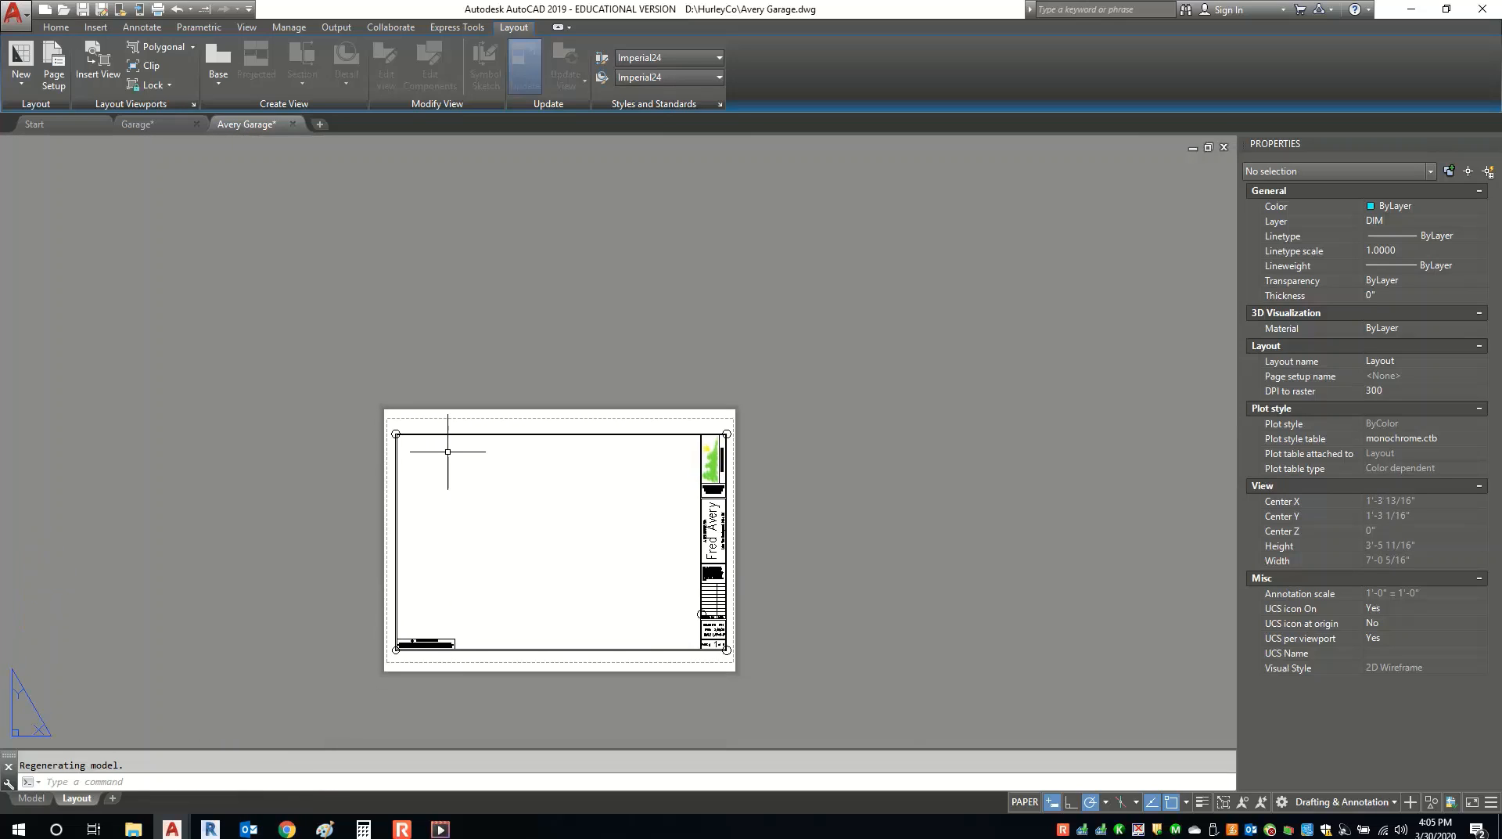
{"action": "scroll", "coordinate": [446, 553], "scroll_direction": "up", "scroll_amount": 2}
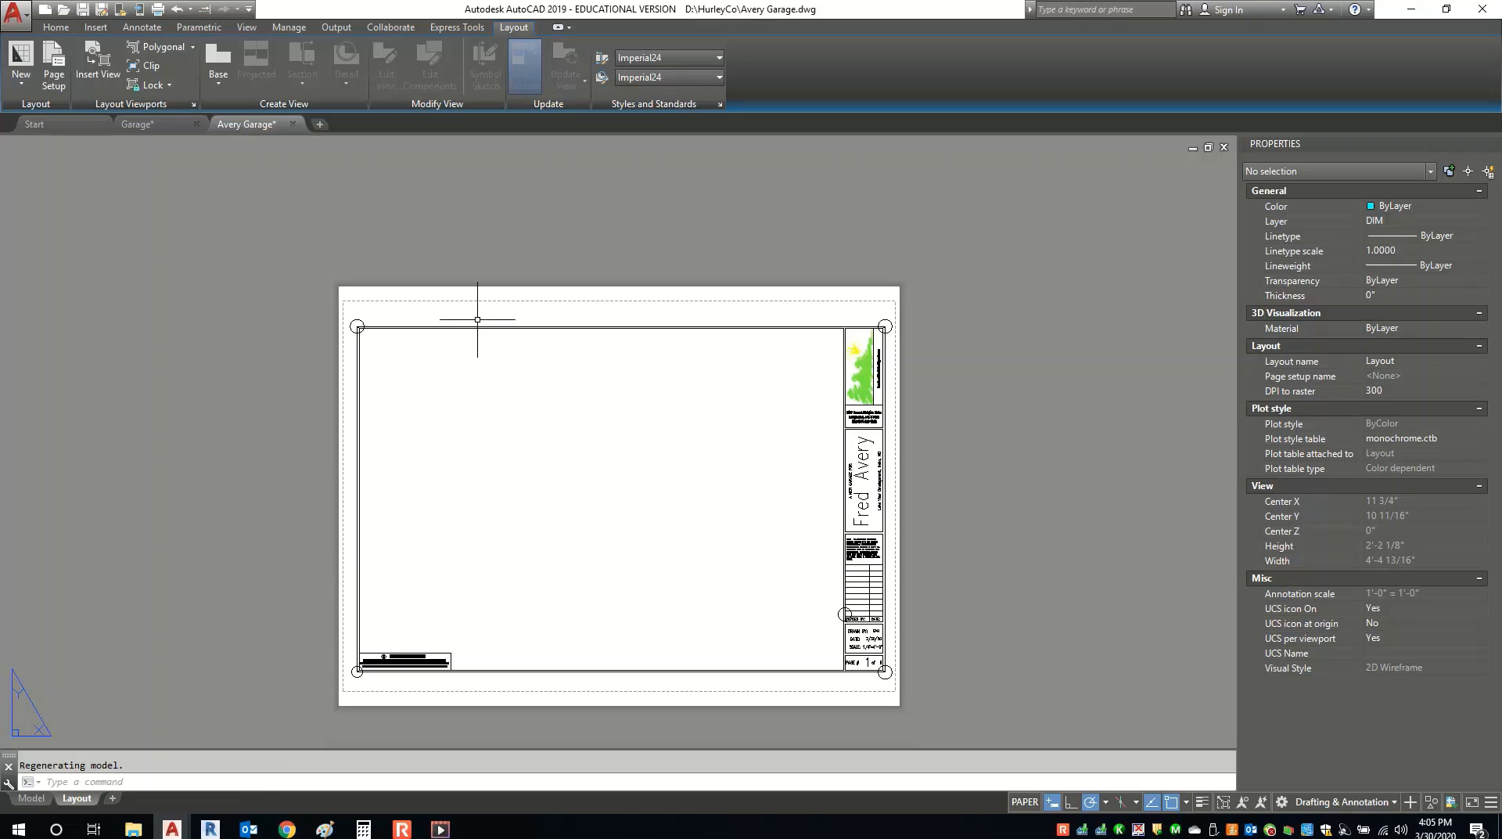
{"action": "left_click", "coordinate": [473, 328]}
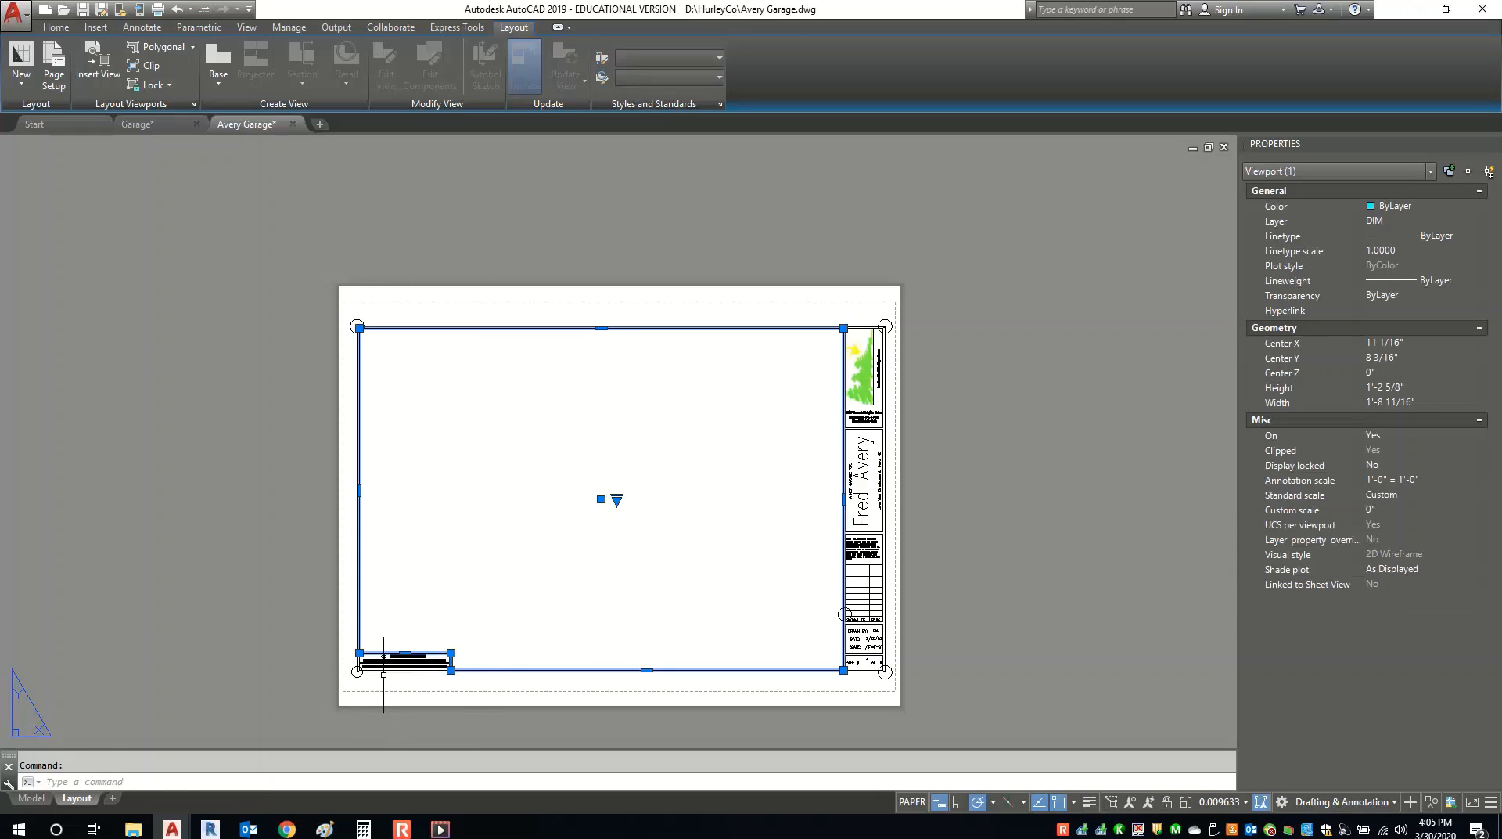
{"action": "scroll", "coordinate": [383, 671], "scroll_direction": "up", "scroll_amount": 6}
{"action": "scroll", "coordinate": [439, 621], "scroll_direction": "down", "scroll_amount": 8}
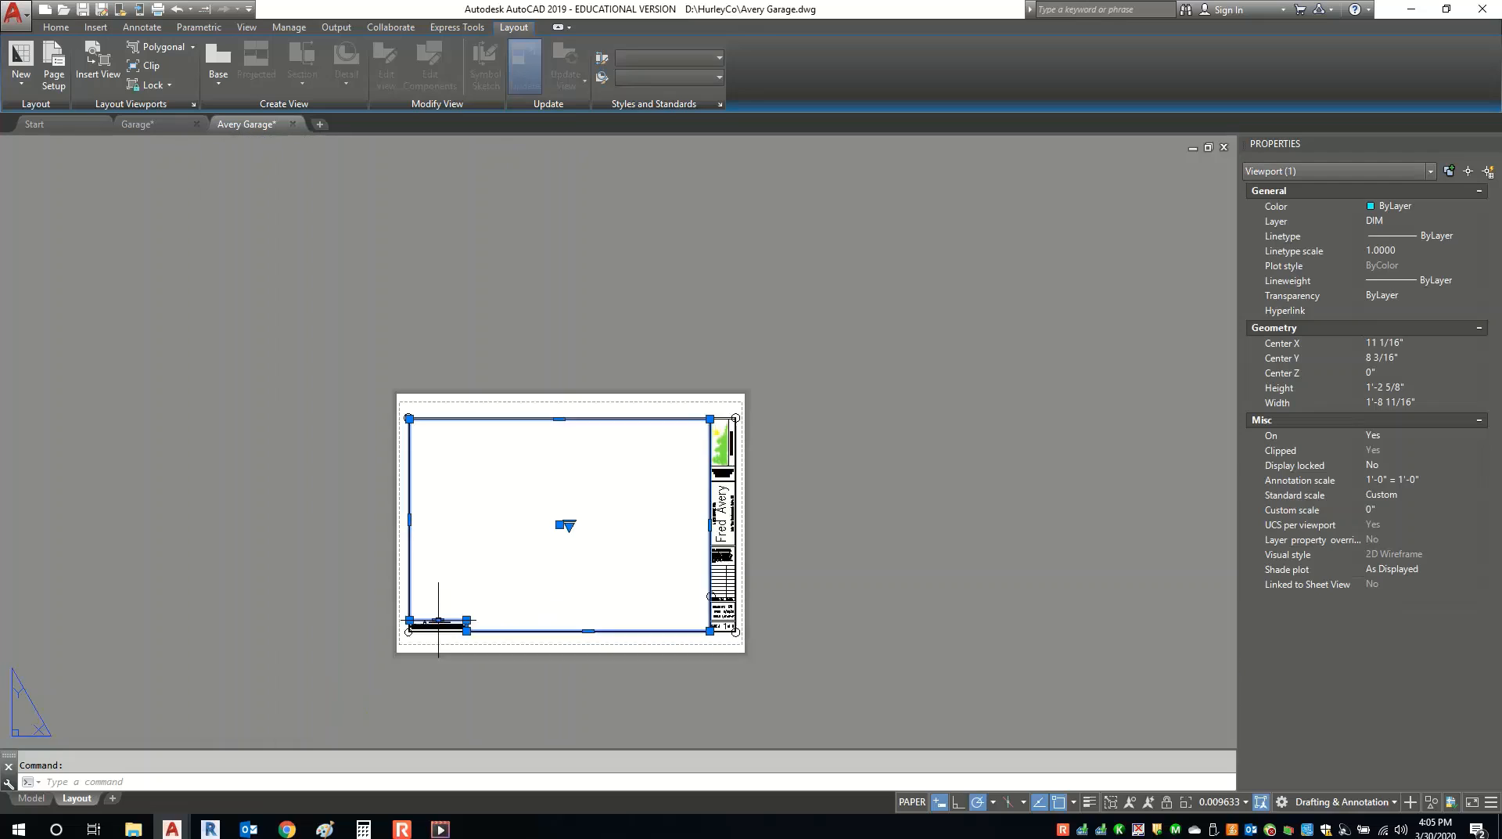
{"action": "key", "text": "Escape"}
{"action": "scroll", "coordinate": [570, 590], "scroll_direction": "up", "scroll_amount": 4}
{"action": "middle_click_drag", "start_coordinate": [597, 604], "coordinate": [588, 555]}
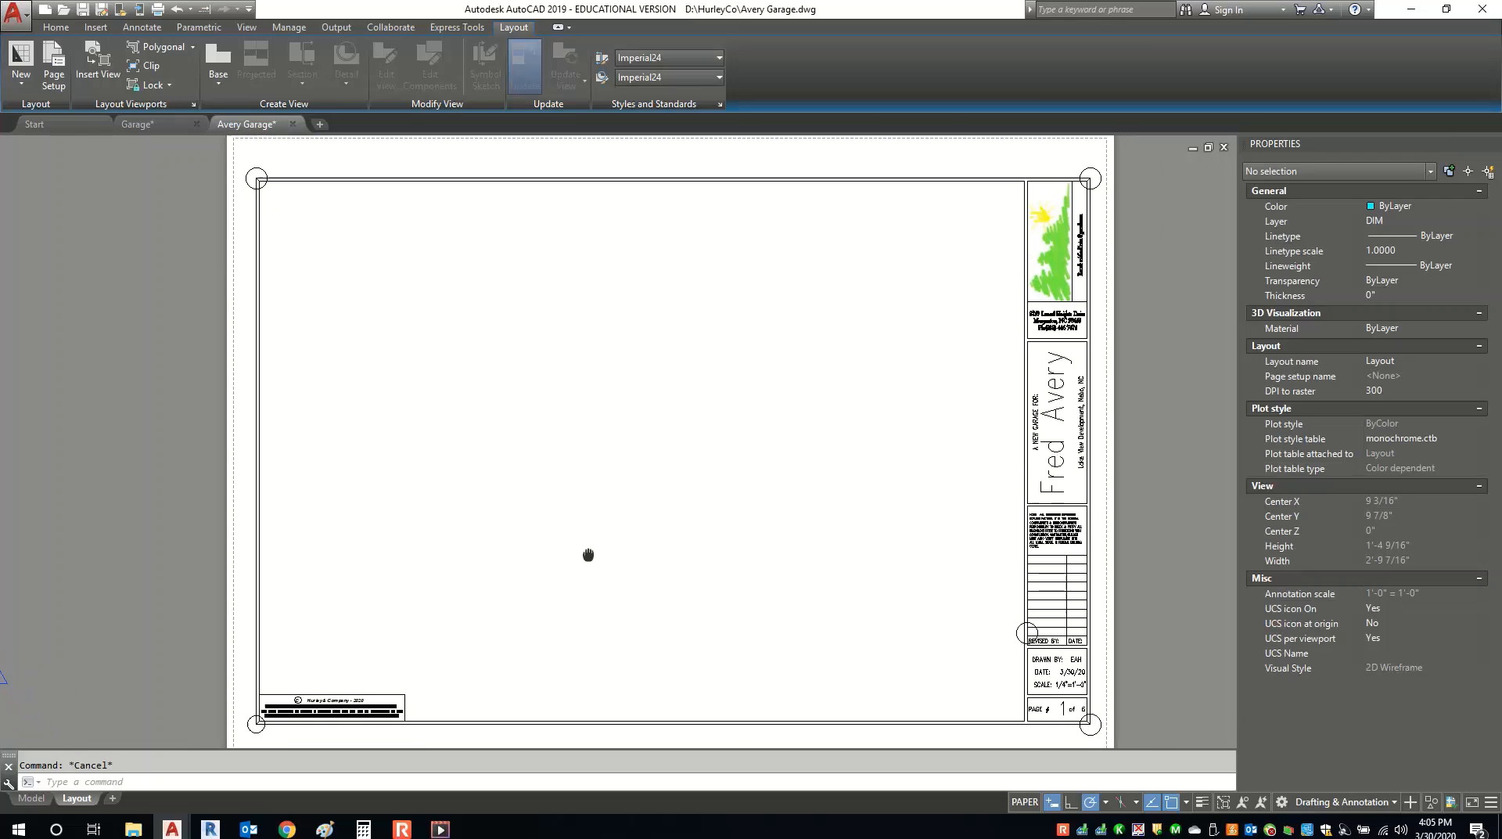
{"action": "scroll", "coordinate": [588, 554], "scroll_direction": "down", "scroll_amount": 2}
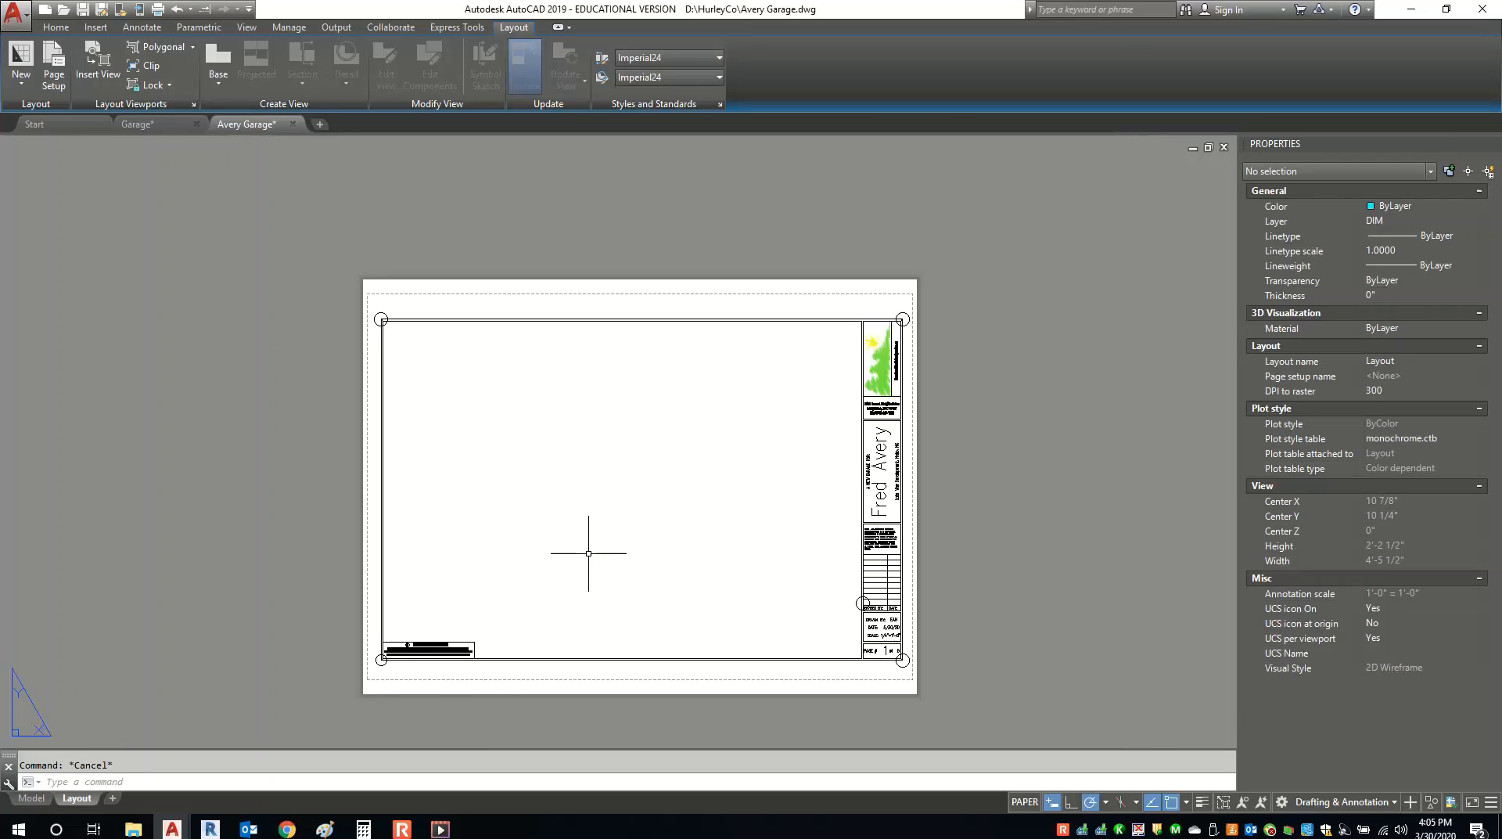
{"action": "left_click", "coordinate": [149, 128]}
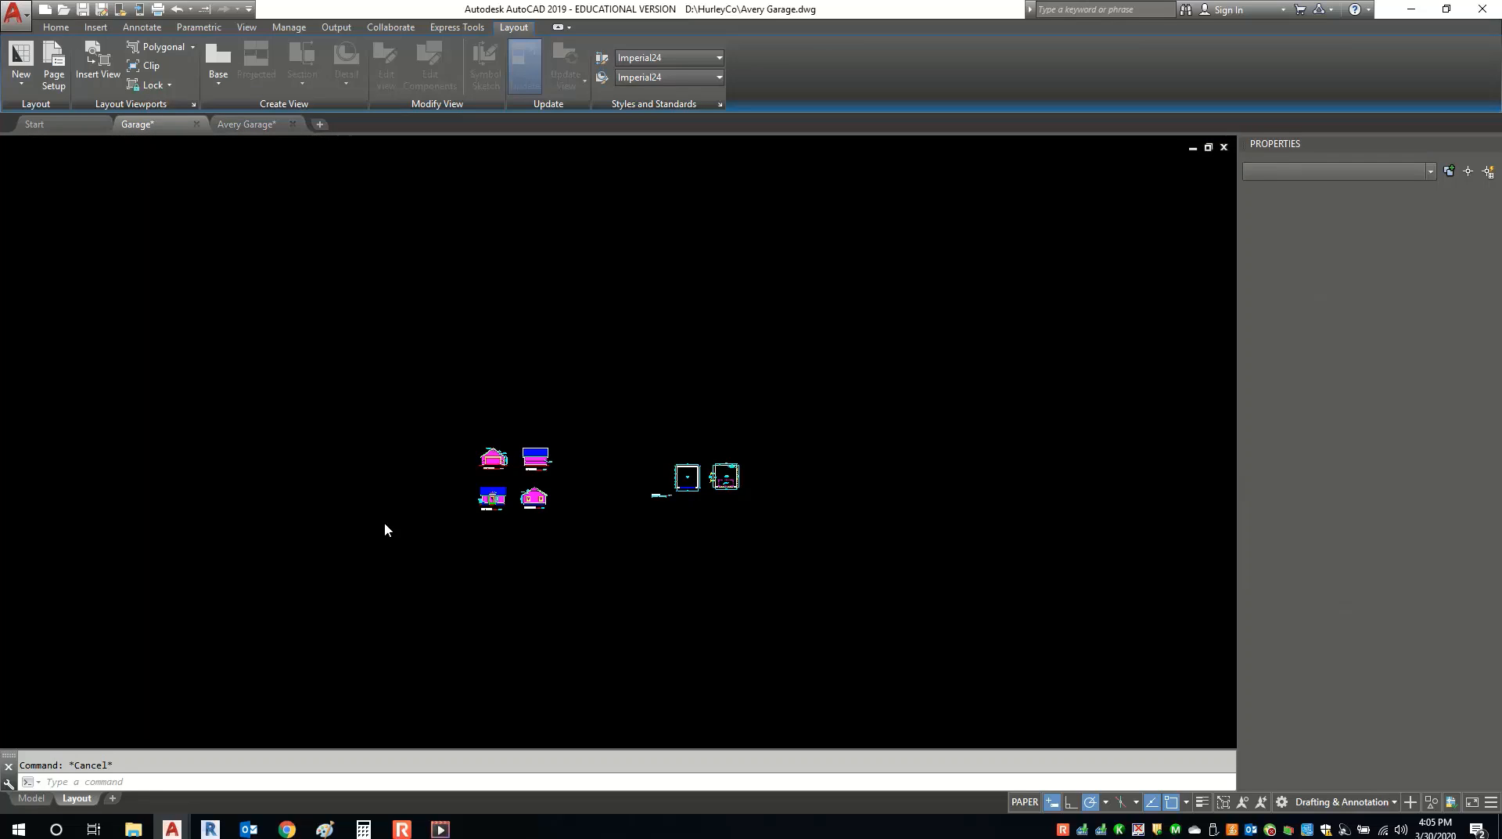
{"action": "scroll", "coordinate": [438, 520], "scroll_direction": "up", "scroll_amount": 4}
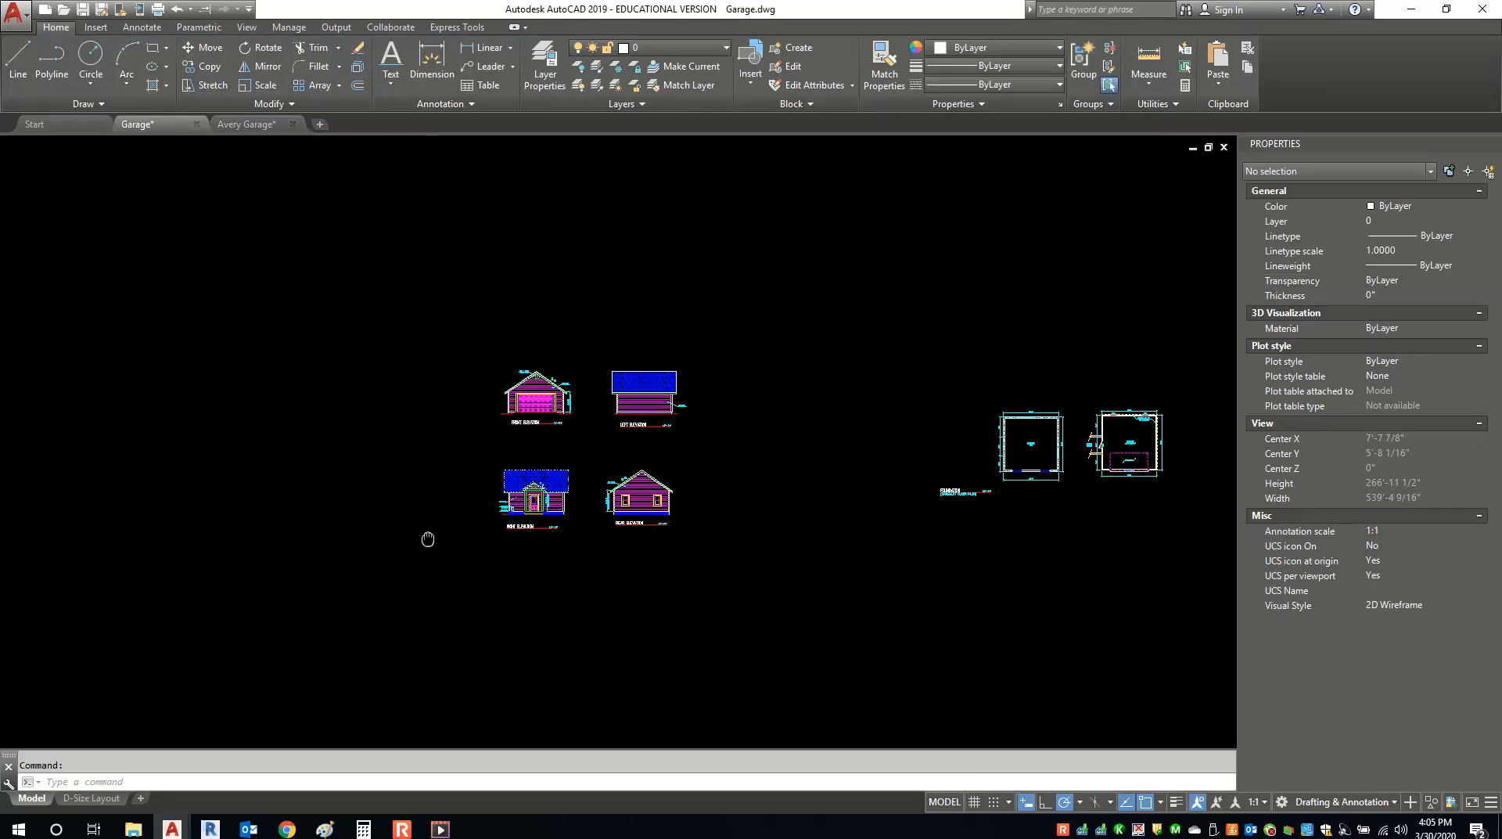
Select all 847 Garage objects and try pasting them into Avery Garage model space, then cancel.
{"action": "left_click", "coordinate": [426, 563]}
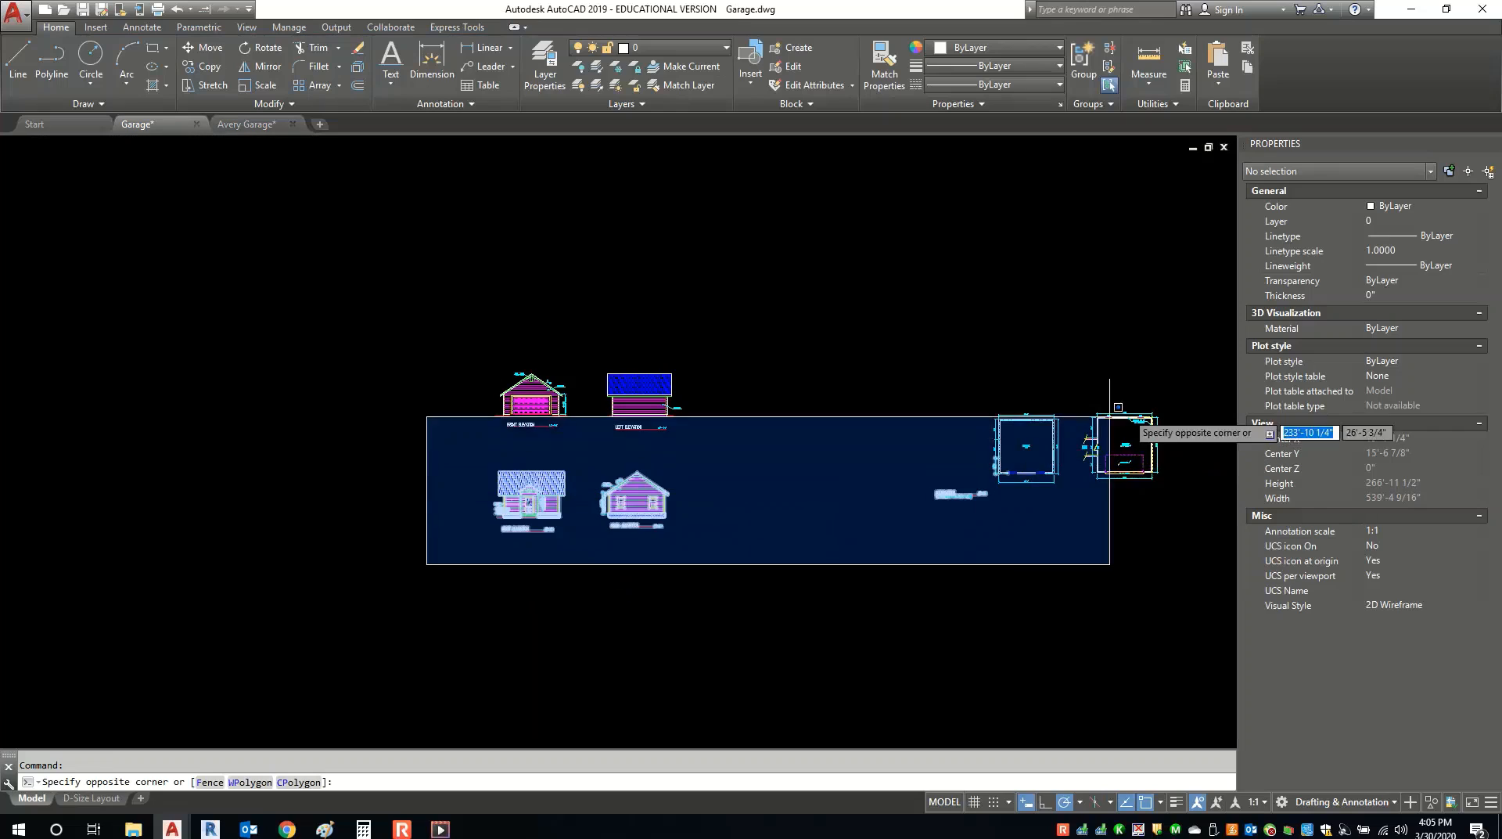
{"action": "left_click", "coordinate": [1215, 334]}
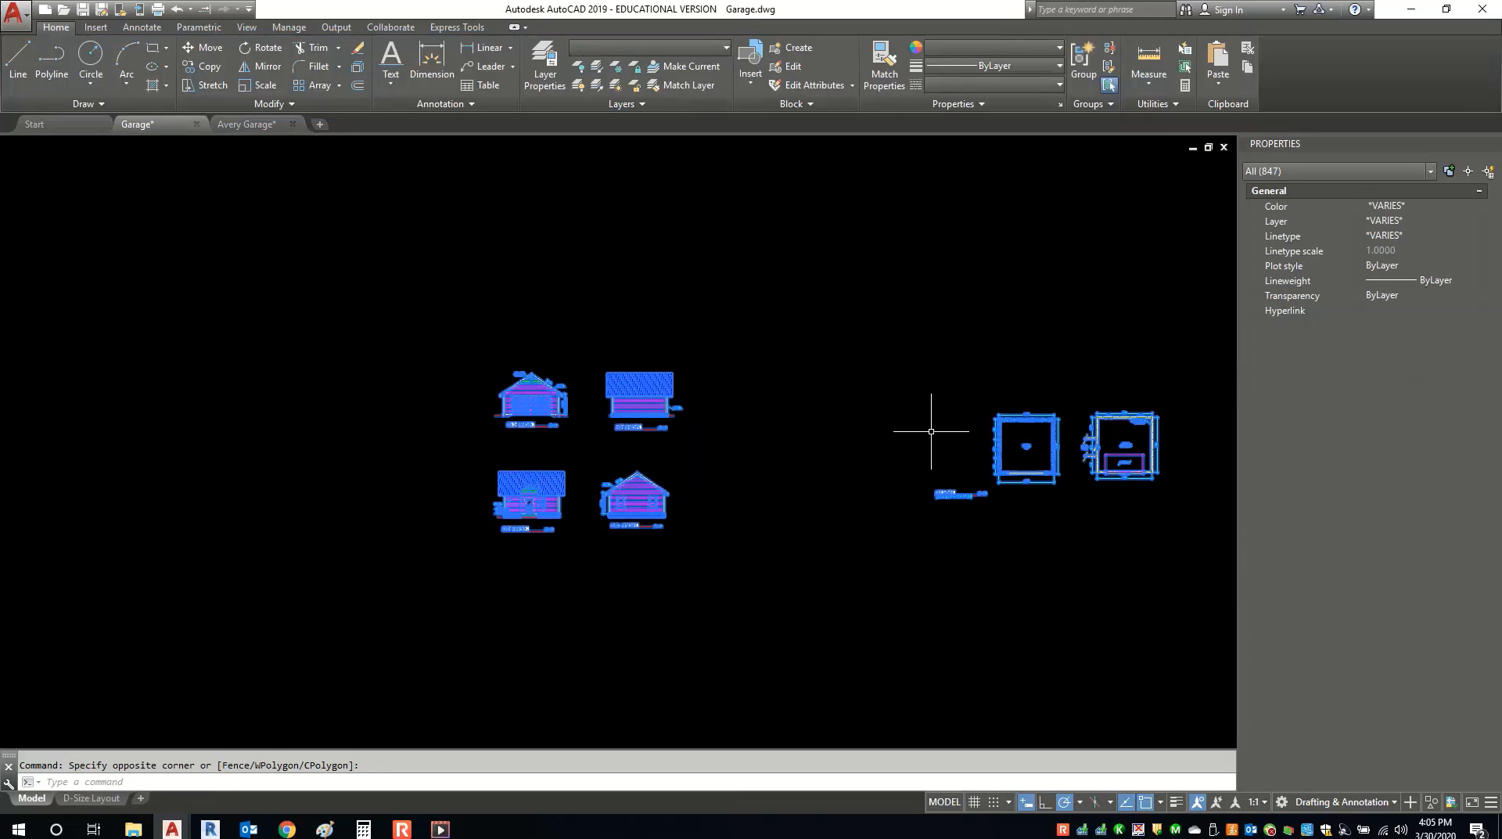
{"action": "mouse_move", "coordinate": [239, 128]}
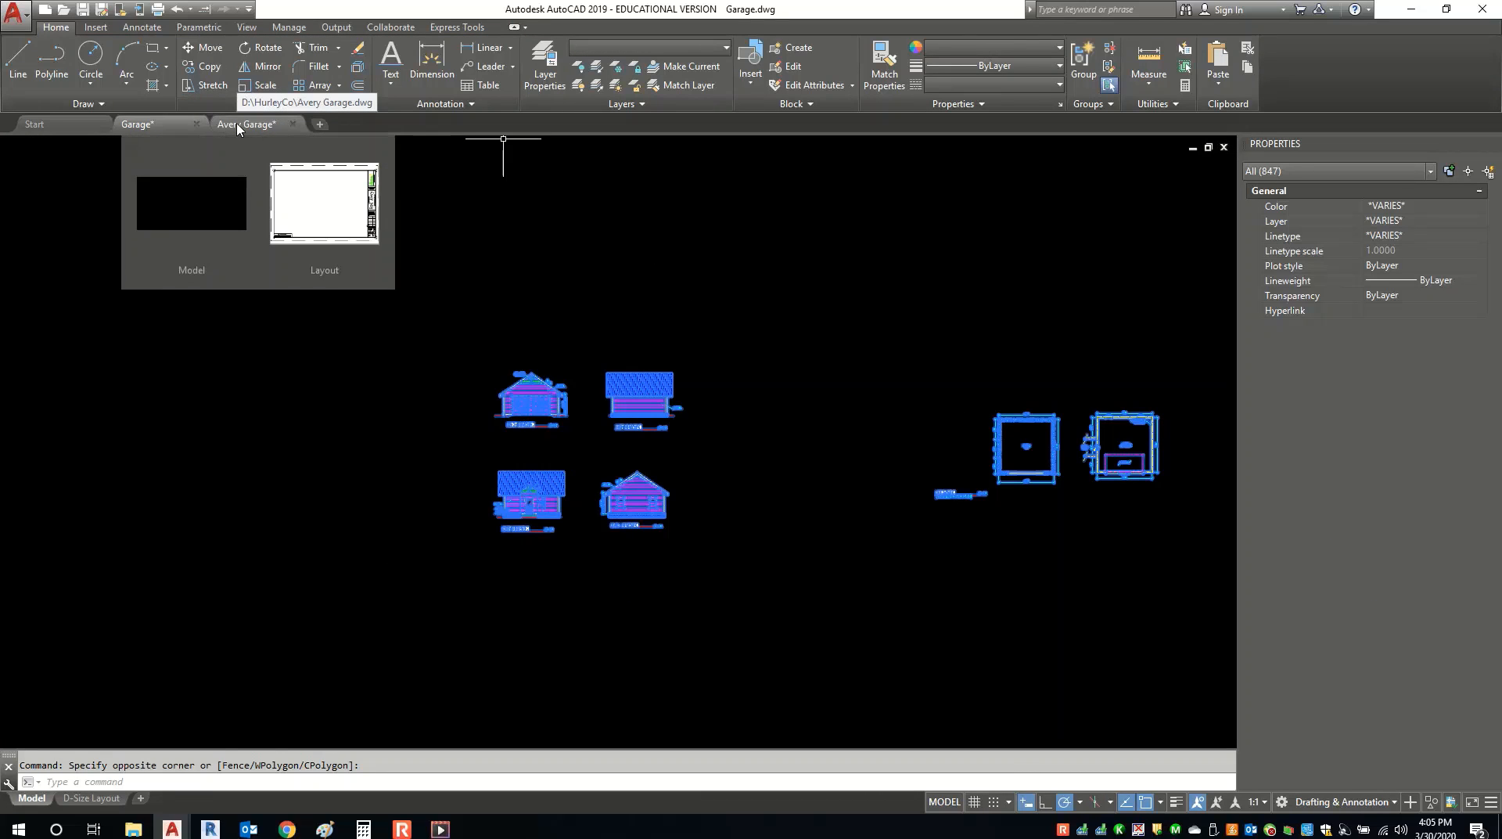
{"action": "left_click", "coordinate": [324, 204]}
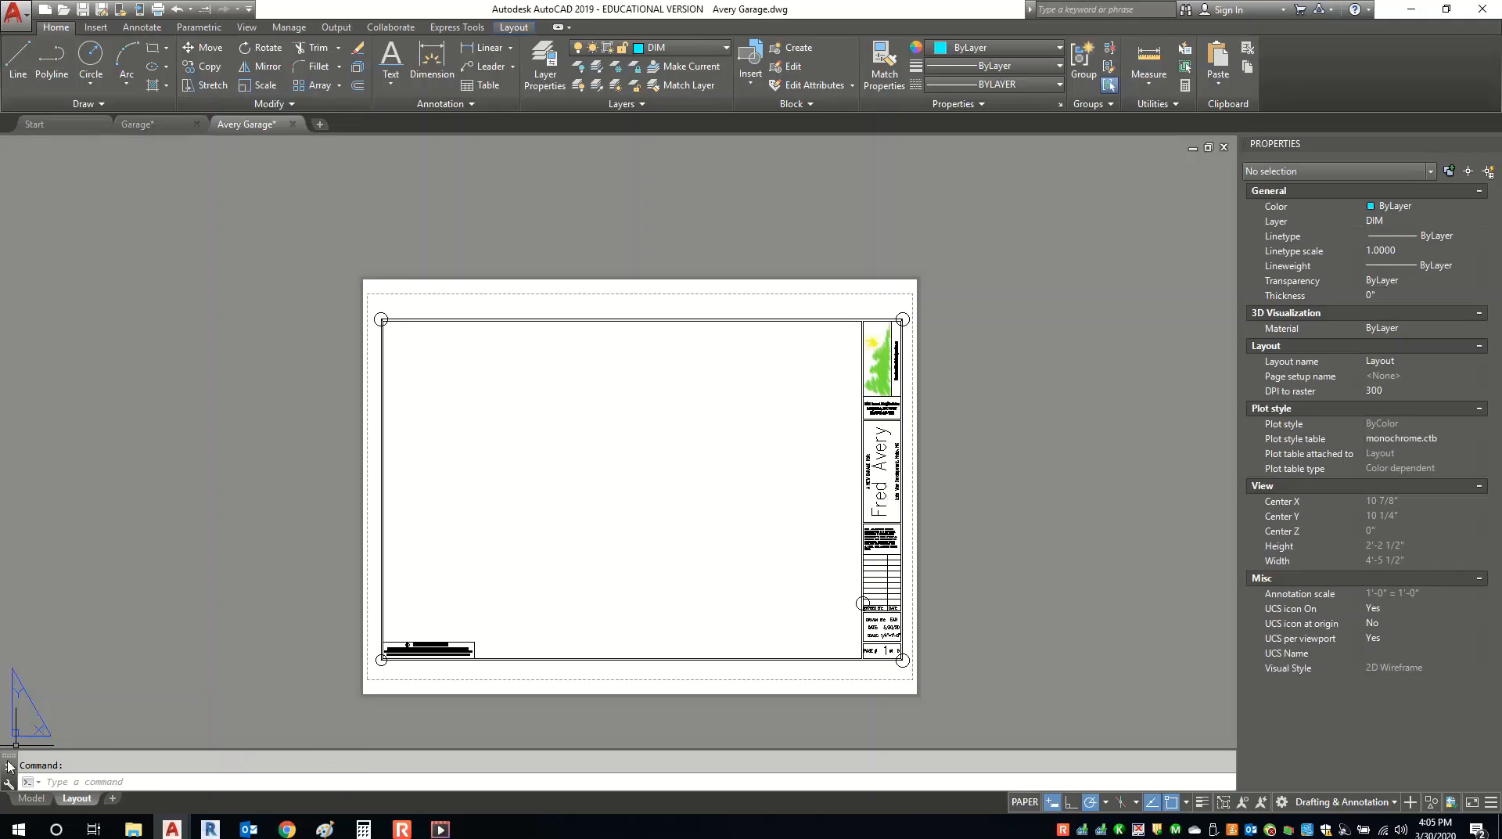
{"action": "left_click", "coordinate": [29, 799]}
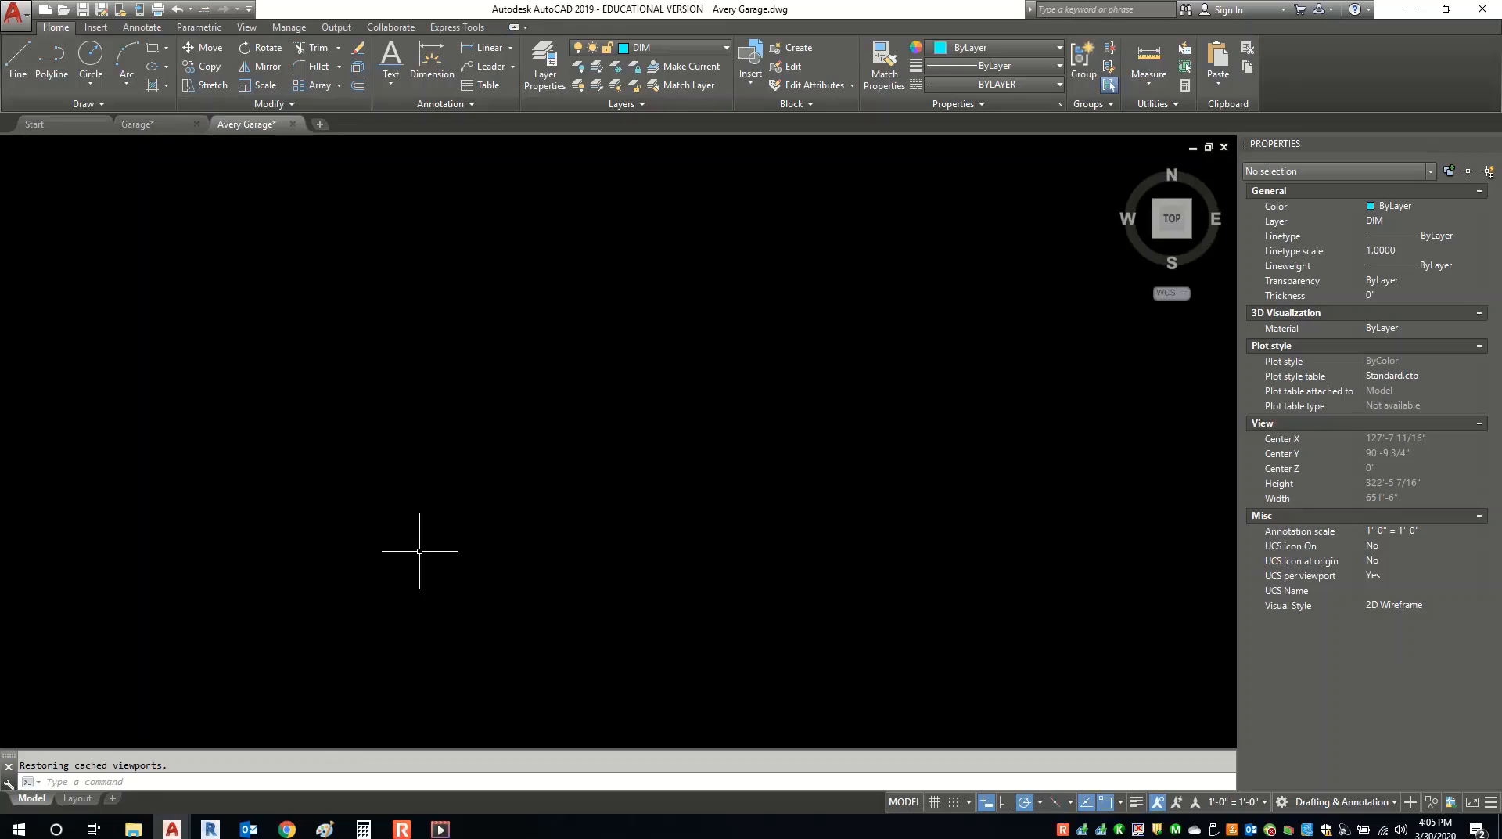
{"action": "key", "text": "ctrl+v"}
{"action": "key", "text": "Escape"}
{"action": "key", "text": "Escape"}
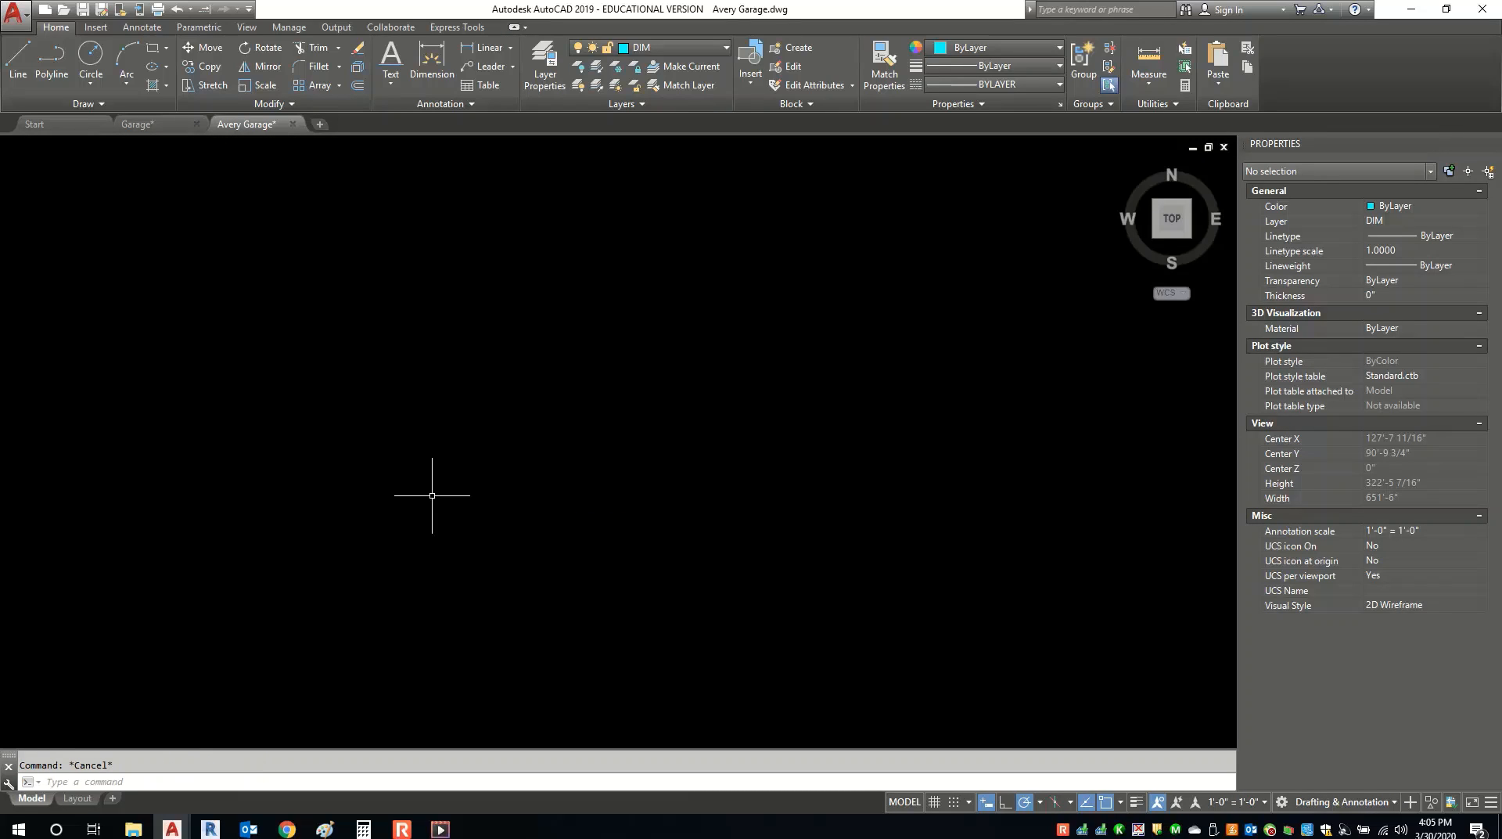
Back in Garage.dwg, reselect all 847 objects and copy them with Clipboard > Copy.
{"action": "left_click", "coordinate": [139, 123]}
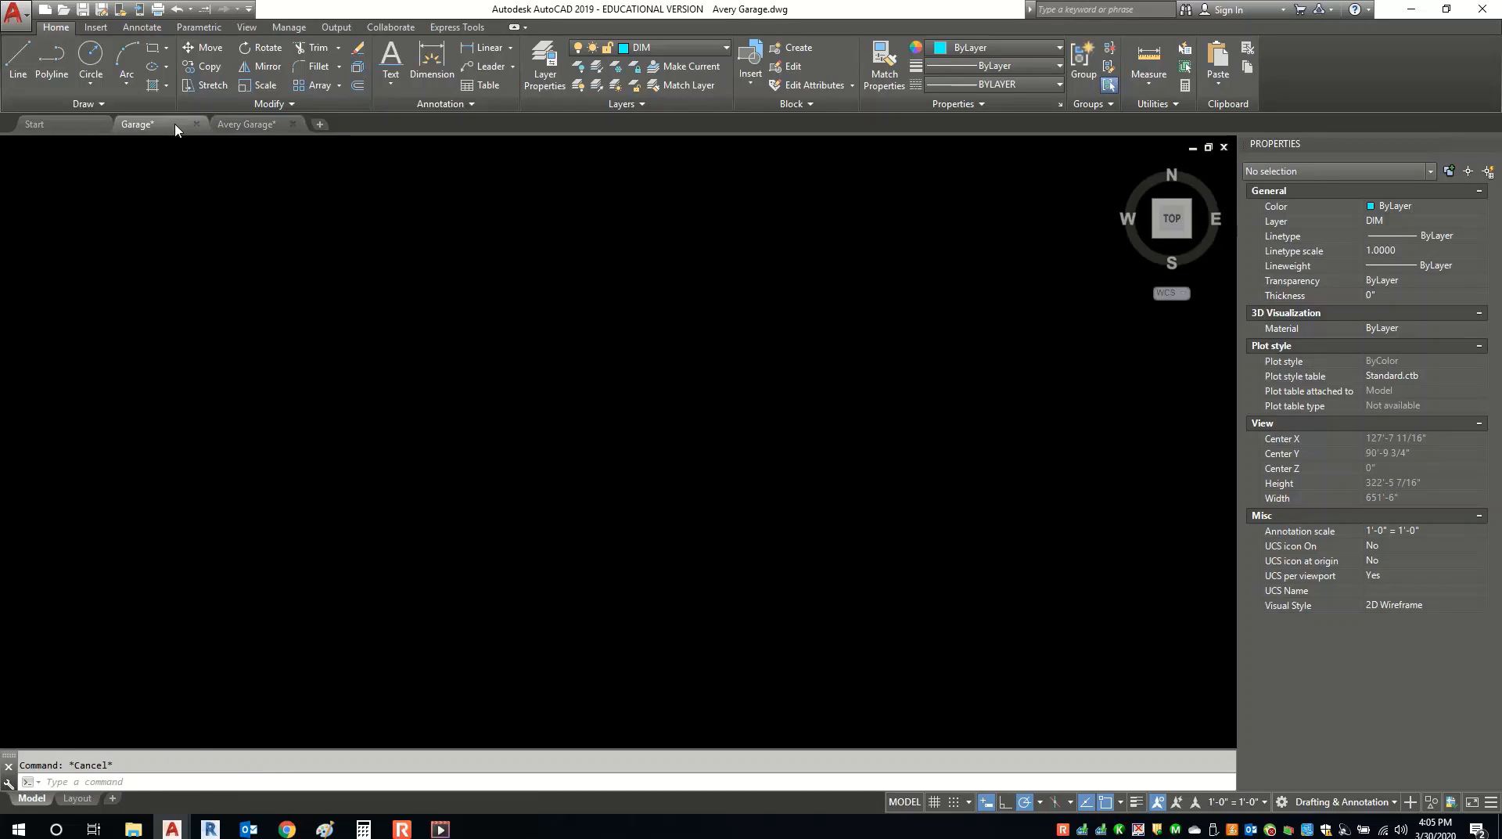
{"action": "left_click", "coordinate": [399, 633]}
{"action": "left_click", "coordinate": [1180, 319]}
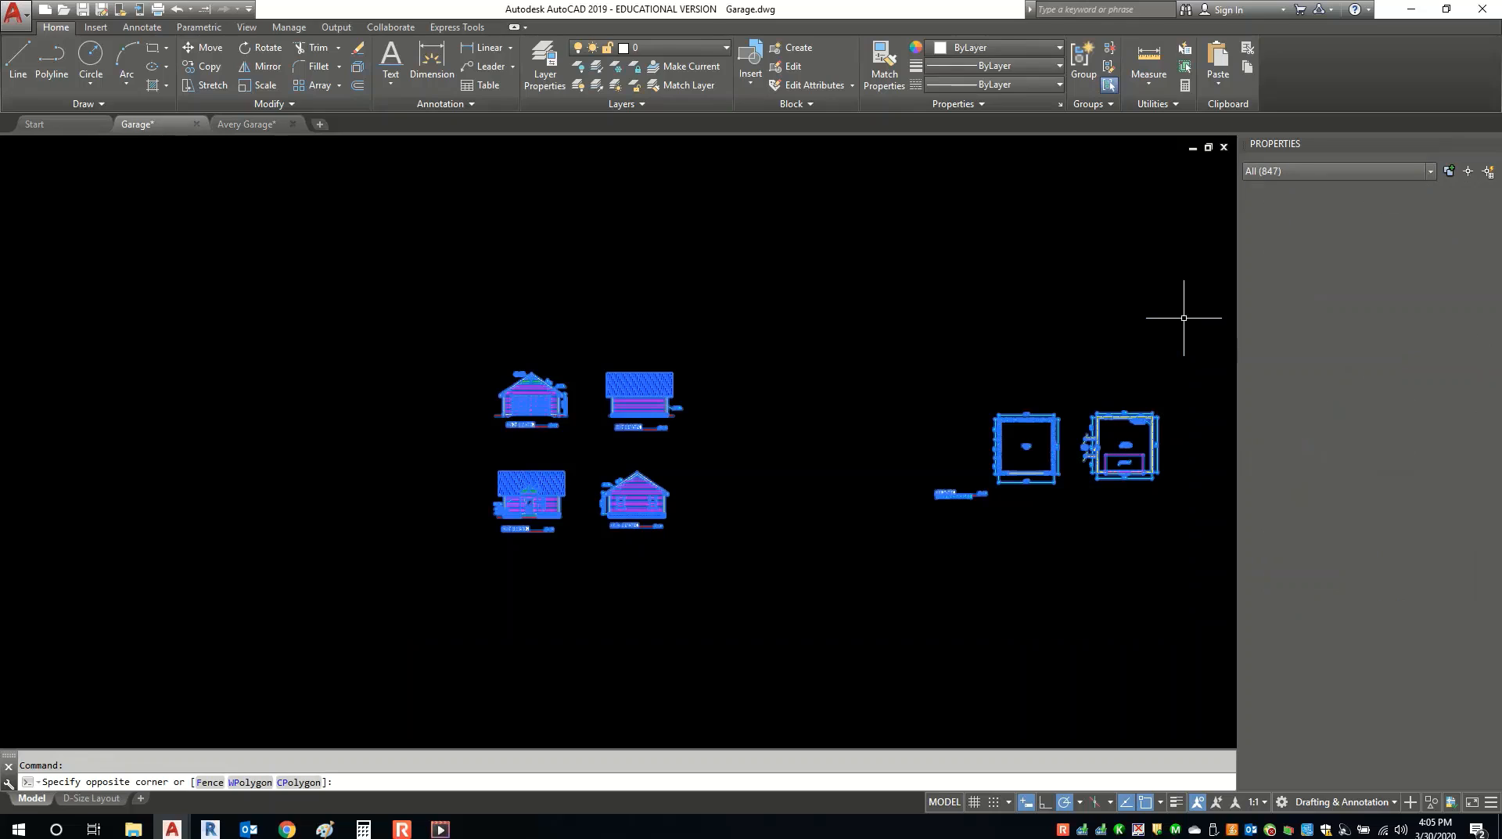
{"action": "right_click", "coordinate": [827, 329]}
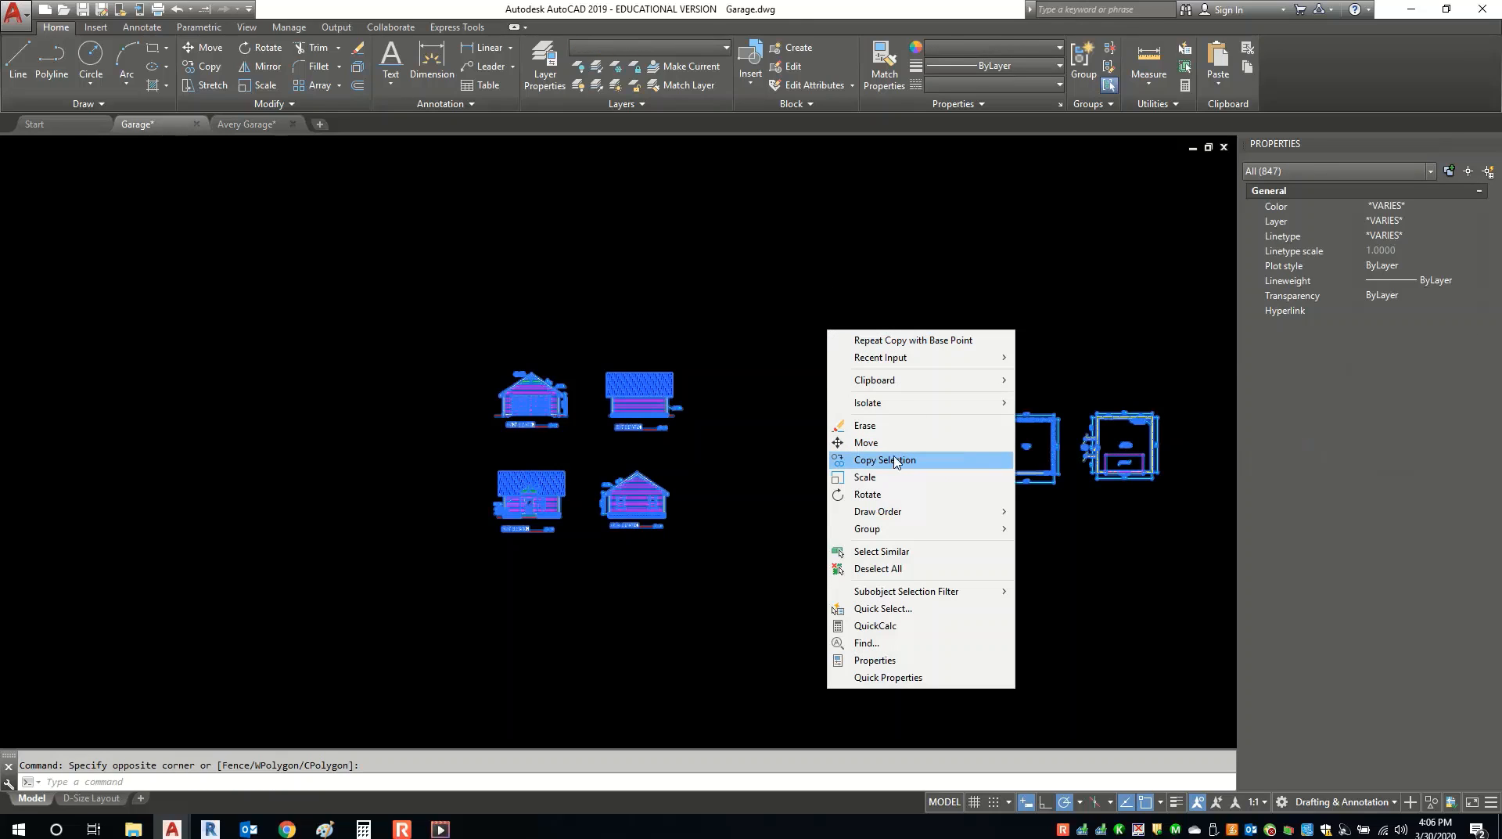
{"action": "mouse_move", "coordinate": [917, 383]}
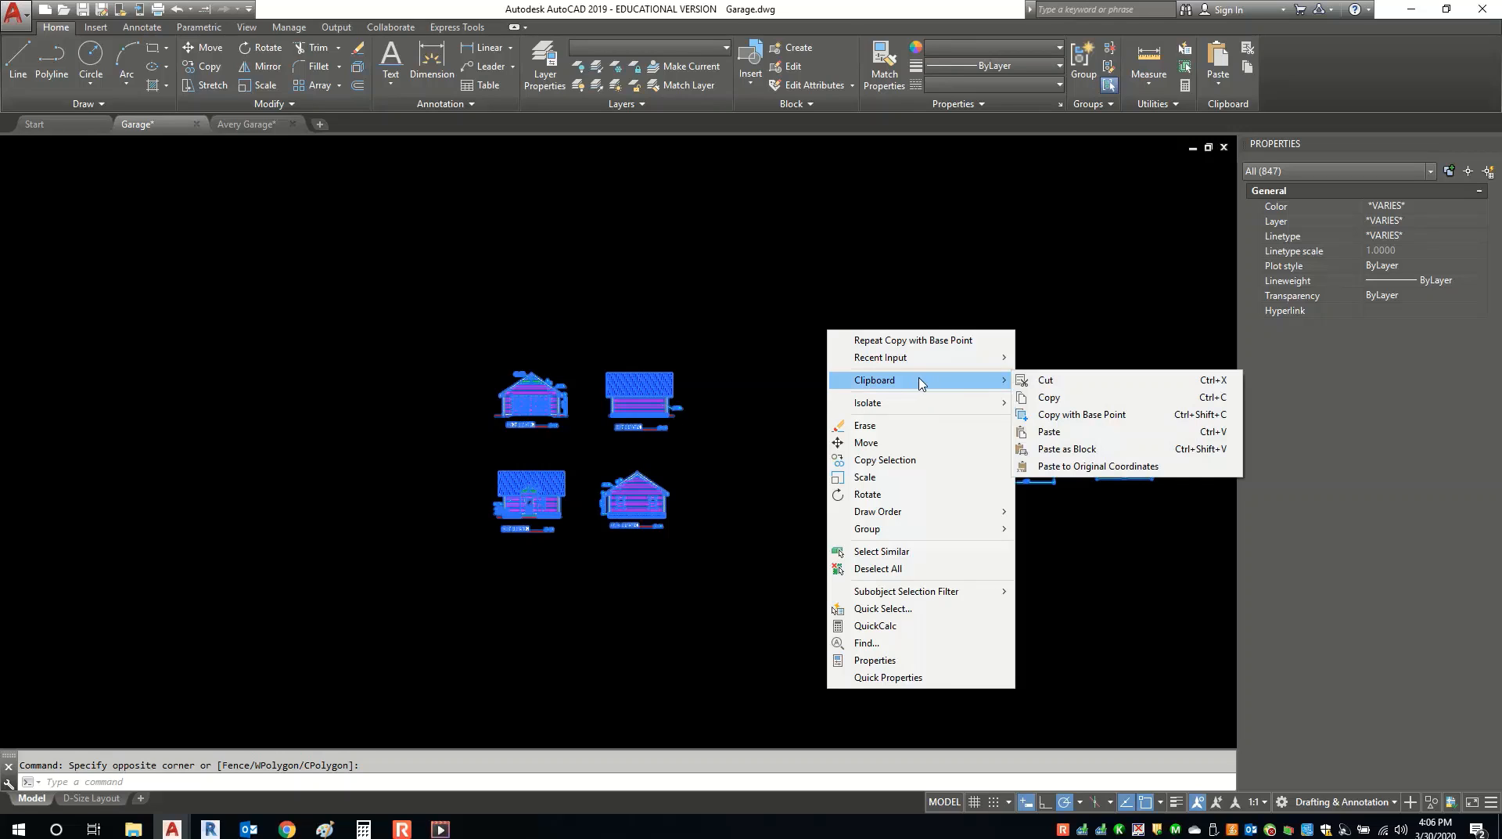
{"action": "left_click", "coordinate": [1048, 397]}
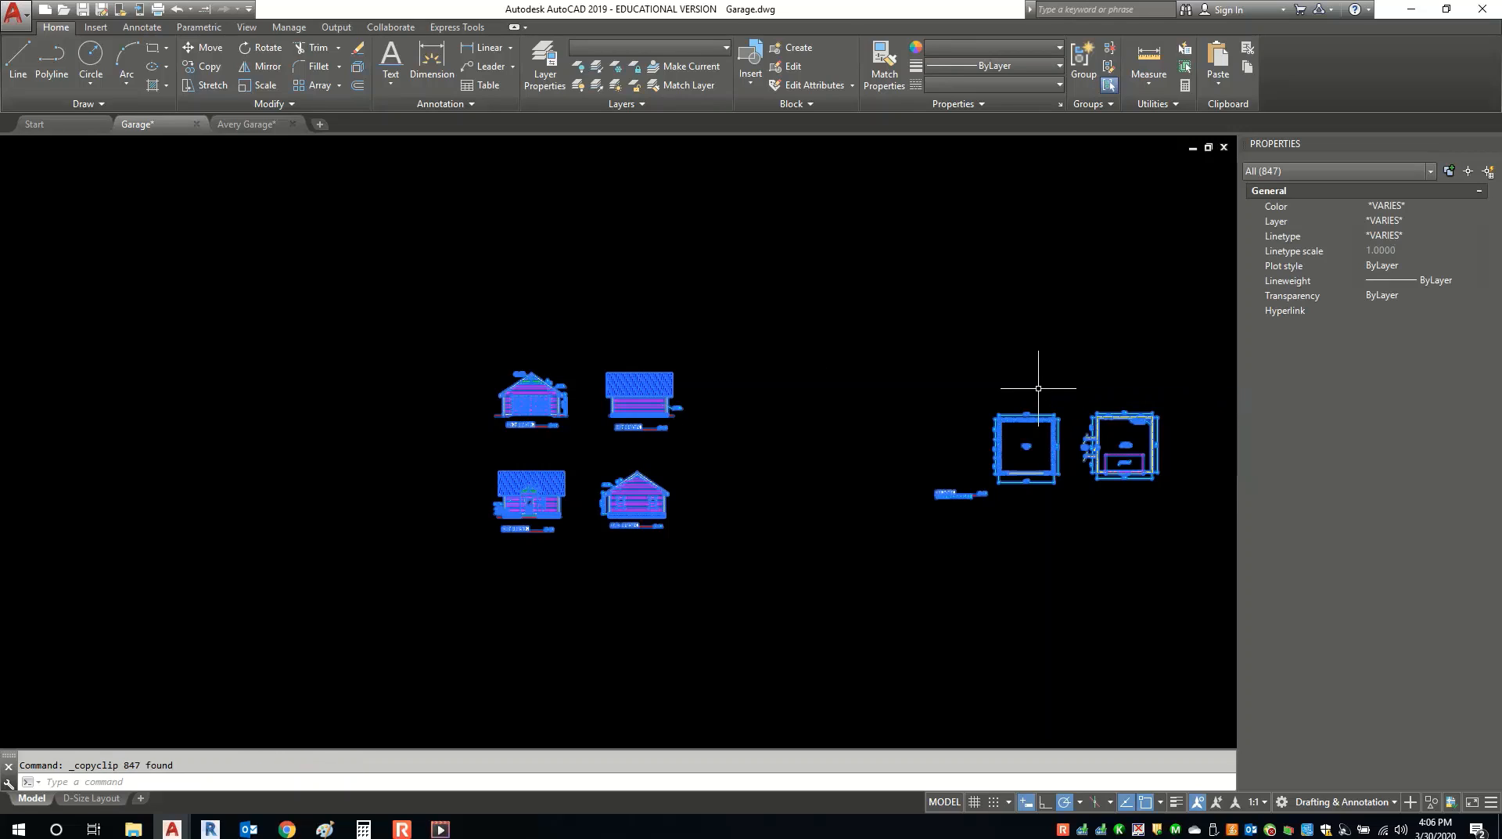
Paste the copied garage drawings into Avery Garage model space with Clipboard > Paste.
{"action": "left_click", "coordinate": [249, 123]}
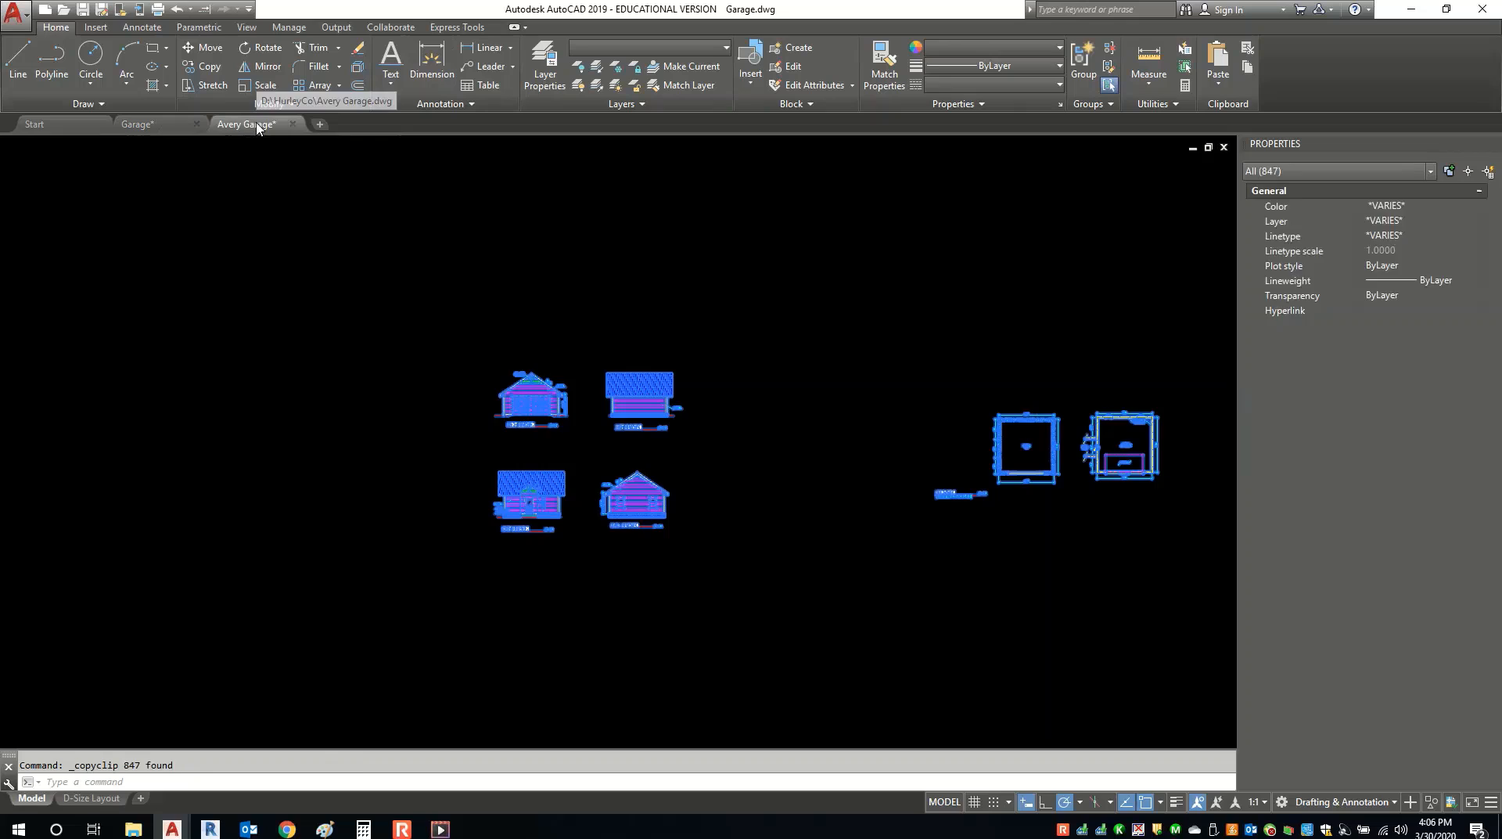
{"action": "right_click", "coordinate": [247, 261]}
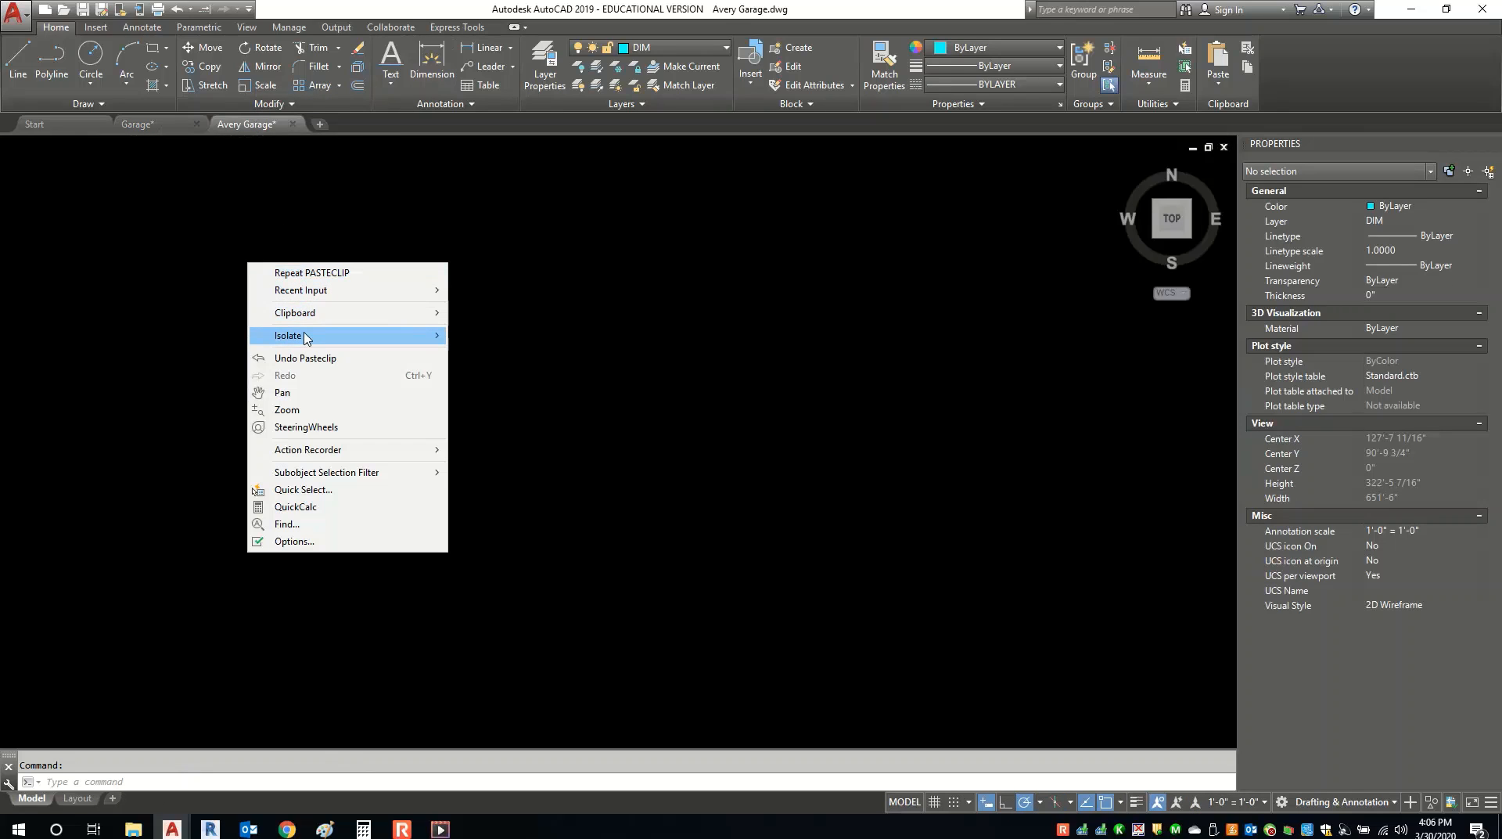
{"action": "mouse_move", "coordinate": [309, 319]}
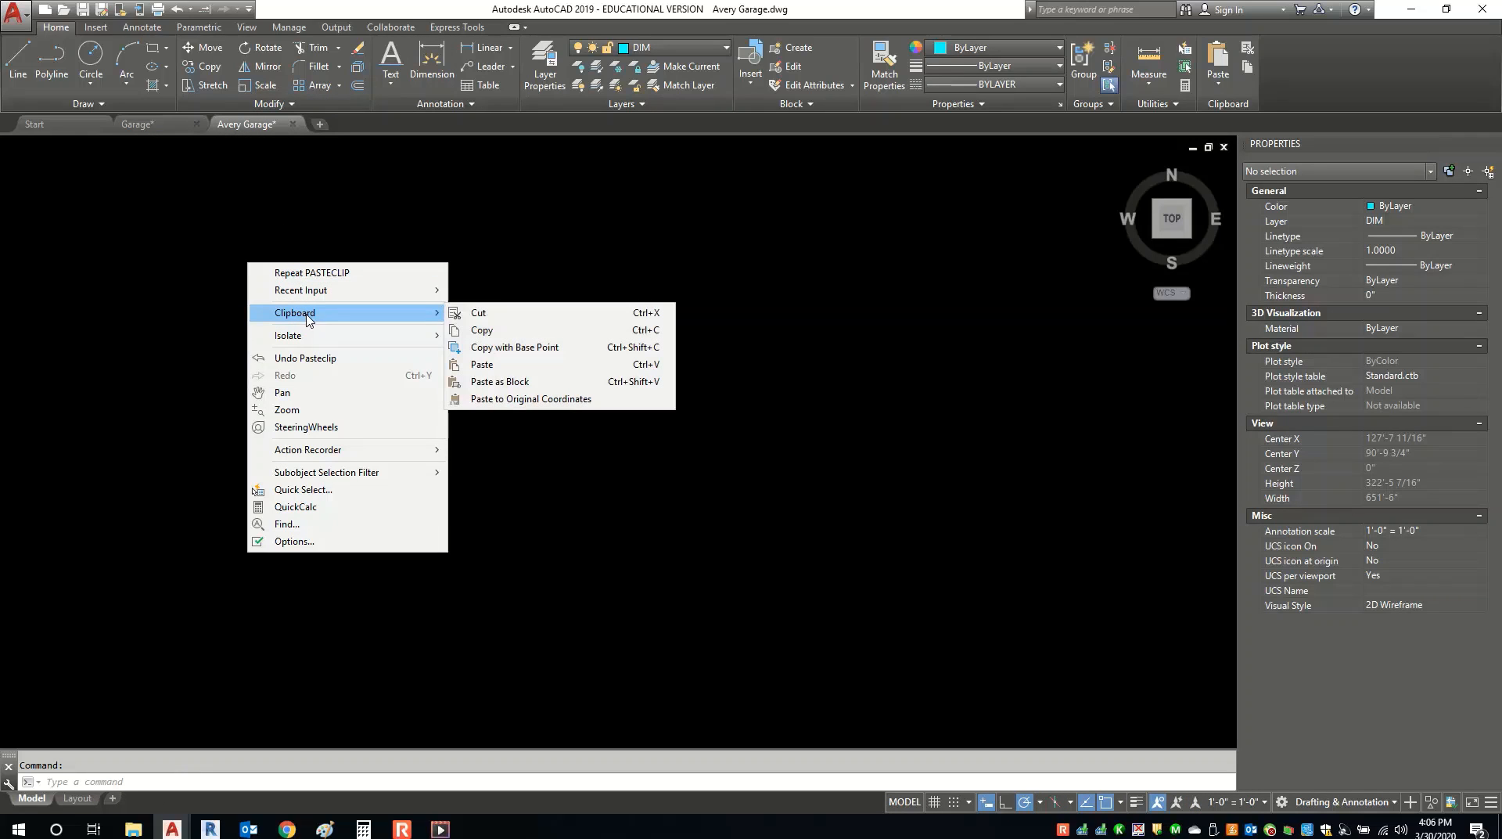
{"action": "left_click", "coordinate": [482, 364]}
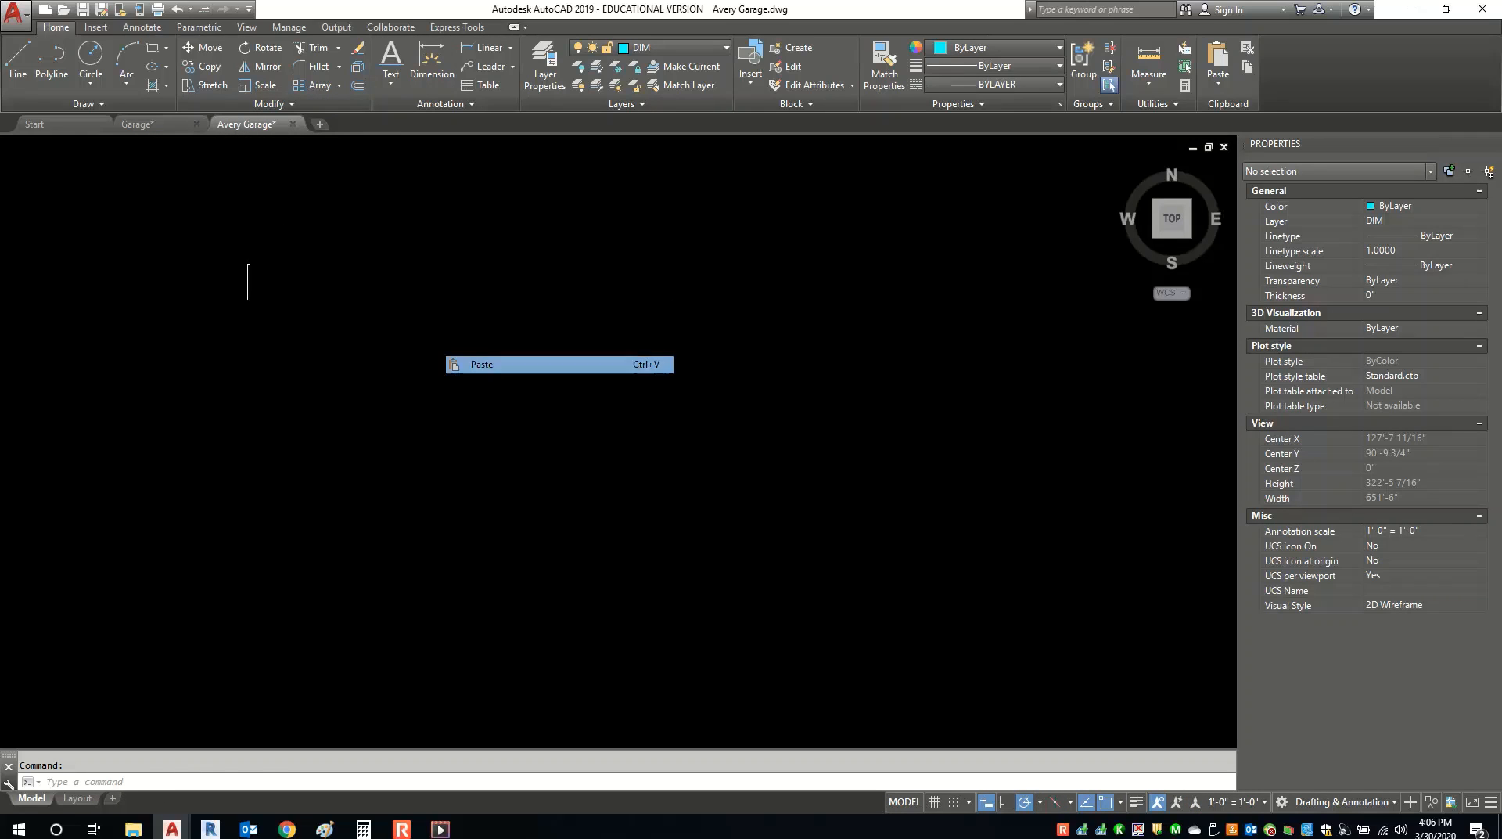
{"action": "left_click", "coordinate": [496, 432]}
{"action": "scroll", "coordinate": [494, 439], "scroll_direction": "up", "scroll_amount": 3}
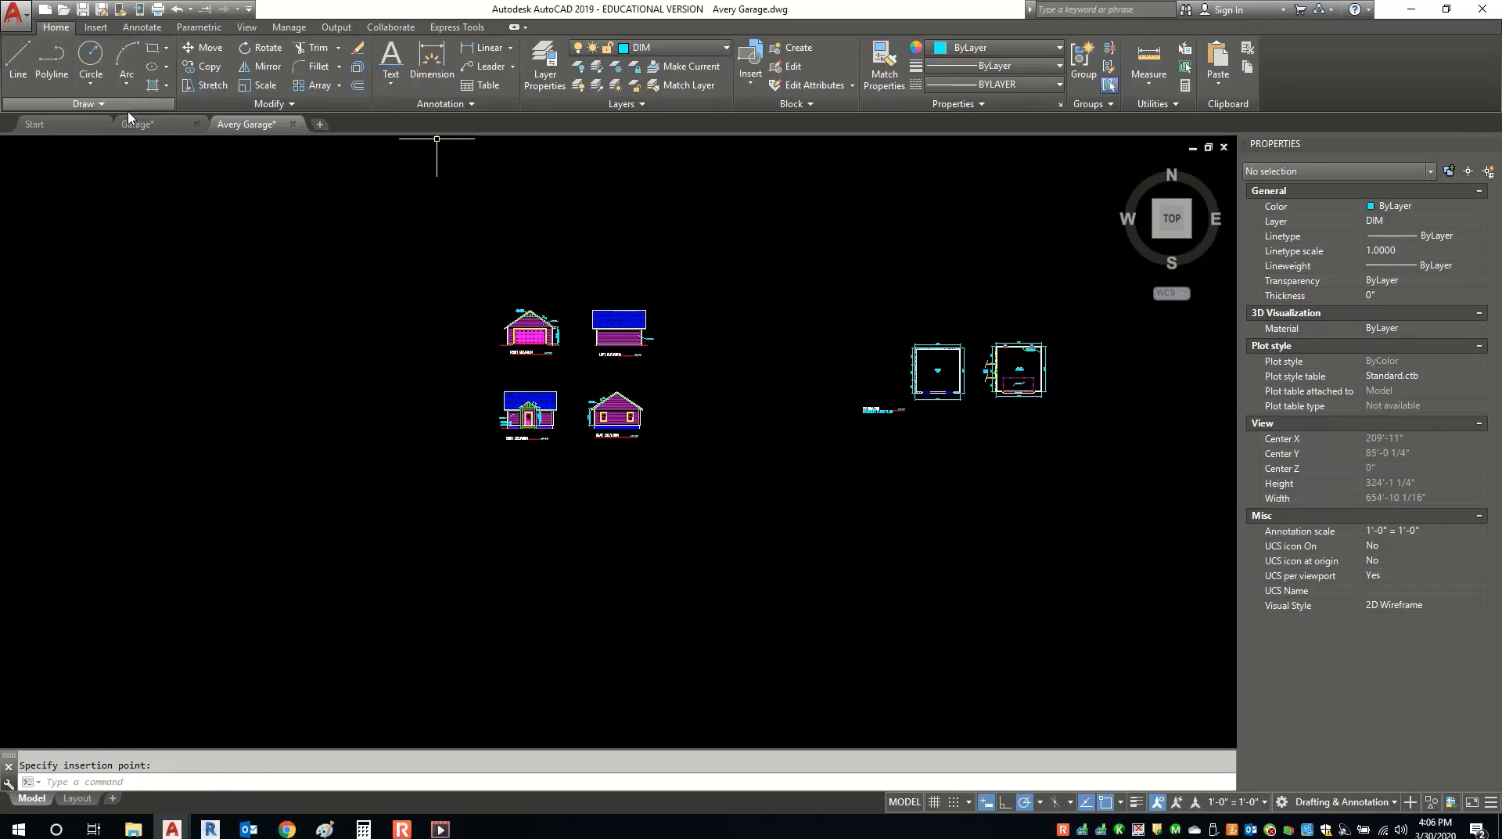
Try selecting the pasted elevations, cancel, and recentre the view on the drawings.
{"action": "right_click", "coordinate": [435, 305]}
{"action": "mouse_move", "coordinate": [501, 365]}
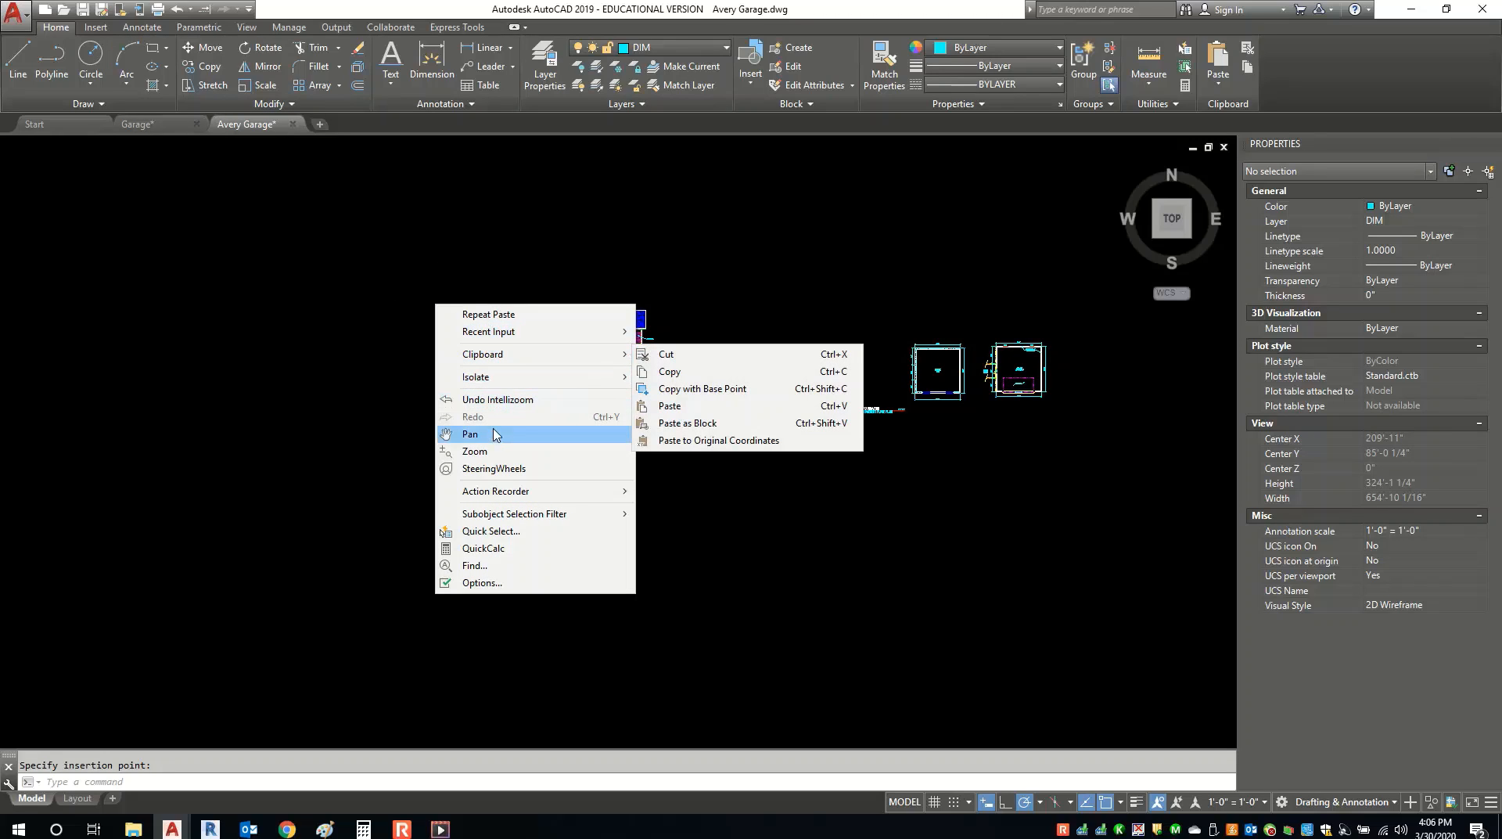
{"action": "key", "text": "Escape"}
{"action": "mouse_move", "coordinate": [467, 448]}
{"action": "left_mouse_down"}
{"action": "mouse_move", "coordinate": [753, 263]}
{"action": "mouse_move", "coordinate": [422, 455]}
{"action": "left_mouse_up"}
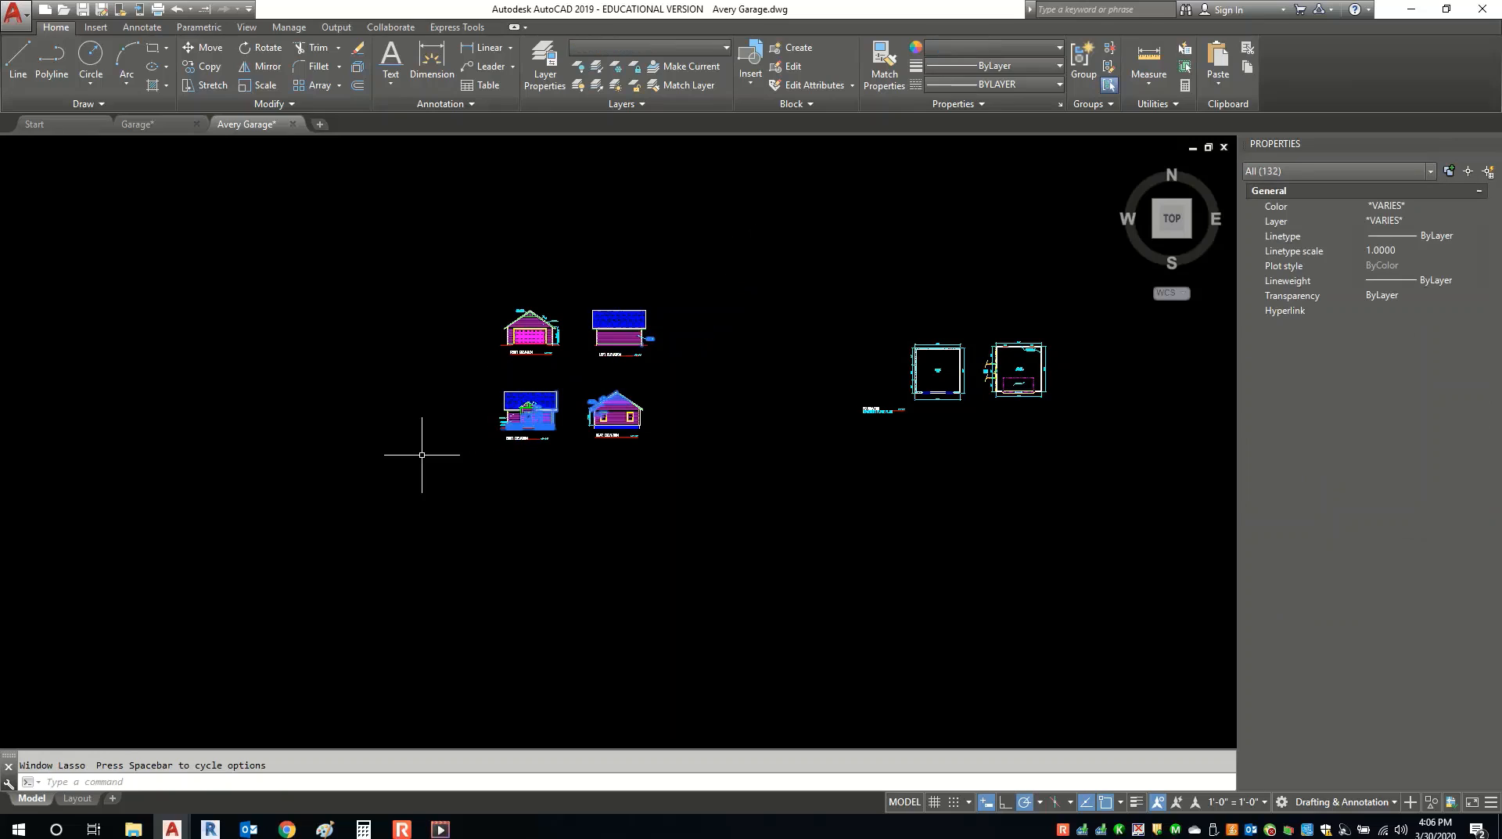
{"action": "right_click", "coordinate": [422, 449]}
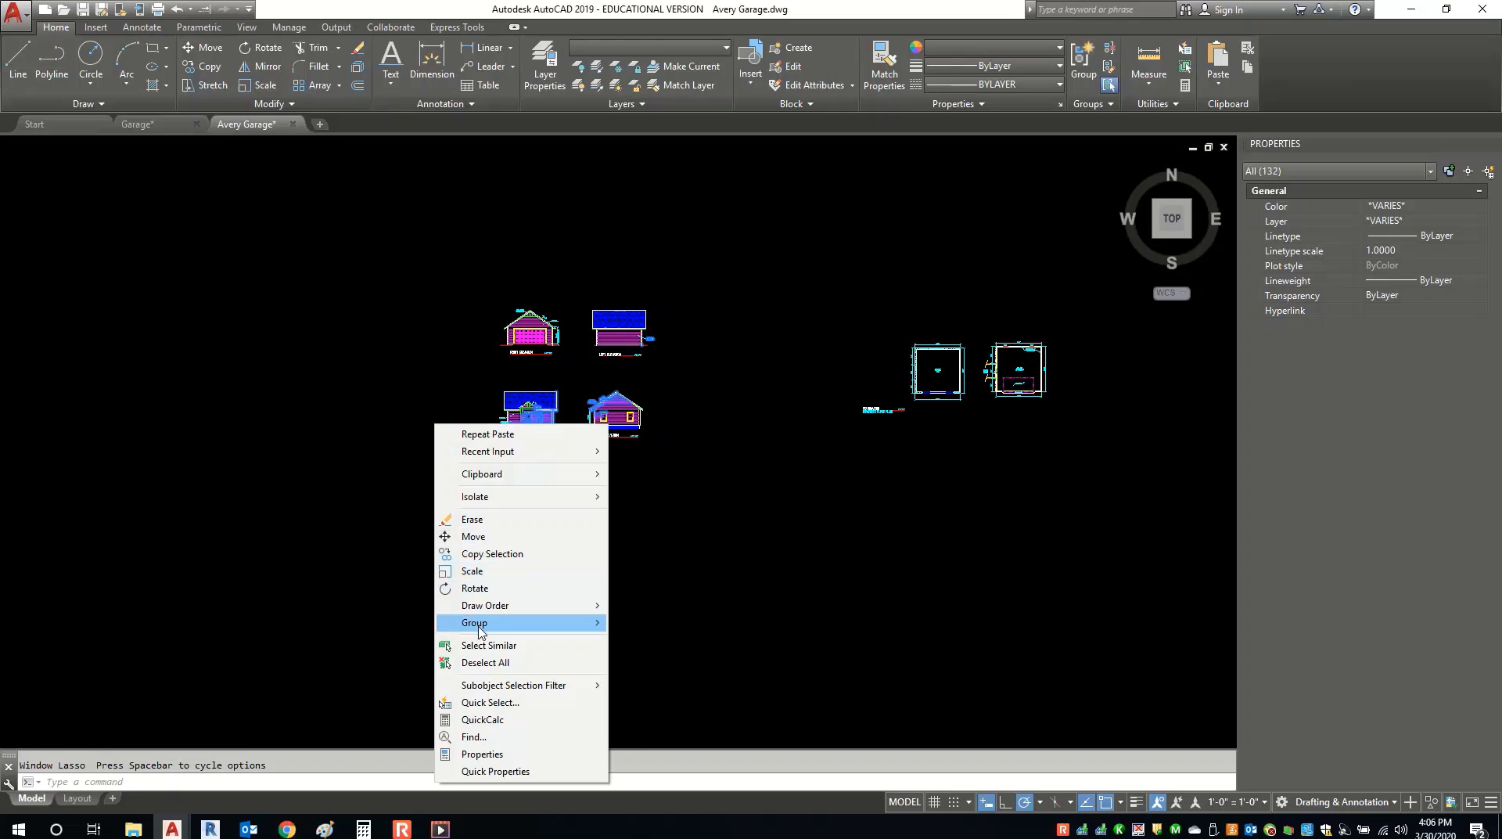
{"action": "key", "text": "Escape"}
{"action": "key", "text": "Escape"}
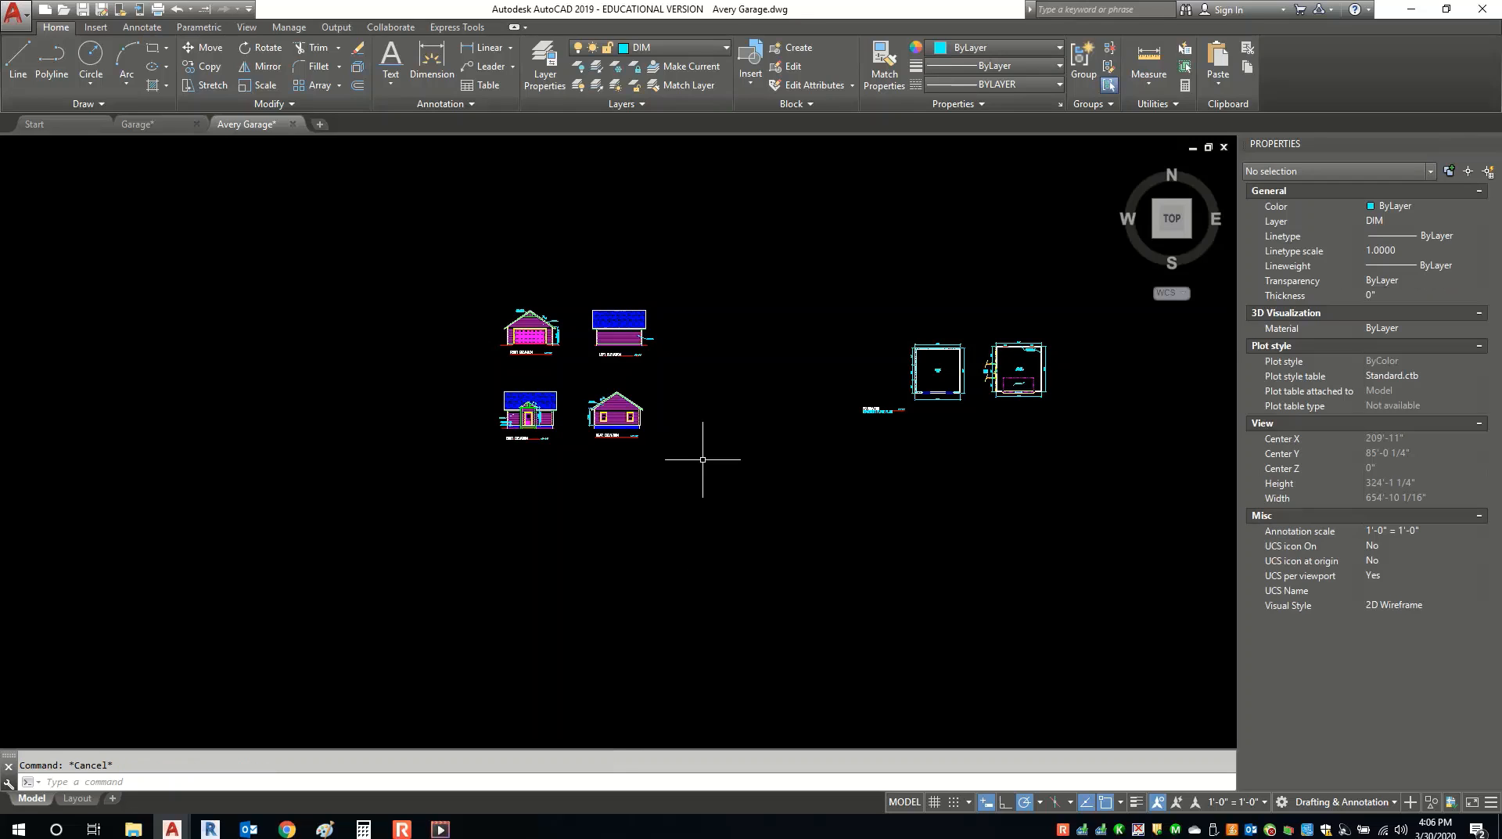
{"action": "middle_click_drag", "start_coordinate": [701, 453], "coordinate": [620, 487]}
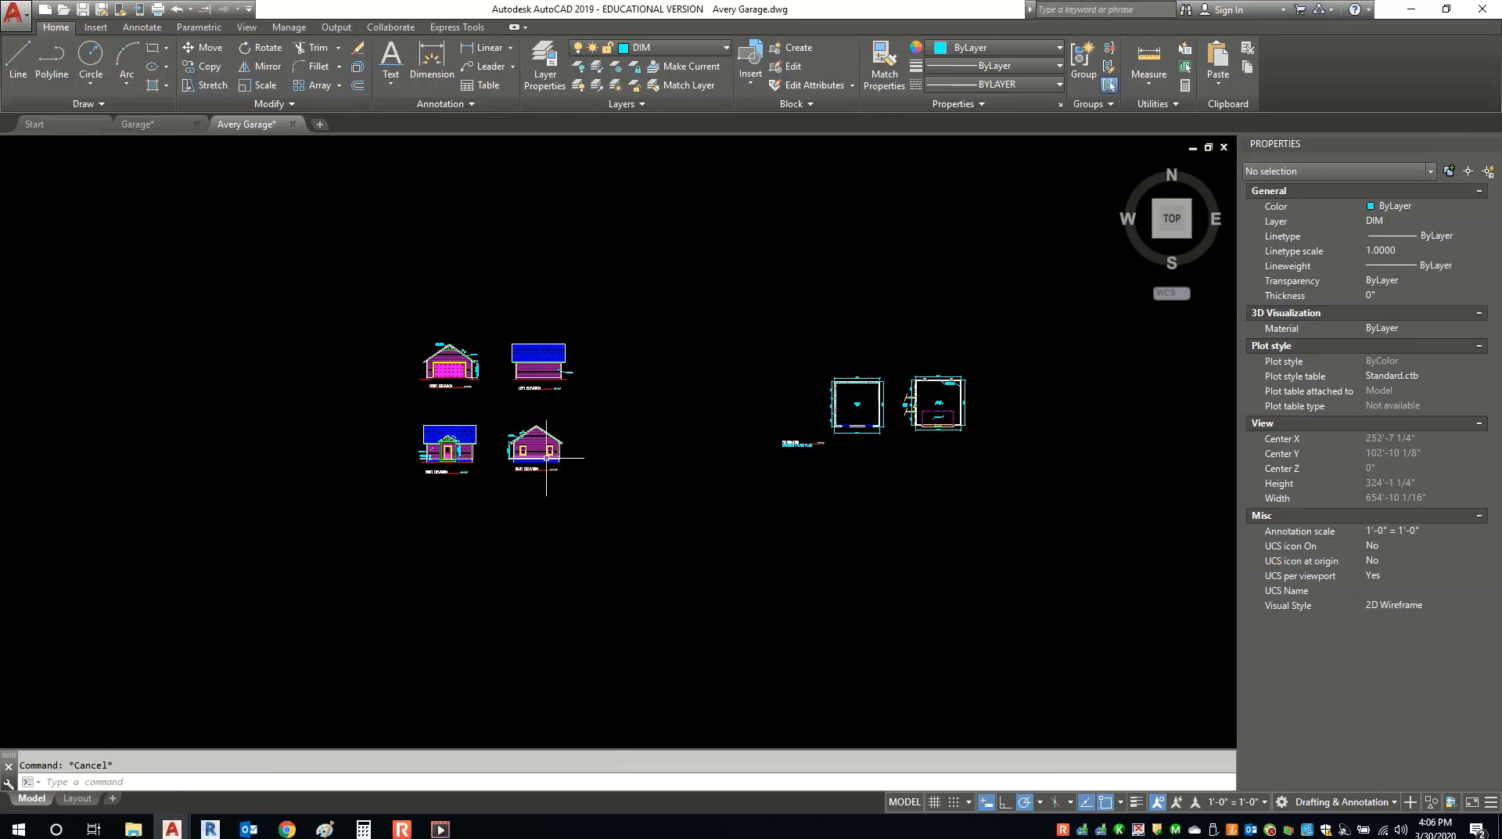
On the Layout tab, activate the viewport and pan the four elevations into its centre.
{"action": "left_click", "coordinate": [76, 798]}
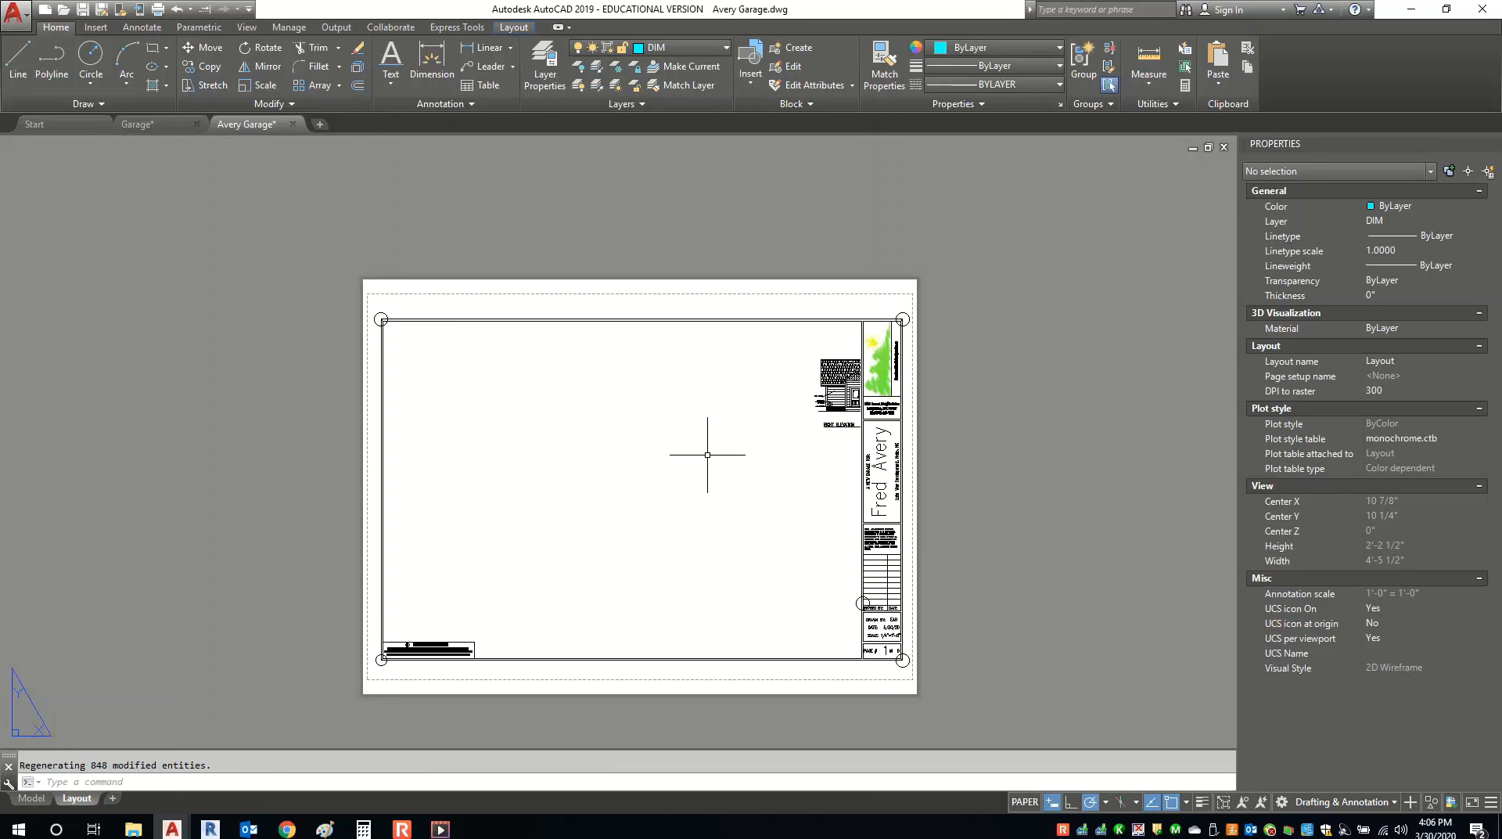
{"action": "middle_click_drag", "start_coordinate": [805, 399], "coordinate": [834, 342]}
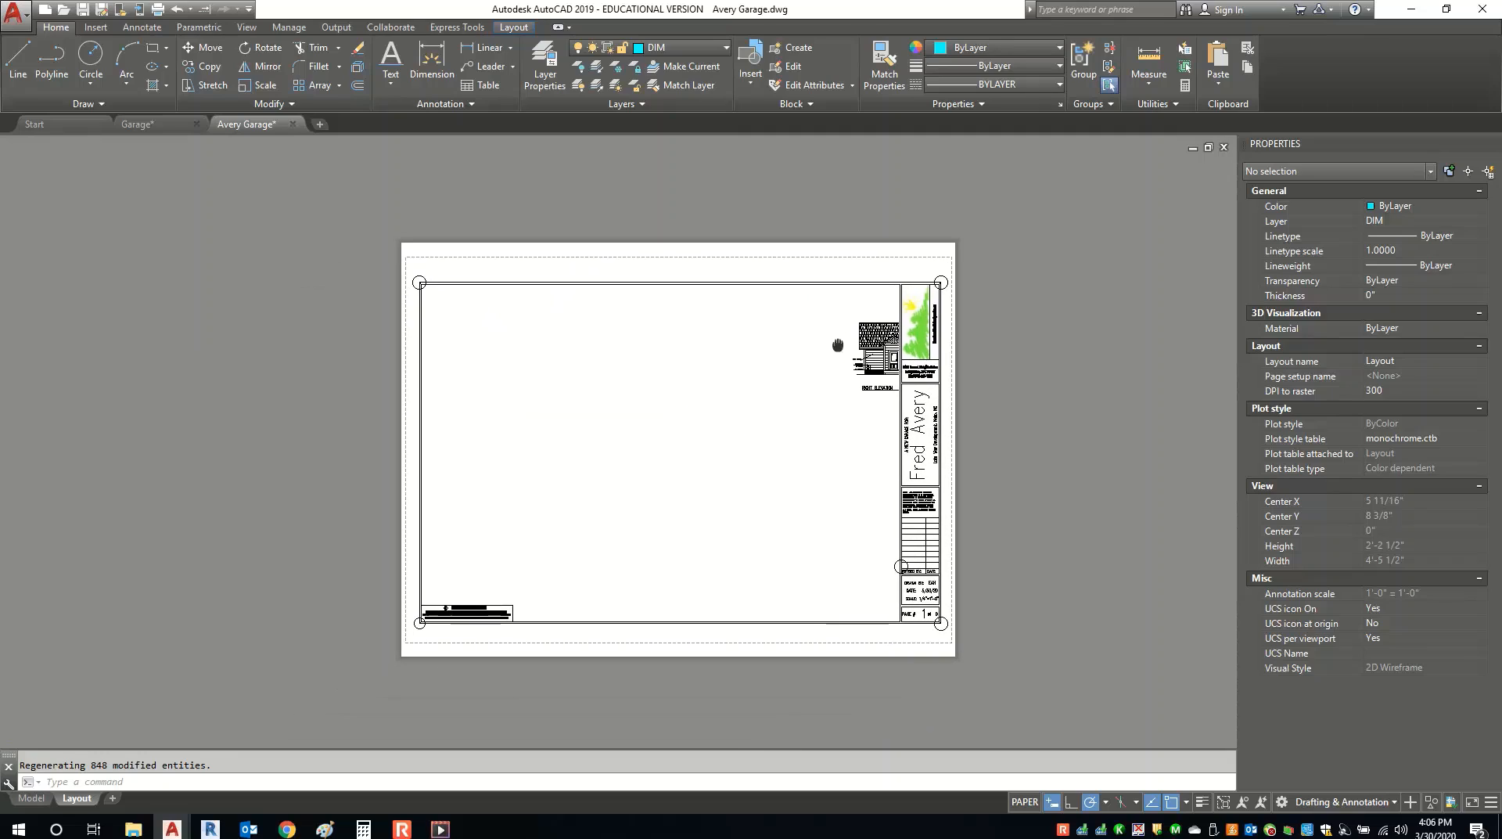
{"action": "left_click", "coordinate": [1025, 802]}
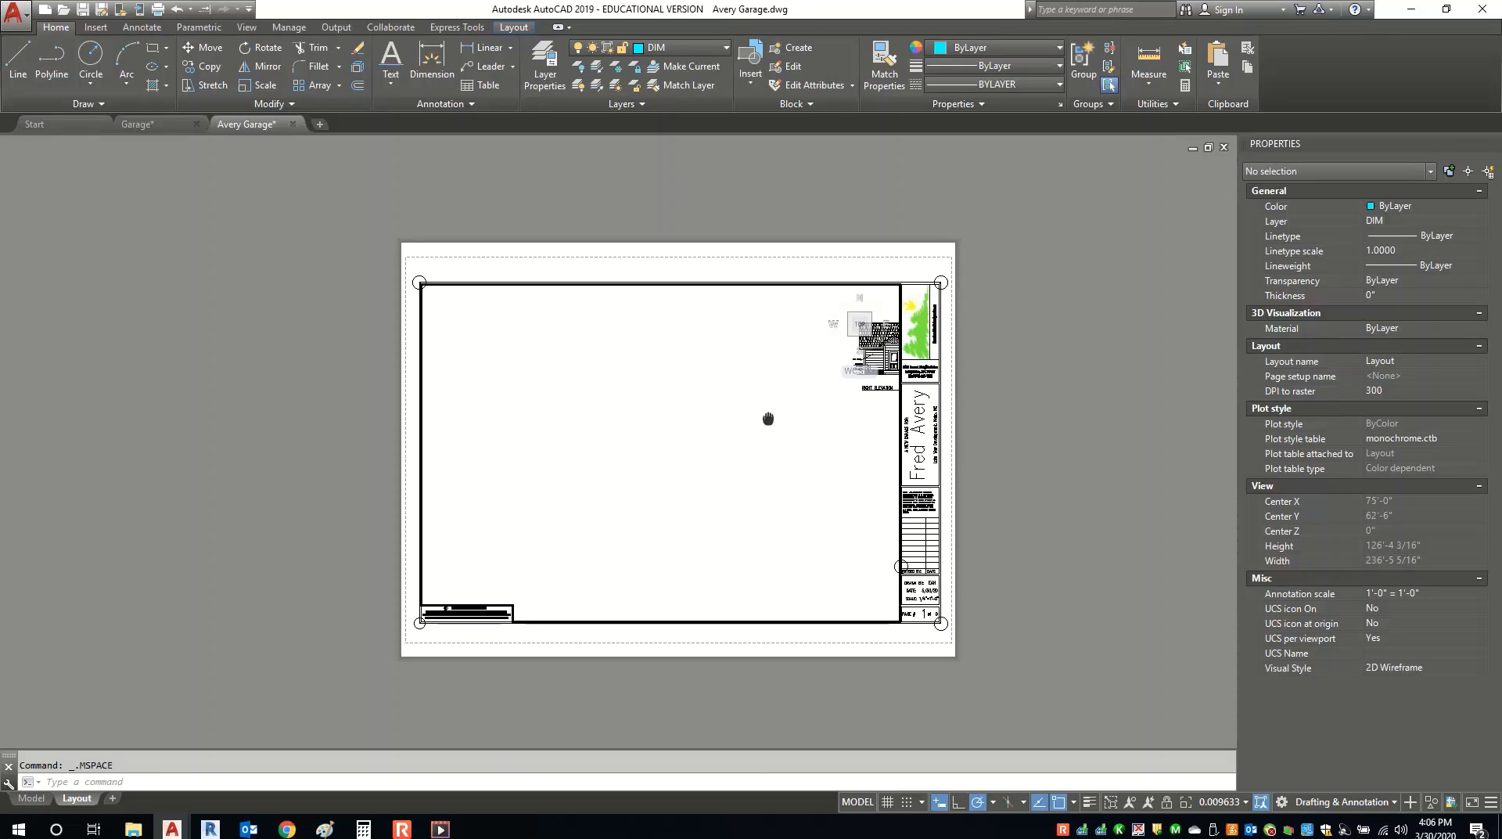
{"action": "middle_click_drag", "start_coordinate": [768, 419], "coordinate": [472, 564]}
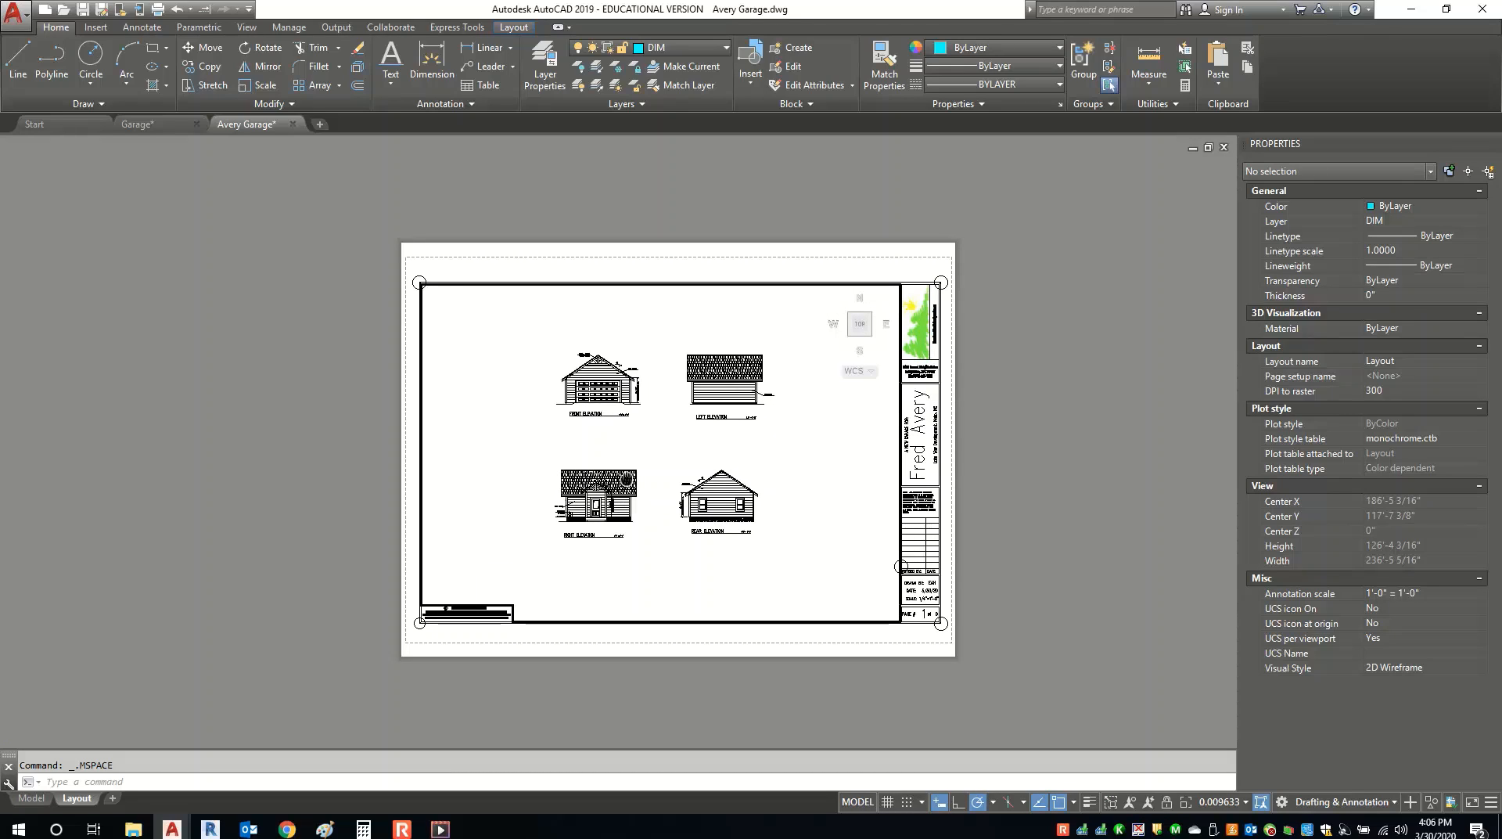
{"action": "middle_click_drag", "start_coordinate": [674, 435], "coordinate": [677, 437]}
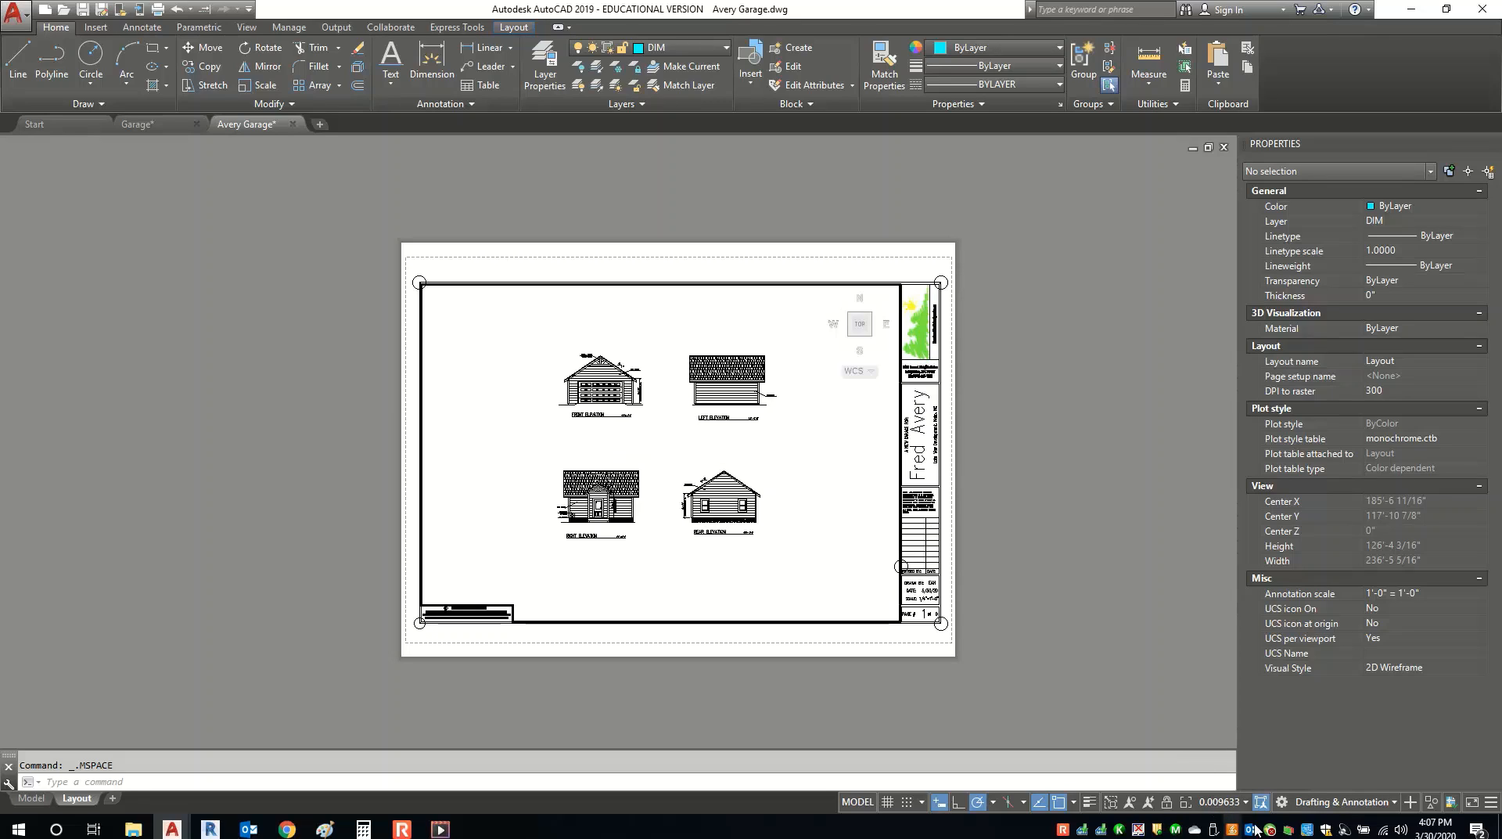
Set the viewport scale to 1/4" = 1'-0" and adjust the elevations' position.
{"action": "left_click", "coordinate": [1228, 804]}
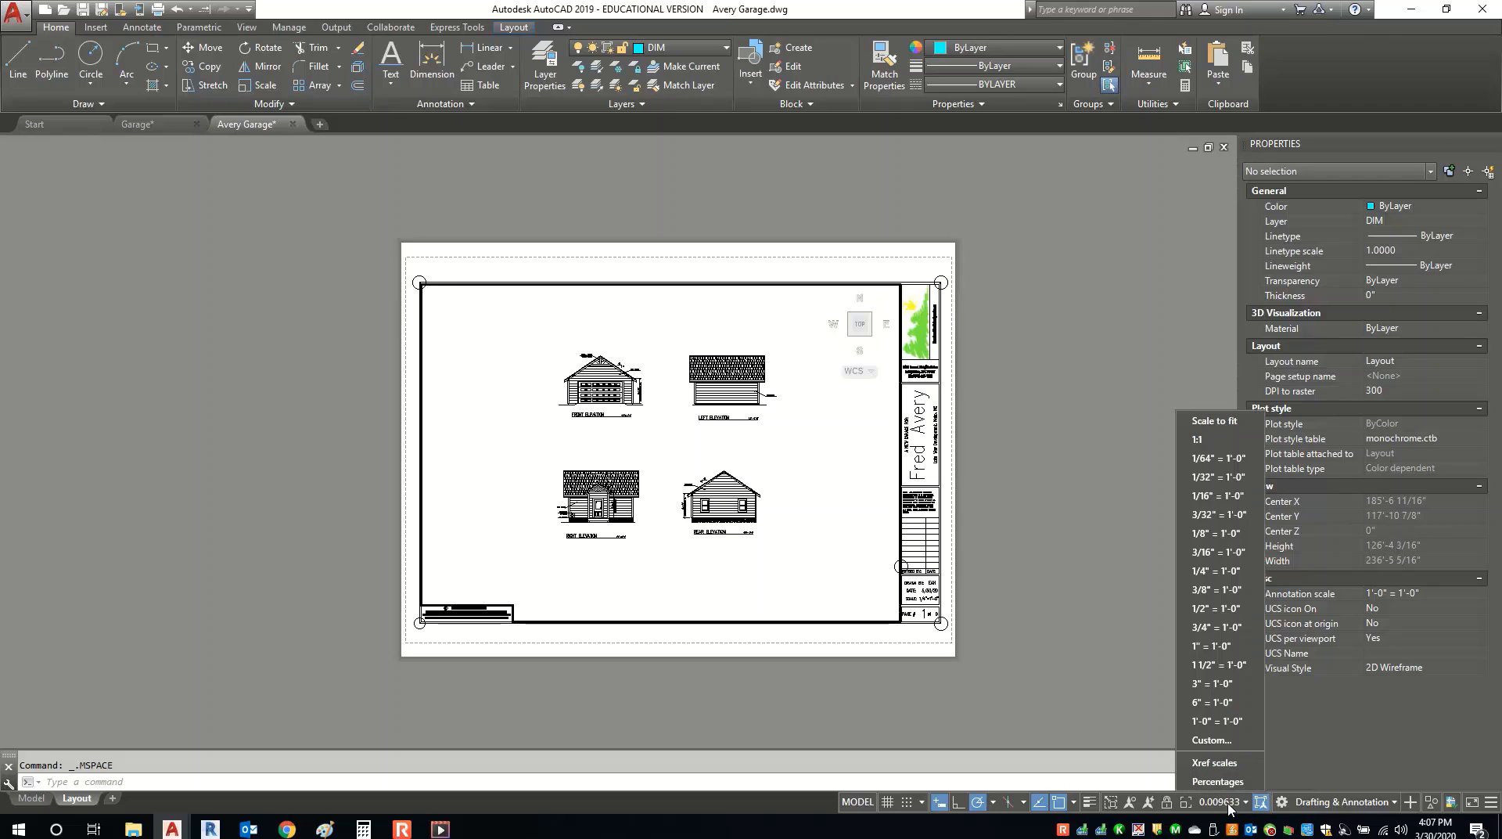
{"action": "left_click", "coordinate": [1215, 570]}
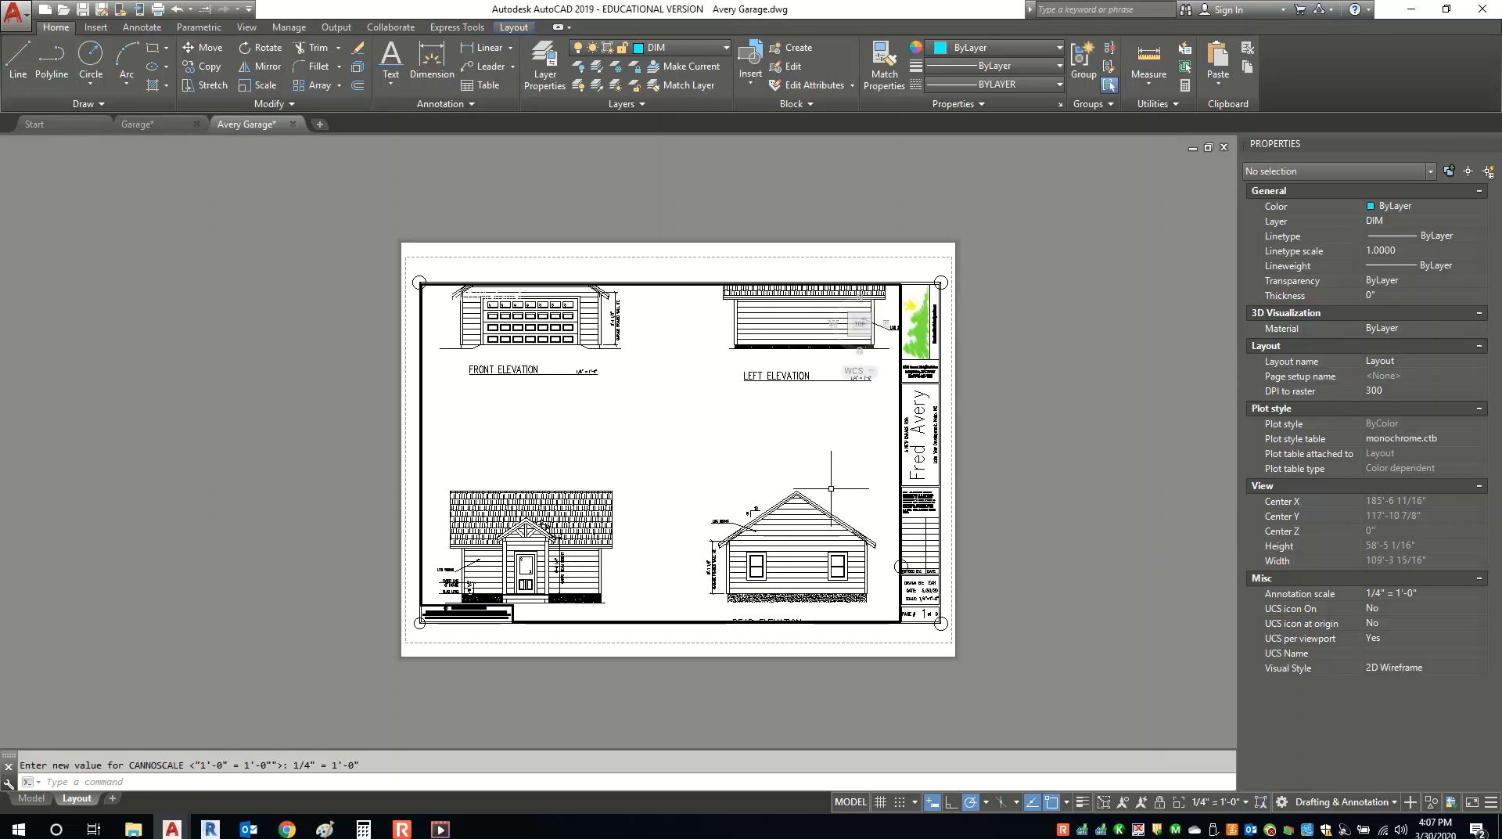
{"action": "middle_click_drag", "start_coordinate": [707, 495], "coordinate": [711, 424]}
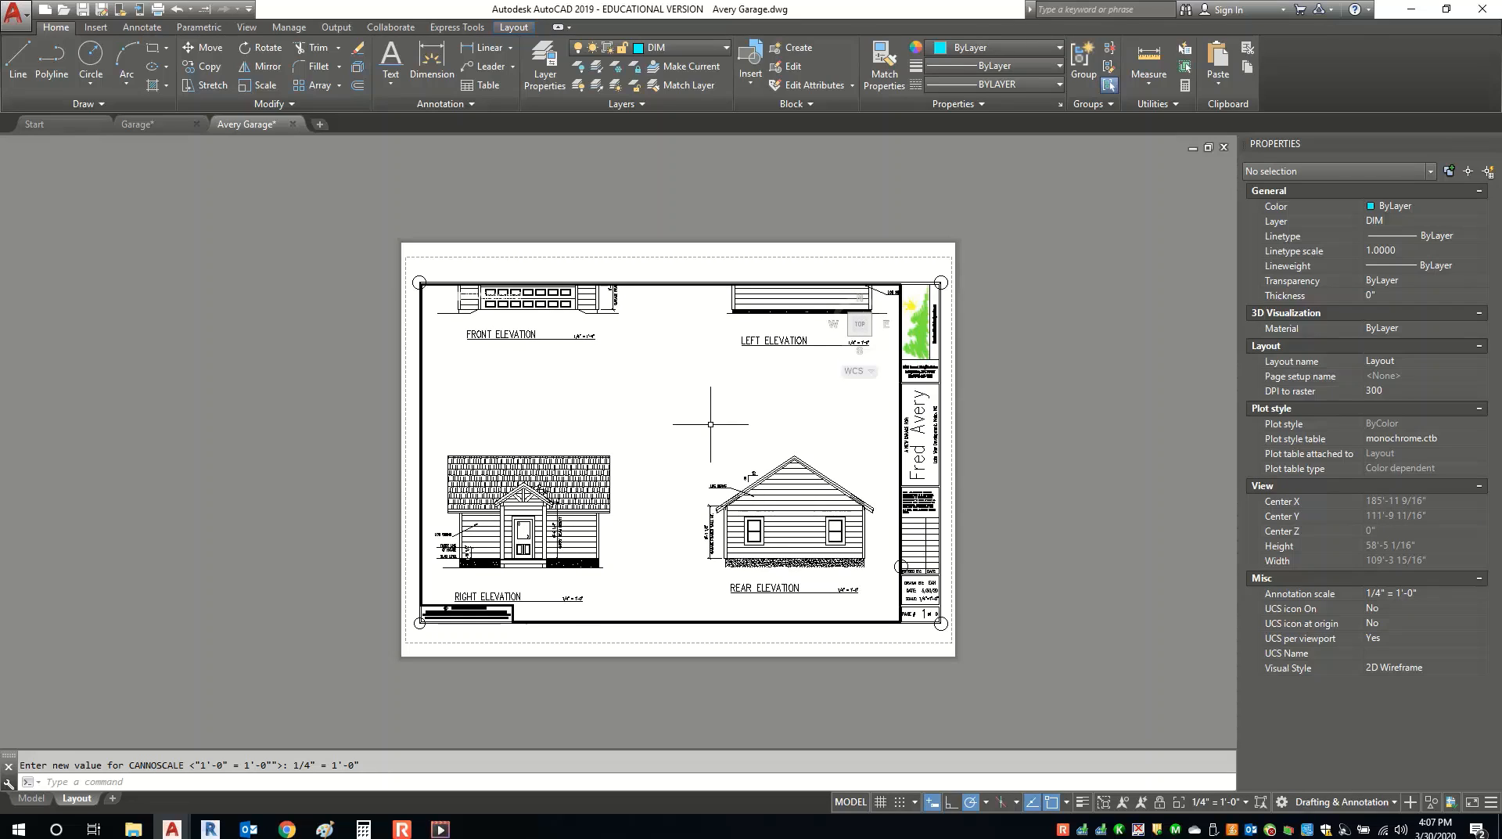
{"action": "mouse_move", "coordinate": [692, 375]}
{"action": "middle_mouse_down"}
{"action": "mouse_move", "coordinate": [690, 484]}
{"action": "mouse_move", "coordinate": [689, 410]}
{"action": "middle_mouse_up"}
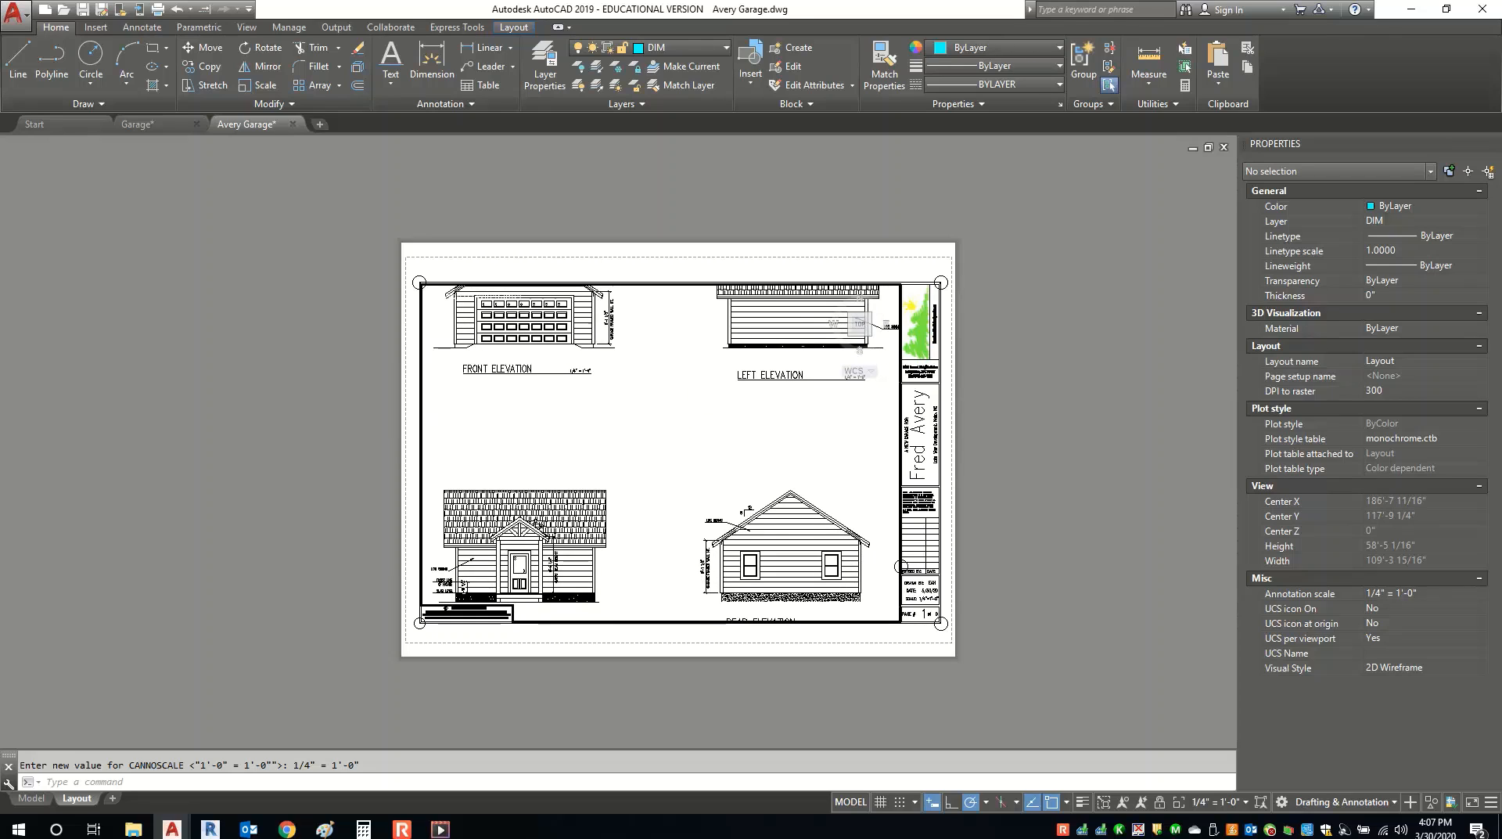
{"action": "scroll", "coordinate": [689, 411], "scroll_direction": "down", "scroll_amount": 4}
{"action": "scroll", "coordinate": [689, 411], "scroll_direction": "up", "scroll_amount": 4}
{"action": "scroll", "coordinate": [689, 410], "scroll_direction": "down", "scroll_amount": 4}
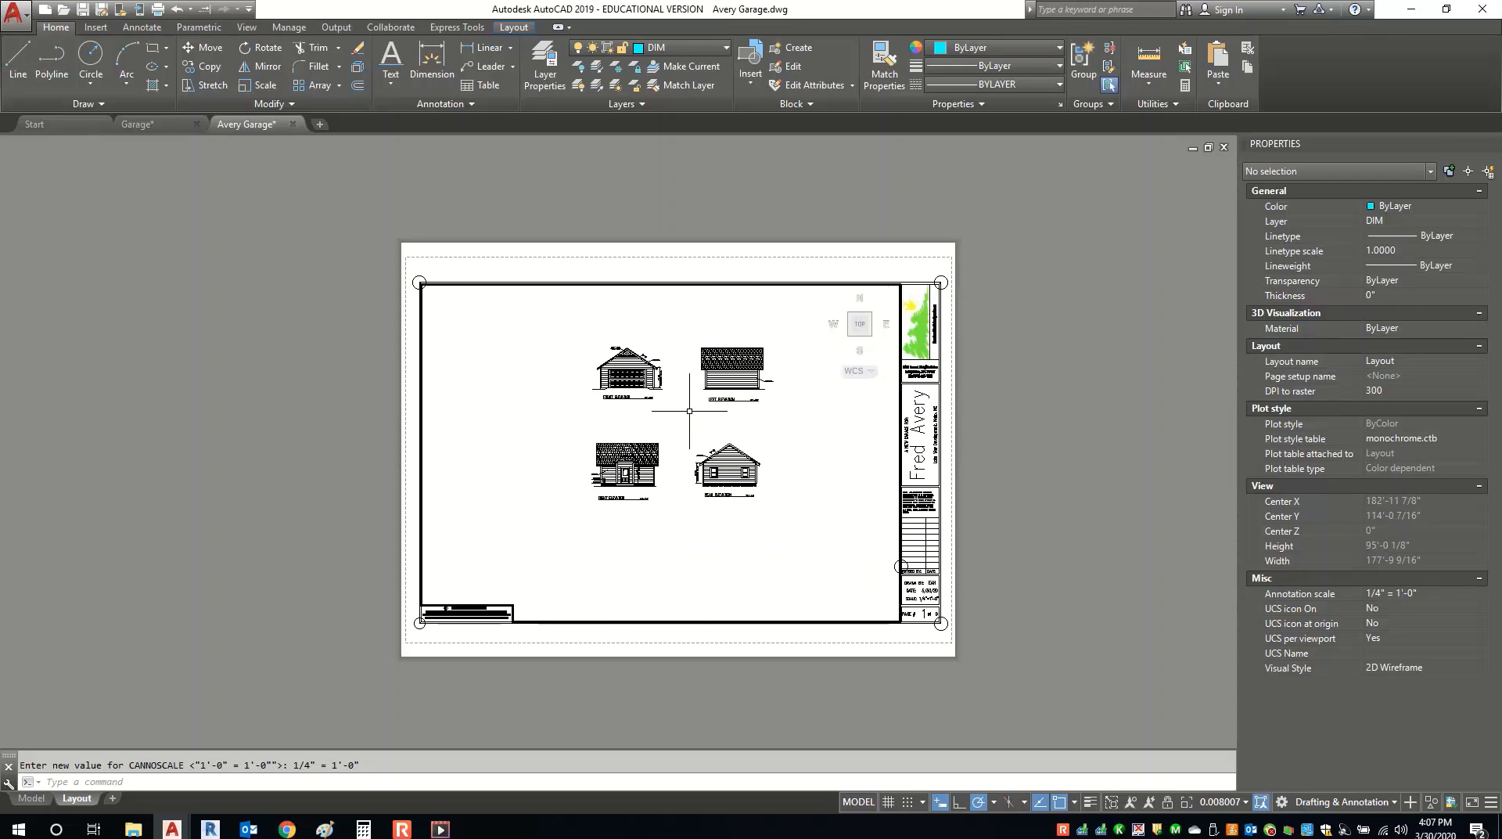
{"action": "scroll", "coordinate": [689, 410], "scroll_direction": "up", "scroll_amount": 4}
{"action": "scroll", "coordinate": [689, 410], "scroll_direction": "down", "scroll_amount": 2}
{"action": "scroll", "coordinate": [689, 411], "scroll_direction": "up", "scroll_amount": 2}
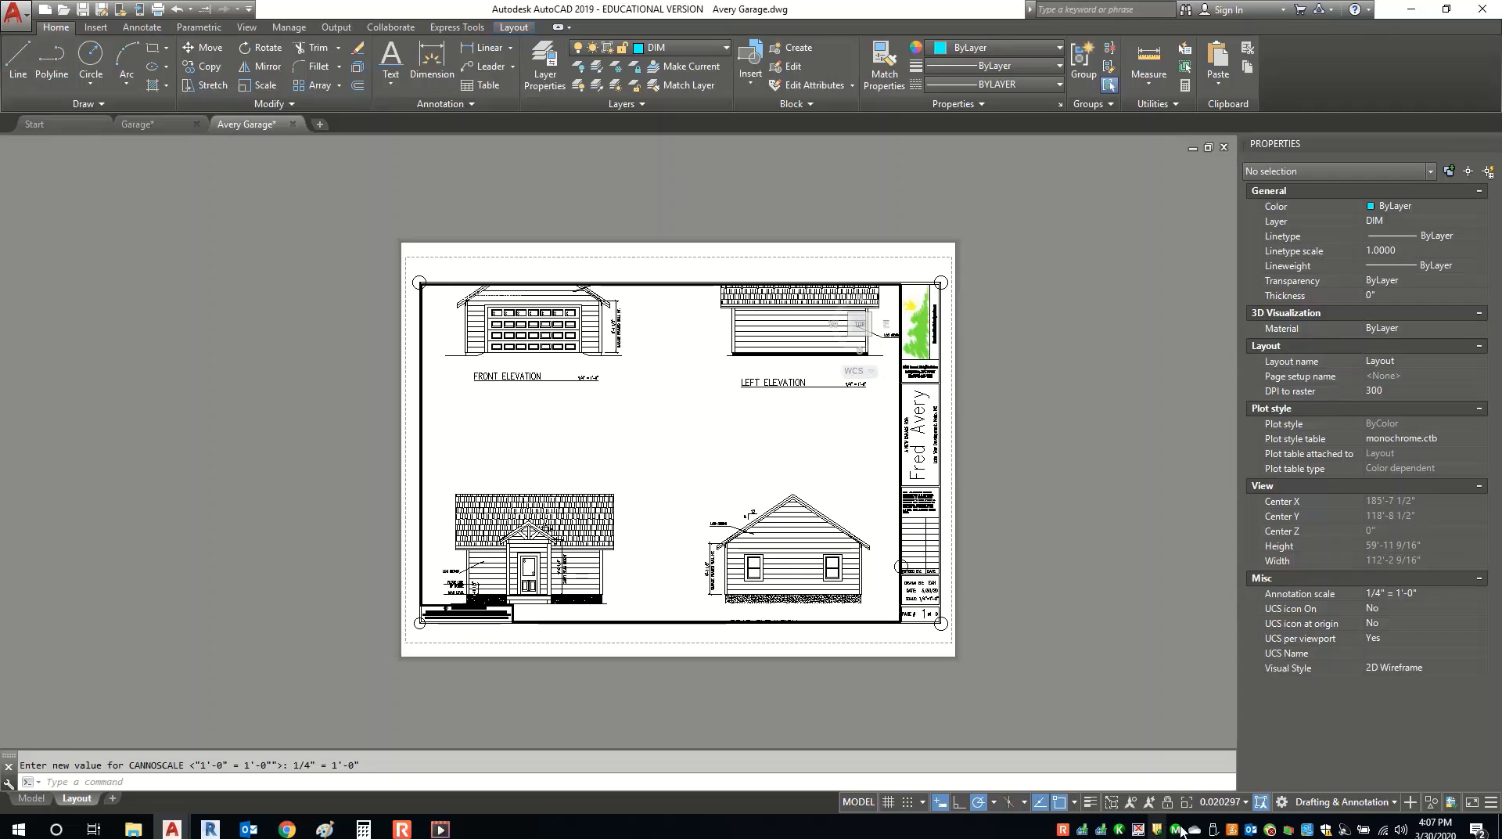
Reapply 1/4" = 1'-0", bring the Right and Rear labels into view, and lock the viewport.
{"action": "left_click", "coordinate": [1224, 802]}
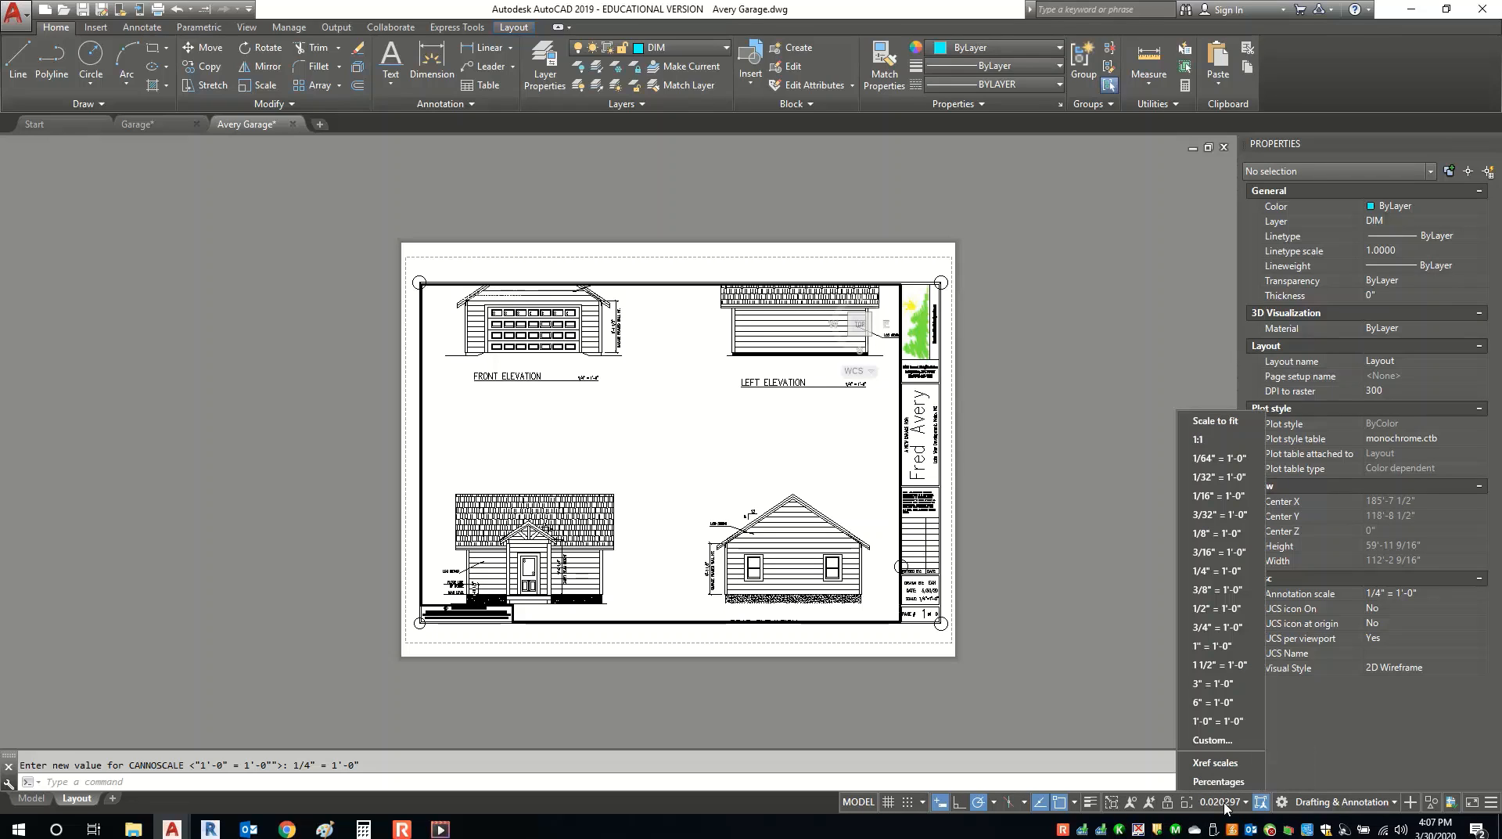
{"action": "left_click", "coordinate": [1224, 576]}
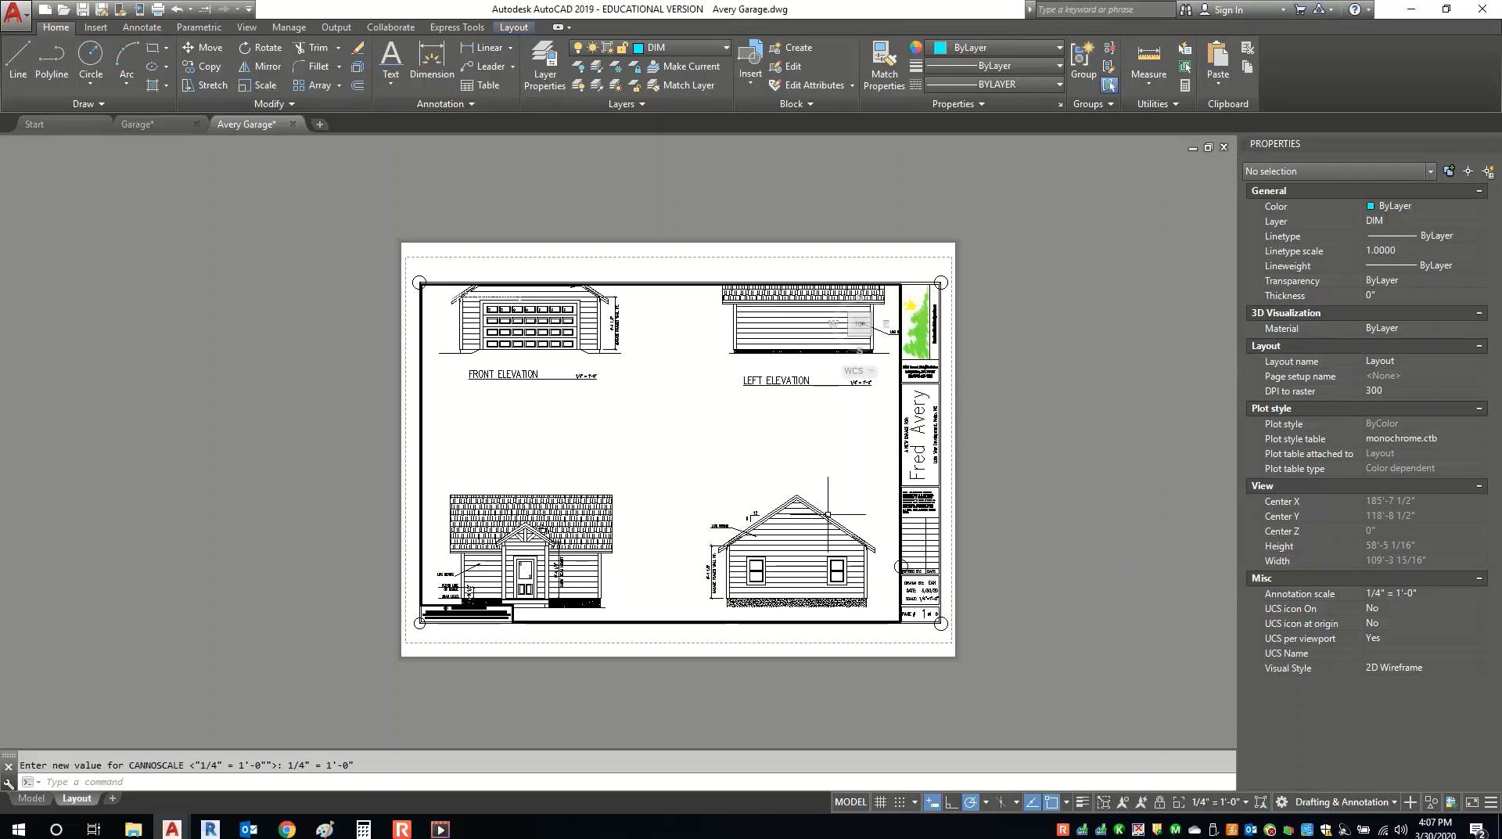
{"action": "middle_click_drag", "start_coordinate": [686, 529], "coordinate": [686, 488]}
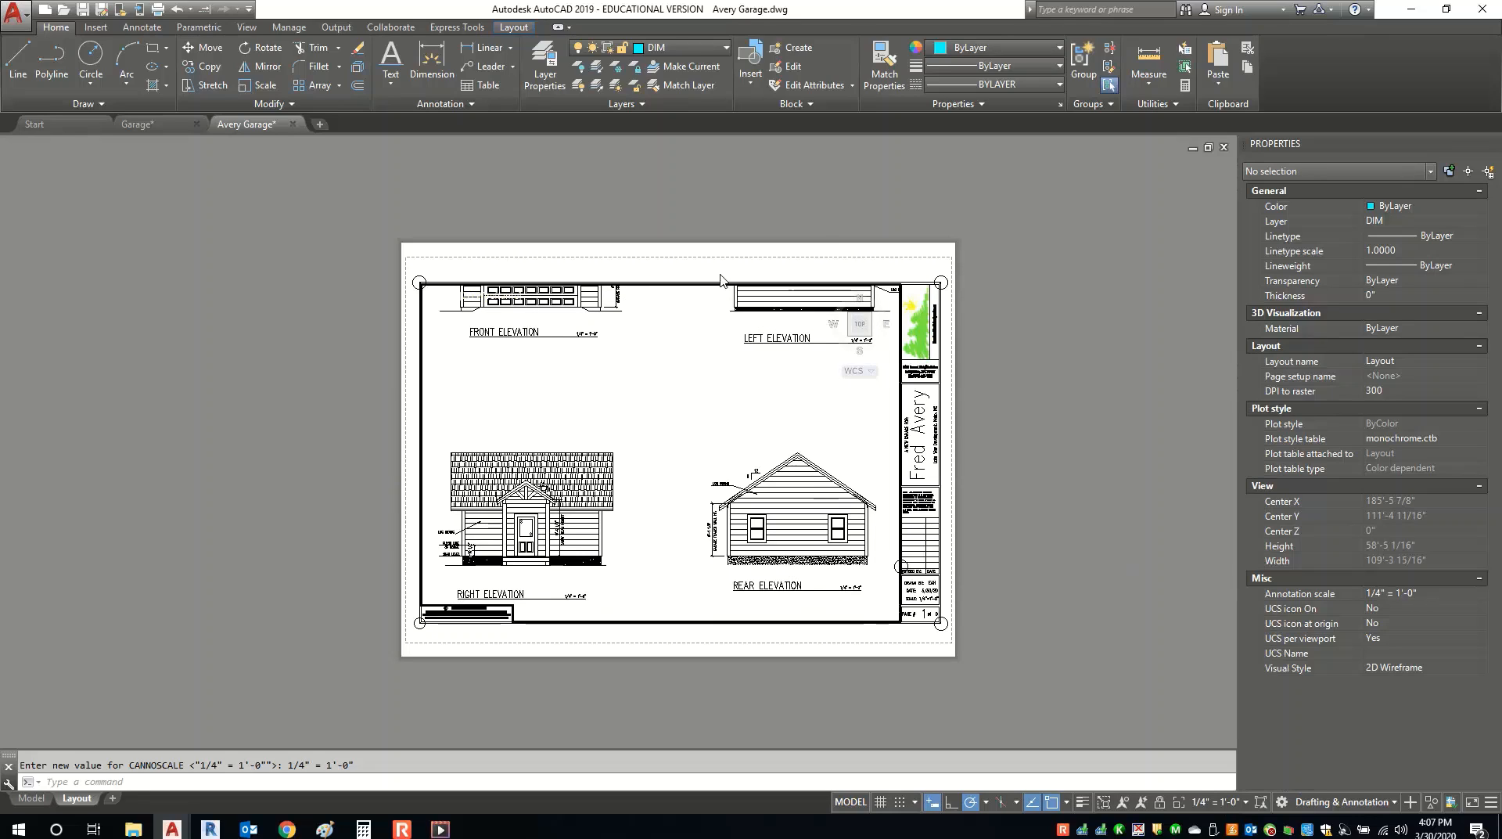
{"action": "left_click", "coordinate": [1159, 809]}
{"action": "scroll", "coordinate": [703, 480], "scroll_direction": "down", "scroll_amount": 1}
{"action": "scroll", "coordinate": [688, 473], "scroll_direction": "up", "scroll_amount": 4}
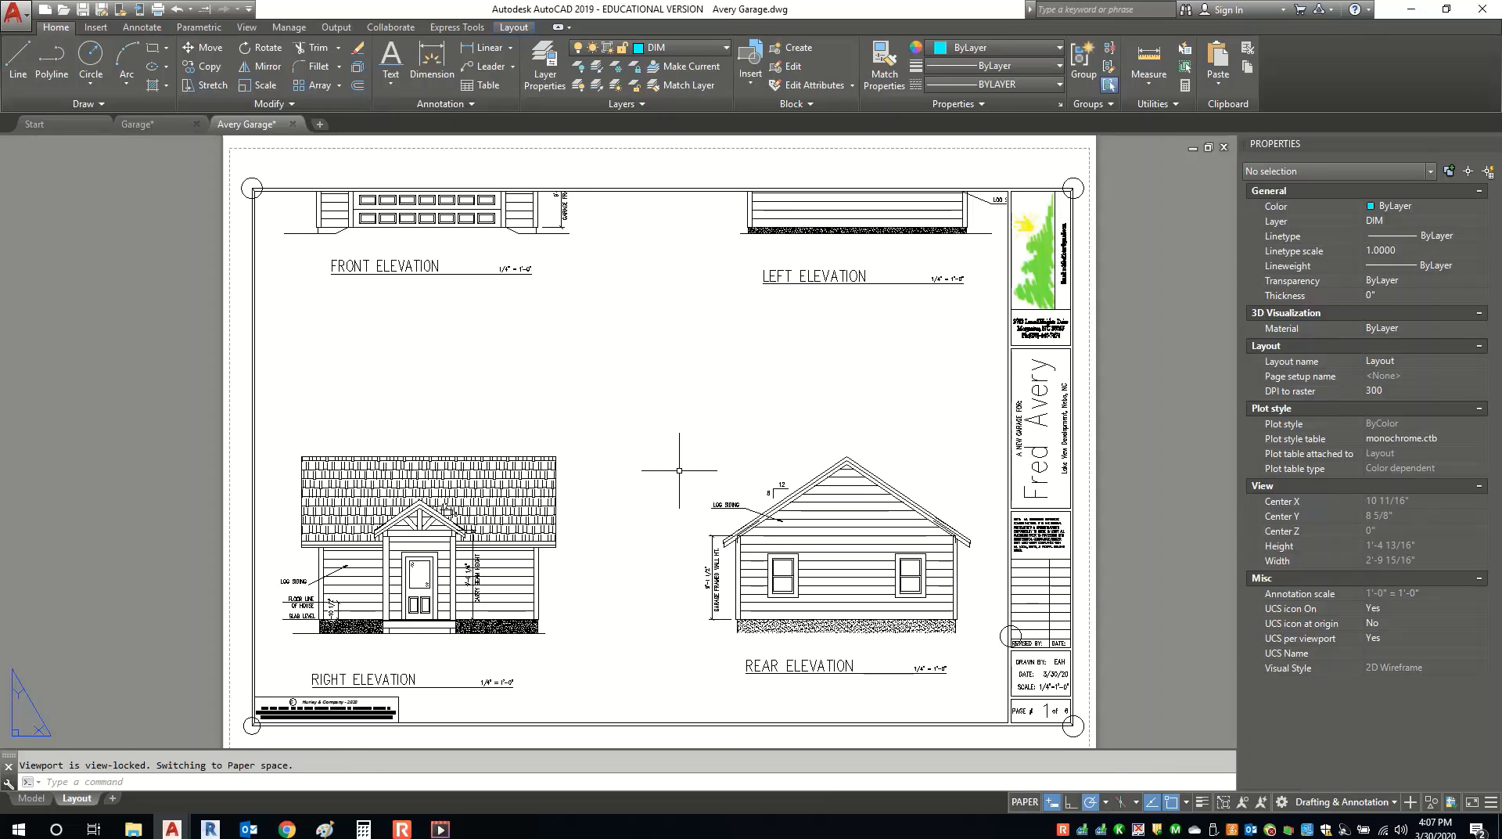
{"action": "scroll", "coordinate": [679, 470], "scroll_direction": "down", "scroll_amount": 1}
{"action": "scroll", "coordinate": [696, 493], "scroll_direction": "up", "scroll_amount": 1}
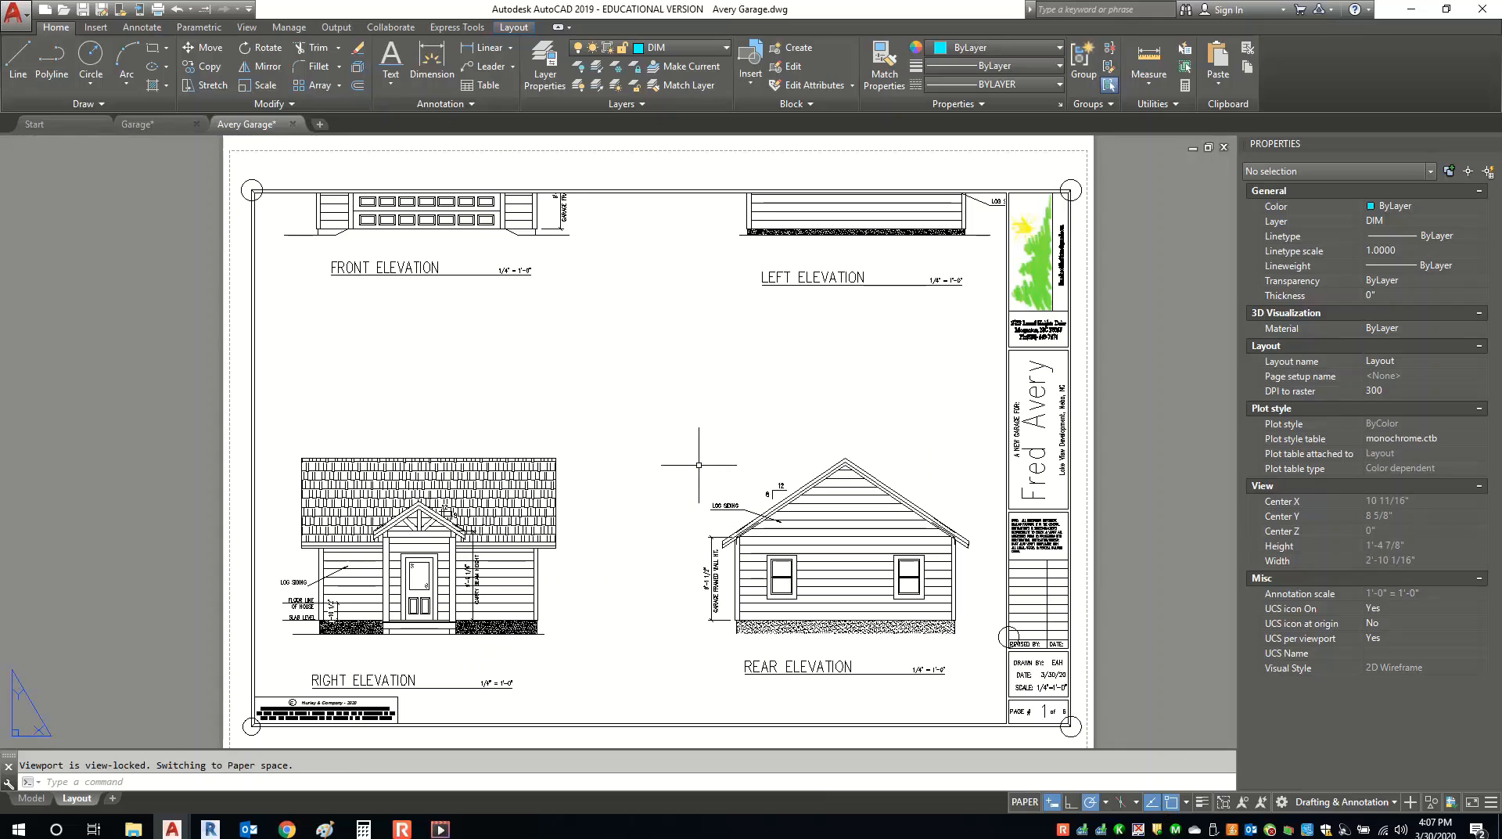
In model space, shift the front and left elevations straight down toward the other two, then return to the layout.
{"action": "left_click", "coordinate": [32, 798]}
{"action": "left_click", "coordinate": [379, 414]}
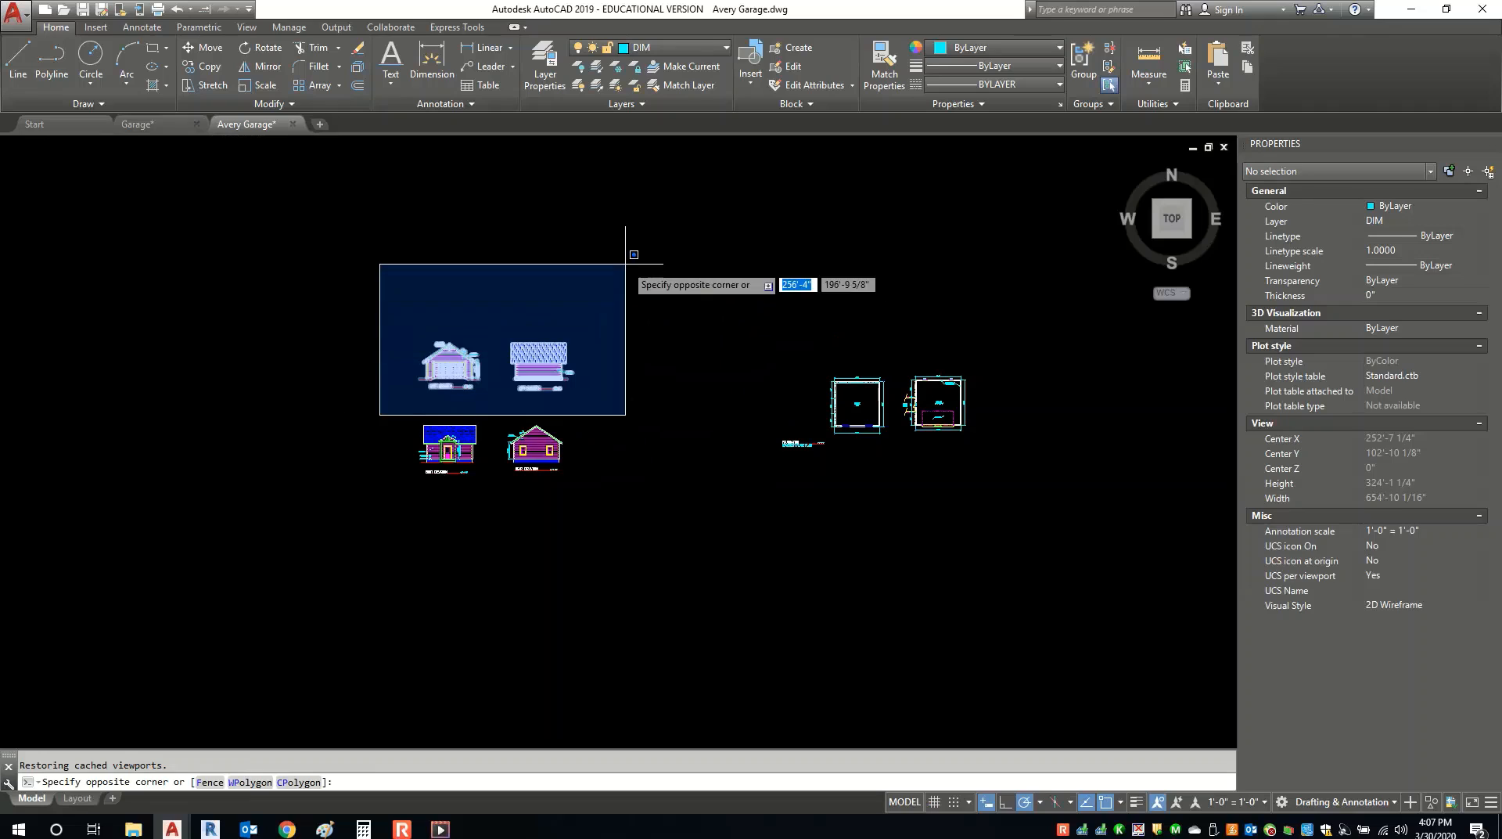
{"action": "left_click", "coordinate": [634, 261]}
{"action": "right_click", "coordinate": [626, 264]}
{"action": "left_click", "coordinate": [661, 374]}
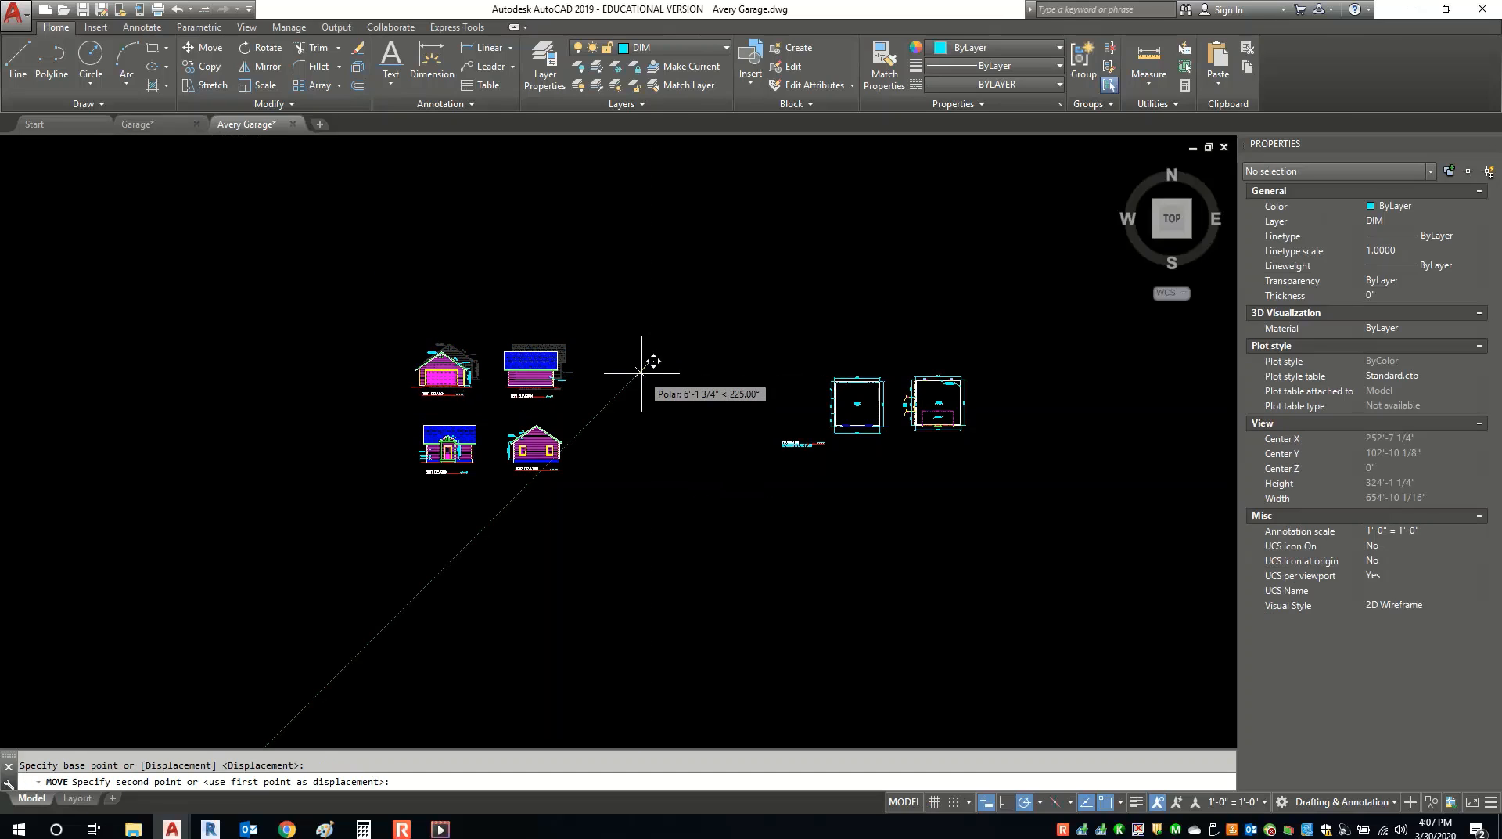
{"action": "left_click", "coordinate": [648, 363]}
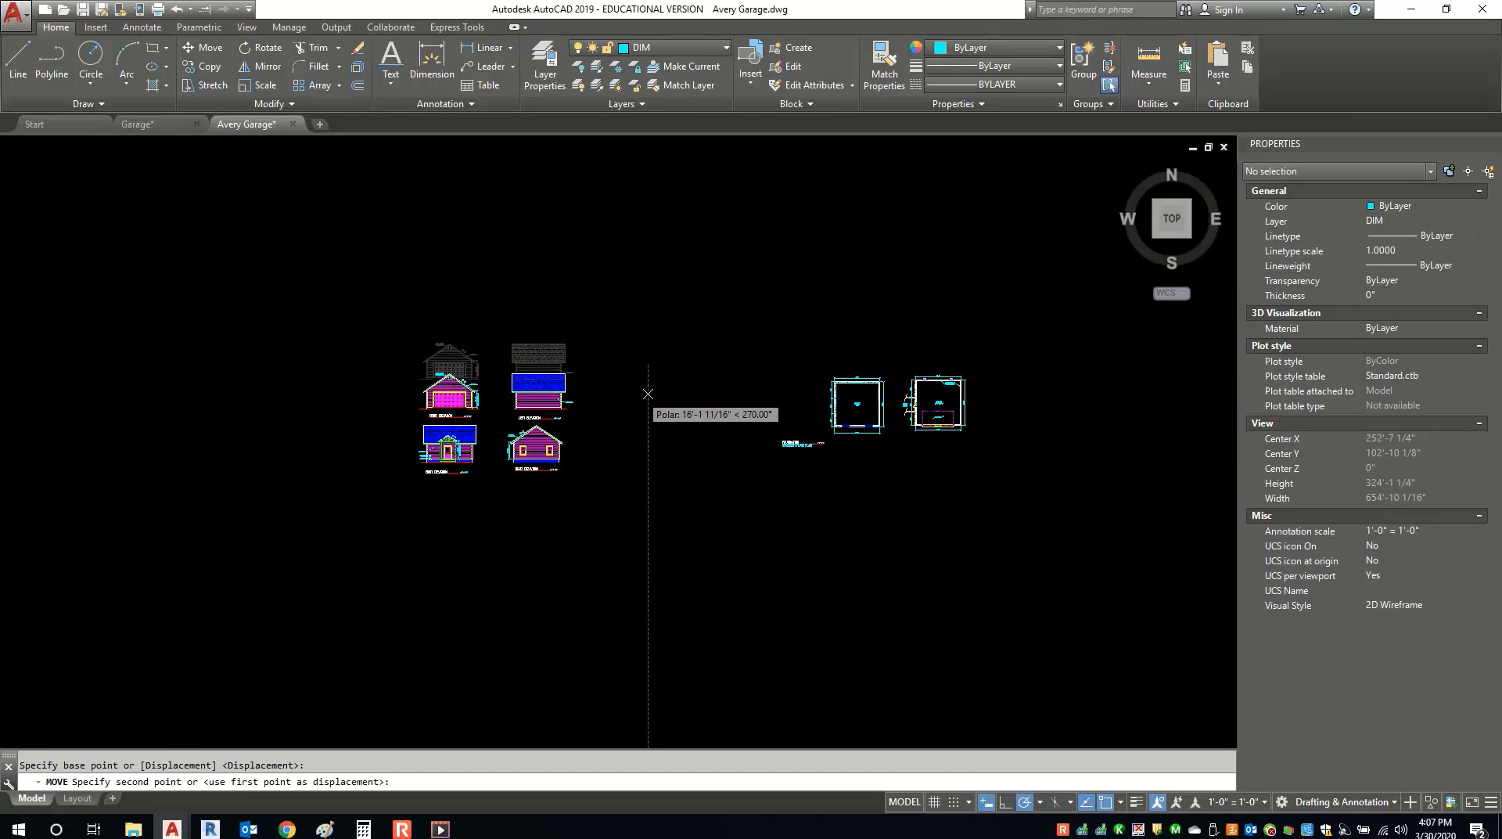
{"action": "left_click", "coordinate": [648, 395]}
{"action": "left_click", "coordinate": [77, 798]}
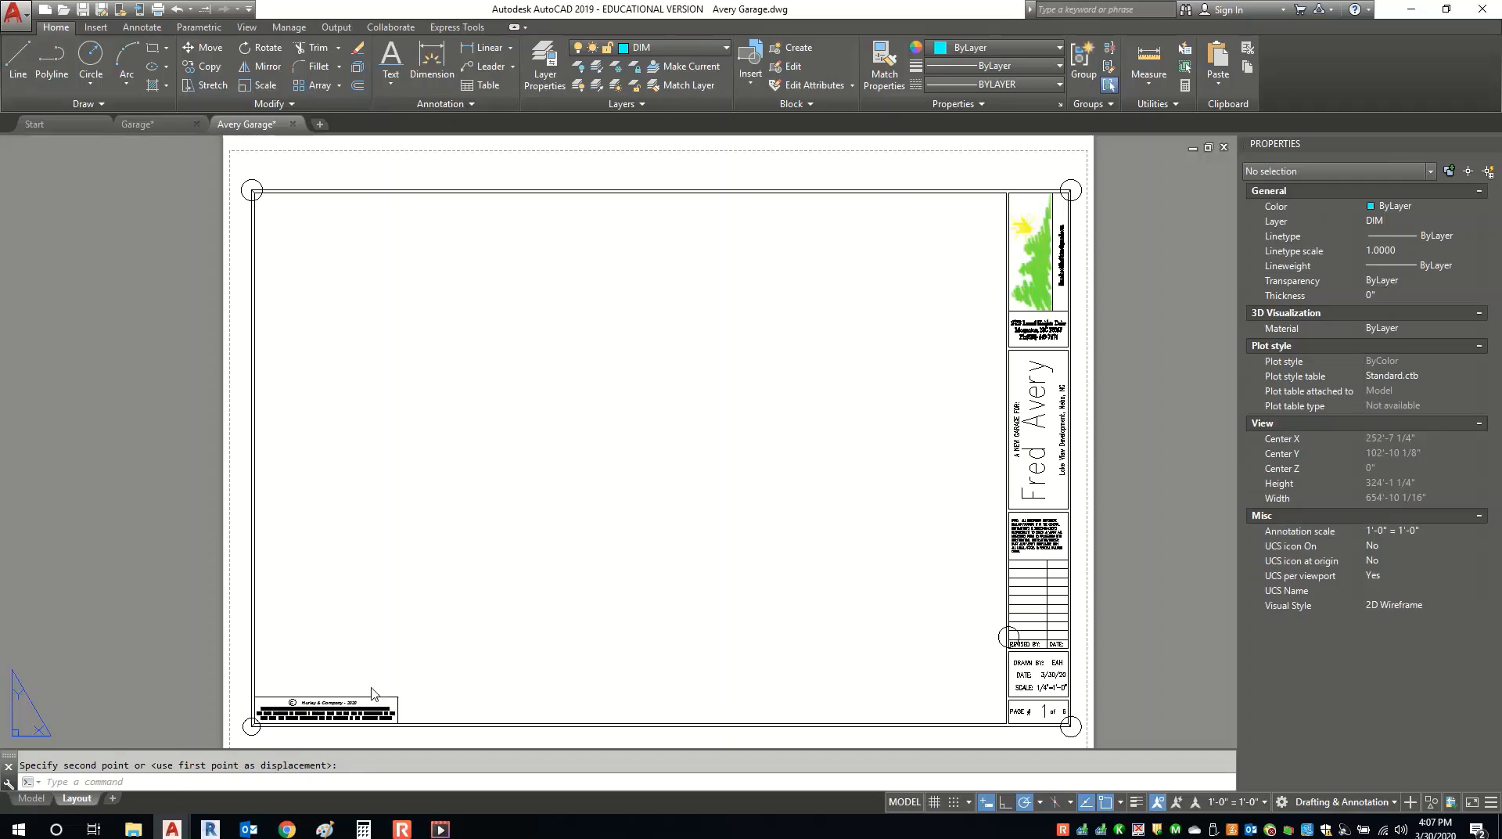
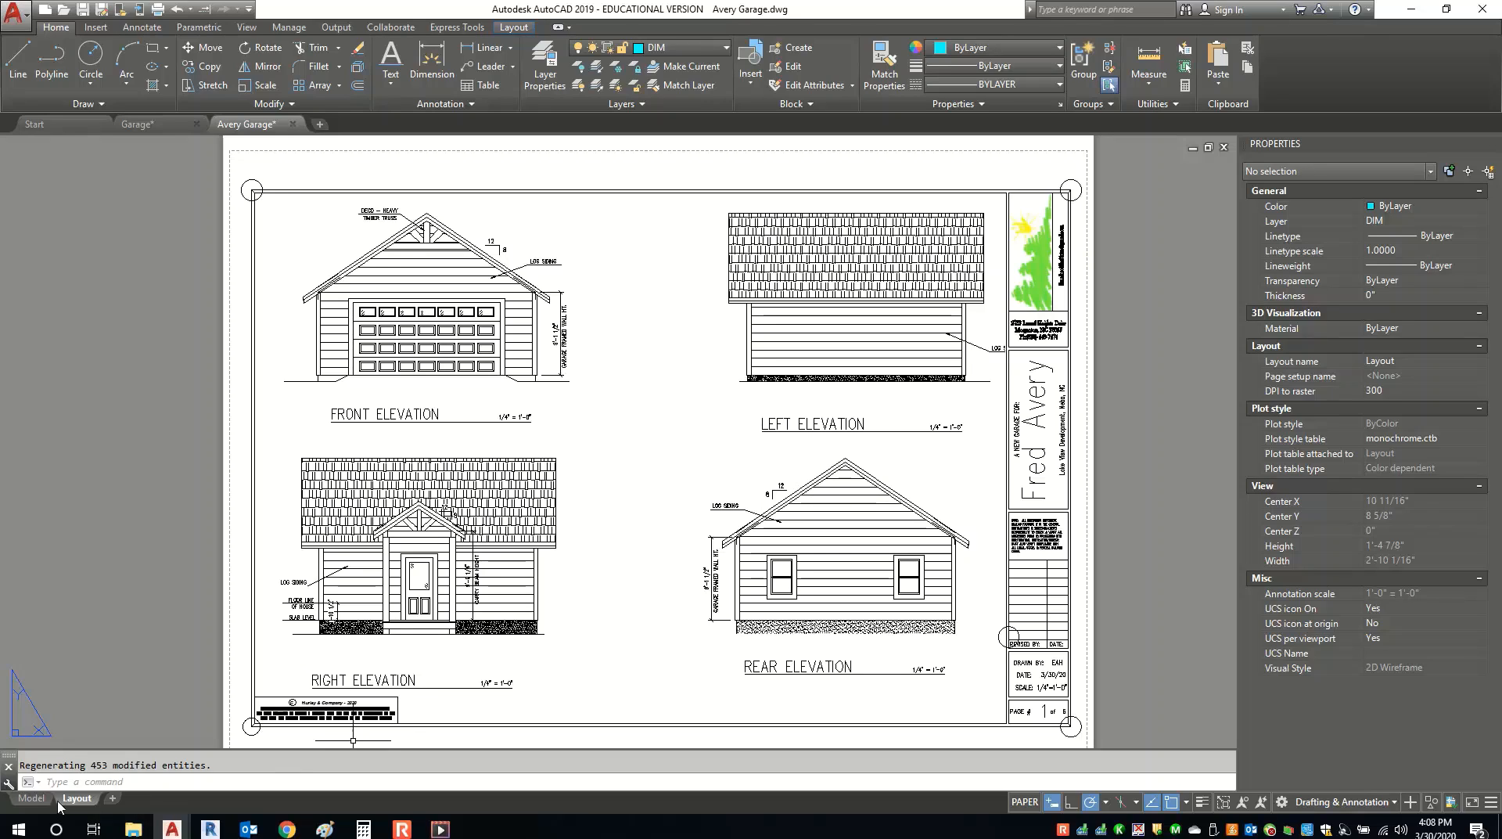
Rename the Layout sheet to Elevation and add a new Layout1 sheet.
{"action": "right_click", "coordinate": [82, 801]}
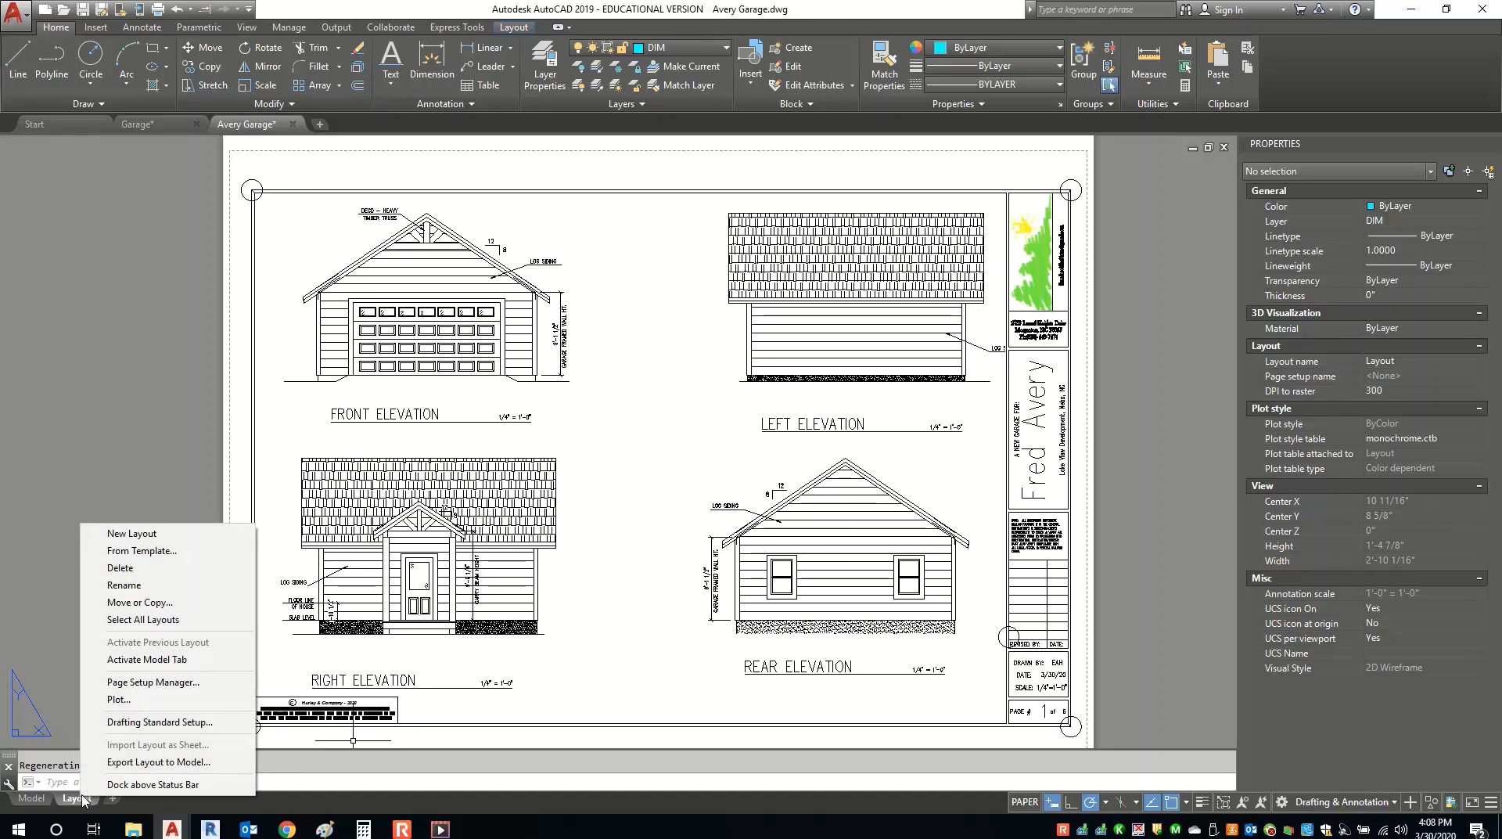
{"action": "left_click", "coordinate": [170, 596]}
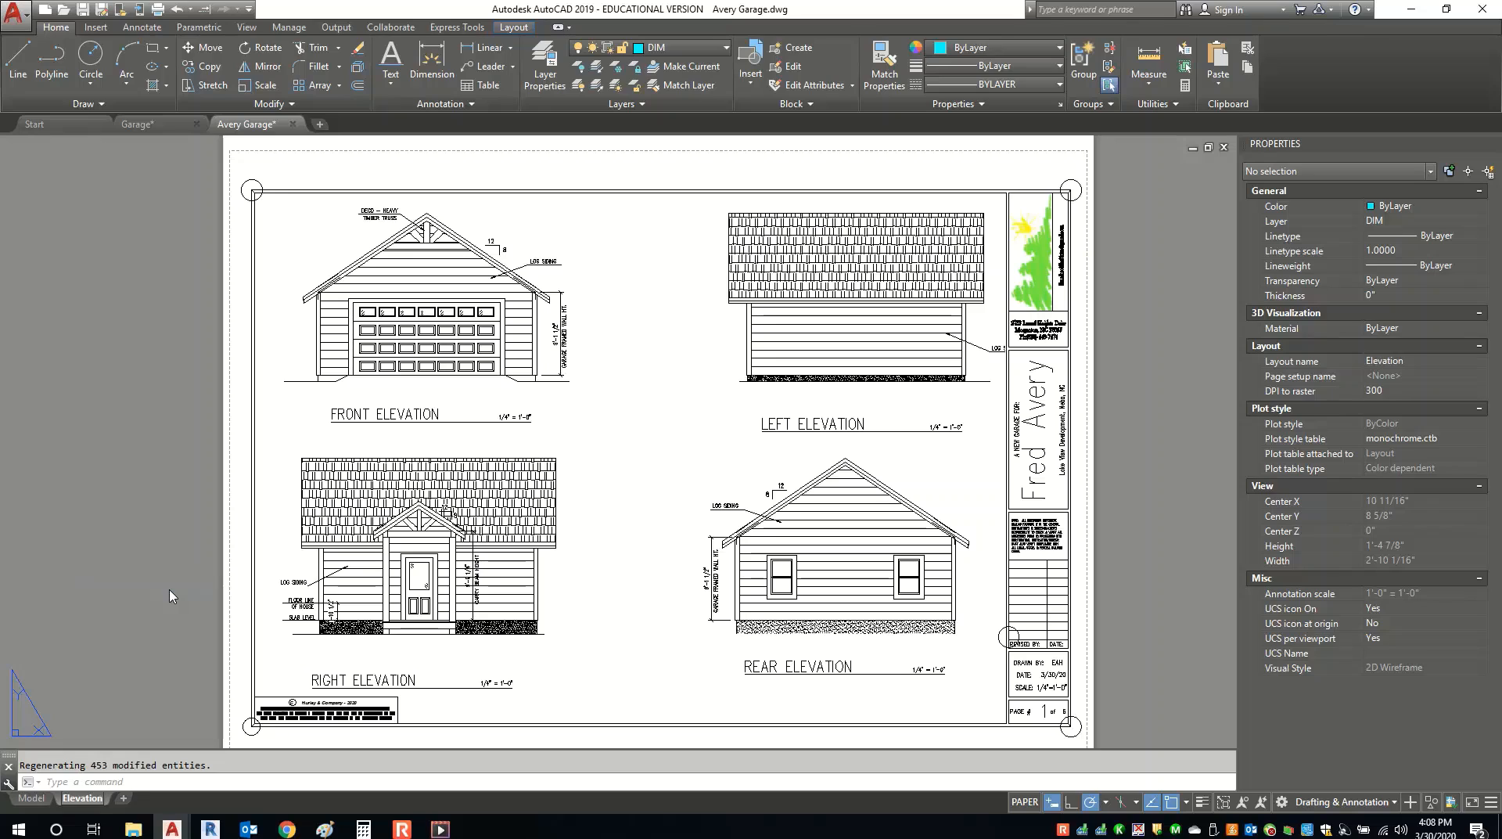
{"action": "left_click", "coordinate": [124, 799]}
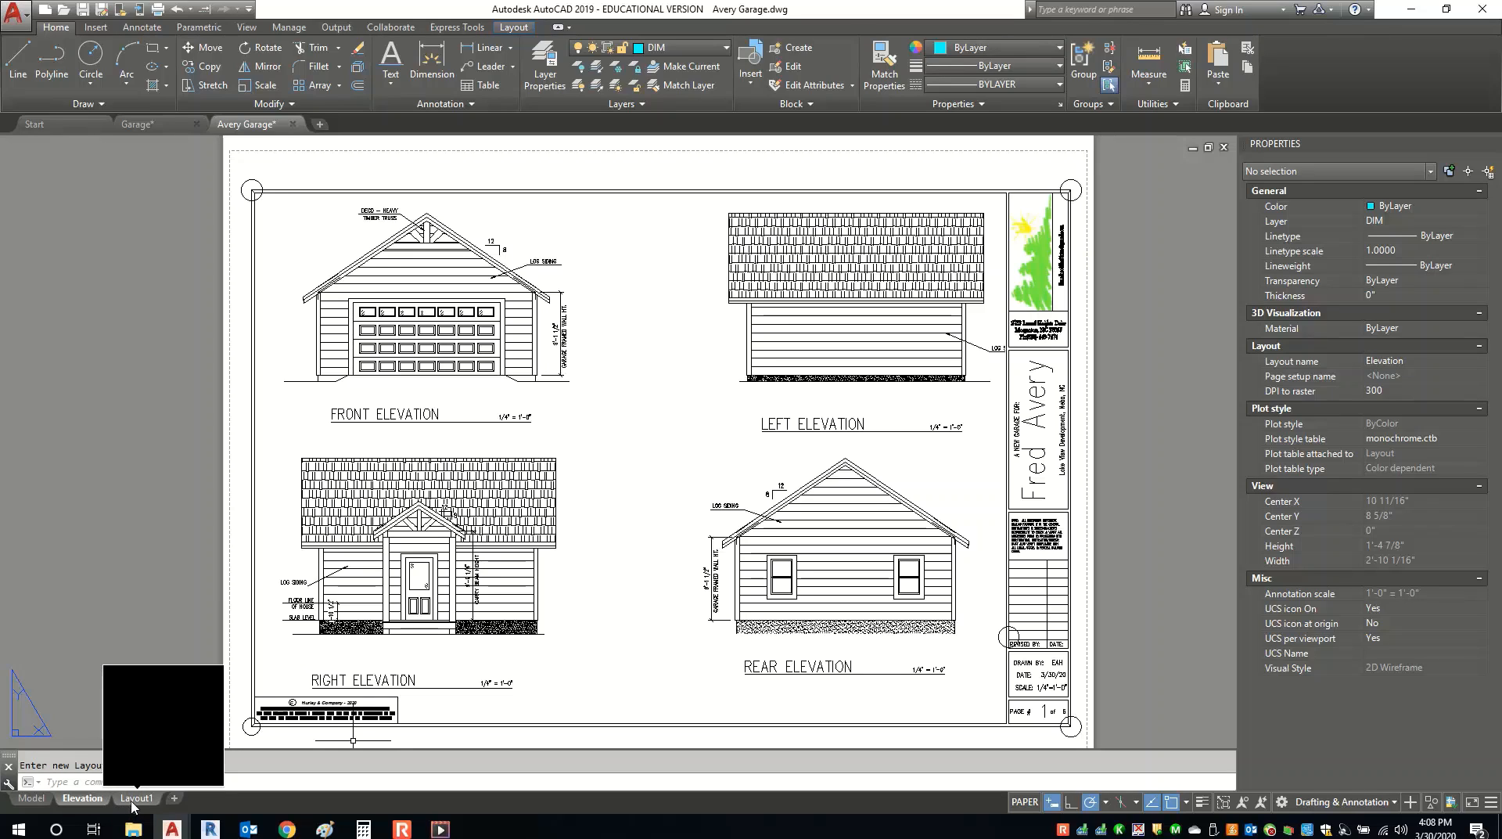
Check the first Layout1 sheet's viewport, then delete Layout1 and confirm.
{"action": "left_click", "coordinate": [135, 798]}
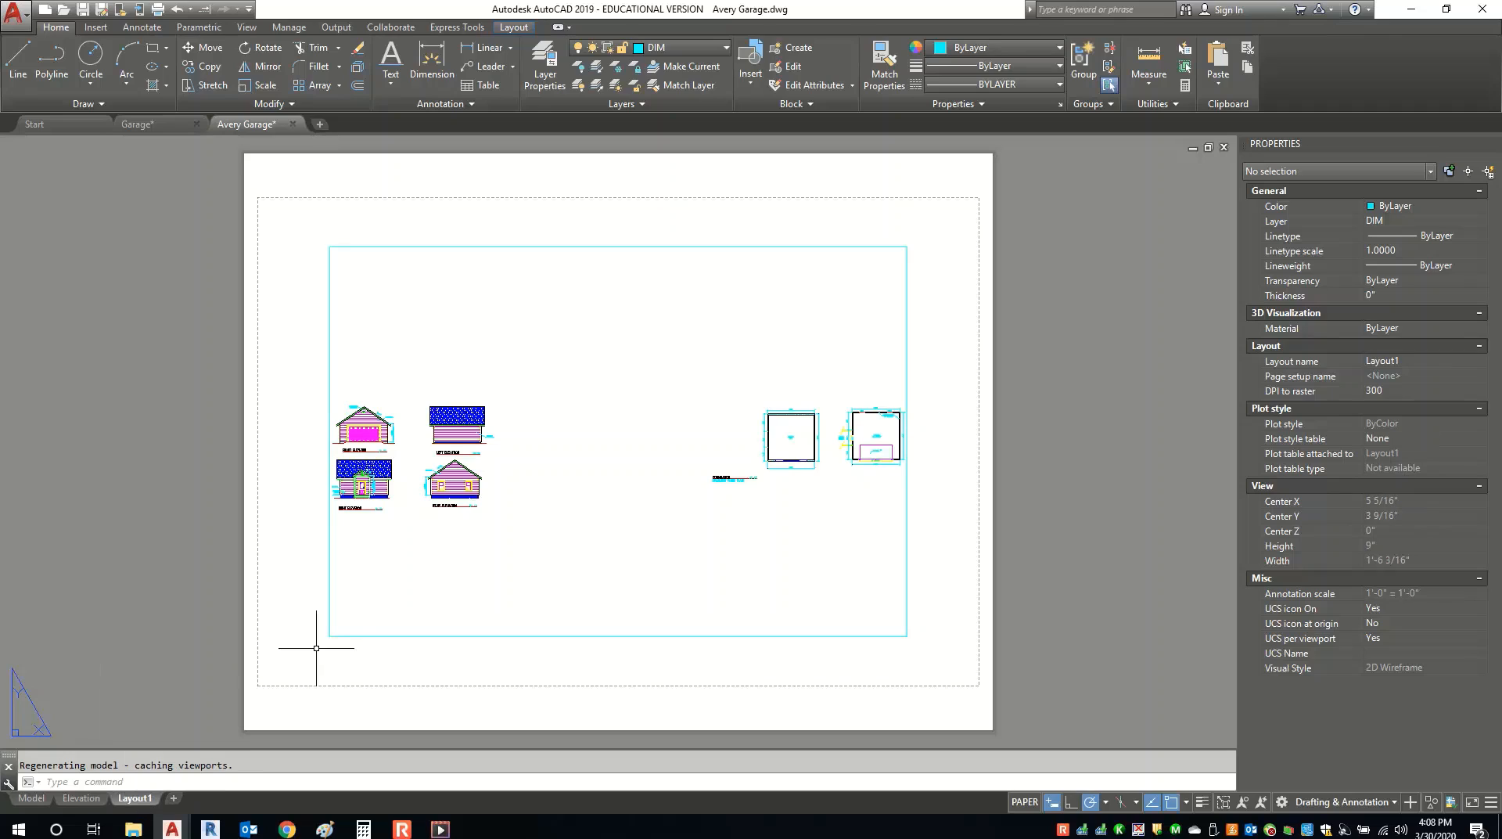
{"action": "left_click", "coordinate": [325, 249]}
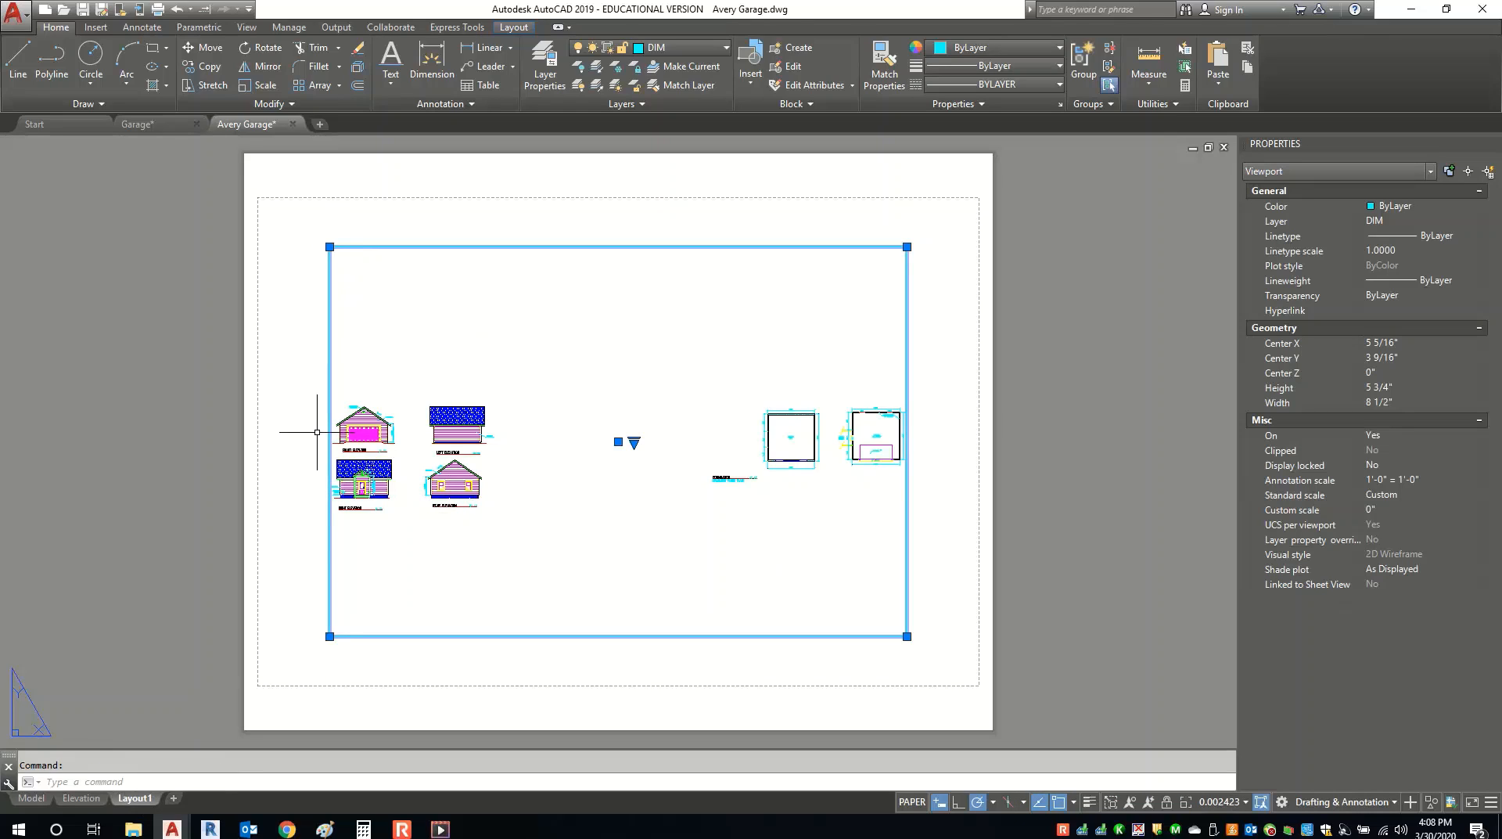
{"action": "key", "text": "Escape"}
{"action": "right_click", "coordinate": [131, 799]}
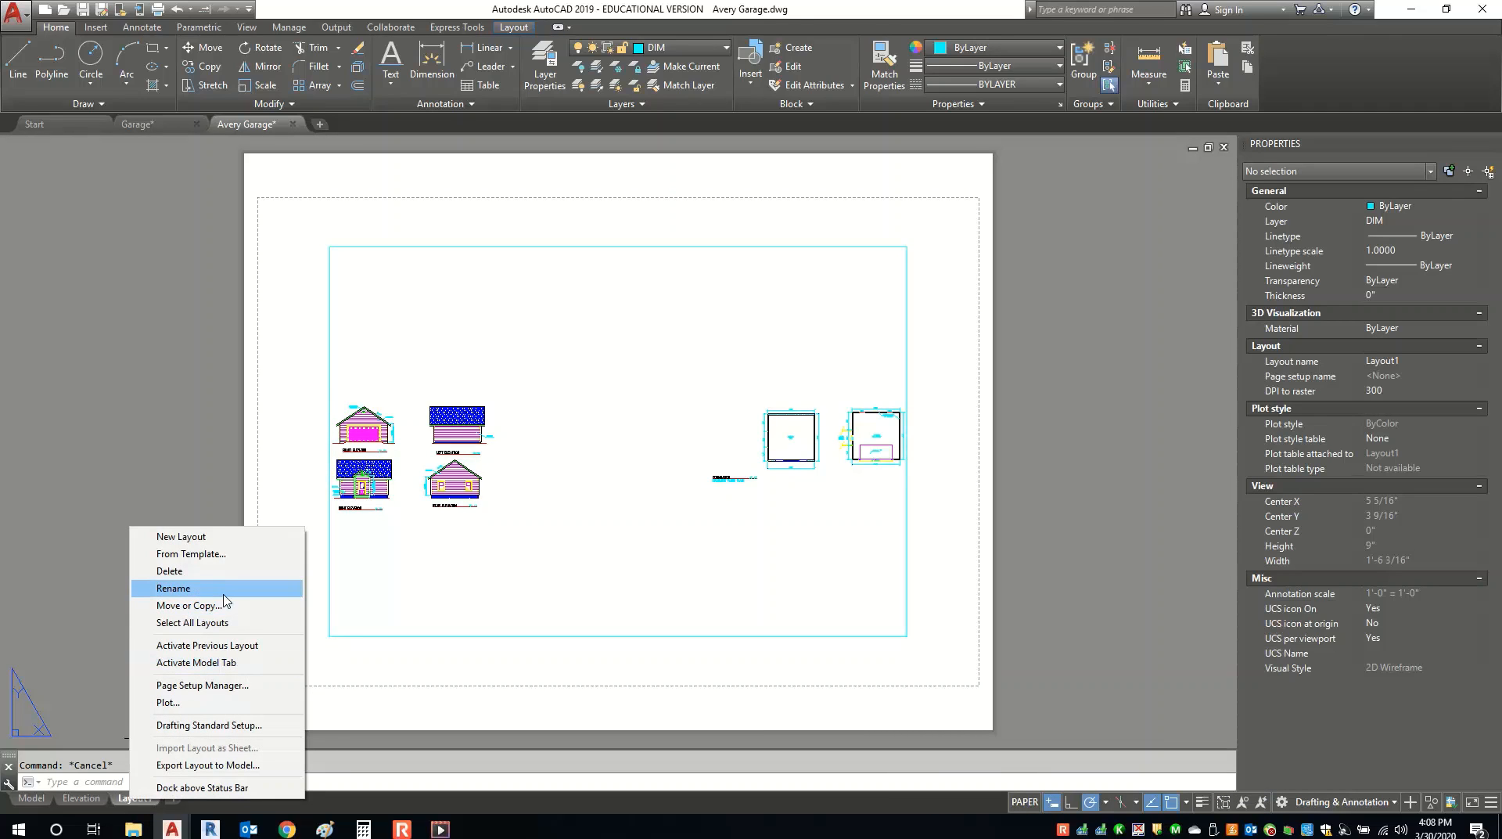
{"action": "left_click", "coordinate": [188, 571]}
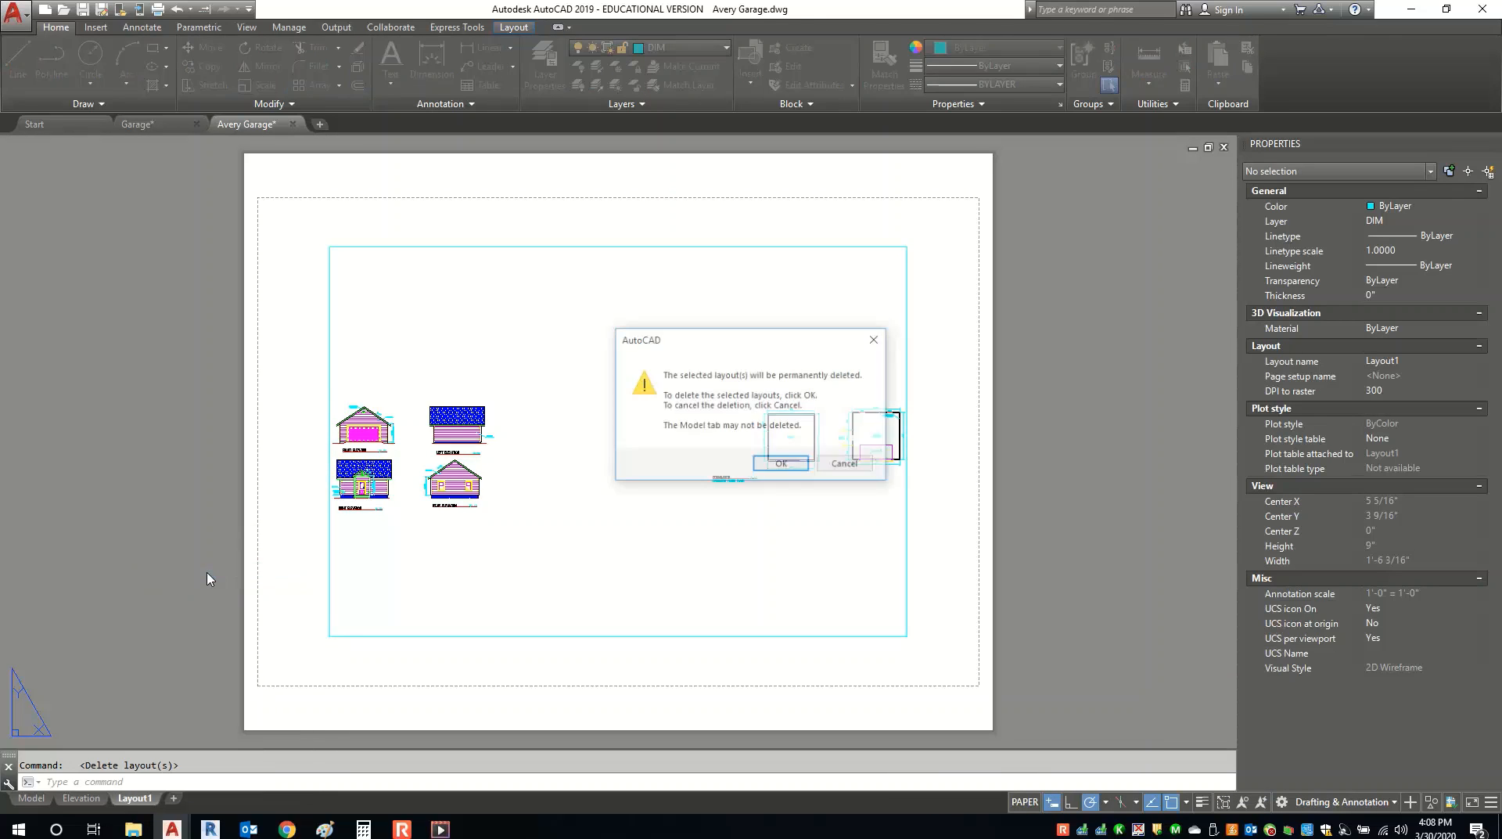
{"action": "left_click", "coordinate": [779, 465]}
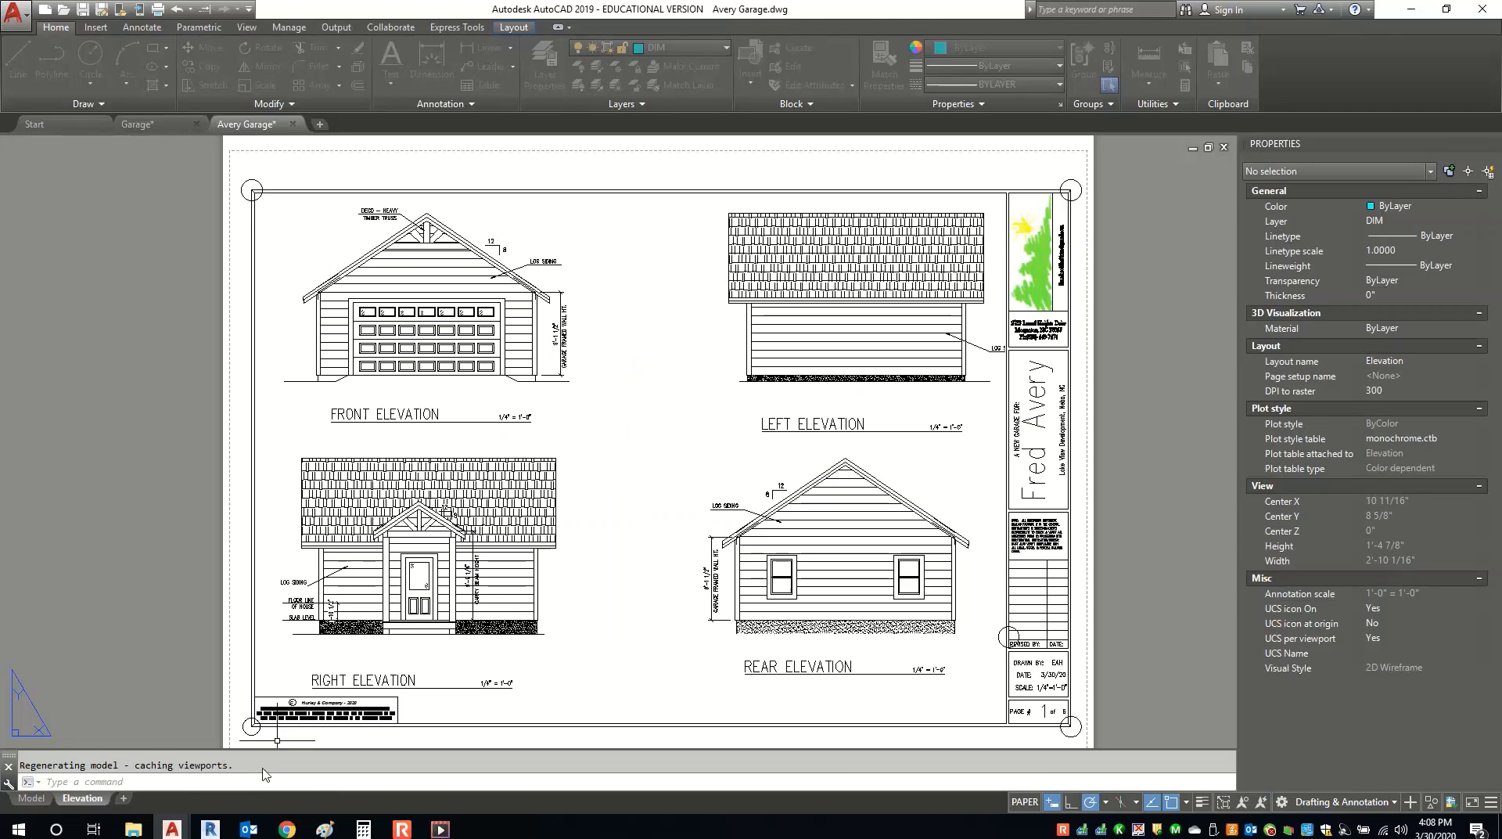
Create a fresh Layout1 sheet and open it to view its default viewport.
{"action": "right_click", "coordinate": [123, 799]}
{"action": "key", "text": "Escape"}
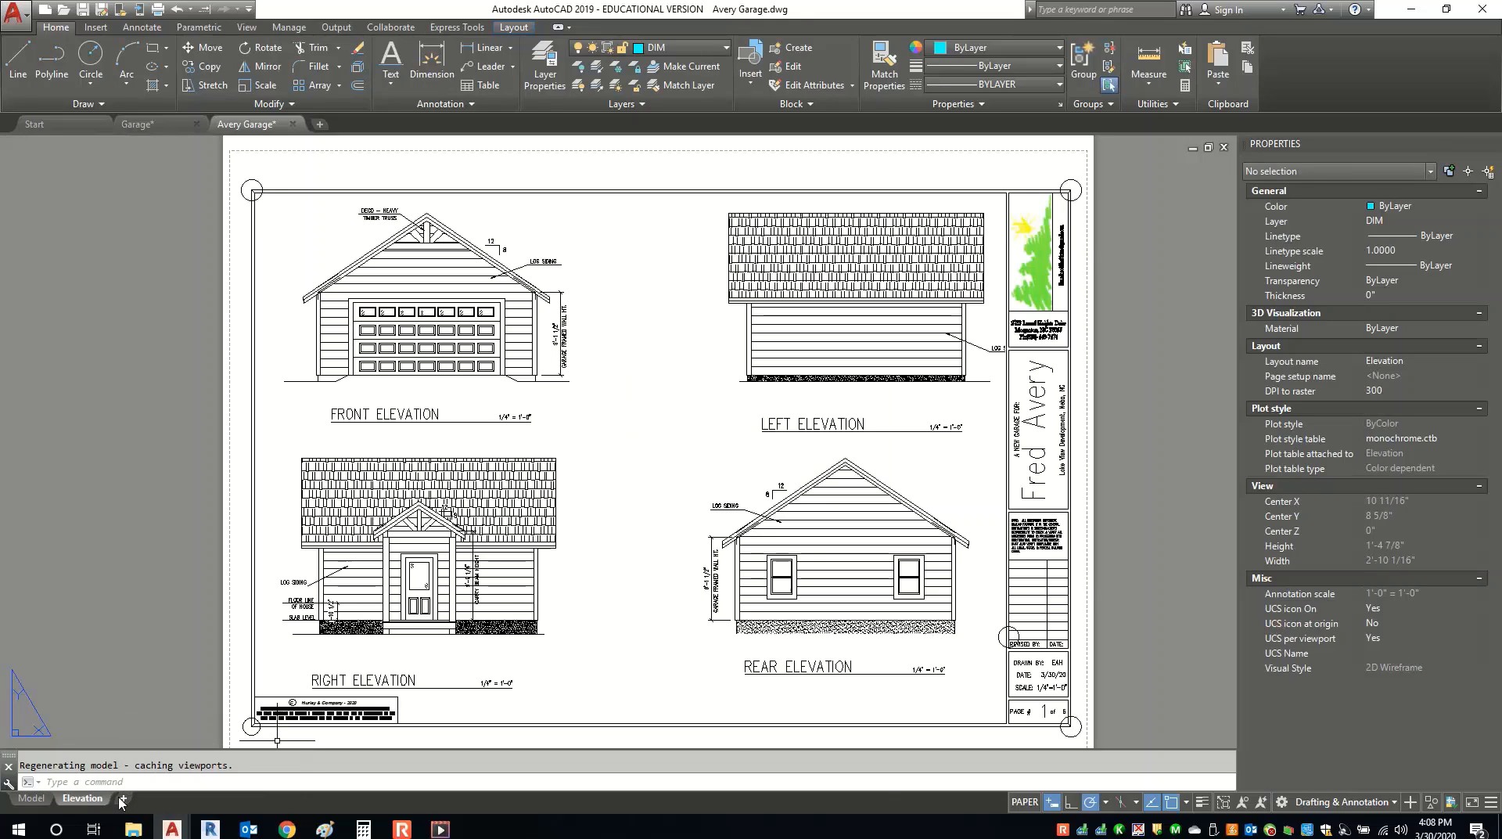
{"action": "right_click", "coordinate": [122, 799]}
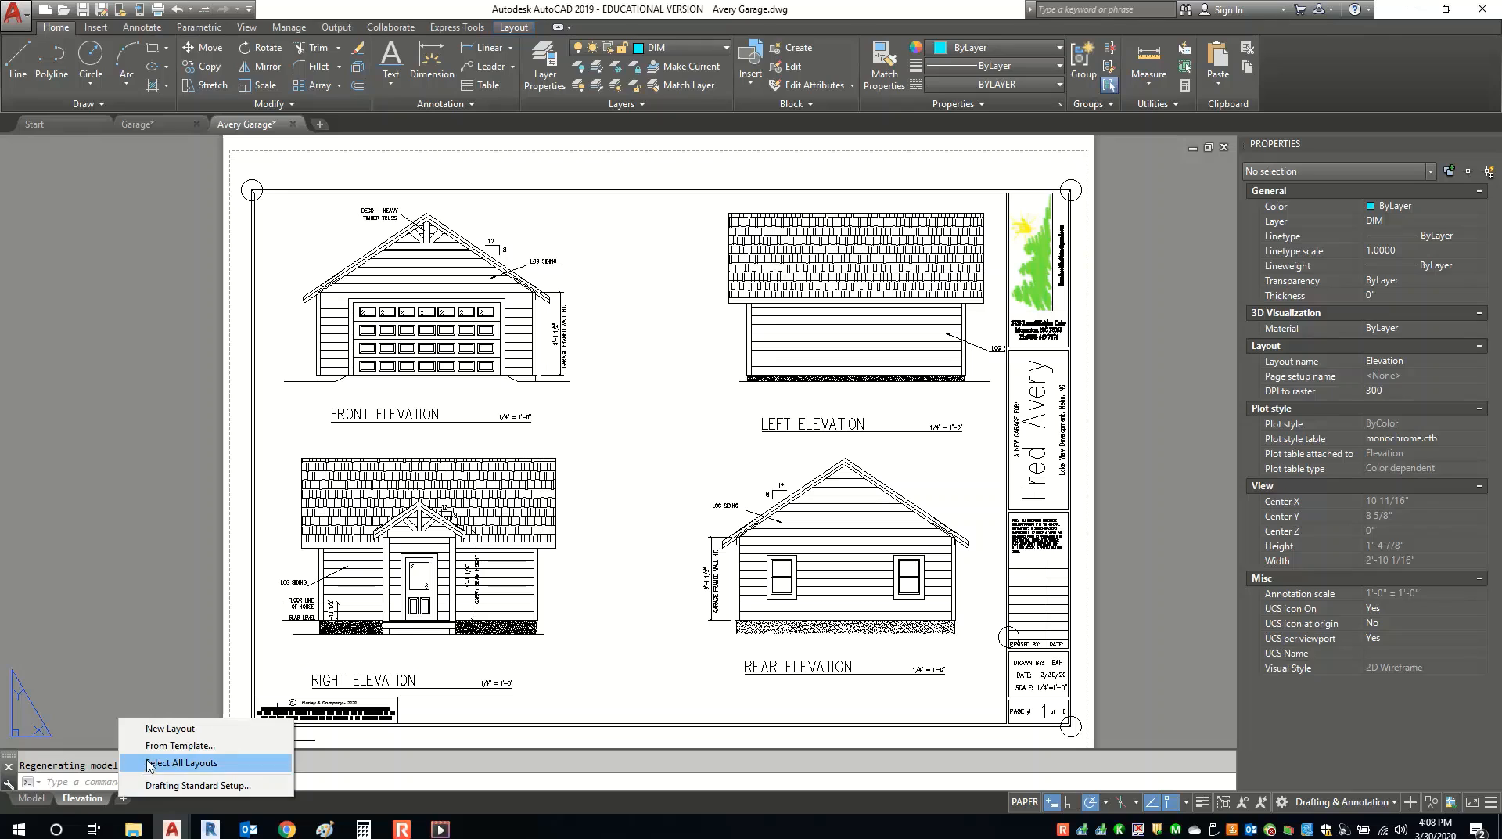
{"action": "left_click", "coordinate": [161, 729]}
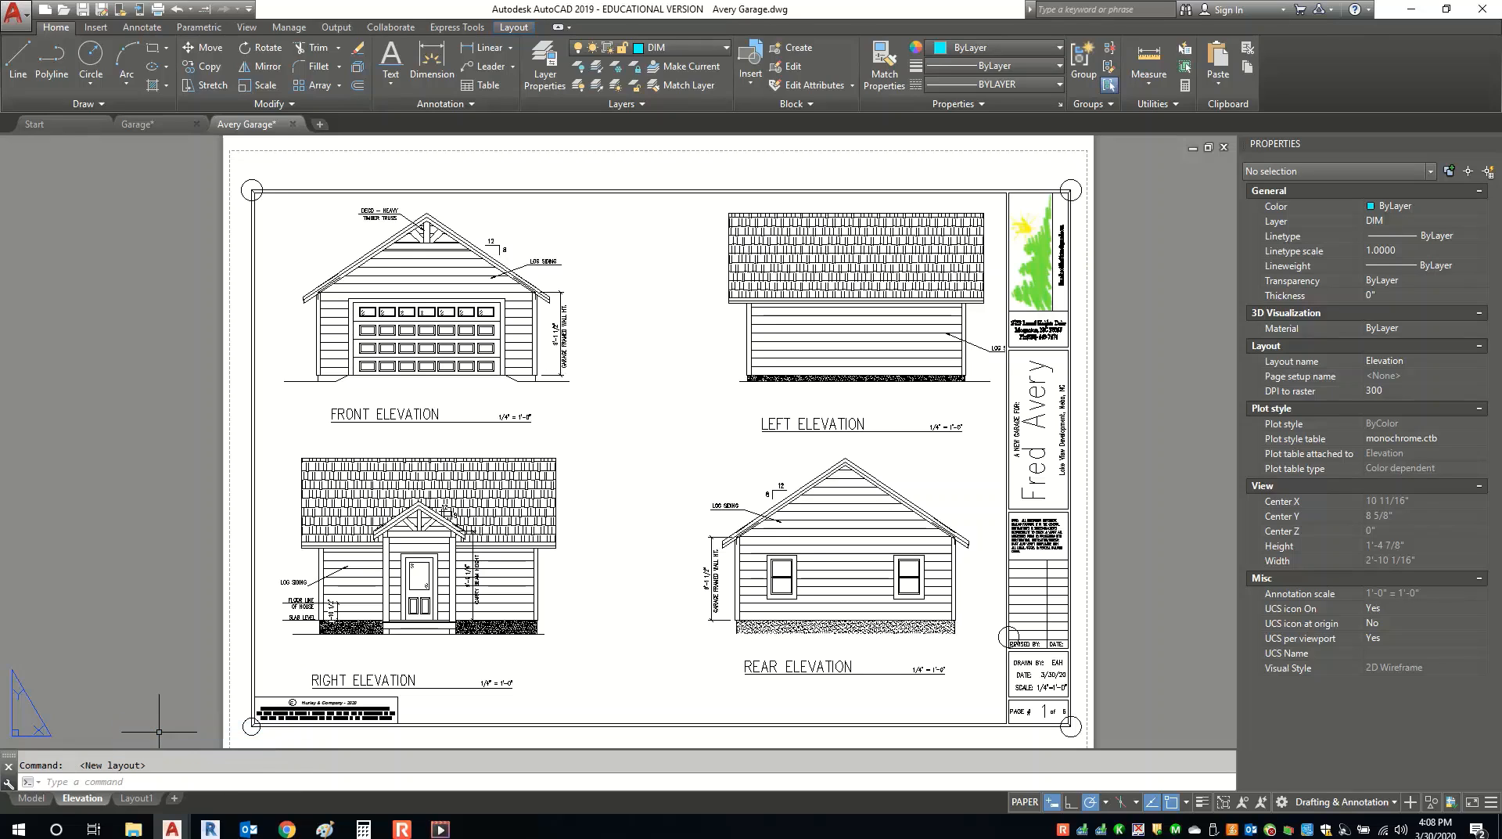
{"action": "left_click", "coordinate": [136, 798]}
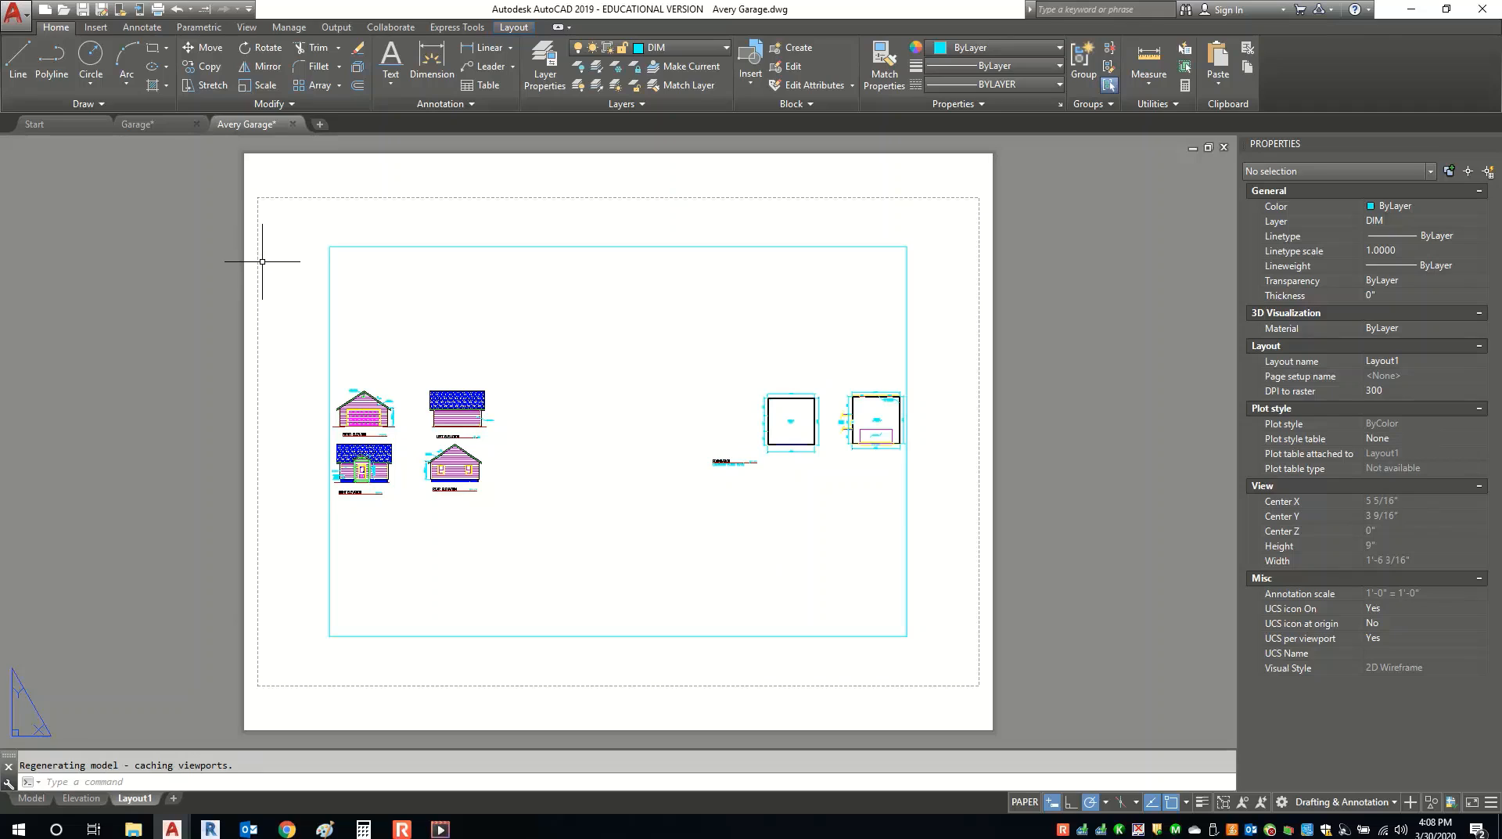
{"action": "left_click", "coordinate": [77, 798]}
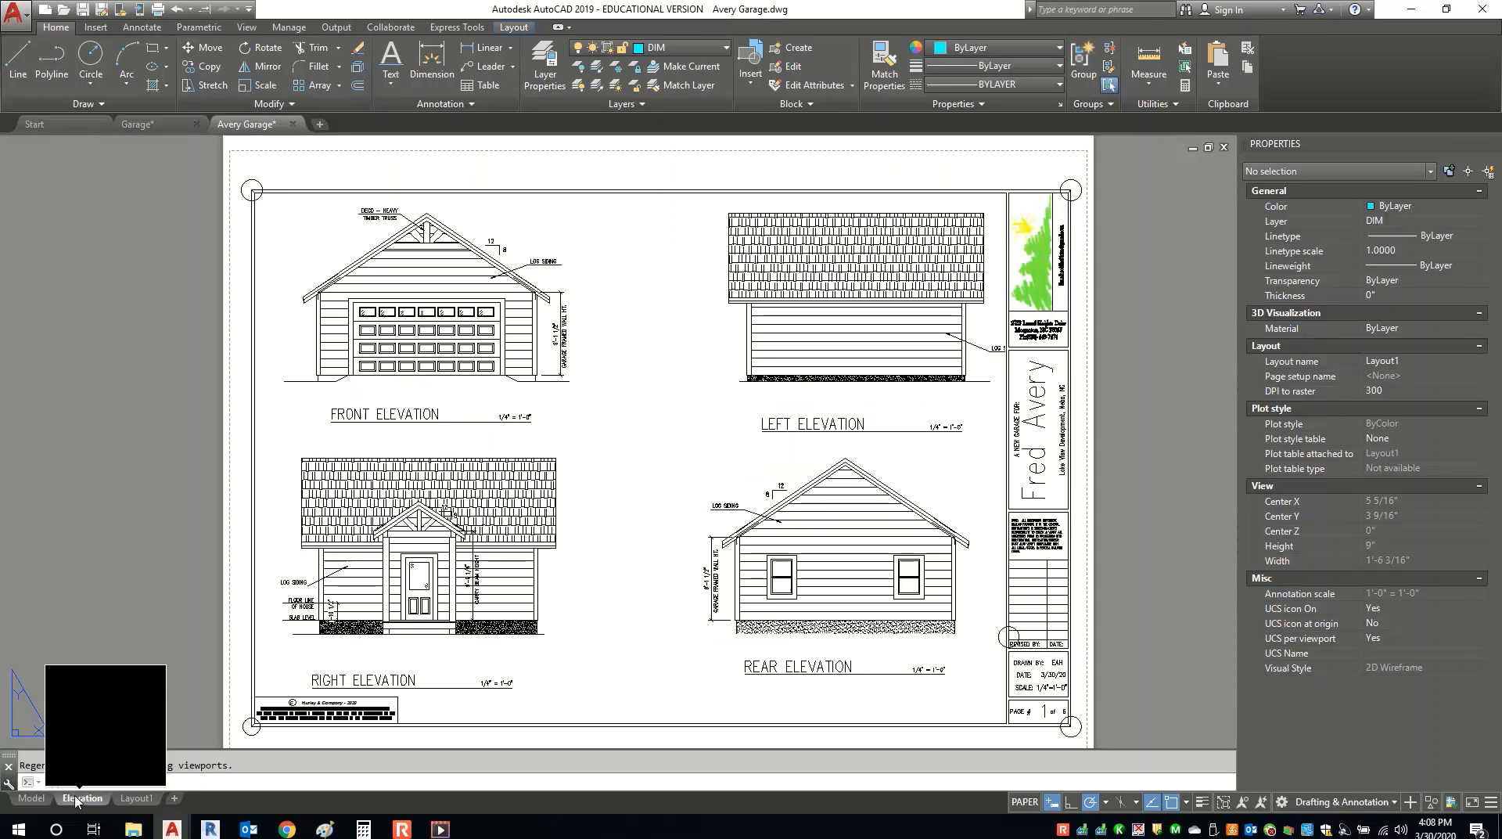
{"action": "left_click", "coordinate": [125, 799]}
{"action": "right_click", "coordinate": [123, 799]}
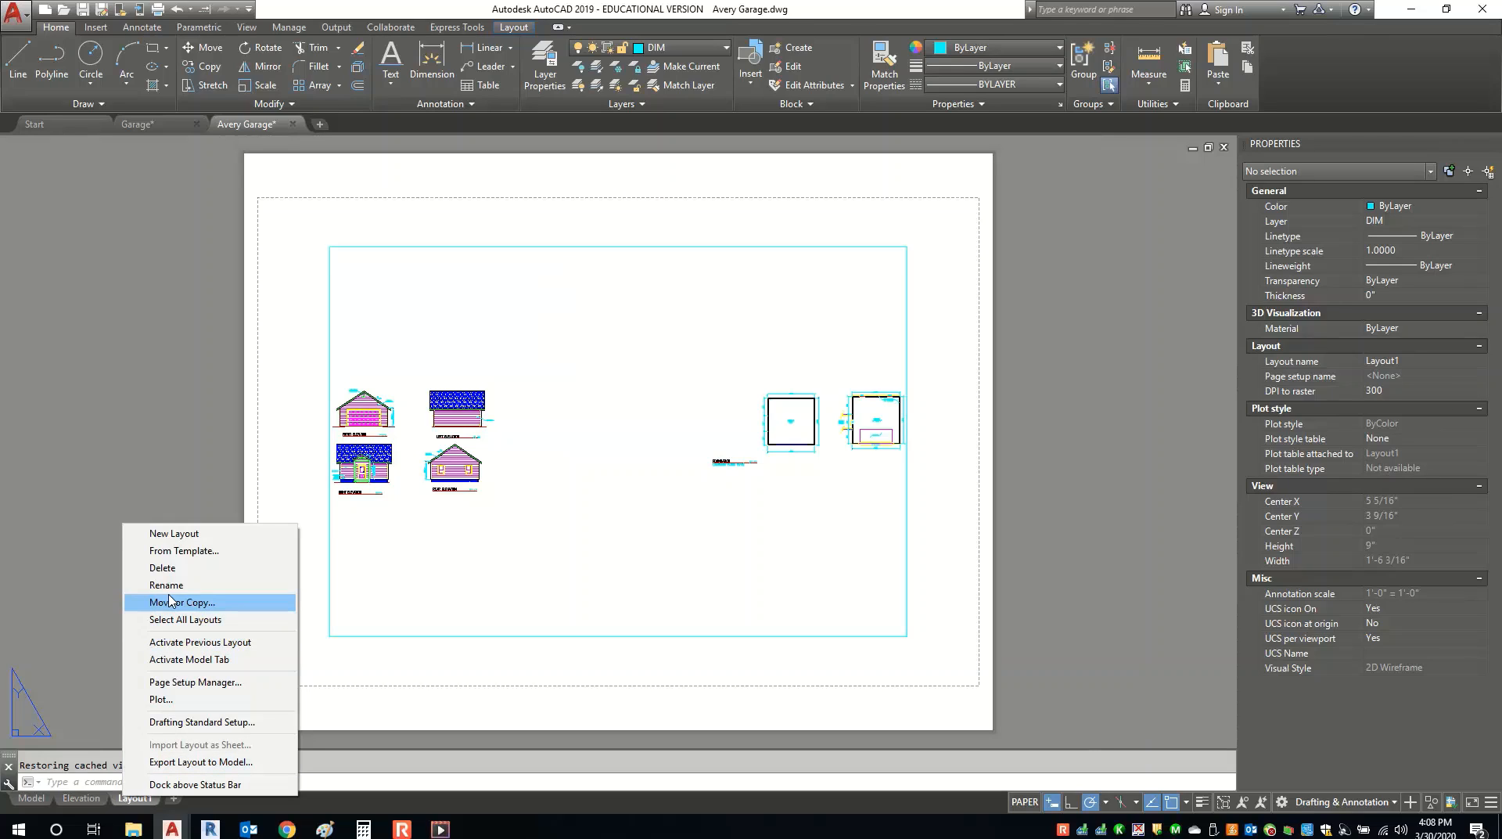
Make the *Elevation* page setup current for Layout1.
{"action": "left_click", "coordinate": [187, 683]}
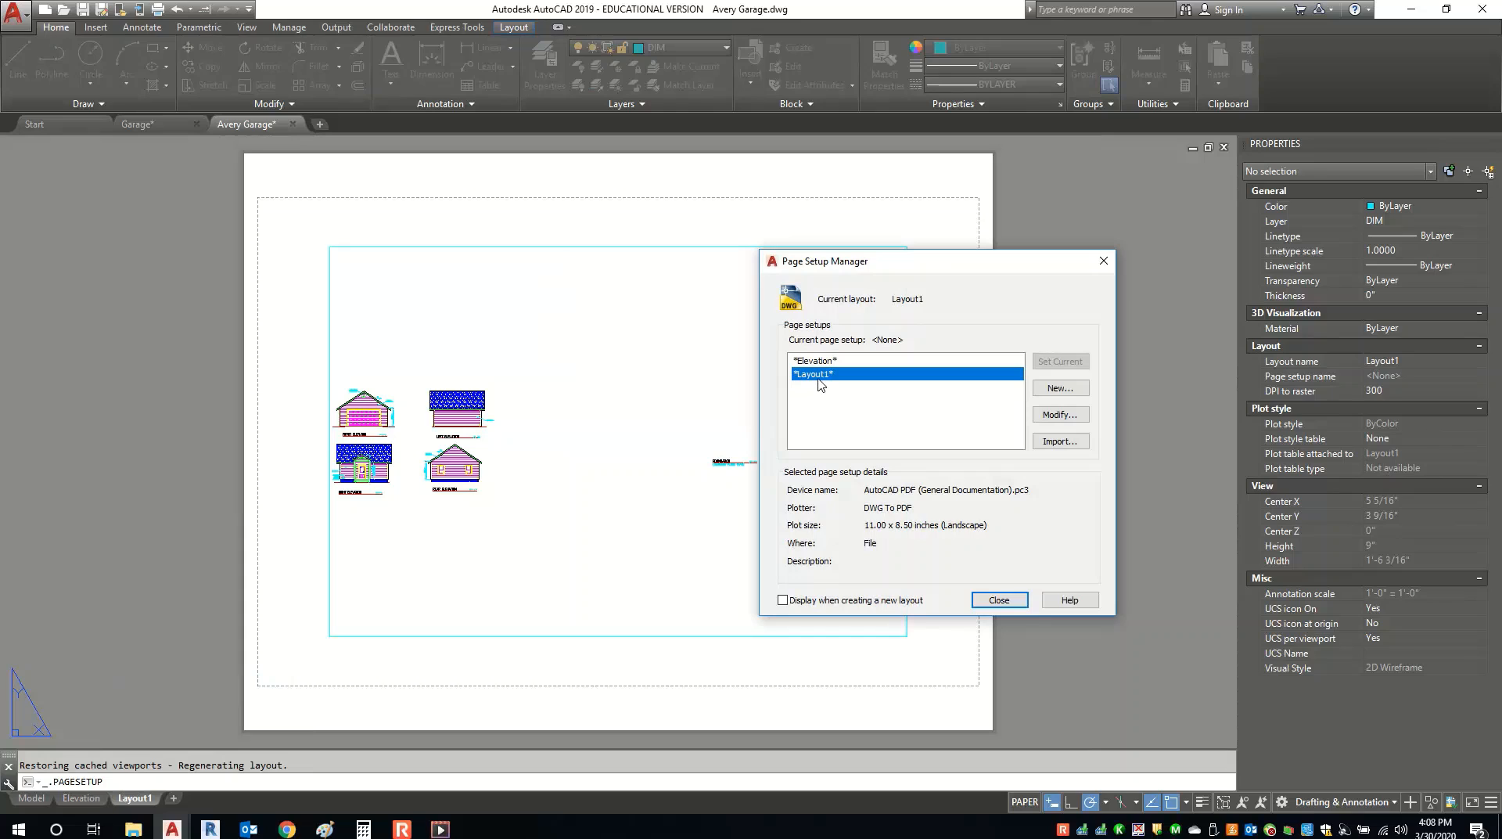
{"action": "left_click", "coordinate": [830, 361]}
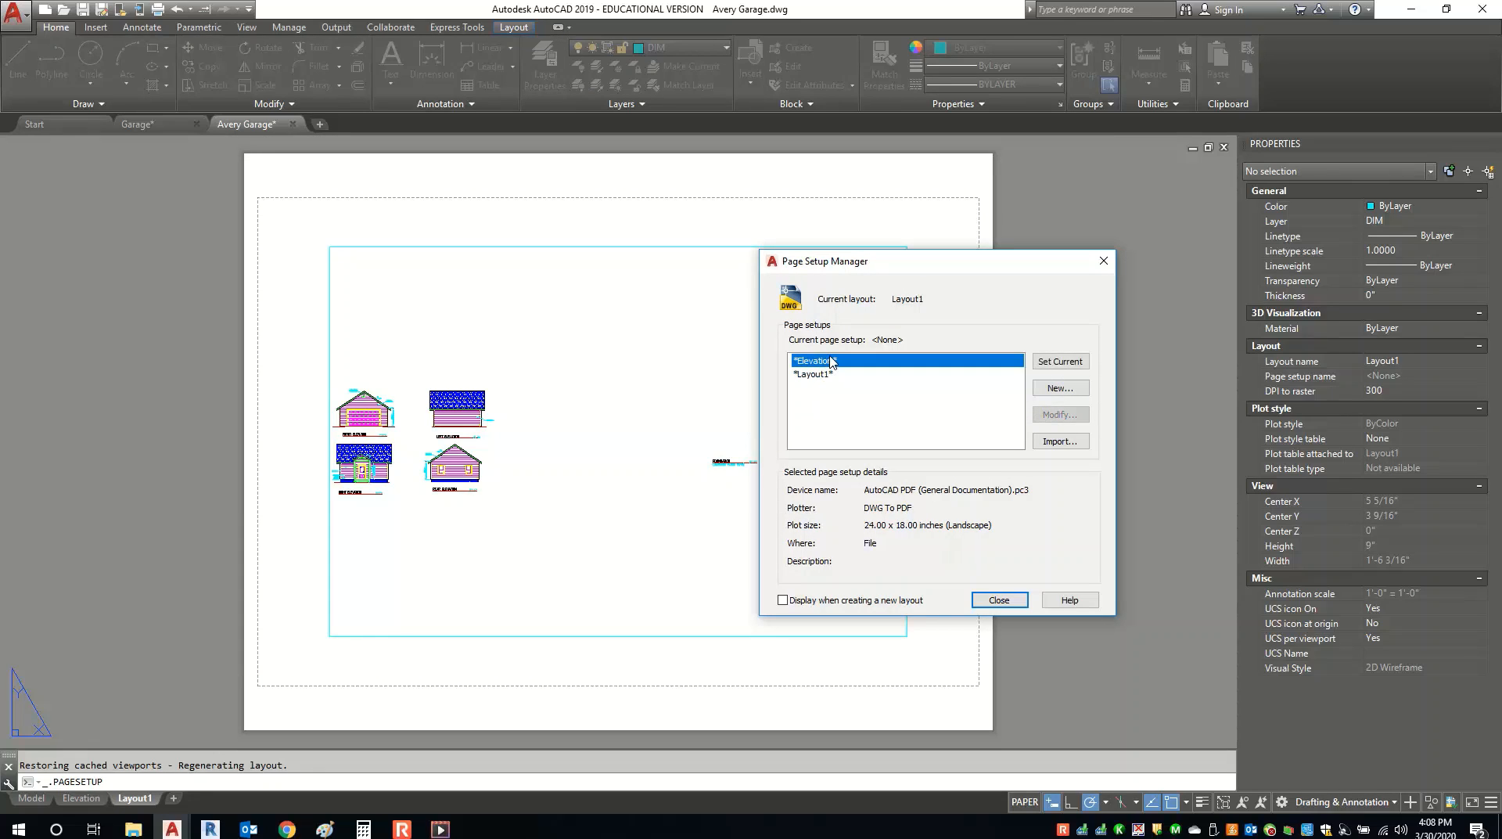
{"action": "left_click", "coordinate": [1068, 362]}
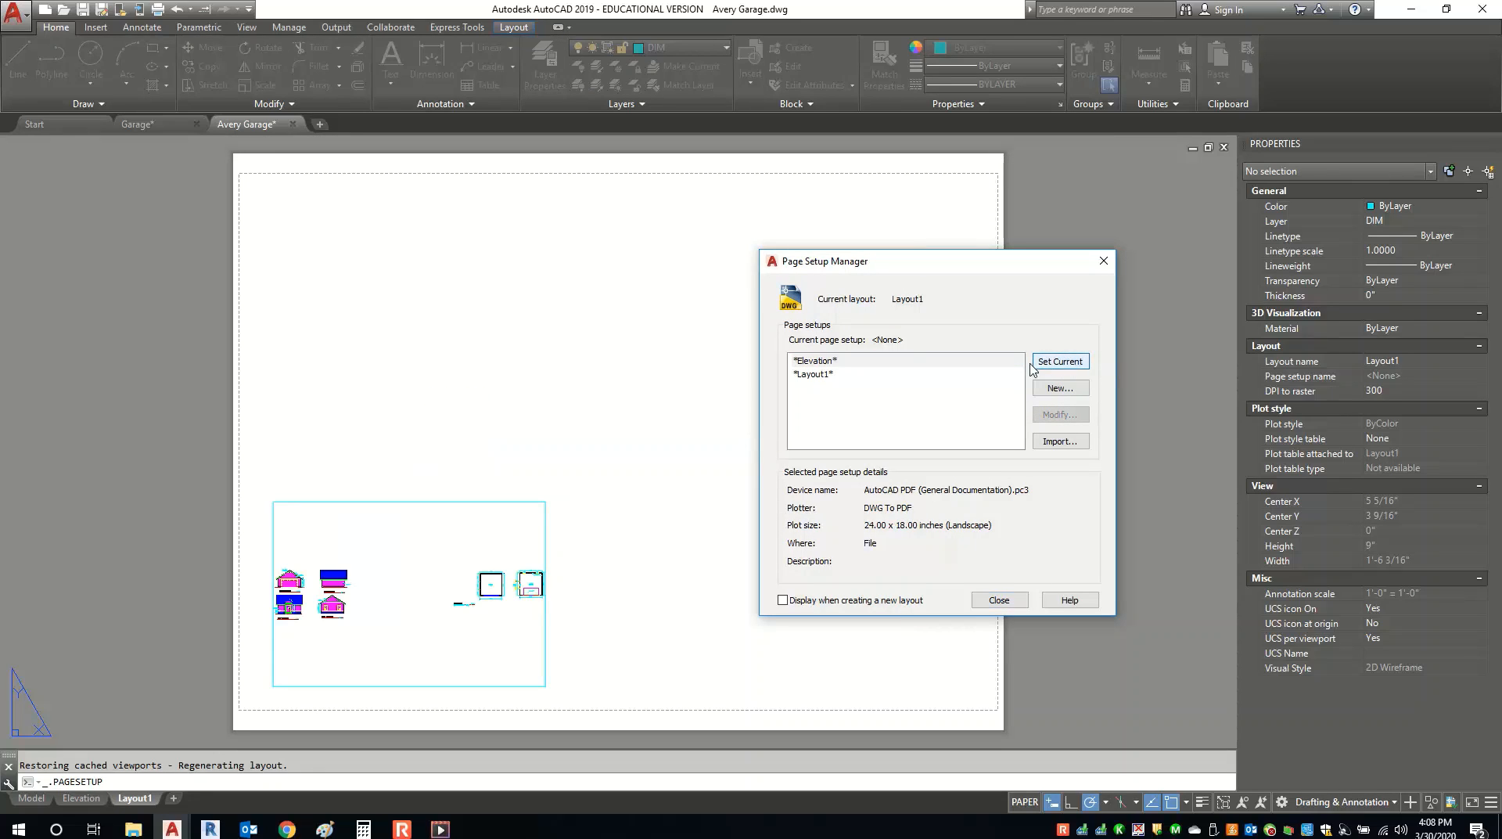
{"action": "left_click", "coordinate": [998, 600]}
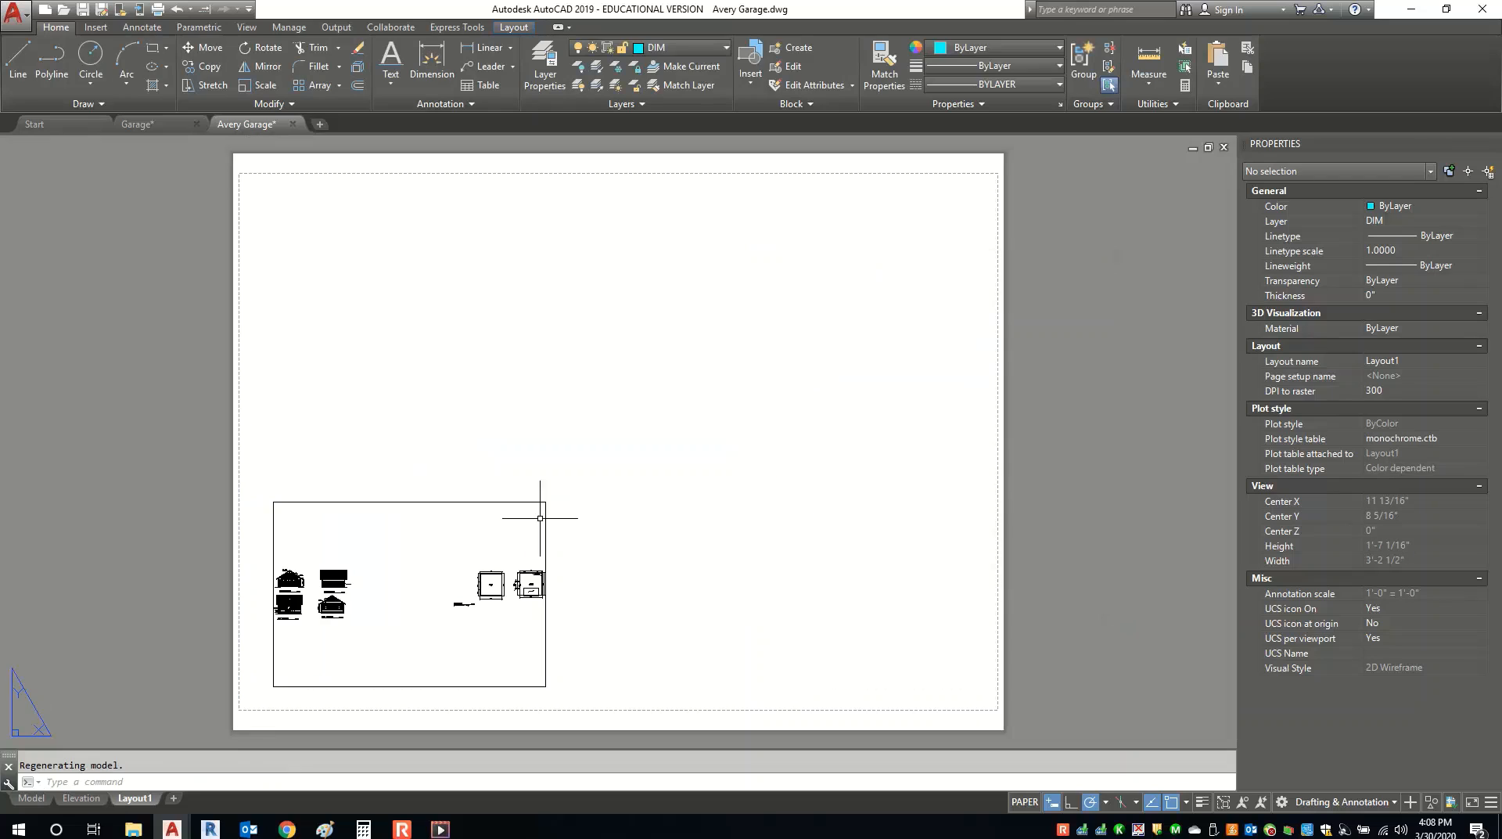
Stretch Layout1's viewport from its top-right corner to fill nearly the whole sheet.
{"action": "left_click", "coordinate": [454, 501]}
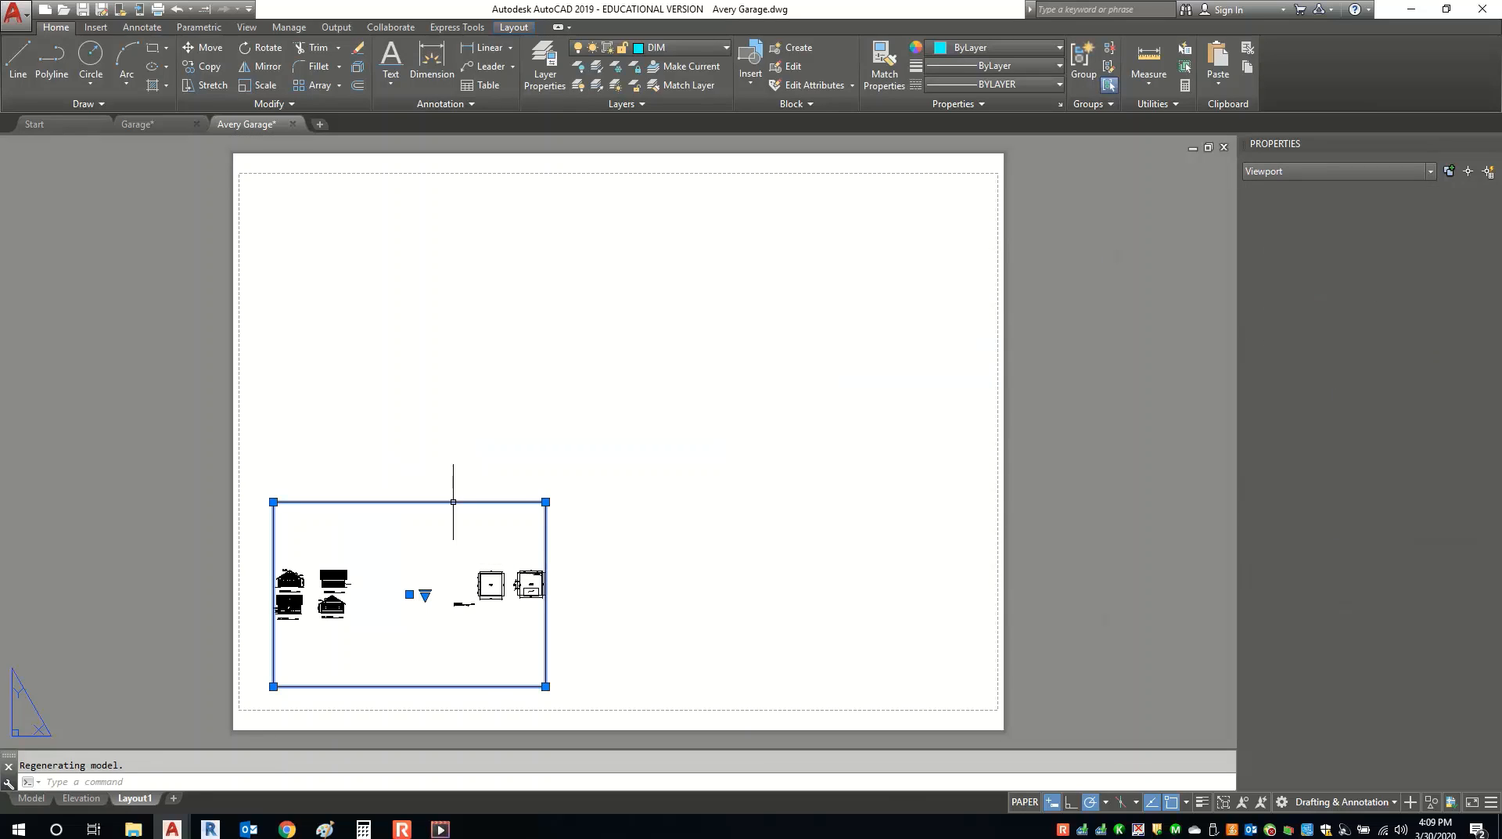
{"action": "left_click", "coordinate": [545, 502]}
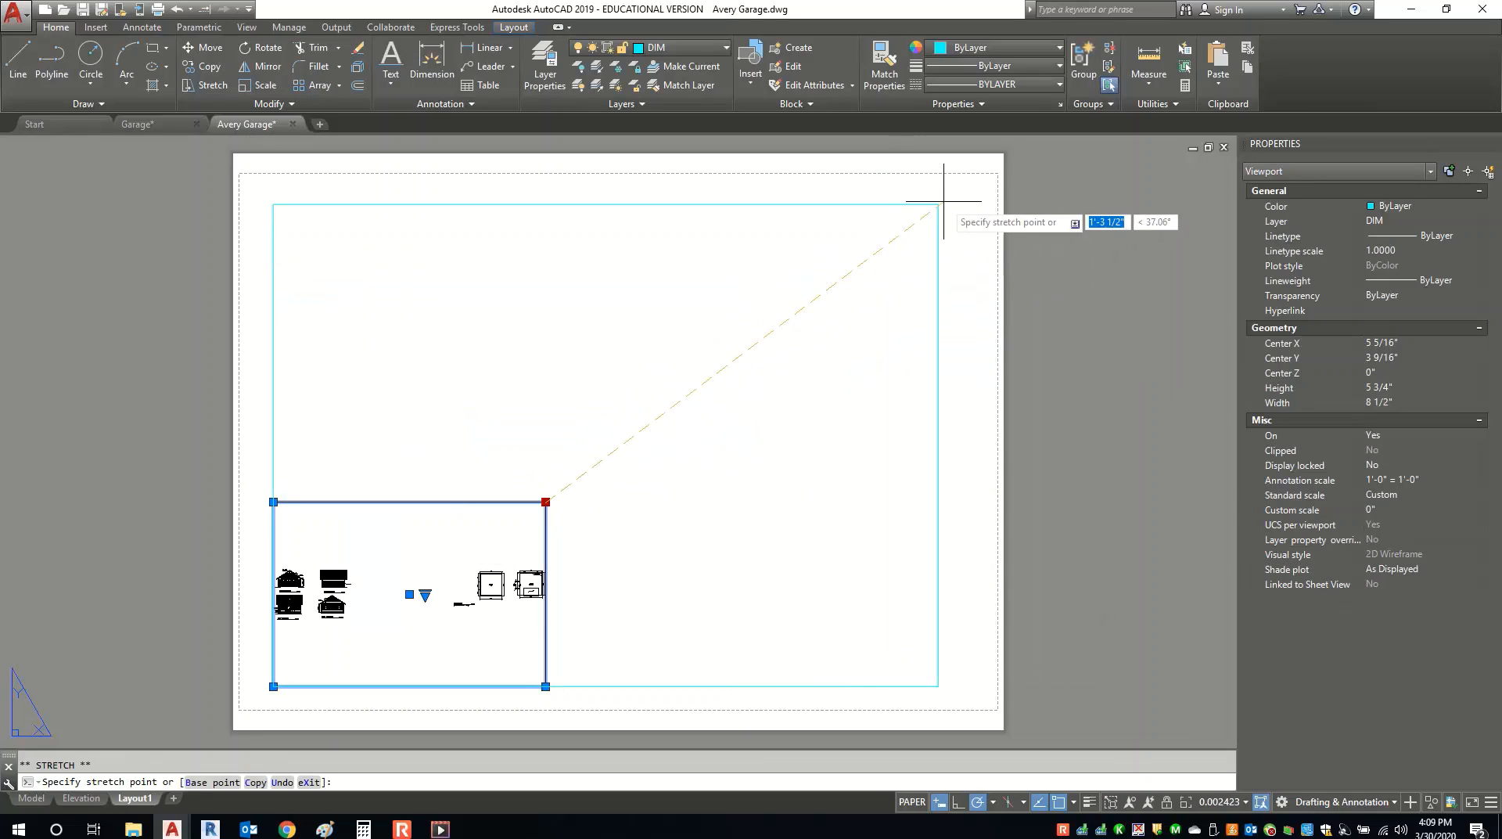
{"action": "left_click", "coordinate": [977, 185]}
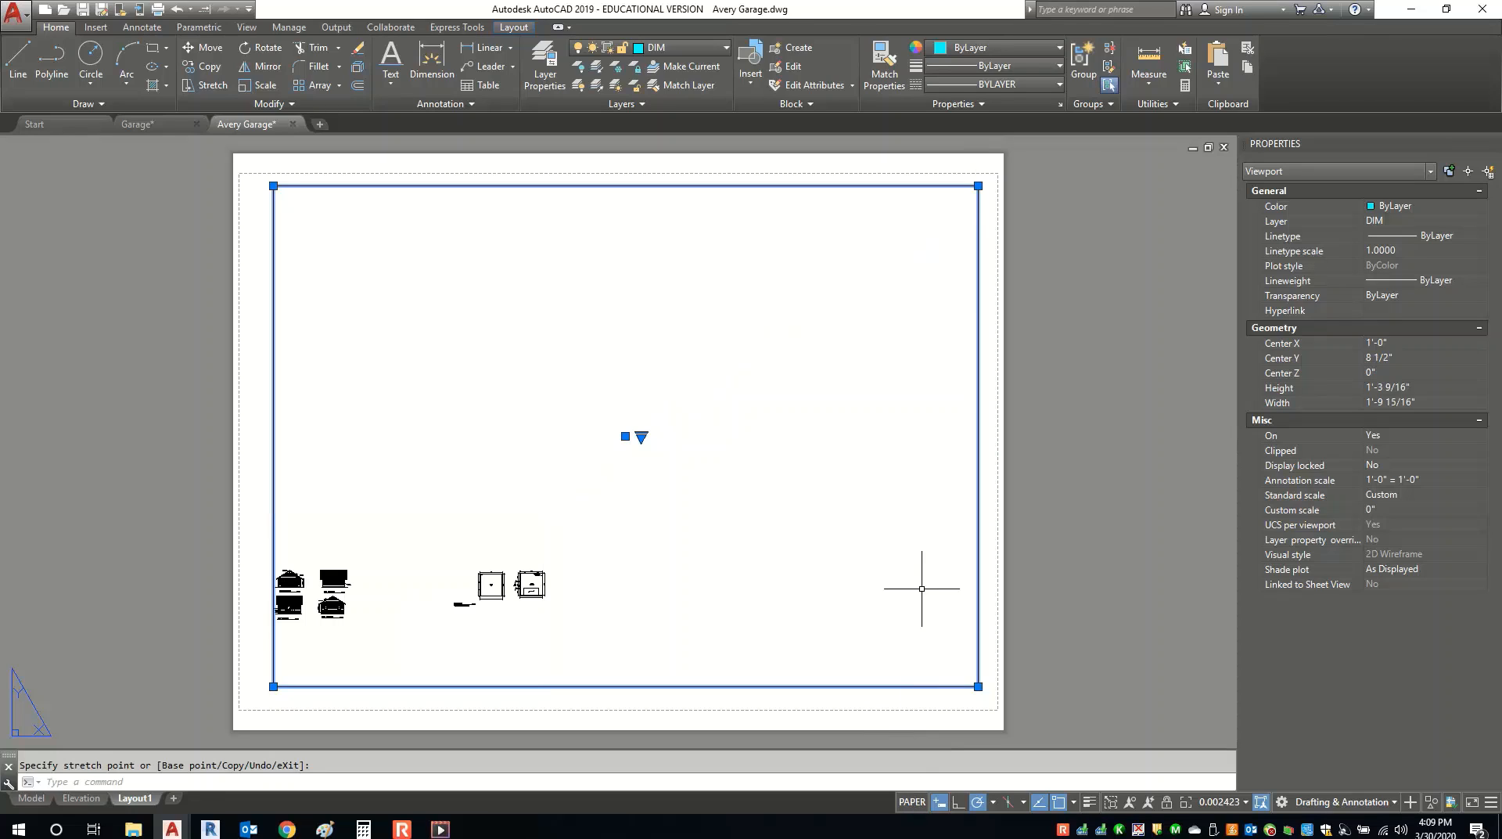
{"action": "key", "text": "Escape"}
{"action": "key", "text": "Escape"}
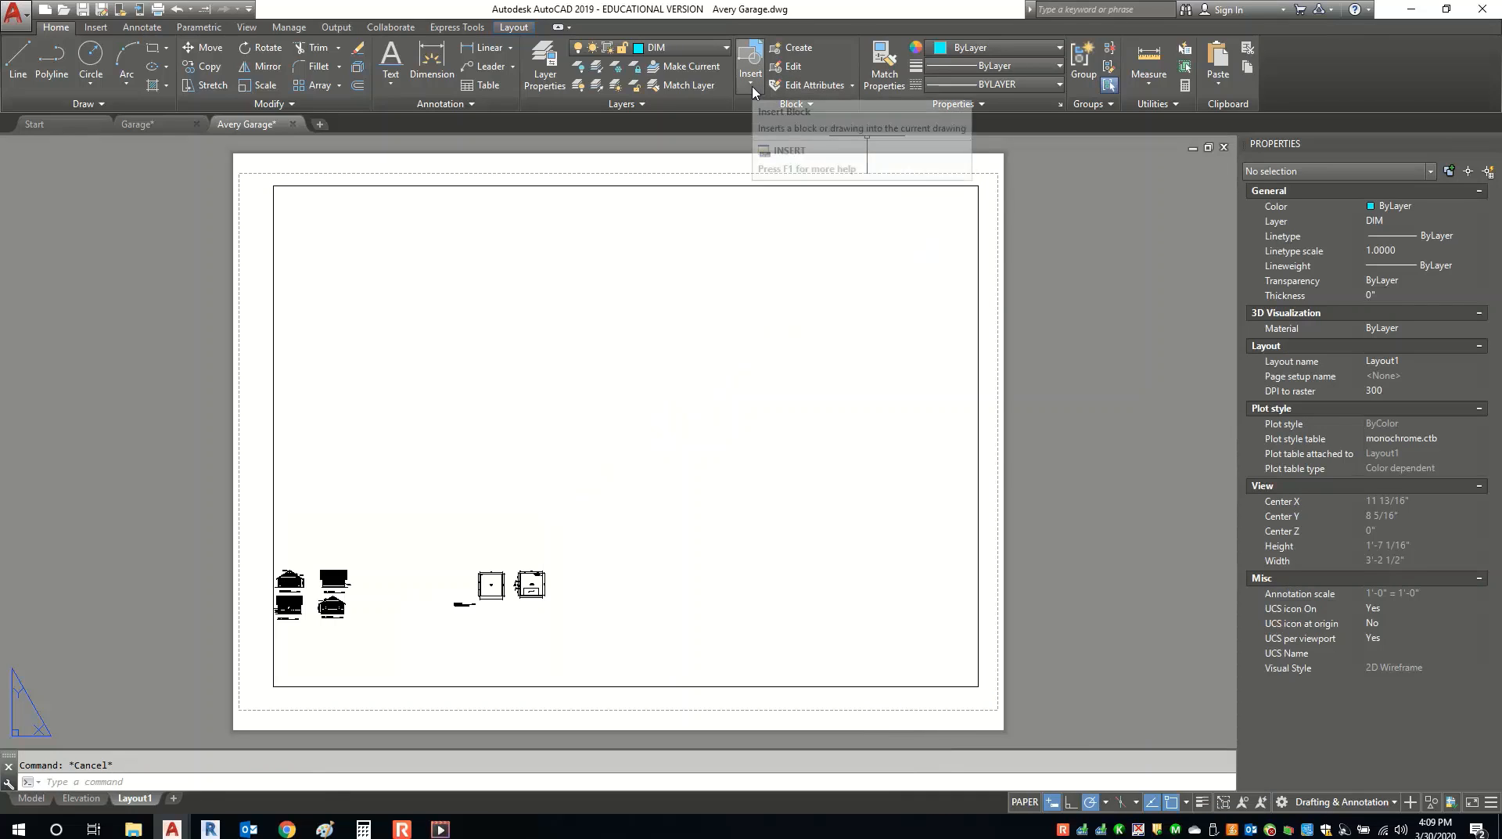
Insert the 'layout' title block with border and logo onto the Layout1 sheet.
{"action": "left_click", "coordinate": [752, 87]}
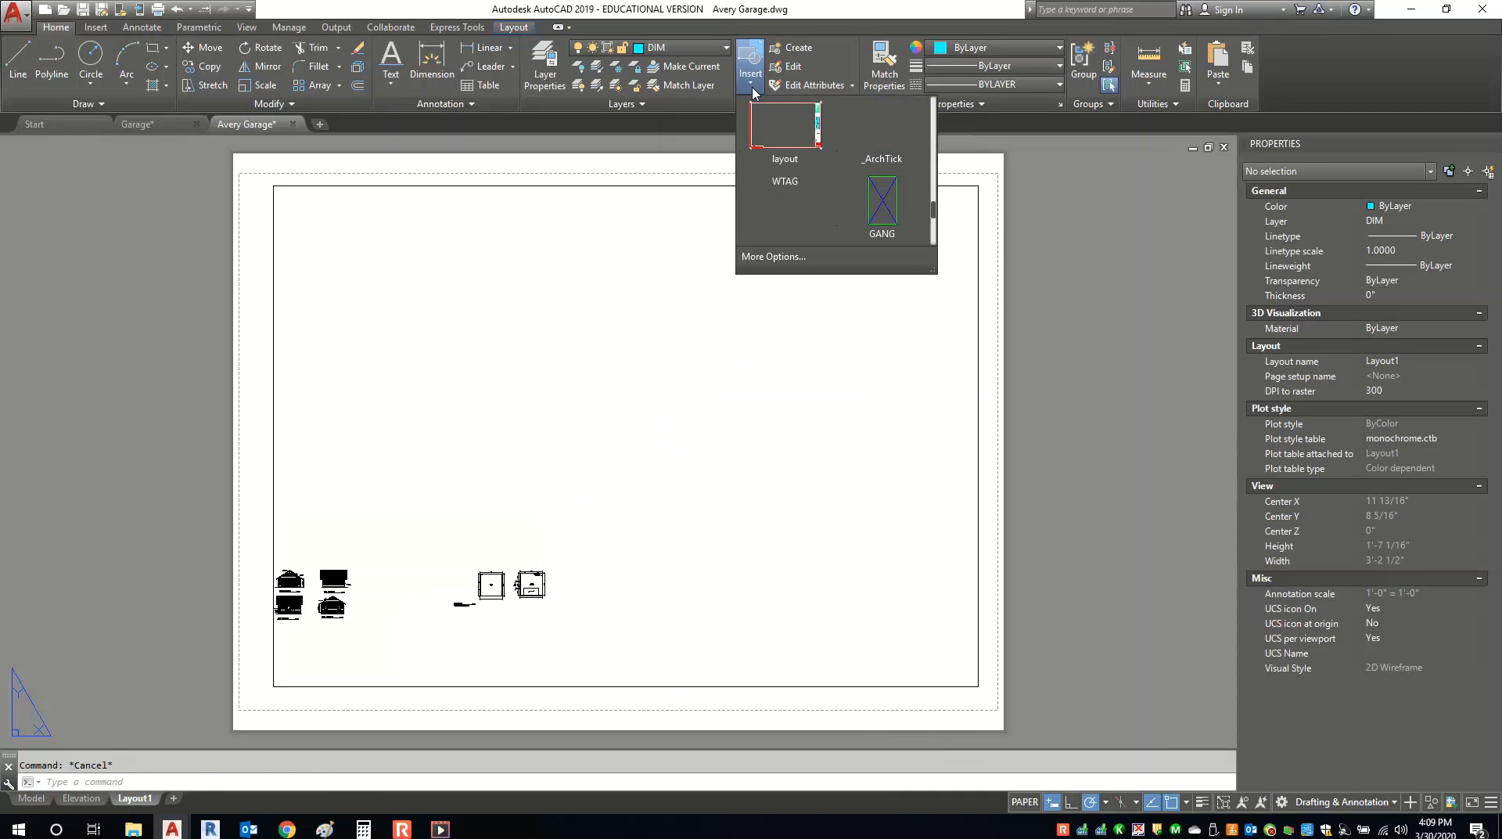
{"action": "left_click", "coordinate": [783, 150]}
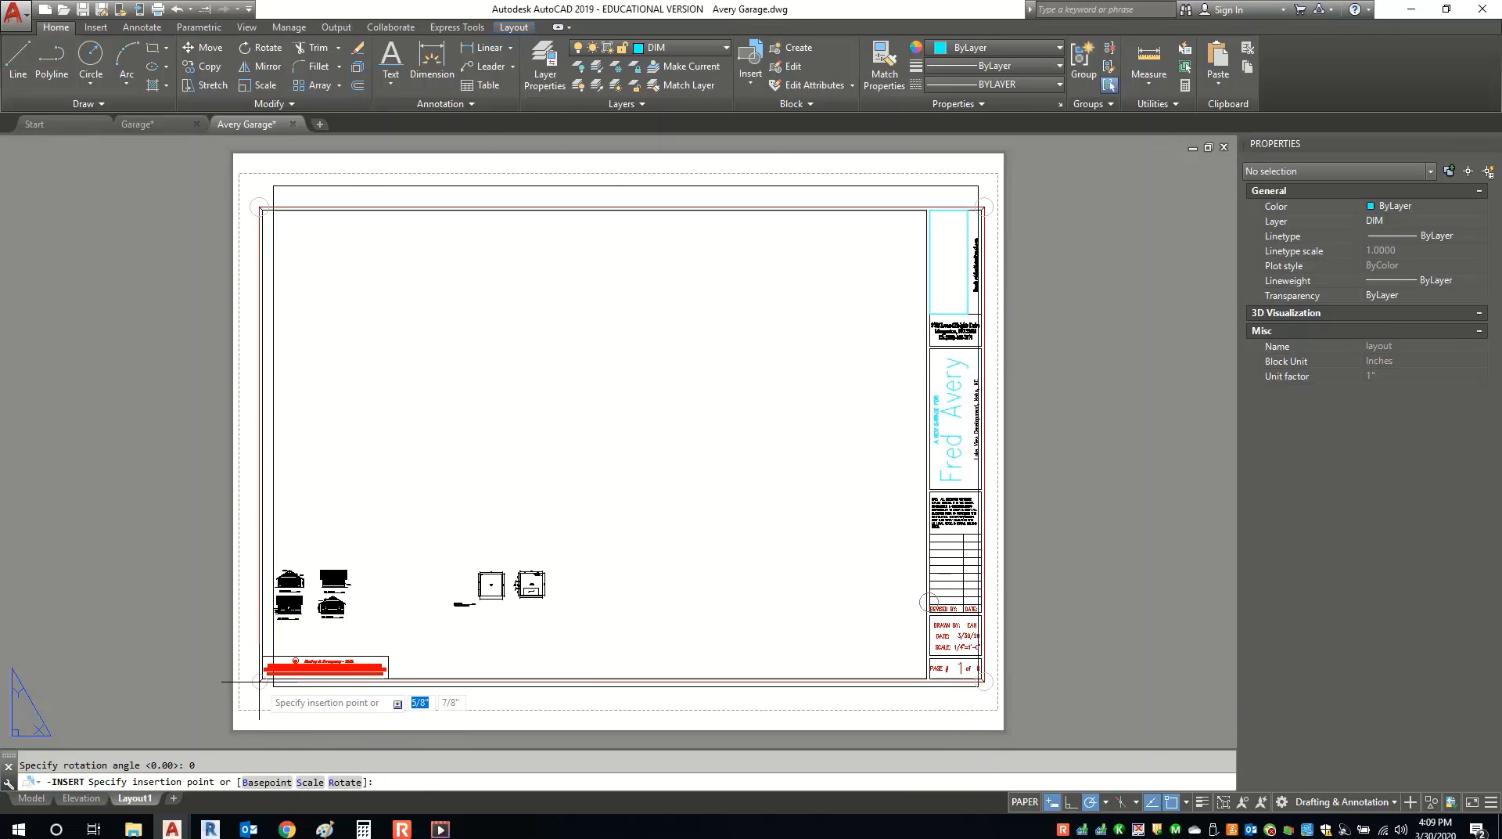
{"action": "left_click", "coordinate": [260, 680]}
{"action": "key", "text": "Escape"}
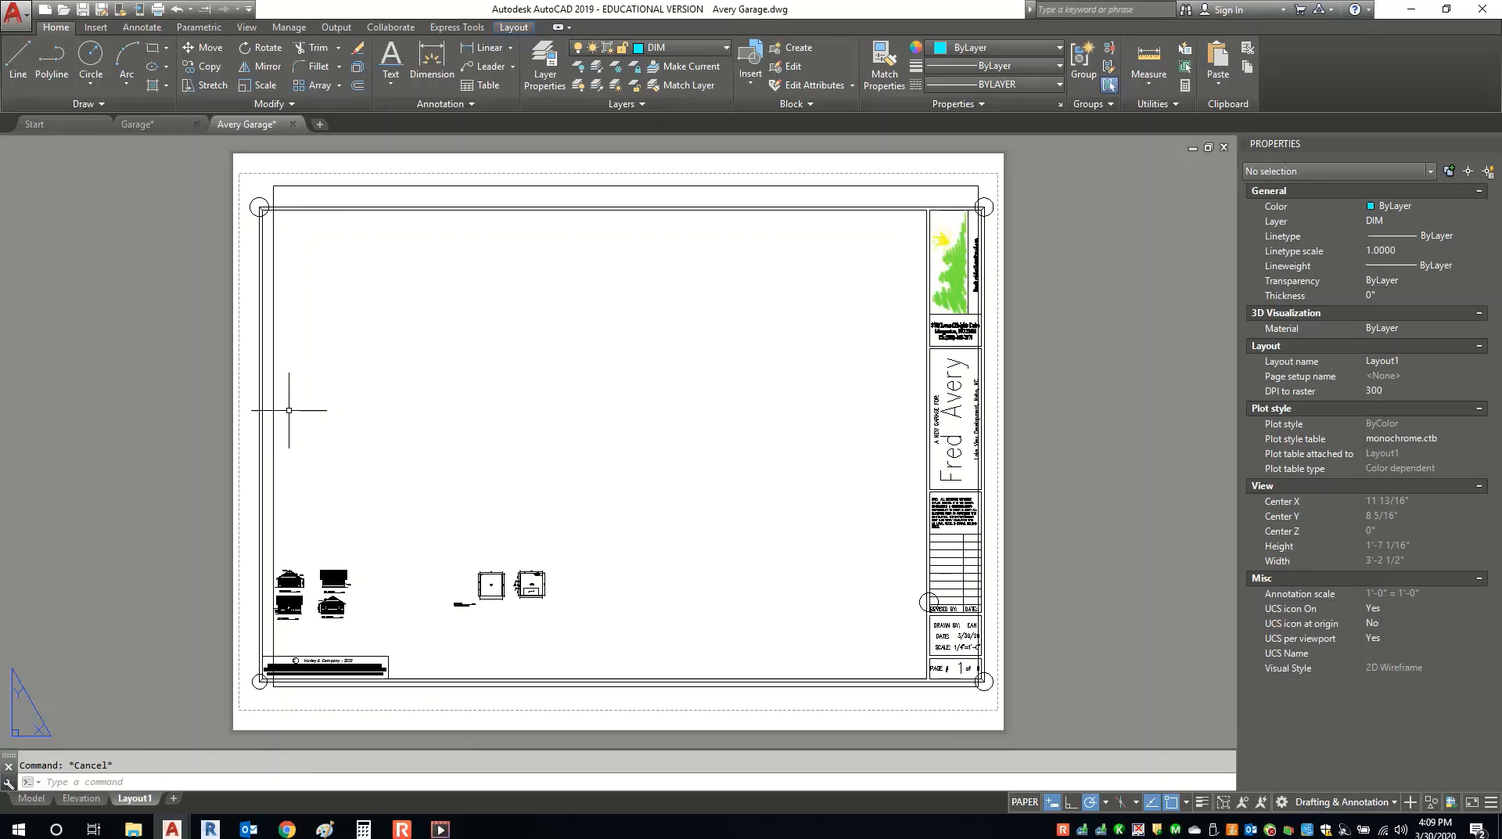
{"action": "left_click", "coordinate": [277, 416]}
Resize the viewport's lower-left, top and right edges to the title block's inner border.
{"action": "left_click", "coordinate": [258, 413]}
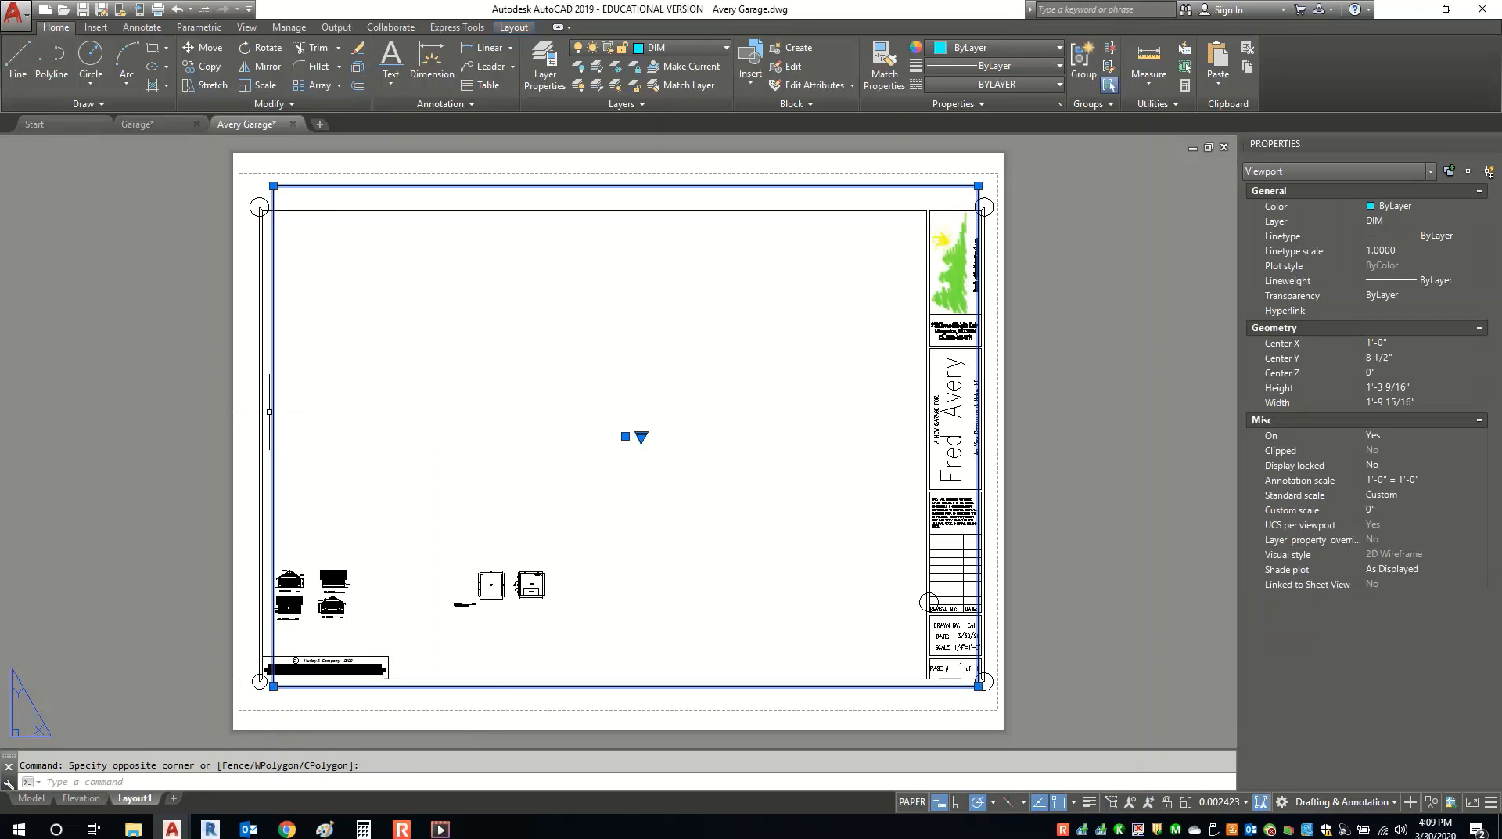
{"action": "scroll", "coordinate": [260, 696], "scroll_direction": "up", "scroll_amount": 5}
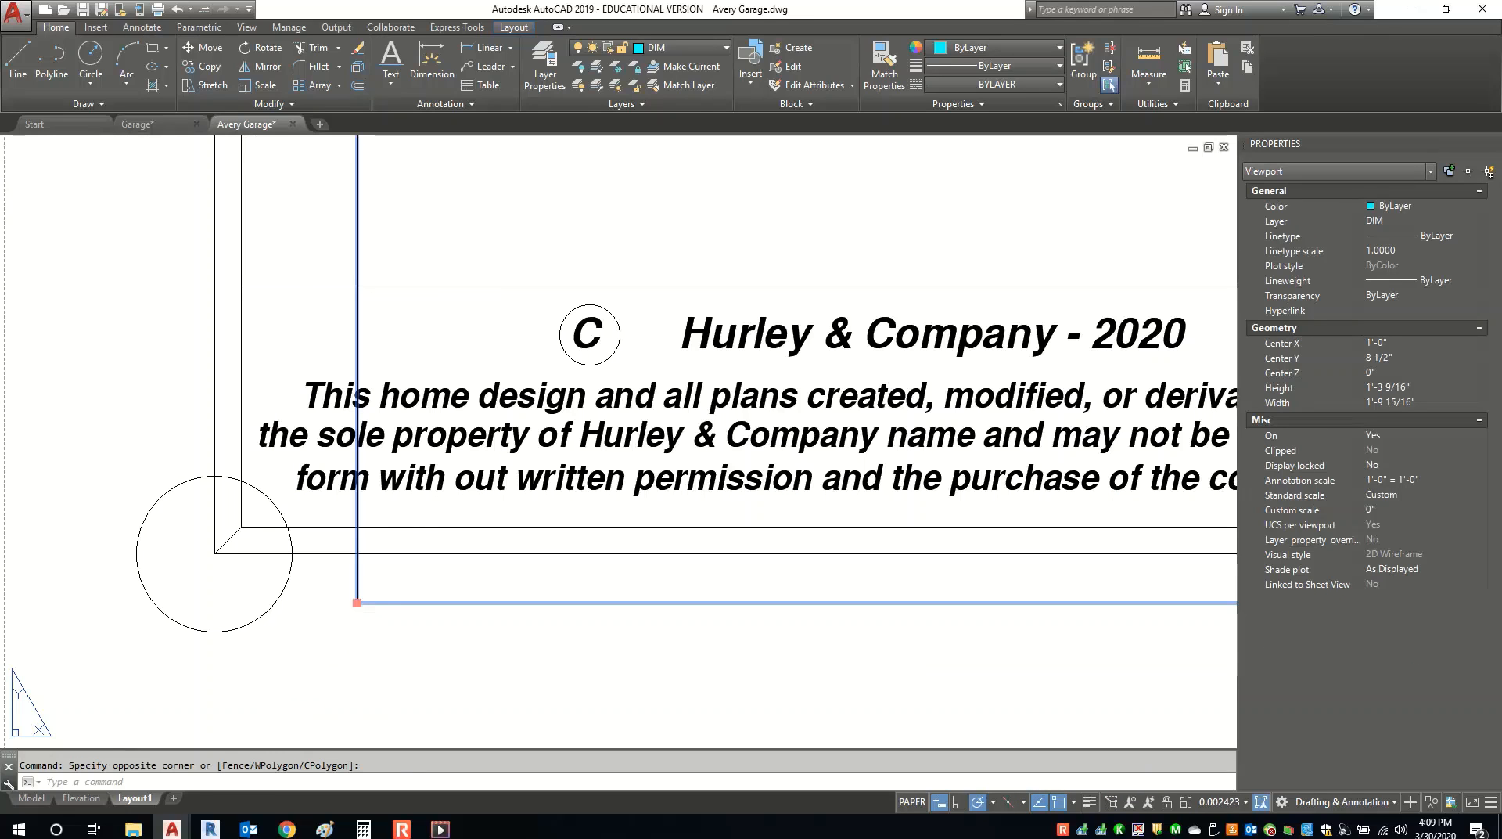
{"action": "left_click", "coordinate": [273, 686]}
{"action": "left_click", "coordinate": [241, 526]}
{"action": "scroll", "coordinate": [314, 664], "scroll_direction": "down", "scroll_amount": 8}
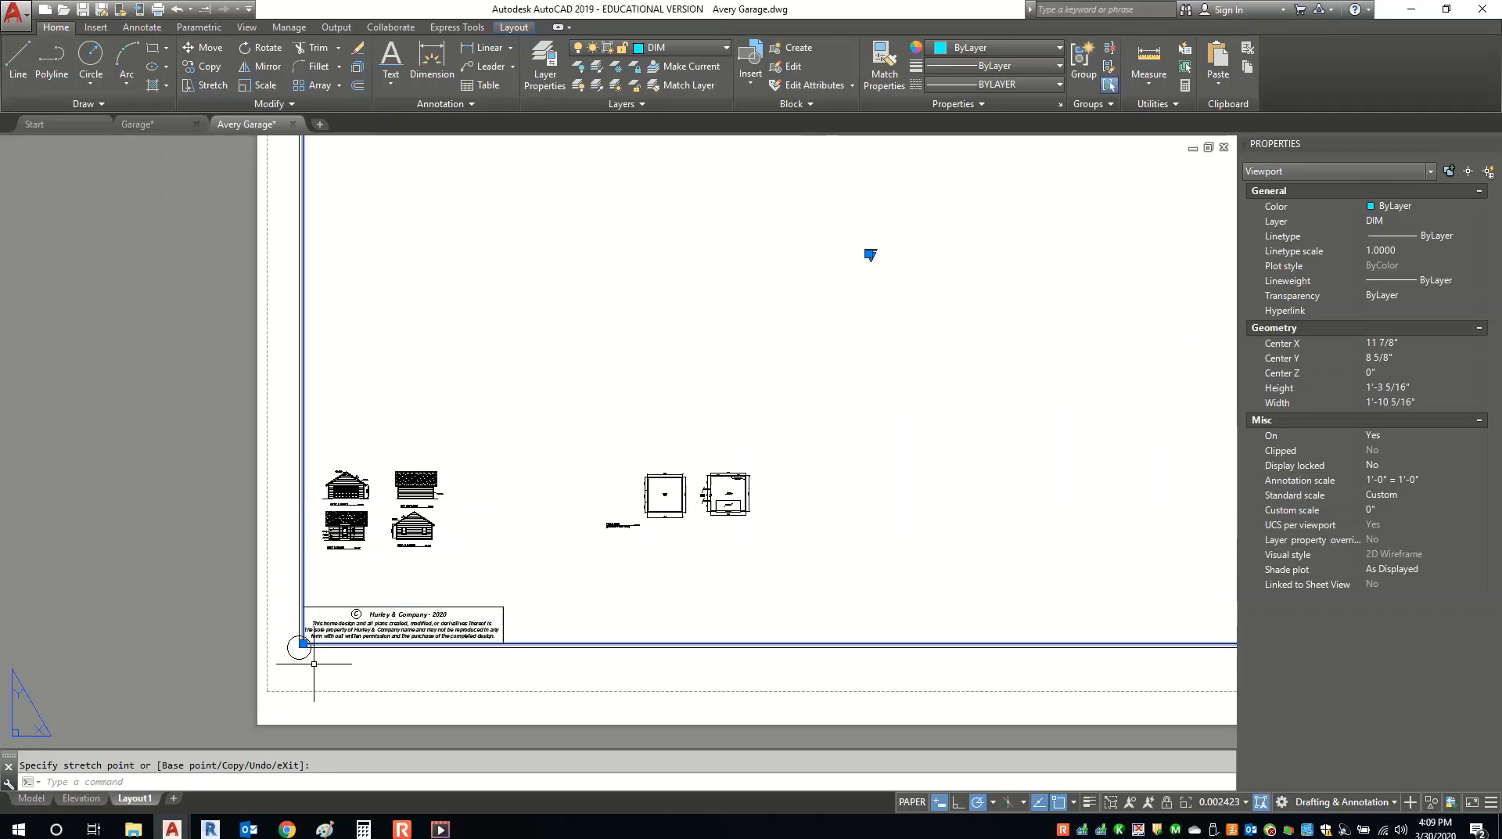
{"action": "scroll", "coordinate": [353, 443], "scroll_direction": "down", "scroll_amount": 3}
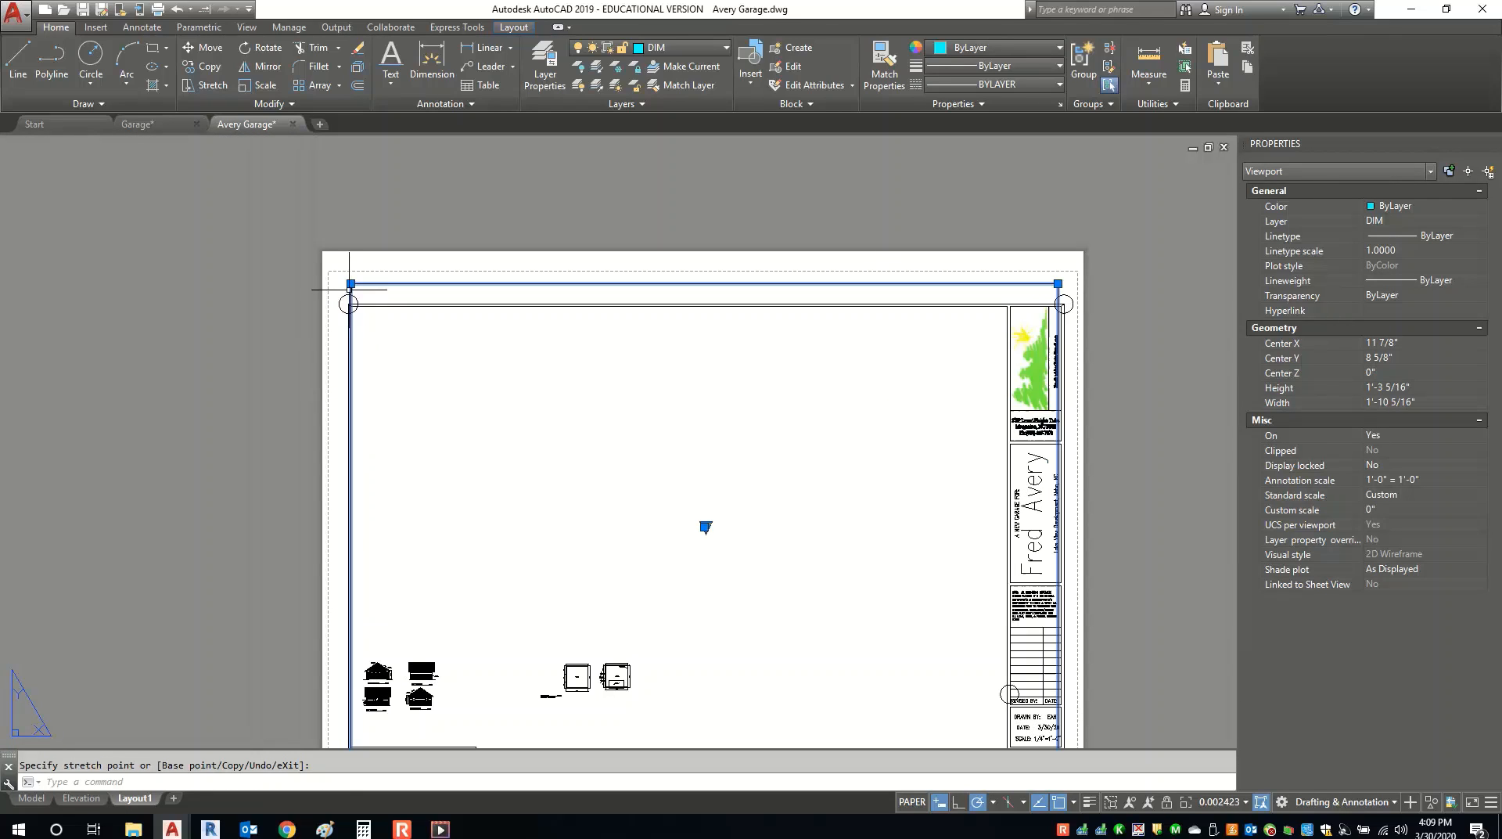
{"action": "left_click", "coordinate": [350, 283]}
{"action": "scroll", "coordinate": [352, 294], "scroll_direction": "up", "scroll_amount": 5}
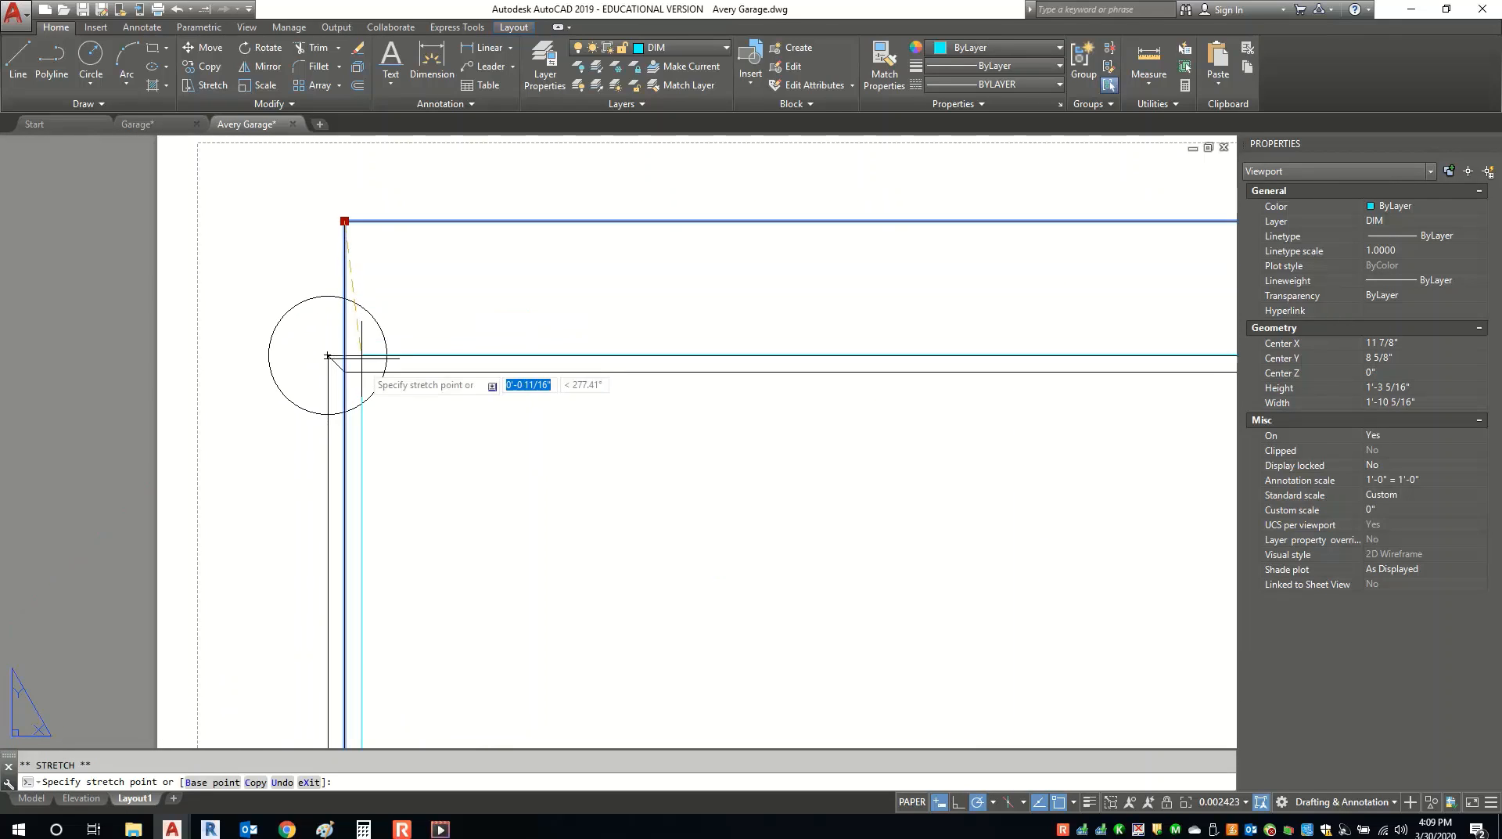
{"action": "left_click", "coordinate": [344, 370]}
{"action": "scroll", "coordinate": [344, 371], "scroll_direction": "down", "scroll_amount": 6}
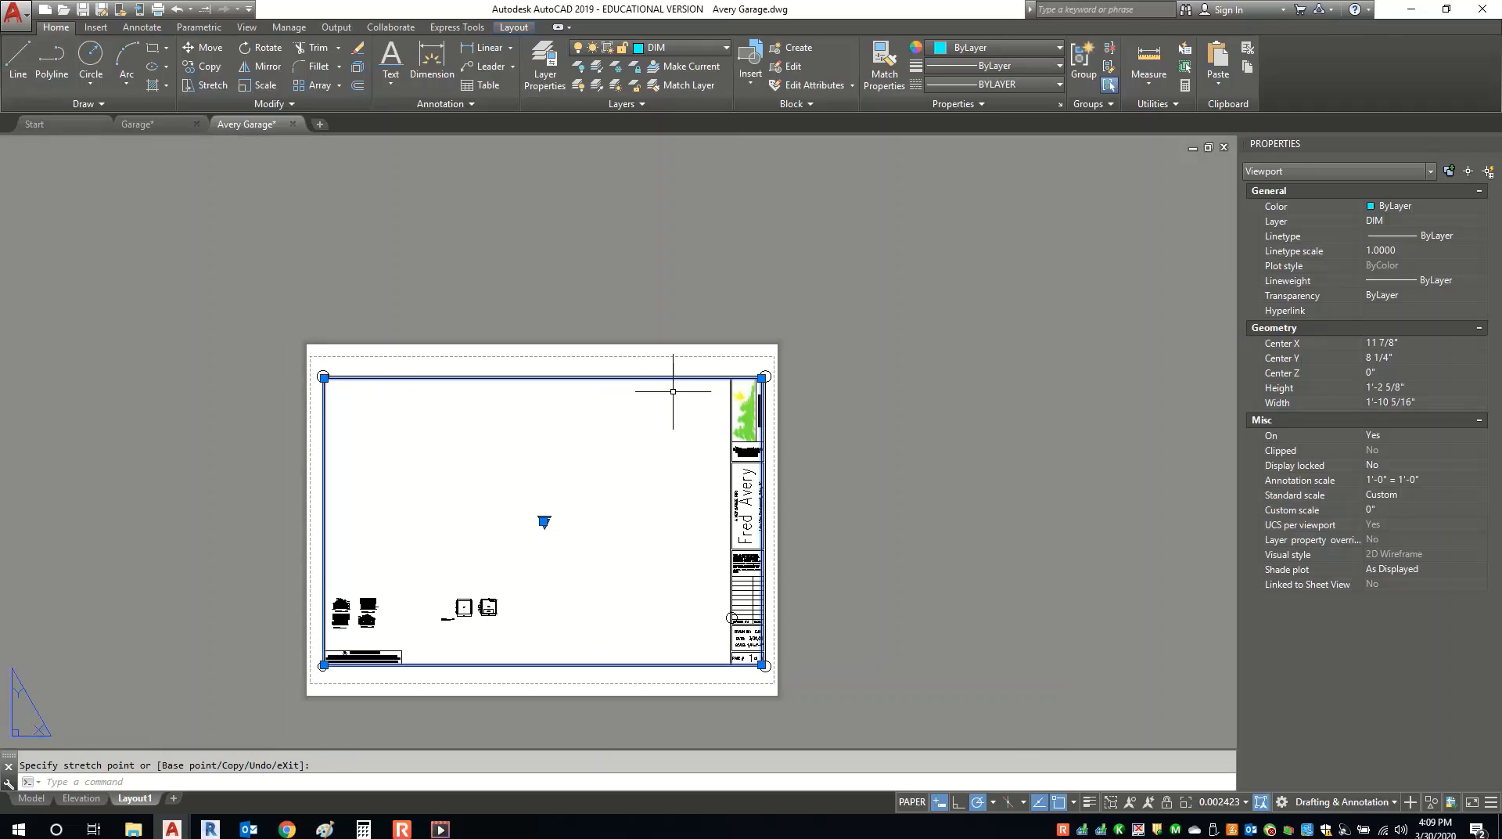
{"action": "scroll", "coordinate": [751, 369], "scroll_direction": "up", "scroll_amount": 4}
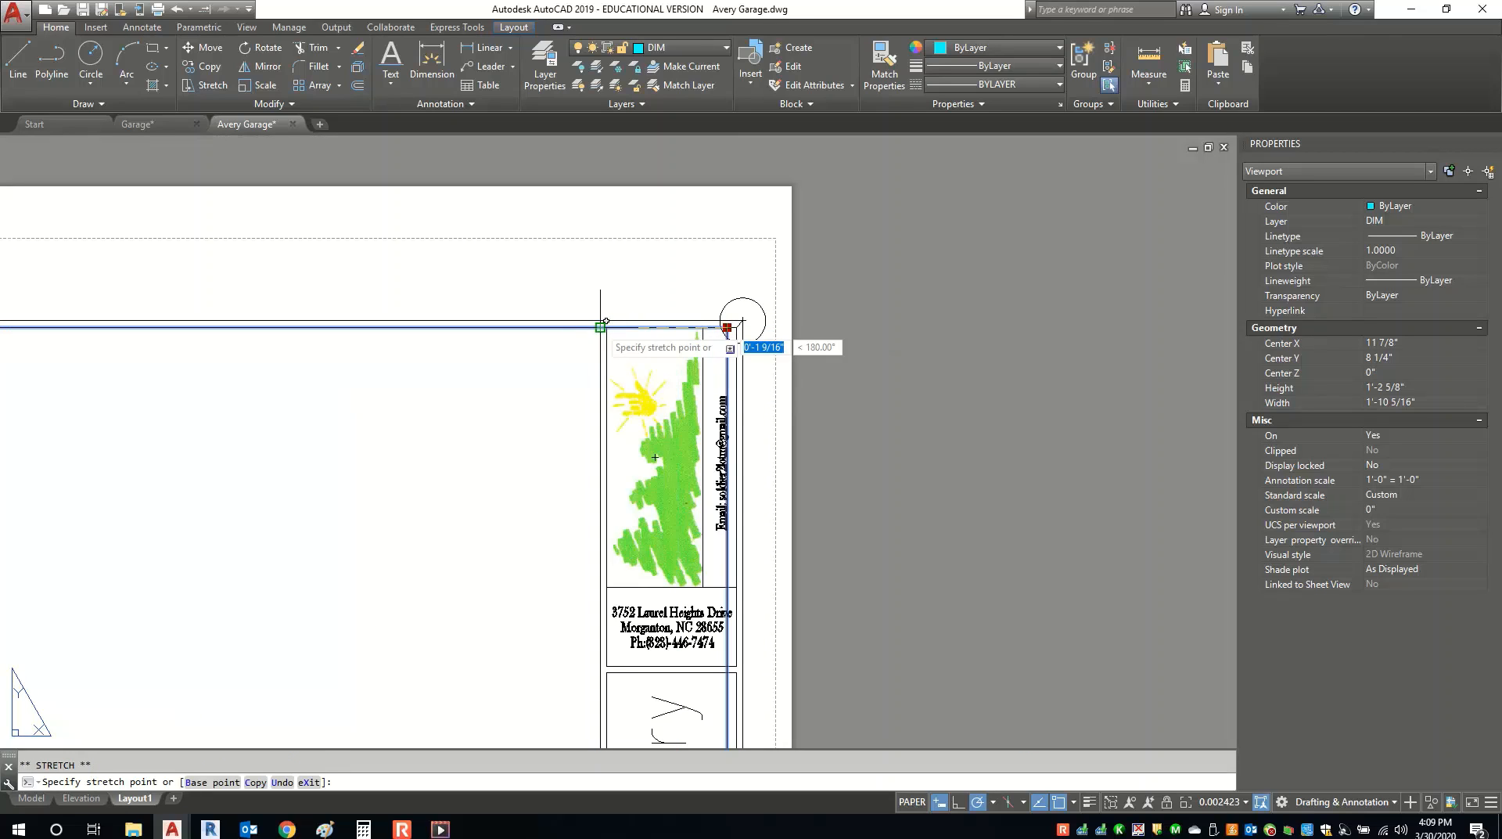
{"action": "left_click", "coordinate": [600, 327]}
{"action": "scroll", "coordinate": [467, 556], "scroll_direction": "down", "scroll_amount": 5}
{"action": "scroll", "coordinate": [468, 555], "scroll_direction": "up", "scroll_amount": 8}
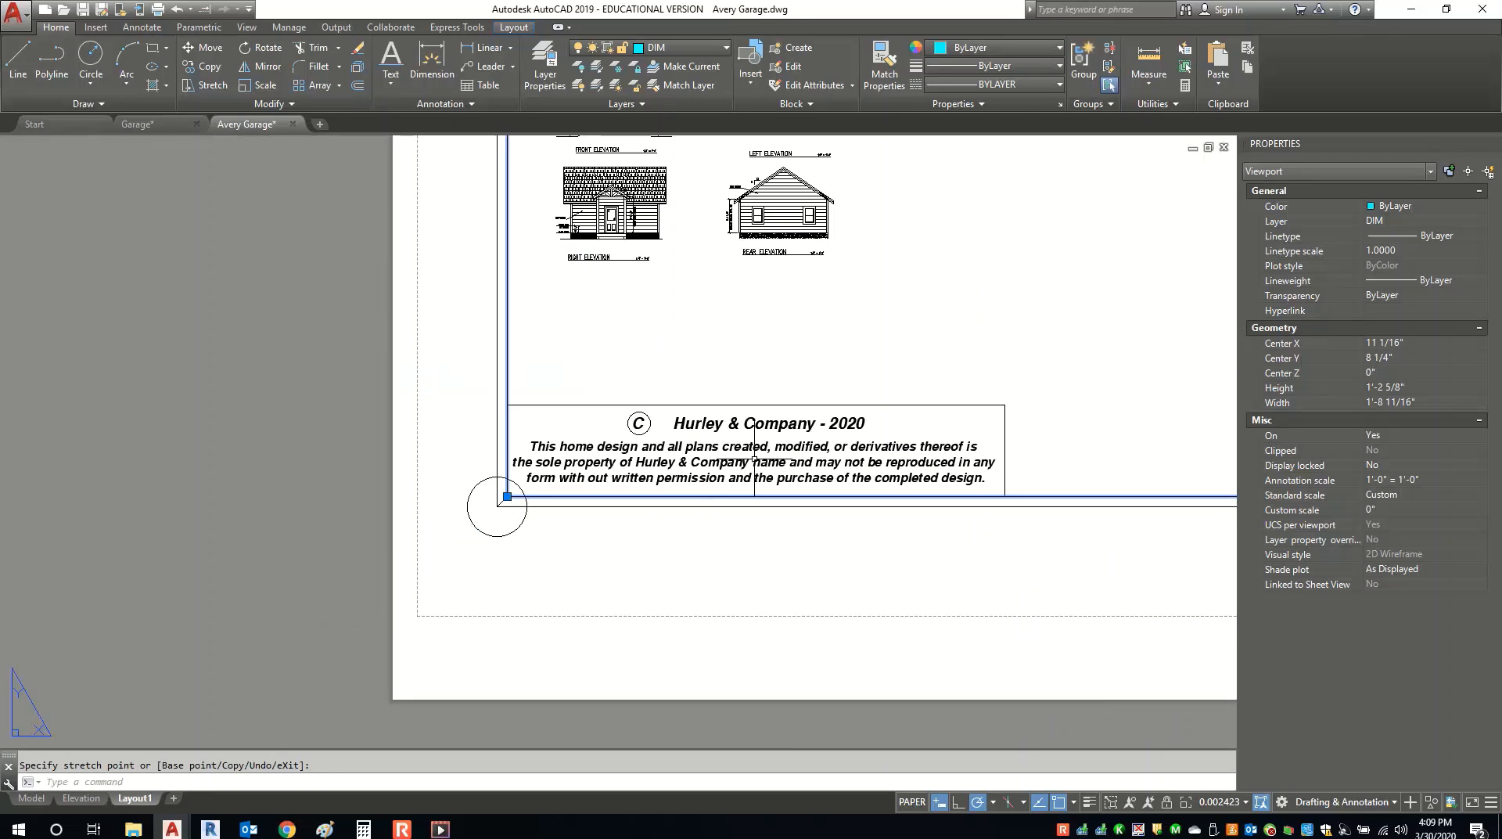
Inside the viewport, shift the elevations lower and zoom out, then return to paper space.
{"action": "left_click", "coordinate": [911, 803]}
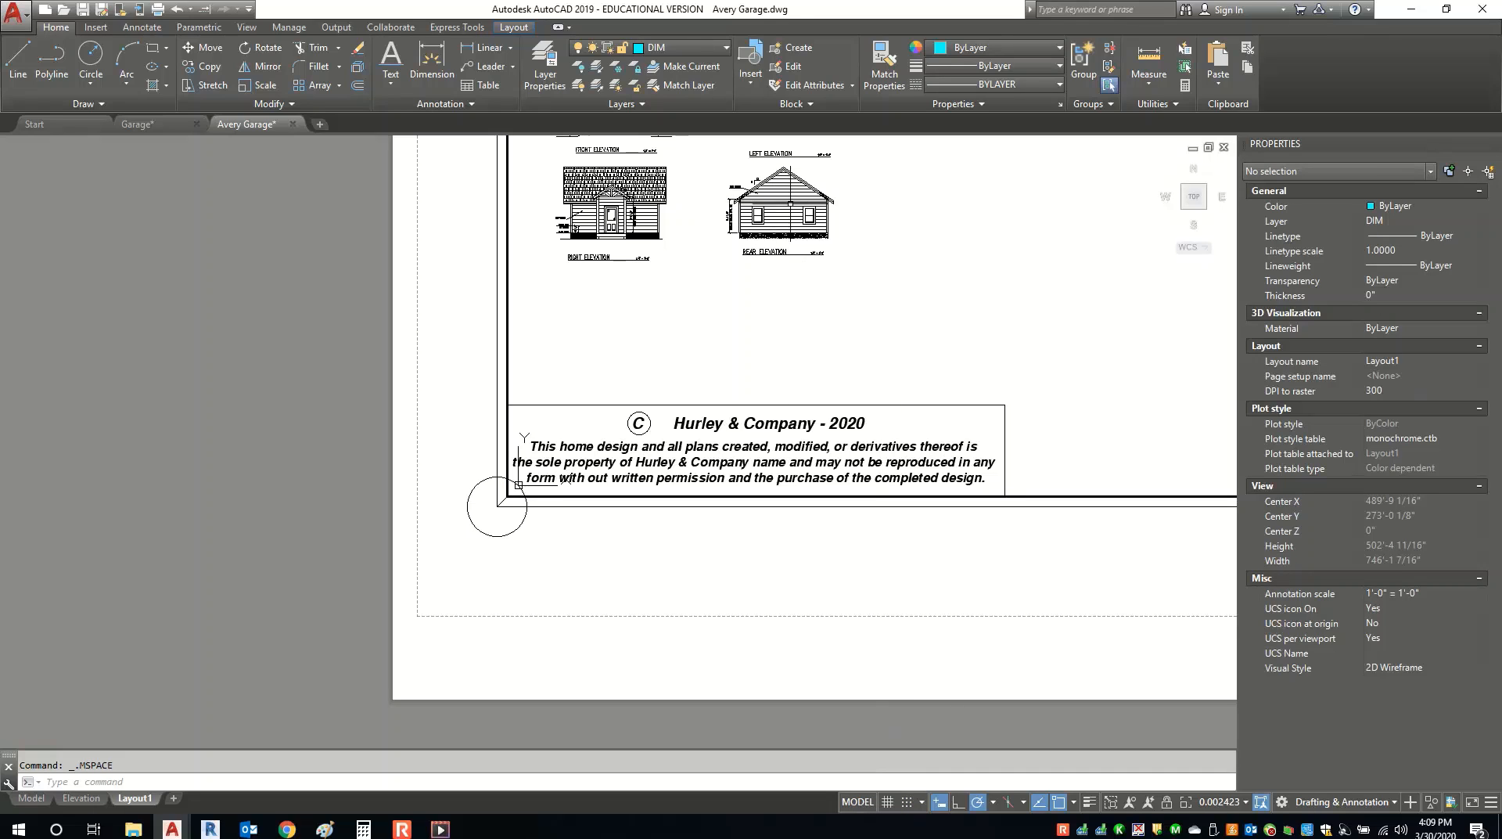
{"action": "middle_click_drag", "start_coordinate": [795, 202], "coordinate": [910, 333]}
{"action": "scroll", "coordinate": [900, 291], "scroll_direction": "down", "scroll_amount": 2}
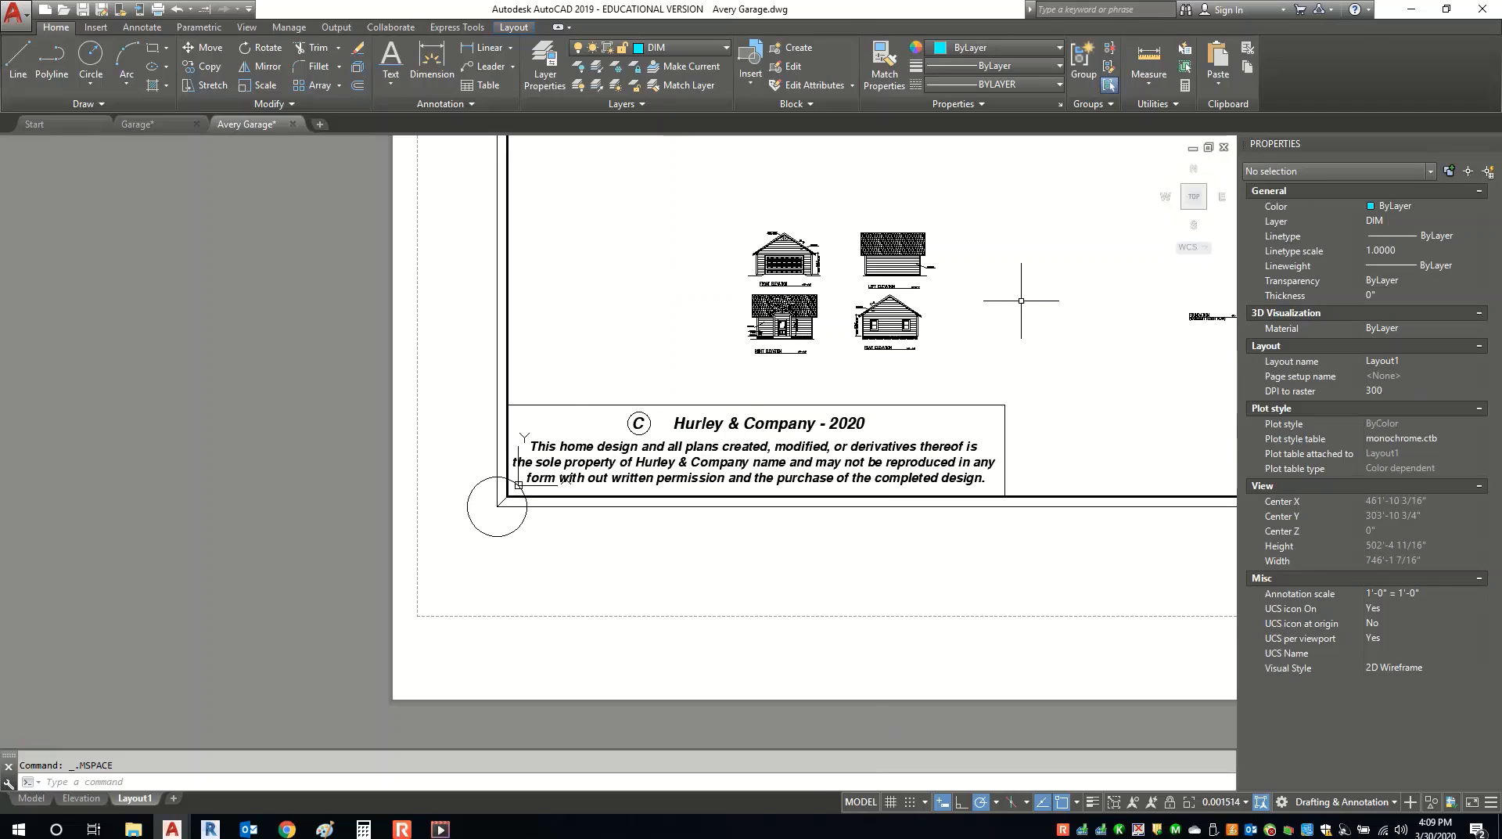
{"action": "left_click", "coordinate": [847, 805]}
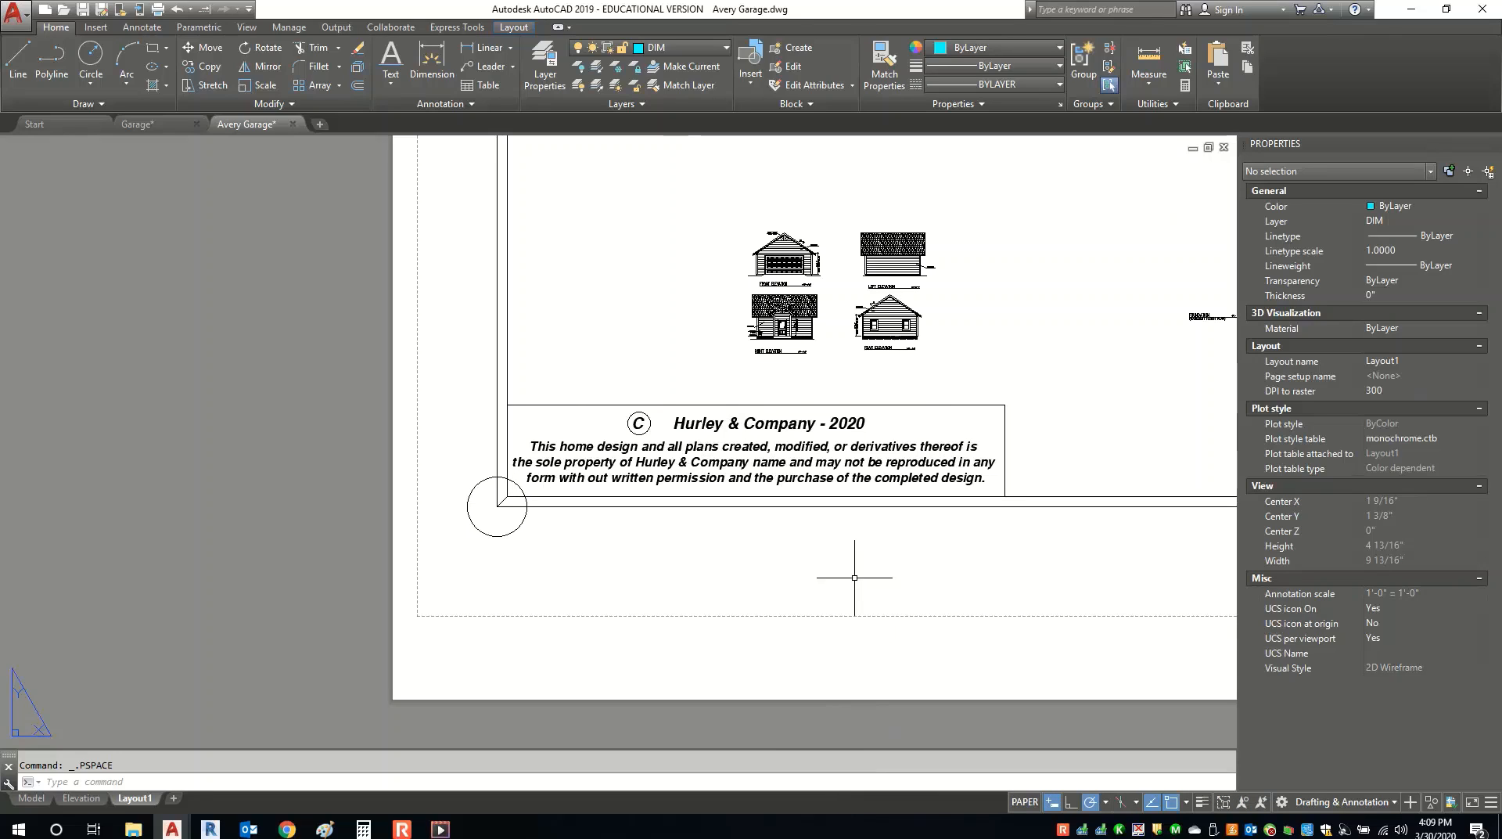
{"action": "scroll", "coordinate": [851, 578], "scroll_direction": "down", "scroll_amount": 3}
{"action": "middle_click_drag", "start_coordinate": [759, 387], "coordinate": [567, 429]}
Delete the title block, start and cancel a polygonal viewport, then undo the deletion.
{"action": "left_click", "coordinate": [560, 416]}
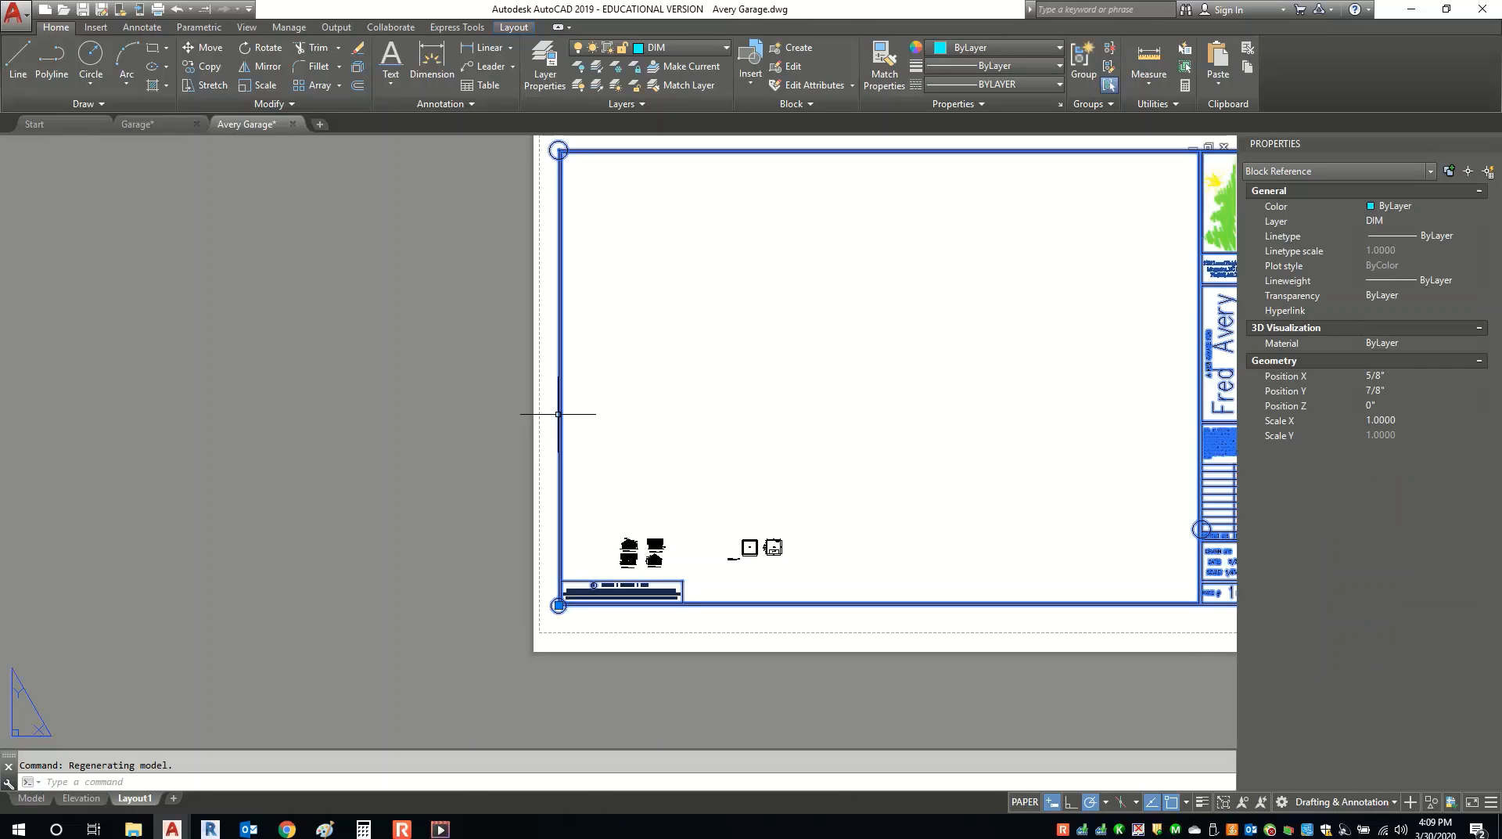
{"action": "key", "text": "Delete"}
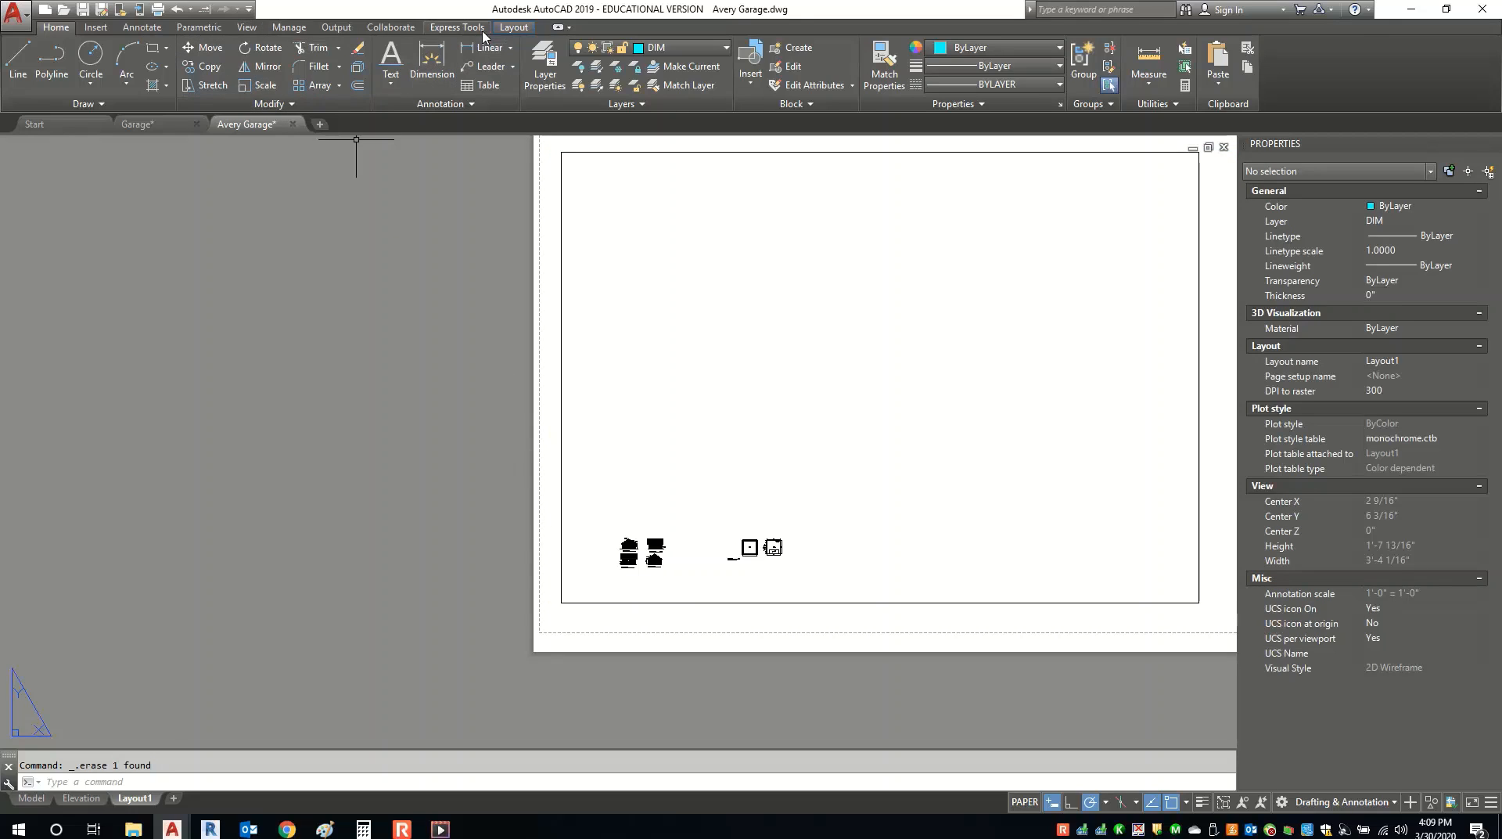
{"action": "left_click", "coordinate": [519, 28]}
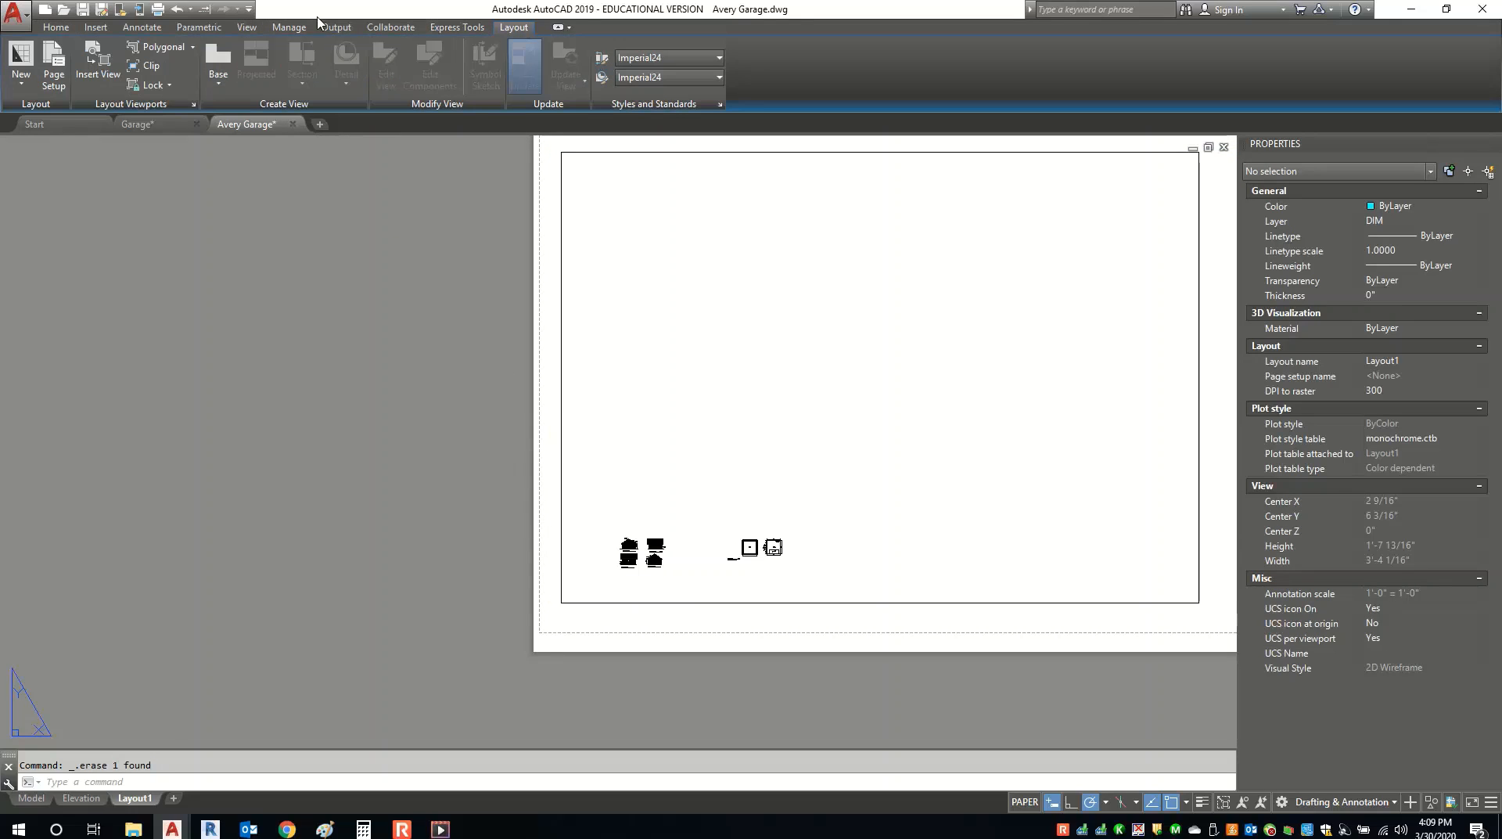
{"action": "left_click", "coordinate": [149, 50]}
{"action": "middle_click_drag", "start_coordinate": [565, 196], "coordinate": [490, 257]}
{"action": "key", "text": "Escape"}
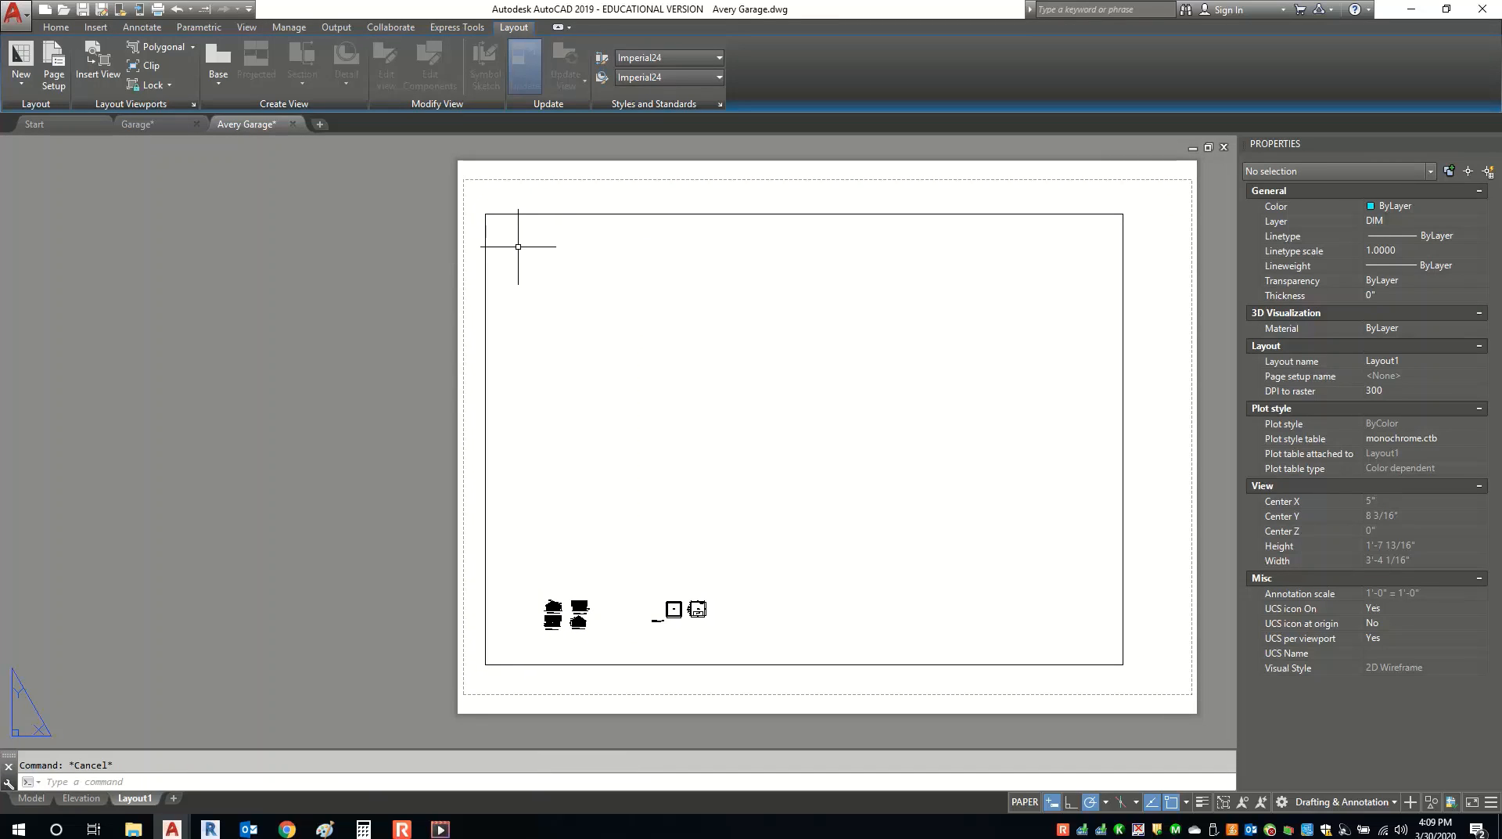
{"action": "key", "text": "ctrl+z"}
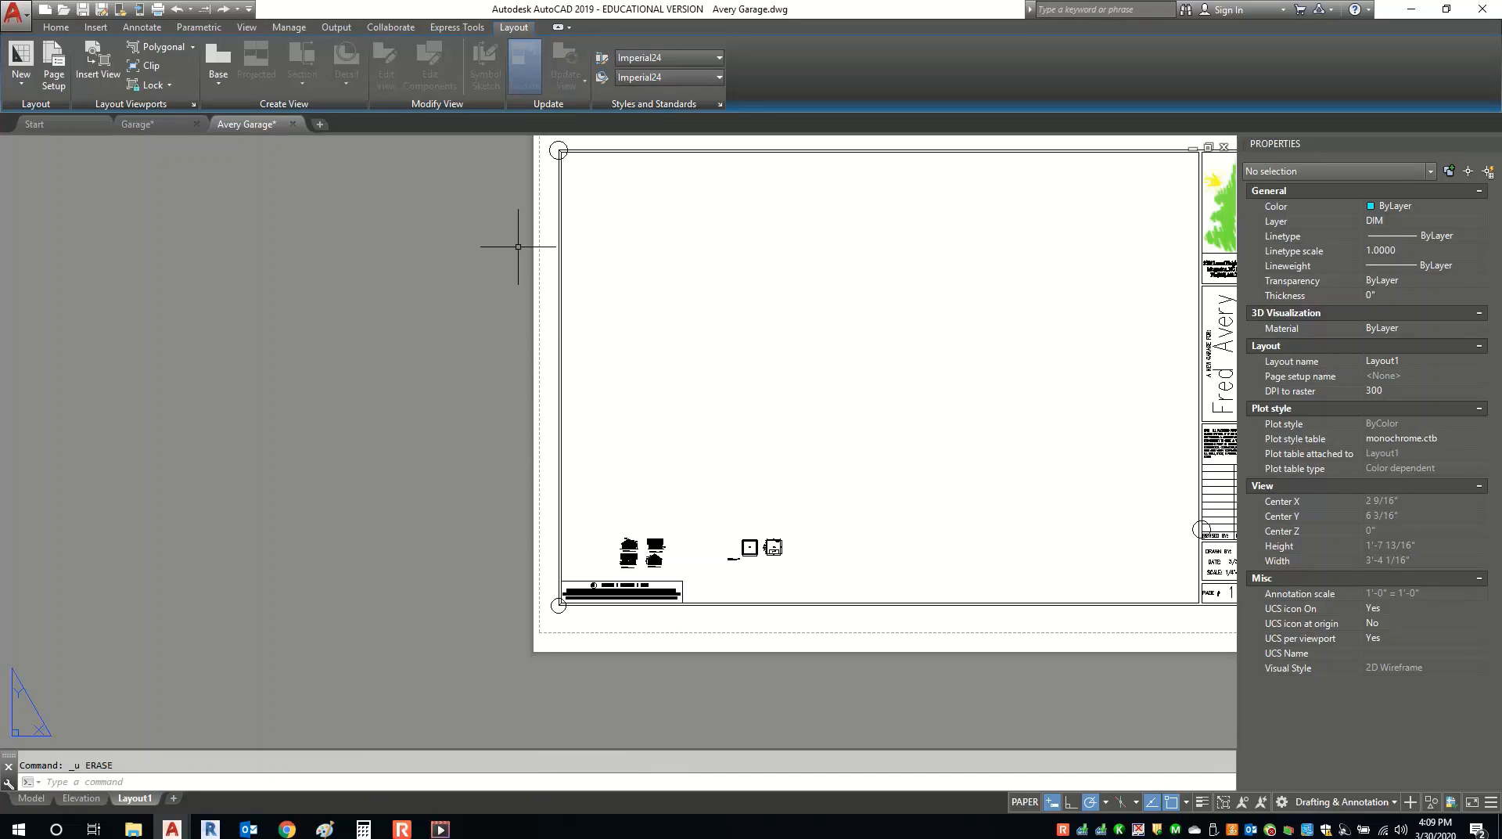
Move the title block higher on the sheet.
{"action": "left_click", "coordinate": [562, 547]}
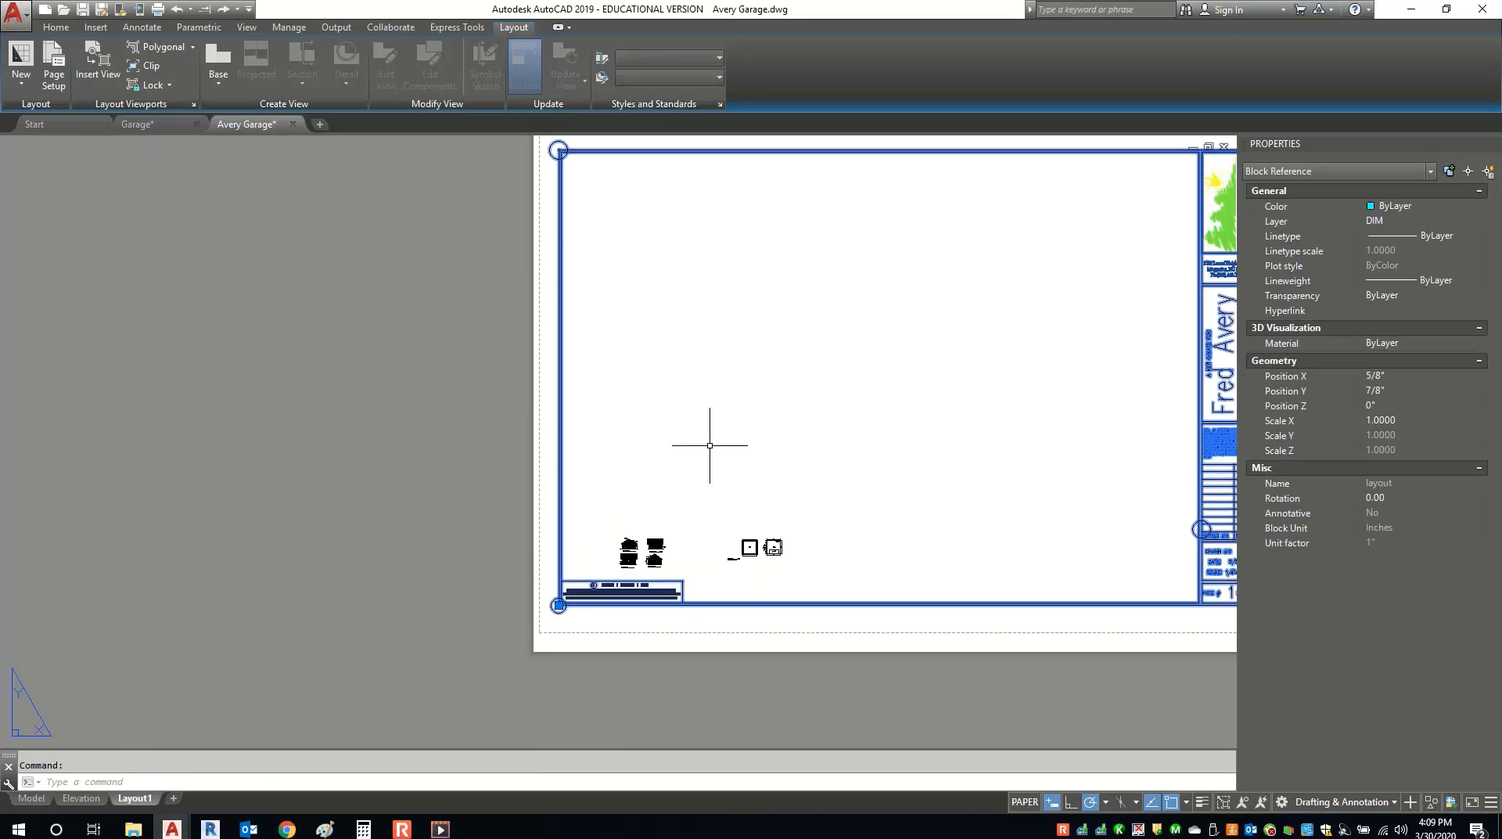
{"action": "middle_click_drag", "start_coordinate": [709, 446], "coordinate": [627, 506]}
{"action": "right_click", "coordinate": [592, 335]}
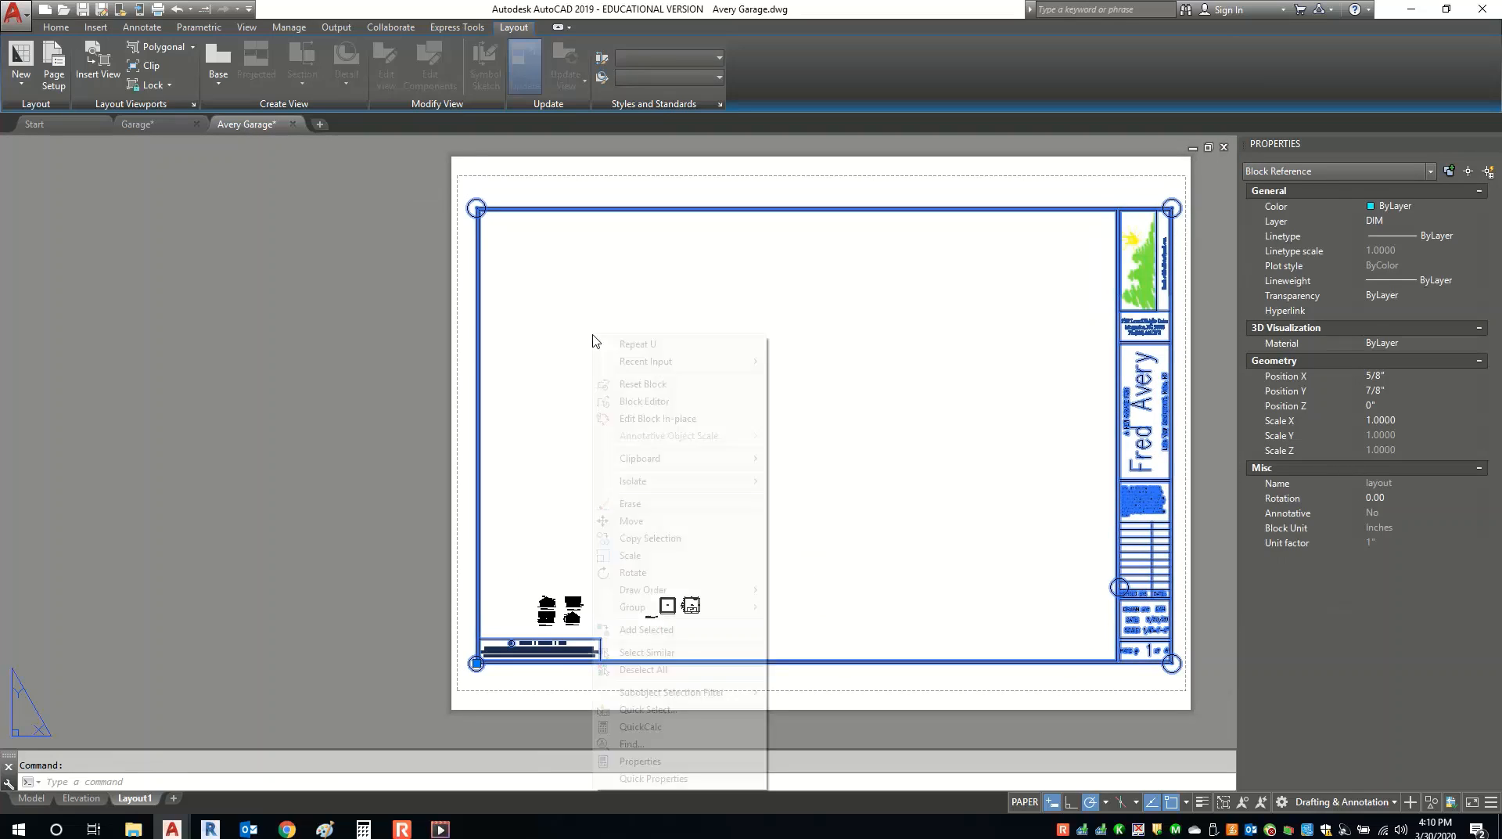
{"action": "left_click", "coordinate": [645, 519]}
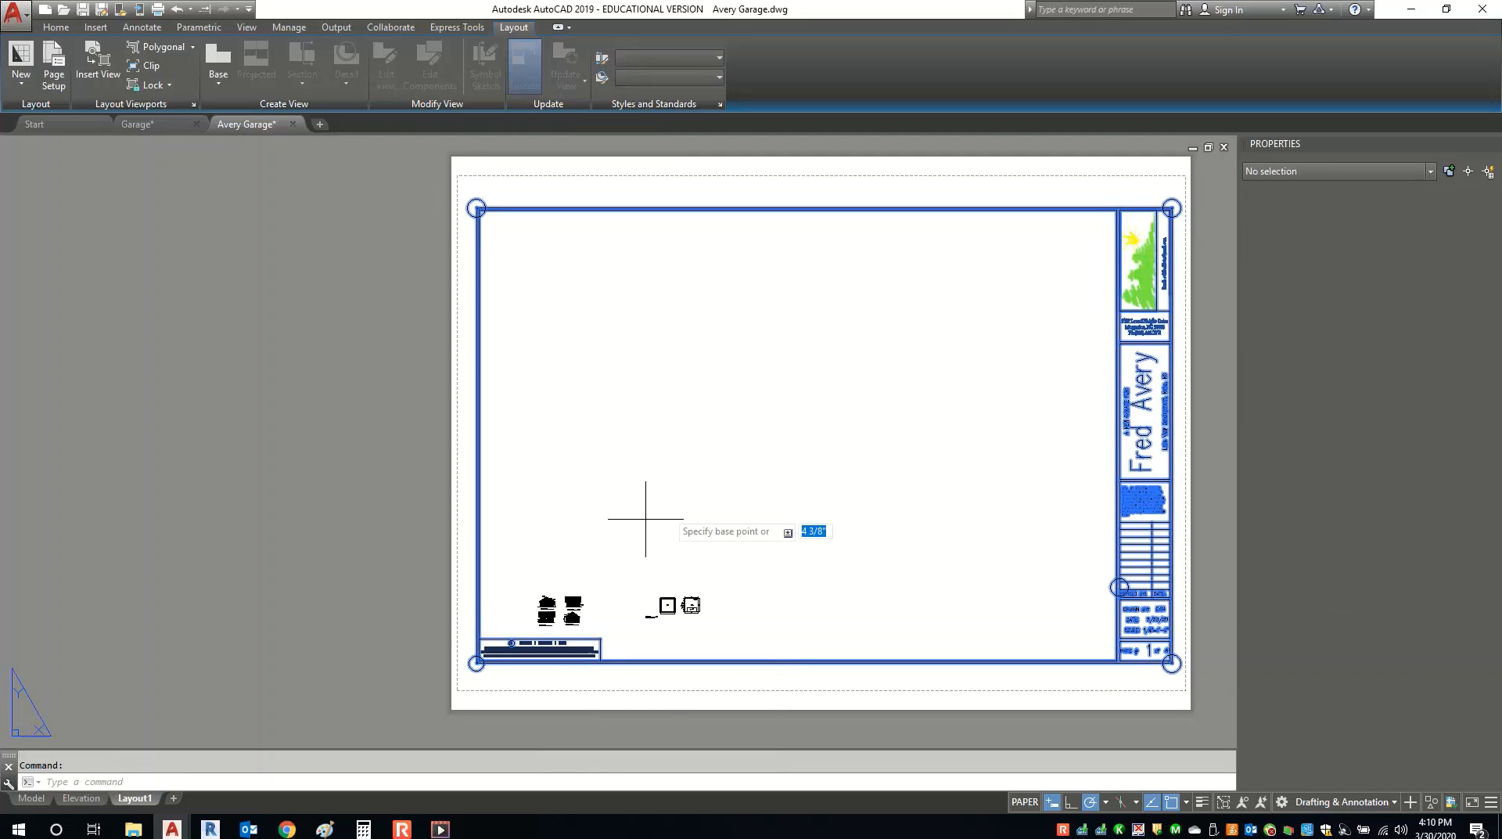
{"action": "left_click", "coordinate": [670, 470]}
{"action": "left_click", "coordinate": [608, 210]}
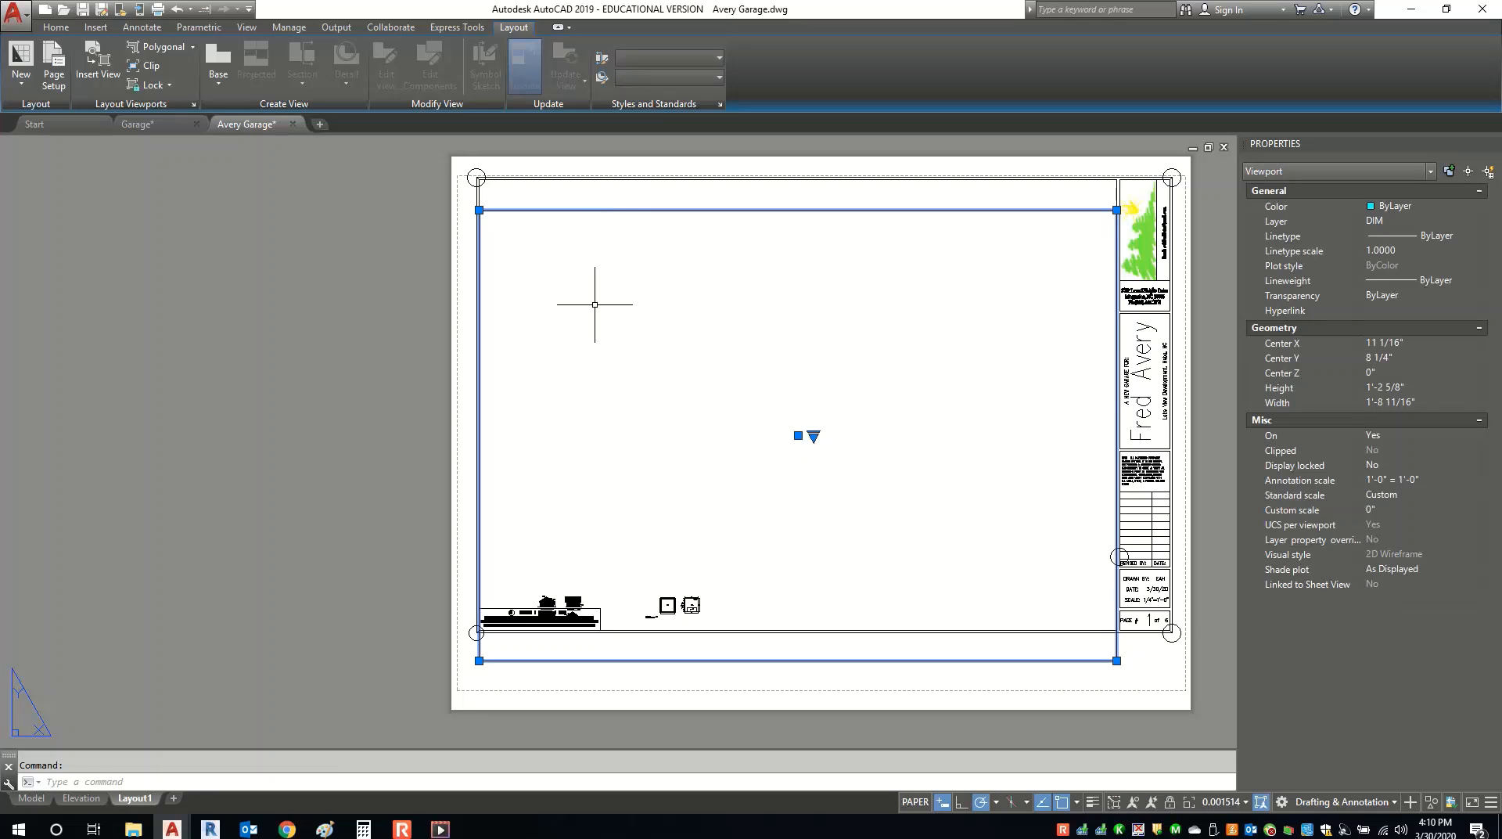
Erase the elevations viewport and move the title block slightly lower to its final position.
{"action": "key", "text": "Delete"}
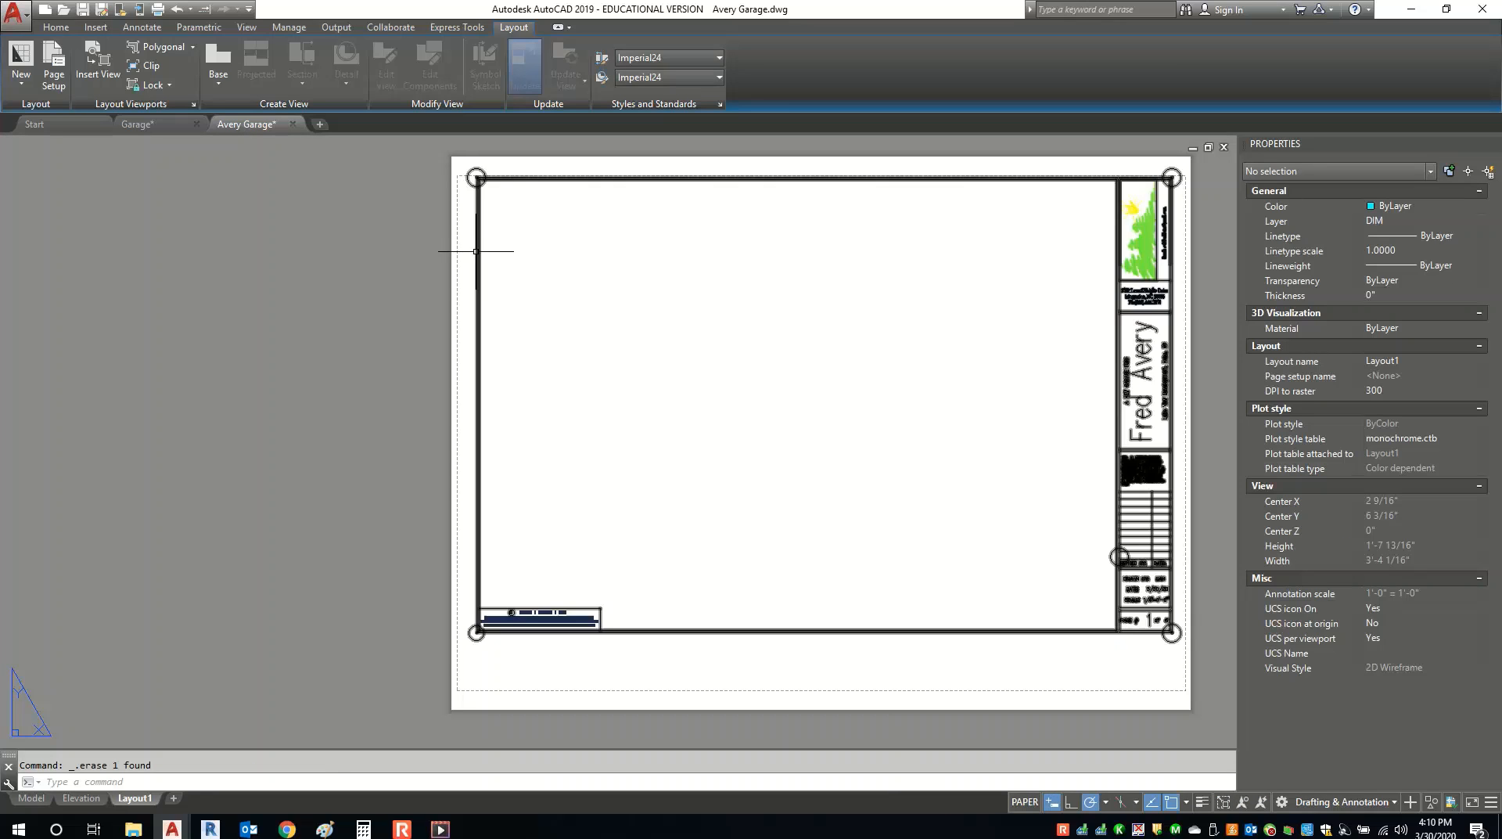
{"action": "left_click", "coordinate": [479, 245]}
{"action": "right_click", "coordinate": [602, 288]}
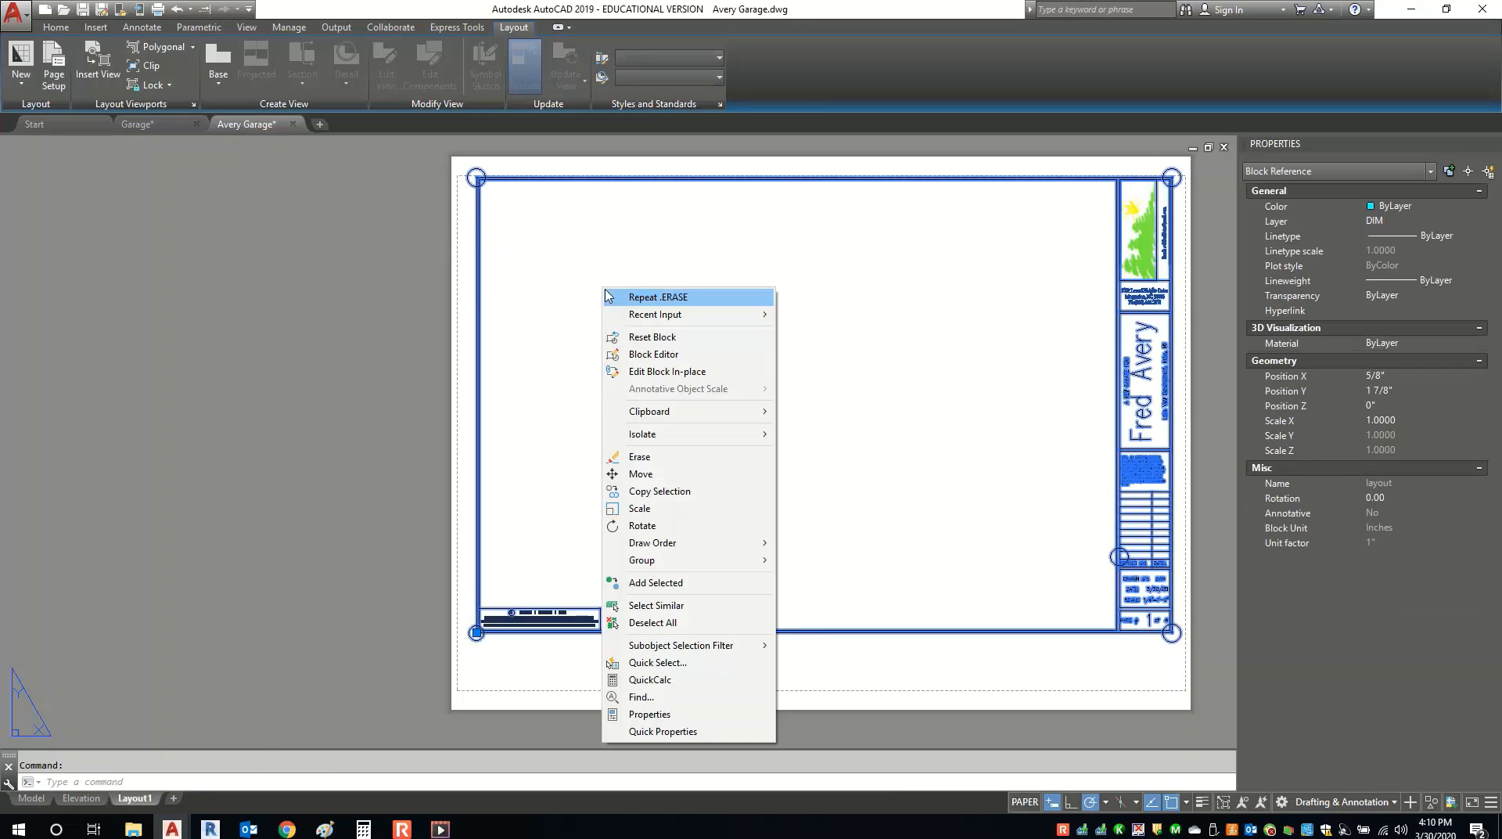
{"action": "left_click", "coordinate": [638, 473]}
{"action": "left_click", "coordinate": [643, 358]}
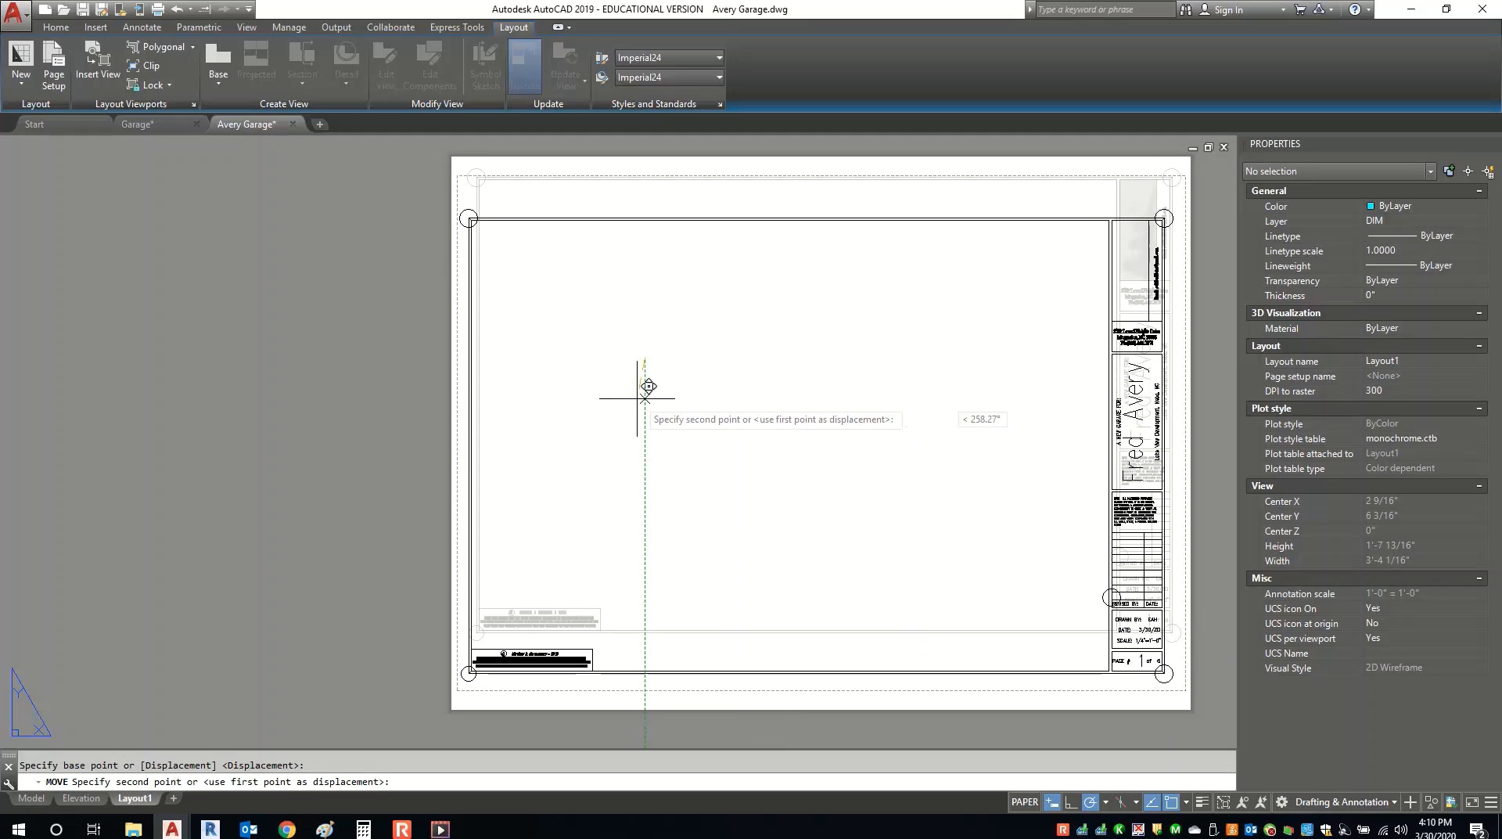
{"action": "left_click", "coordinate": [637, 386]}
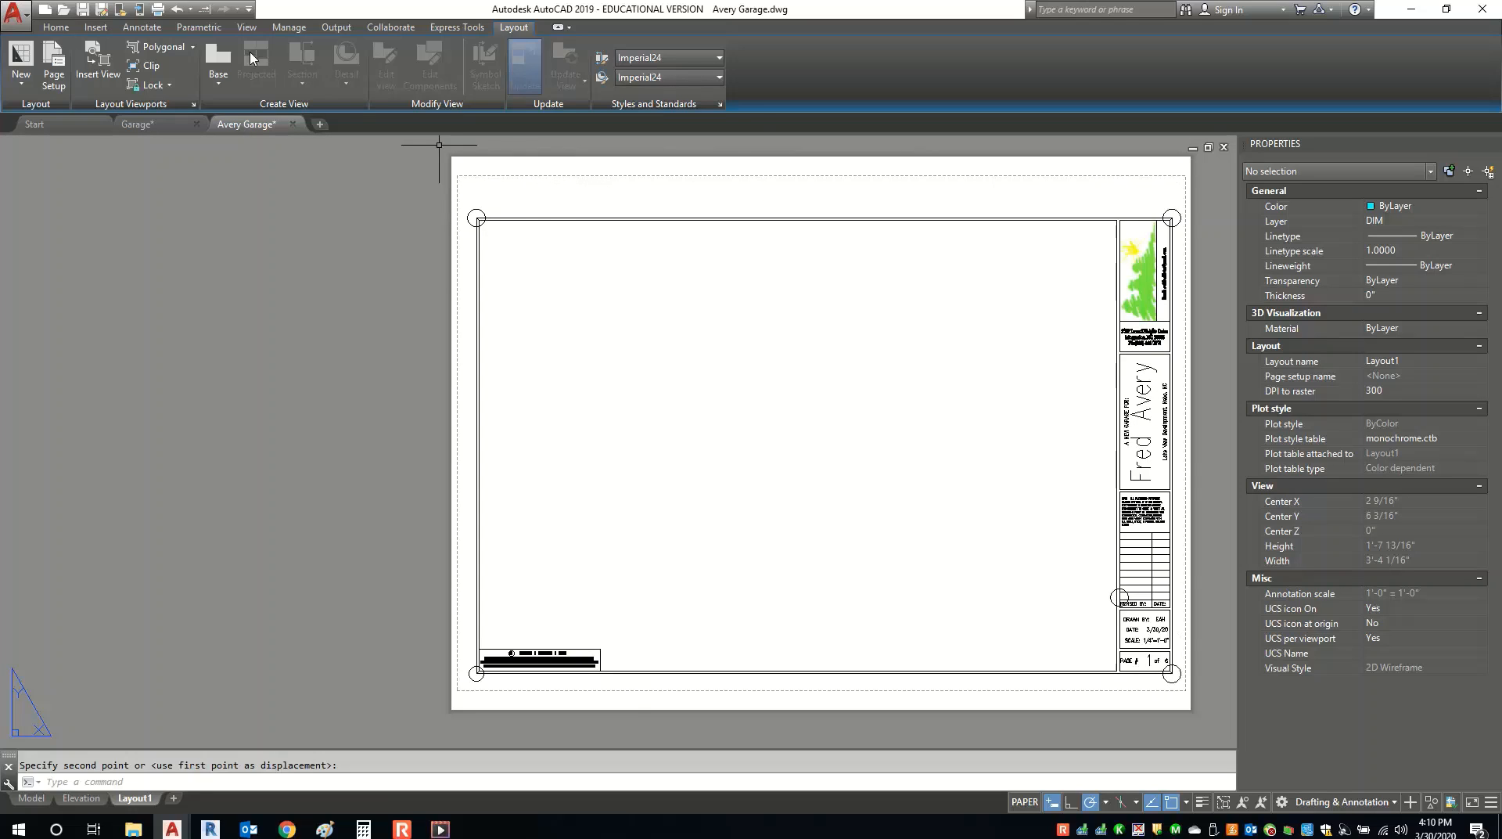
Begin a polygonal viewport at the border's top-left corner, adding vertices at the title block's corners.
{"action": "left_click", "coordinate": [156, 47]}
{"action": "scroll", "coordinate": [476, 255], "scroll_direction": "up", "scroll_amount": 8}
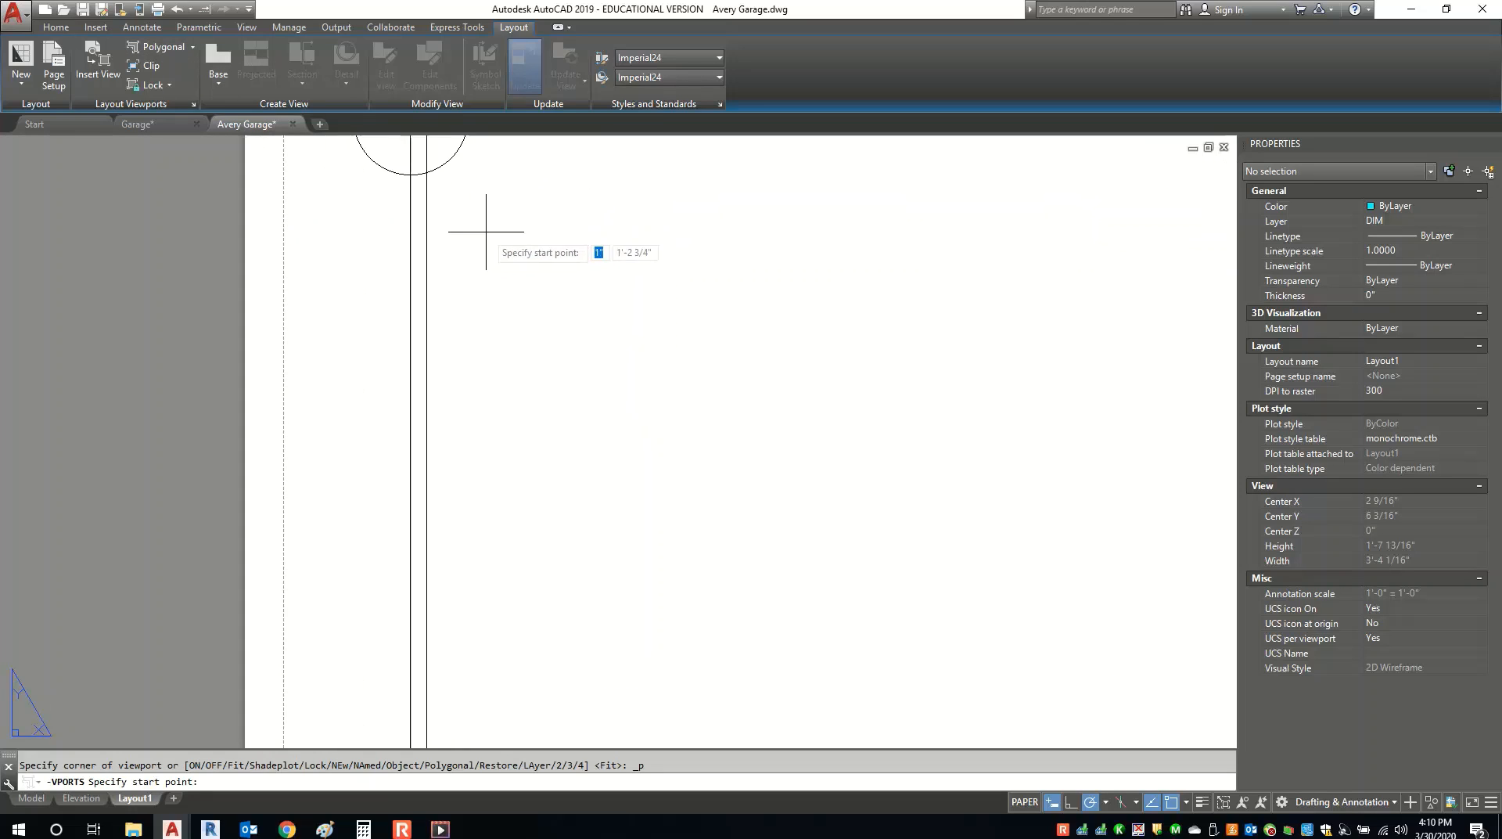
{"action": "middle_click_drag", "start_coordinate": [419, 179], "coordinate": [427, 270]}
{"action": "left_click", "coordinate": [427, 269]}
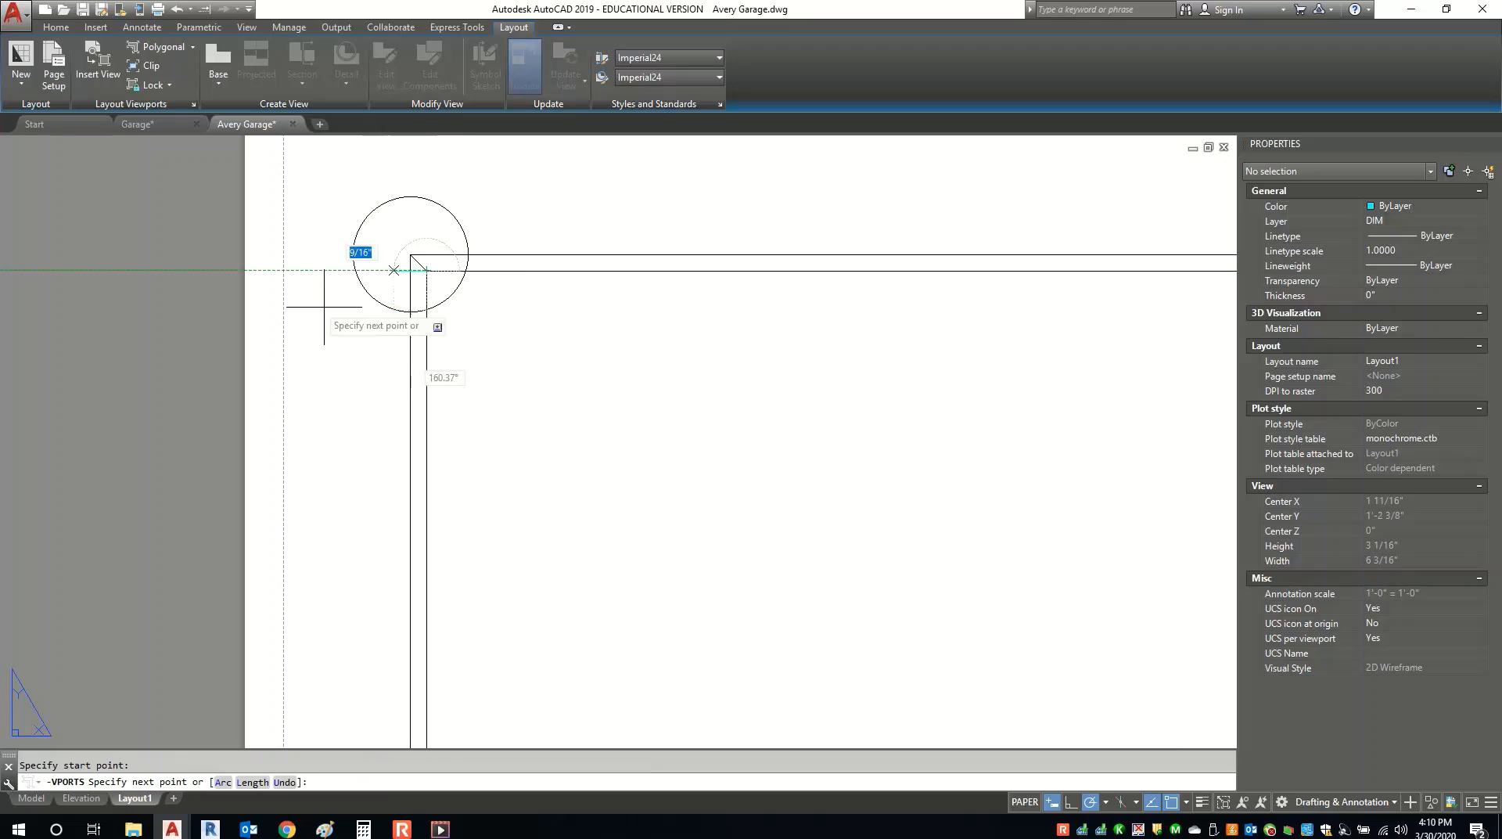
{"action": "scroll", "coordinate": [426, 270], "scroll_direction": "down", "scroll_amount": 5}
{"action": "scroll", "coordinate": [714, 342], "scroll_direction": "up", "scroll_amount": 5}
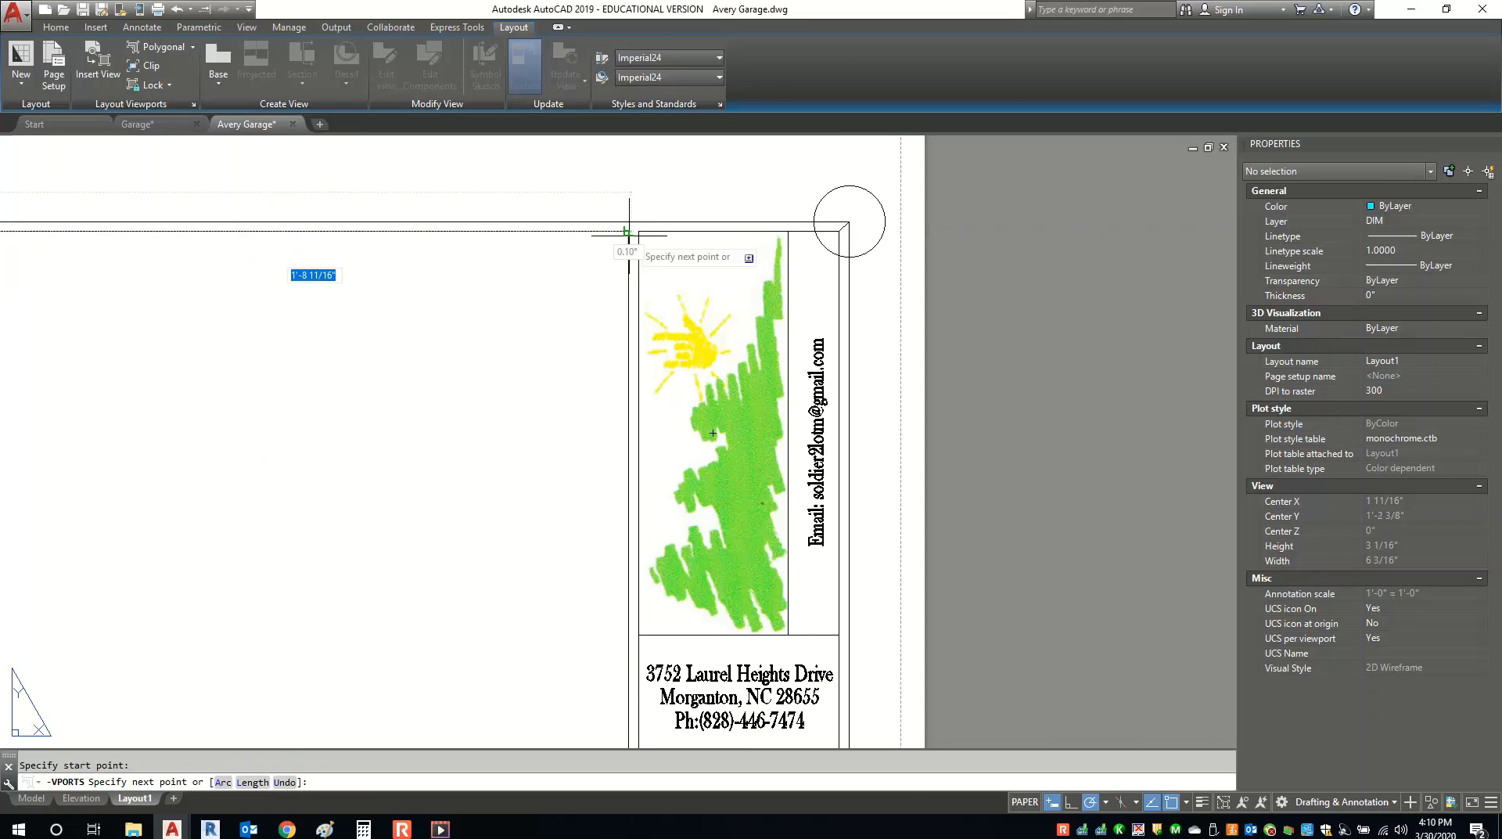
{"action": "left_click", "coordinate": [634, 230]}
{"action": "scroll", "coordinate": [637, 239], "scroll_direction": "down", "scroll_amount": 4}
{"action": "middle_click_drag", "start_coordinate": [684, 697], "coordinate": [708, 411]}
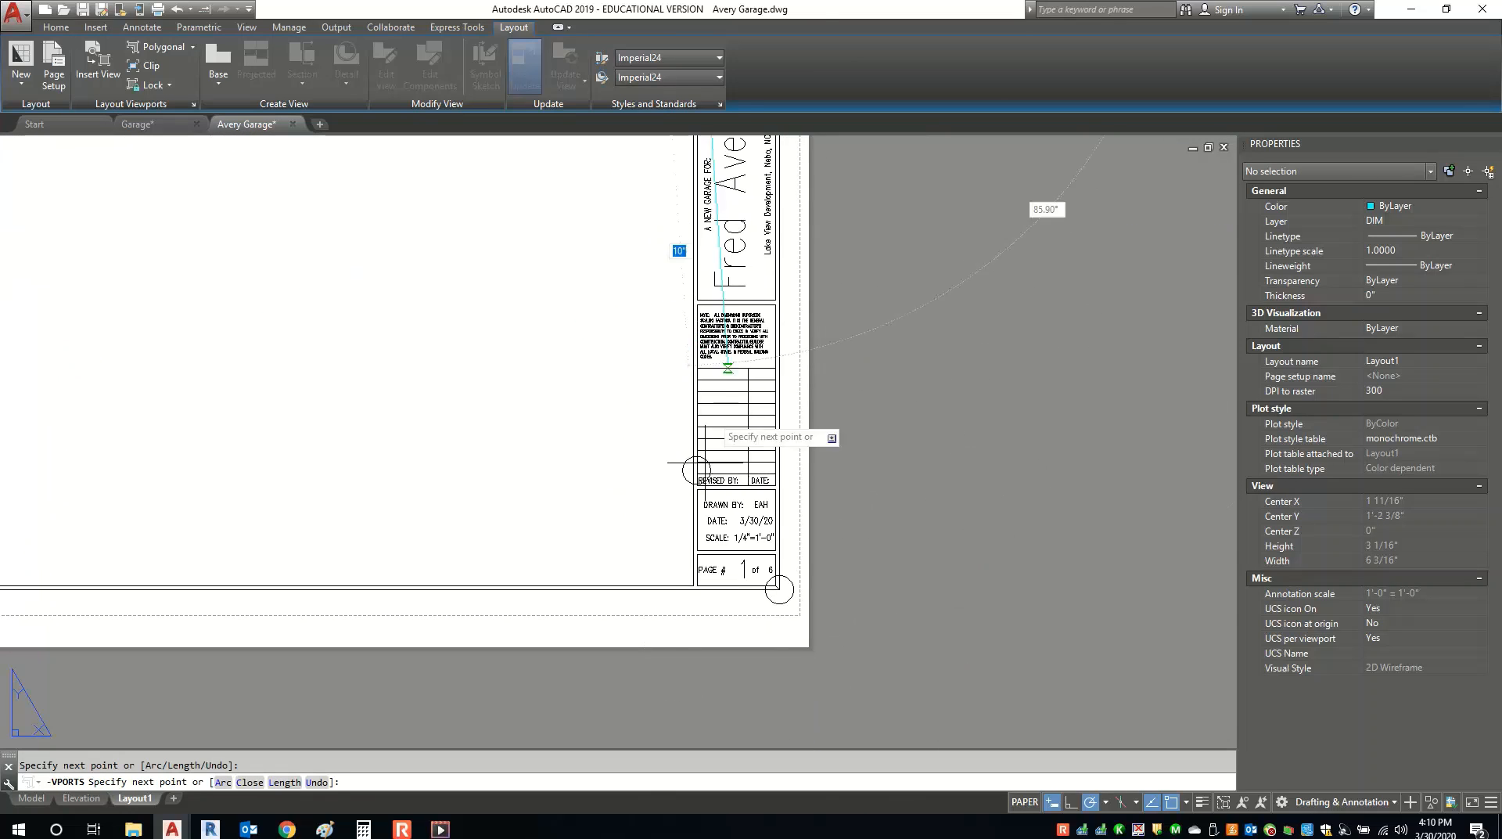
{"action": "scroll", "coordinate": [743, 567], "scroll_direction": "up", "scroll_amount": 5}
{"action": "left_click", "coordinate": [767, 565]}
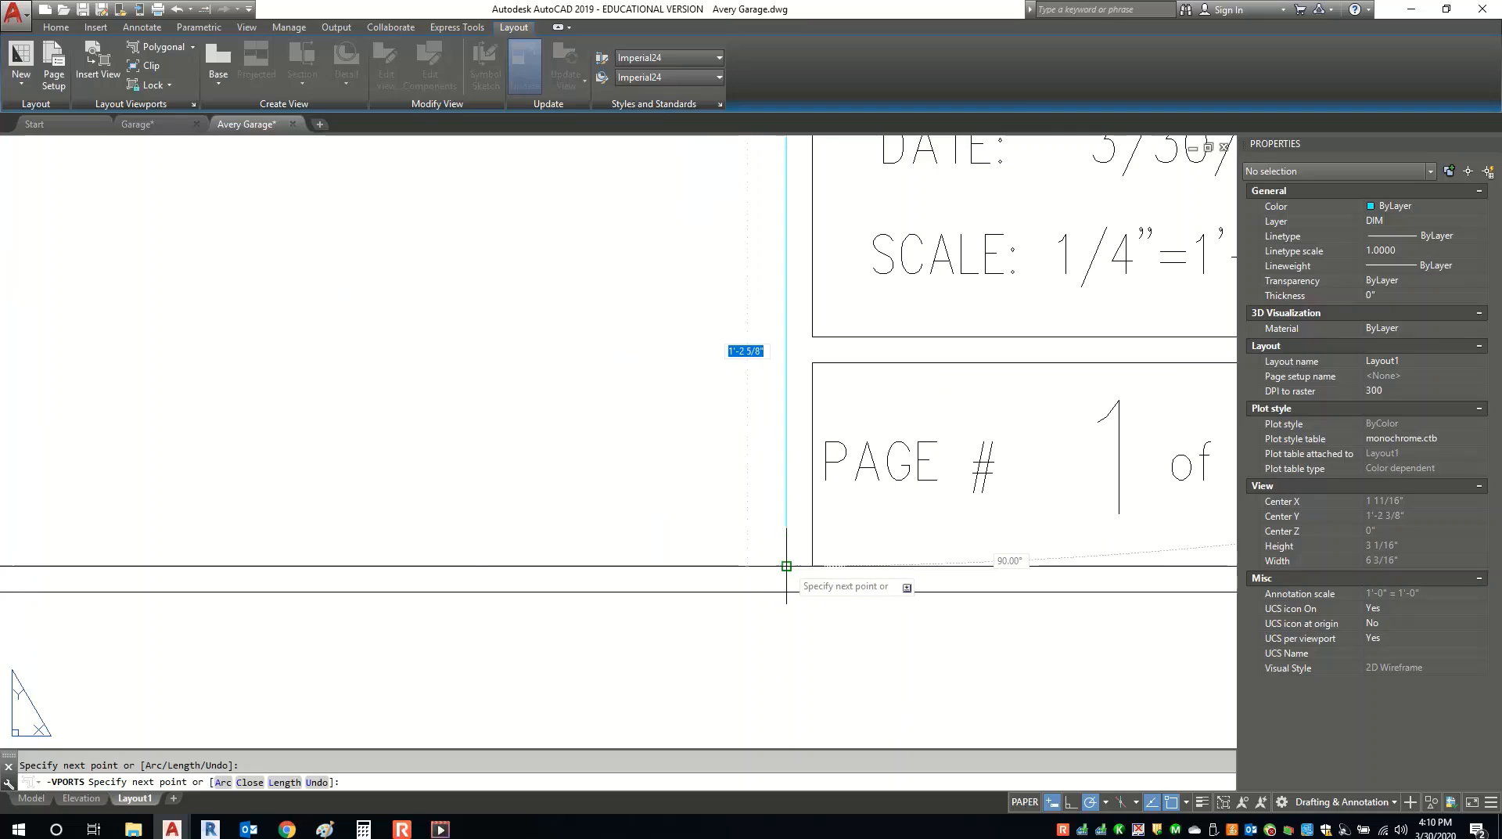
Add the remaining vertices around the copyright note, close the viewport, and center the sheet.
{"action": "scroll", "coordinate": [1106, 548], "scroll_direction": "down", "scroll_amount": 5}
{"action": "scroll", "coordinate": [510, 543], "scroll_direction": "up", "scroll_amount": 4}
{"action": "scroll", "coordinate": [252, 544], "scroll_direction": "up", "scroll_amount": 7}
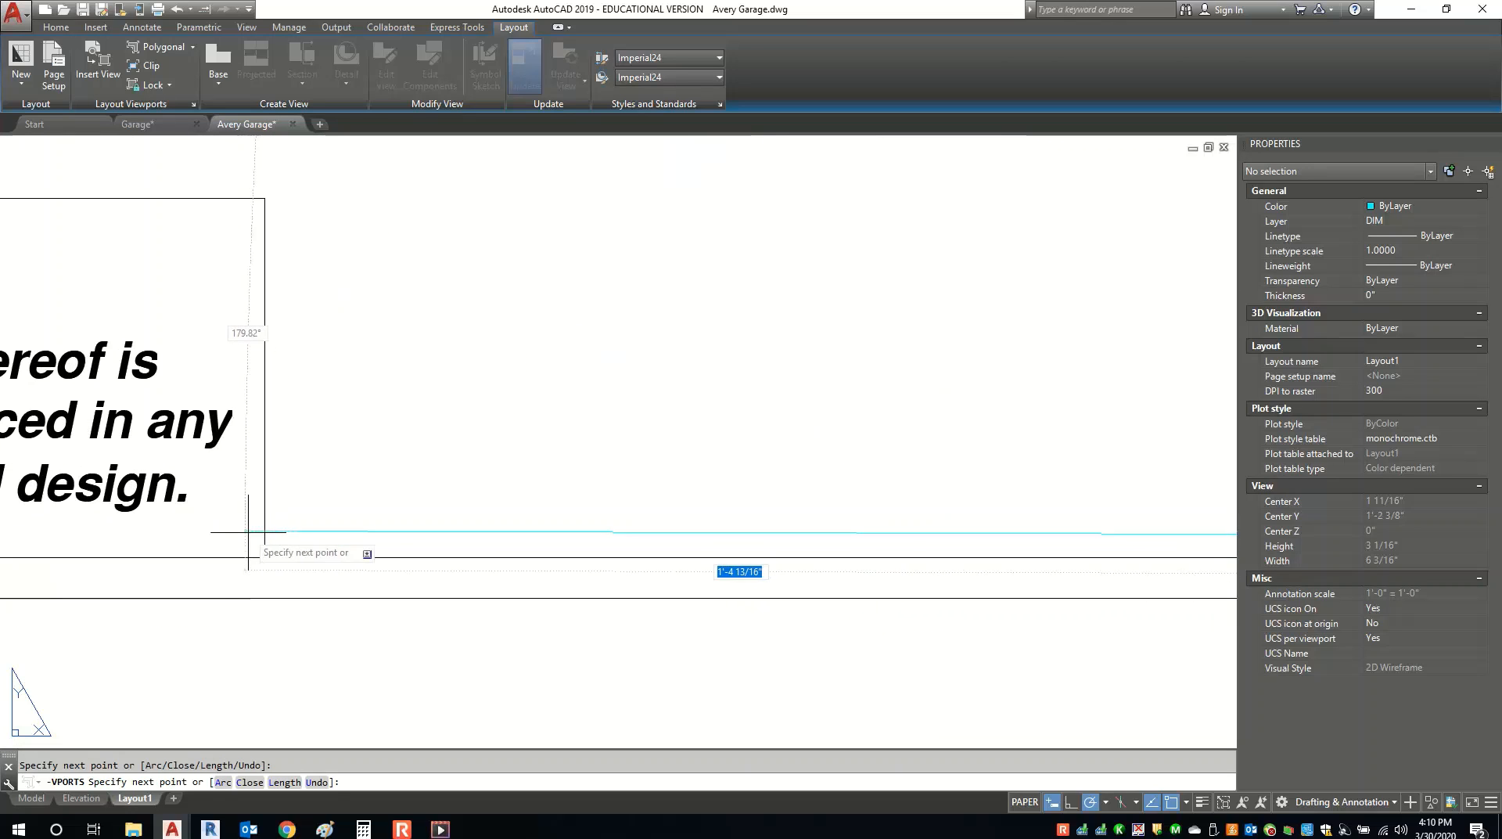
{"action": "left_click", "coordinate": [265, 556]}
{"action": "middle_click_drag", "start_coordinate": [363, 484], "coordinate": [481, 706]}
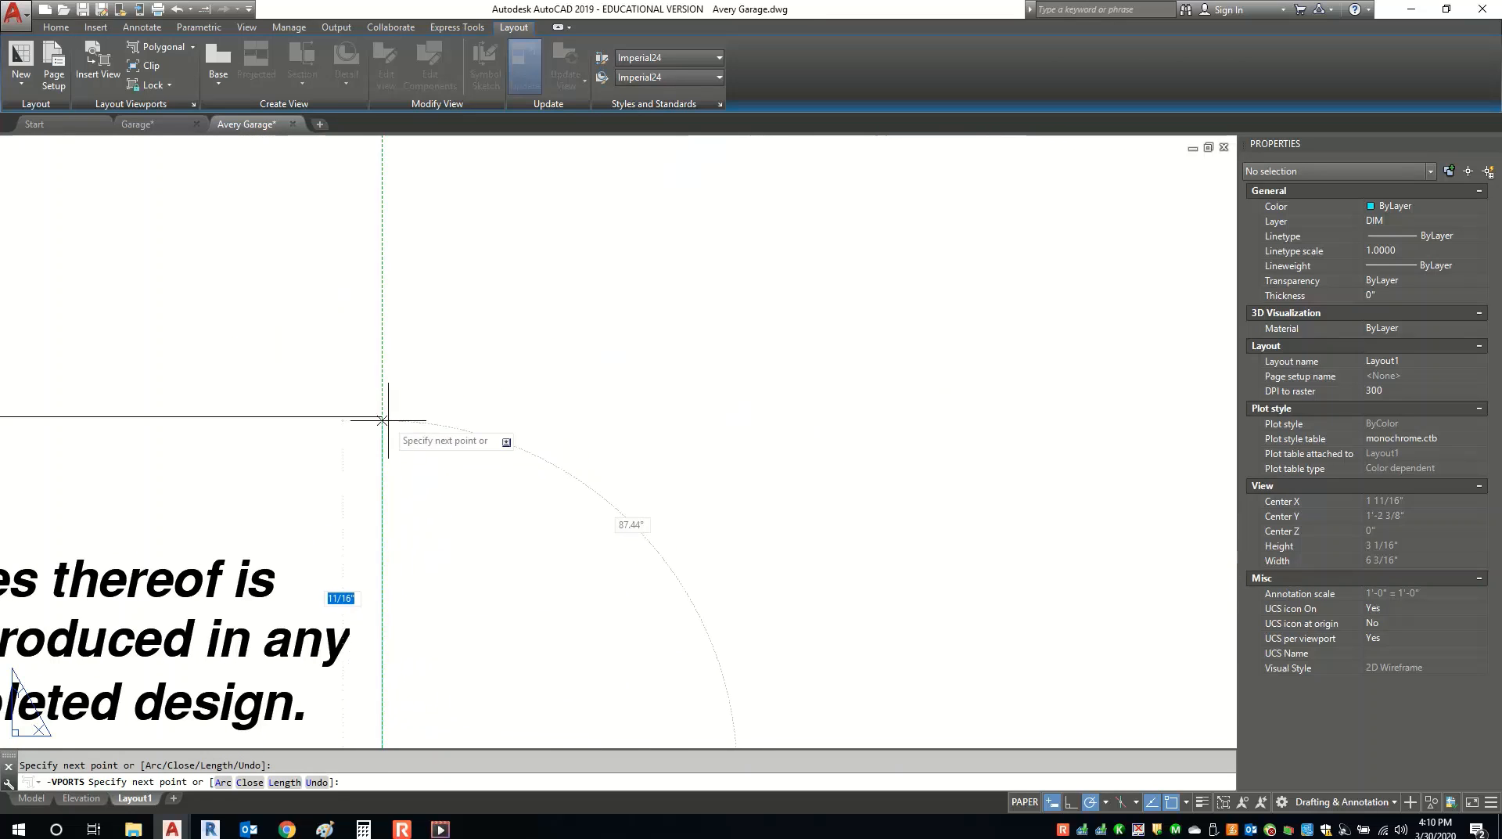
{"action": "scroll", "coordinate": [392, 415], "scroll_direction": "down", "scroll_amount": 6}
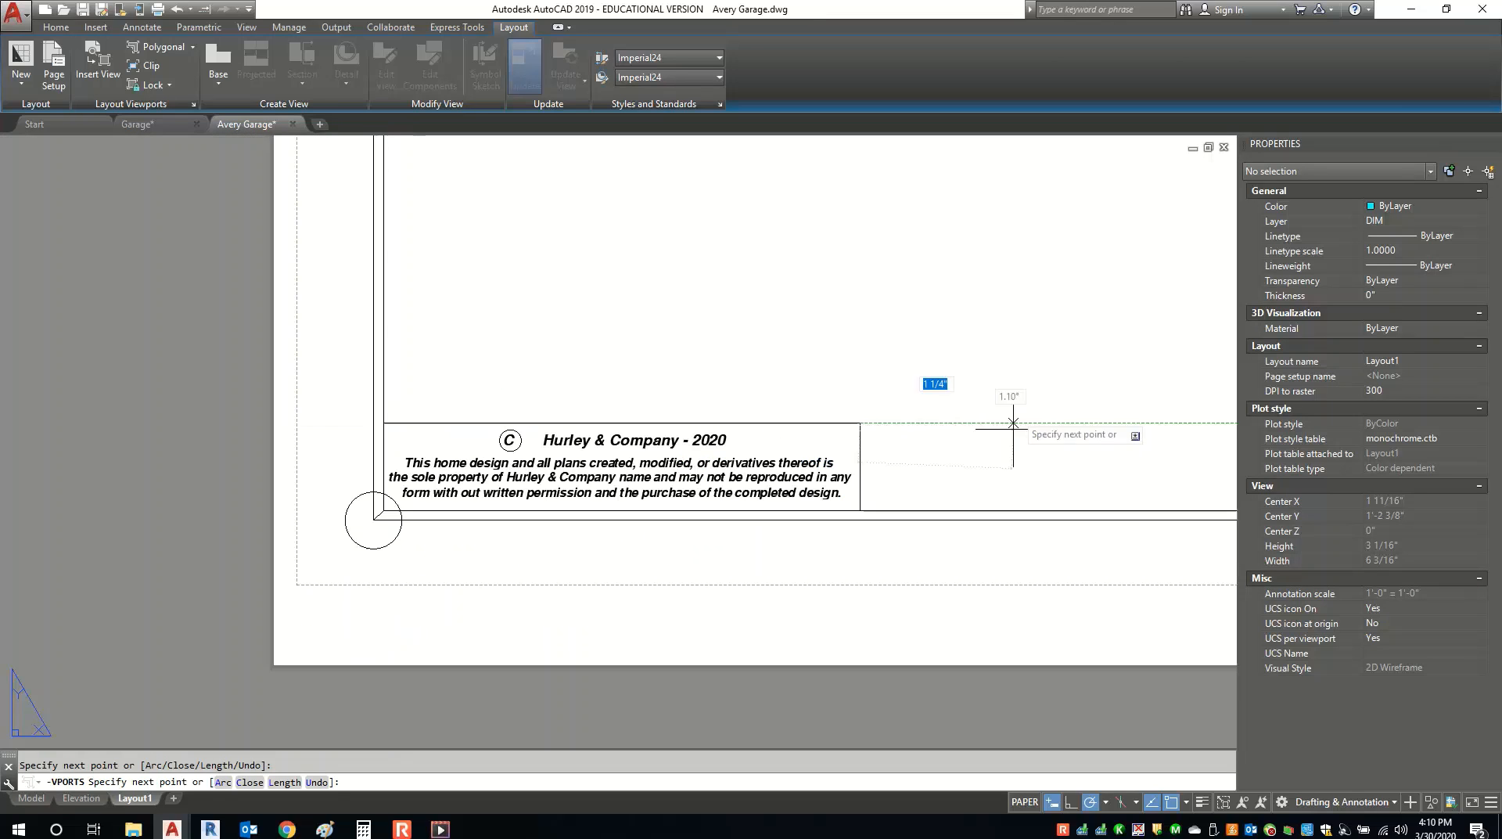
{"action": "left_click", "coordinate": [384, 424]}
{"action": "scroll", "coordinate": [450, 520], "scroll_direction": "down", "scroll_amount": 8}
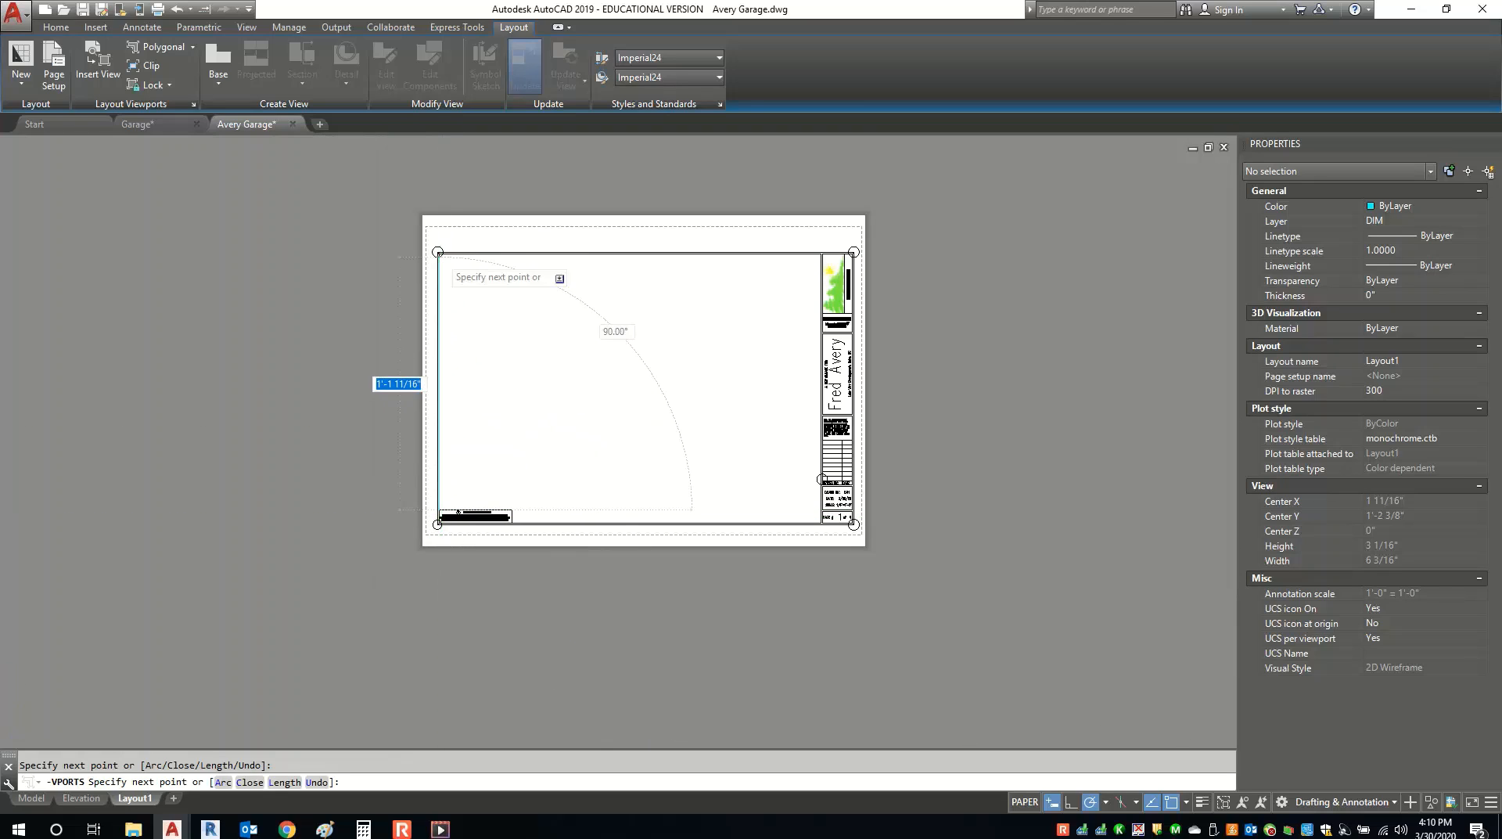
{"action": "scroll", "coordinate": [441, 257], "scroll_direction": "up", "scroll_amount": 8}
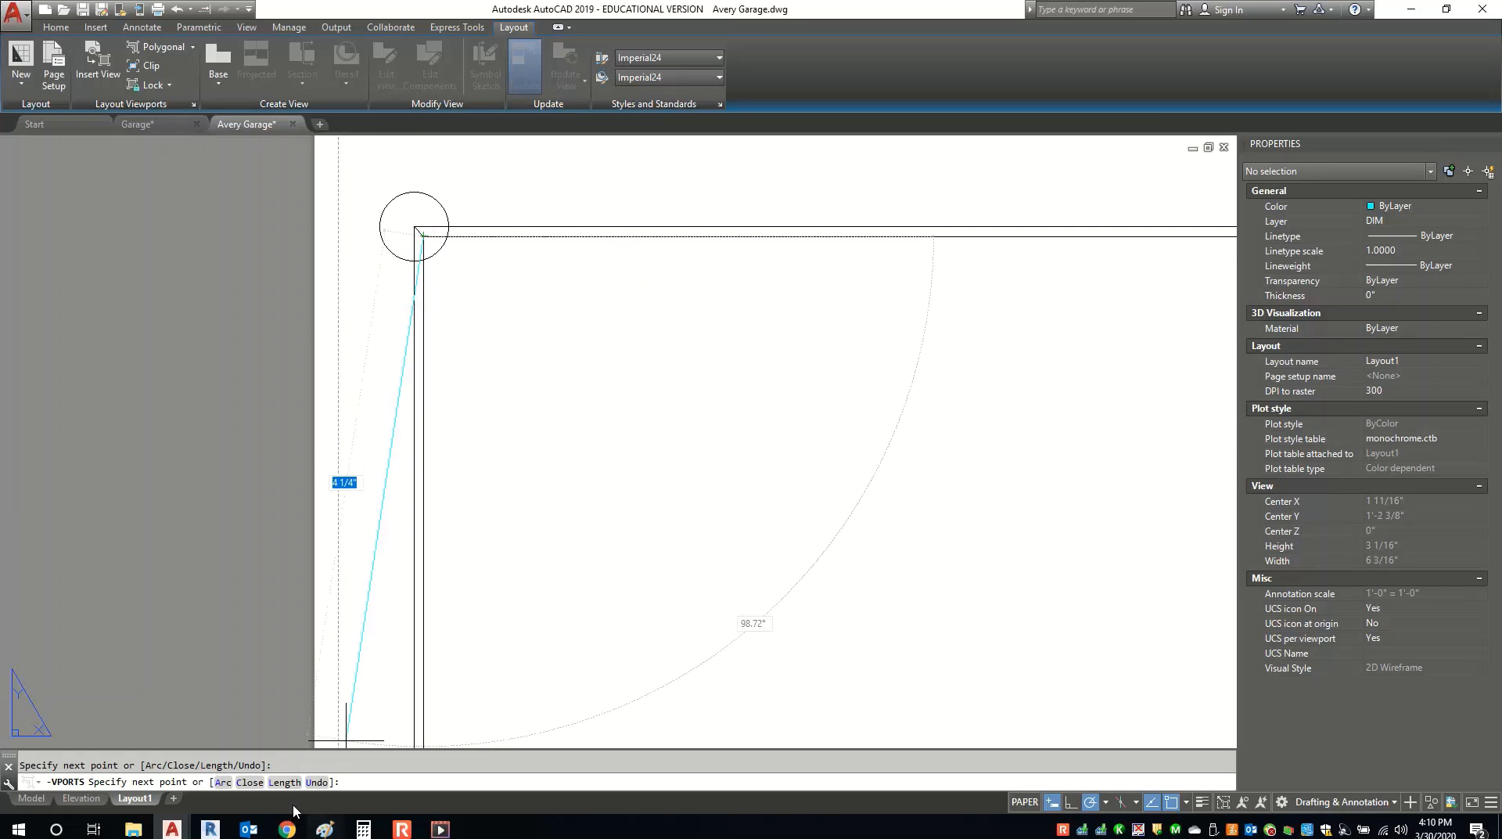
{"action": "left_click", "coordinate": [251, 782]}
{"action": "scroll", "coordinate": [560, 597], "scroll_direction": "down", "scroll_amount": 8}
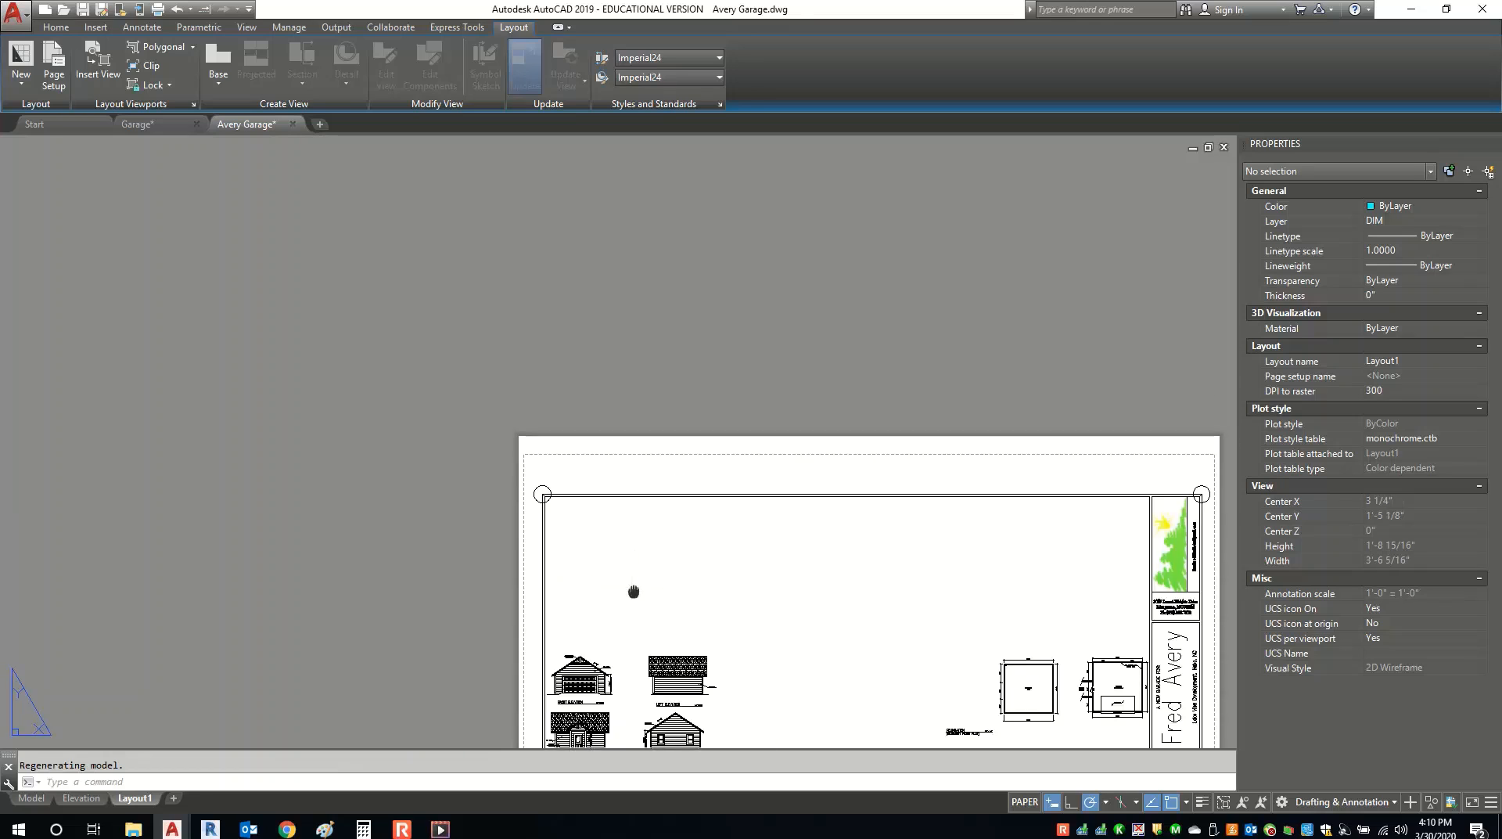
{"action": "middle_click_drag", "start_coordinate": [637, 600], "coordinate": [545, 383]}
{"action": "middle_click_drag", "start_coordinate": [711, 479], "coordinate": [587, 368]}
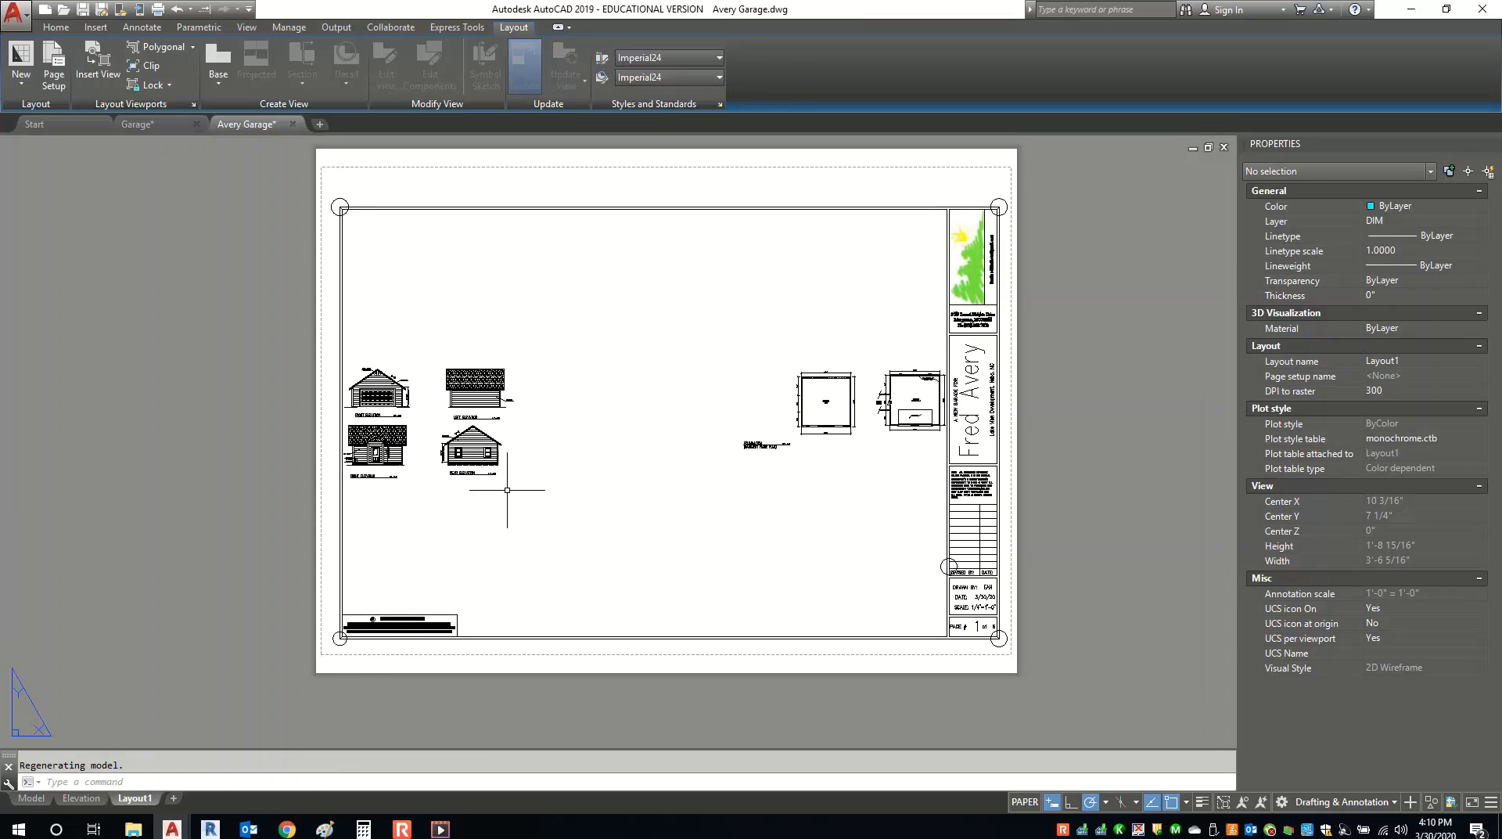
In model space, select the left elevation's LOG SIDING leader and its text.
{"action": "left_click", "coordinate": [82, 798]}
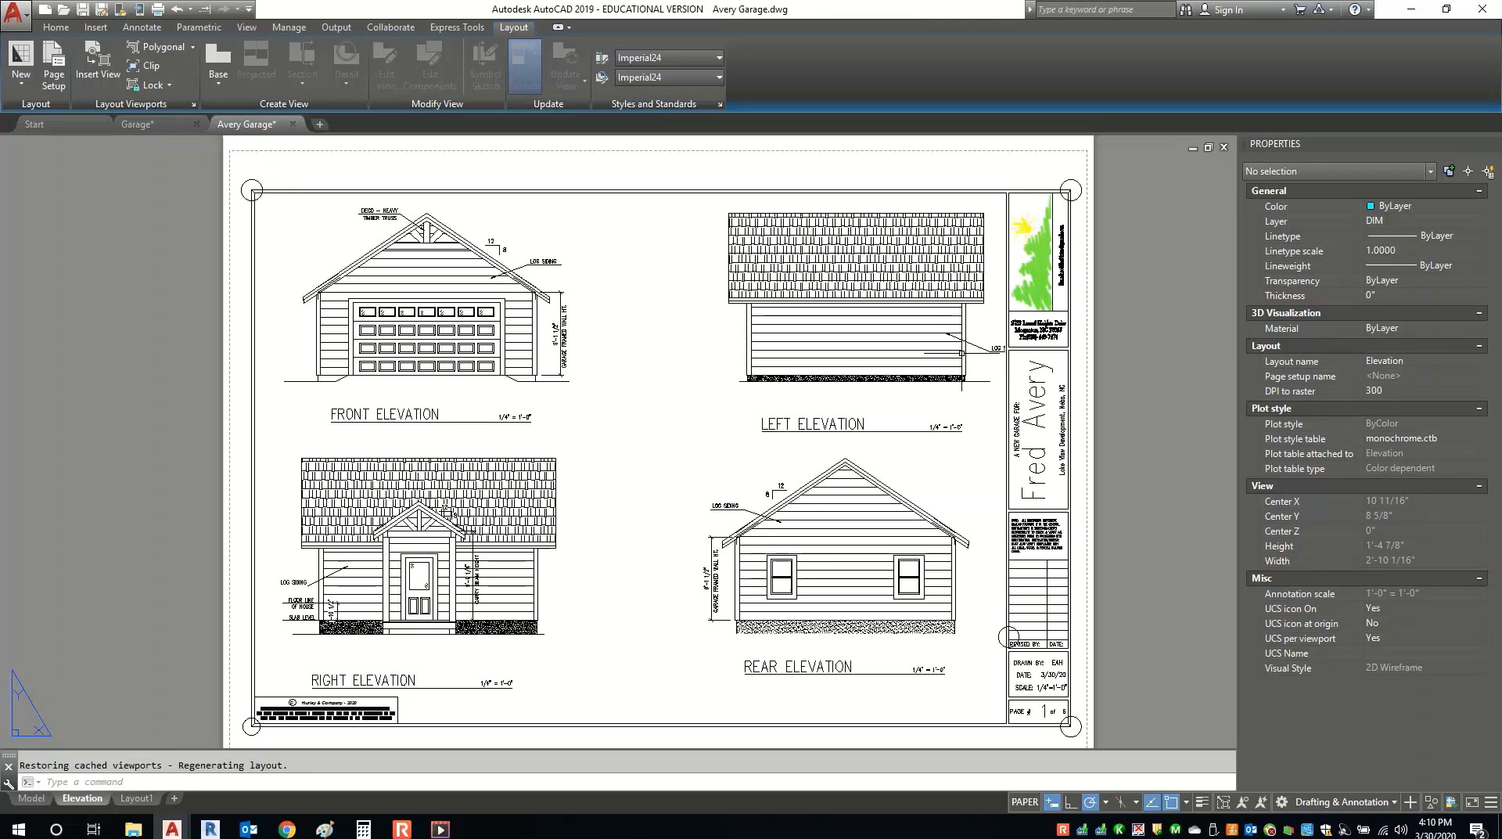
{"action": "left_click", "coordinate": [33, 800]}
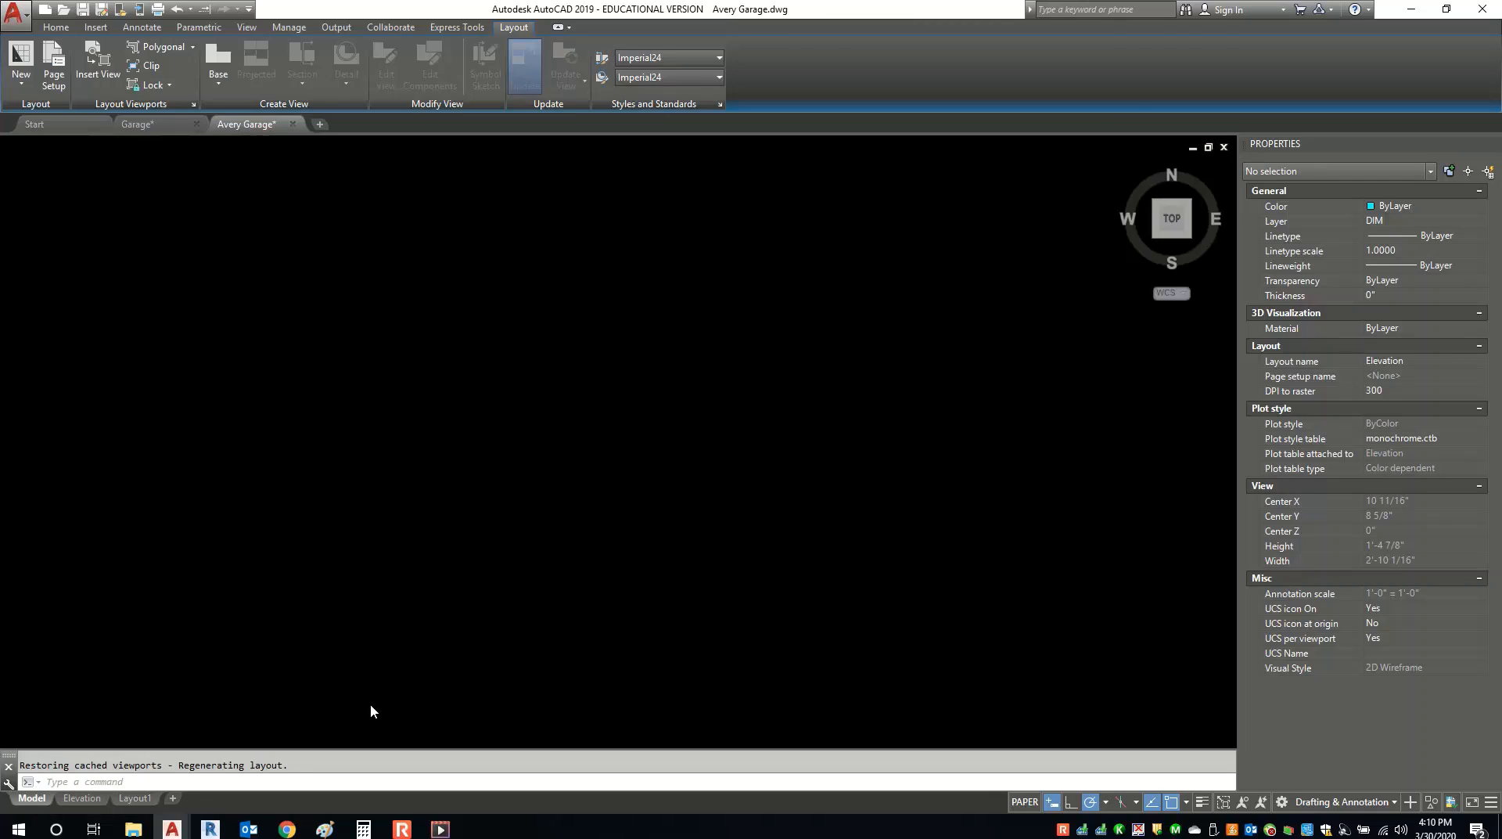
{"action": "middle_click_drag", "start_coordinate": [569, 519], "coordinate": [720, 457]}
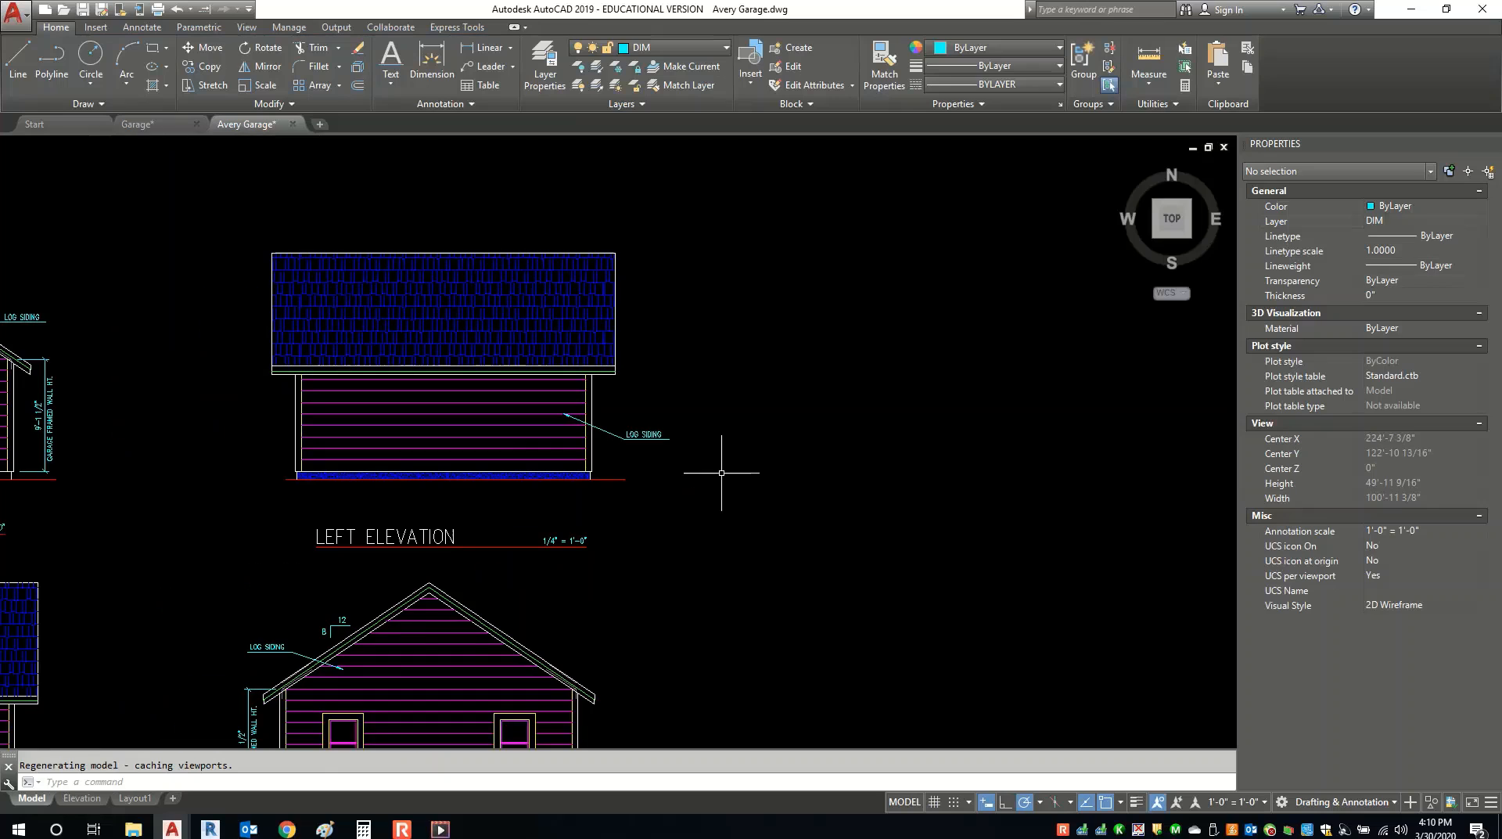
{"action": "left_click", "coordinate": [775, 452]}
{"action": "left_click", "coordinate": [614, 418]}
{"action": "right_click", "coordinate": [611, 415]}
Move the LOG SIDING leader further left, then return to the Elevation sheet.
{"action": "left_click", "coordinate": [665, 527]}
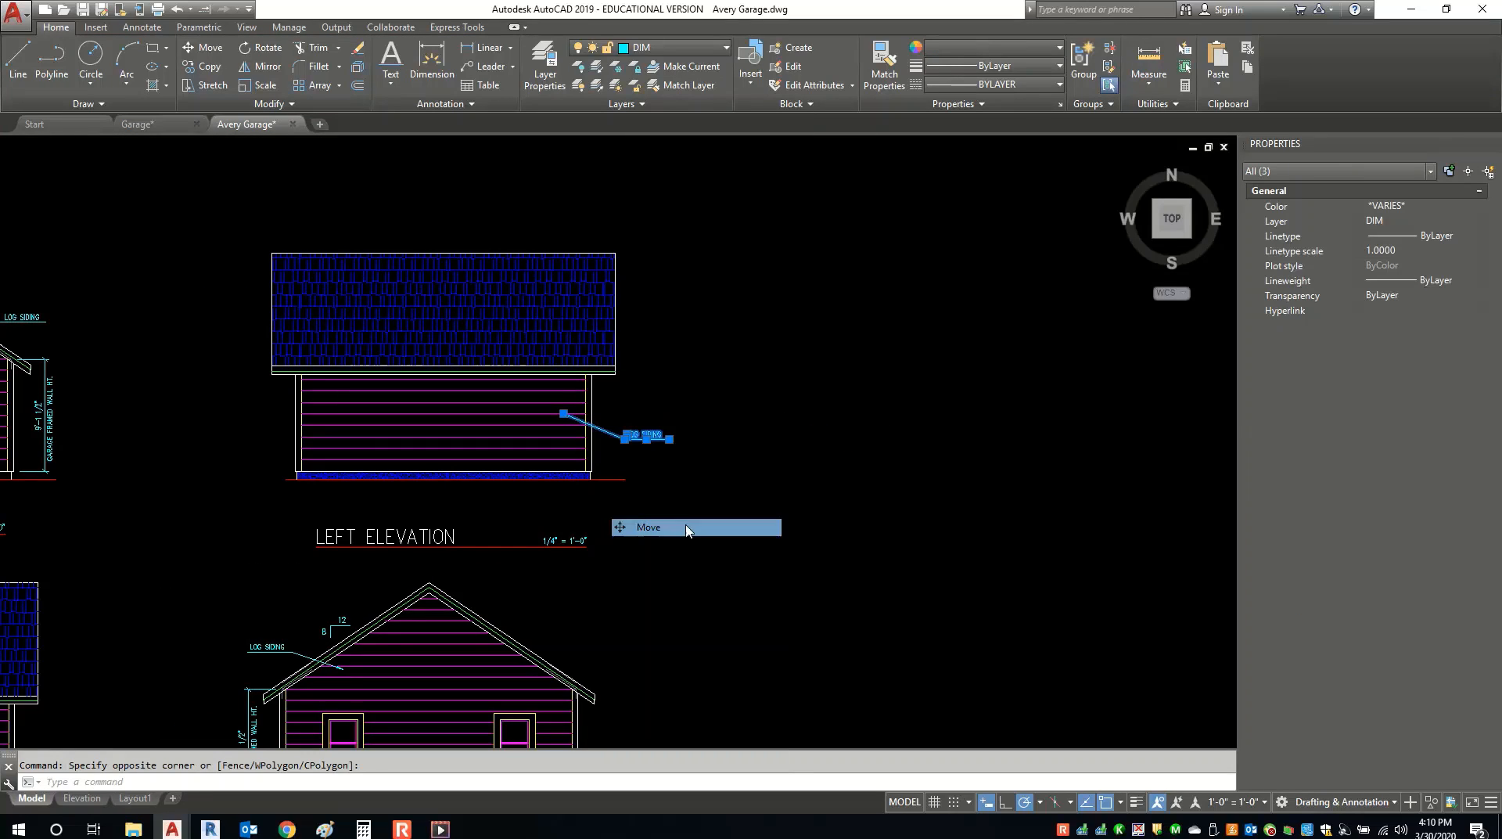
{"action": "left_click", "coordinate": [867, 493]}
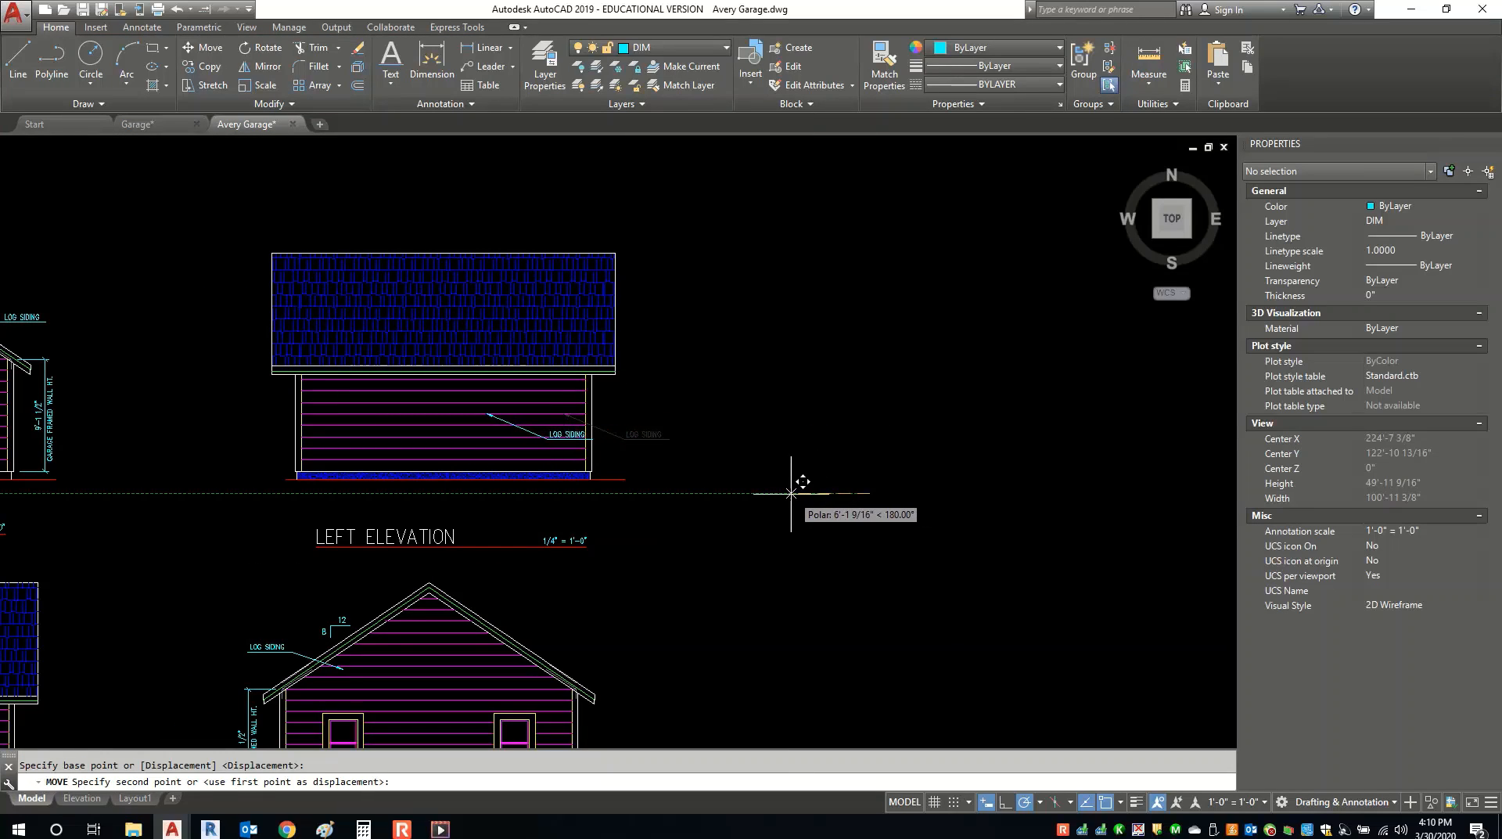
{"action": "scroll", "coordinate": [794, 486], "scroll_direction": "up", "scroll_amount": 4}
{"action": "middle_click_drag", "start_coordinate": [777, 503], "coordinate": [955, 503]}
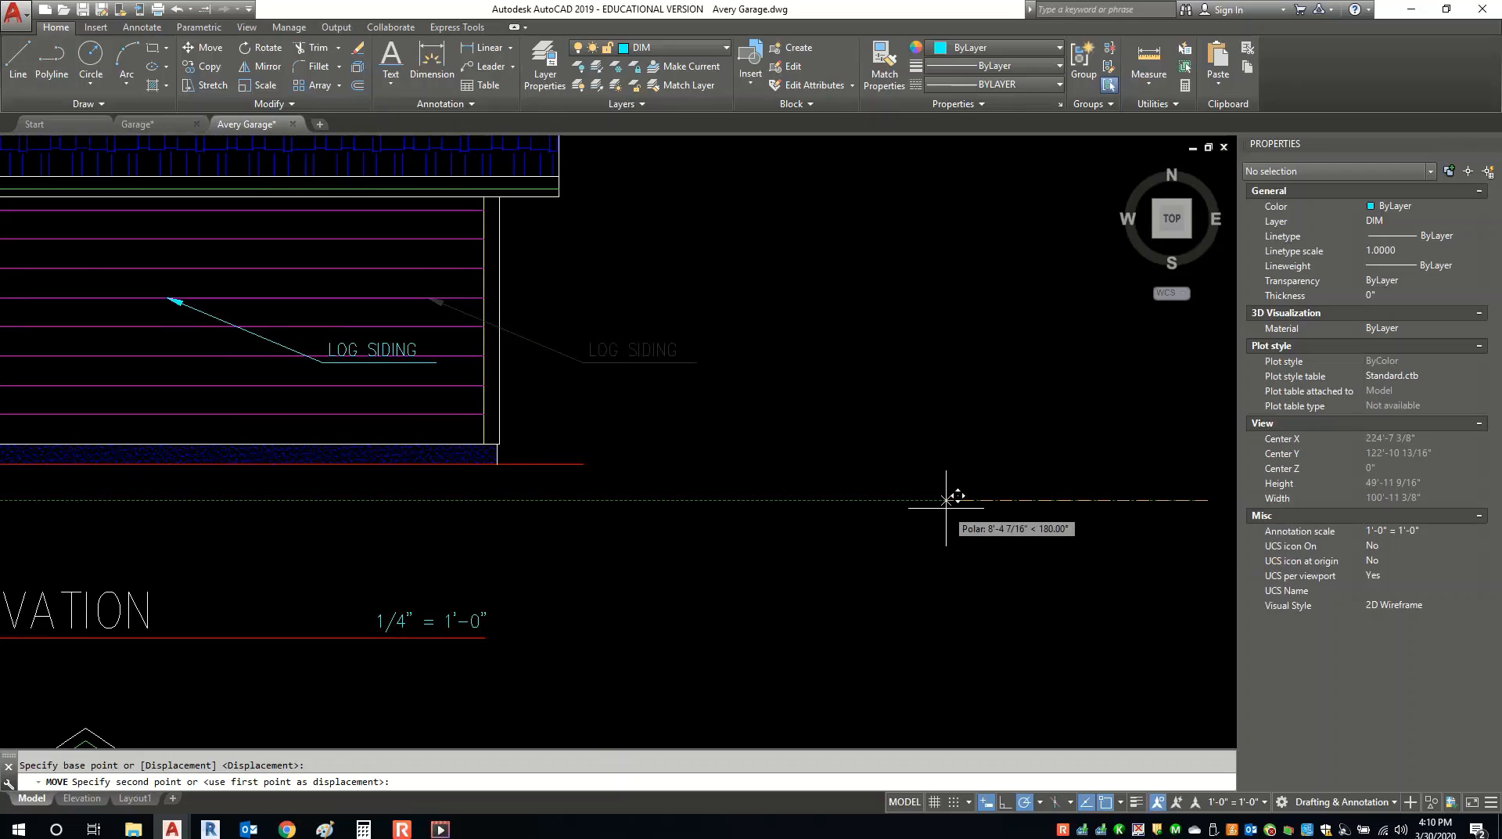
{"action": "left_click", "coordinate": [939, 520]}
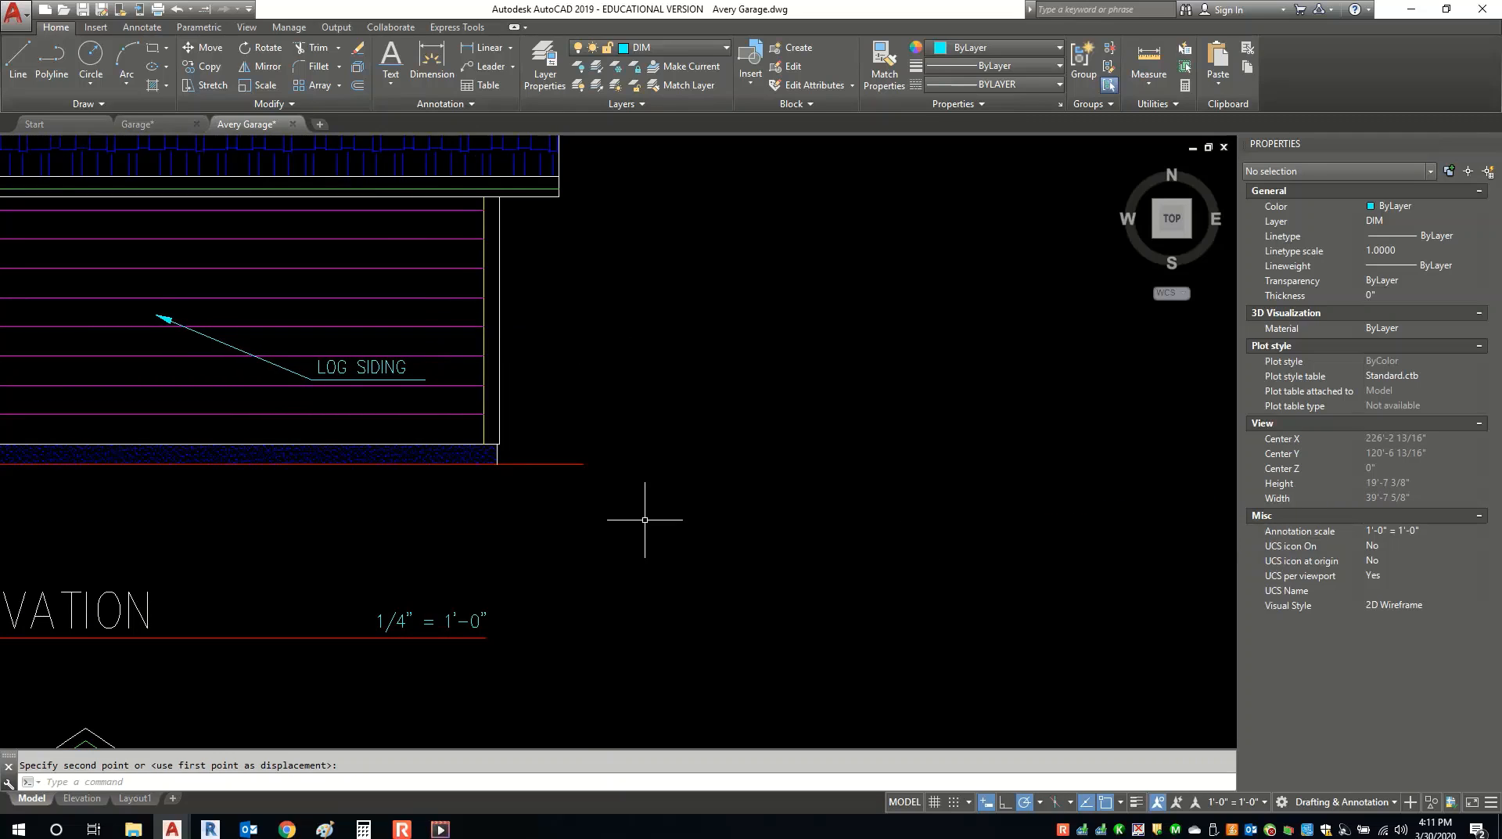
{"action": "scroll", "coordinate": [865, 470], "scroll_direction": "down", "scroll_amount": 5}
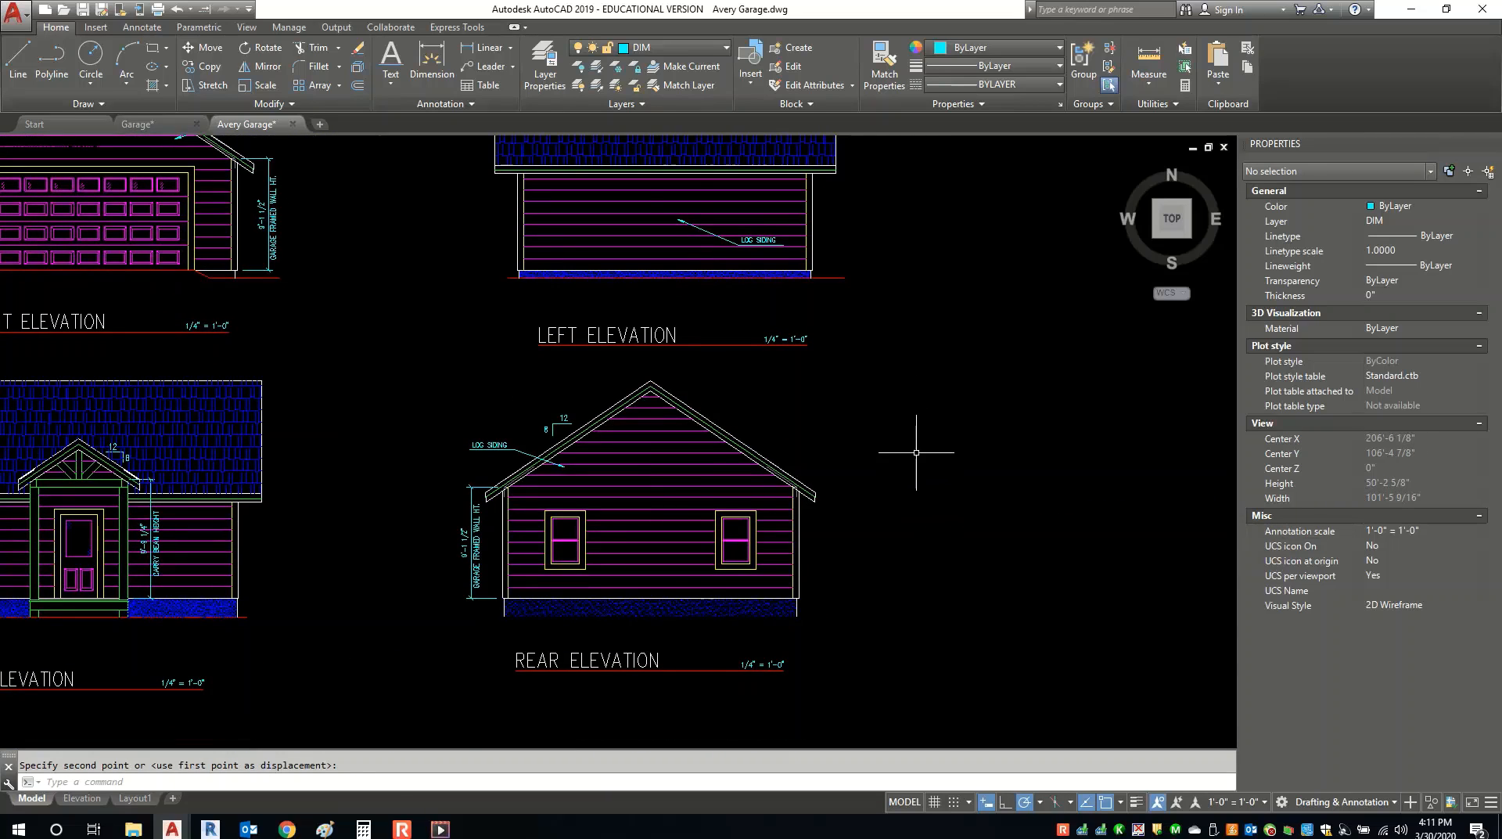
{"action": "scroll", "coordinate": [899, 450], "scroll_direction": "down", "scroll_amount": 2}
{"action": "left_click", "coordinate": [82, 797]}
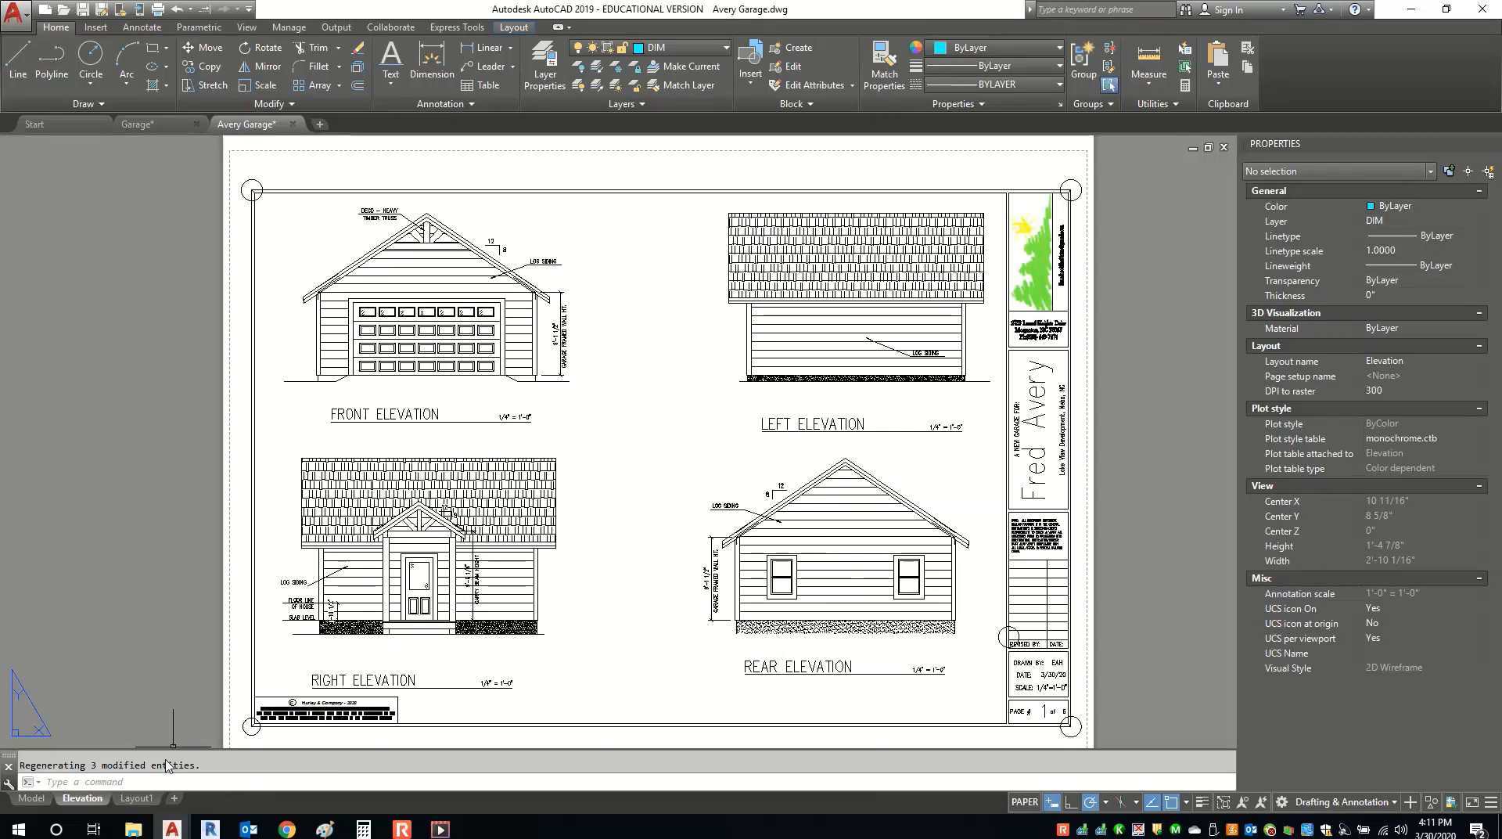
Rename Layout1 to Plan and open the Plan sheet.
{"action": "right_click", "coordinate": [138, 798]}
{"action": "left_click", "coordinate": [168, 584]}
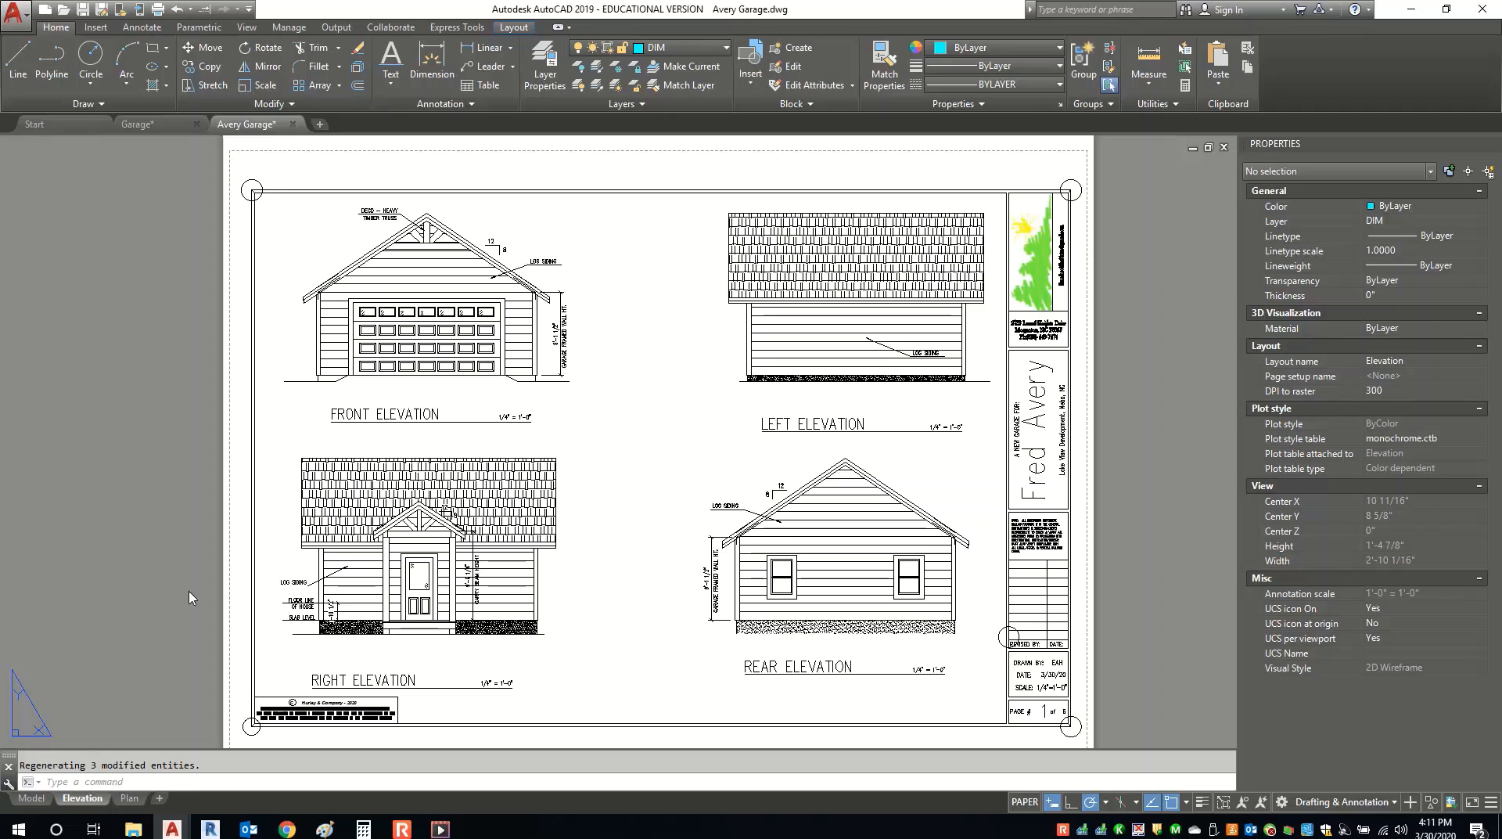
{"action": "left_click", "coordinate": [125, 797]}
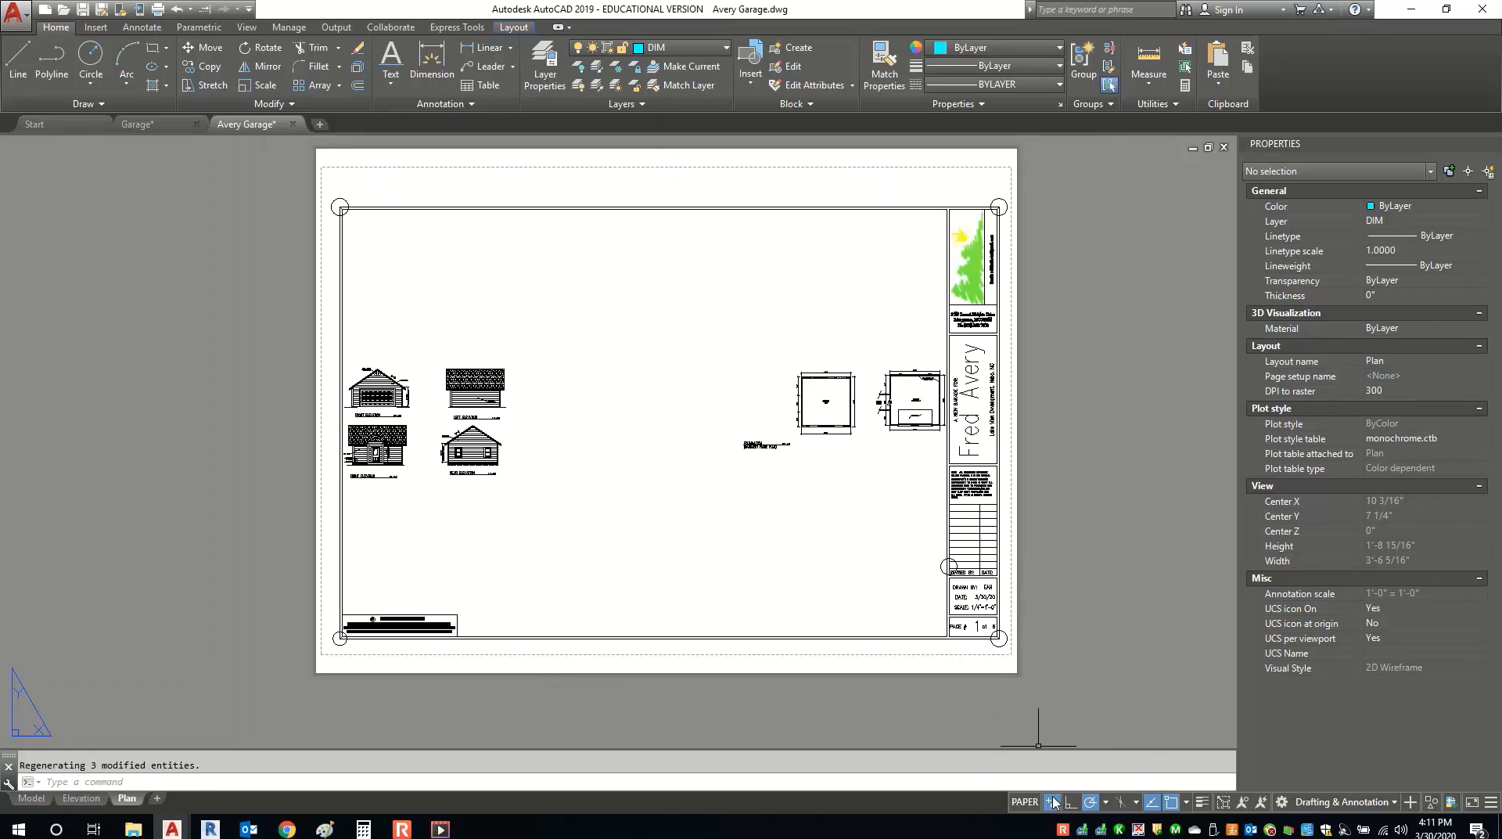
Scale the Plan viewport to 1/4" = 1'-0", center both floor plans, and lock it.
{"action": "left_click", "coordinate": [1023, 805]}
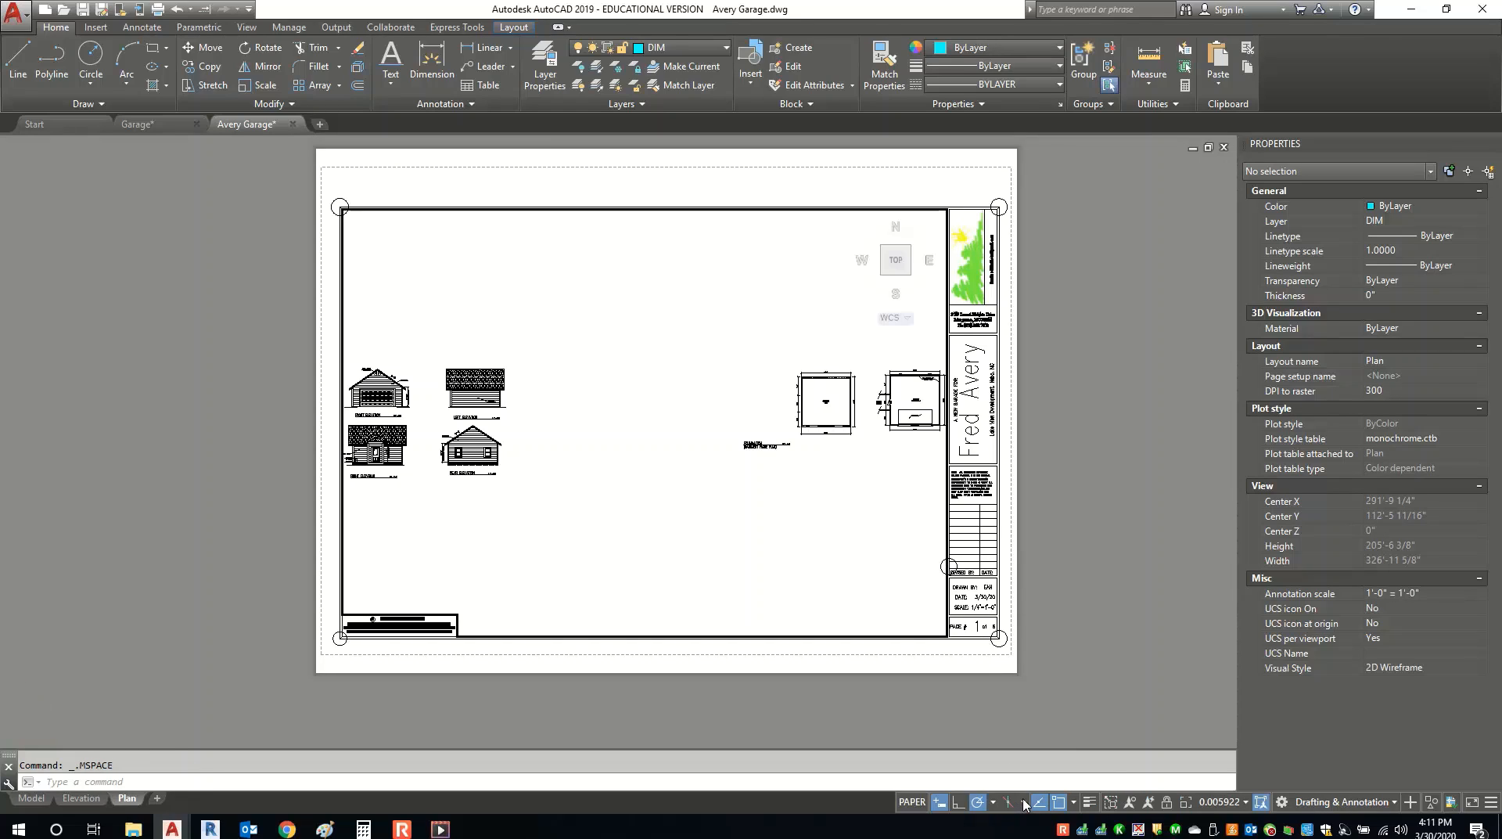
{"action": "middle_click_drag", "start_coordinate": [842, 418], "coordinate": [657, 460]}
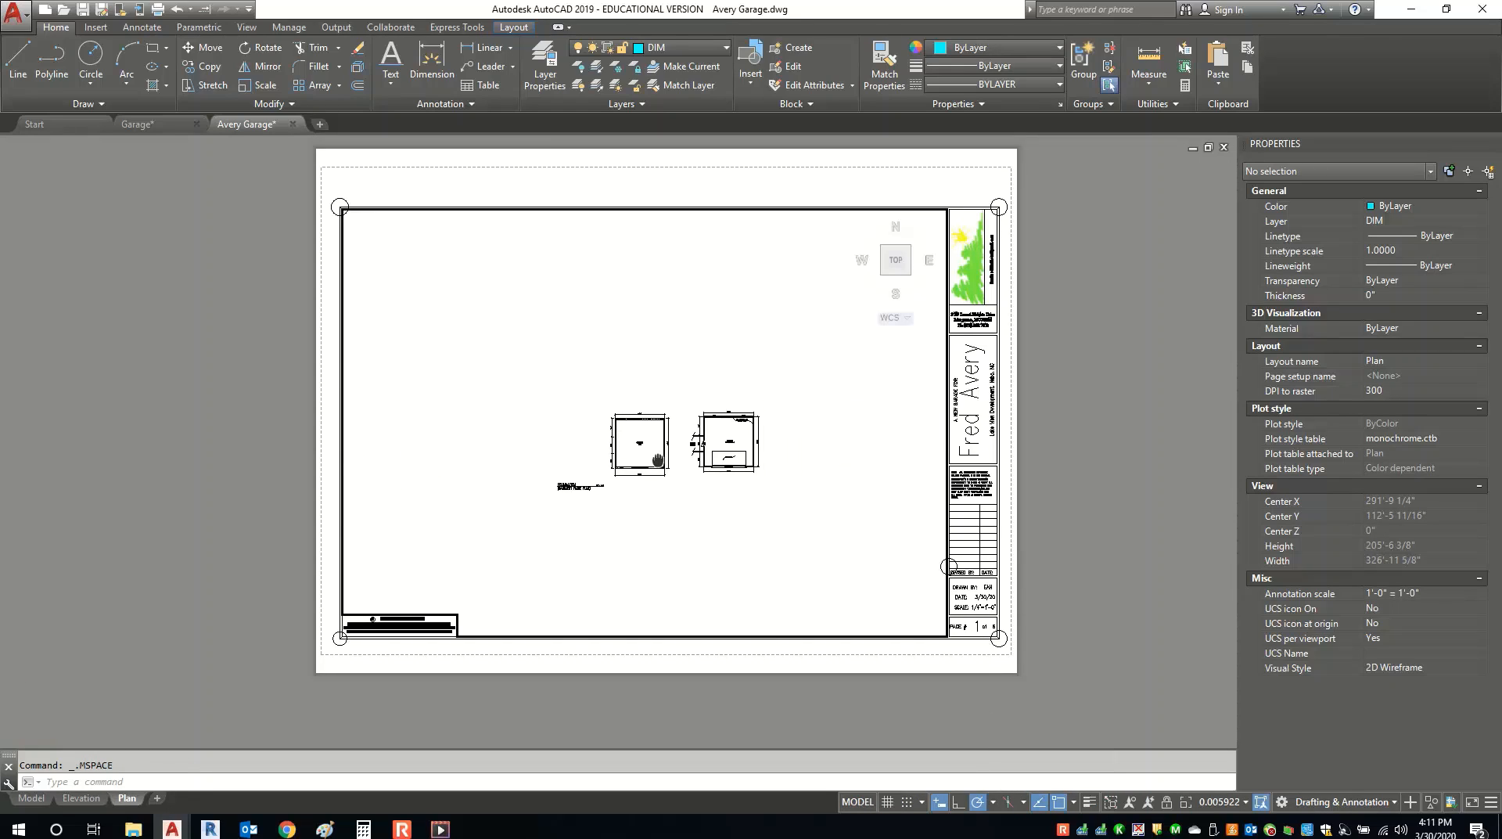
{"action": "scroll", "coordinate": [621, 450], "scroll_direction": "up", "scroll_amount": 8}
{"action": "scroll", "coordinate": [621, 450], "scroll_direction": "down", "scroll_amount": 5}
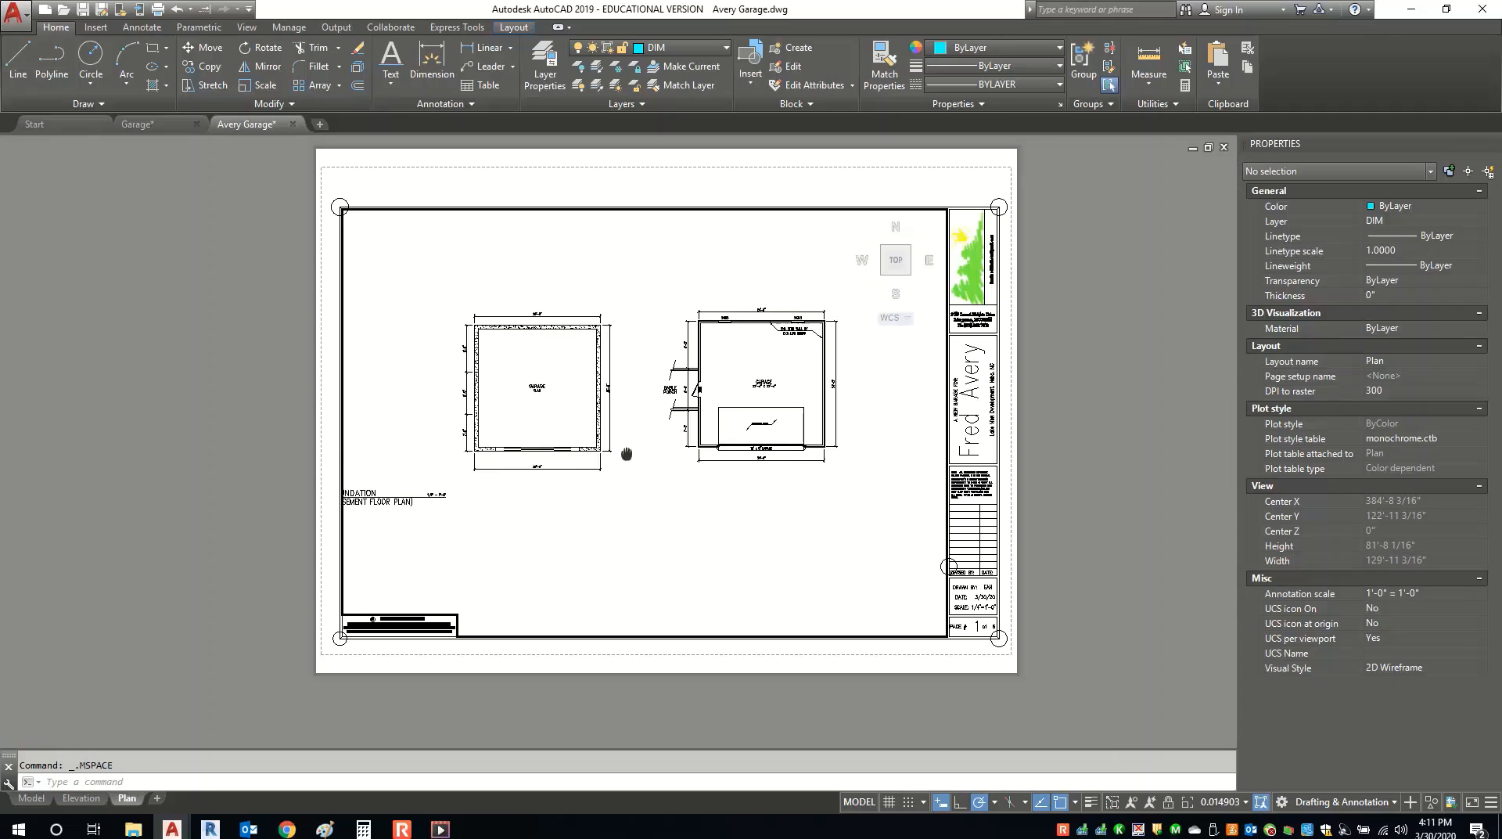
{"action": "left_click", "coordinate": [1229, 802]}
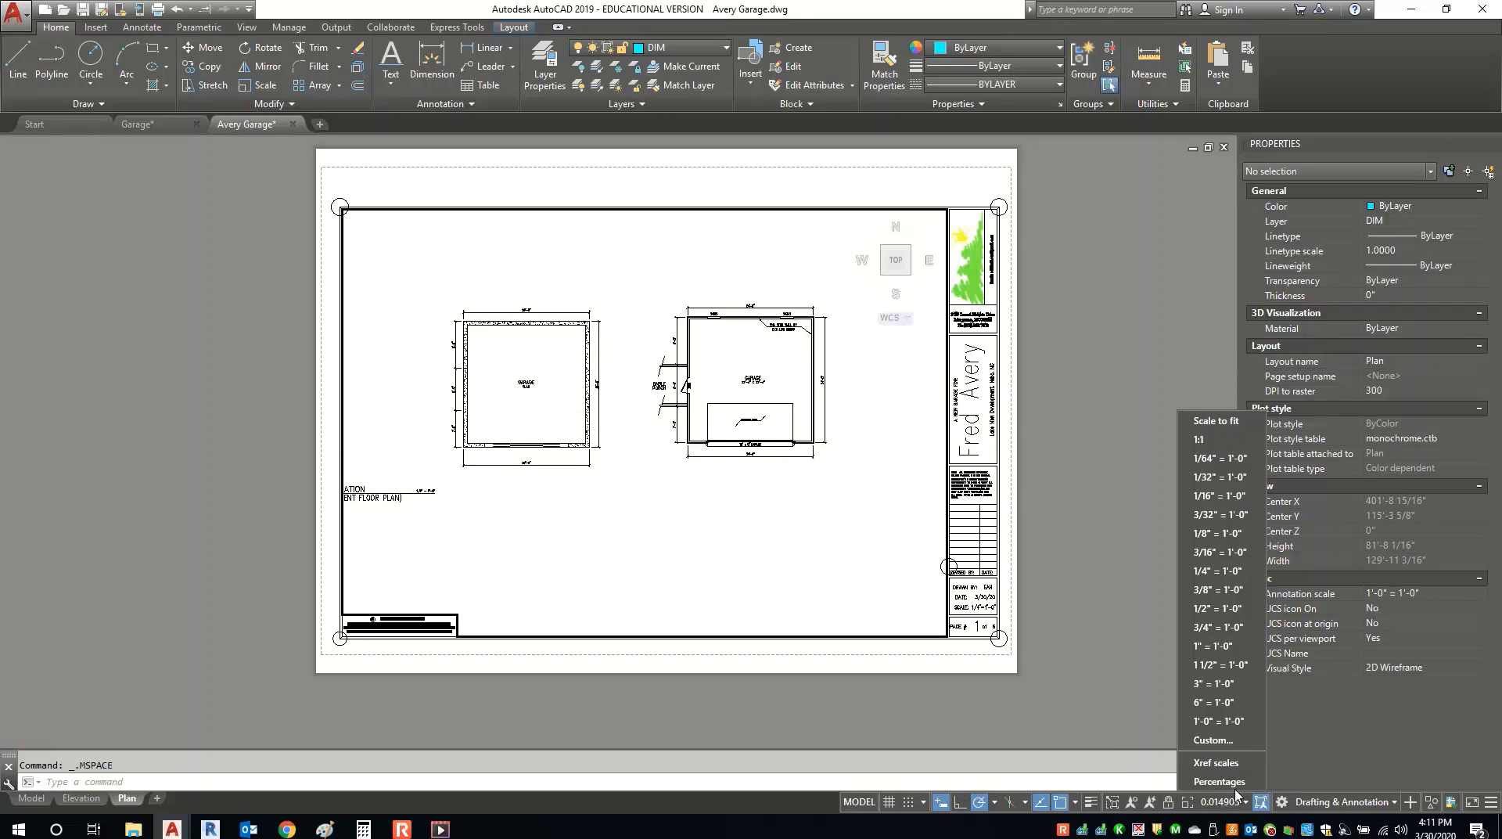
{"action": "left_click", "coordinate": [1231, 585]}
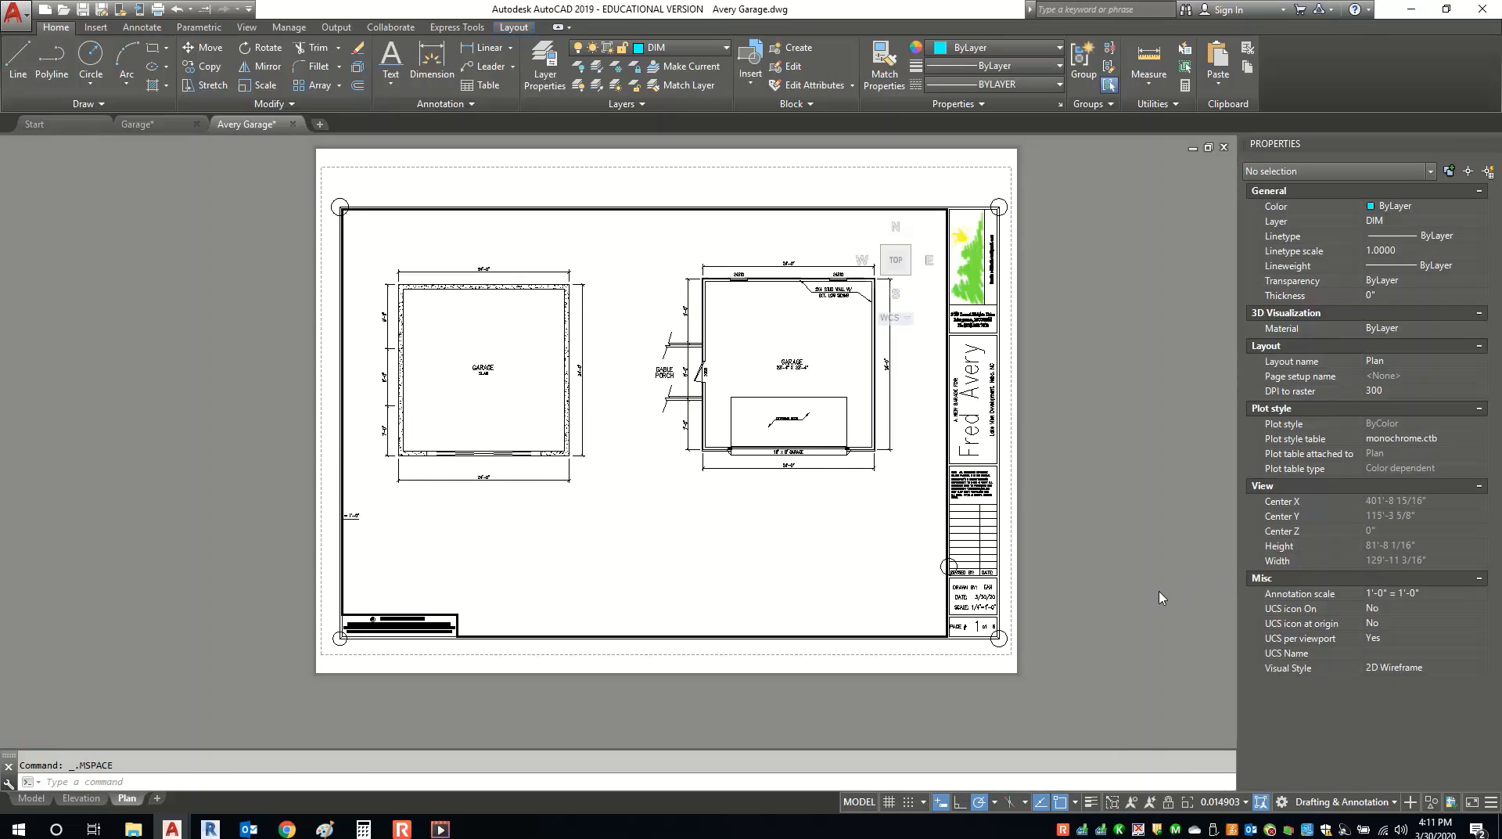
{"action": "mouse_move", "coordinate": [821, 537]}
{"action": "middle_mouse_down"}
{"action": "mouse_move", "coordinate": [832, 569]}
{"action": "mouse_move", "coordinate": [834, 547]}
{"action": "mouse_move", "coordinate": [840, 558]}
{"action": "middle_mouse_up"}
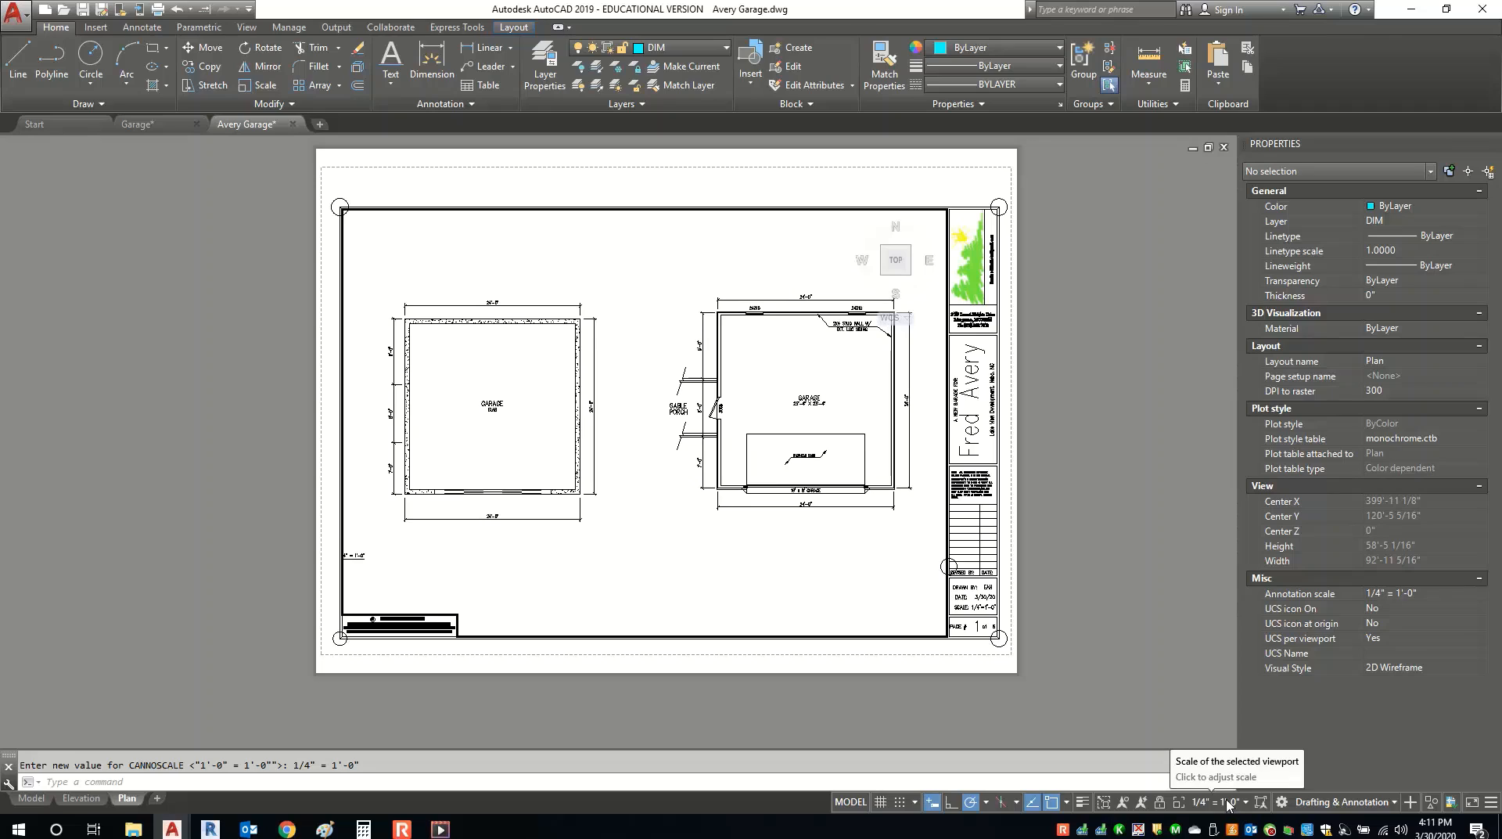
{"action": "left_click", "coordinate": [1159, 803]}
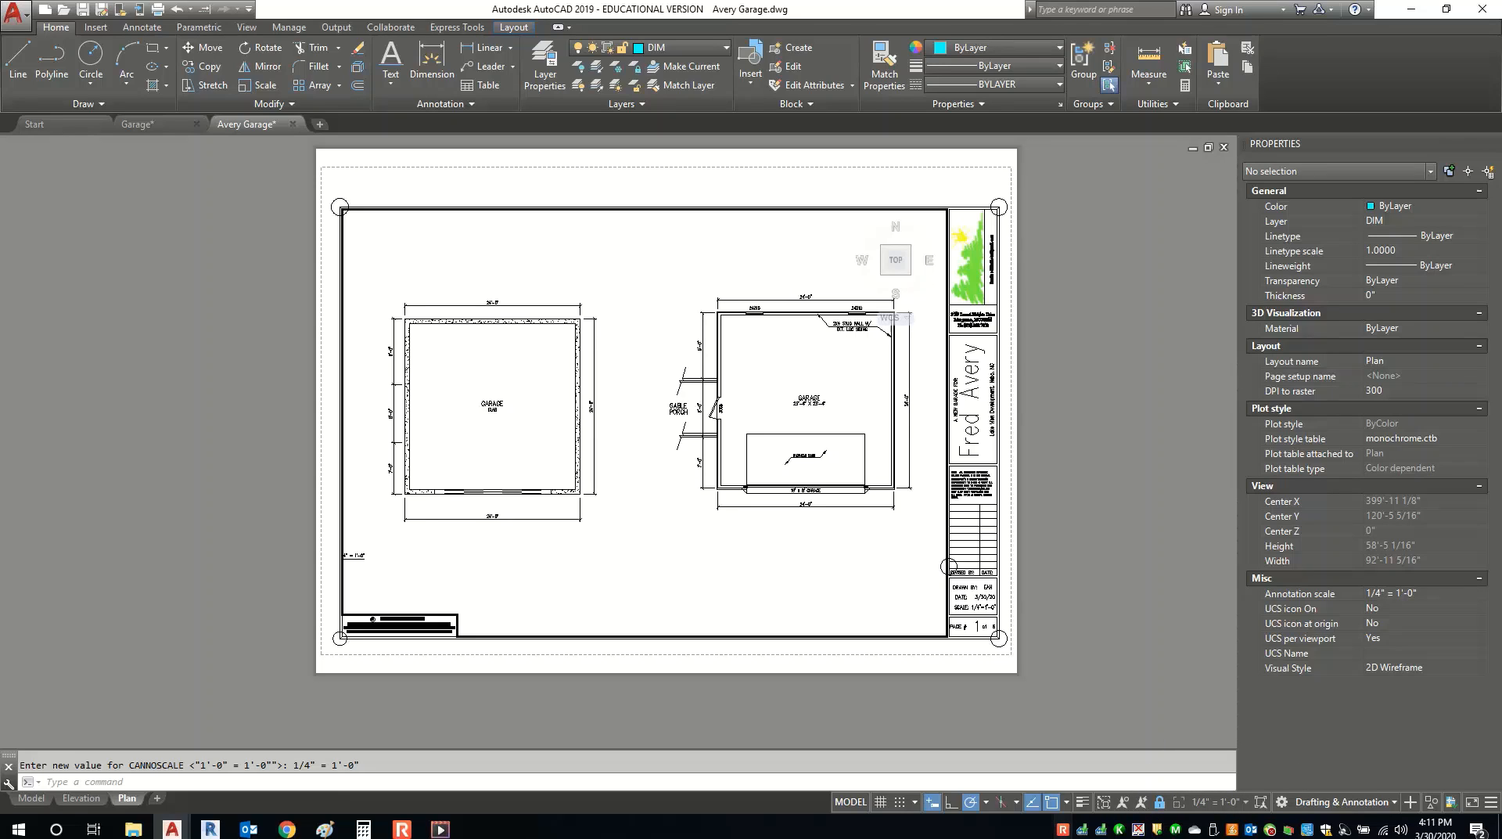
In model space, move the FOUNDATION title under the garage slab plan.
{"action": "left_click", "coordinate": [34, 799]}
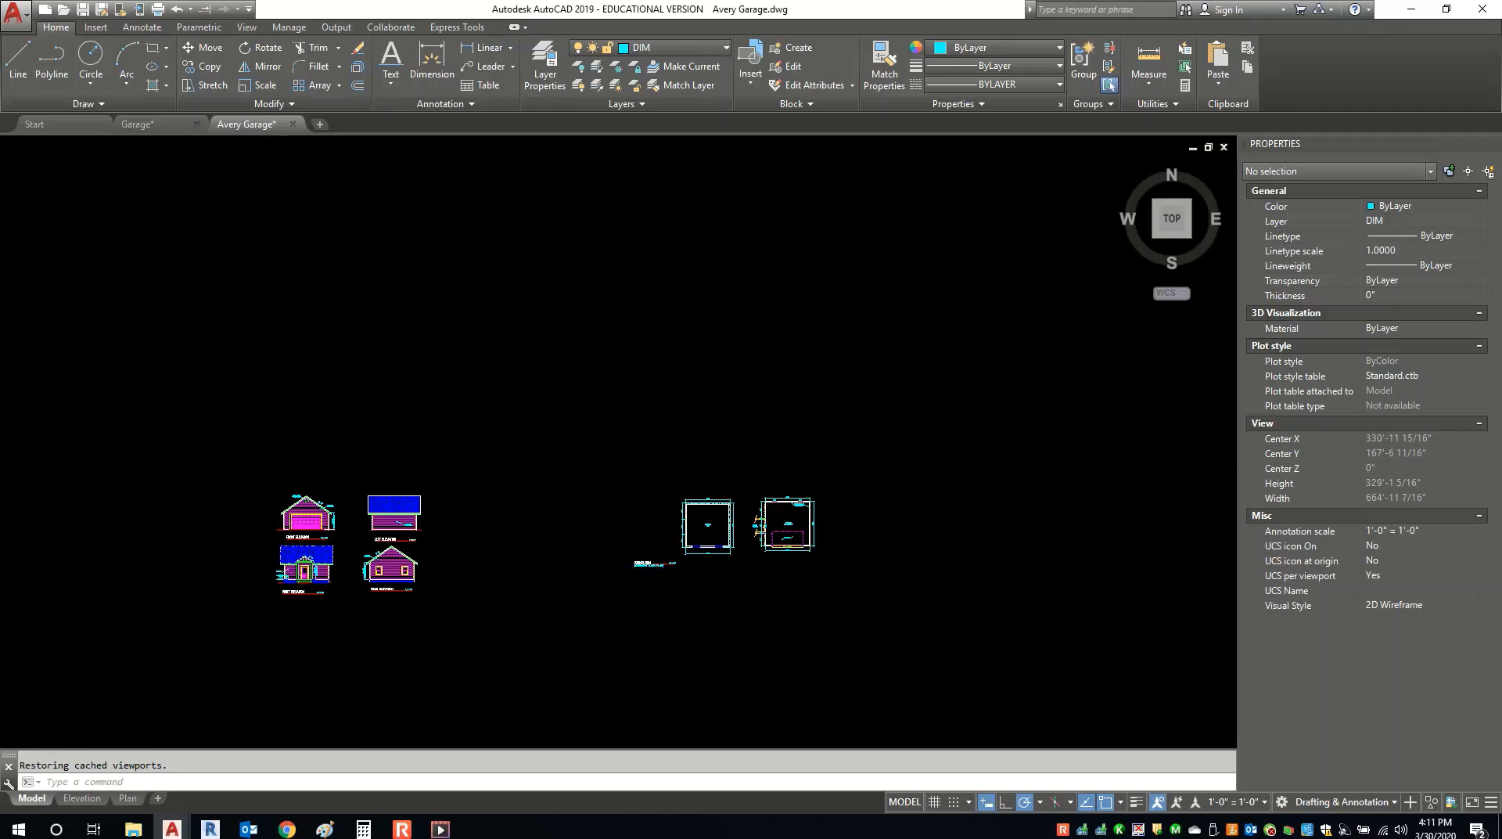
{"action": "scroll", "coordinate": [687, 560], "scroll_direction": "up", "scroll_amount": 7}
{"action": "left_click", "coordinate": [550, 667]}
{"action": "left_click", "coordinate": [279, 454]}
{"action": "right_click", "coordinate": [343, 501]}
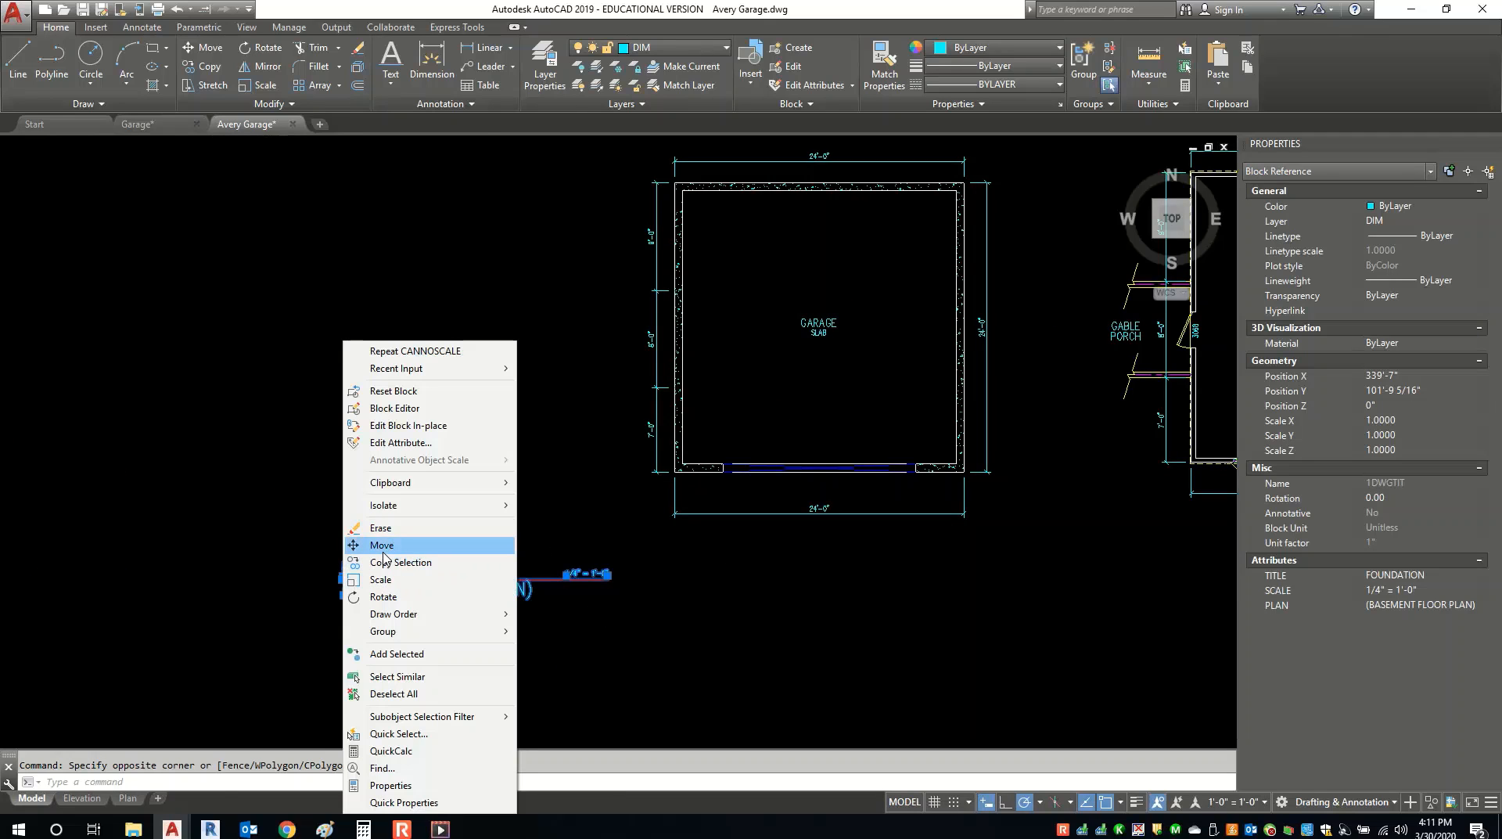
{"action": "left_click", "coordinate": [383, 545]}
{"action": "left_click", "coordinate": [435, 670]}
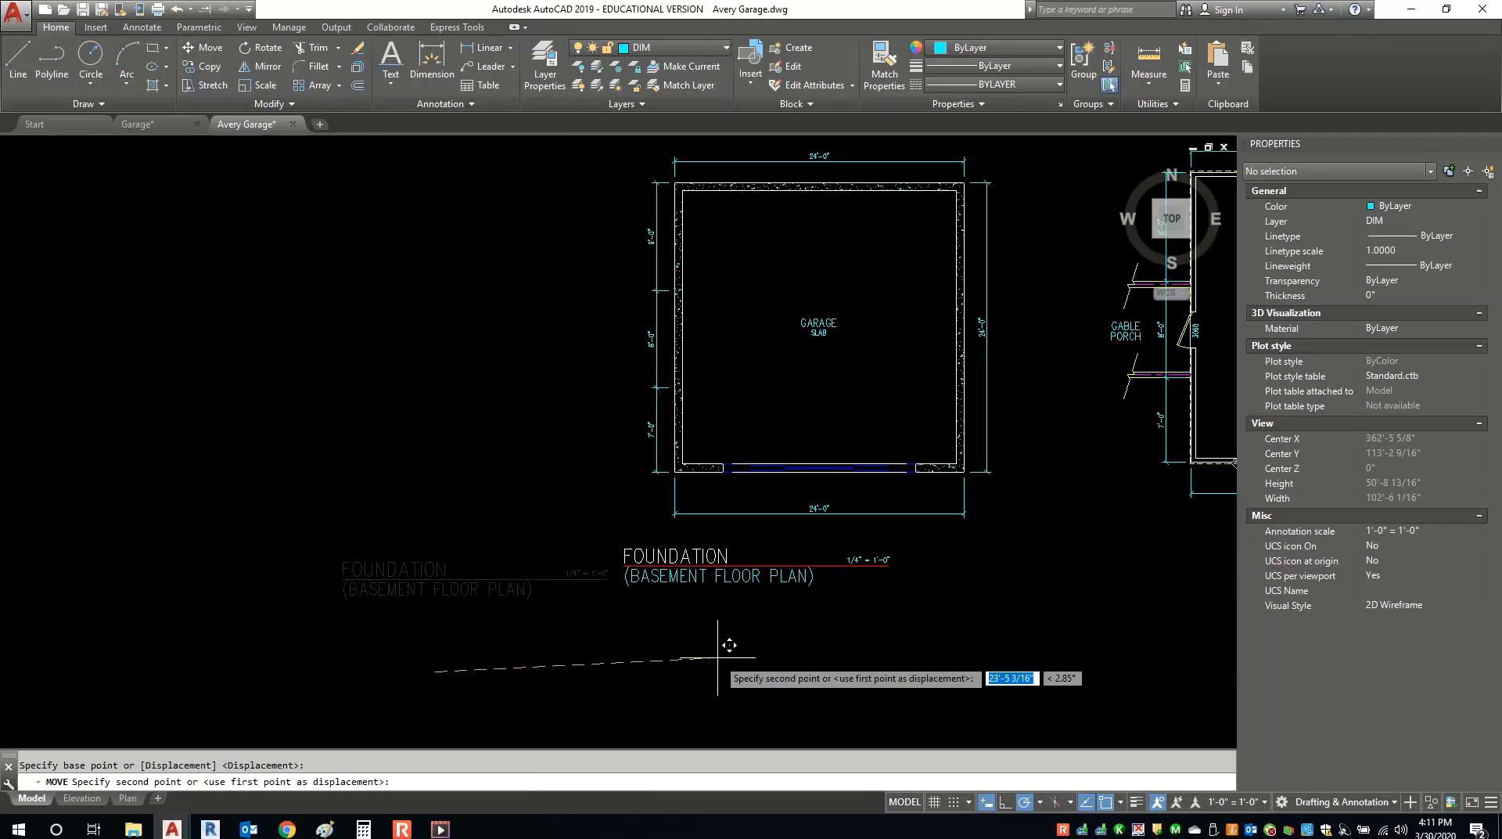
{"action": "left_click", "coordinate": [767, 650]}
{"action": "middle_click_drag", "start_coordinate": [923, 639], "coordinate": [389, 564]}
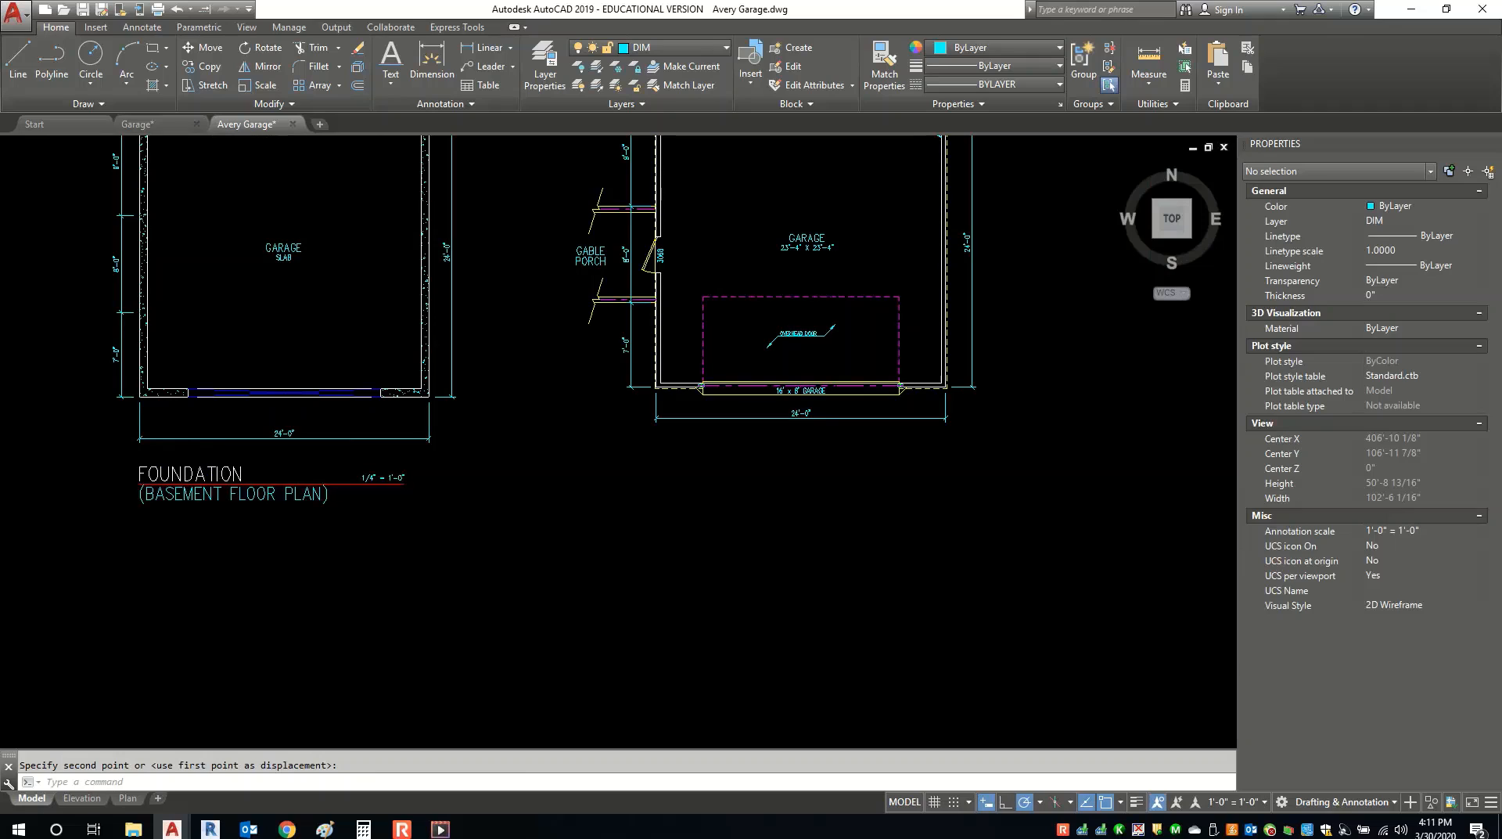
Copy the FOUNDATION title under the right garage plan and open the copy's attributes.
{"action": "left_click", "coordinate": [184, 474]}
{"action": "right_click", "coordinate": [189, 475]}
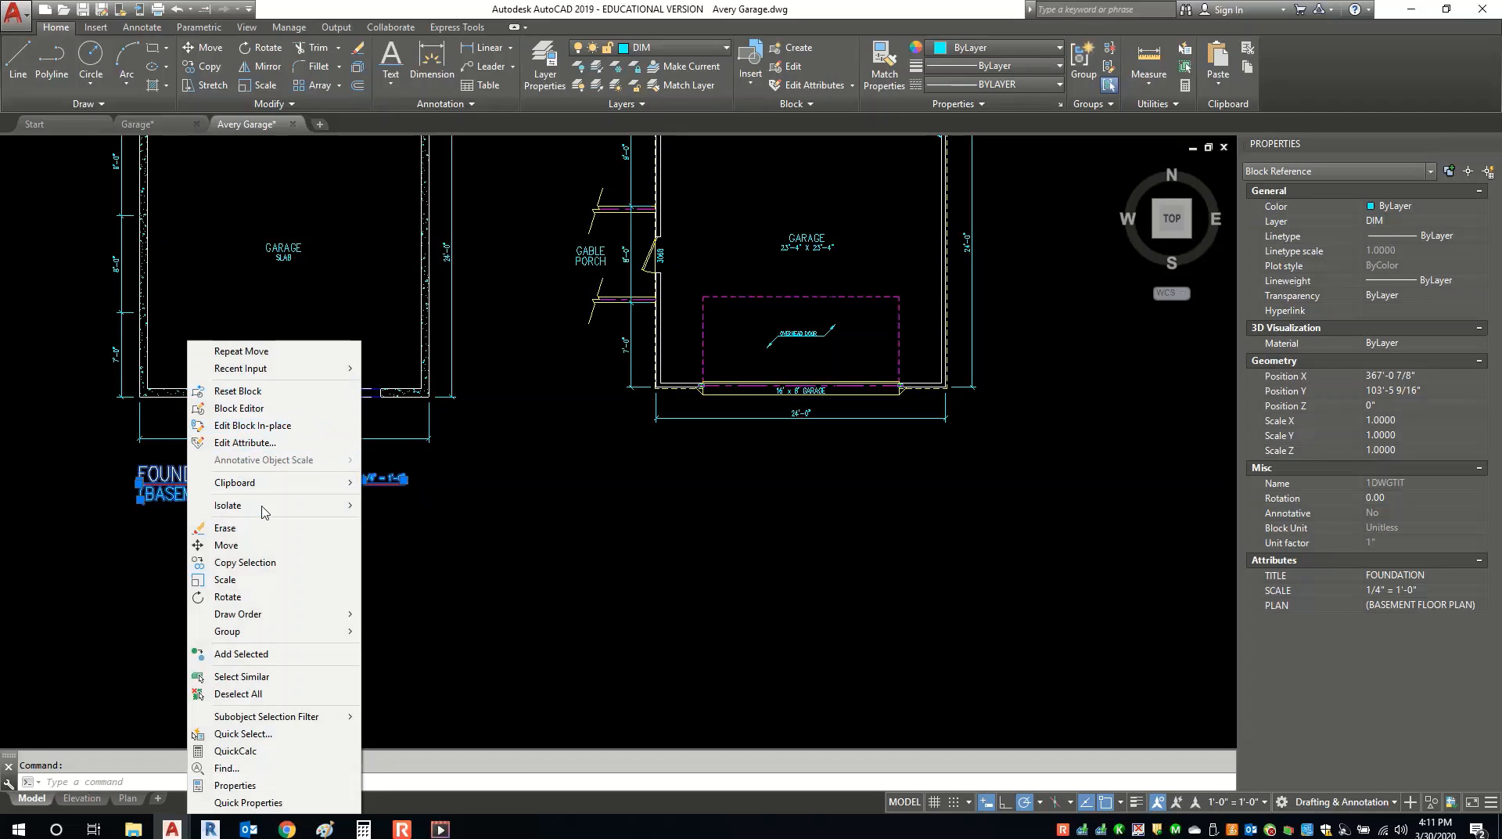
{"action": "left_click", "coordinate": [245, 561]}
{"action": "left_click", "coordinate": [240, 529]}
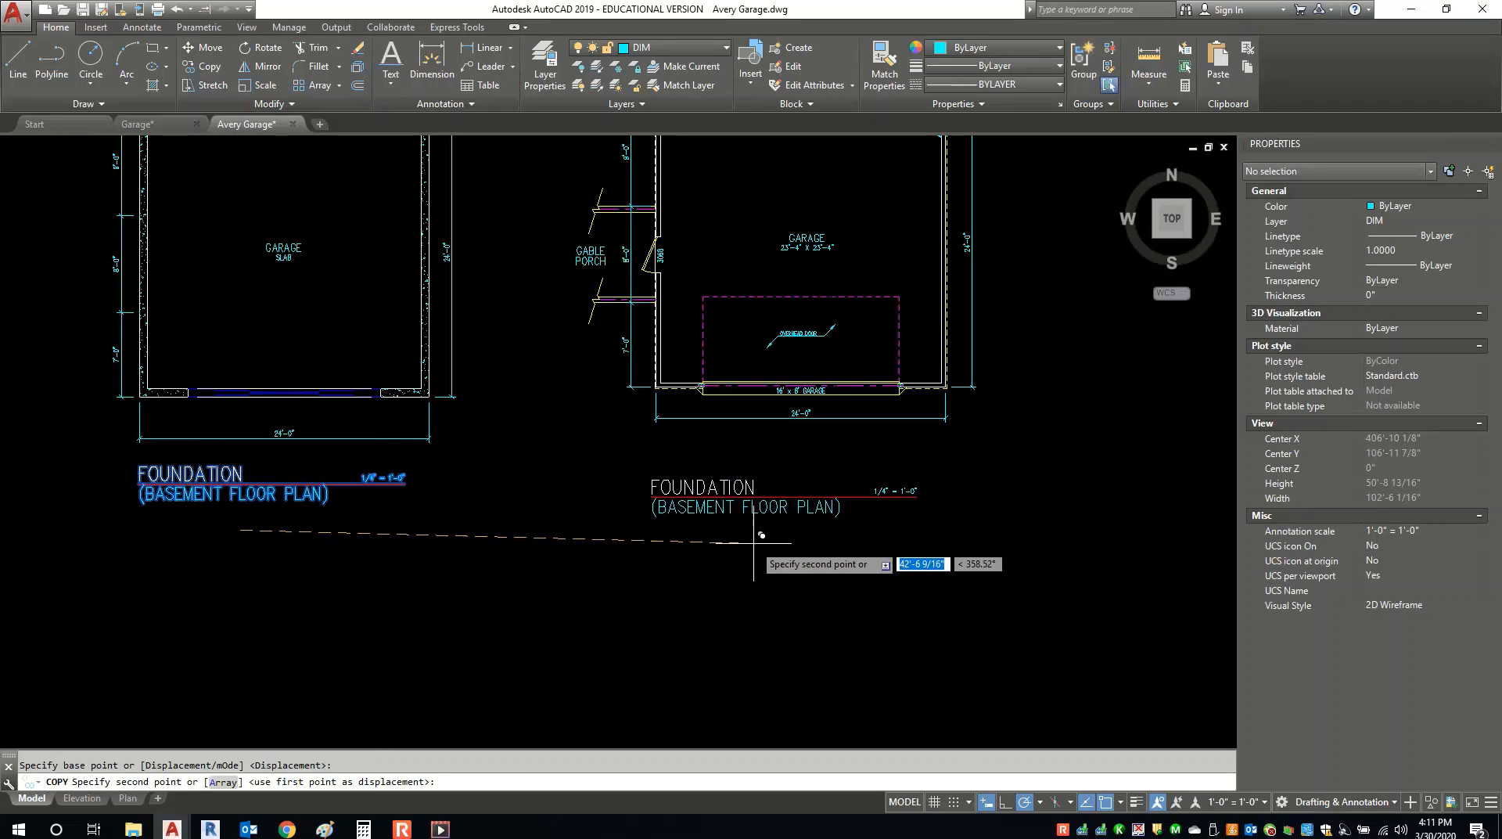
{"action": "left_click", "coordinate": [727, 477]}
{"action": "key", "text": "Escape"}
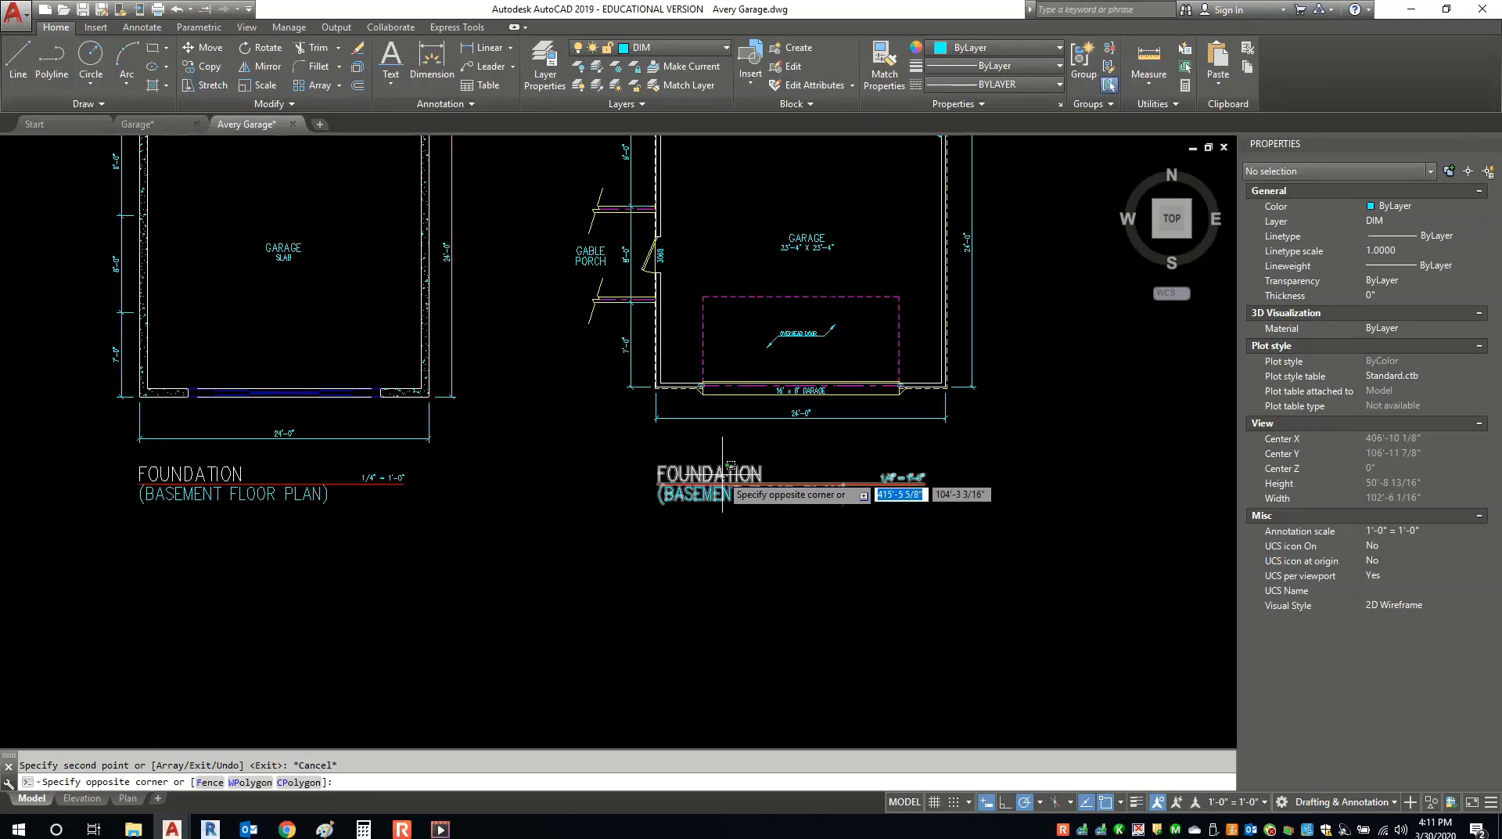
{"action": "double_click", "coordinate": [714, 480]}
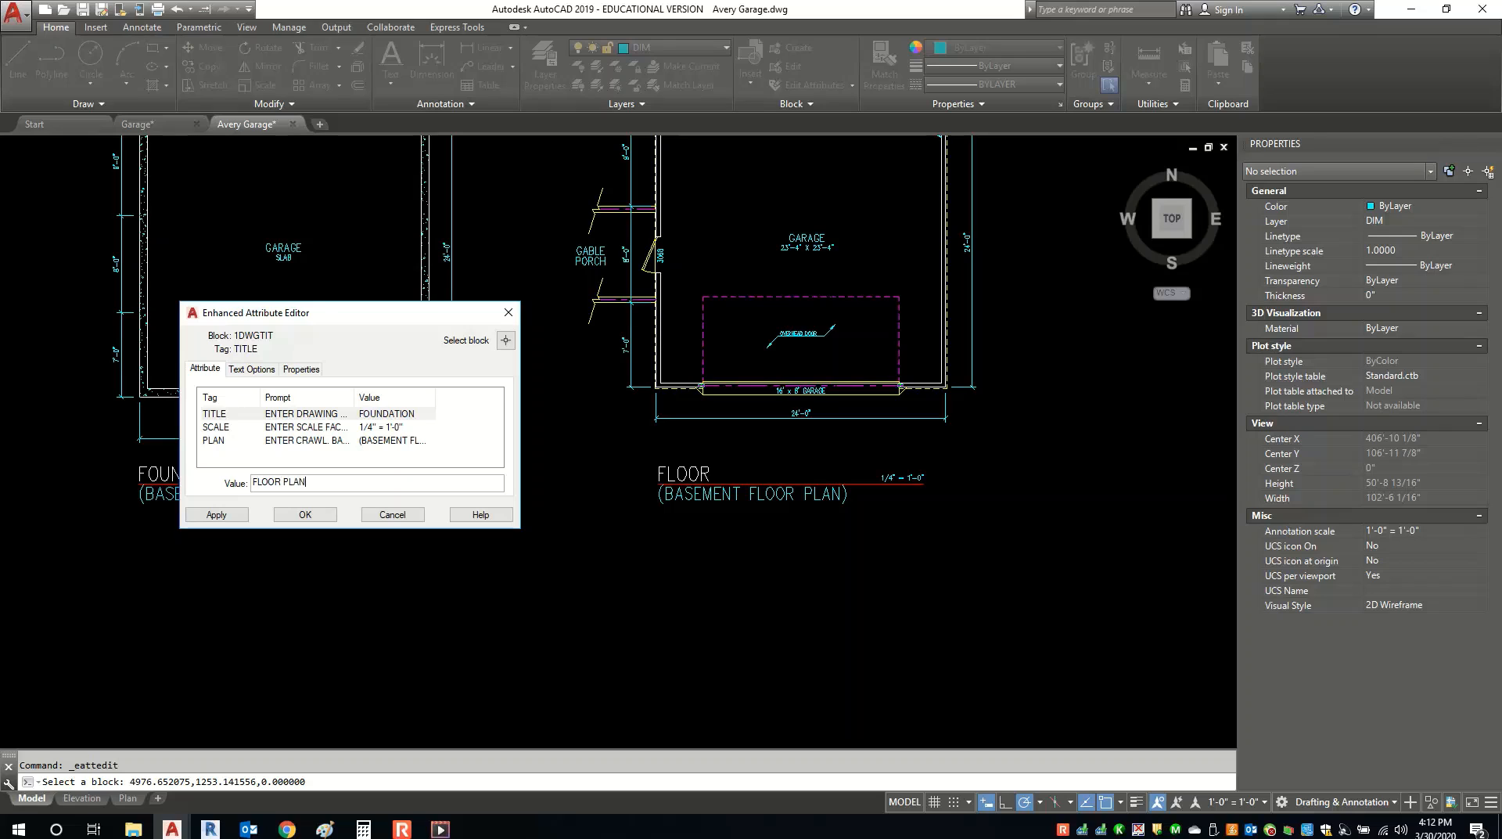
Retitle the copy FLOOR PLAN and clear the (BASEMENT FLOOR PLAN) subtitle under FOUNDATION.
{"action": "left_click", "coordinate": [305, 514]}
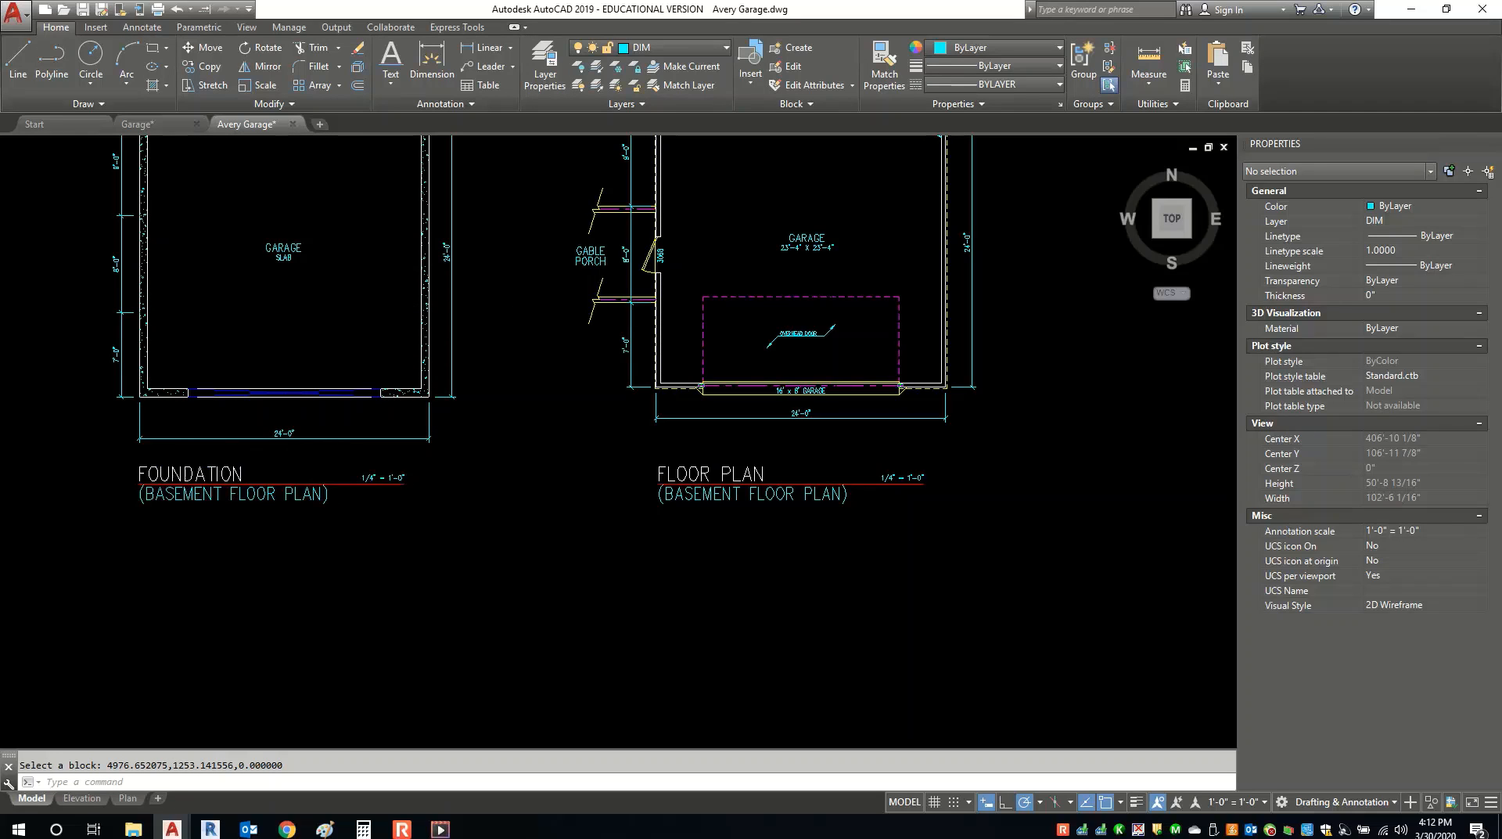
{"action": "double_click", "coordinate": [180, 498]}
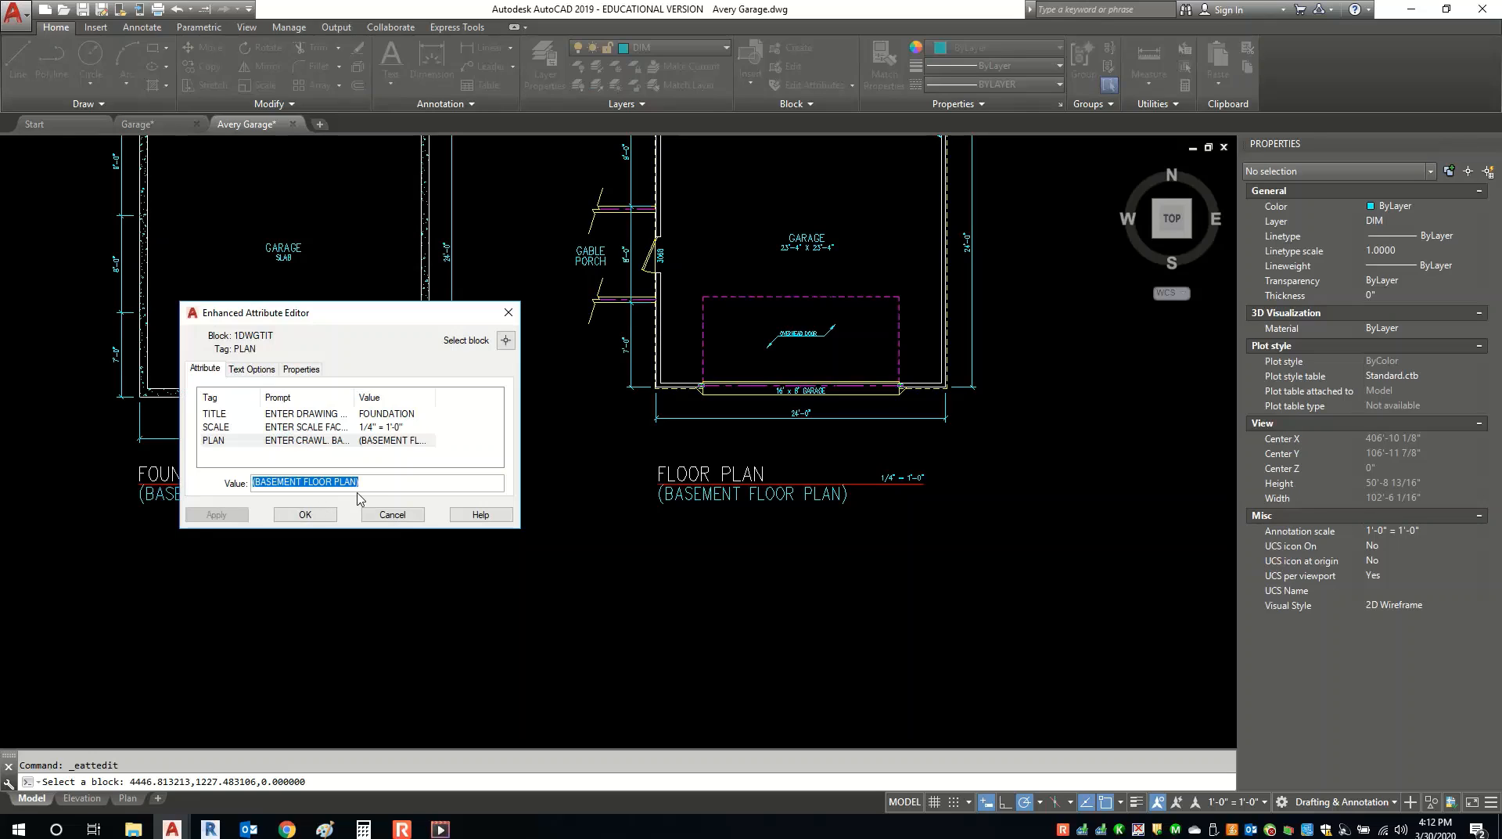
{"action": "key", "text": "BackSpace"}
{"action": "left_click", "coordinate": [305, 514]}
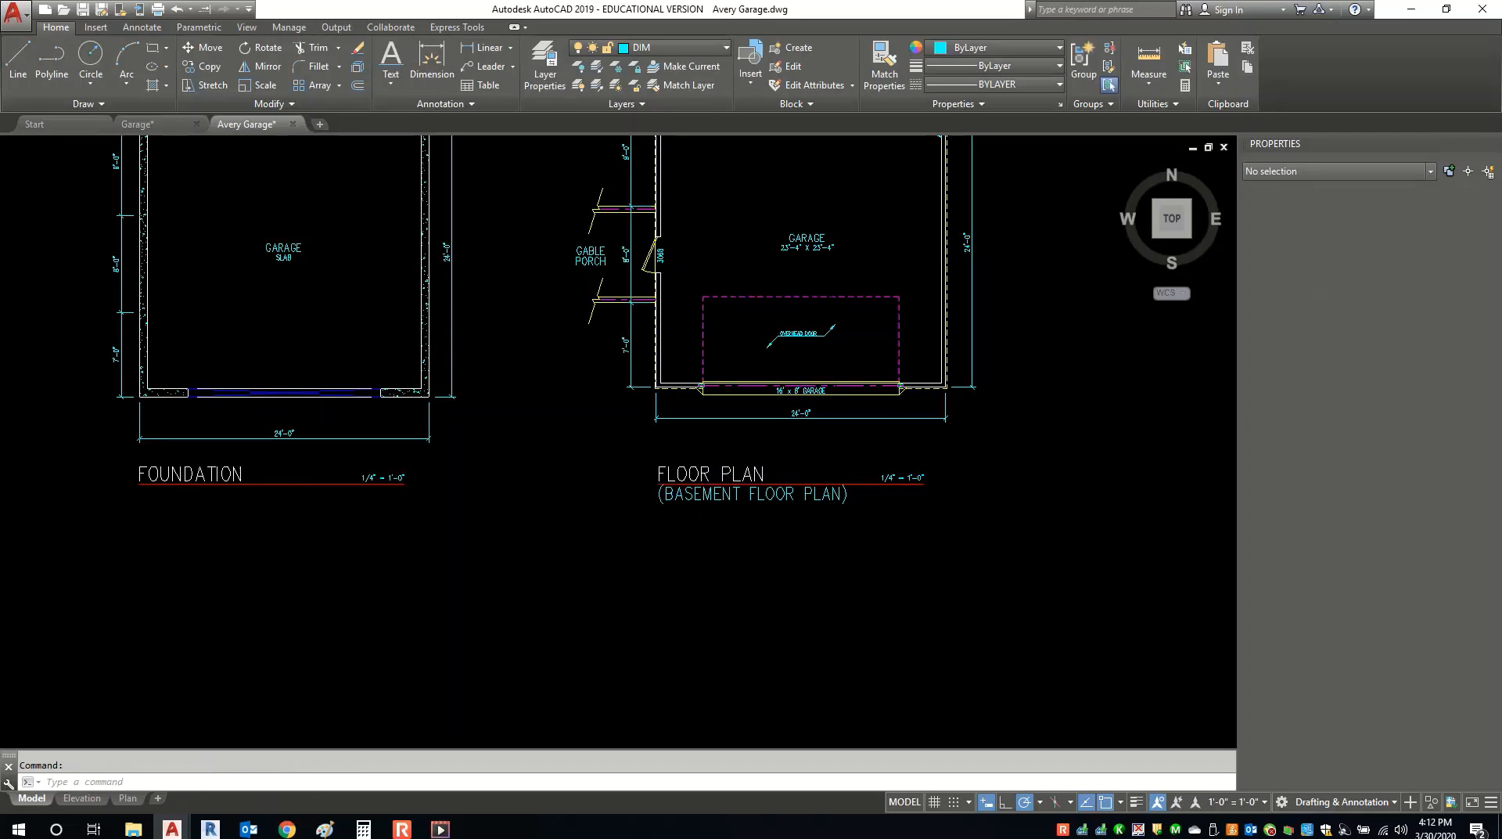
Clear the FLOOR PLAN title's subtitle as well, then show the Plan layout sheet.
{"action": "double_click", "coordinate": [703, 496]}
{"action": "key", "text": "BackSpace"}
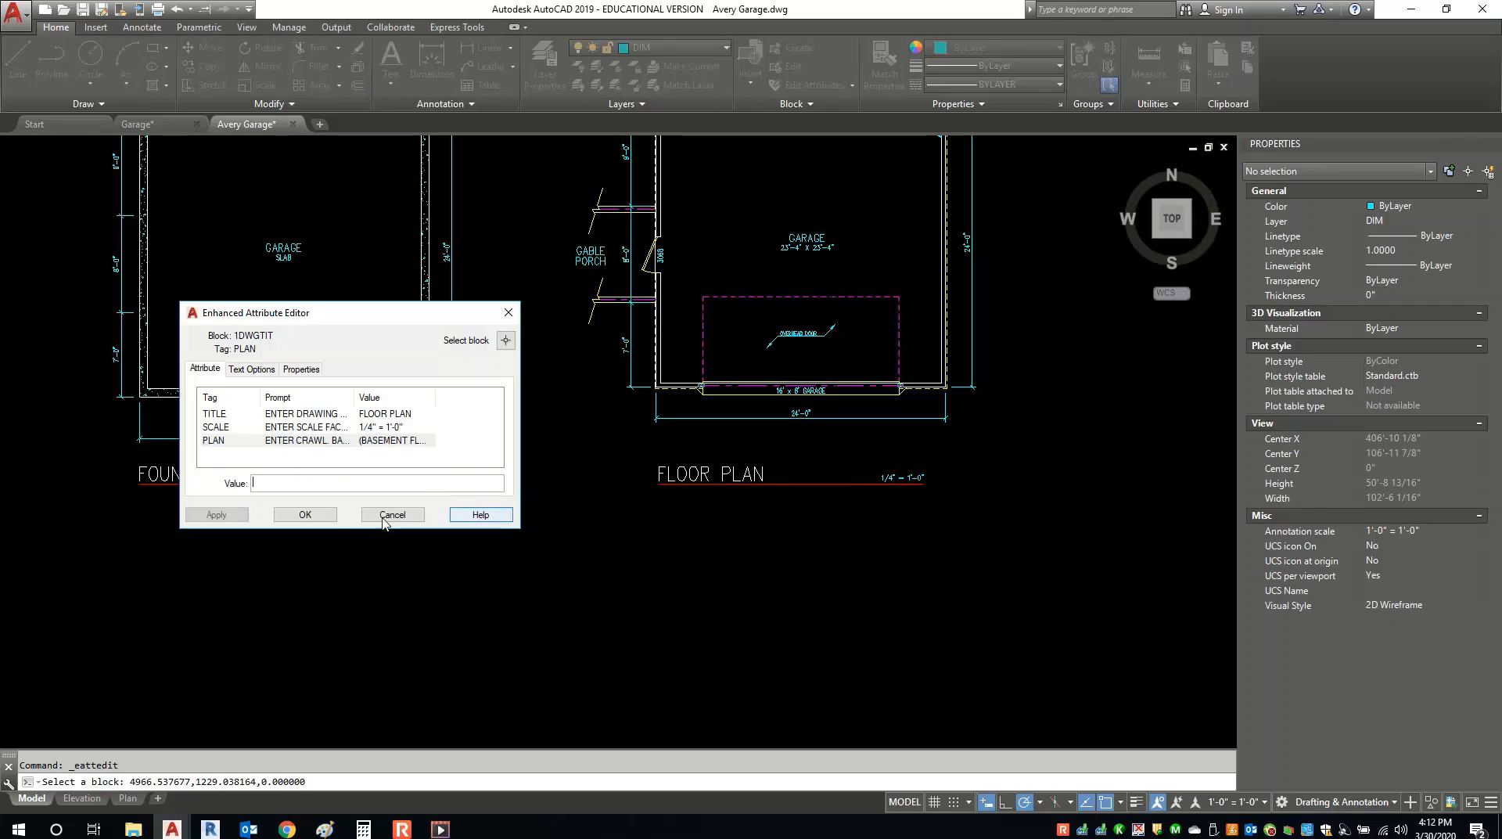
{"action": "left_click", "coordinate": [305, 515]}
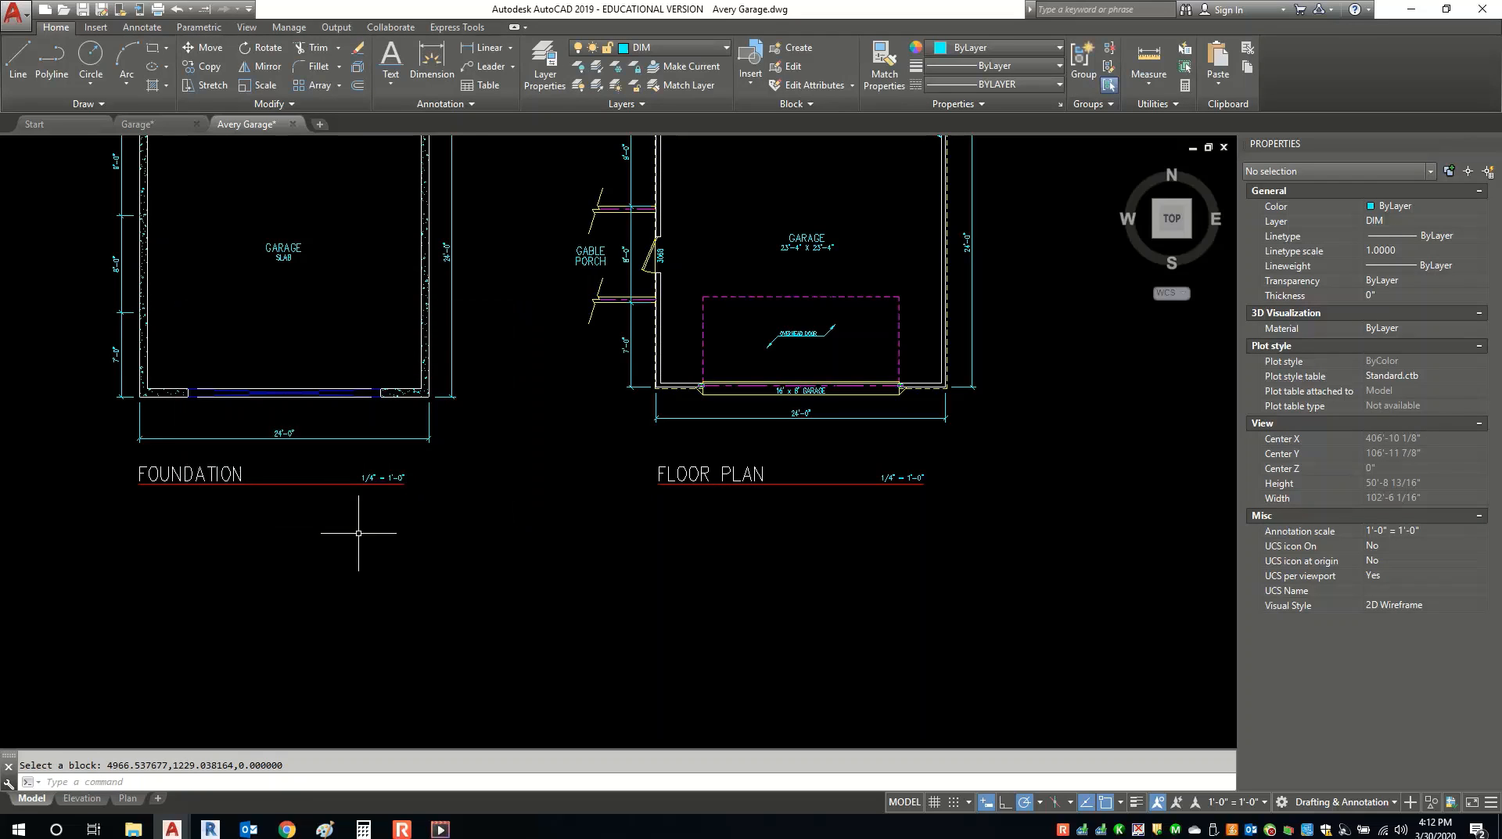
{"action": "left_click", "coordinate": [127, 798]}
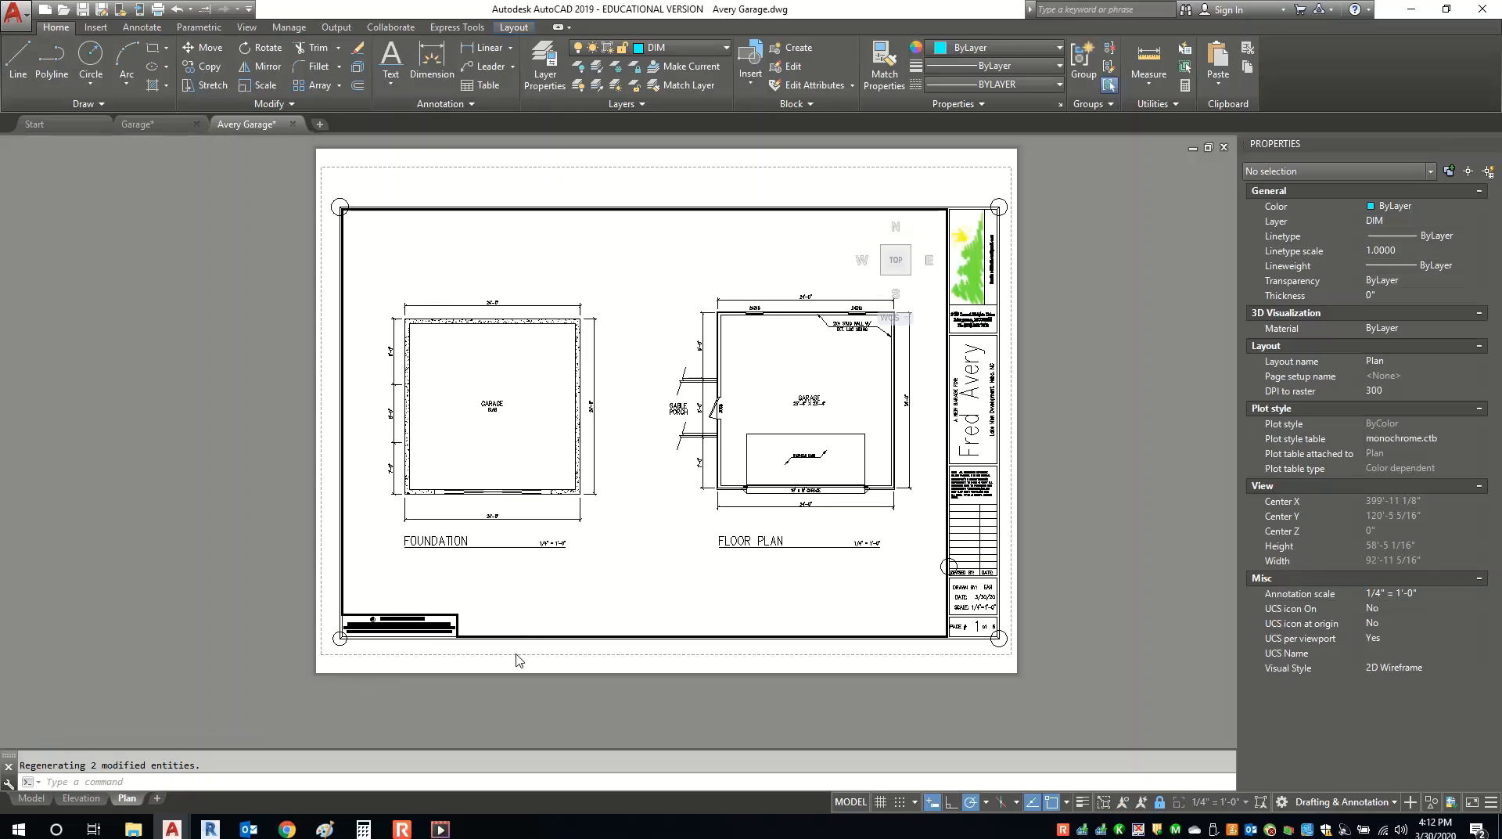
Switch the Plan sheet to paper space and inspect its title block.
{"action": "left_click", "coordinate": [849, 801]}
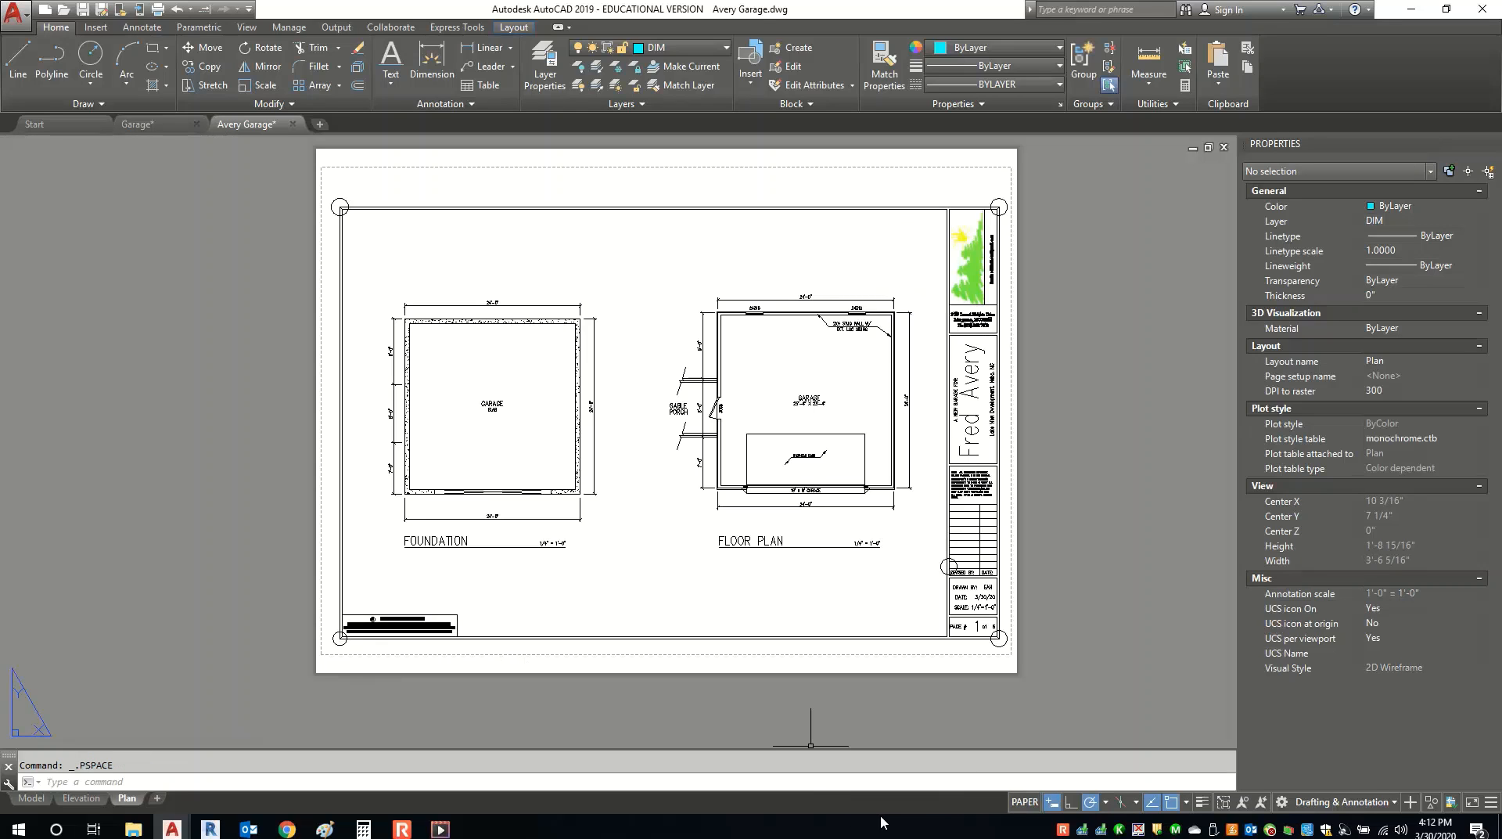
{"action": "scroll", "coordinate": [756, 454], "scroll_direction": "down", "scroll_amount": 5}
{"action": "scroll", "coordinate": [755, 453], "scroll_direction": "up", "scroll_amount": 7}
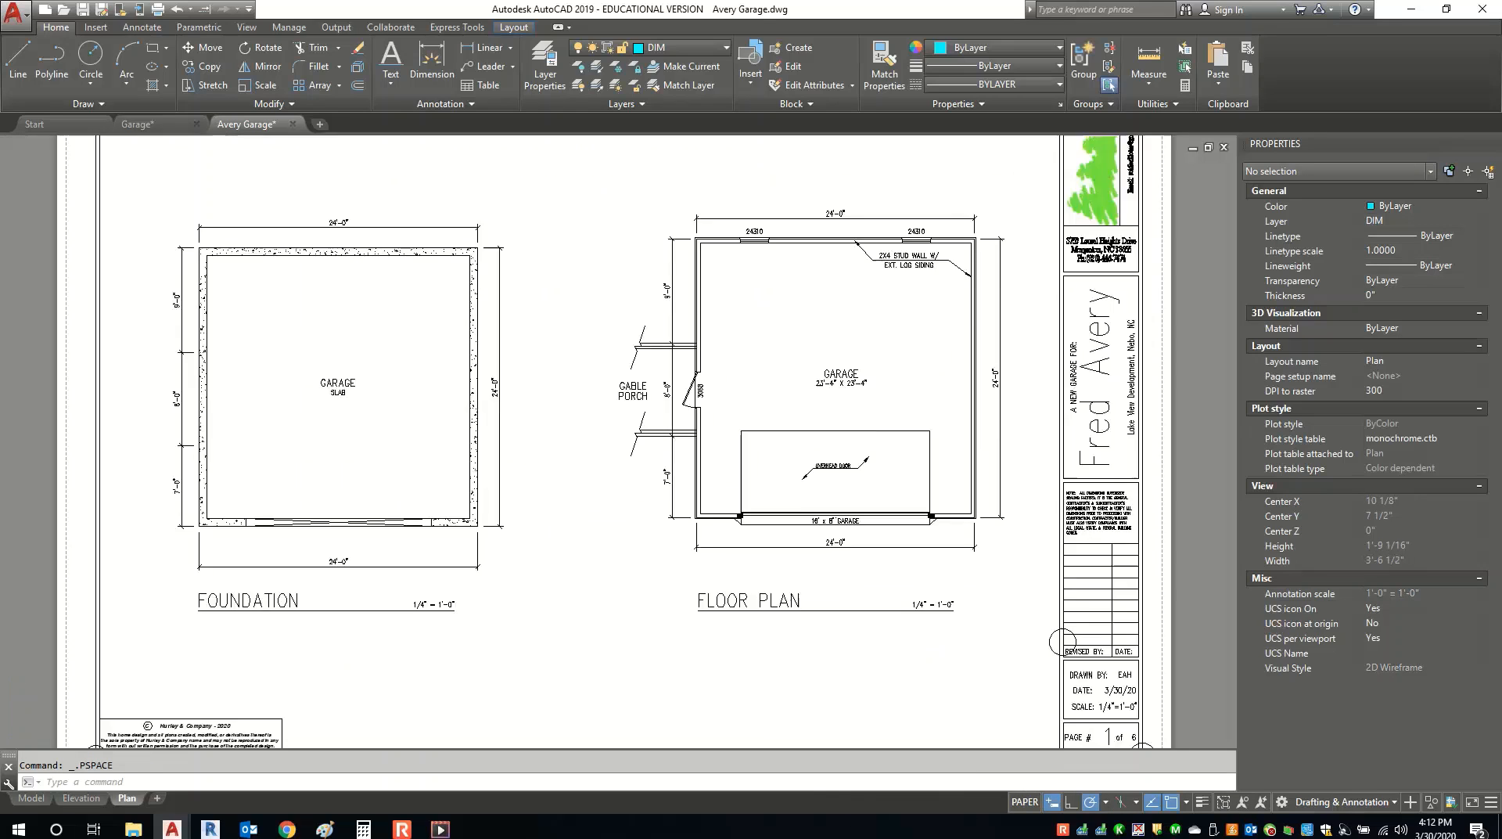
{"action": "scroll", "coordinate": [754, 453], "scroll_direction": "down", "scroll_amount": 6}
{"action": "scroll", "coordinate": [755, 452], "scroll_direction": "up", "scroll_amount": 3}
{"action": "scroll", "coordinate": [1005, 583], "scroll_direction": "up", "scroll_amount": 6}
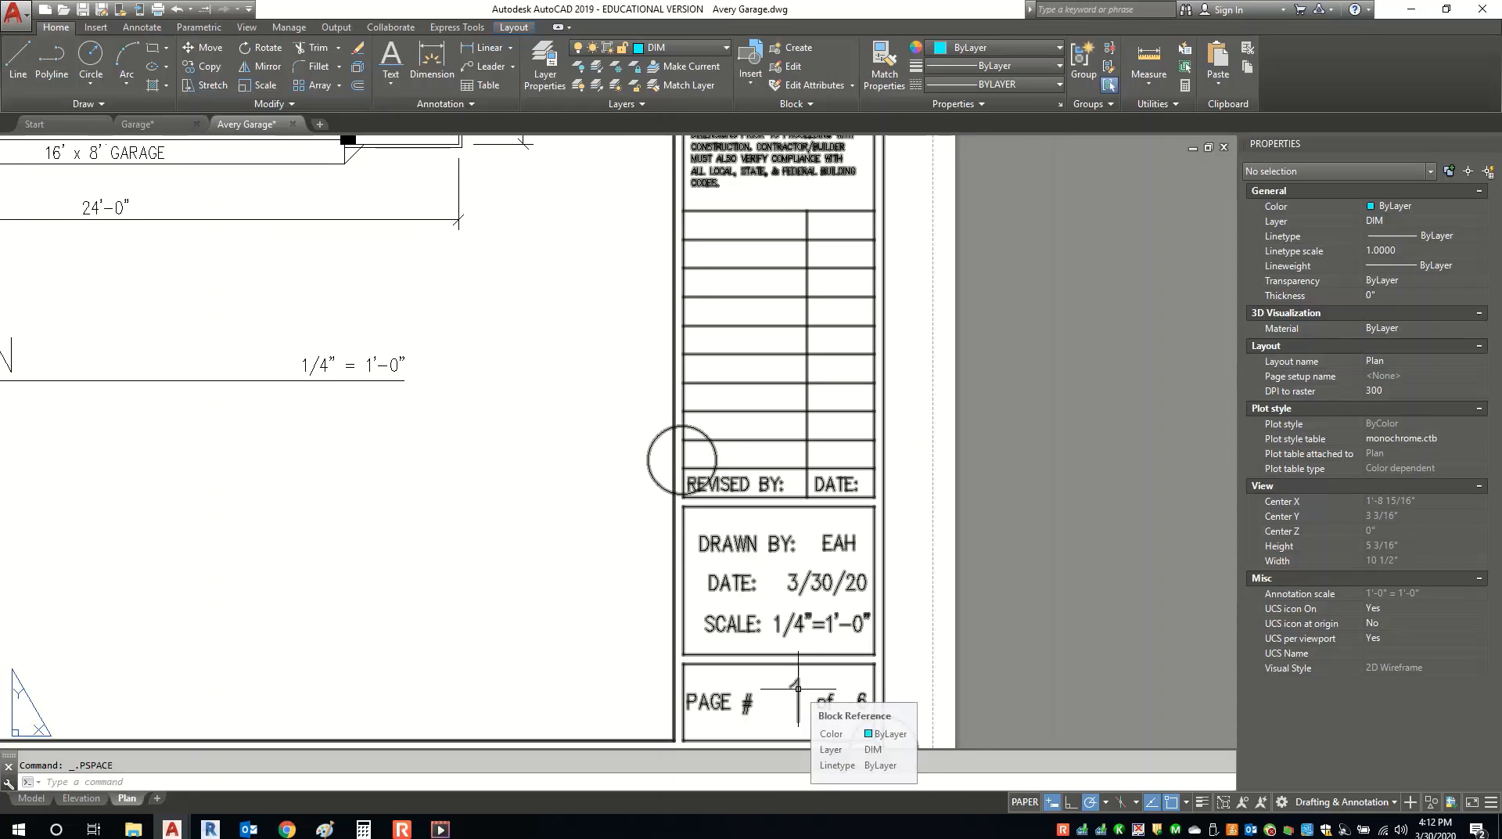
{"action": "left_click", "coordinate": [797, 688]}
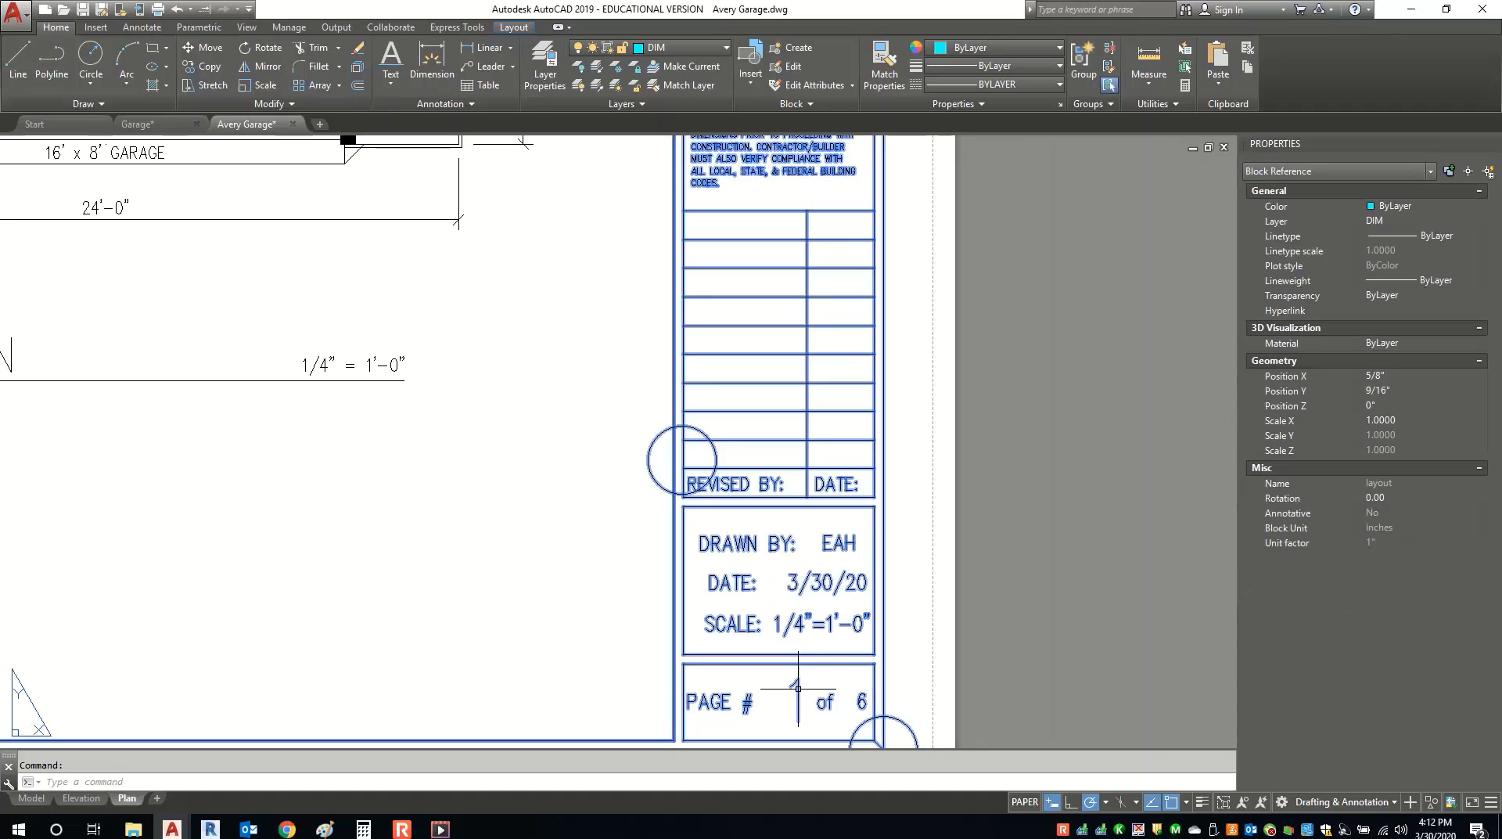
{"action": "left_click", "coordinate": [354, 68]}
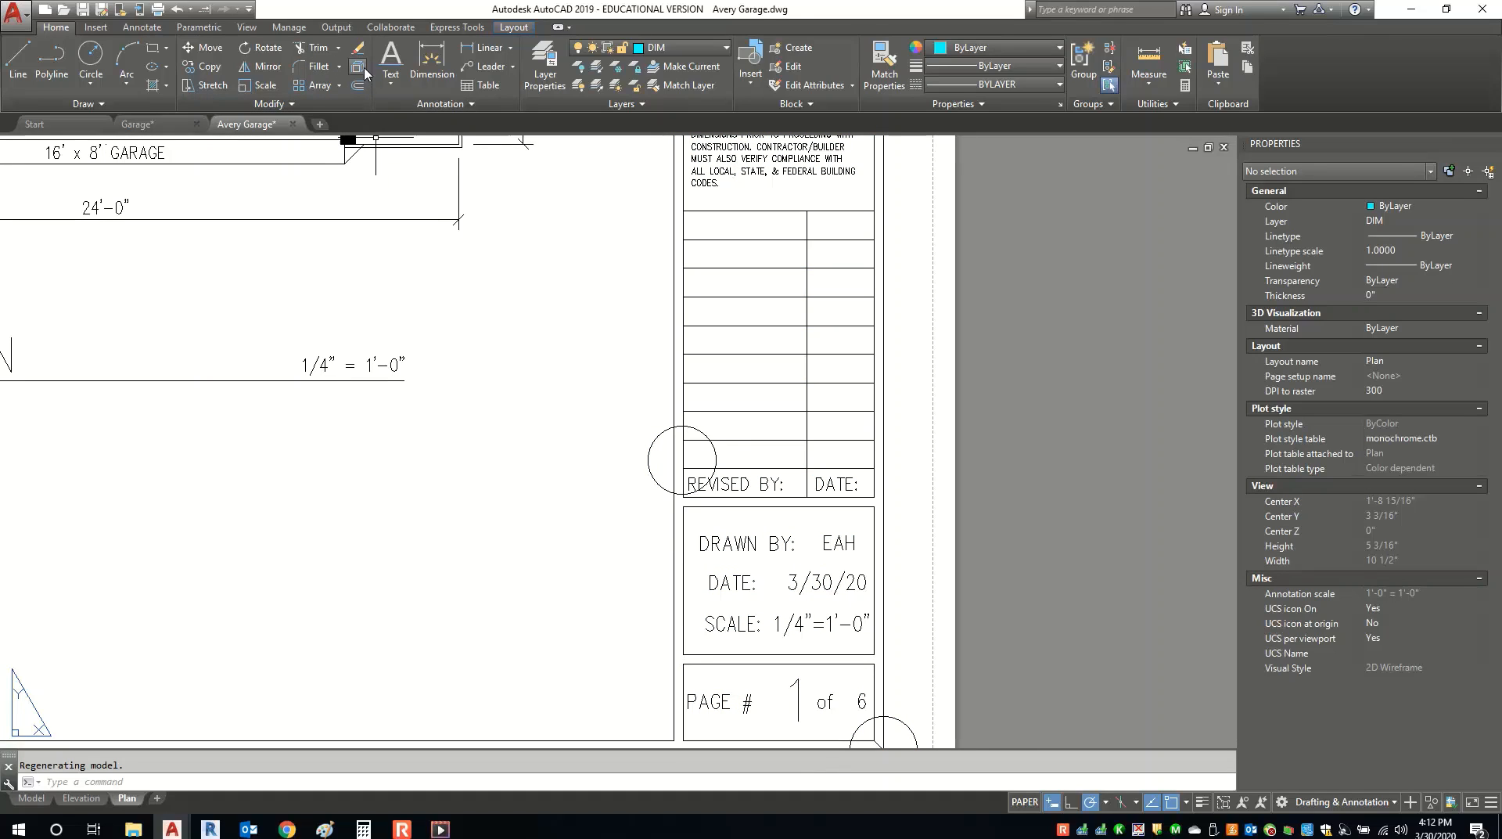
Set the title block's Page # to 2 and recentre the whole Plan sheet.
{"action": "double_click", "coordinate": [797, 699]}
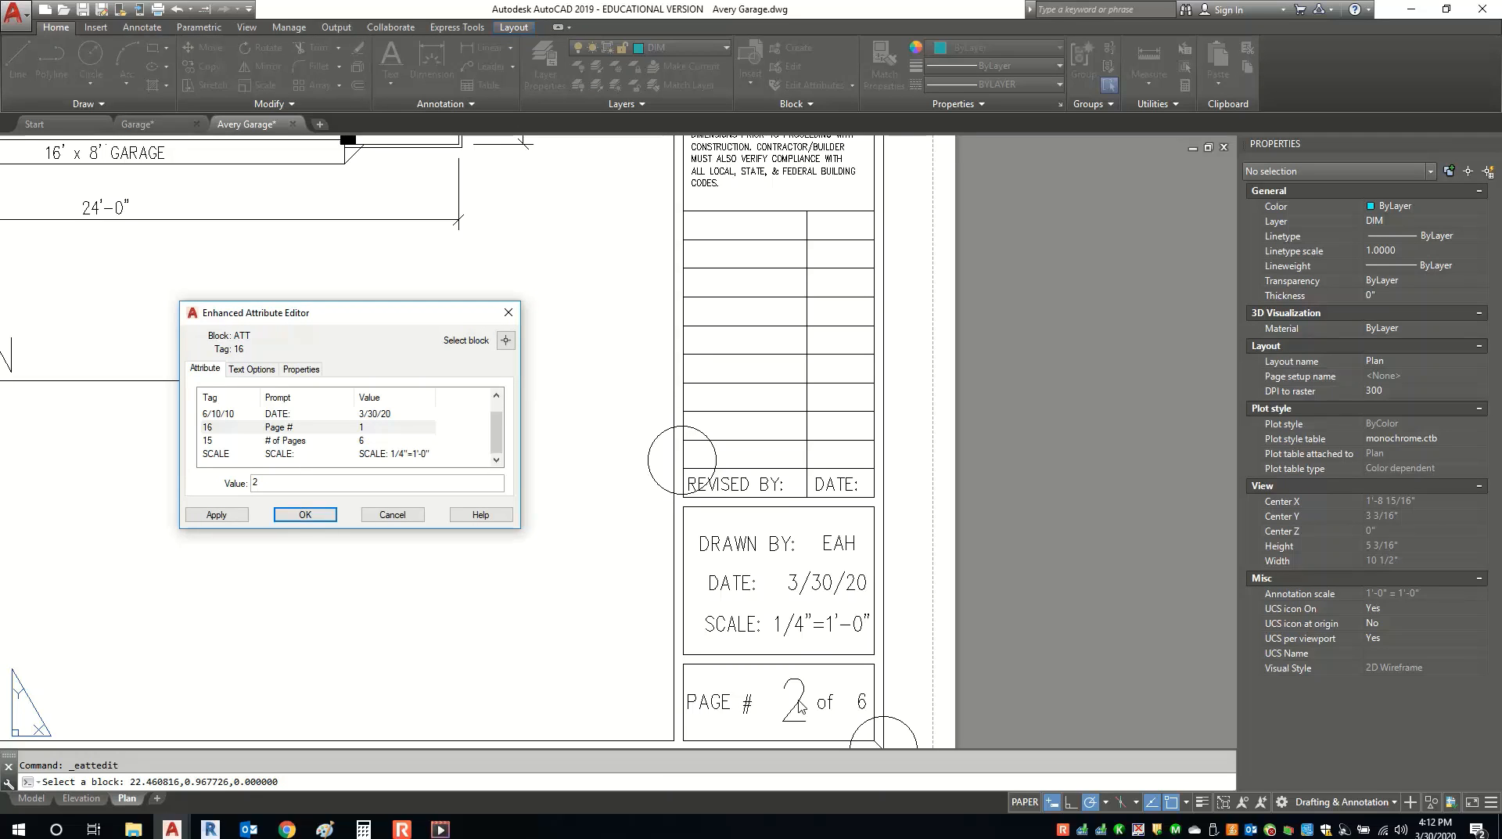
{"action": "key", "text": "Return"}
{"action": "scroll", "coordinate": [1078, 608], "scroll_direction": "down", "scroll_amount": 5}
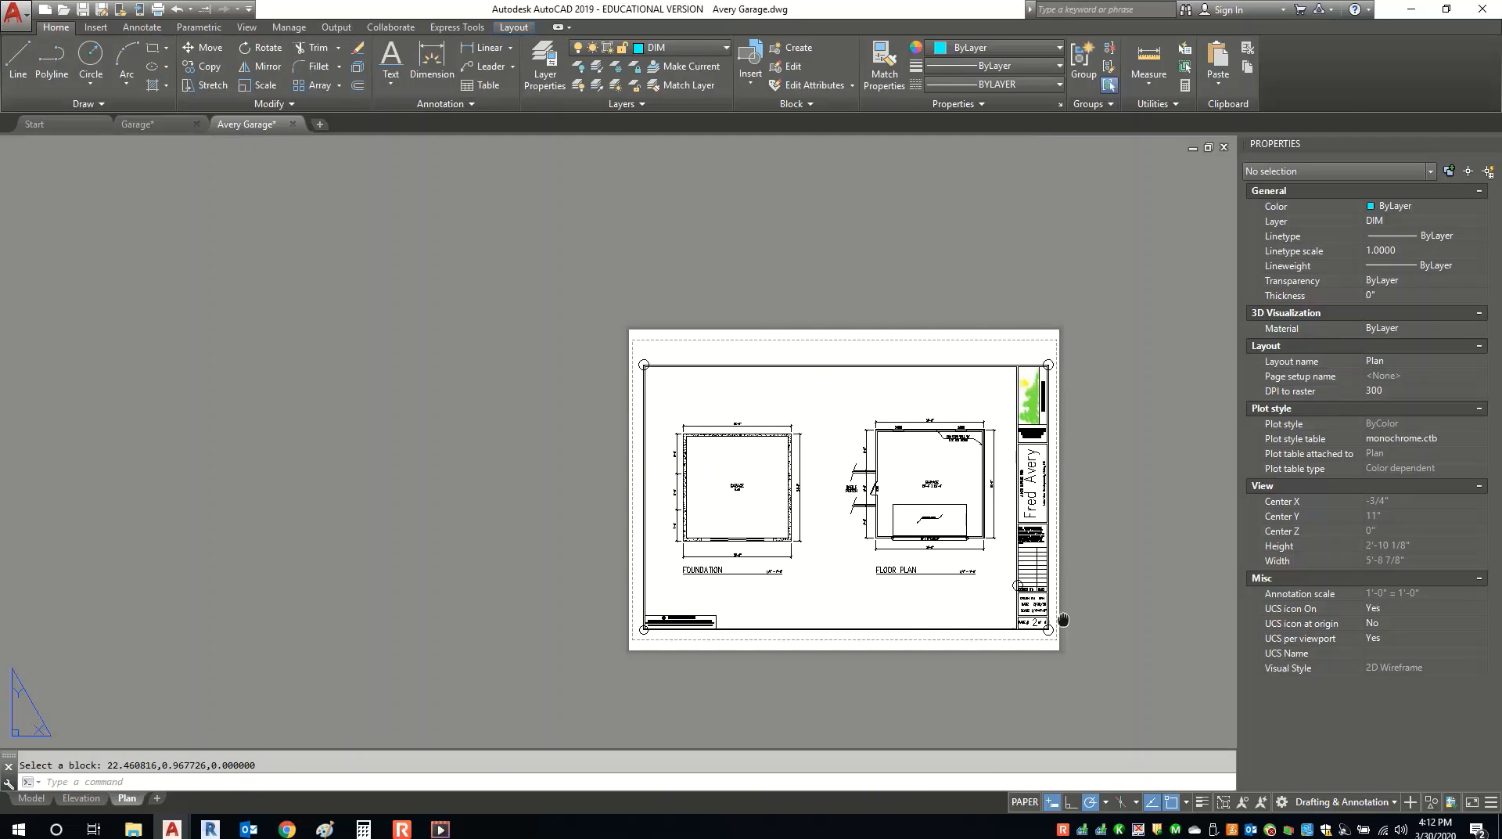
{"action": "scroll", "coordinate": [987, 535], "scroll_direction": "up", "scroll_amount": 4}
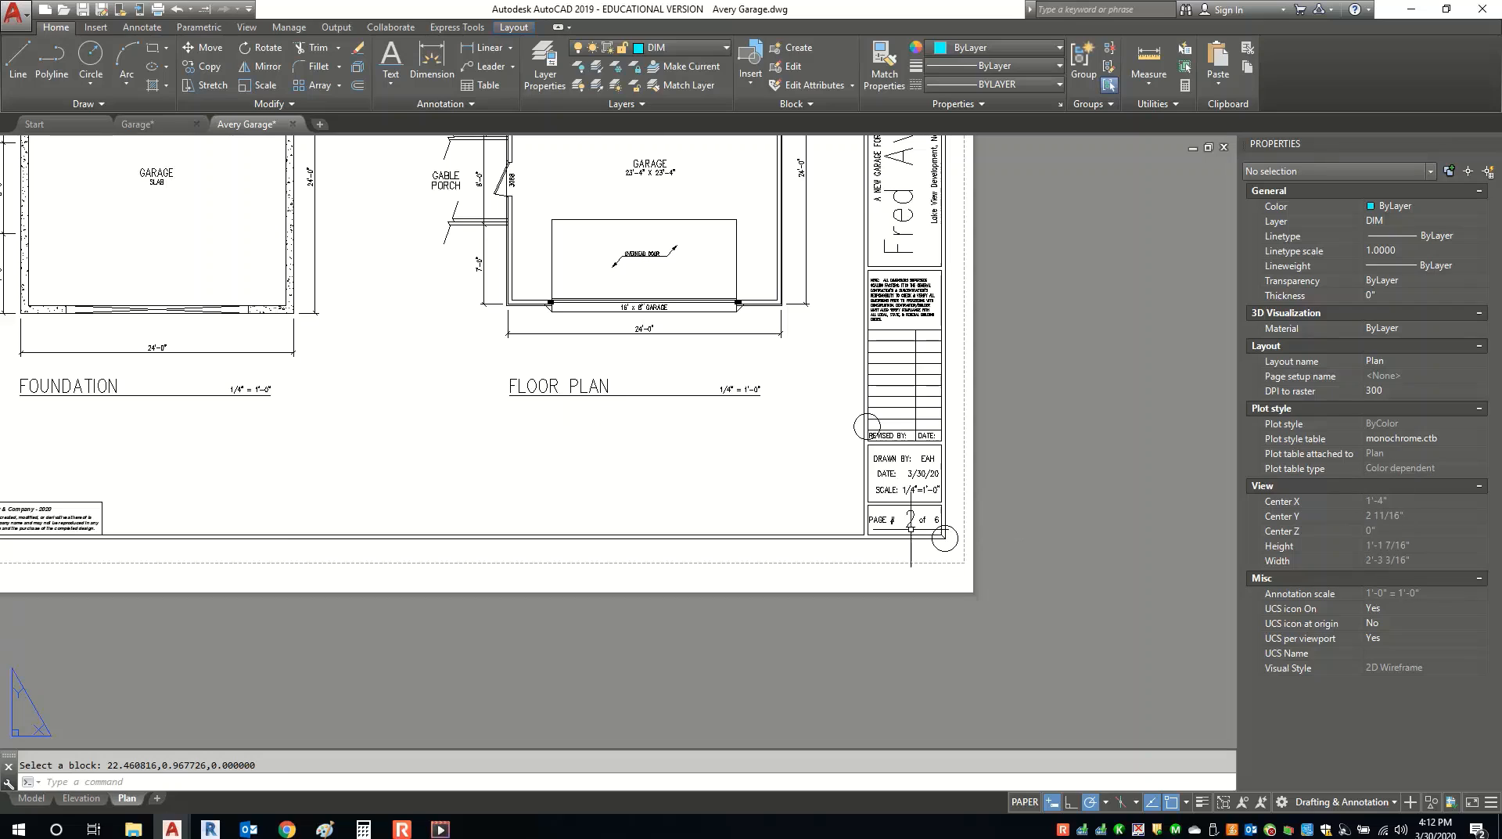
{"action": "scroll", "coordinate": [915, 529], "scroll_direction": "up", "scroll_amount": 6}
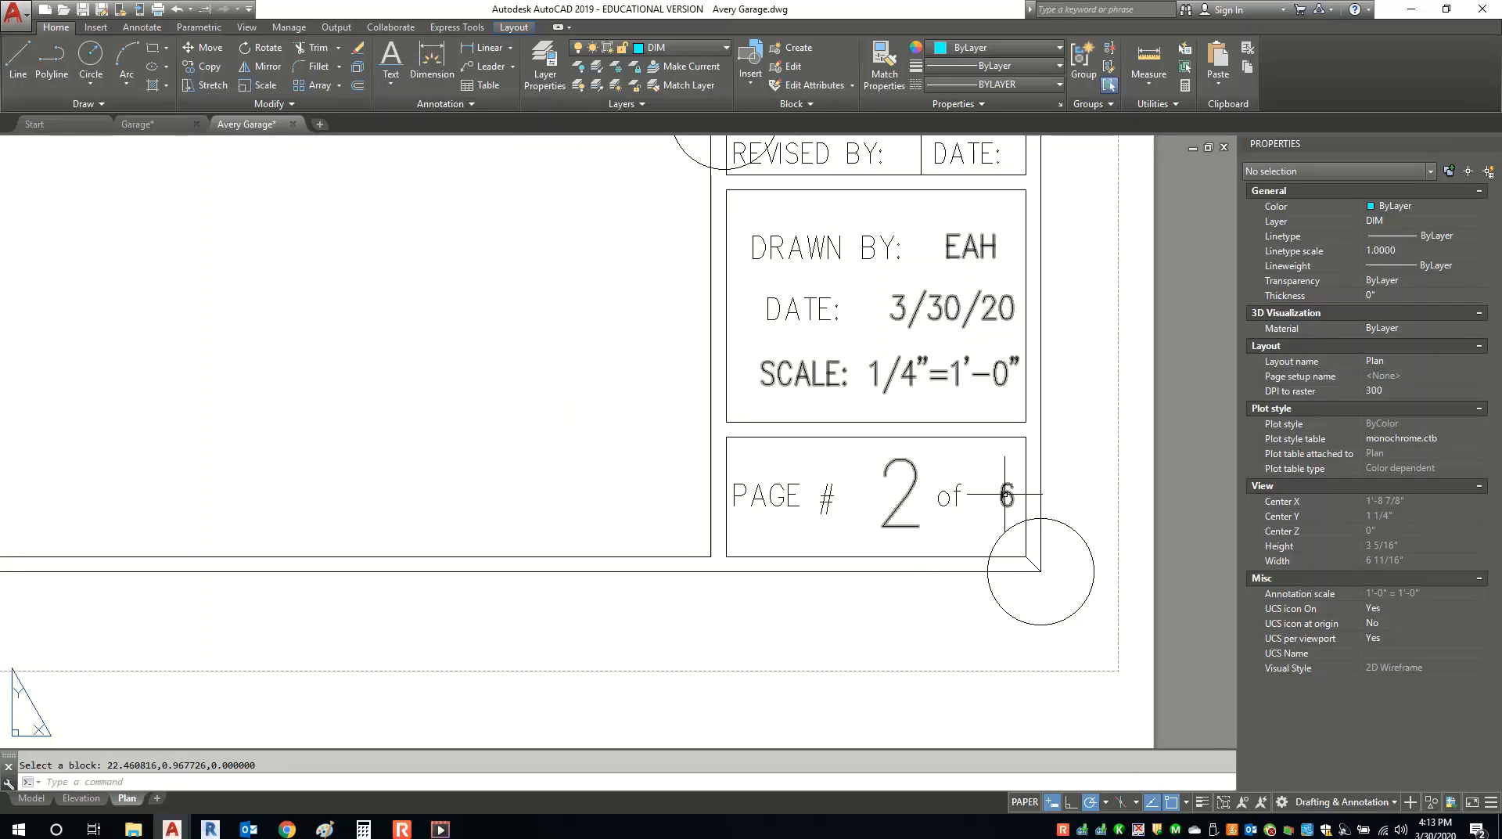
{"action": "scroll", "coordinate": [936, 567], "scroll_direction": "down", "scroll_amount": 6}
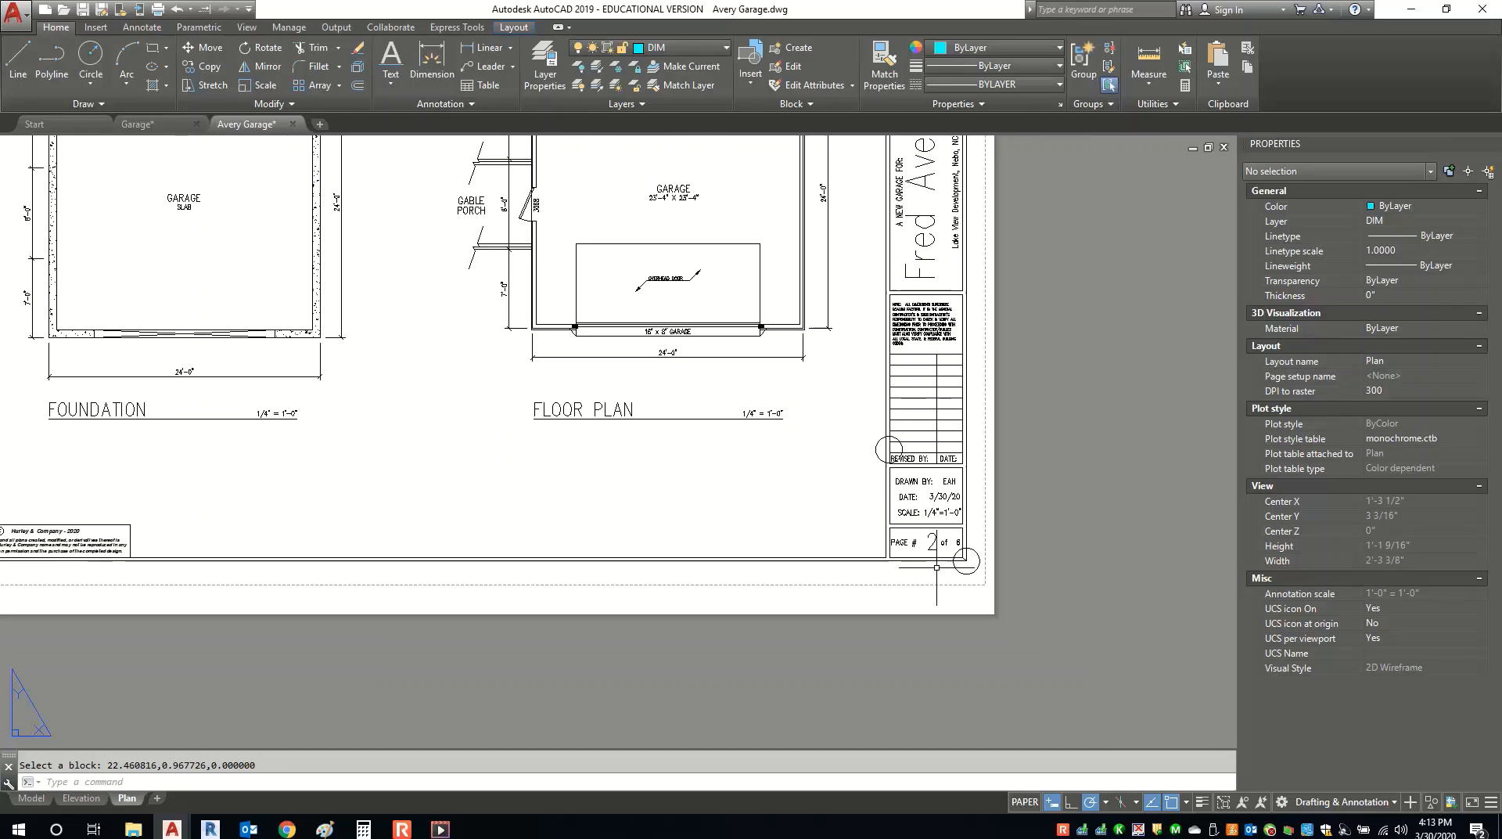
{"action": "scroll", "coordinate": [936, 567], "scroll_direction": "down", "scroll_amount": 4}
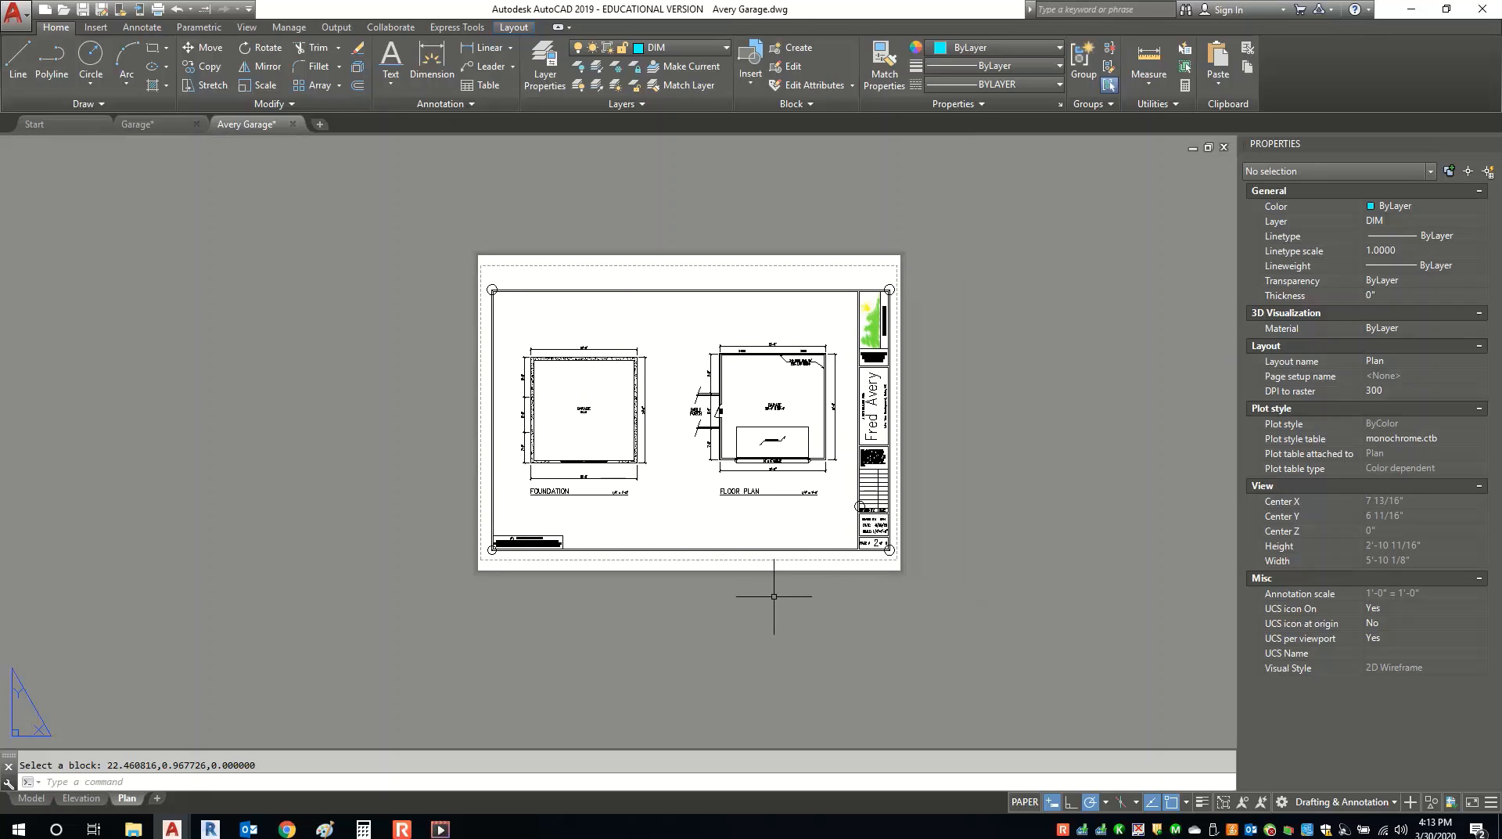
{"action": "scroll", "coordinate": [701, 590], "scroll_direction": "up", "scroll_amount": 3}
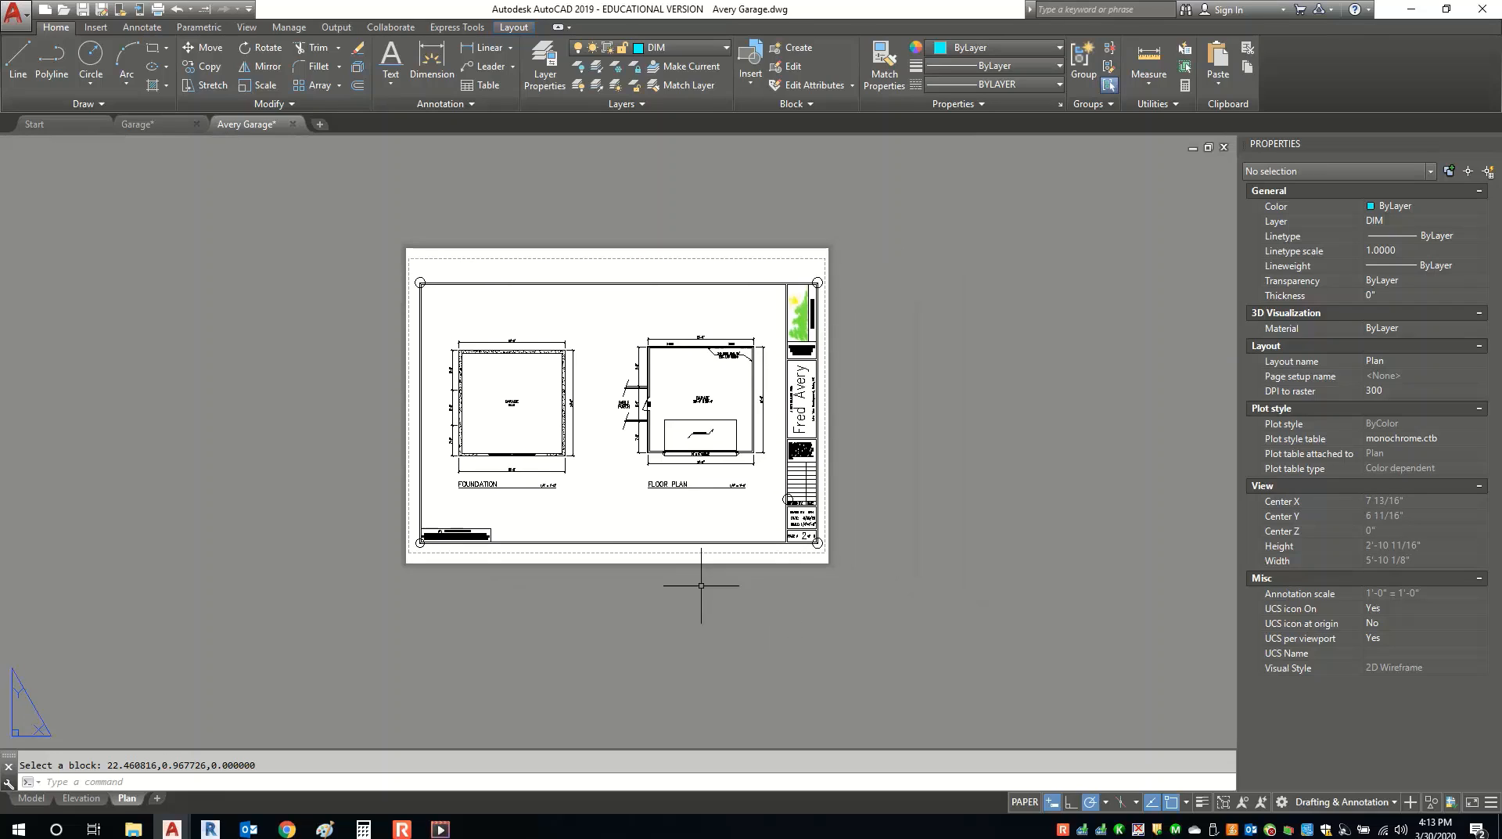
{"action": "middle_click_drag", "start_coordinate": [716, 427], "coordinate": [726, 466]}
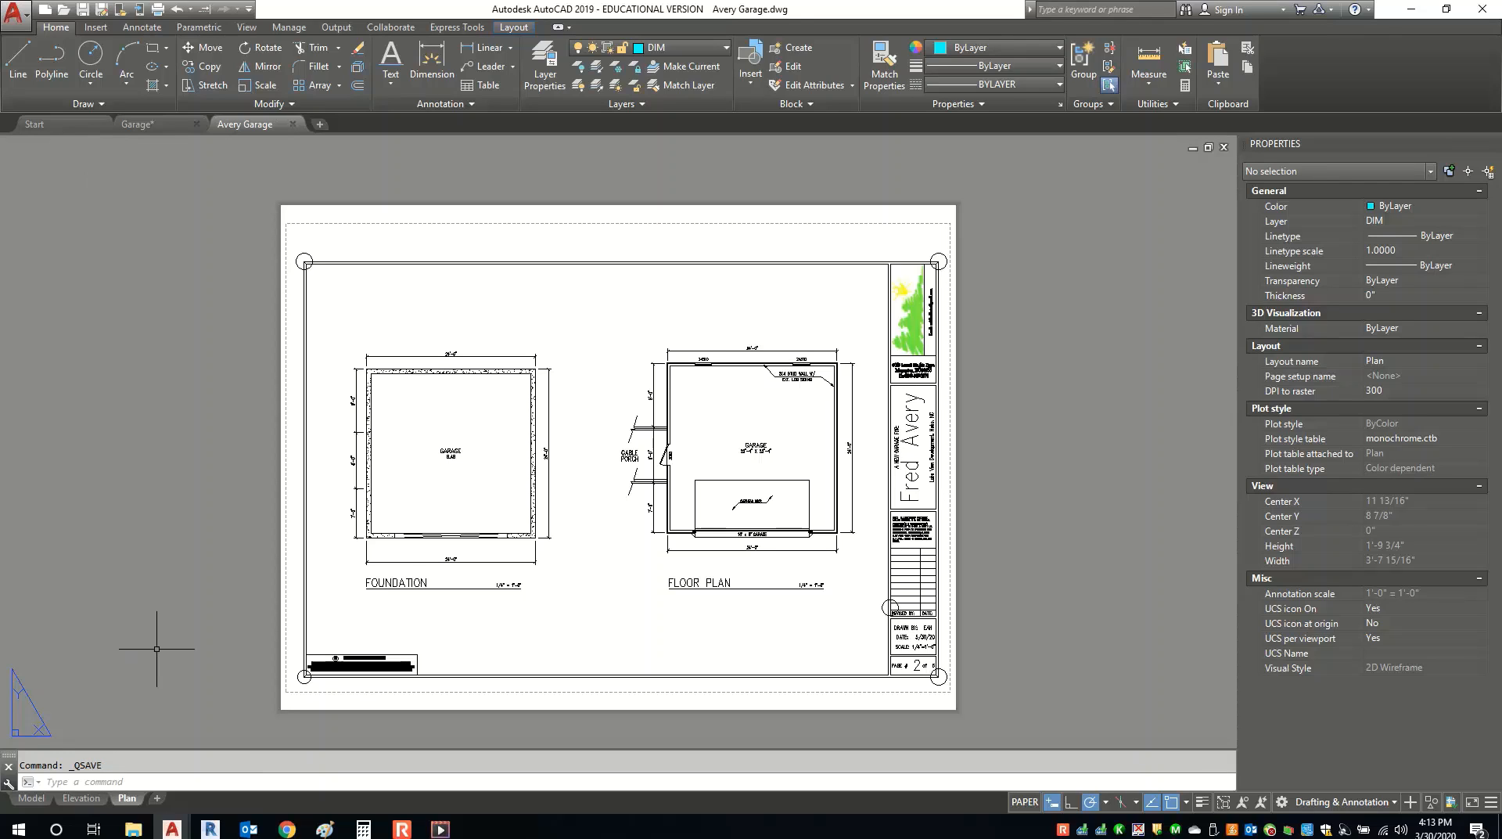
Plot the Elevation layout using the AutoCAD PDF (High Quality Print) plotter.
{"action": "left_click", "coordinate": [82, 797]}
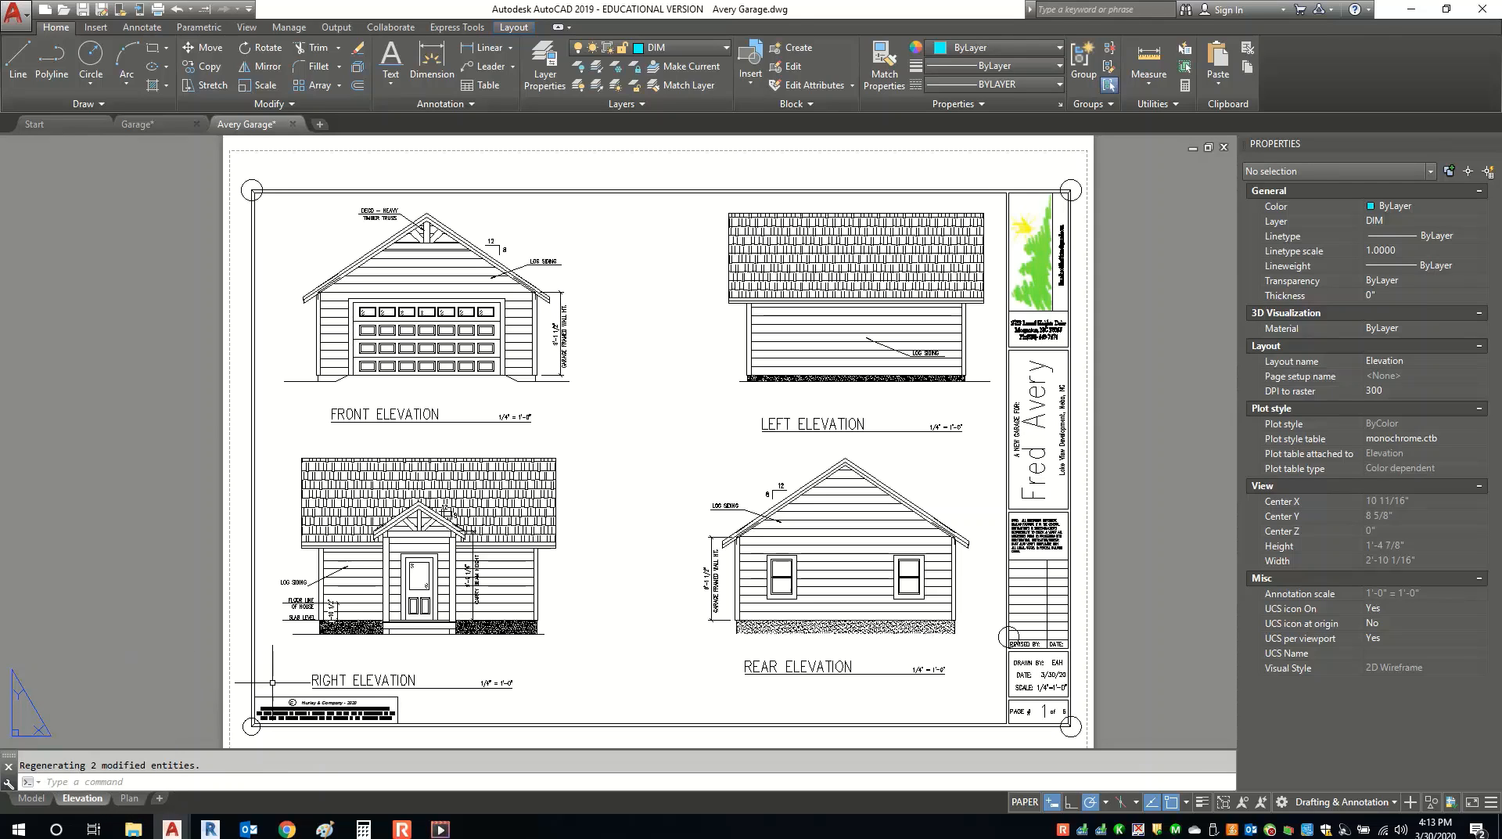
{"action": "middle_click_drag", "start_coordinate": [328, 666], "coordinate": [332, 656]}
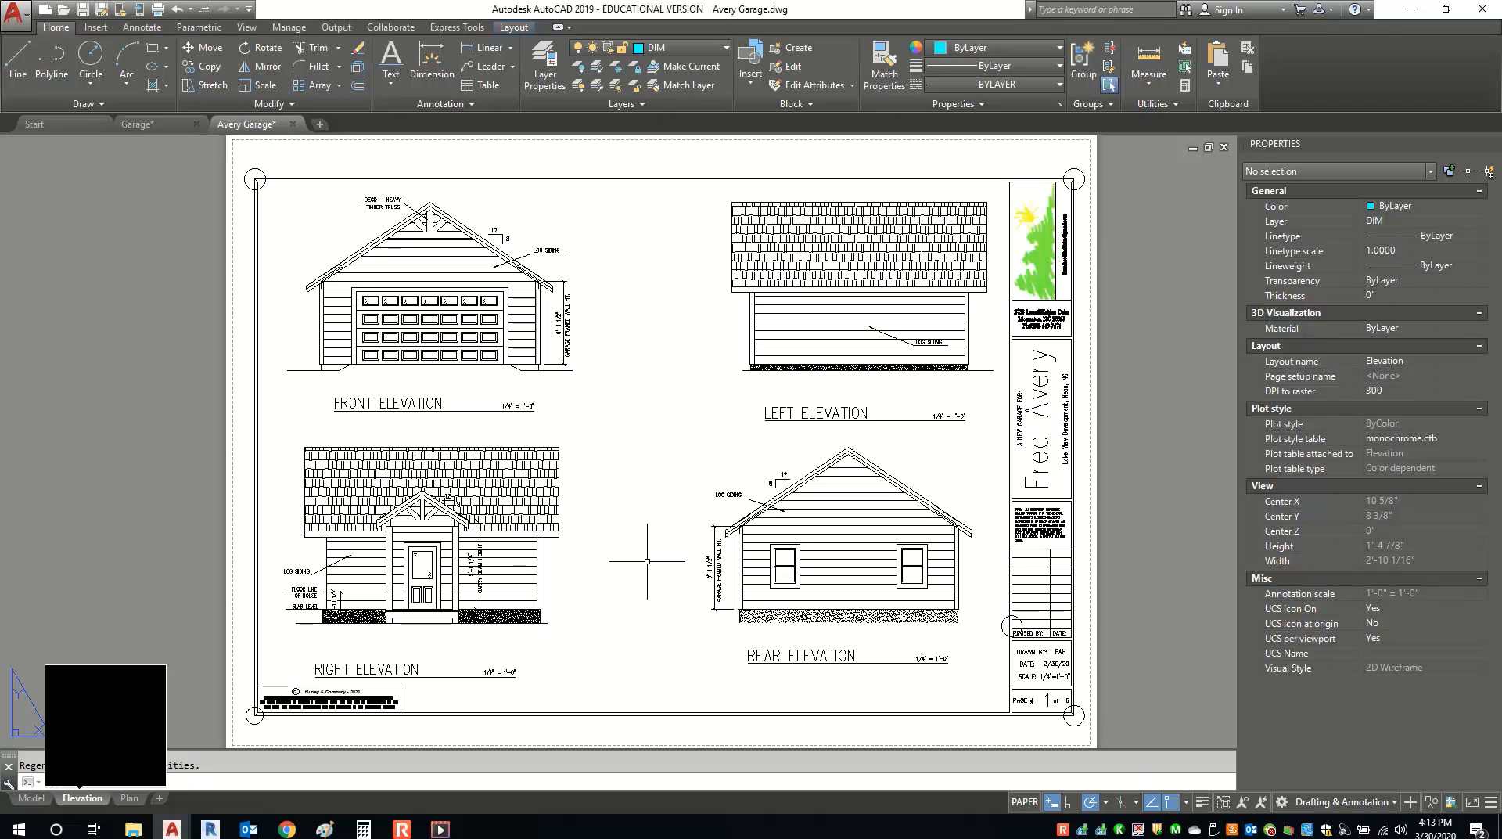
{"action": "key", "text": "ctrl+p"}
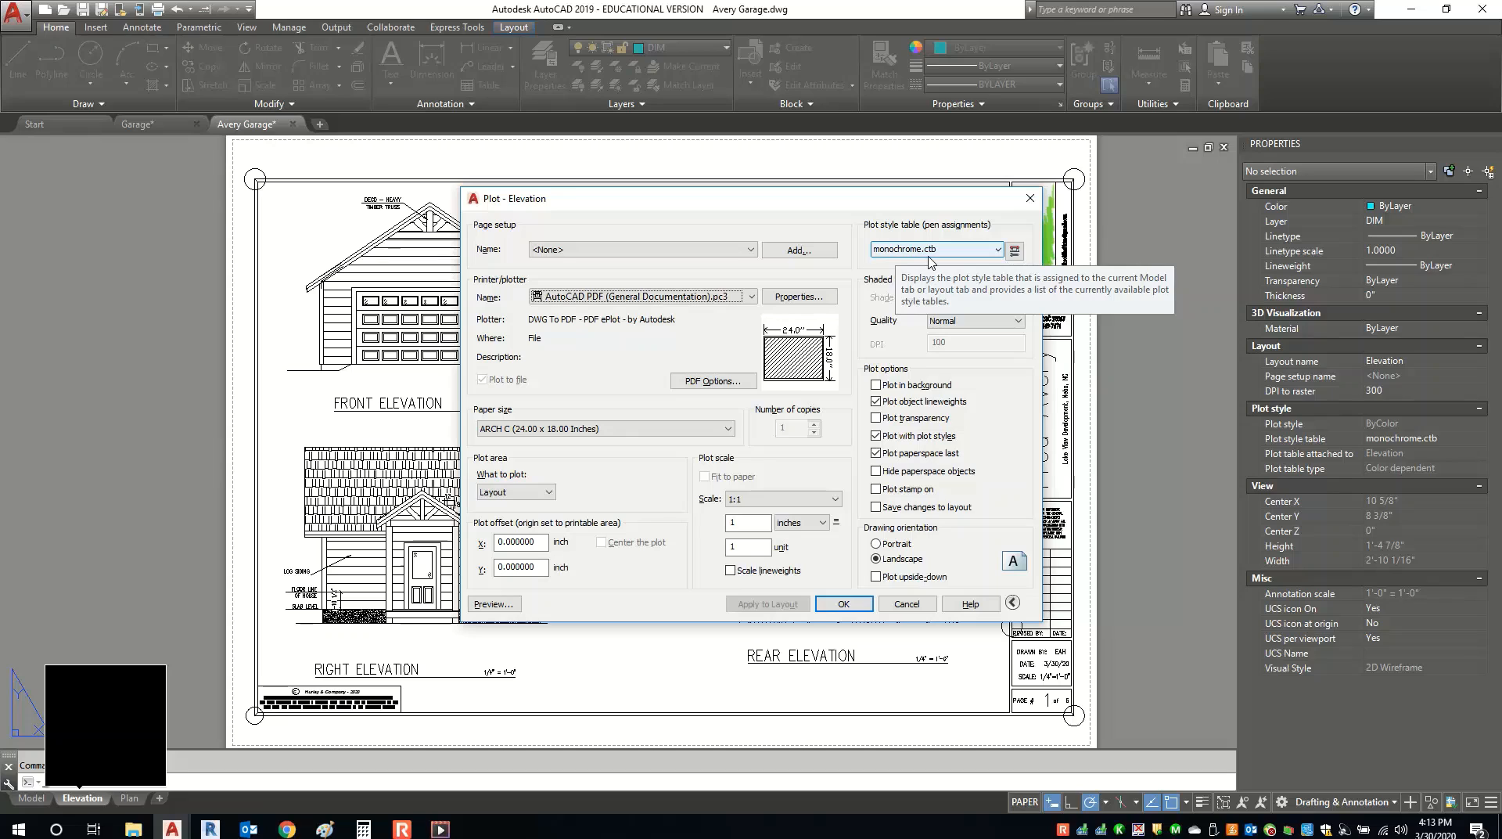
{"action": "left_click", "coordinate": [693, 297]}
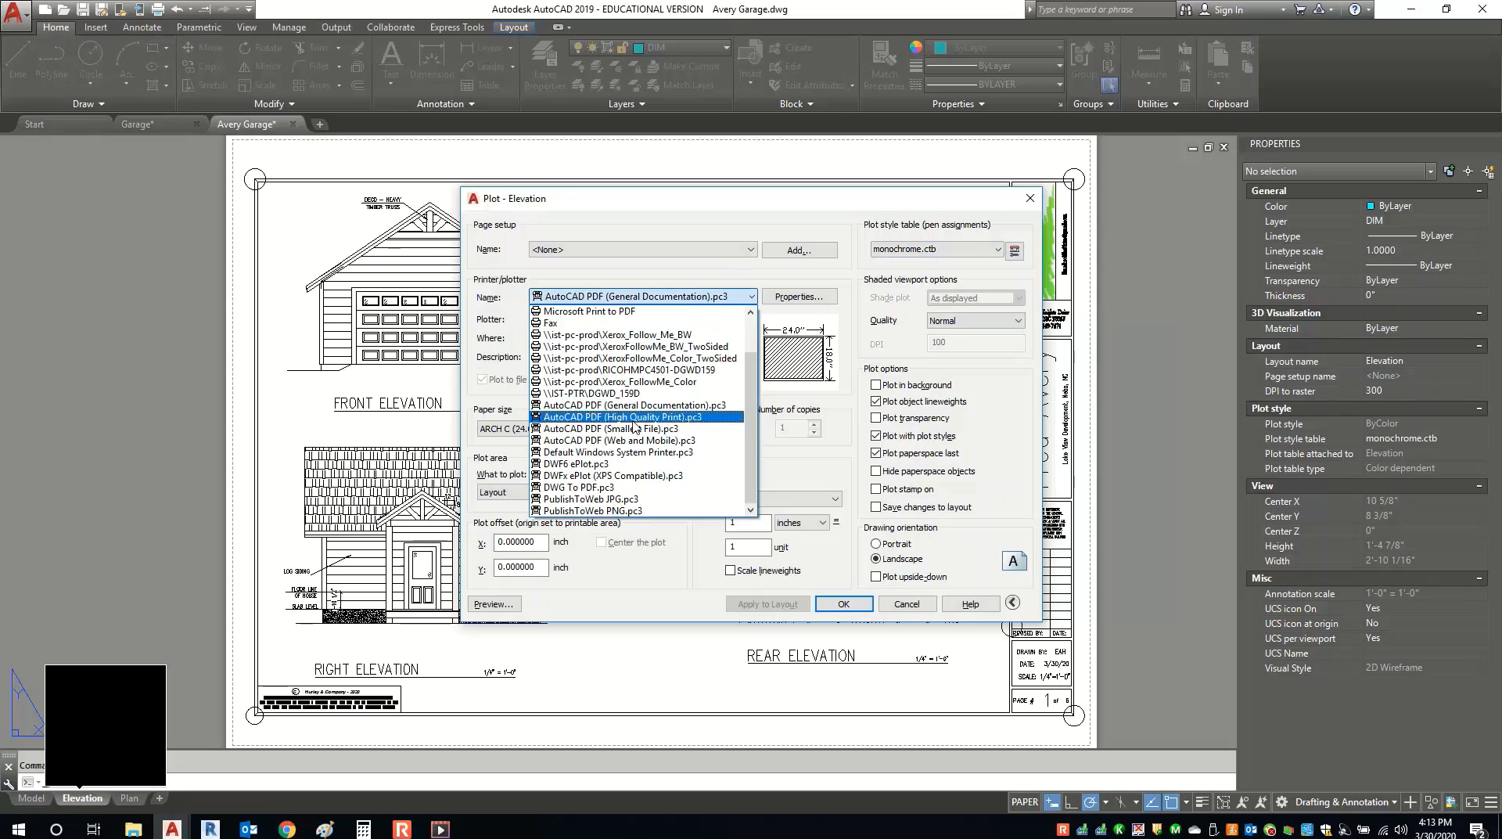
{"action": "left_click", "coordinate": [635, 418]}
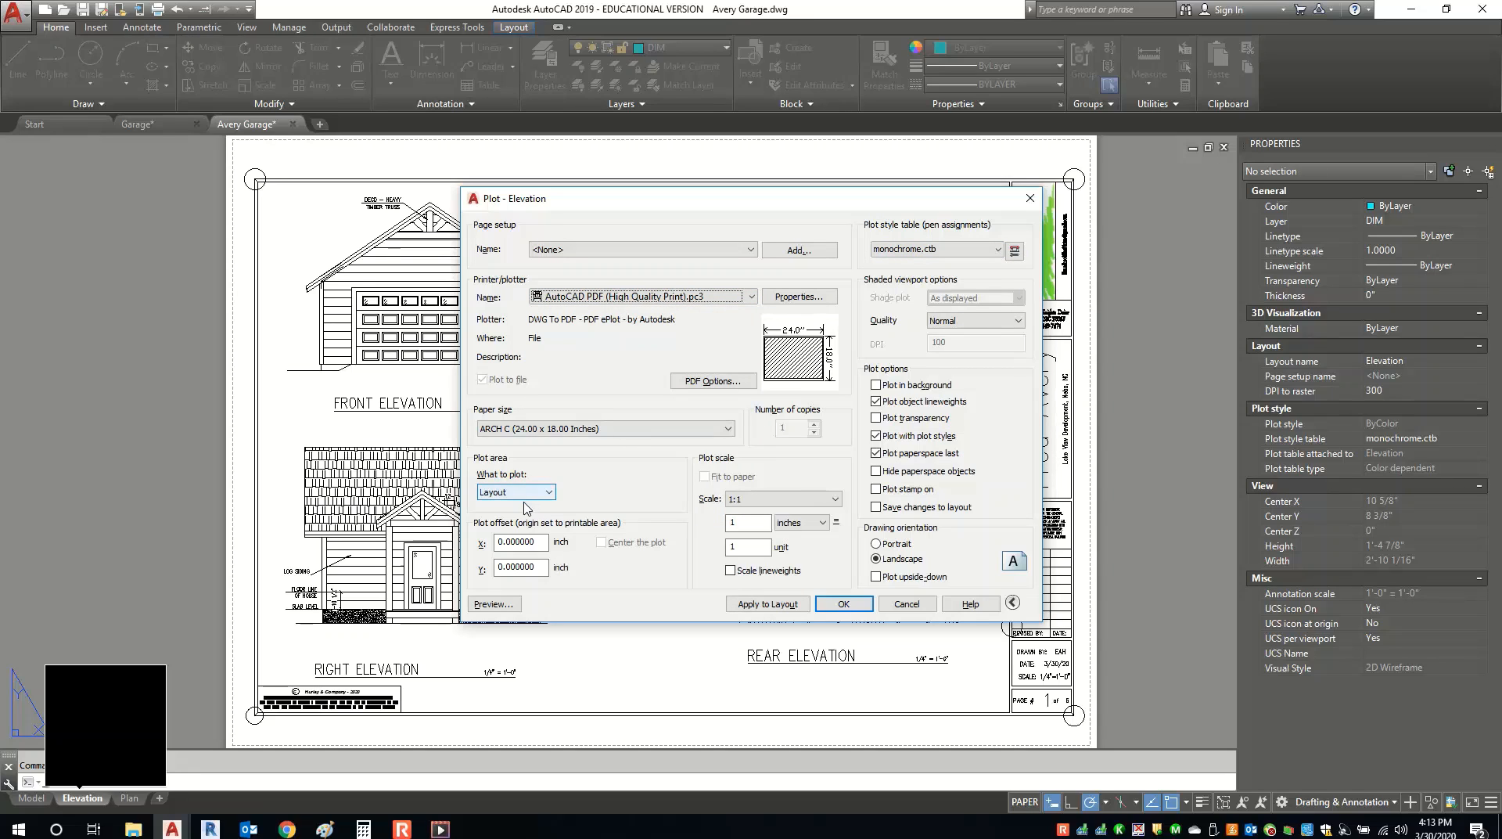
Save the plot as Avery Garage-Elevation.pdf in the CST 244 folder.
{"action": "left_click", "coordinate": [841, 604]}
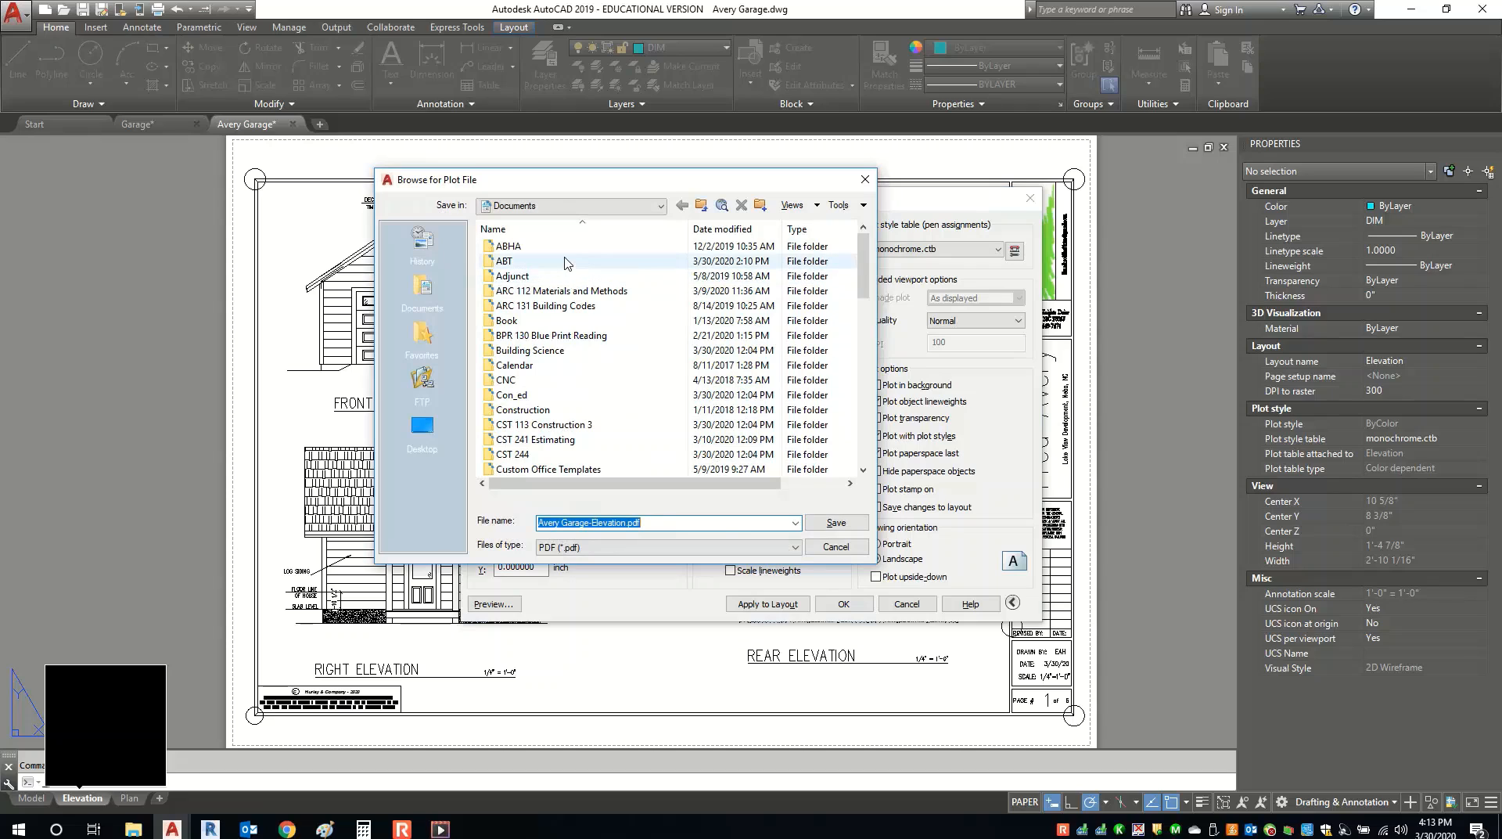
{"action": "scroll", "coordinate": [565, 336], "scroll_direction": "down", "scroll_amount": 2}
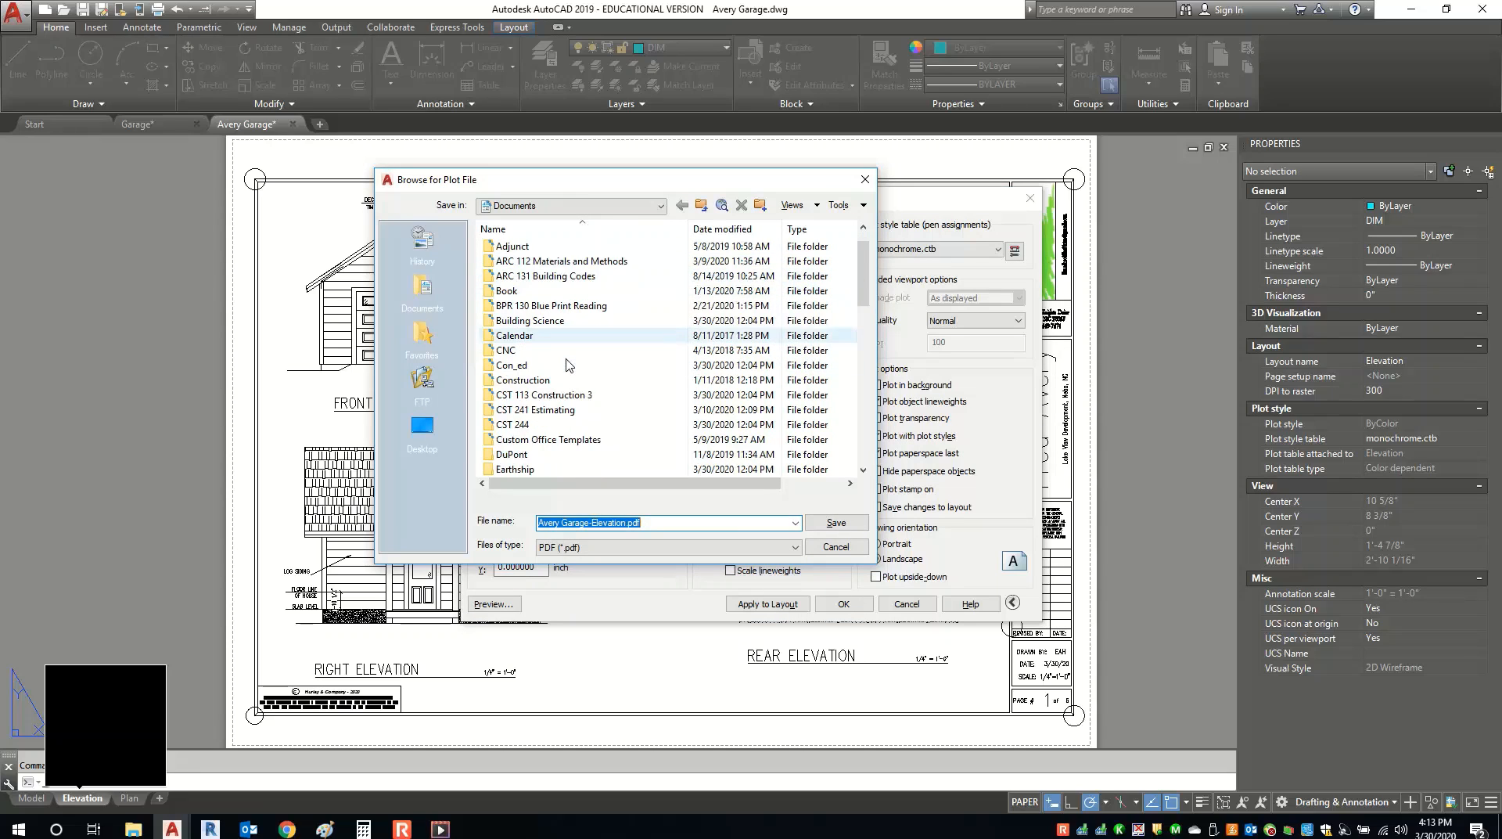
{"action": "double_click", "coordinate": [540, 394]}
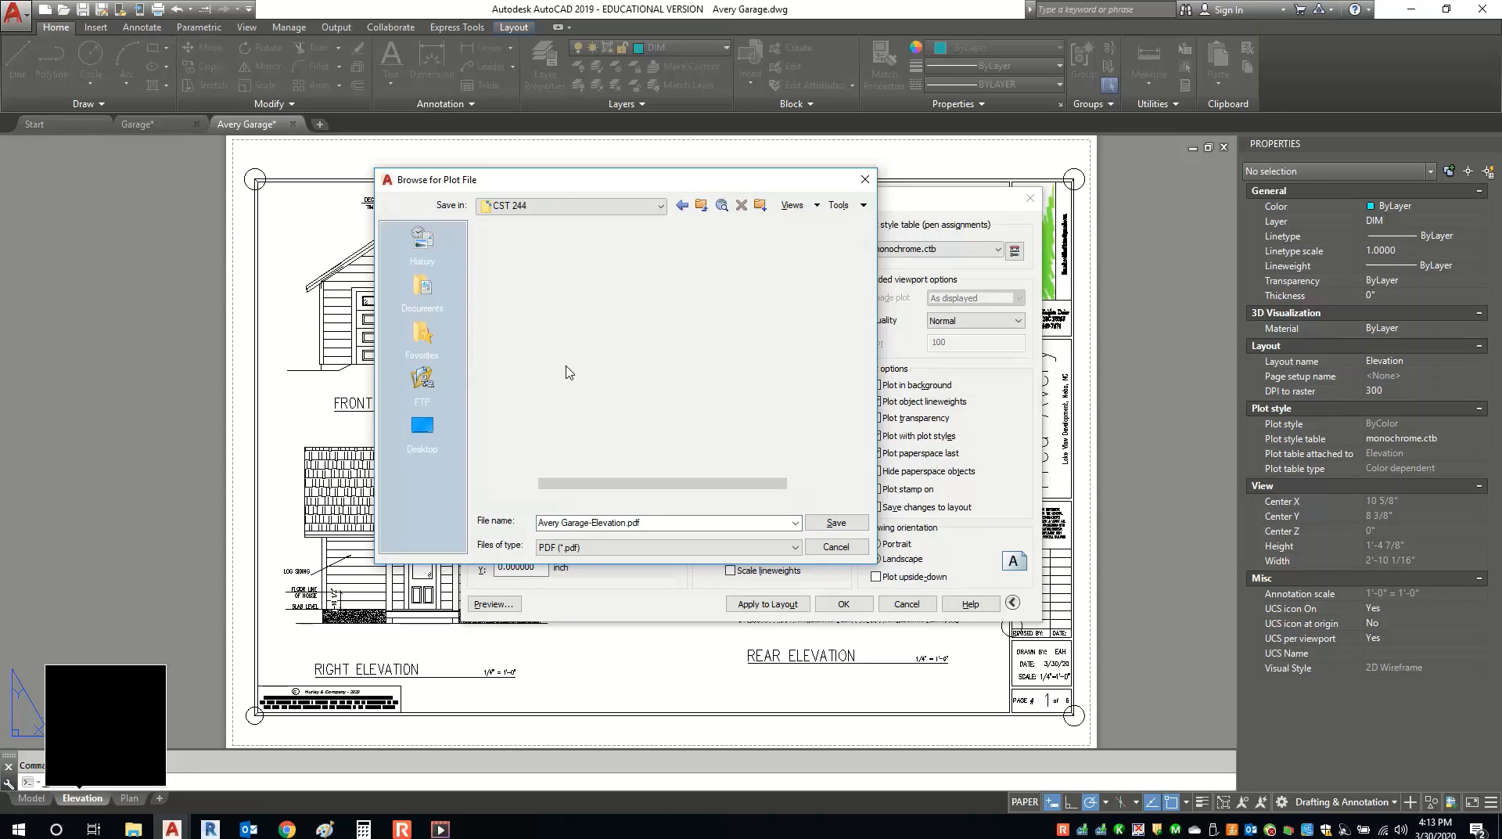
Plot the Elevation PDF and hide Acrobat's Bookmarks and Tools panes to show the full sheet.
{"action": "left_click", "coordinate": [836, 523]}
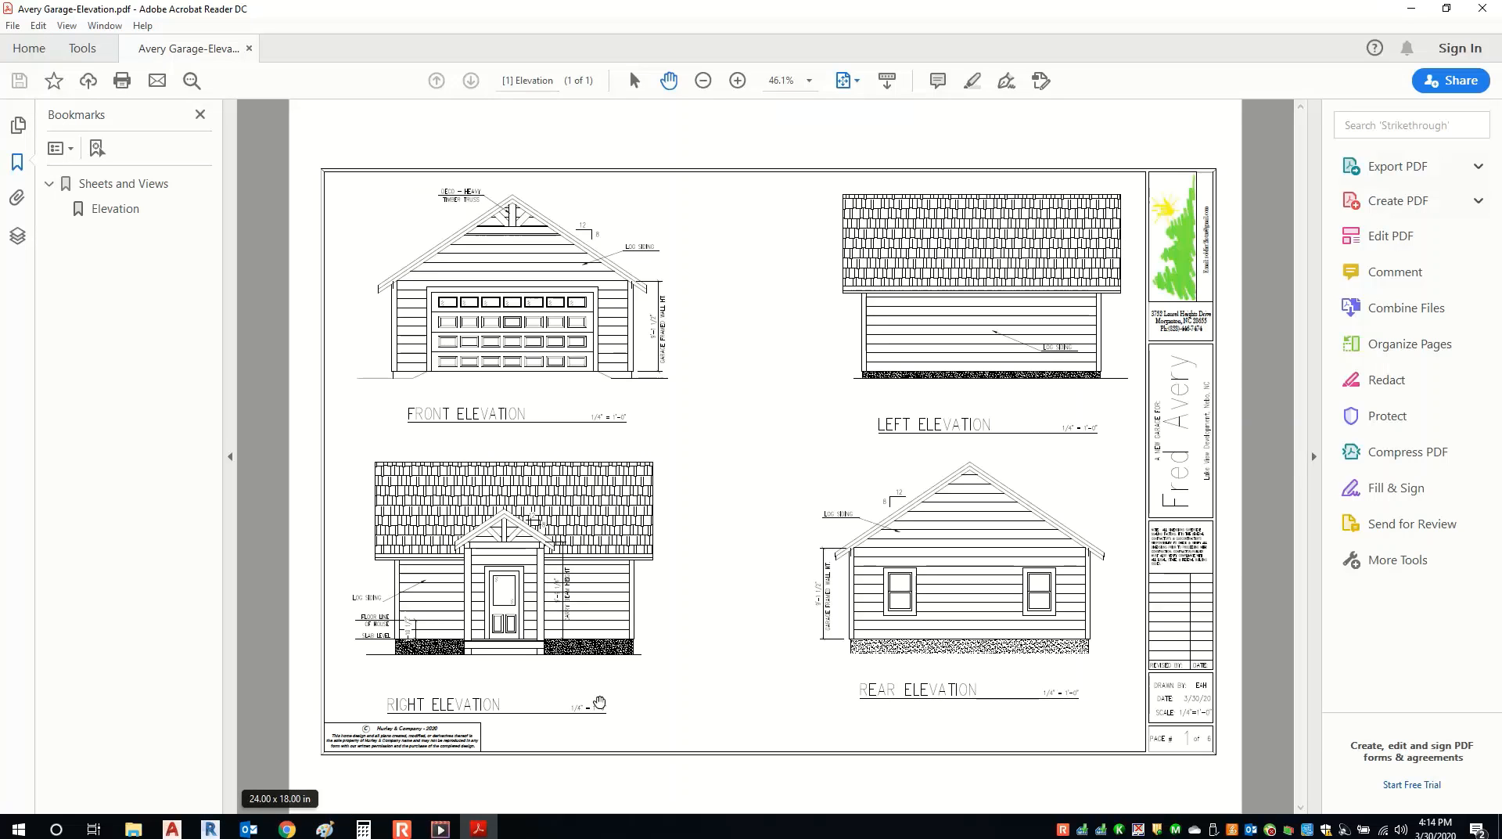
{"action": "left_click", "coordinate": [231, 457]}
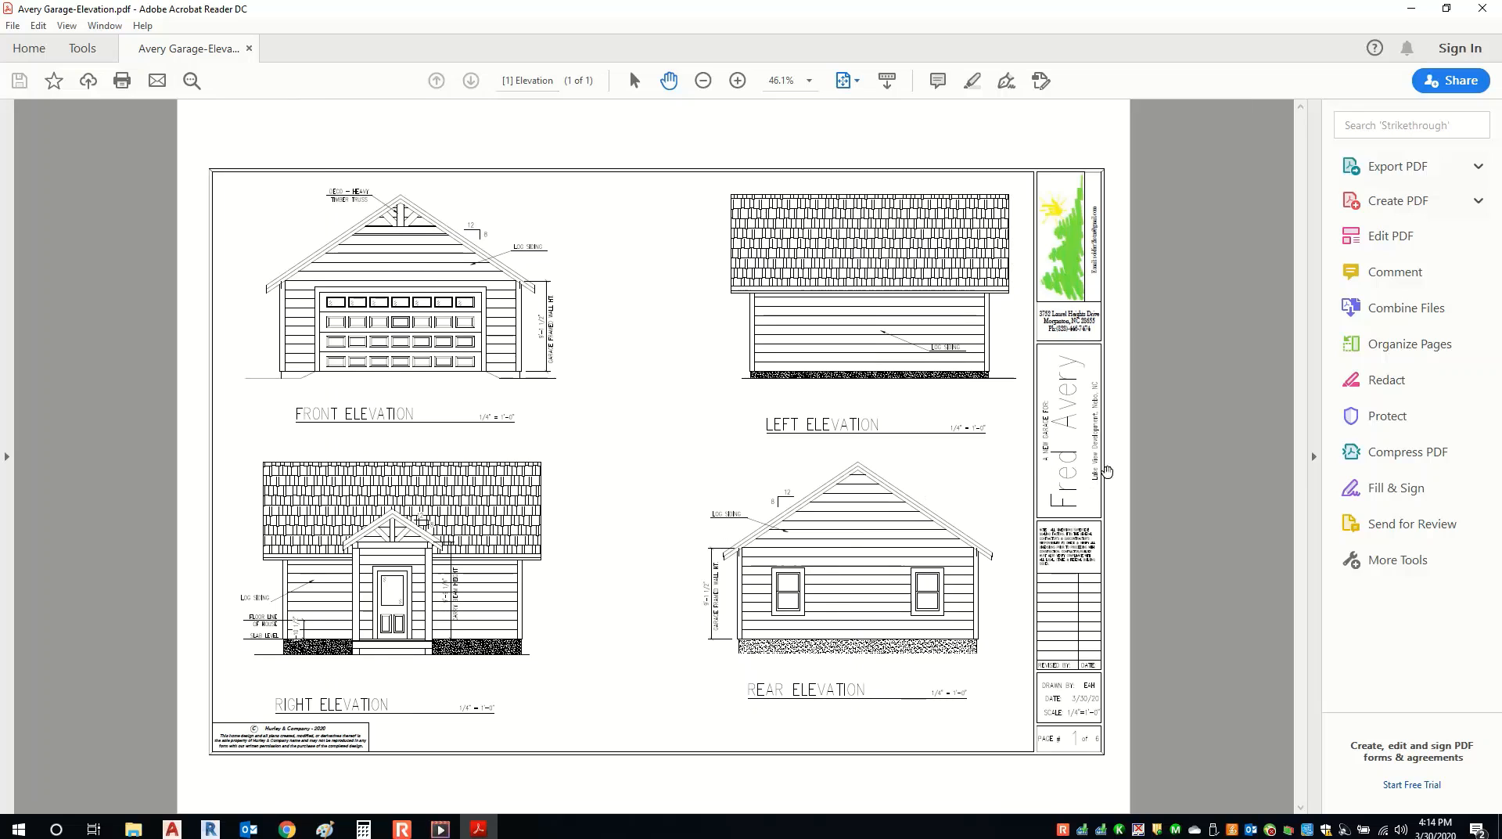
{"action": "left_click", "coordinate": [1314, 456]}
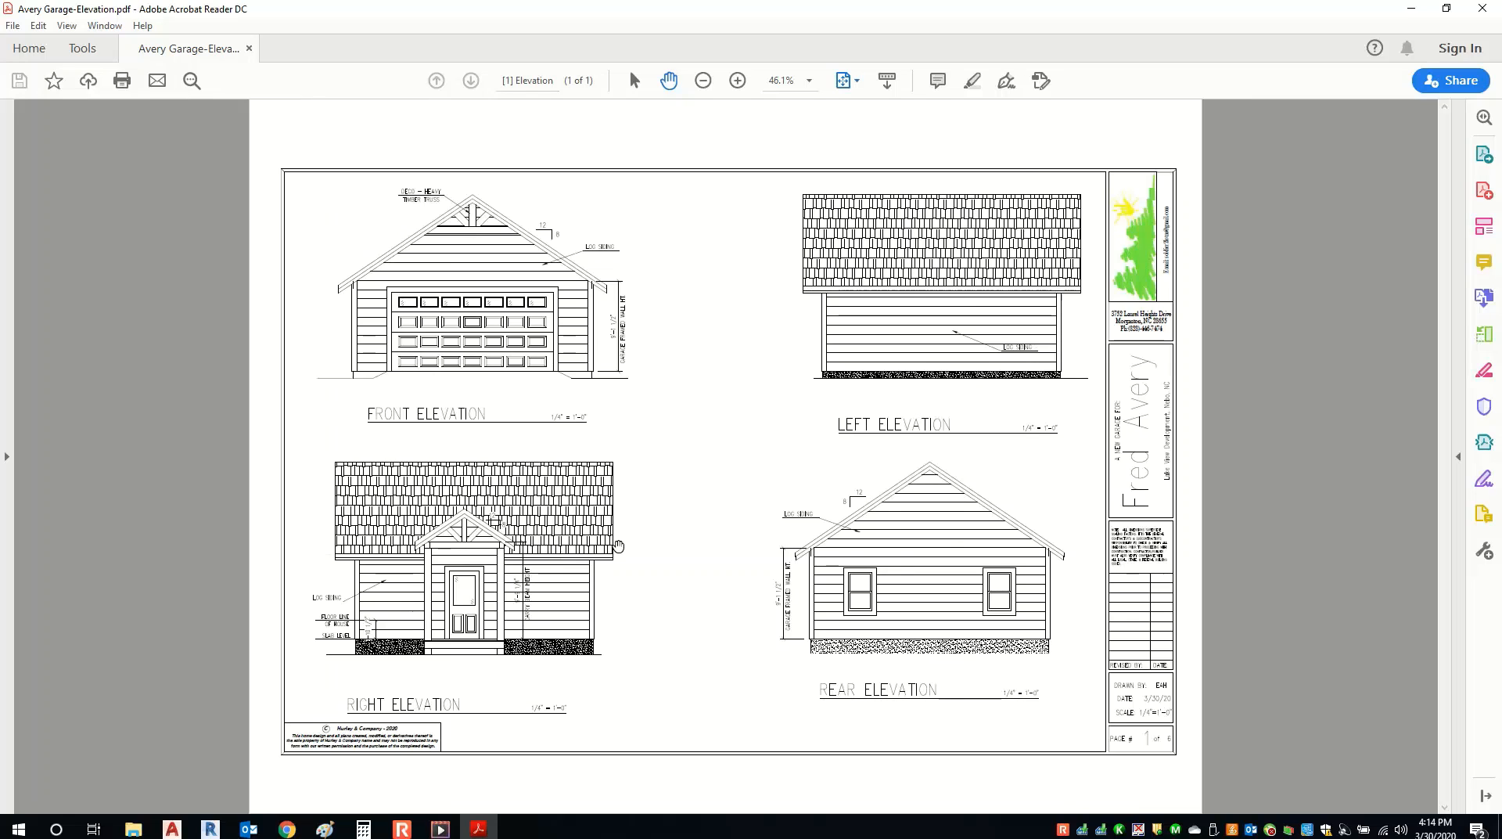
{"action": "mouse_move", "coordinate": [502, 519]}
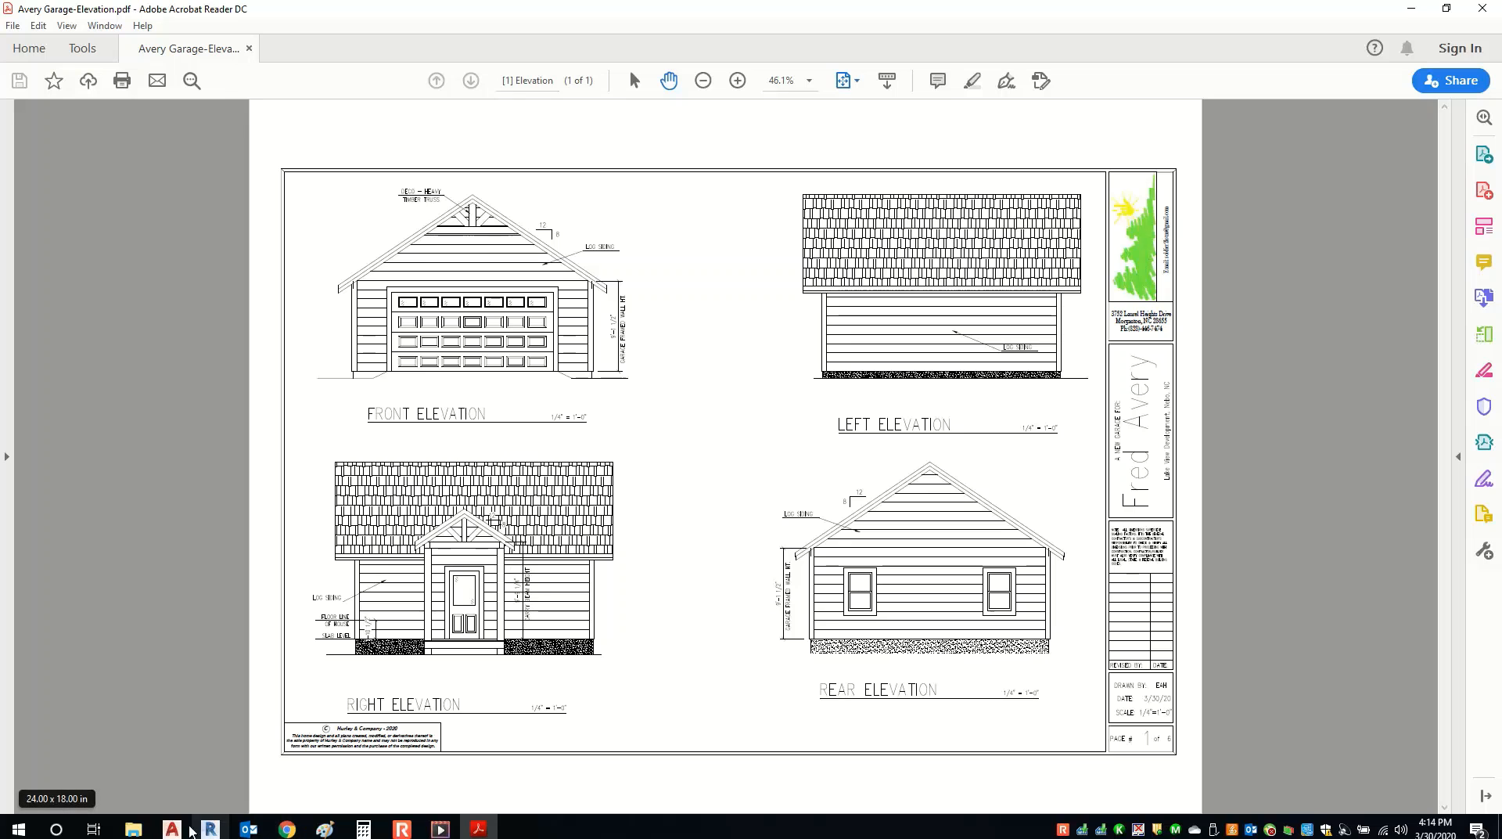
{"action": "left_click", "coordinate": [175, 829]}
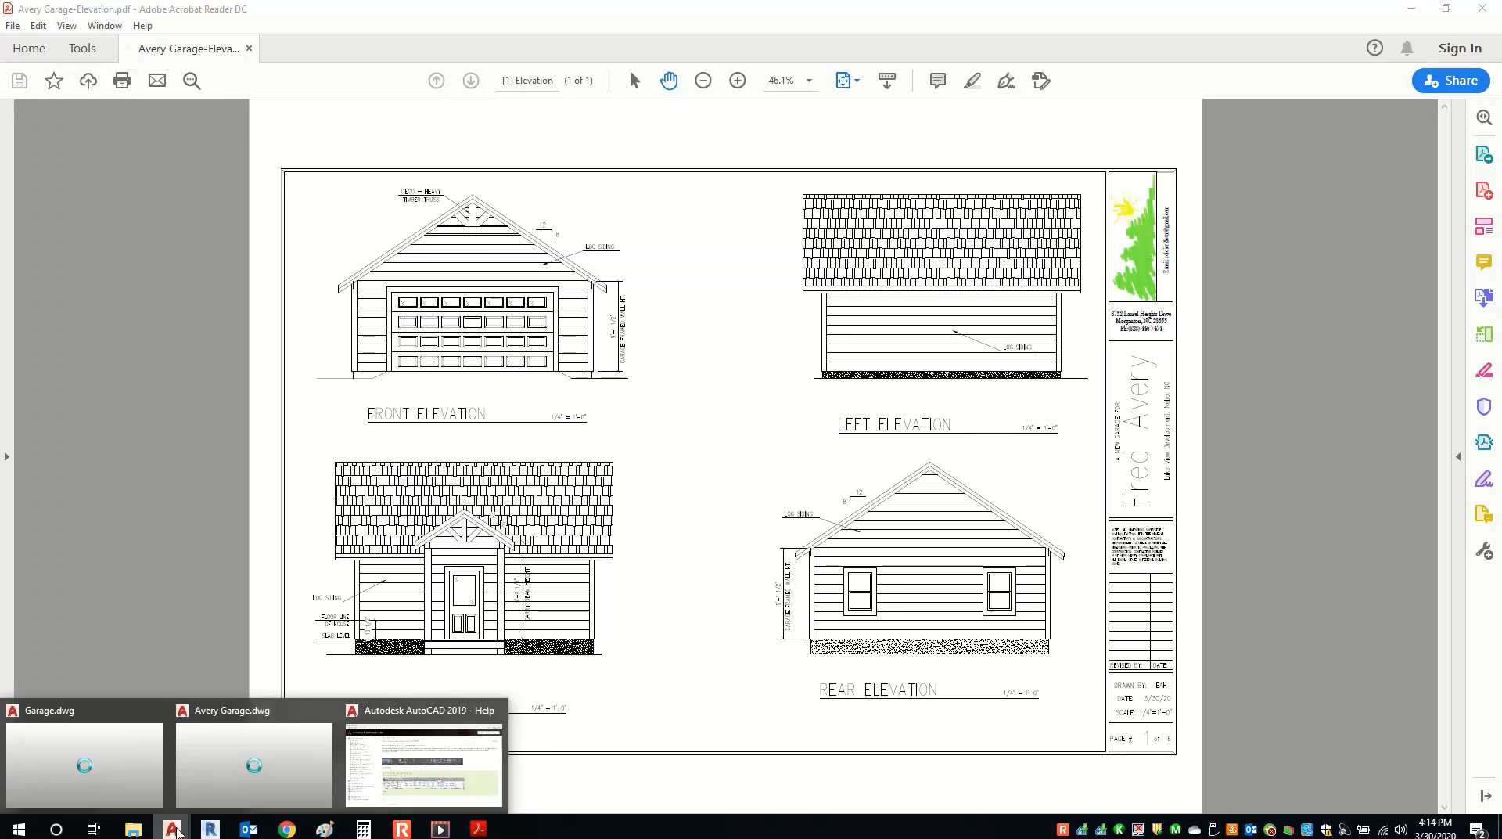
Return to the Avery Garage drawing and start a plot of the Plan layout.
{"action": "left_click", "coordinate": [251, 762]}
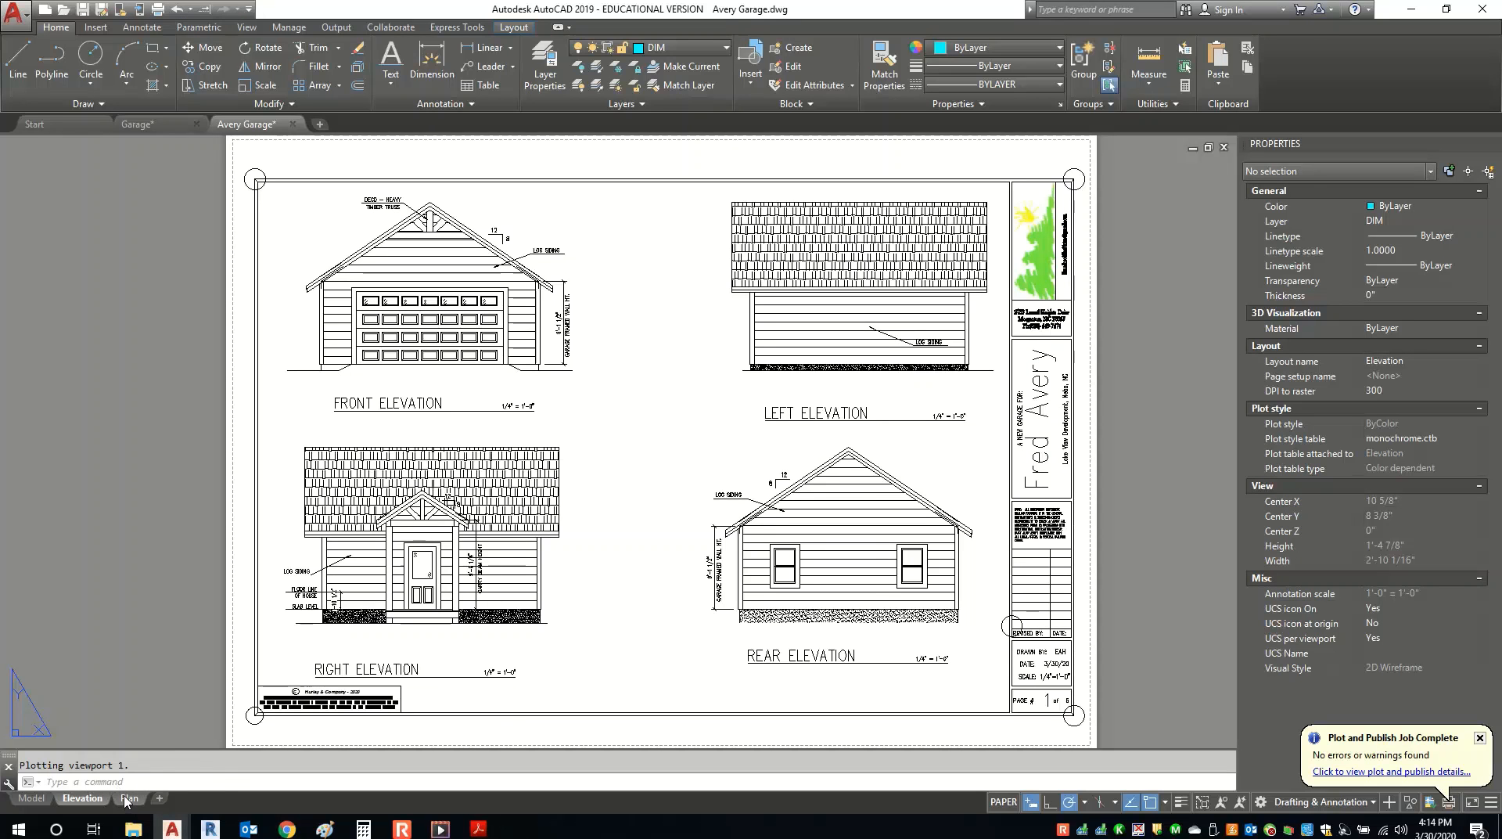
{"action": "left_click", "coordinate": [129, 798]}
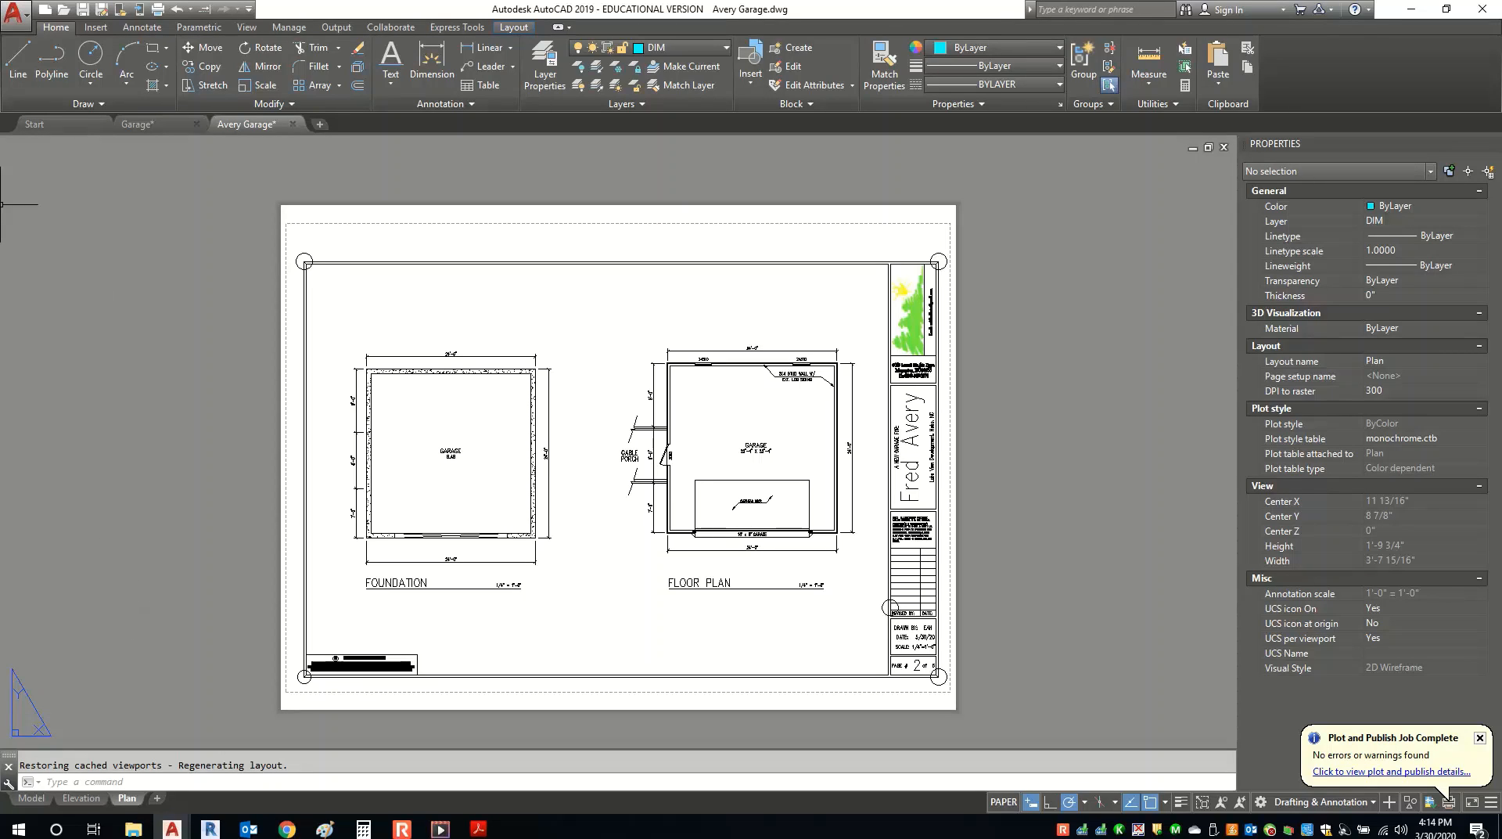
{"action": "left_click", "coordinate": [14, 14]}
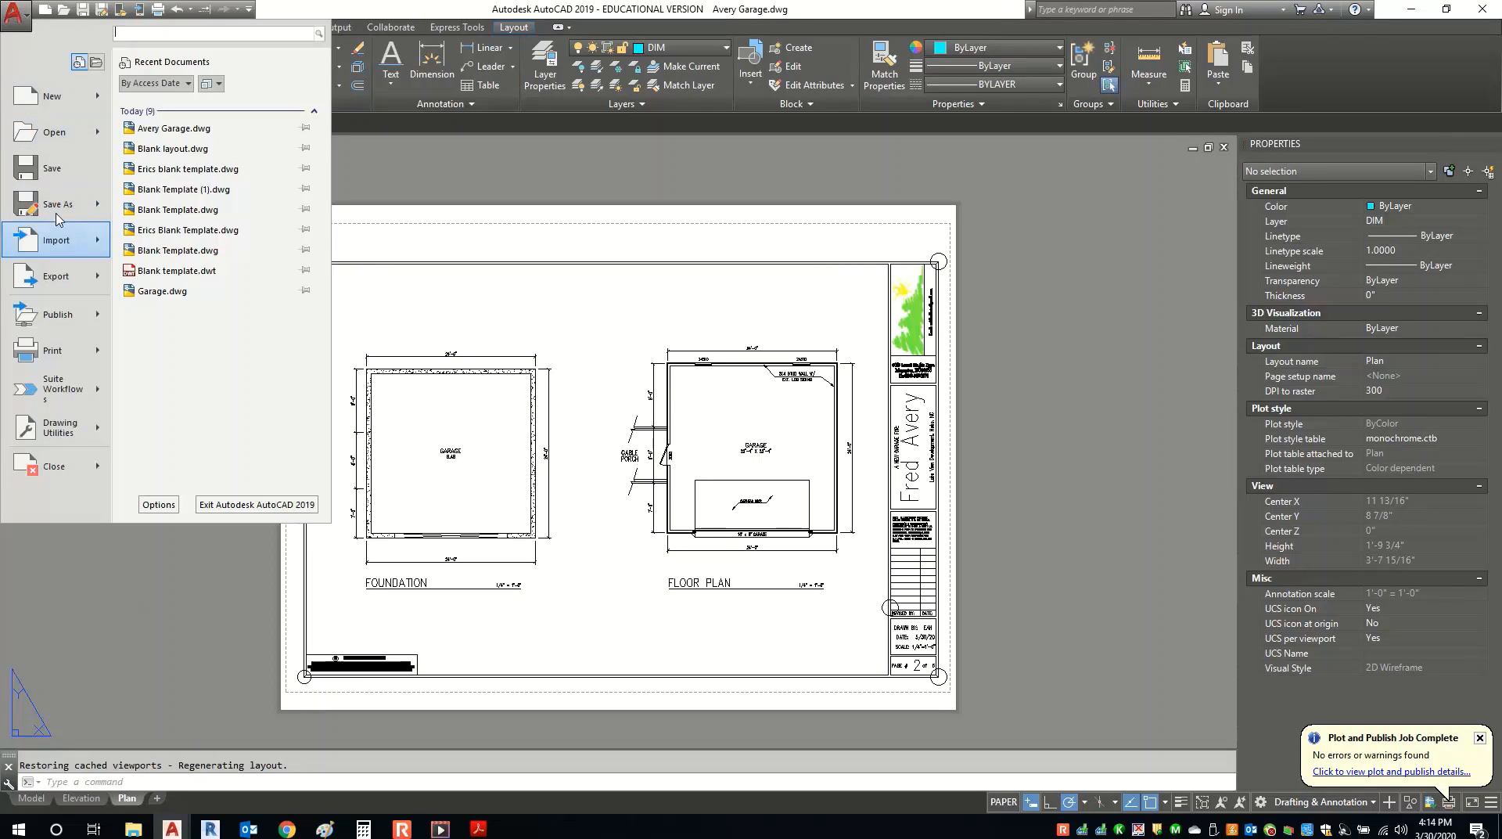
{"action": "mouse_move", "coordinate": [75, 360]}
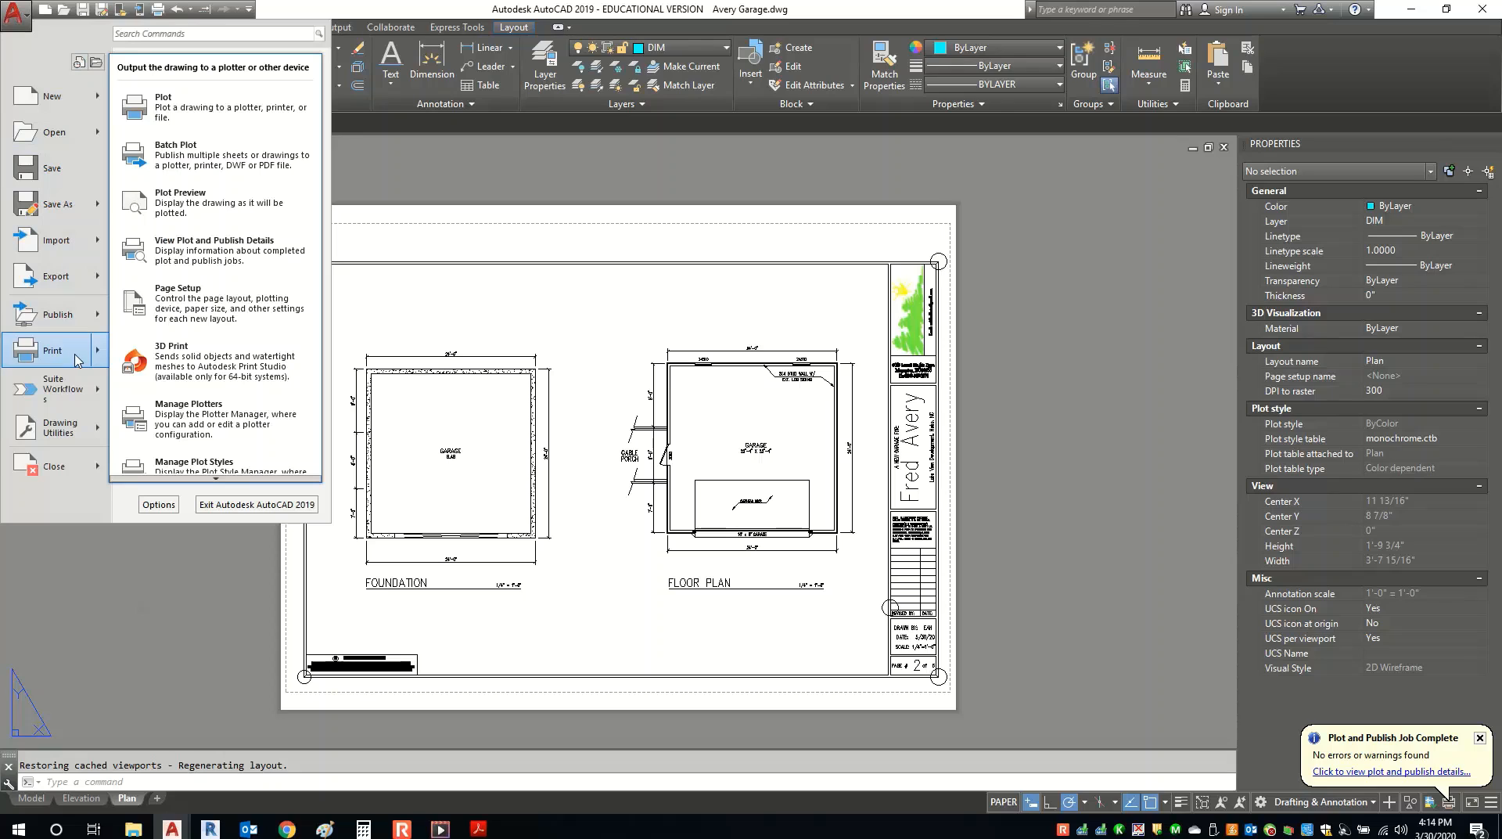
{"action": "left_click", "coordinate": [189, 110]}
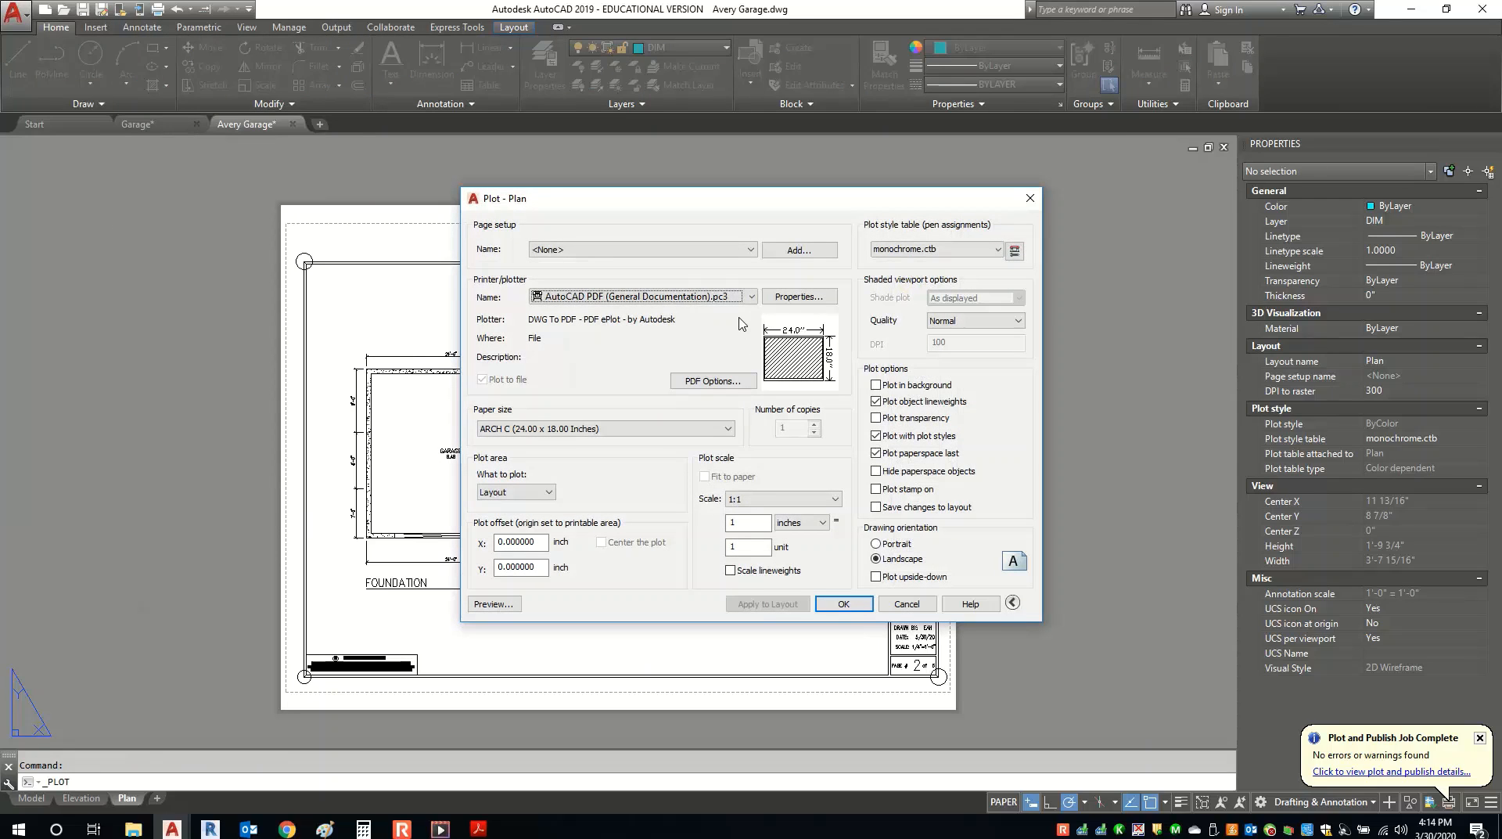
Use AutoCAD PDF (High Quality Print) with new page setup Setup1, output Avery Garage-Plan.pdf.
{"action": "left_click", "coordinate": [704, 297]}
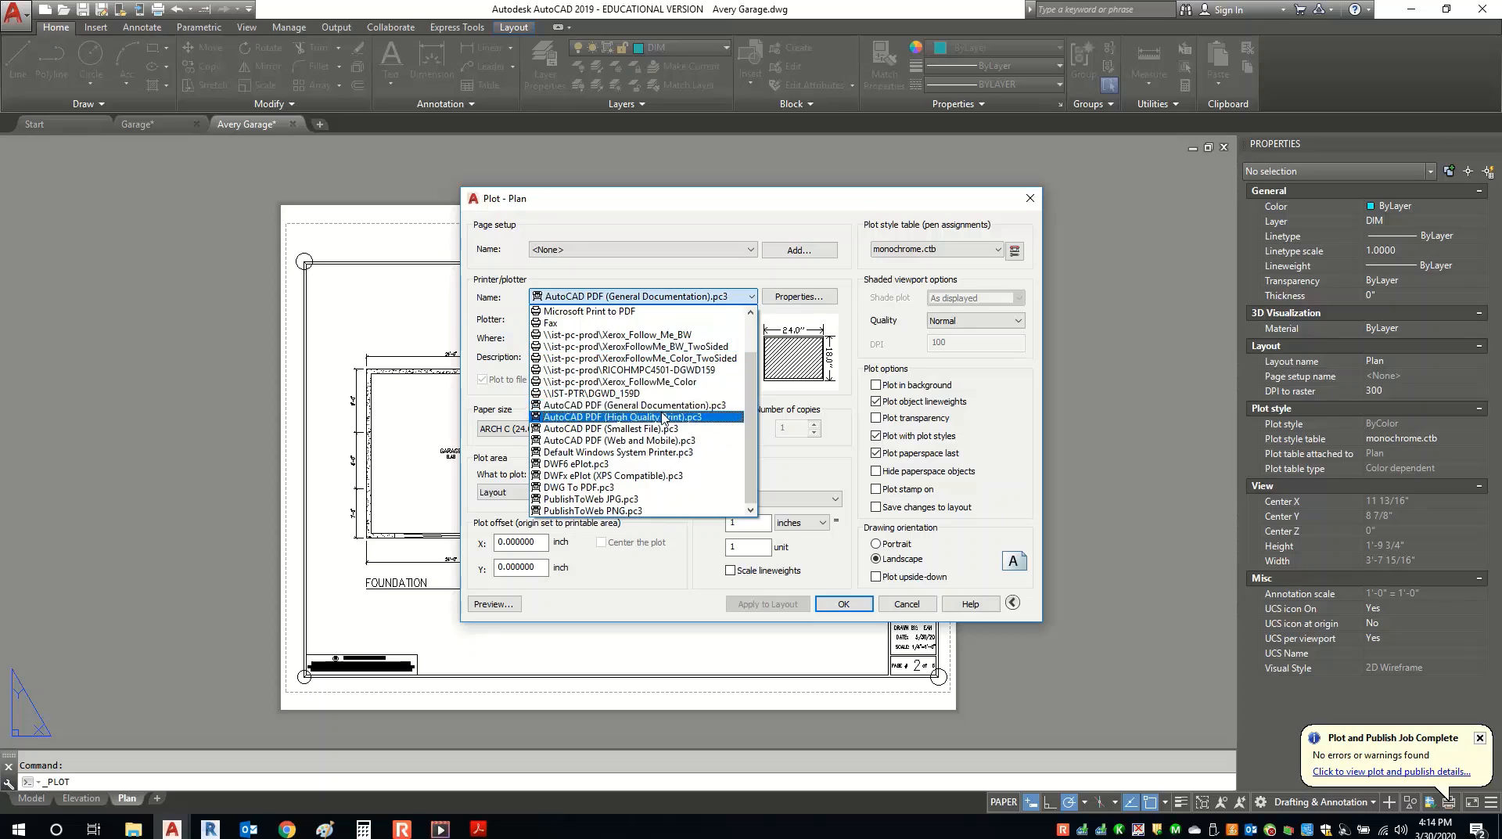
{"action": "left_click", "coordinate": [663, 417]}
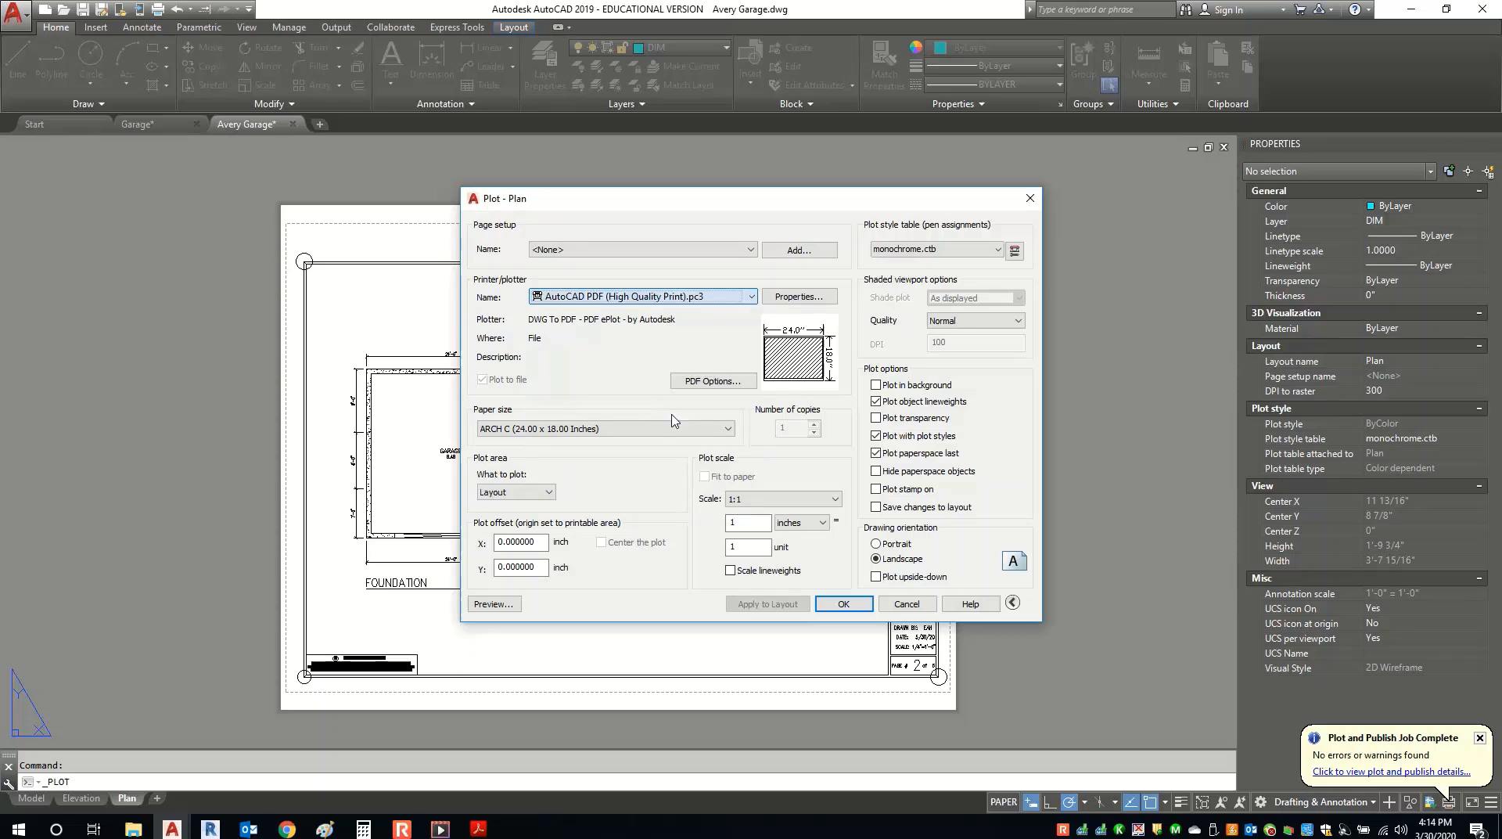
{"action": "left_click", "coordinate": [784, 256]}
{"action": "left_click", "coordinate": [698, 438]}
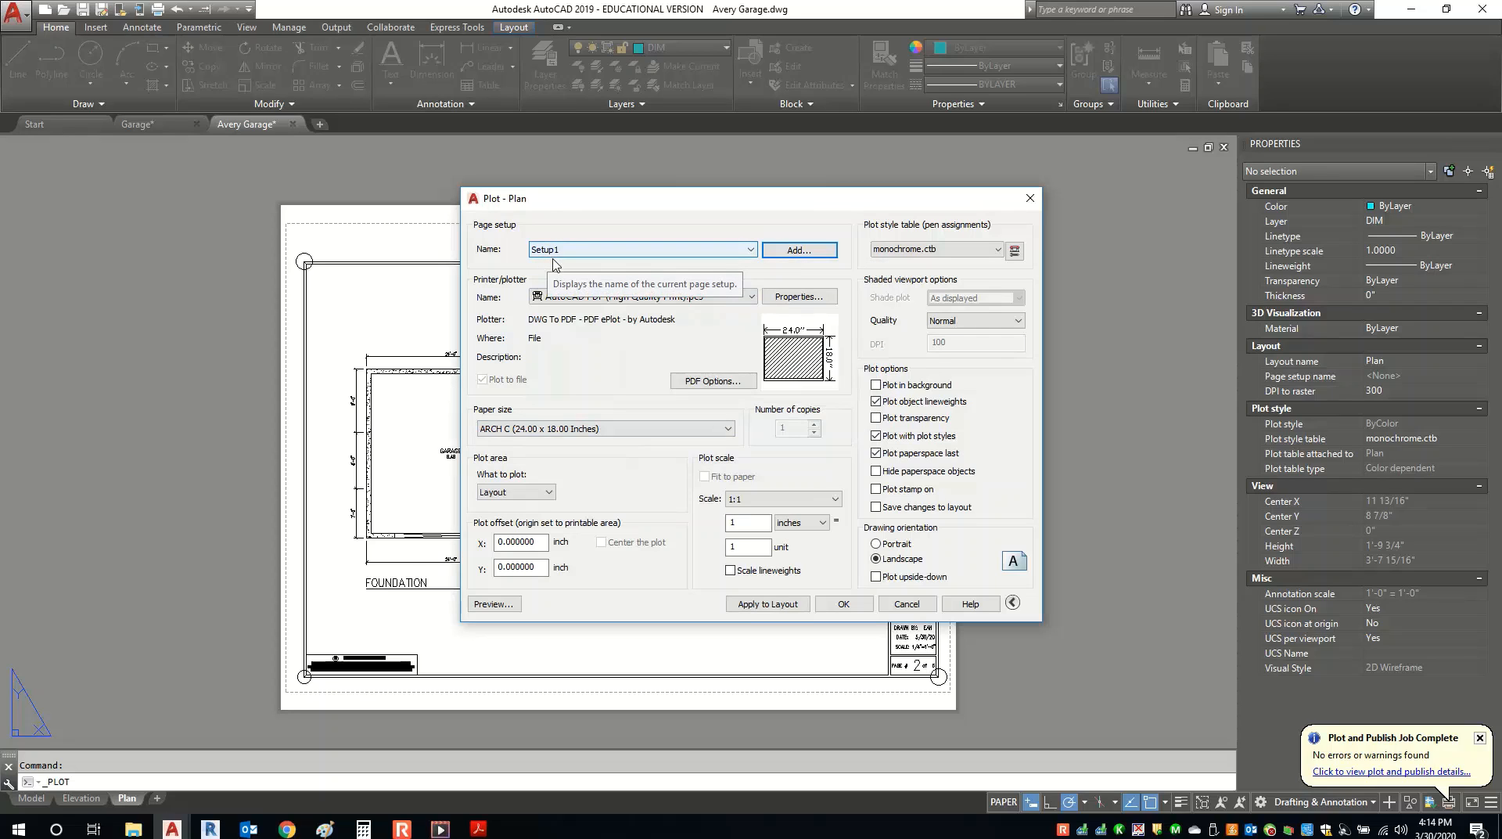
{"action": "left_click", "coordinate": [843, 604]}
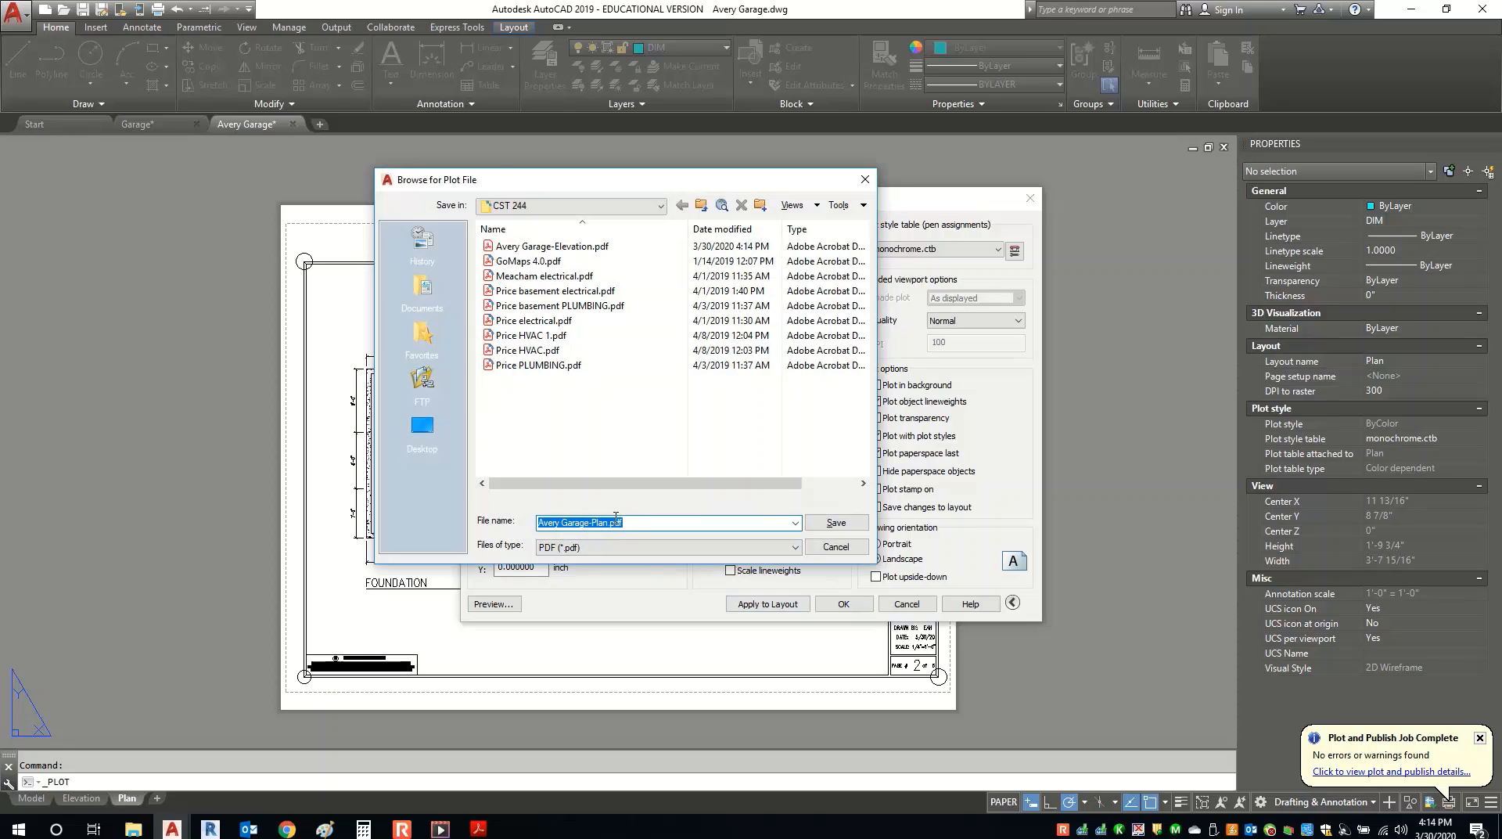
Save Avery Garage-Plan.pdf, review it in Acrobat Reader, then close the reader.
{"action": "left_click", "coordinate": [830, 524]}
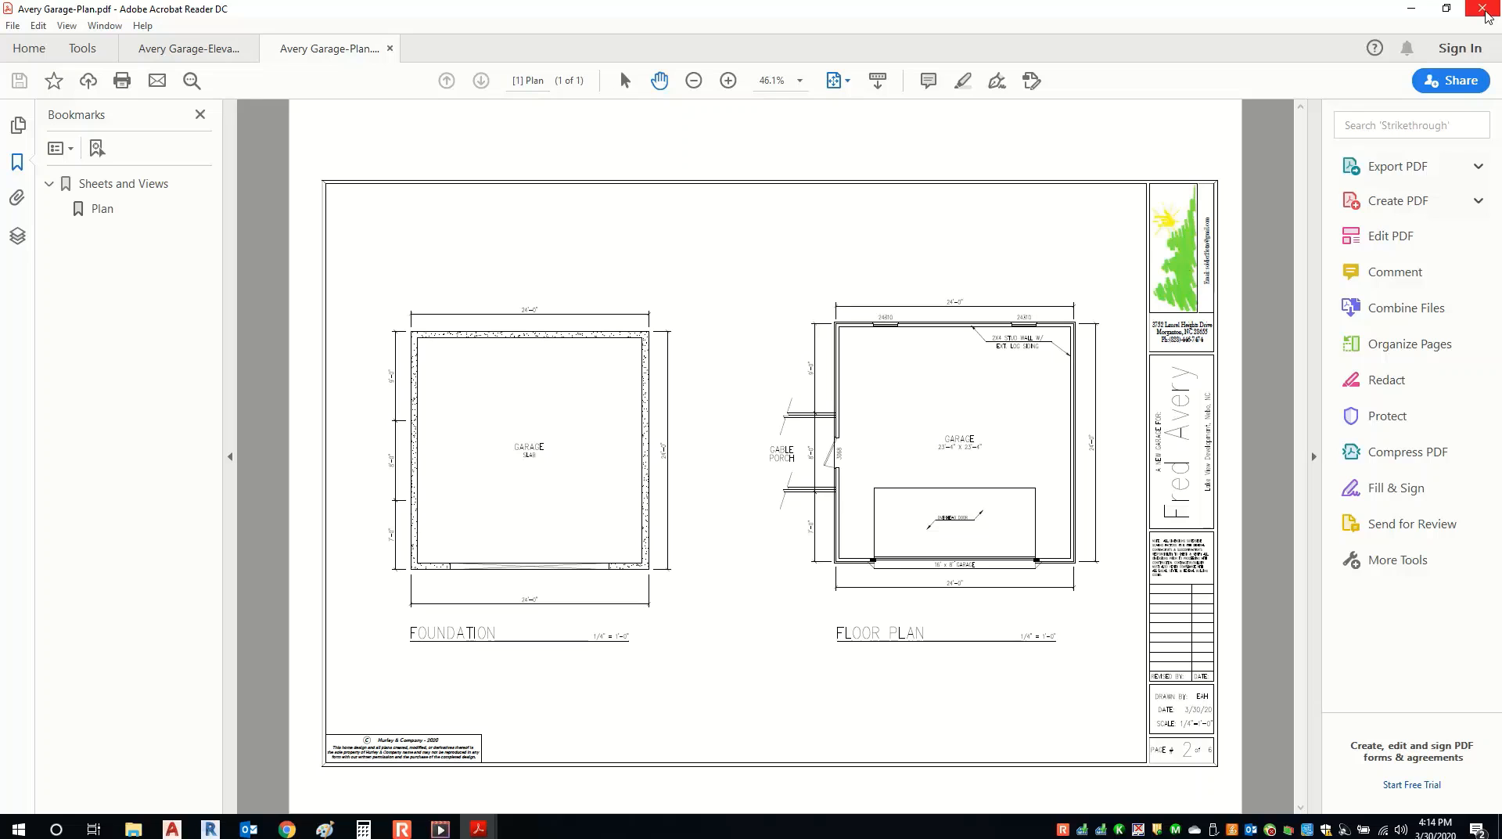
{"action": "left_click", "coordinate": [1482, 10]}
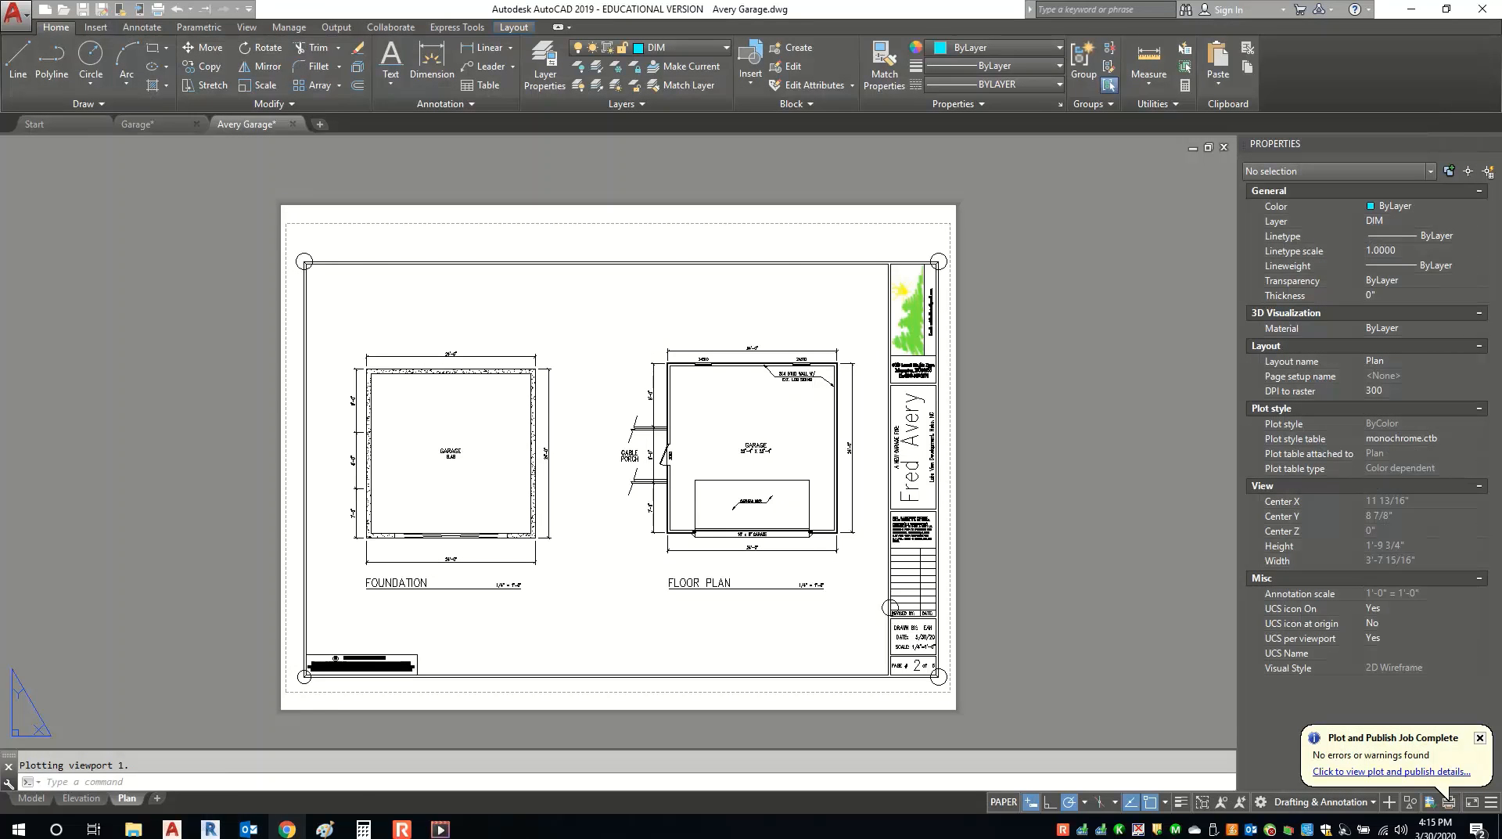
In Chrome, go to the Moodle course page's Plans section with its upload assignments.
{"action": "left_click", "coordinate": [287, 829]}
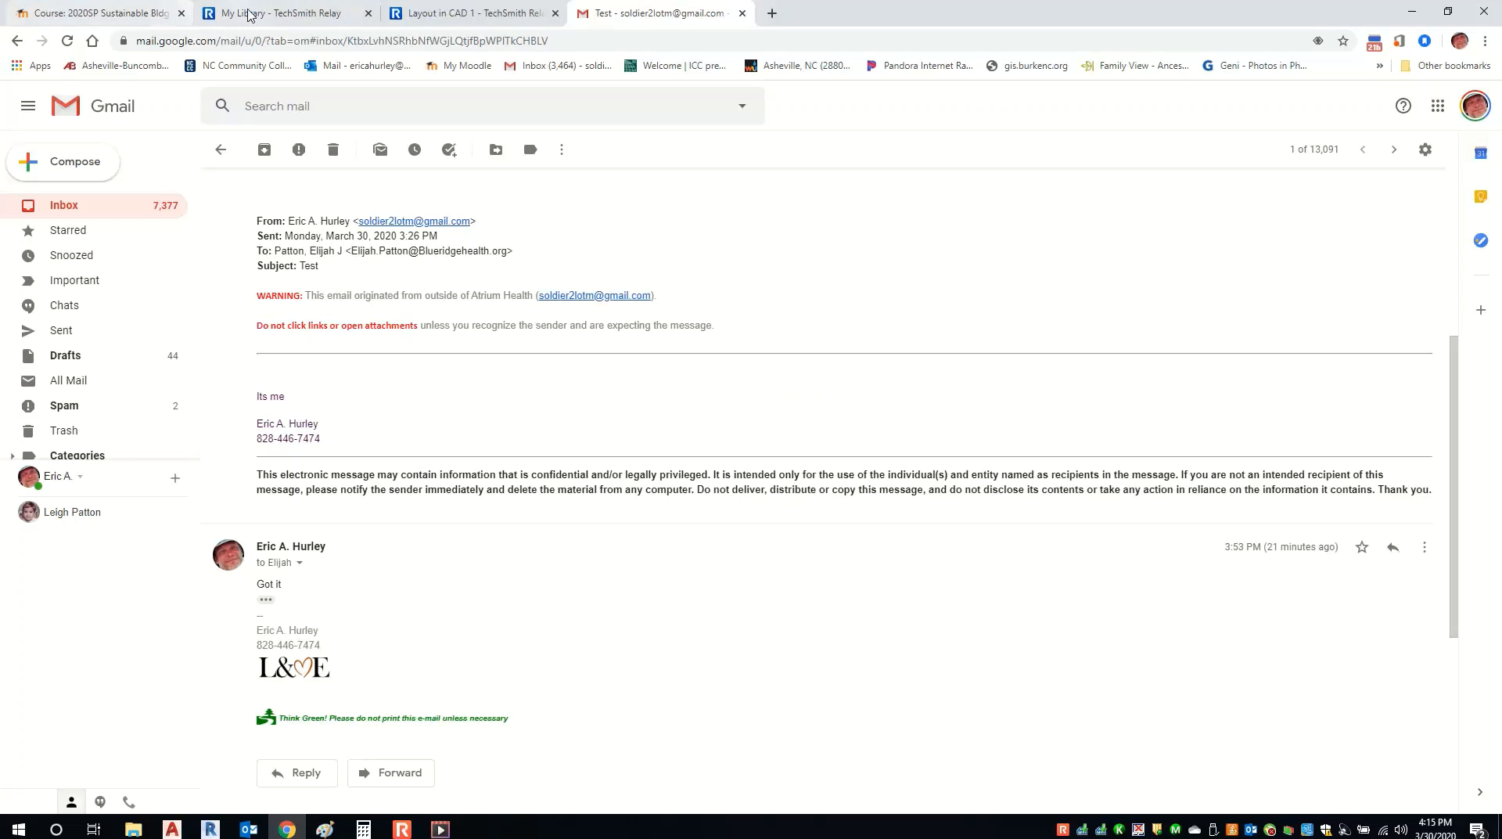
{"action": "left_click", "coordinate": [119, 14]}
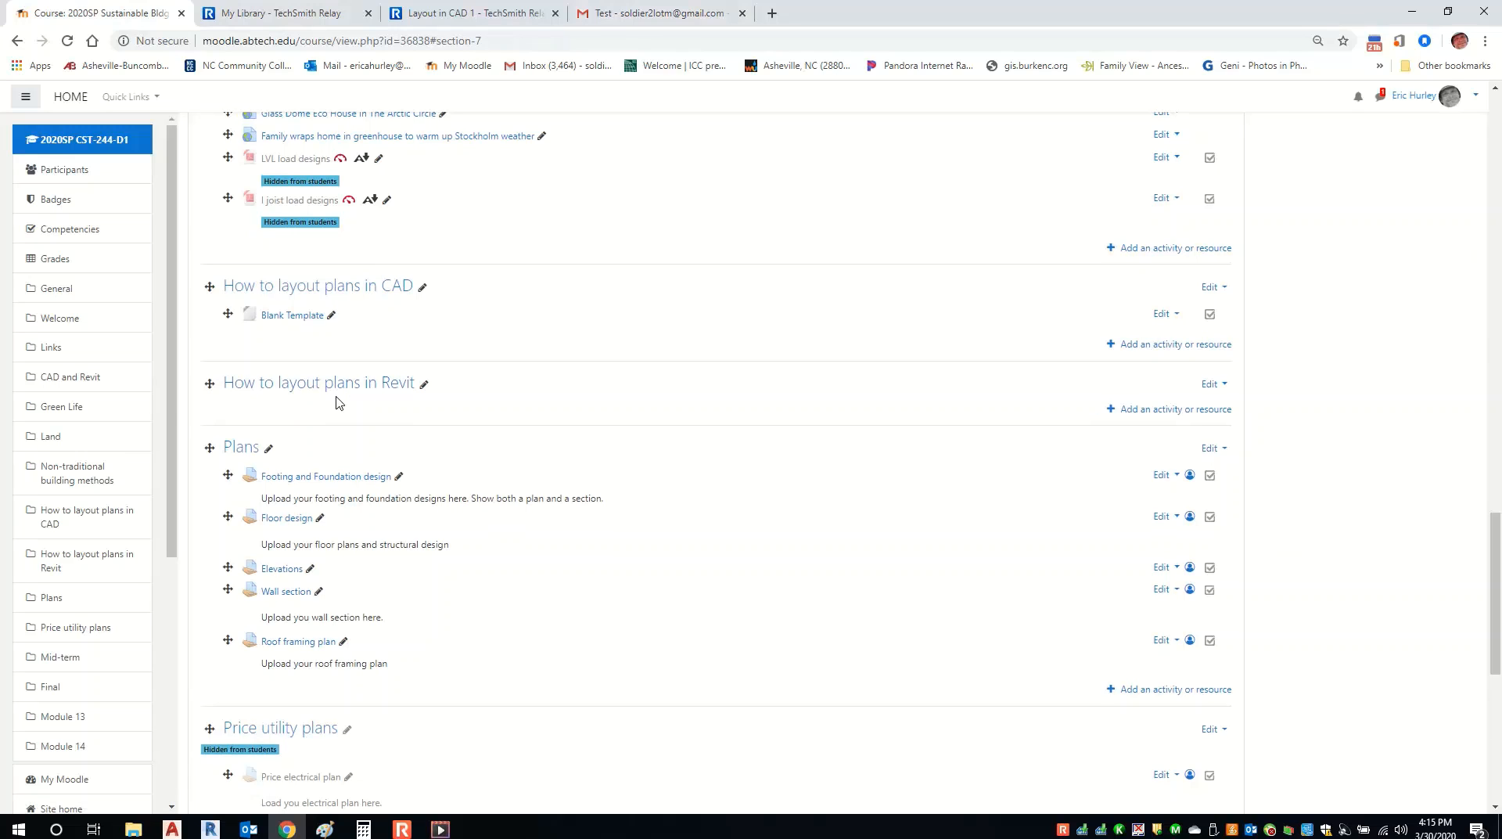
{"action": "scroll", "coordinate": [337, 401], "scroll_direction": "down", "scroll_amount": 1}
{"action": "scroll", "coordinate": [336, 402], "scroll_direction": "up", "scroll_amount": 1}
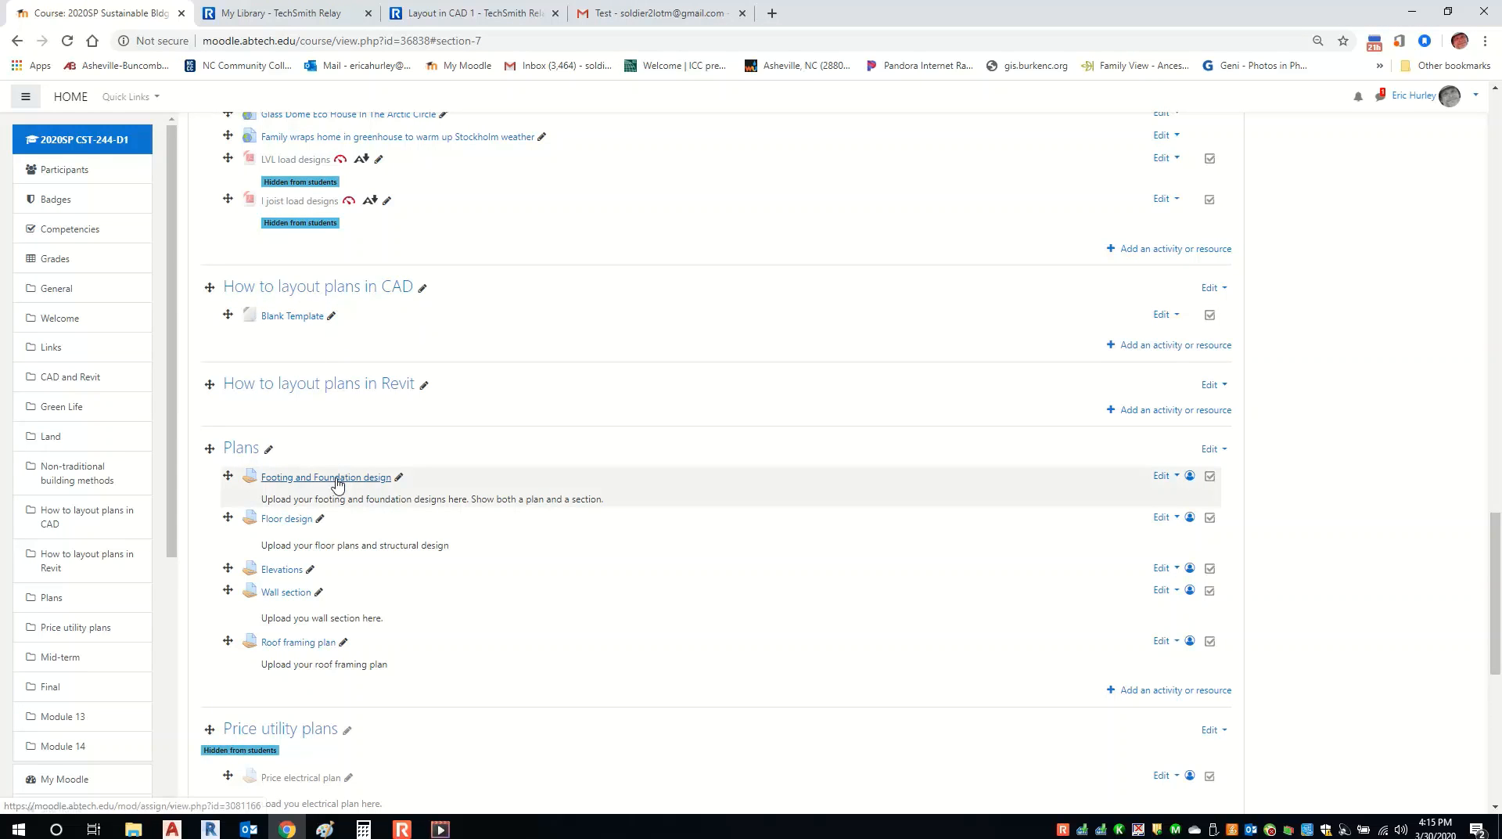
{"action": "scroll", "coordinate": [336, 481], "scroll_direction": "down", "scroll_amount": 2}
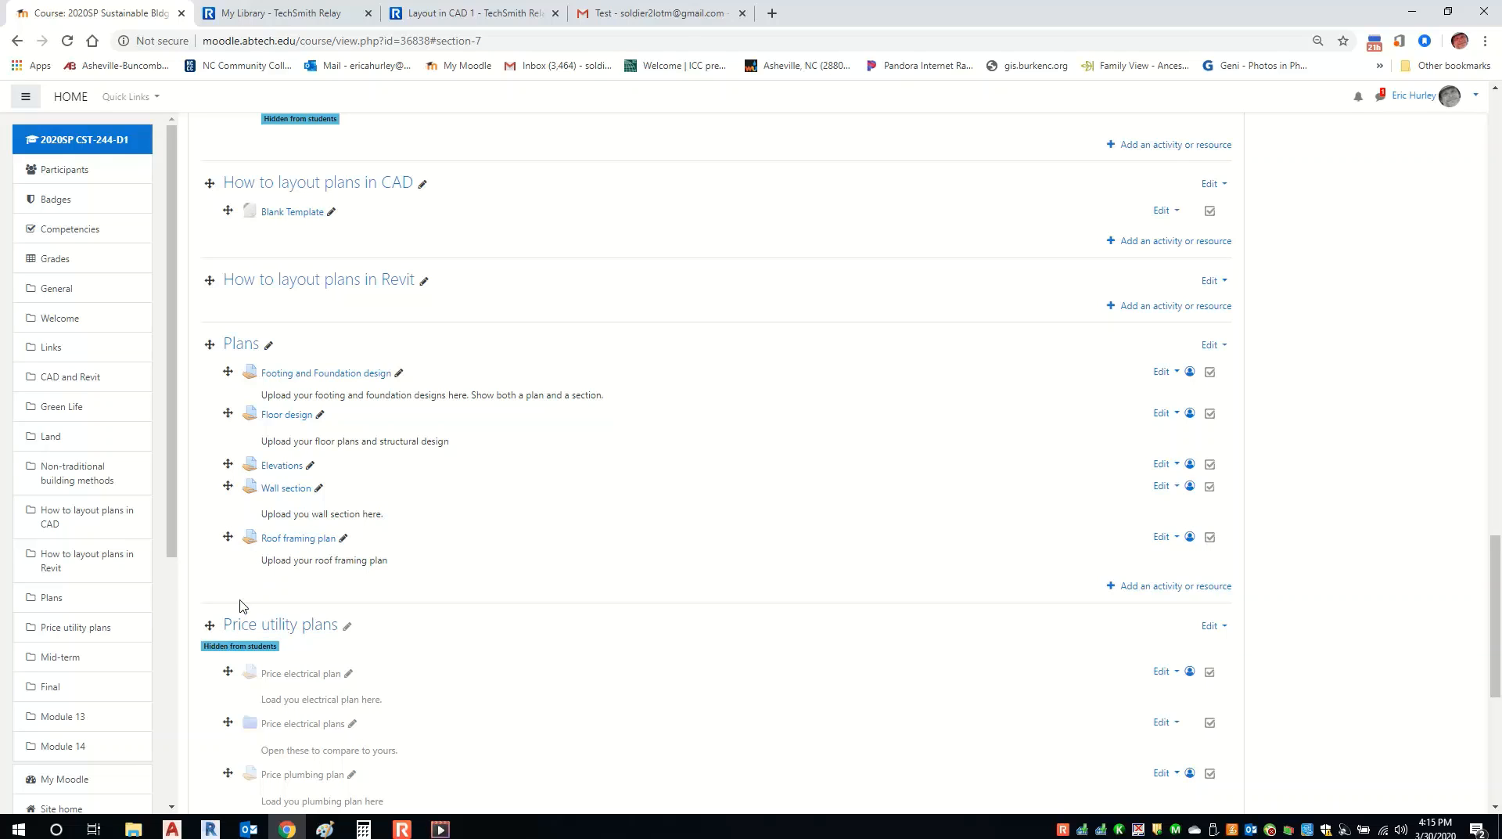
{"action": "left_click", "coordinate": [403, 829]}
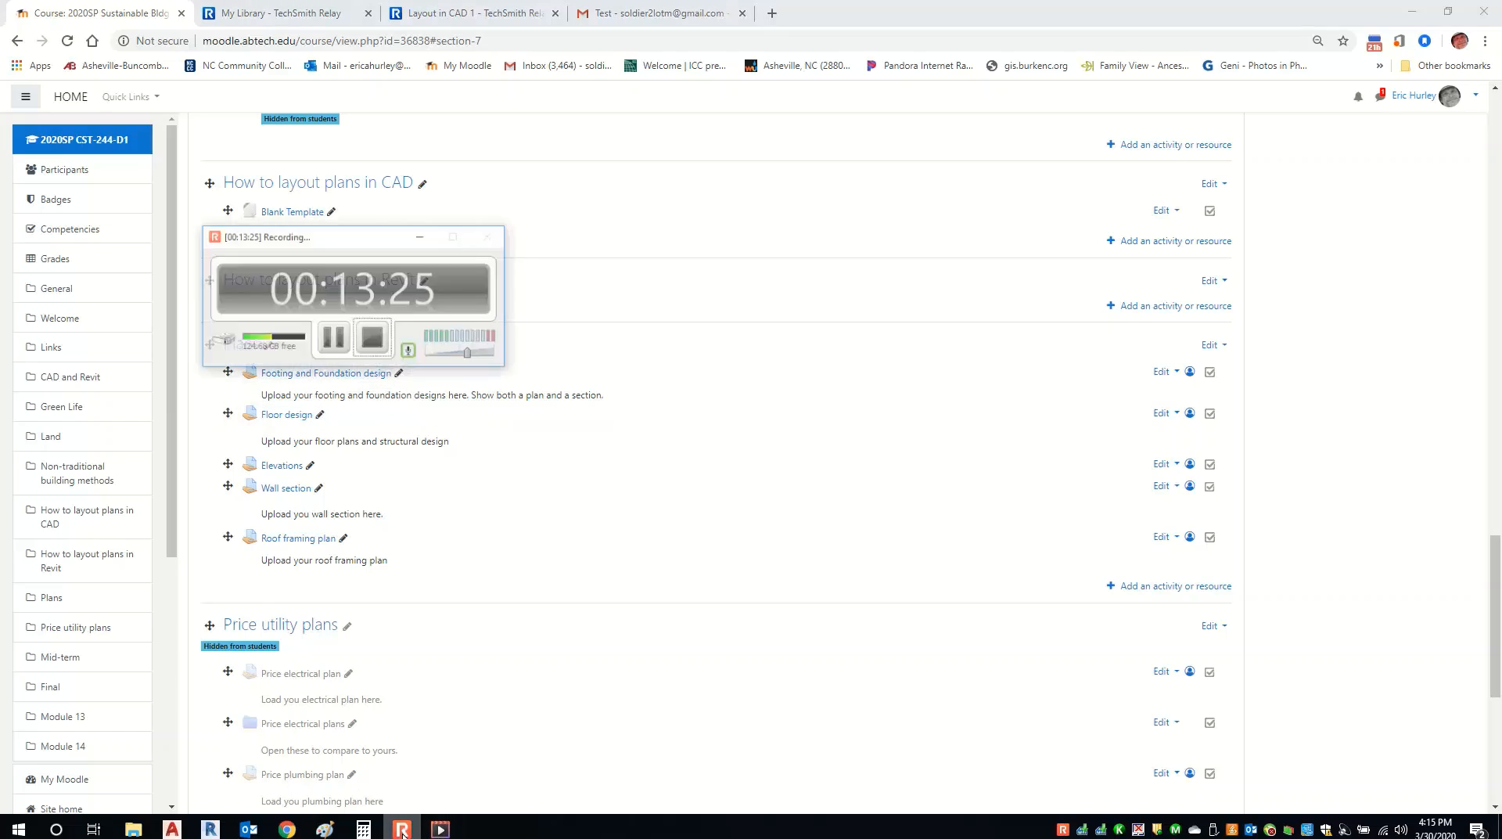
{"action": "mouse_move", "coordinate": [441, 829]}
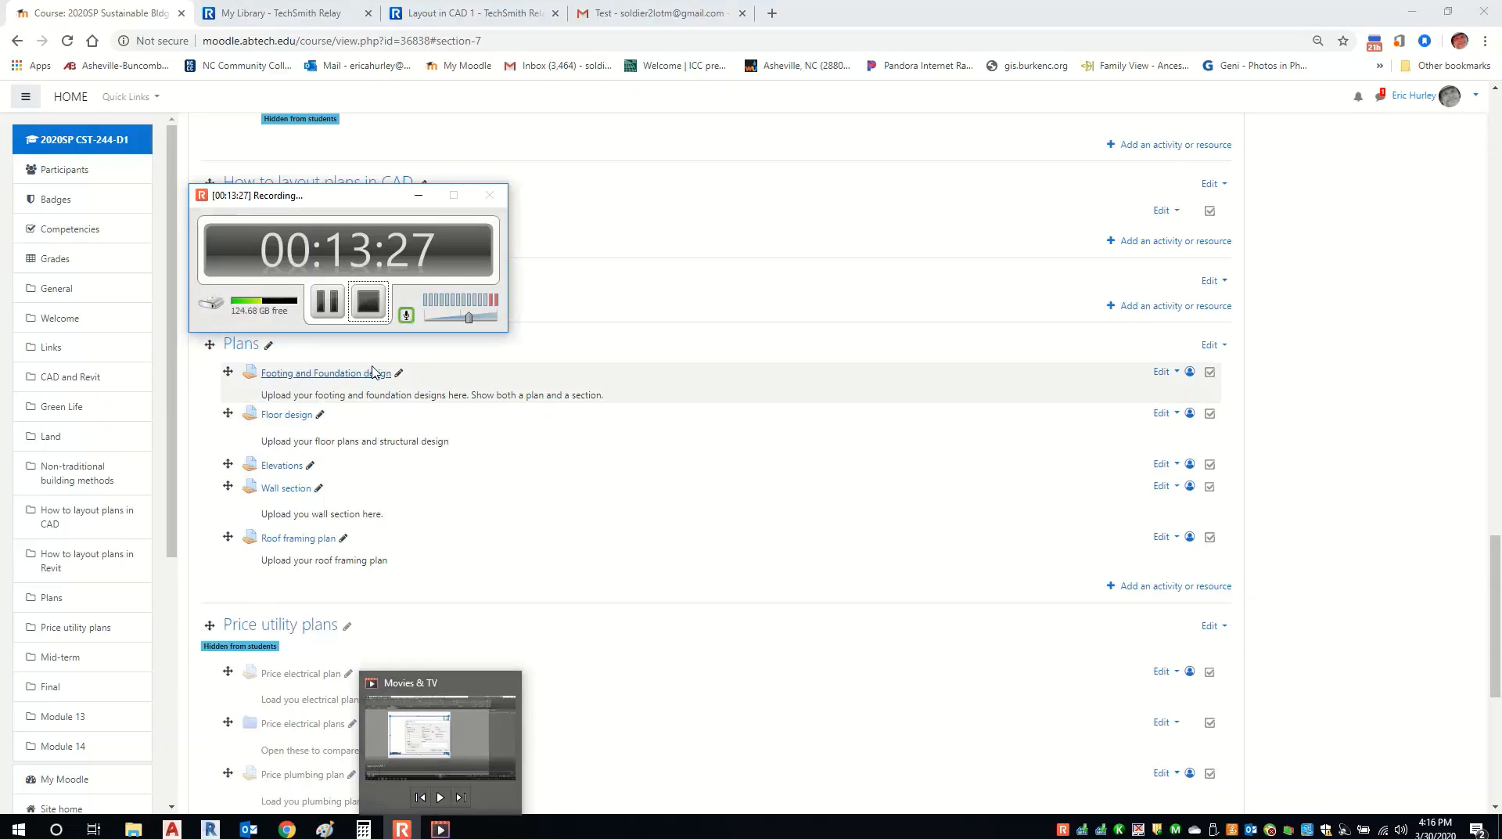
{"action": "left_click", "coordinate": [373, 304]}
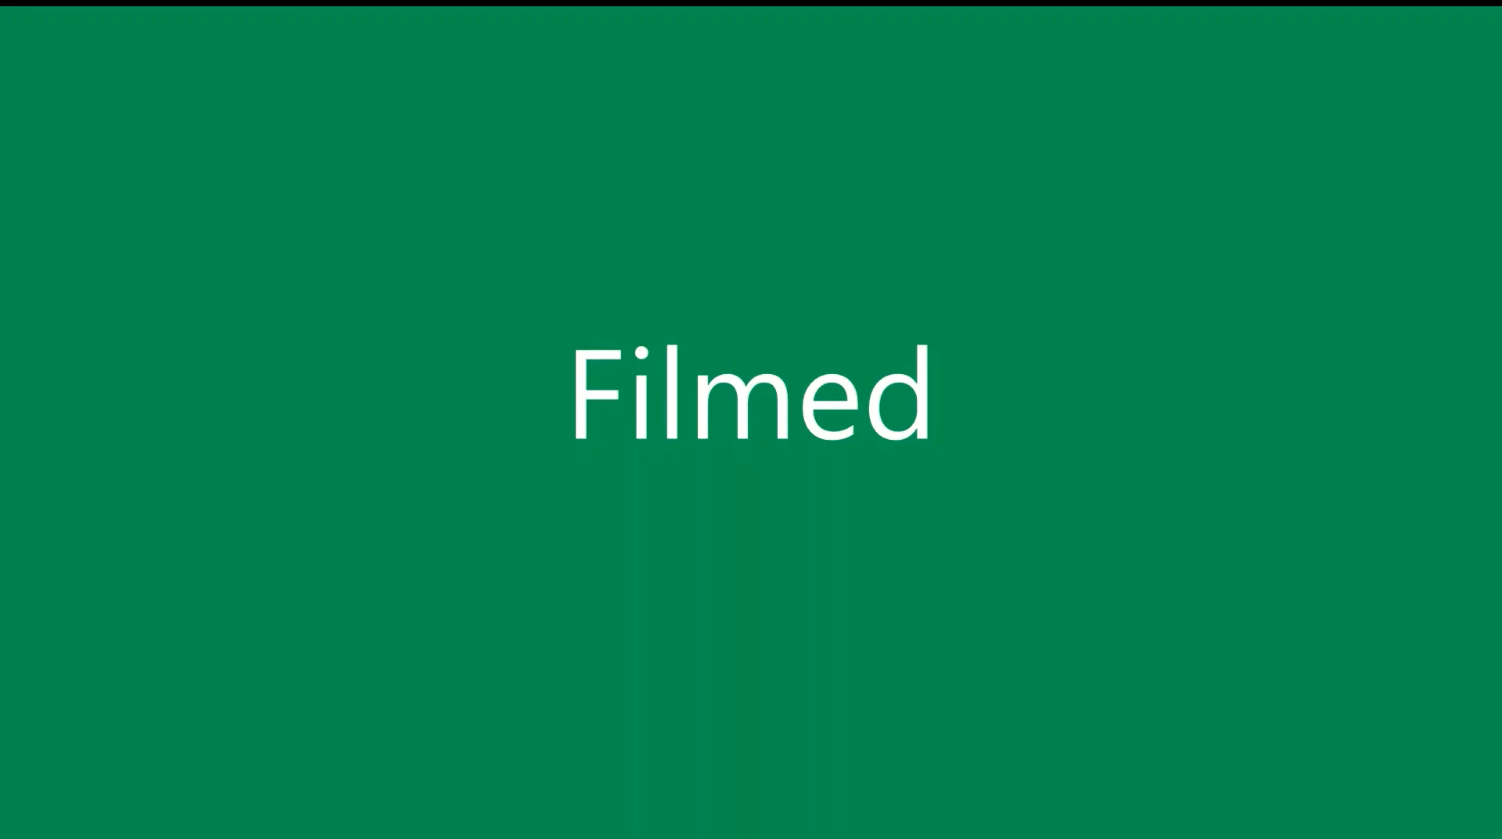